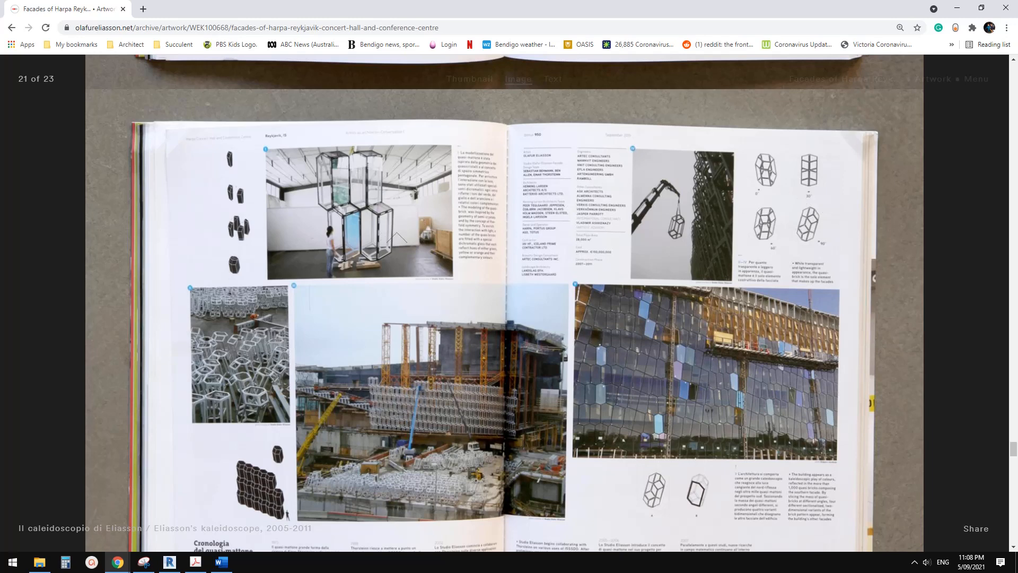
Switch to Revit and examine the hexagonal component array on the facade model from several angles.
click(170, 562)
click(518, 404)
scroll(450, 332, up, 4)
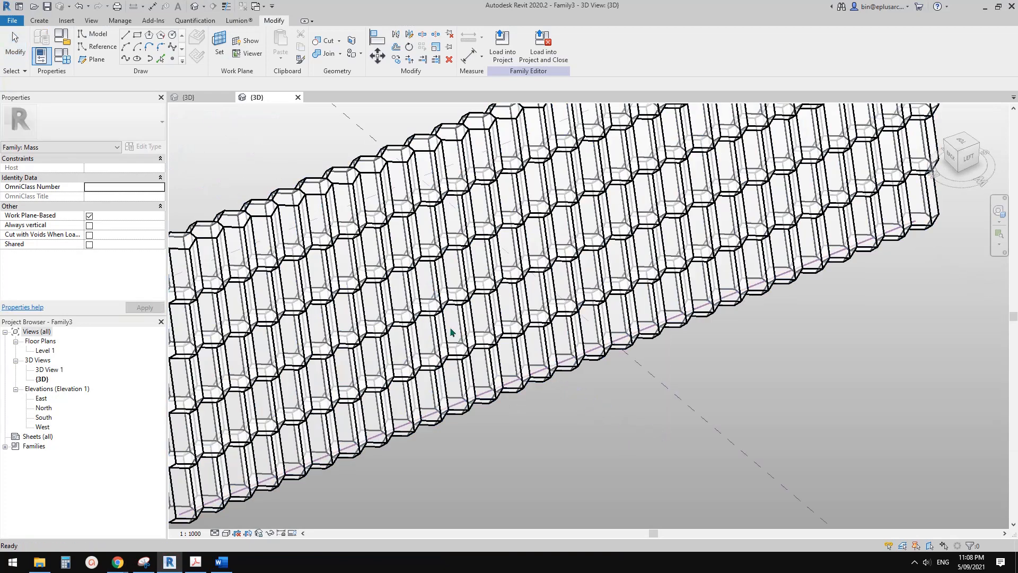
click(450, 332)
scroll(451, 332, down, 3)
shift+middle_drag(450, 333, 522, 447)
click(522, 448)
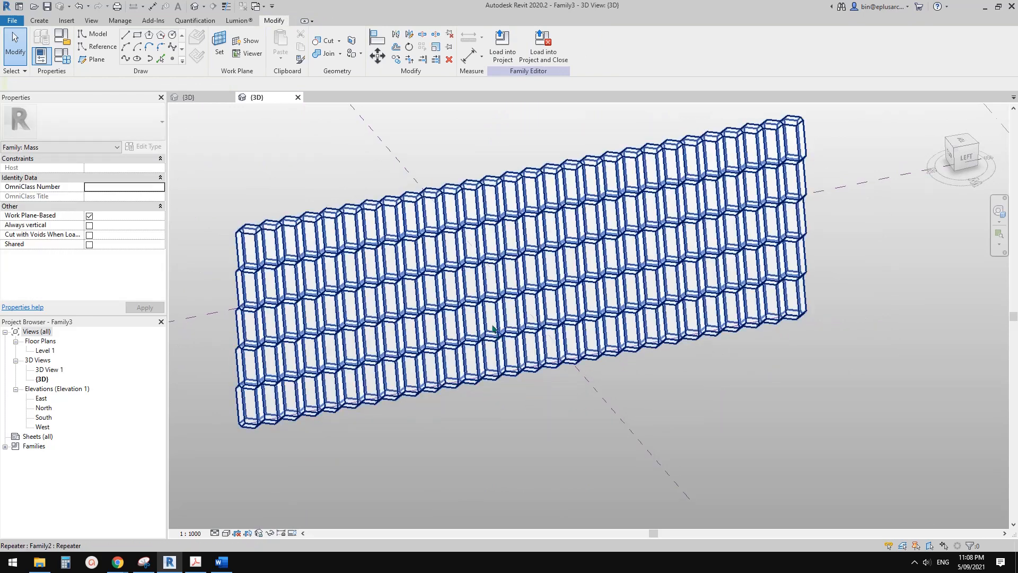
Select the facade's component repeater and check which family types are available for it.
click(492, 329)
click(139, 128)
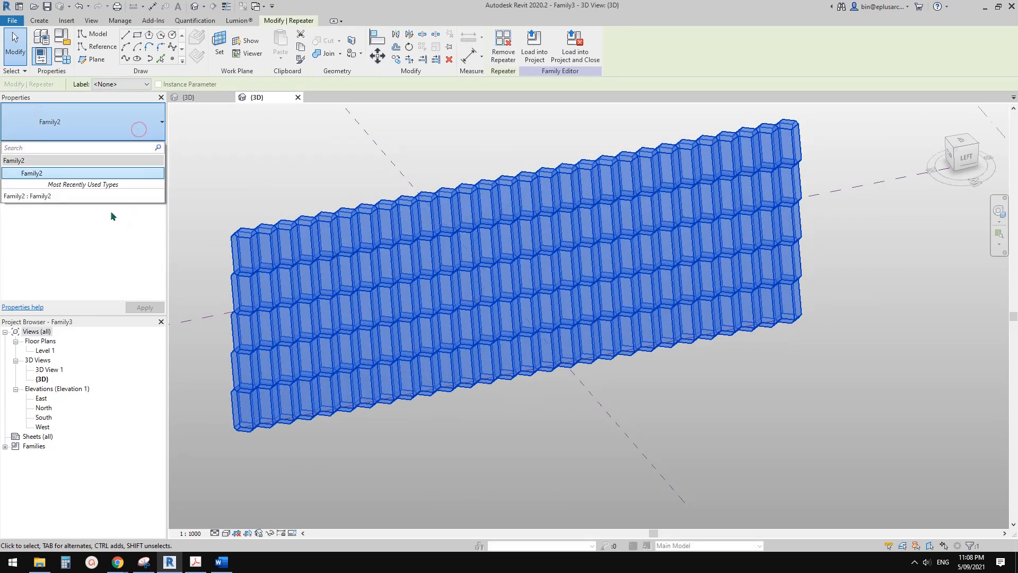
middle_drag(460, 285, 427, 283)
key(Escape)
click(444, 288)
Select one repeated hexagonal component, extend the selection to all its instances and delete them.
scroll(432, 293, up, 2)
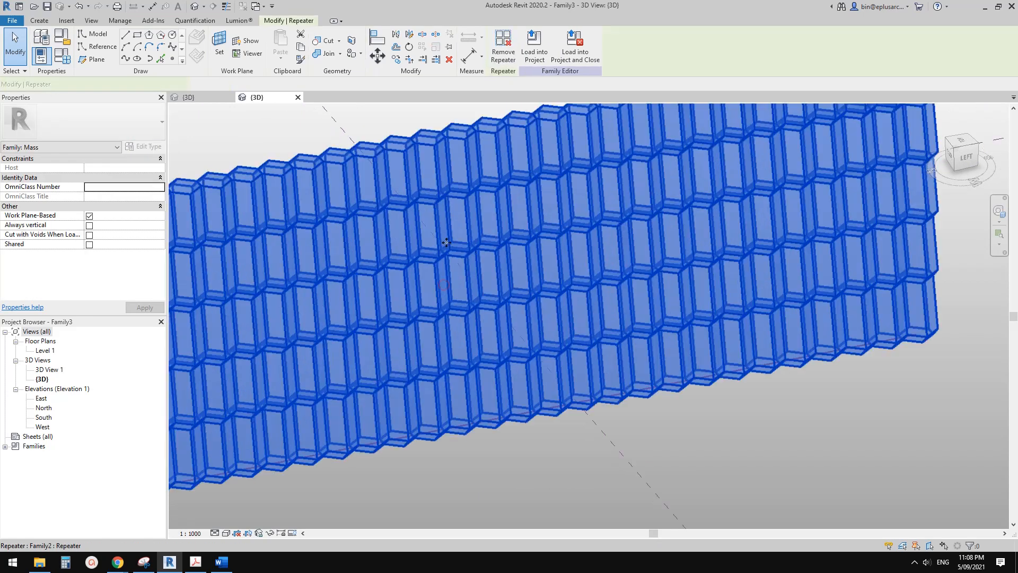
key(Tab)
click(426, 272)
shift+middle_drag(467, 318, 531, 318)
key(s)
key(a)
key(Delete)
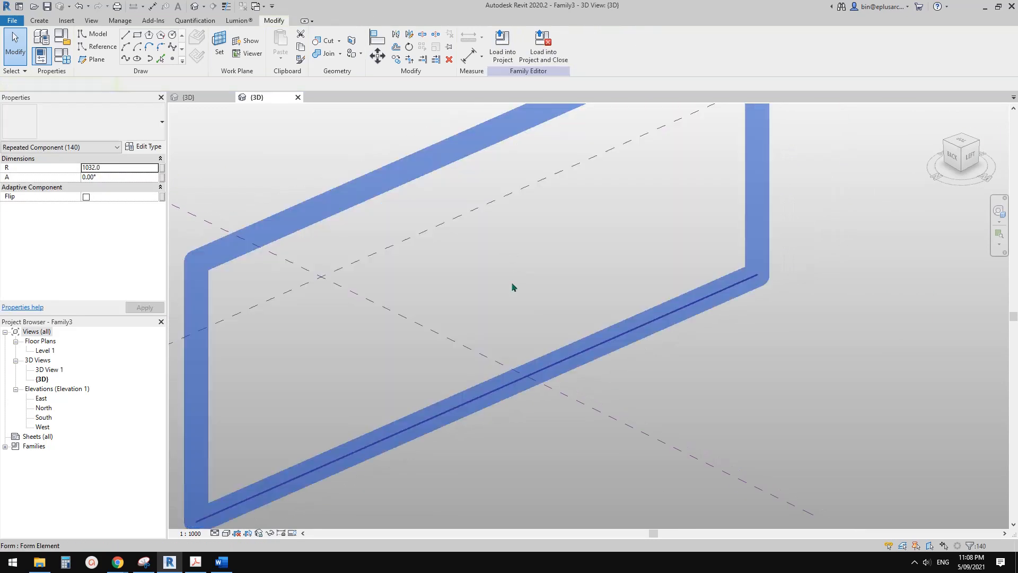
Examine the large vertical surface form that hosted the components, including its properties.
click(398, 244)
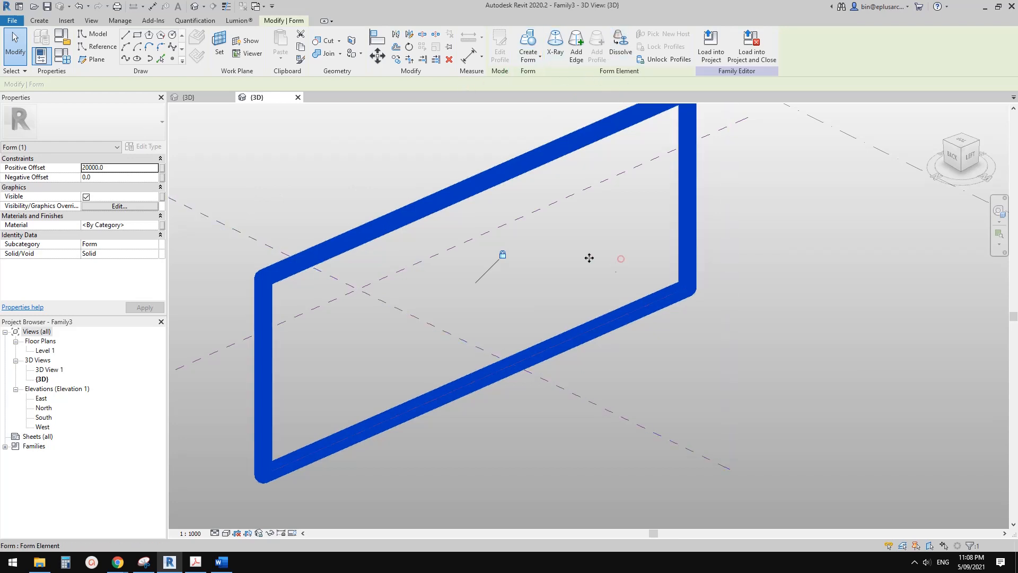
click(702, 352)
click(646, 281)
click(385, 162)
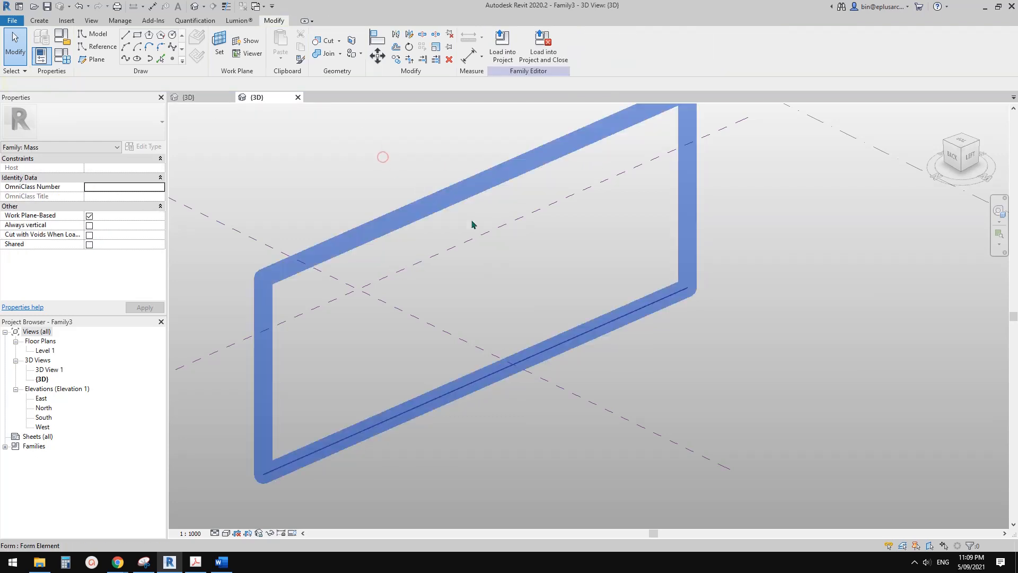
click(472, 220)
key(Delete)
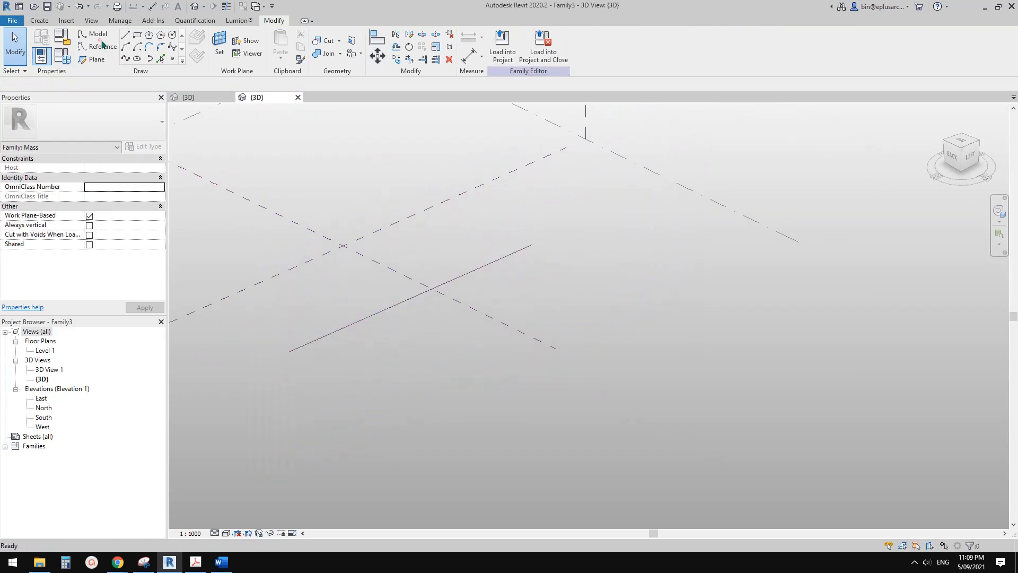
Draw a reference line about 44000 mm long in front of the large surface, parallel to its base line.
click(125, 35)
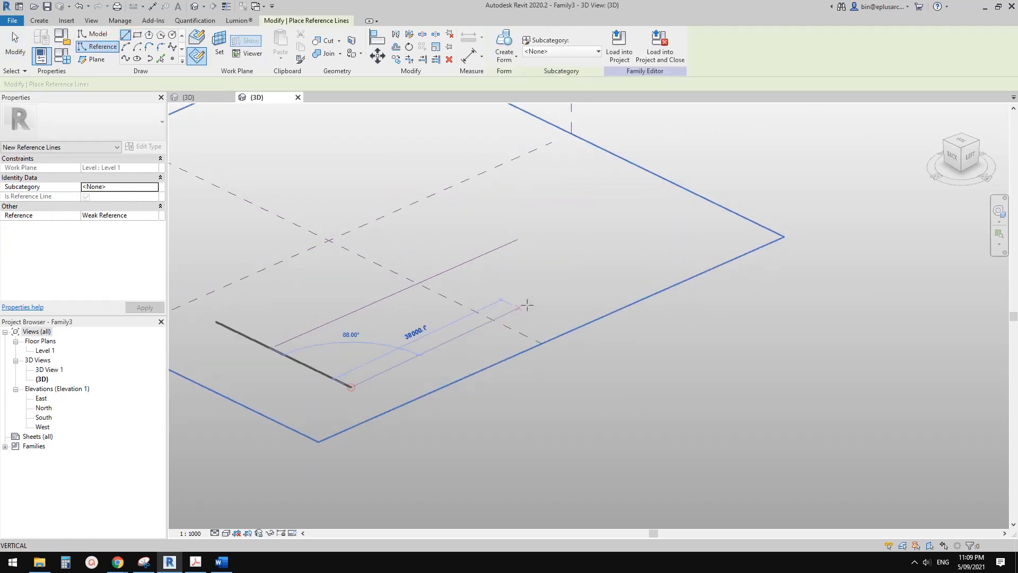
click(545, 295)
scroll(450, 329, up, 2)
key(Escape)
key(Escape)
click(473, 333)
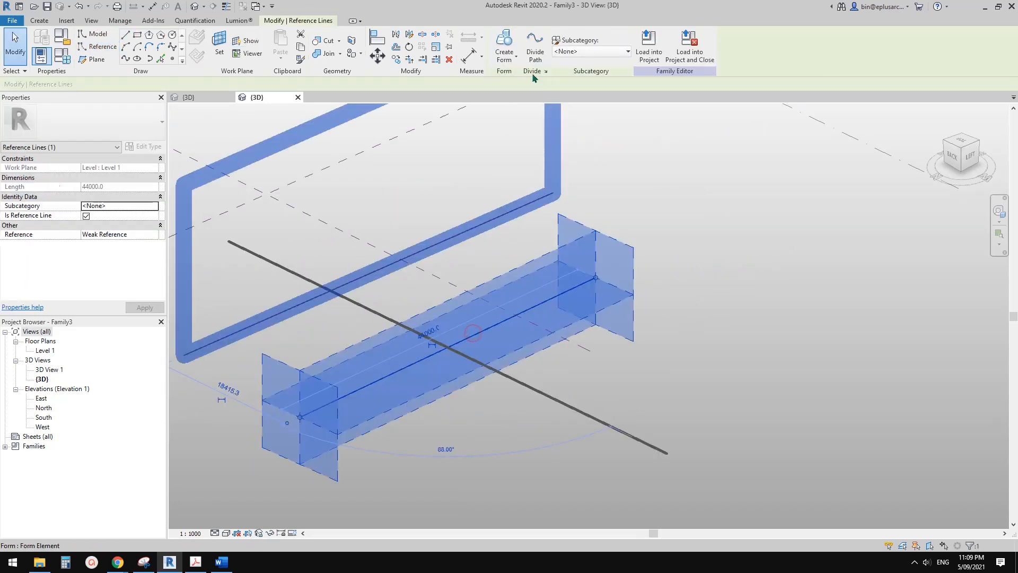
Create a vertical surface form from the new reference line and divide the surface.
click(505, 45)
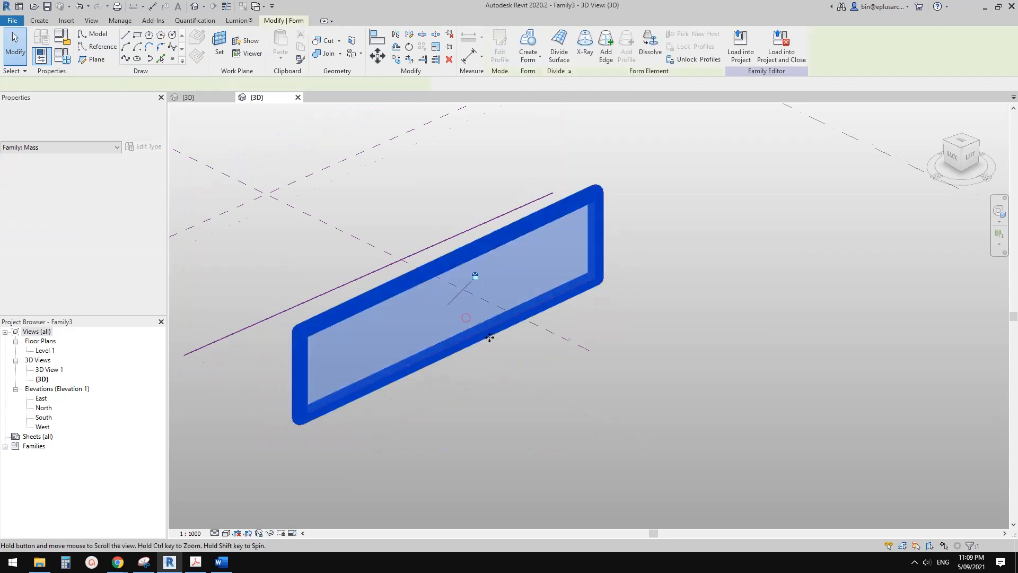
scroll(489, 337, up, 2)
click(493, 371)
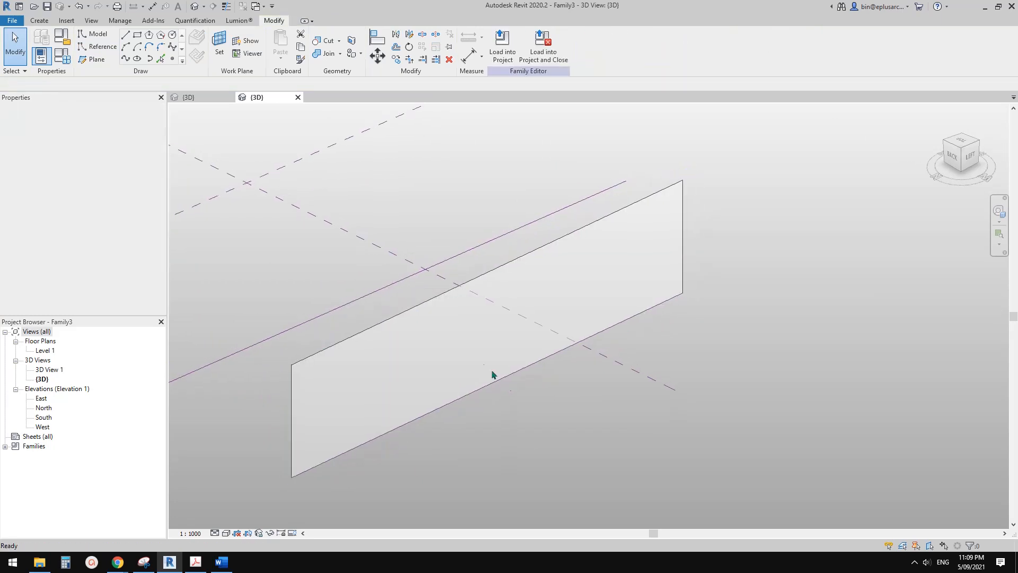
click(560, 45)
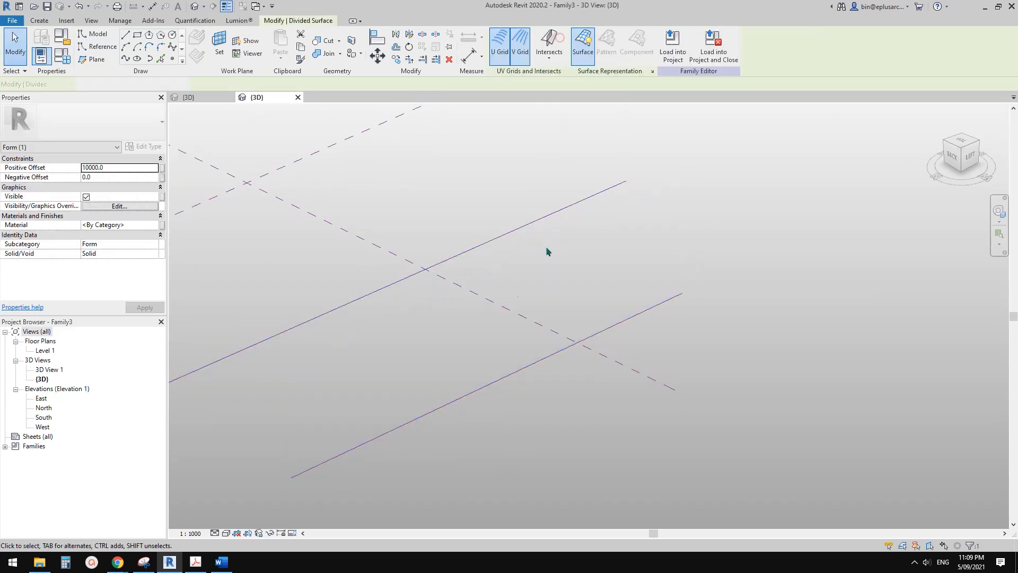
Turn on the Mass category in the 3D view's visibility/graphic overrides.
scroll(467, 357, up, 2)
middle_drag(375, 307, 401, 291)
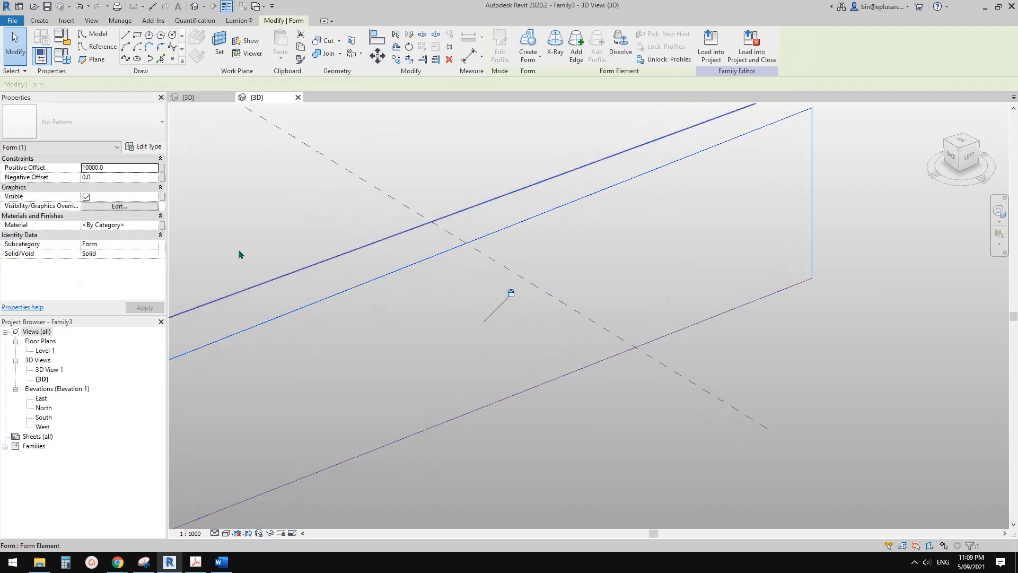
key(v)
key(g)
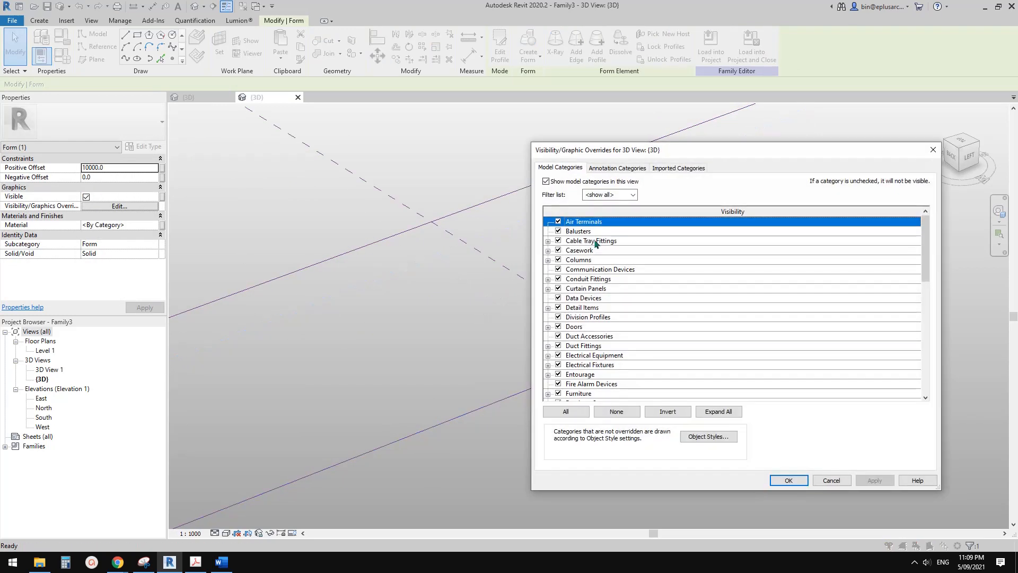
click(587, 317)
scroll(584, 339, down, 3)
click(575, 366)
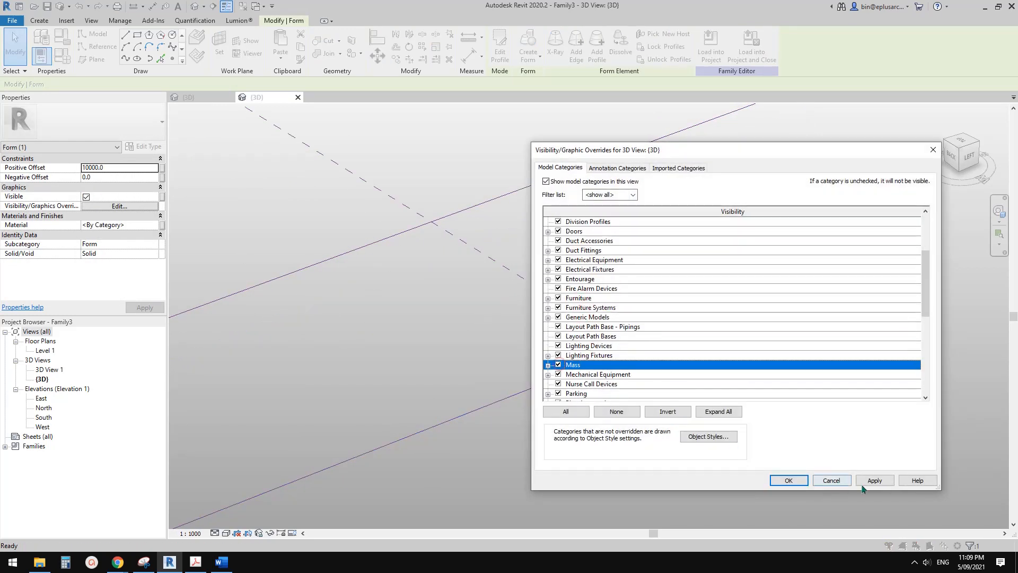
click(865, 480)
click(576, 355)
scroll(571, 371, down, 1)
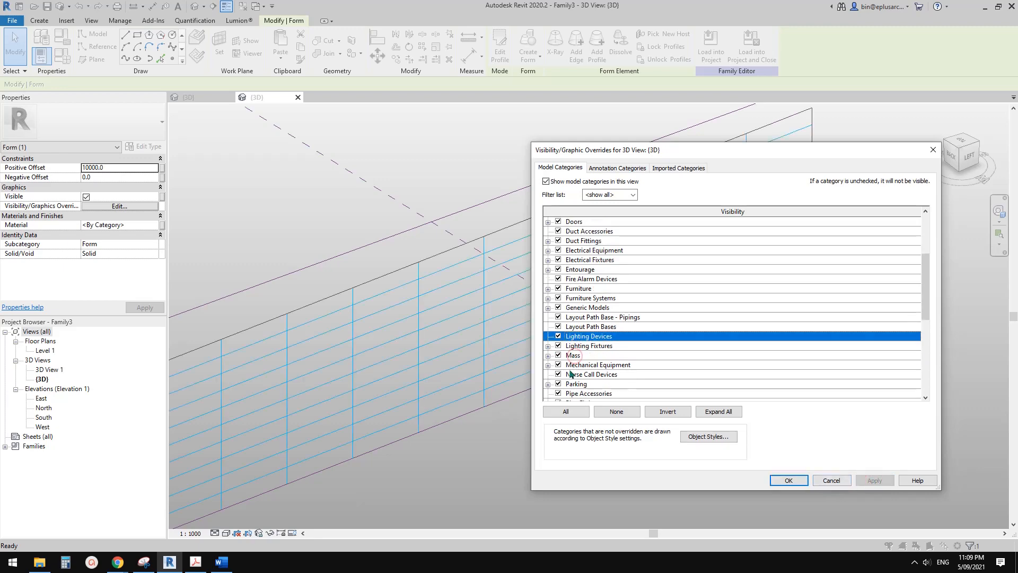
click(786, 481)
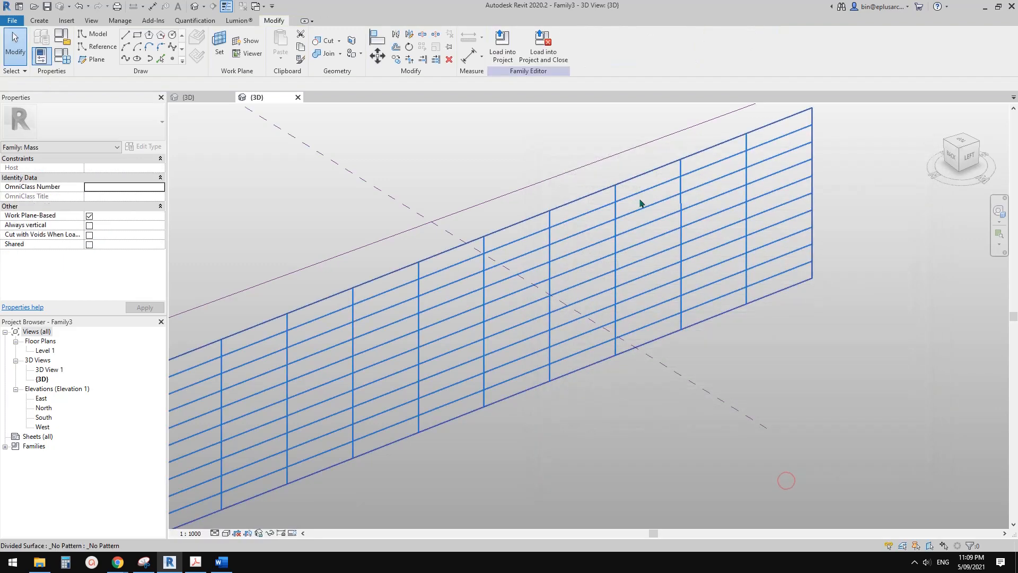
Check the surface representation options of the new divided surface.
click(550, 306)
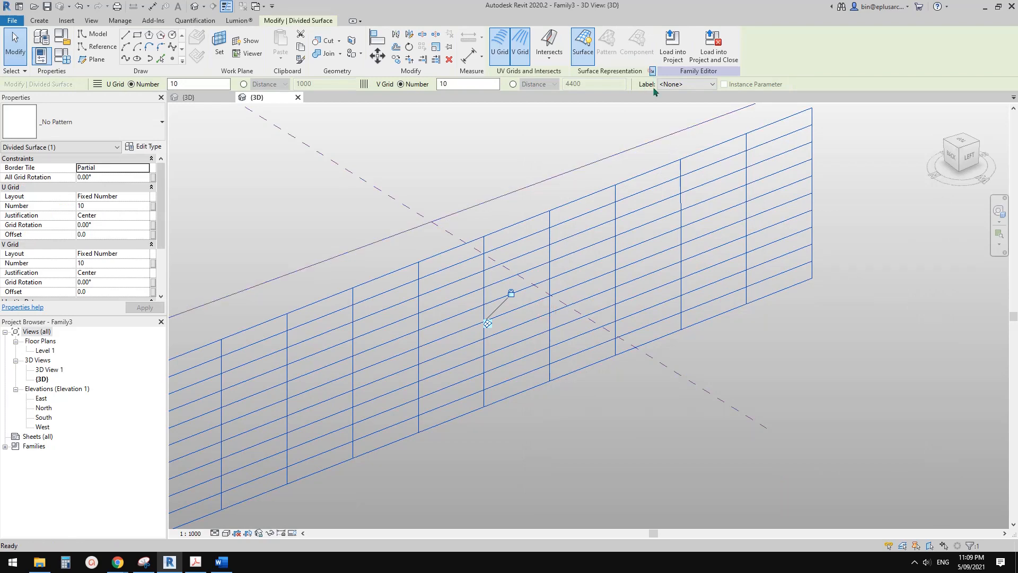
click(651, 71)
click(509, 237)
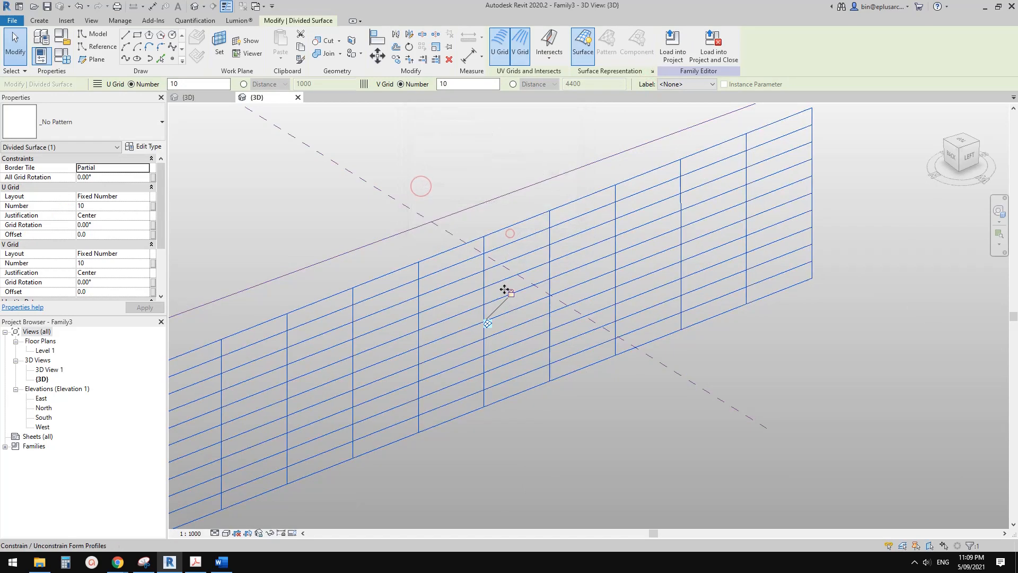
Turn on the Nodes subcategory under Mass in the 3D view's visibility/graphic overrides.
scroll(500, 359, down, 1)
middle_drag(500, 358, 585, 329)
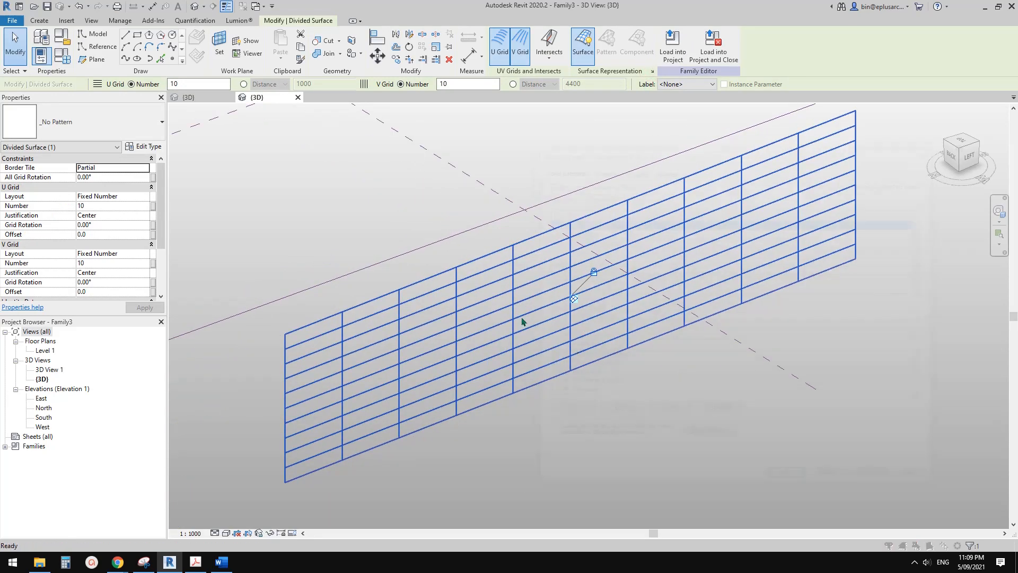
key(v)
key(g)
scroll(575, 338, down, 6)
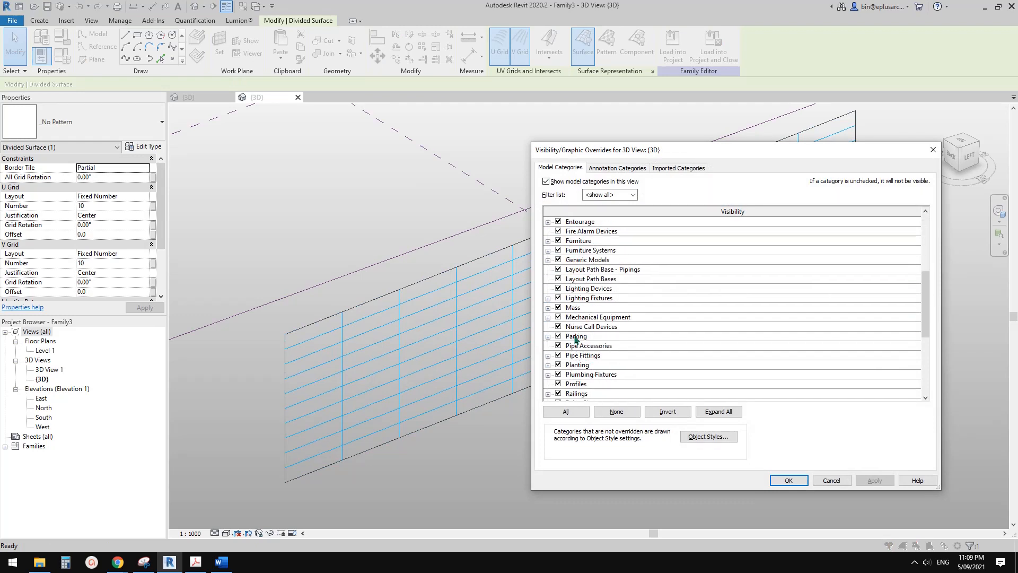
click(575, 308)
click(548, 307)
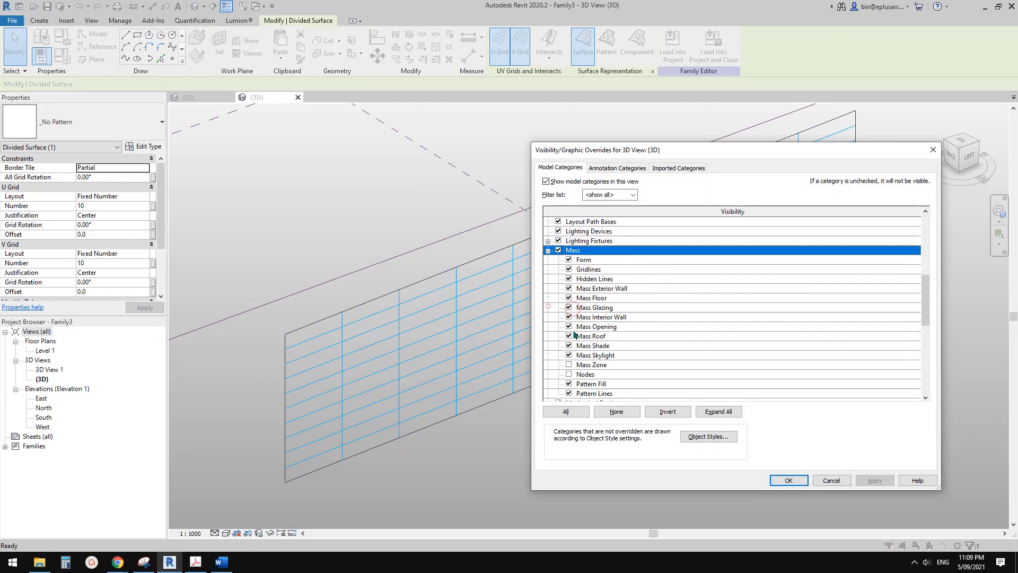
click(569, 375)
click(789, 480)
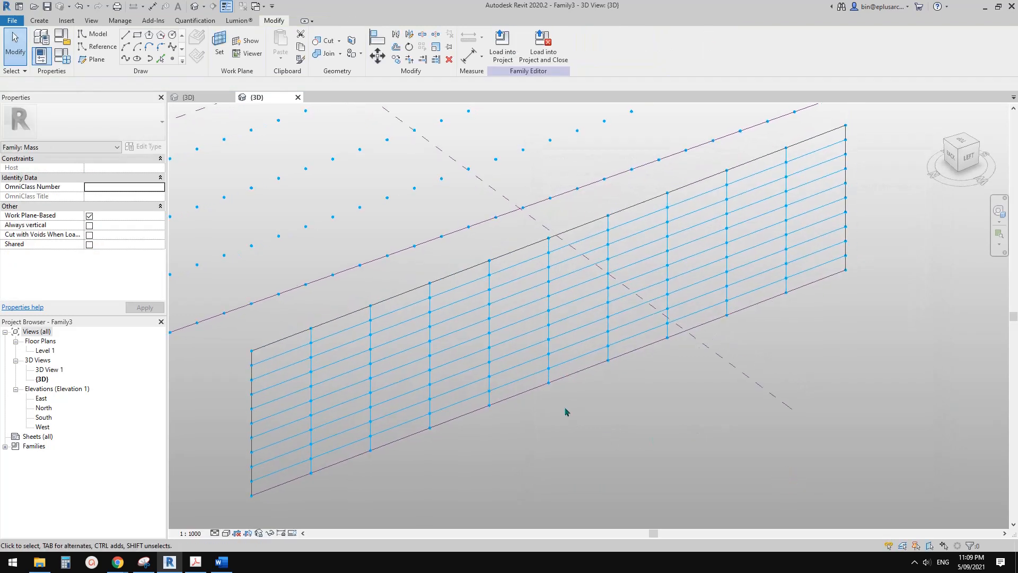
Delete the smaller divided surface in front of the large node grid.
scroll(551, 422, down, 3)
click(508, 361)
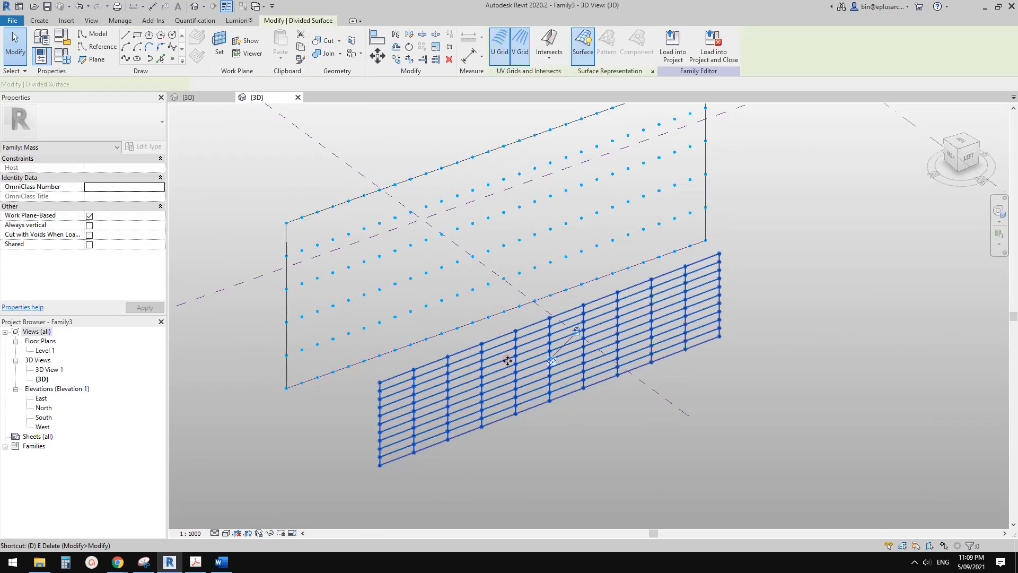
key(e)
scroll(482, 375, up, 3)
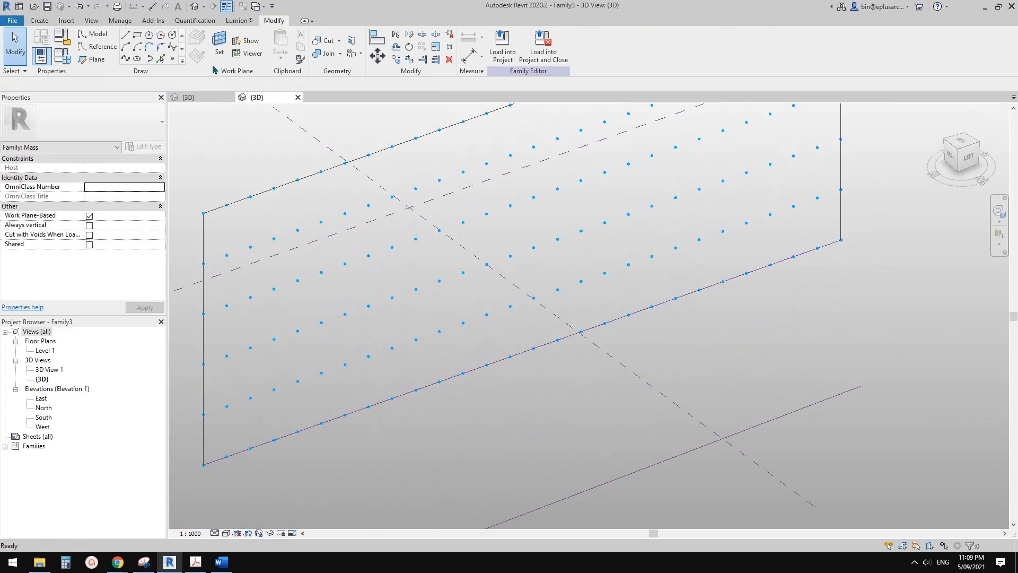
Place one Family2 adaptive component on two vertically adjacent nodes of the large divided surface.
click(39, 20)
click(285, 43)
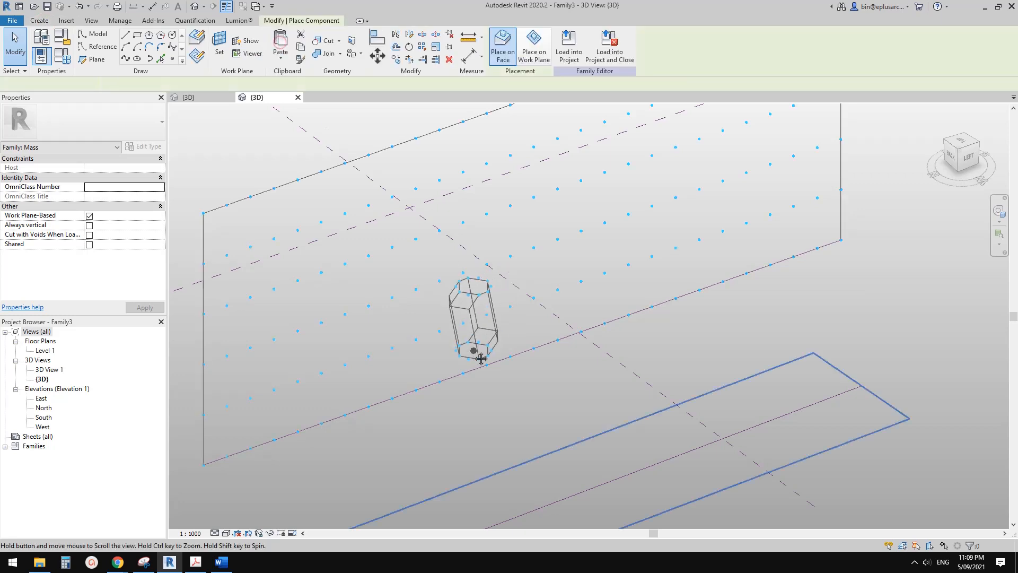
click(418, 338)
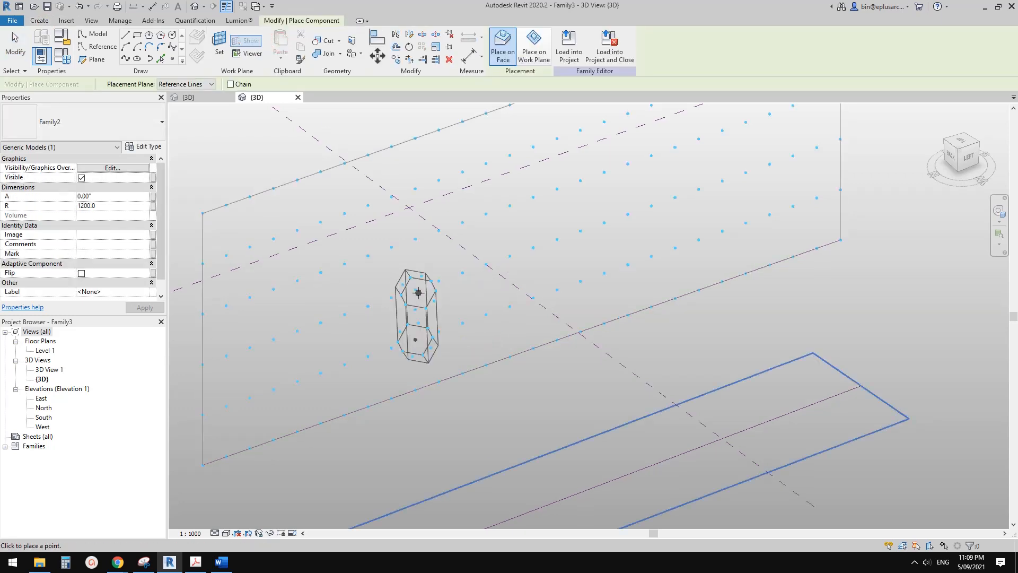
key(Escape)
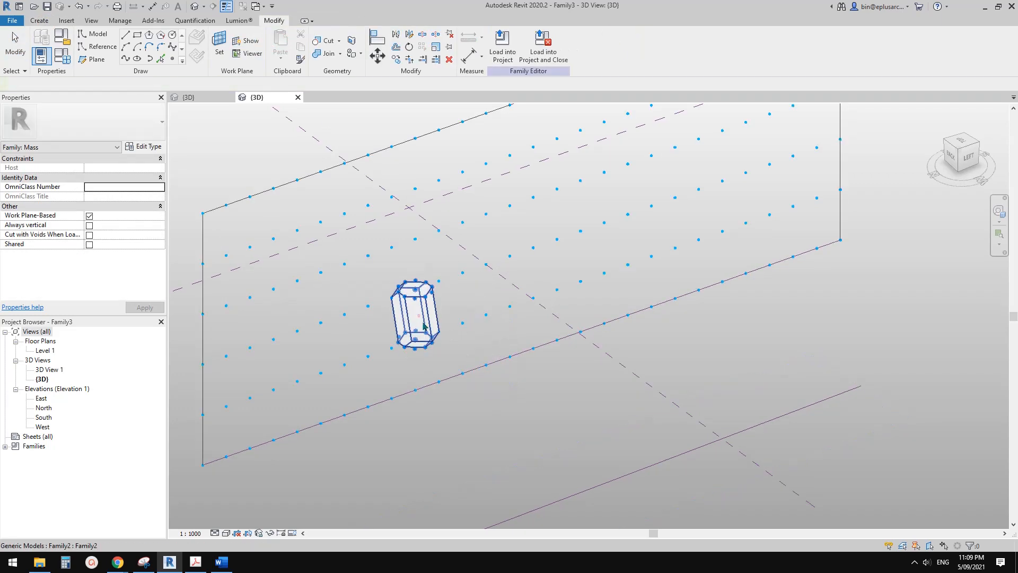
Repeat the placed hexagonal component across the nodes of the large divided surface.
shift+middle_drag(530, 345, 454, 372)
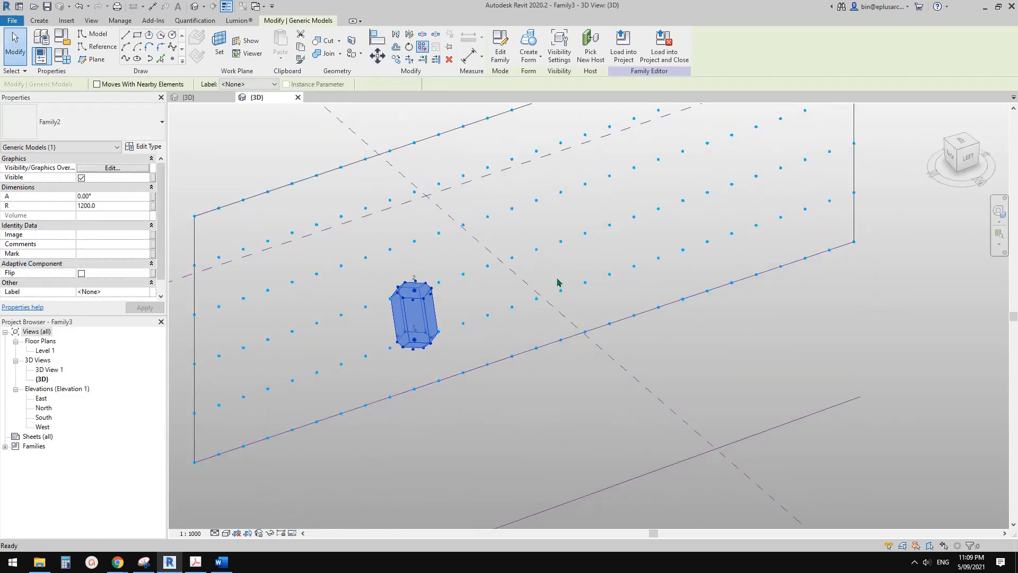
scroll(608, 335, down, 1)
shift+middle_drag(623, 439, 572, 421)
scroll(500, 377, up, 5)
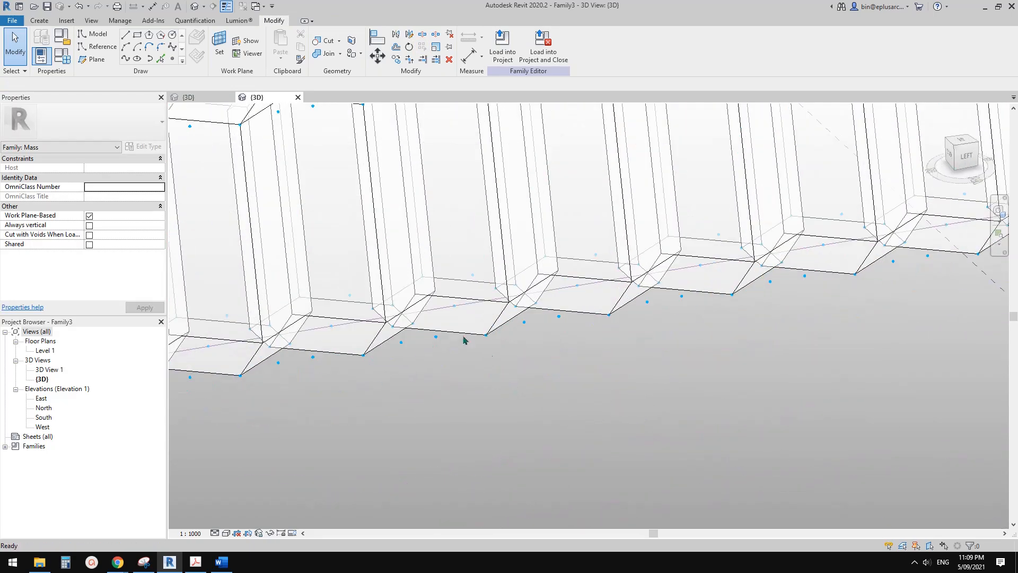
Set the R parameter of a single repeated hexagonal component in the facade's lowest row to 1032.
click(427, 327)
shift+middle_drag(427, 327, 386, 341)
middle_drag(379, 302, 452, 365)
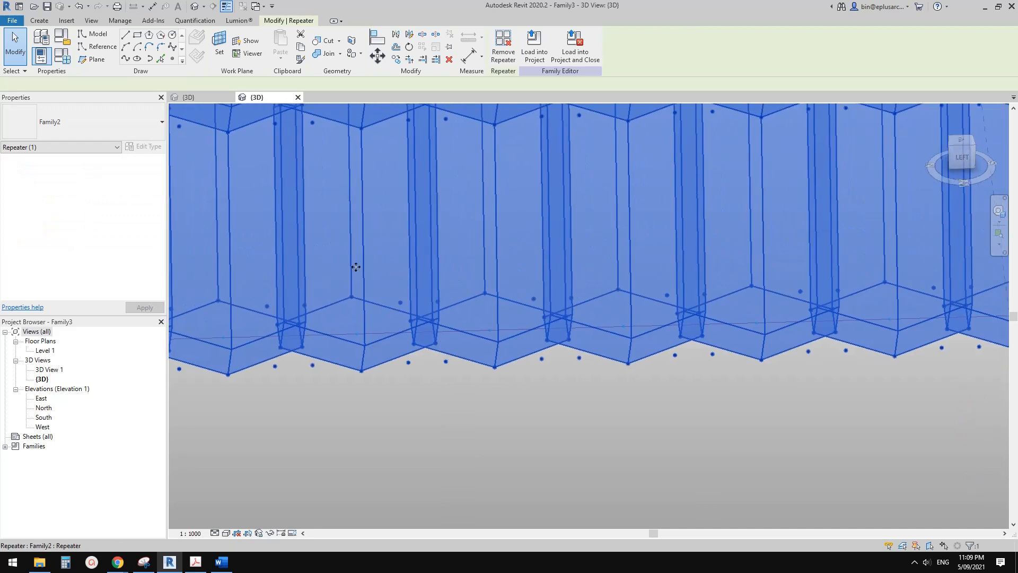
middle_drag(454, 280, 467, 348)
shift+middle_drag(474, 306, 439, 362)
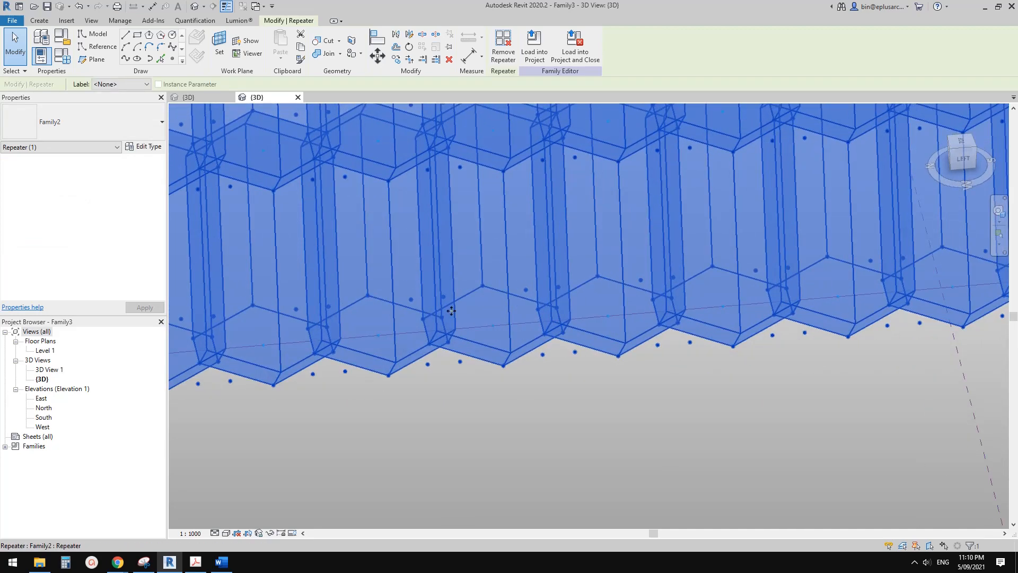
middle_drag(450, 306, 459, 351)
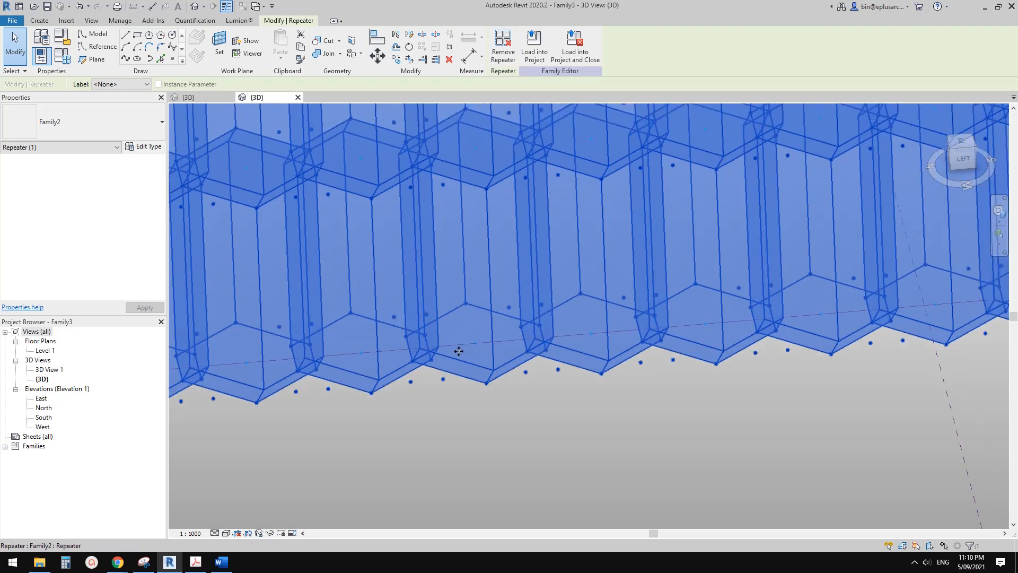
key(Tab)
click(481, 366)
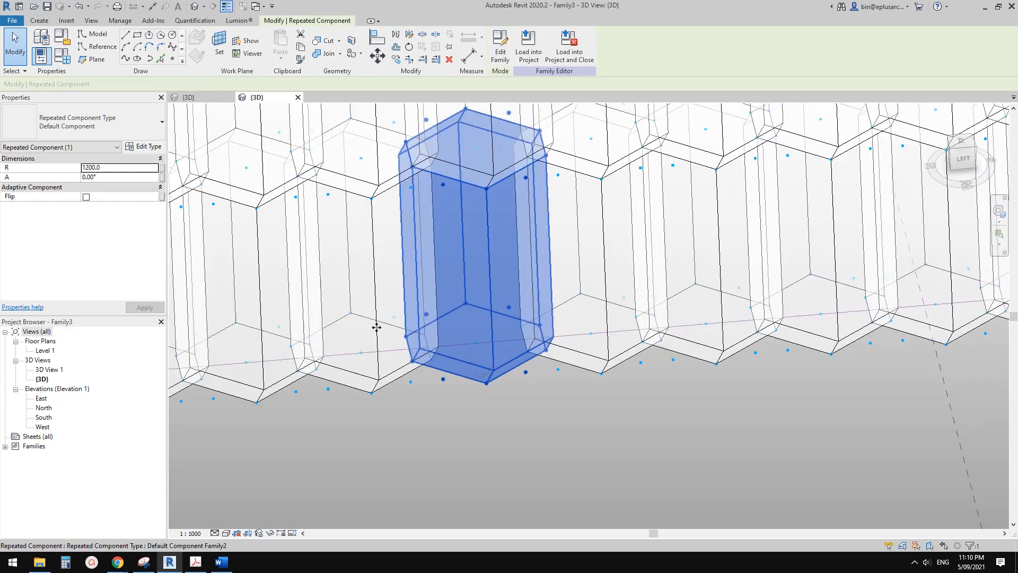
click(118, 167)
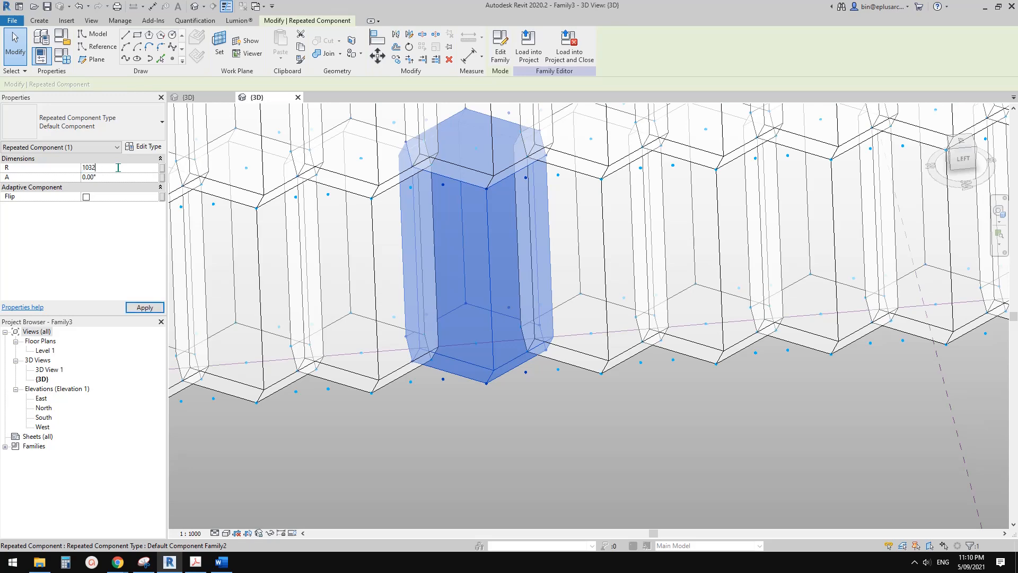
click(541, 475)
scroll(422, 366, down, 3)
shift+middle_drag(508, 418, 562, 371)
scroll(562, 371, down, 2)
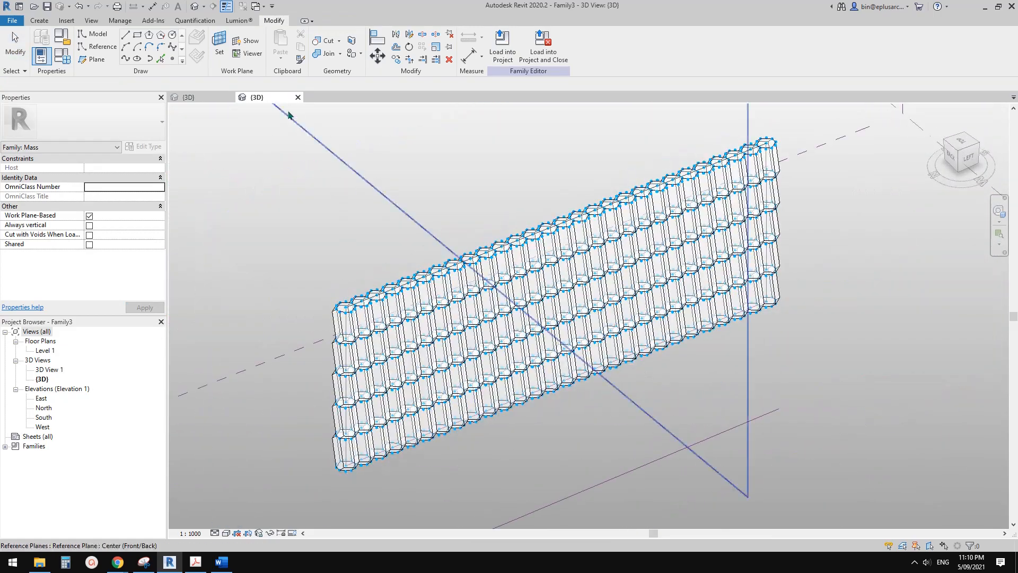
Close the Family3 mass family and return to the hexagonal adaptive component in Family2.
click(298, 98)
click(527, 281)
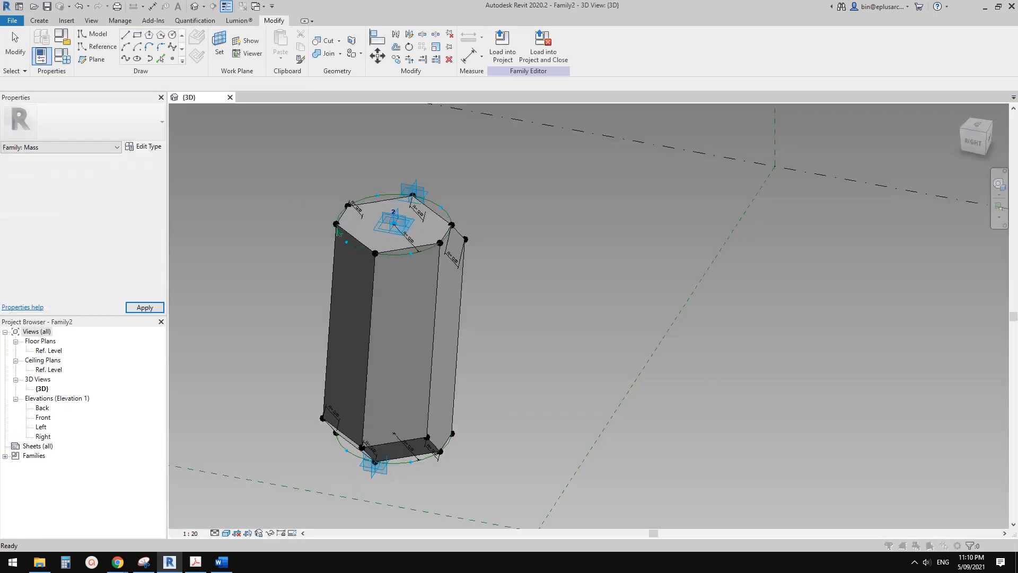
key(Escape)
middle_drag(286, 276, 411, 286)
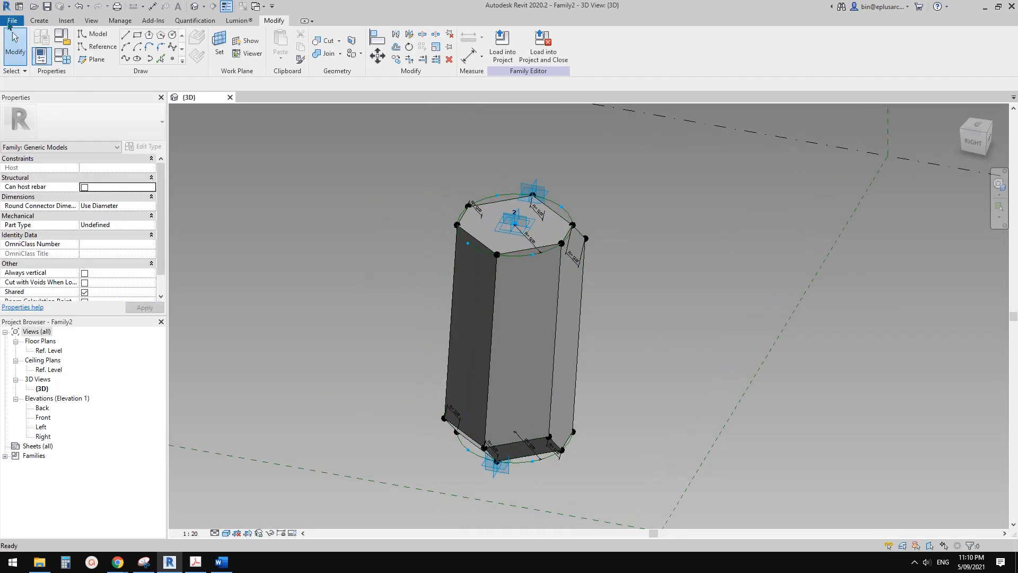
Save the hexagonal component family as 20210905 in the Preliminary folder on Google Drive and close it.
click(11, 20)
mouse_move(32, 142)
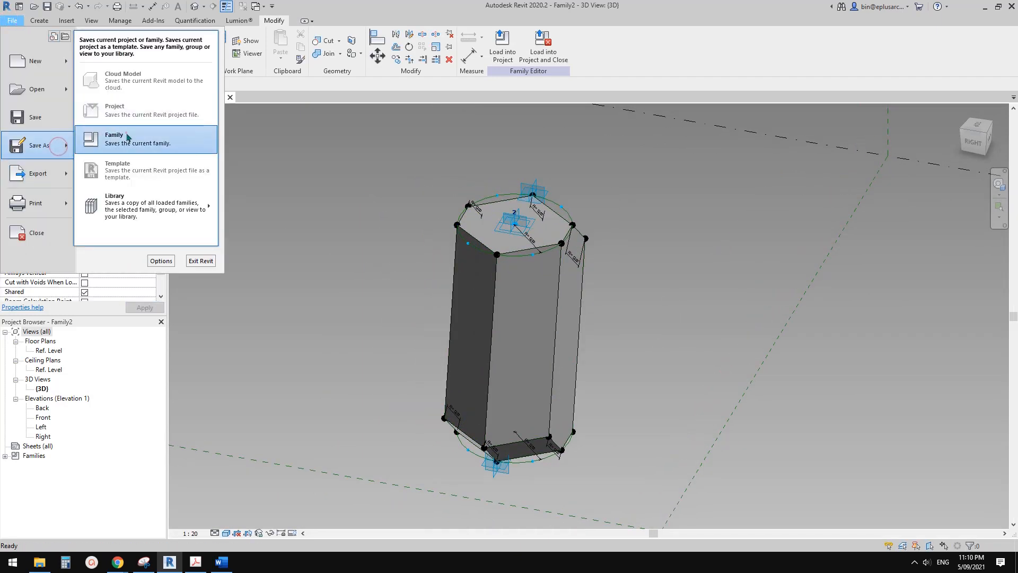
click(125, 132)
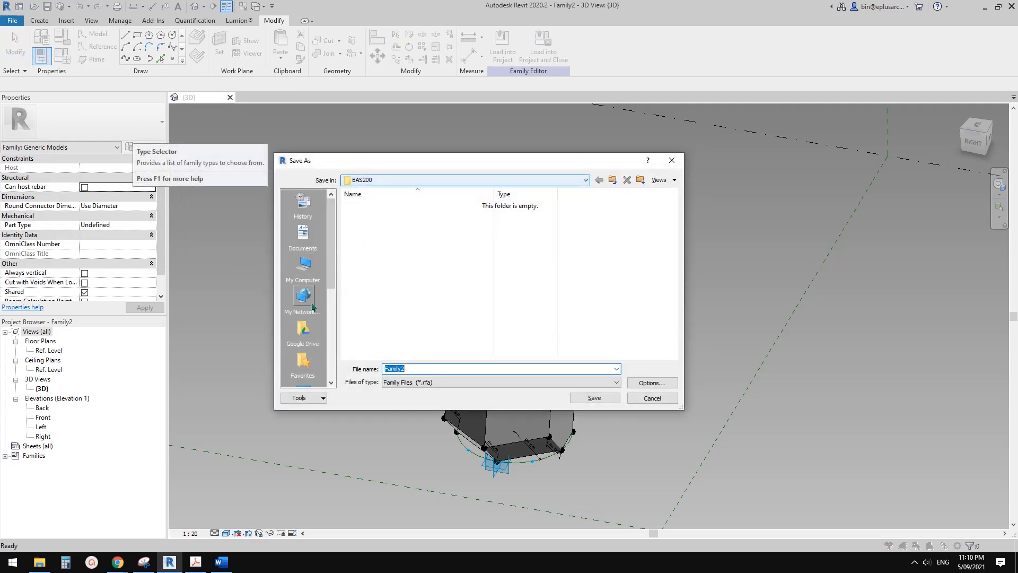
click(303, 329)
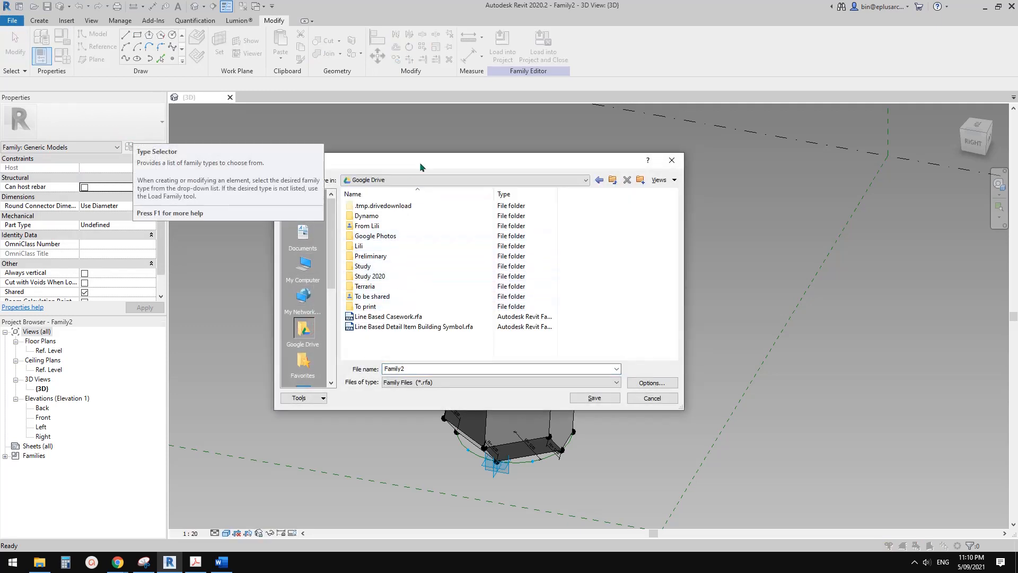
drag(419, 161, 468, 149)
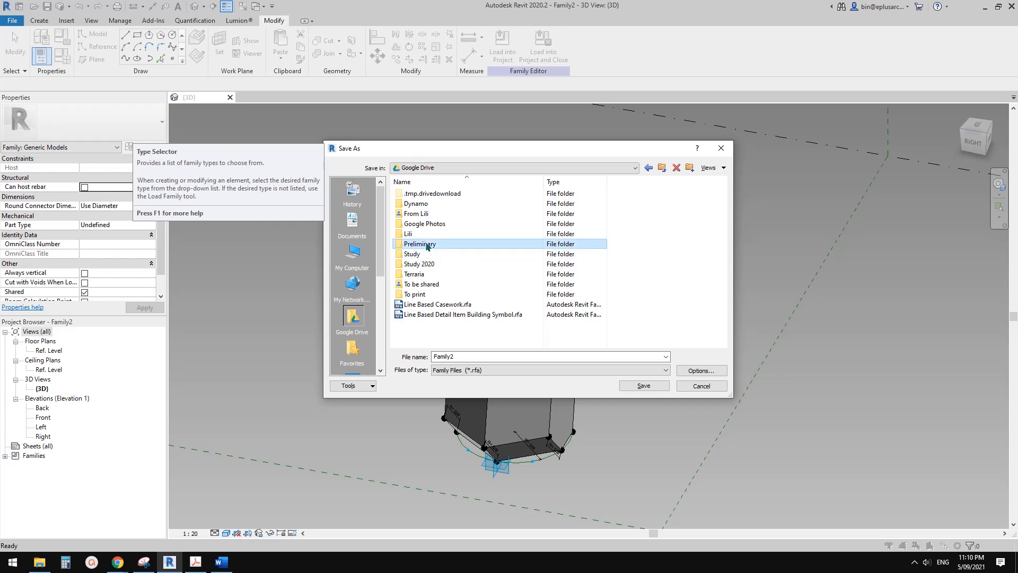
double_click(431, 245)
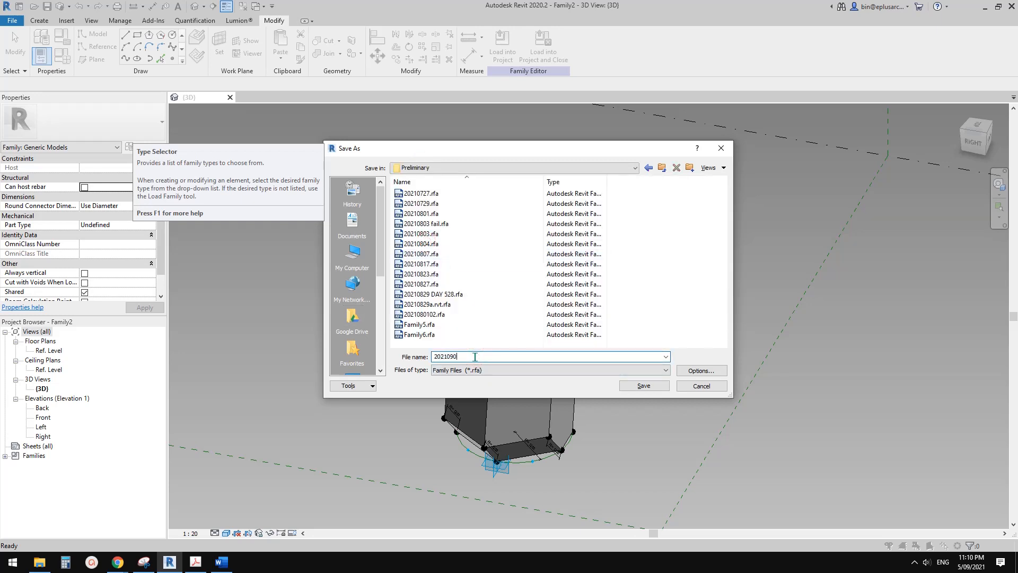
key(Return)
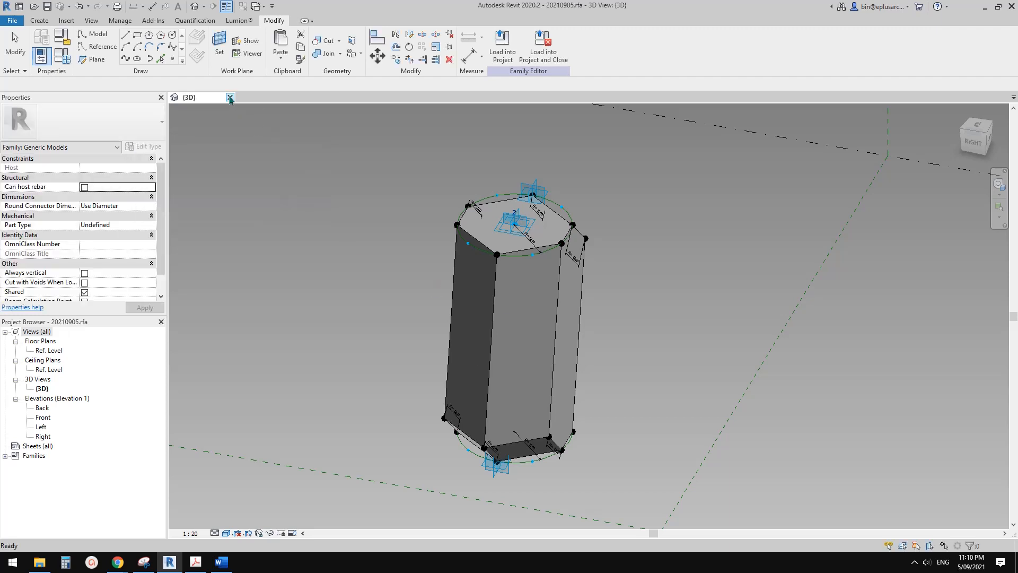
click(230, 97)
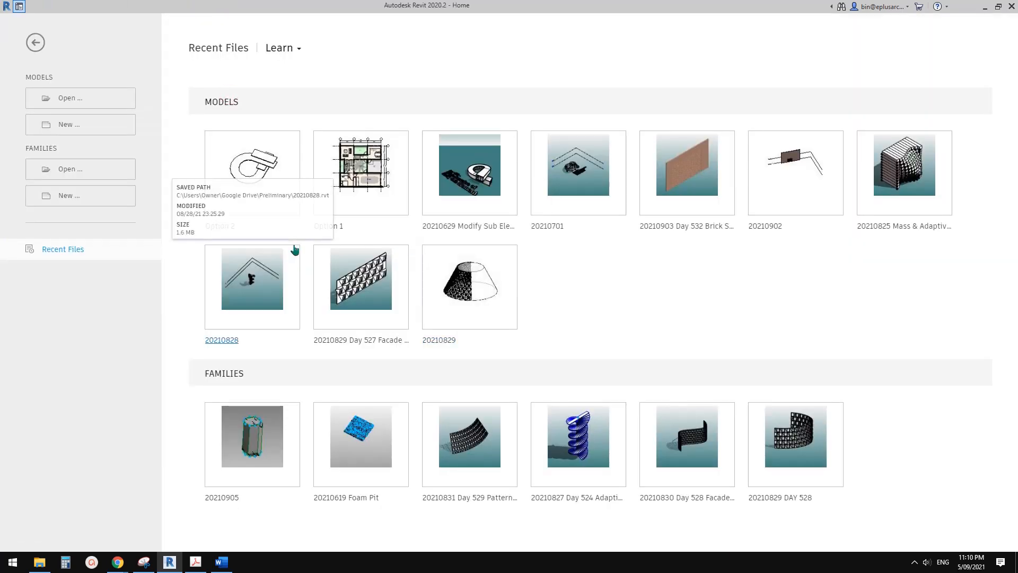
Create a new family from the Metric Generic Model Adaptive template.
click(60, 200)
click(596, 220)
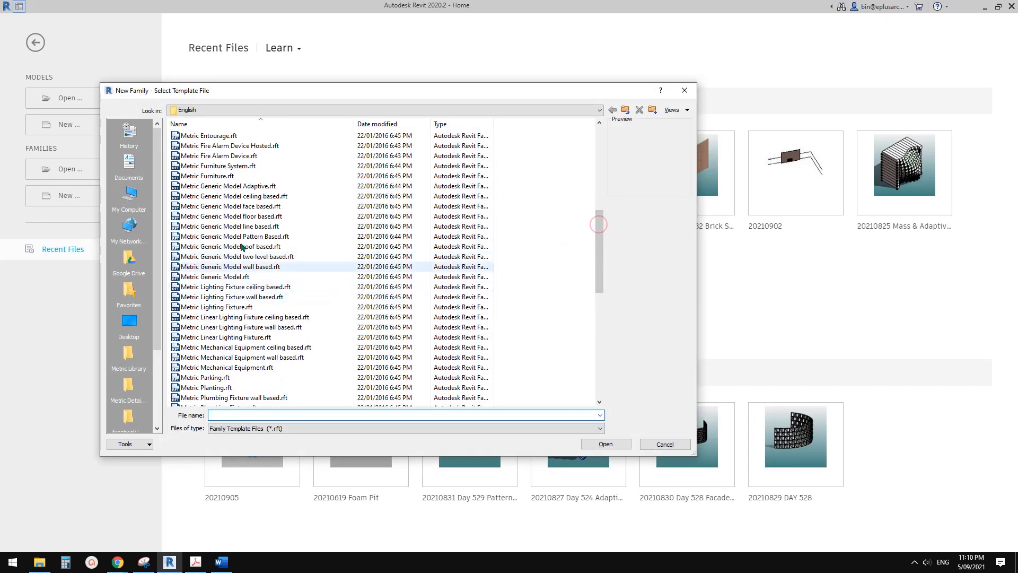
click(248, 187)
click(607, 445)
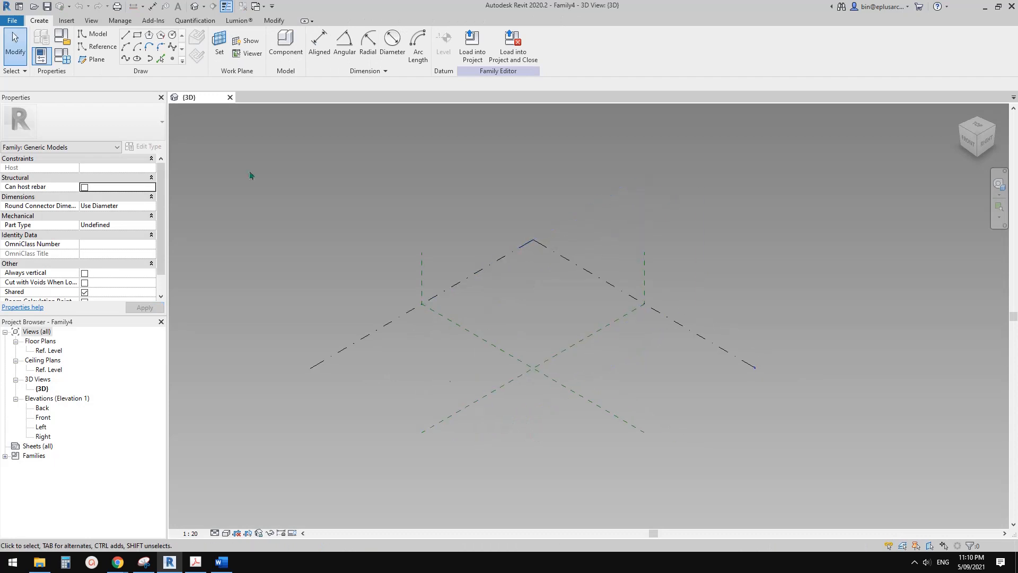
Place a reference point where the two center reference planes cross and make it adaptive.
click(171, 60)
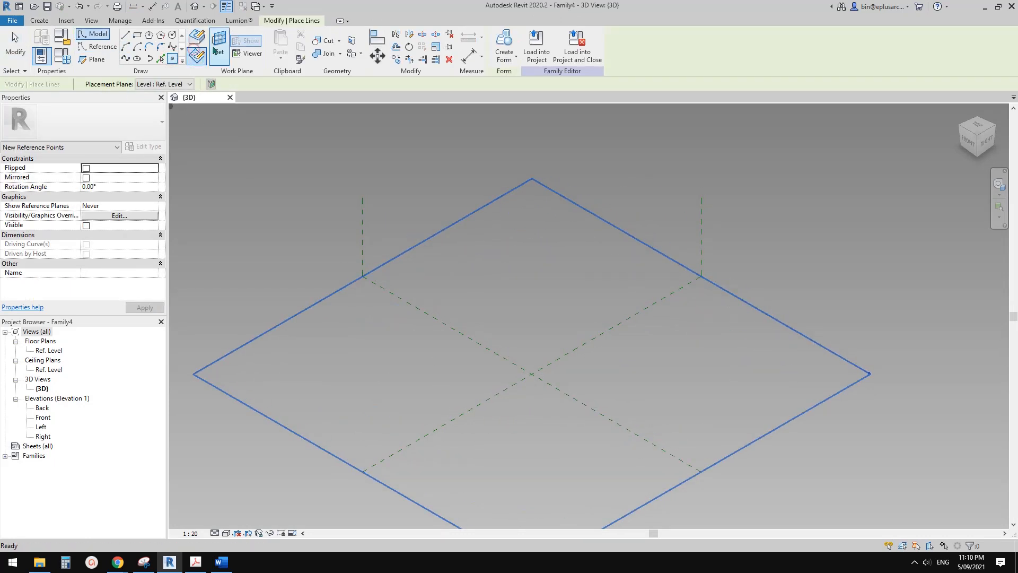
click(531, 376)
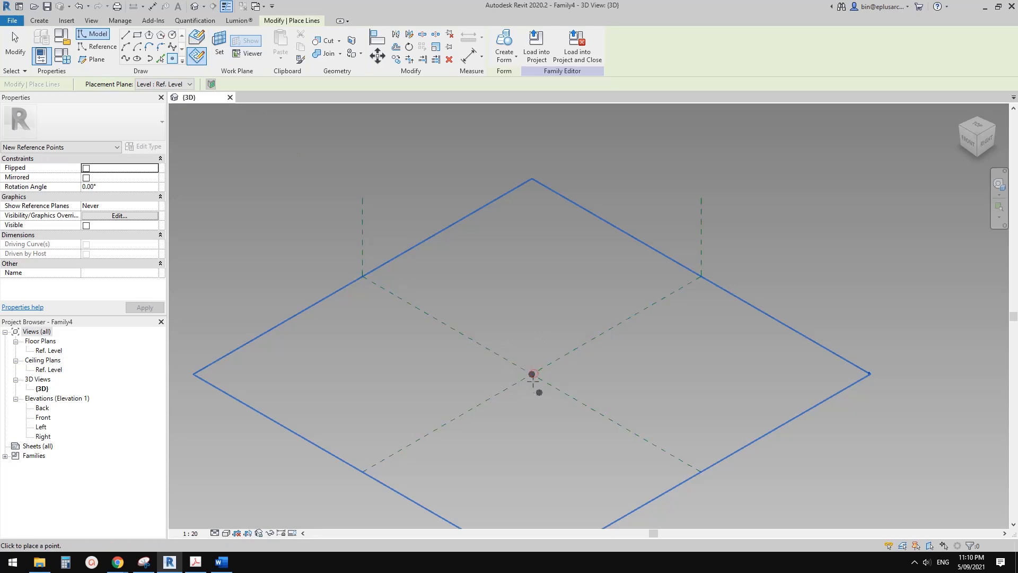
scroll(530, 375, up, 3)
key(Escape)
key(Escape)
click(523, 372)
scroll(523, 372, down, 2)
shift+middle_drag(523, 392, 589, 422)
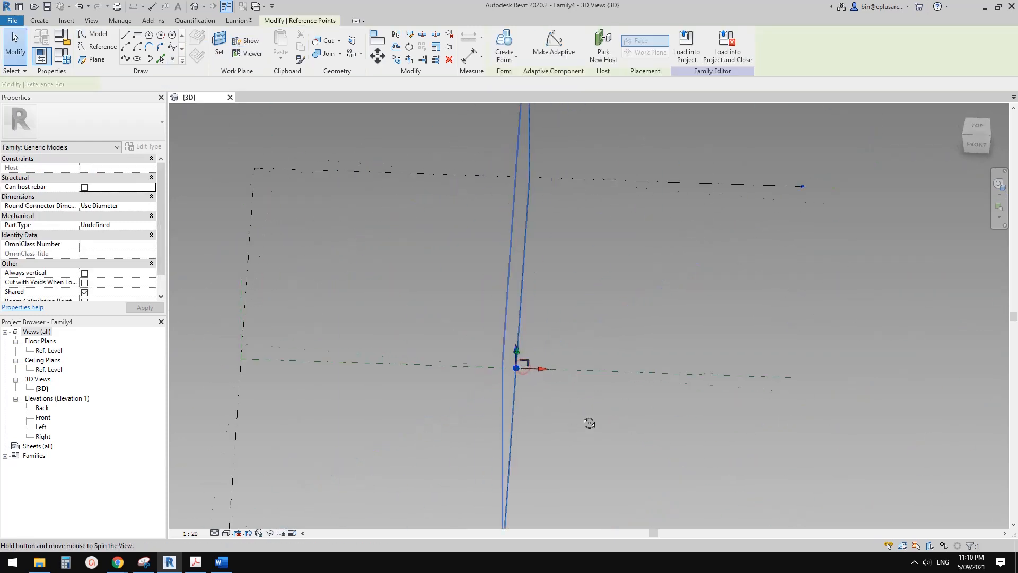
scroll(575, 355, up, 1)
click(557, 45)
mouse_move(525, 345)
shift+middle_down()
mouse_move(514, 368)
mouse_move(533, 360)
shift+middle_up()
click(536, 375)
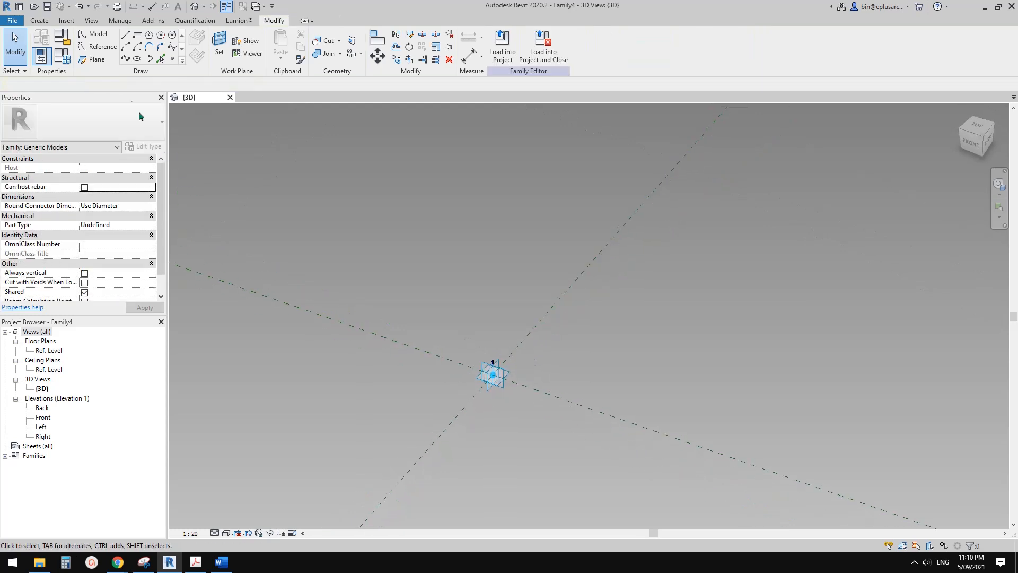
Place a second reference point on the first adaptive point's horizontal plane and move it straight up about 4900 mm.
click(170, 59)
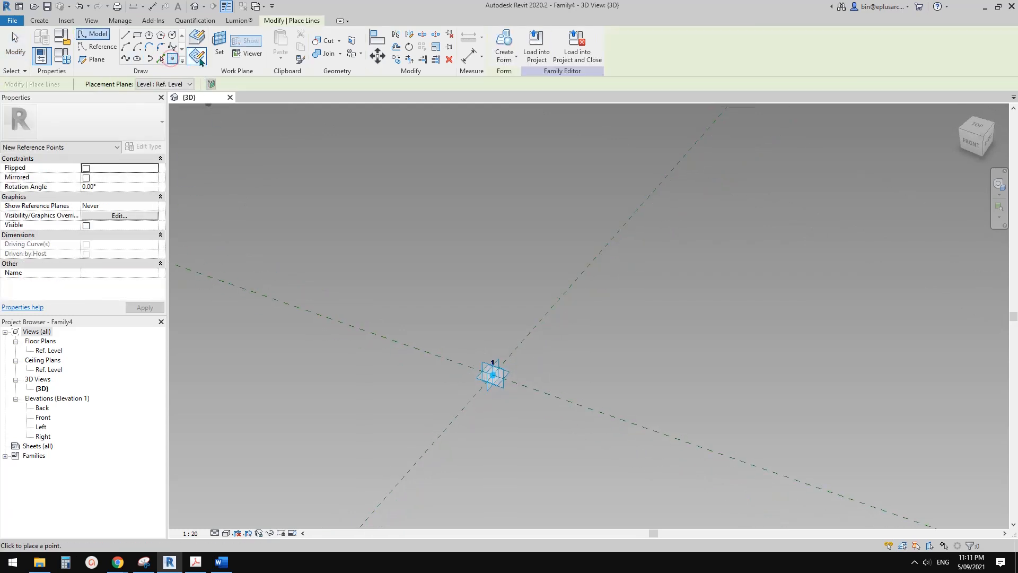
click(219, 42)
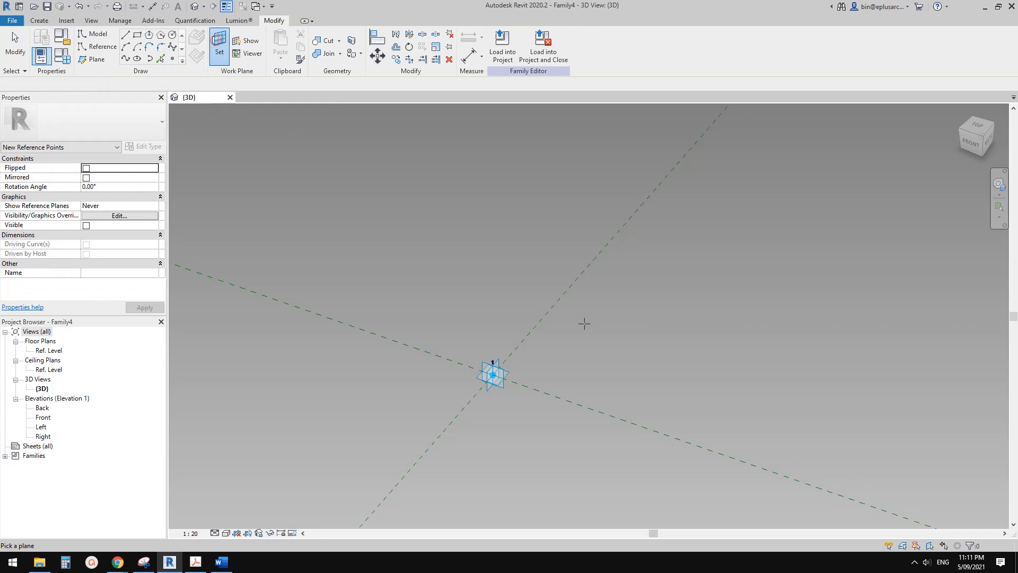
click(513, 373)
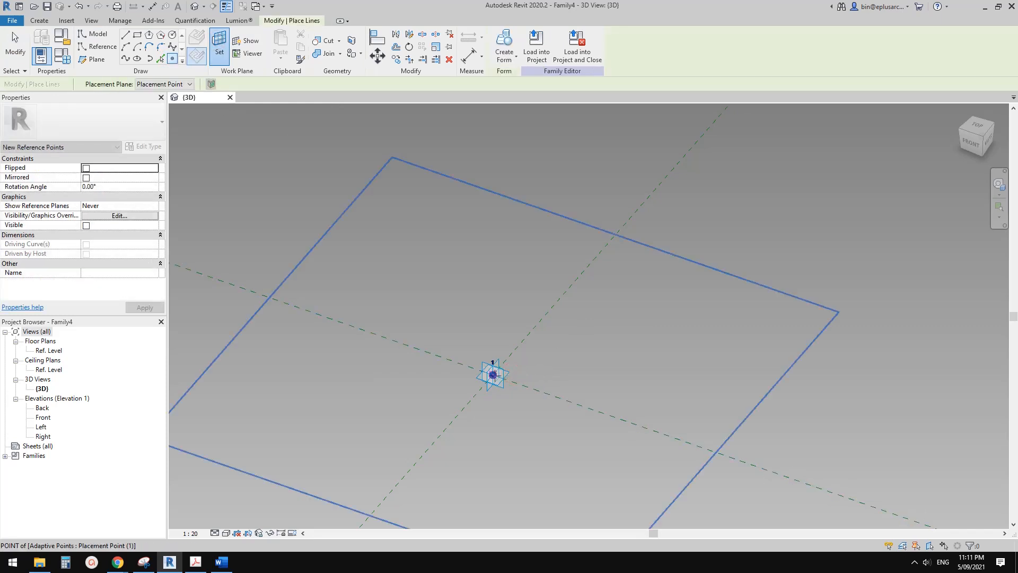
key(Escape)
click(494, 376)
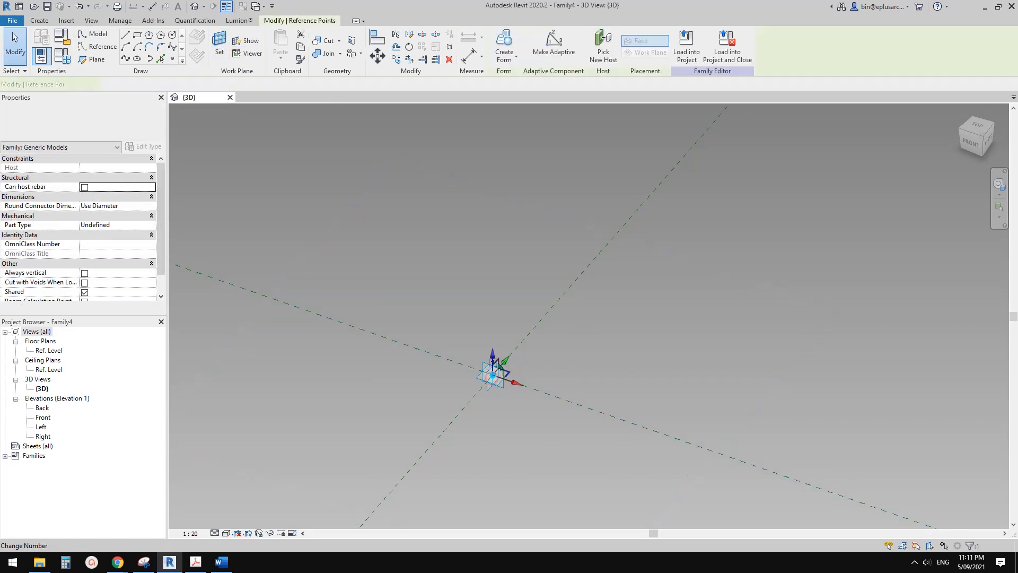
drag(493, 354, 495, 216)
Make the raised reference point adaptive.
click(559, 50)
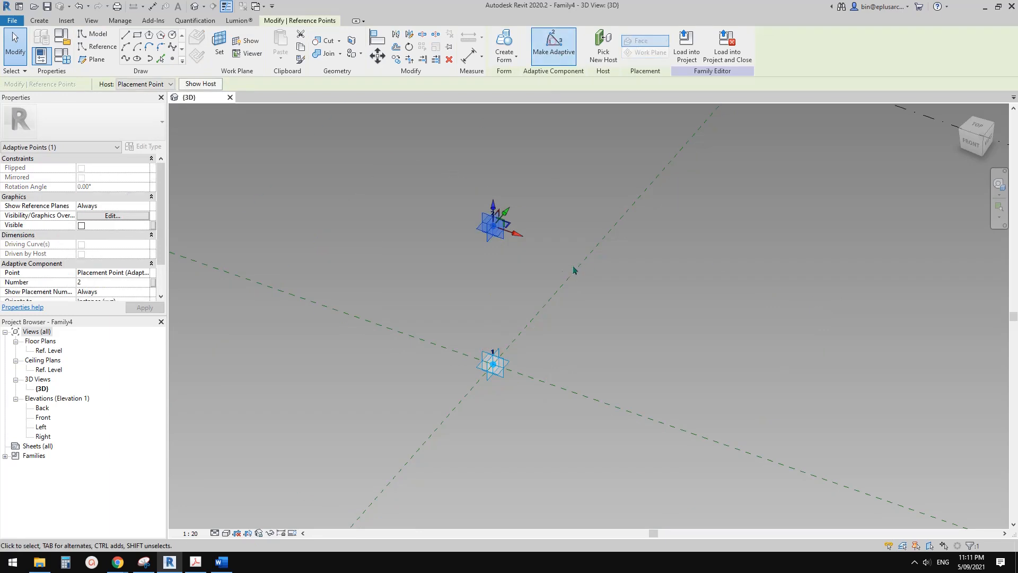
shift+middle_drag(574, 269, 536, 264)
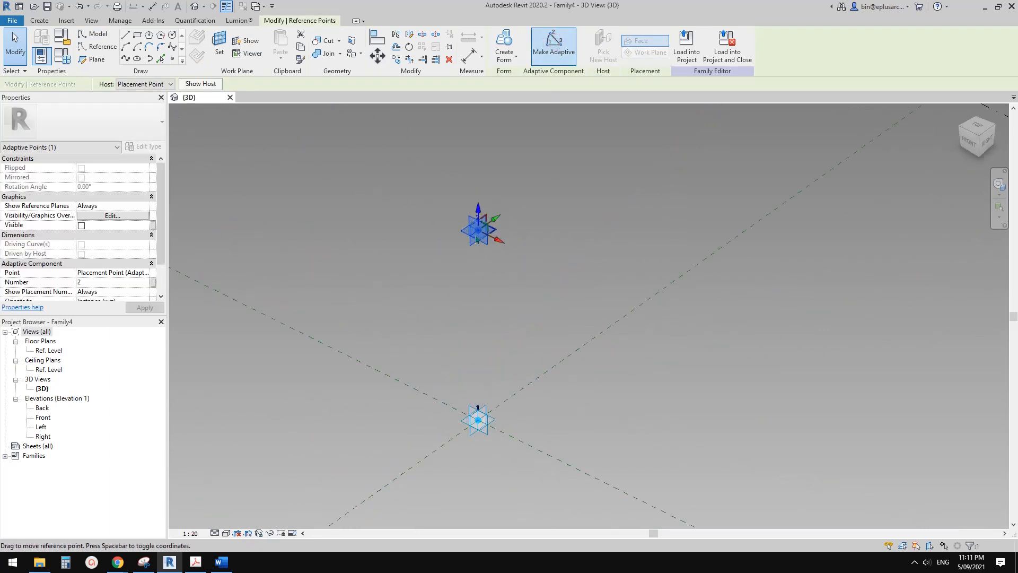
key(Escape)
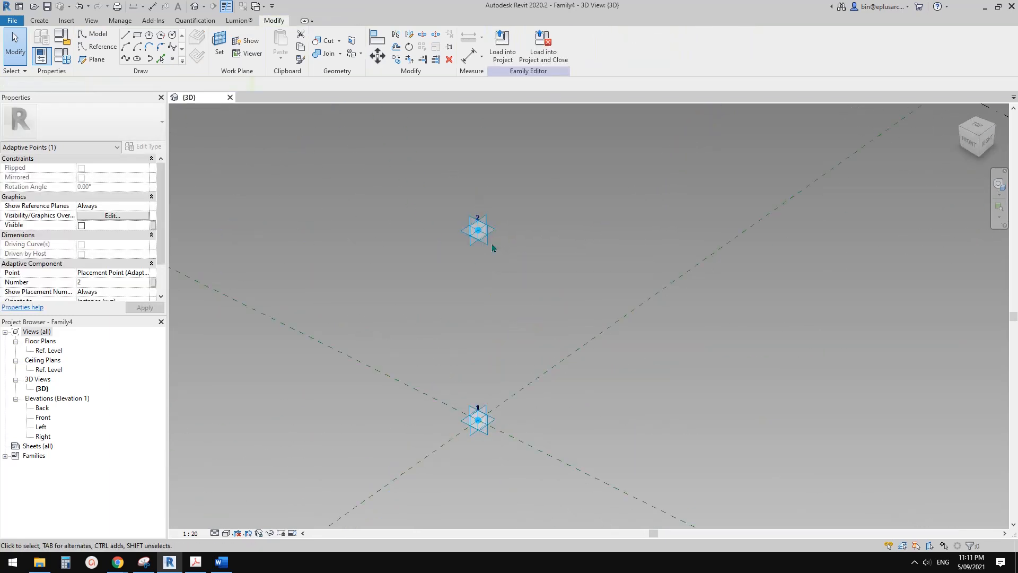
Connect the two adaptive points with a line through both points and turn it into a reference line.
drag(552, 450, 416, 185)
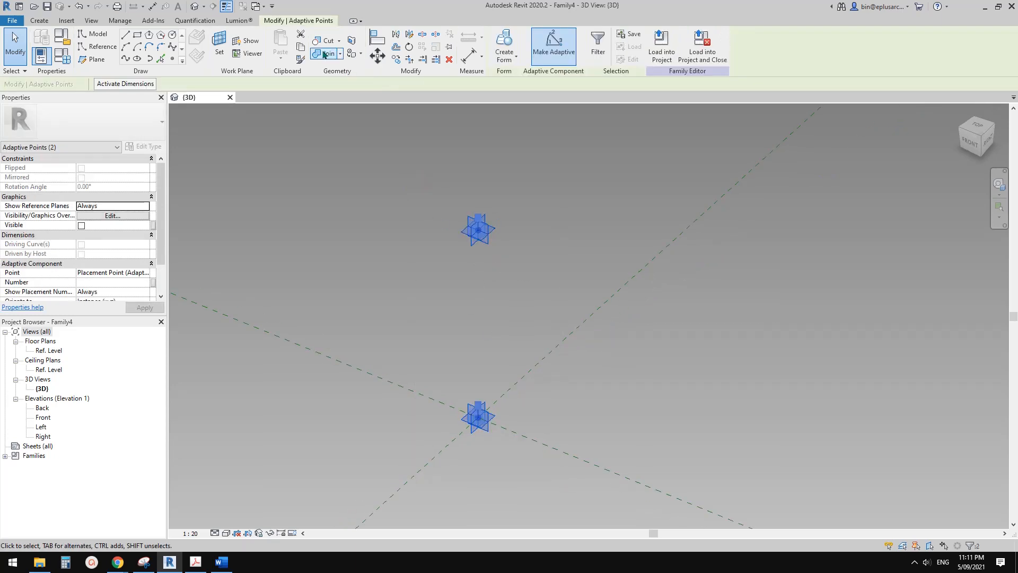
click(126, 59)
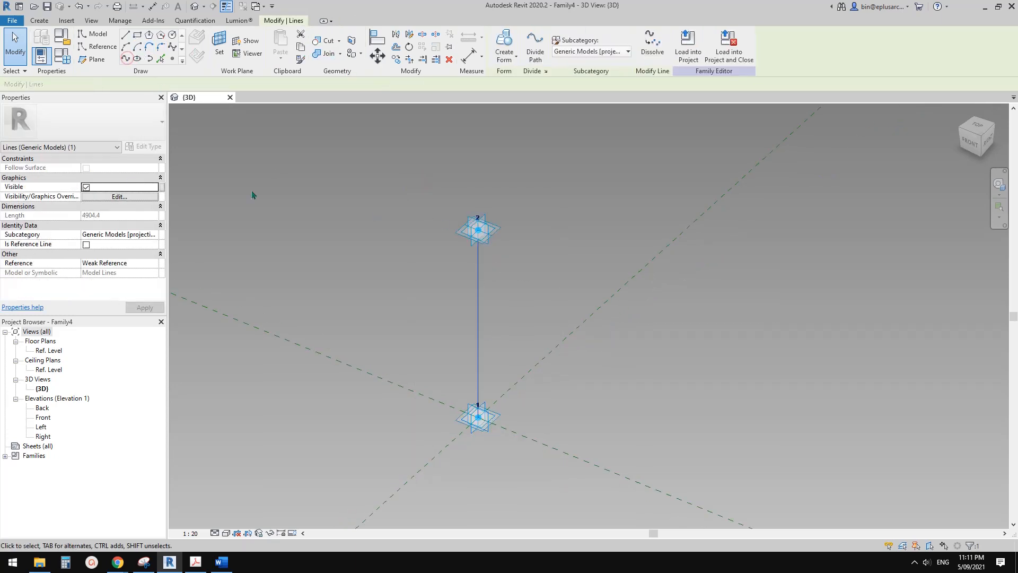
click(85, 244)
click(364, 191)
Place two hosted reference points on the vertical reference line, one near its lower end and one near its upper end.
click(173, 58)
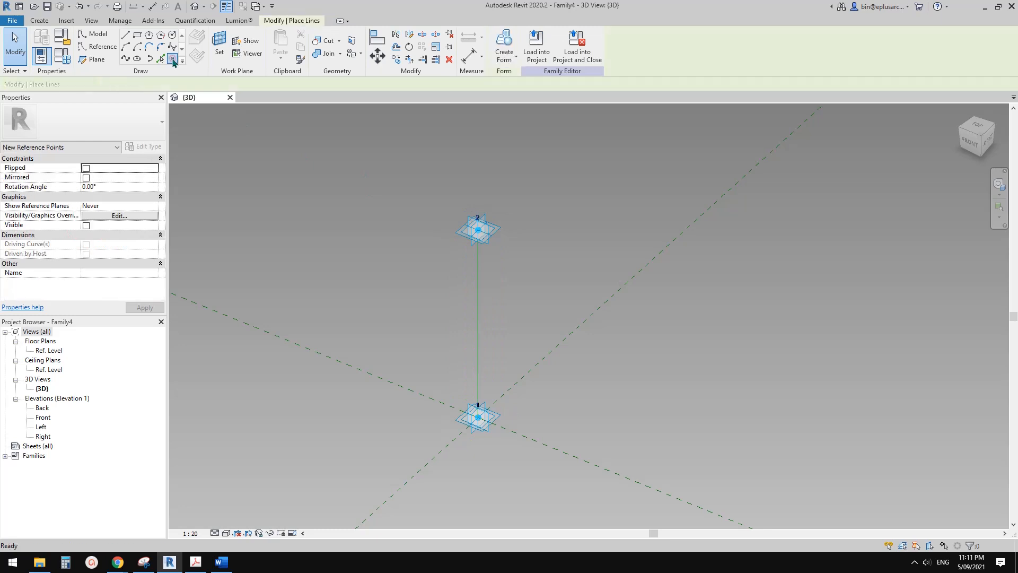
click(173, 59)
click(197, 36)
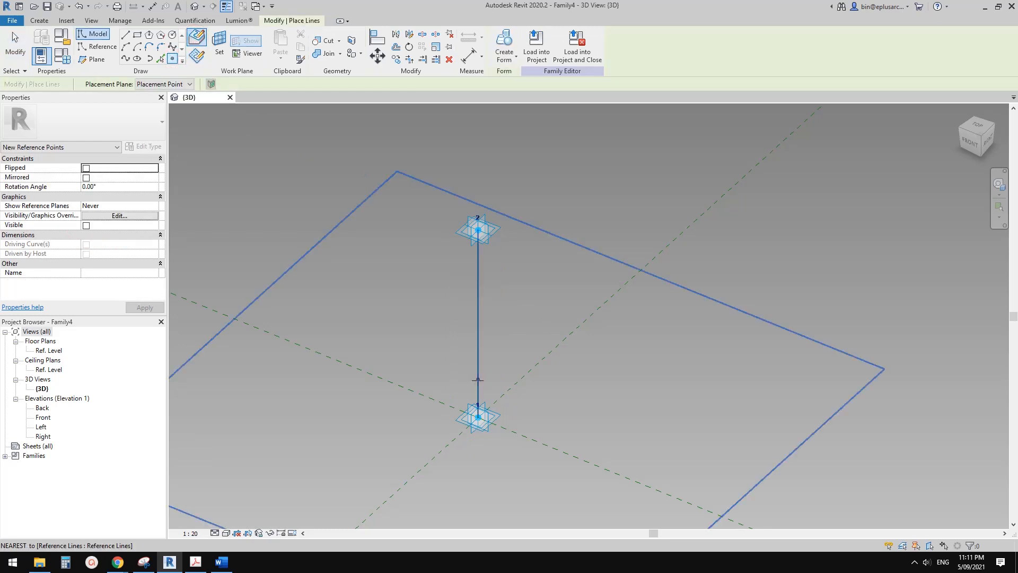
click(477, 262)
key(Escape)
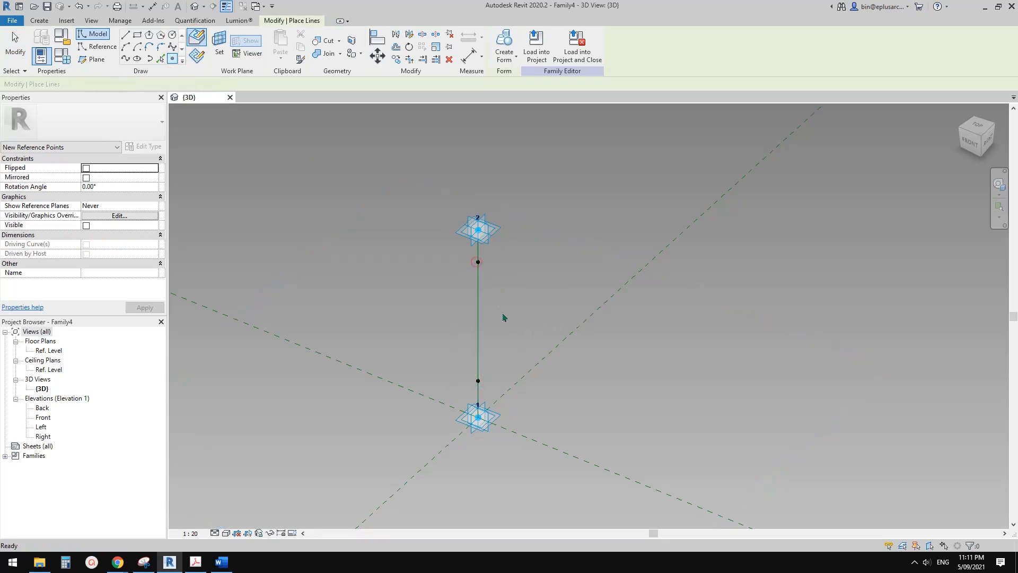
Set the reference planes of both hosted points on the vertical line to Always show.
middle_drag(478, 383, 463, 394)
scroll(463, 395, up, 2)
drag(427, 367, 492, 416)
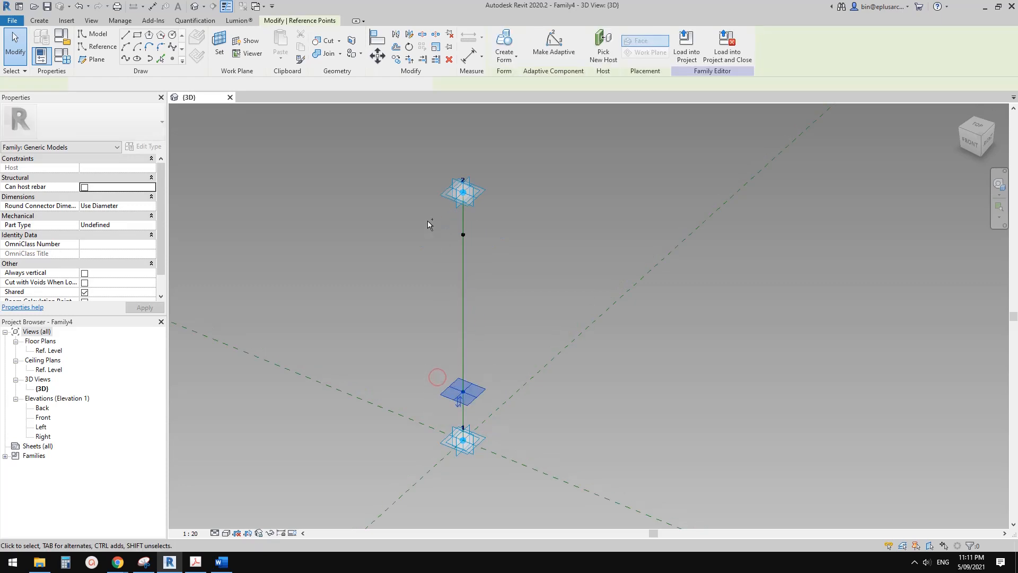
ctrl+drag(427, 221, 469, 248)
click(139, 208)
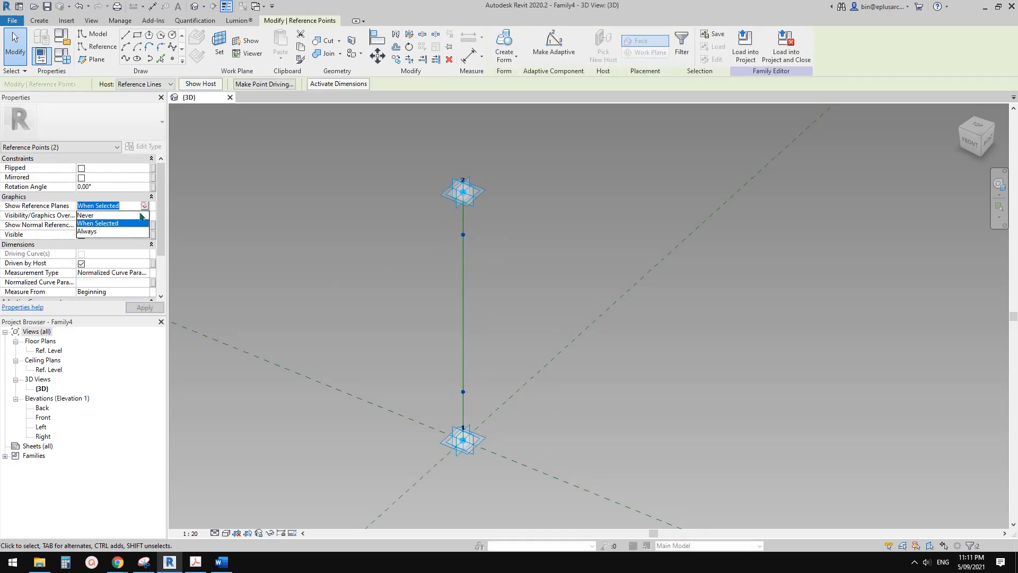
click(91, 233)
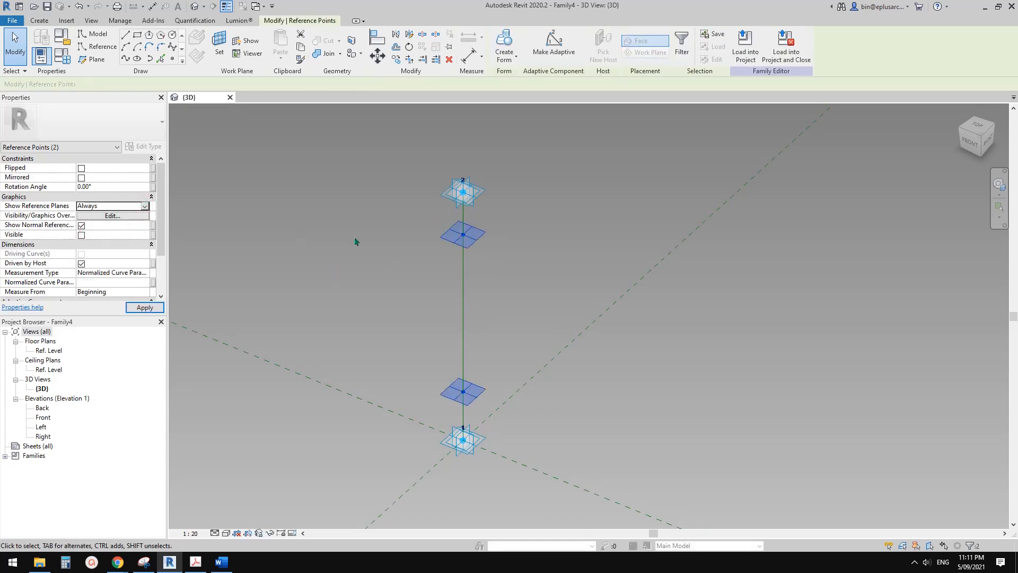
click(485, 249)
click(480, 240)
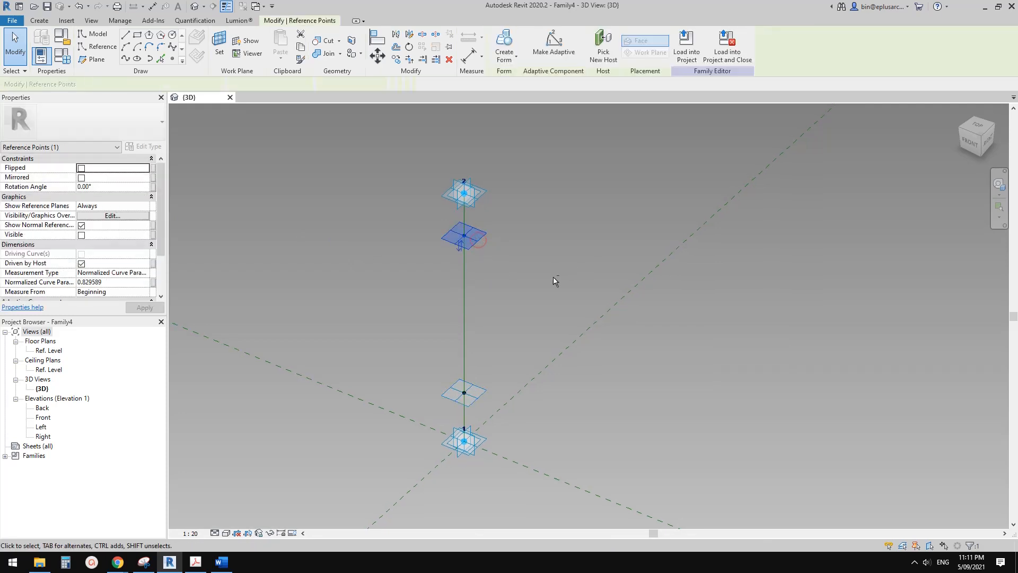
shift+middle_drag(553, 277, 520, 300)
click(497, 244)
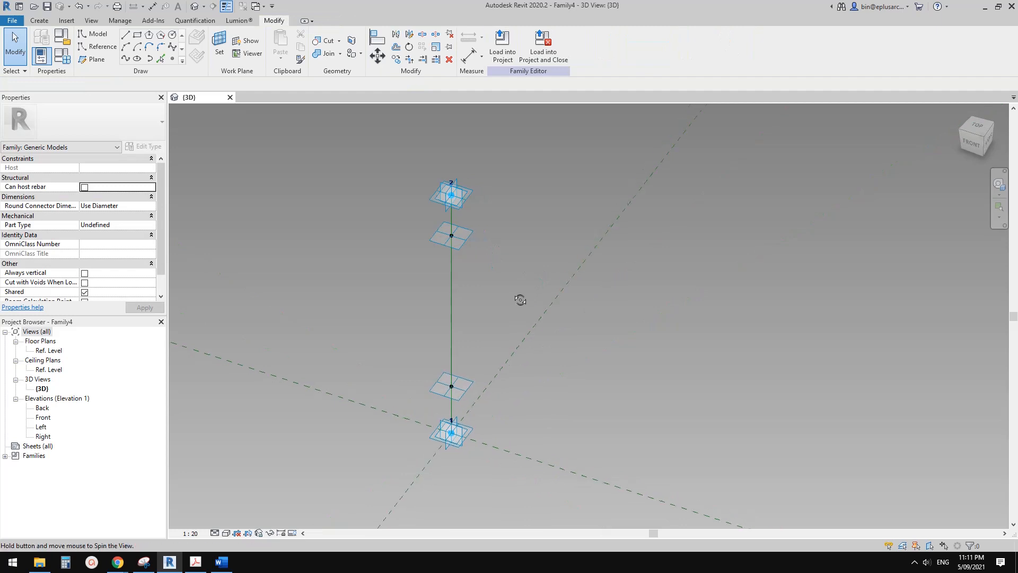
Temporarily hide the two adaptive points at the ends of the vertical reference line.
click(466, 194)
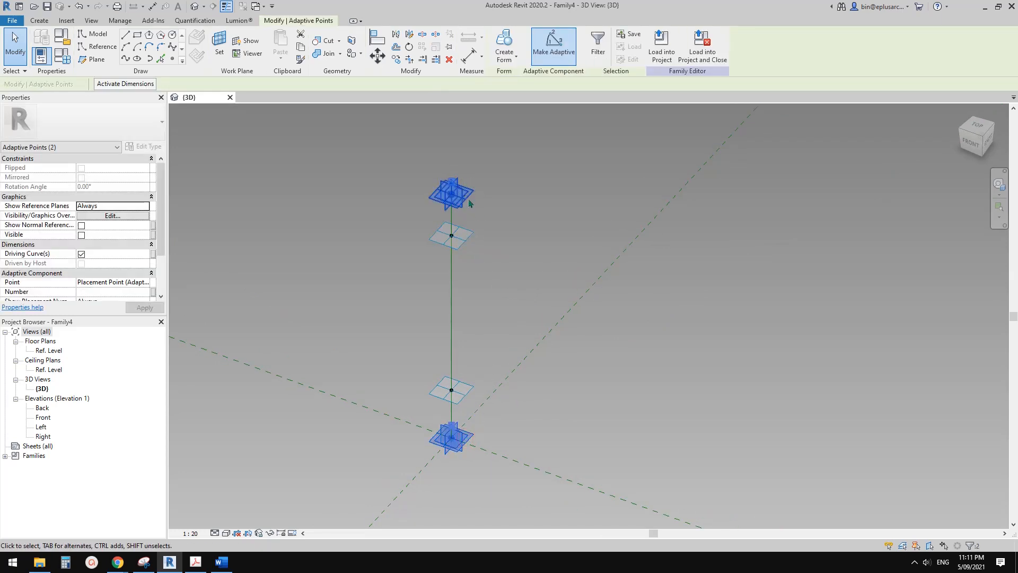
click(526, 235)
click(462, 194)
scroll(469, 437, down, 1)
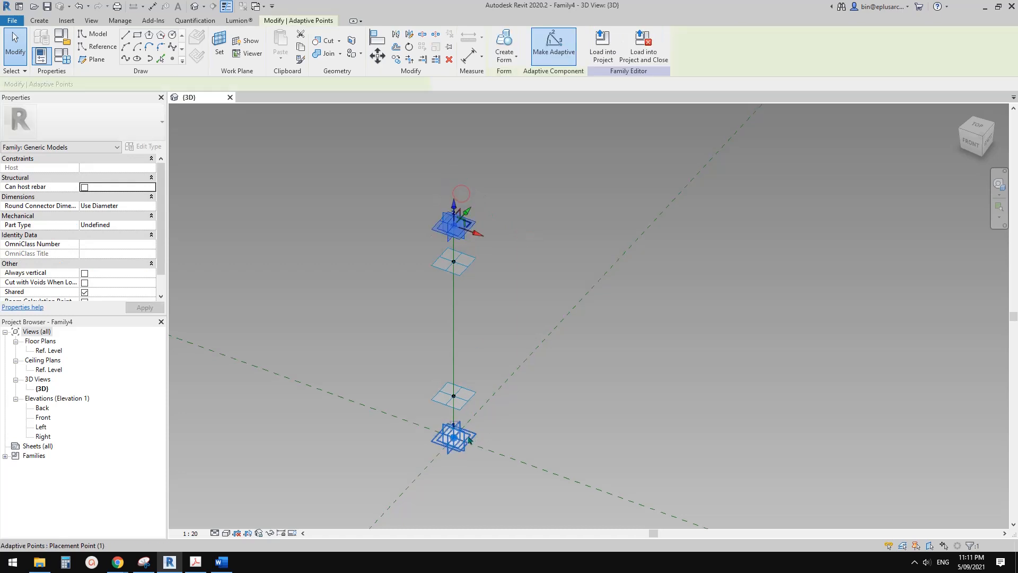
click(468, 438)
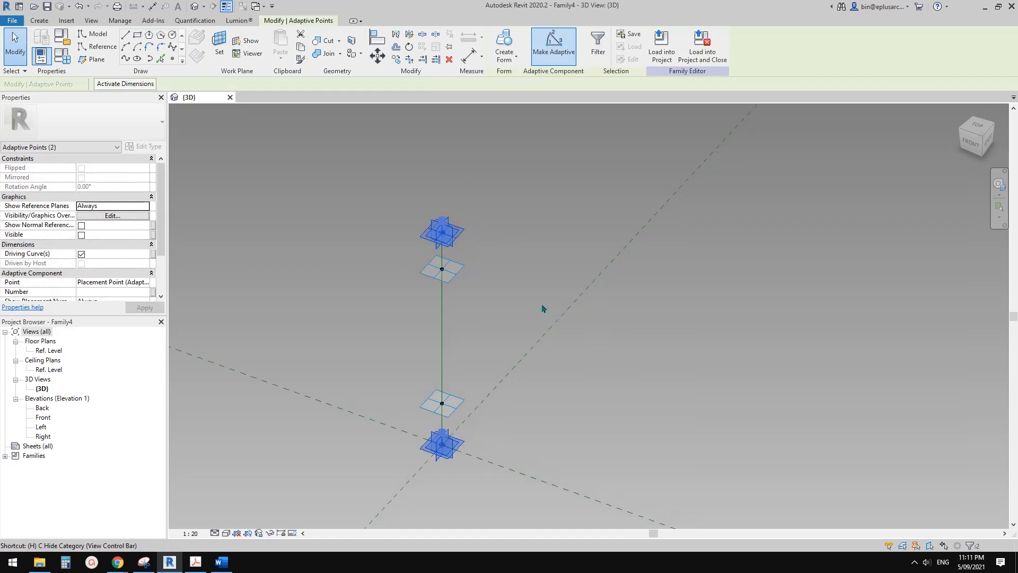
key(h)
key(h)
Move the upper hosted point to the line's top end and the lower hosted point to its bottom end.
drag(457, 271, 467, 213)
drag(458, 399, 463, 473)
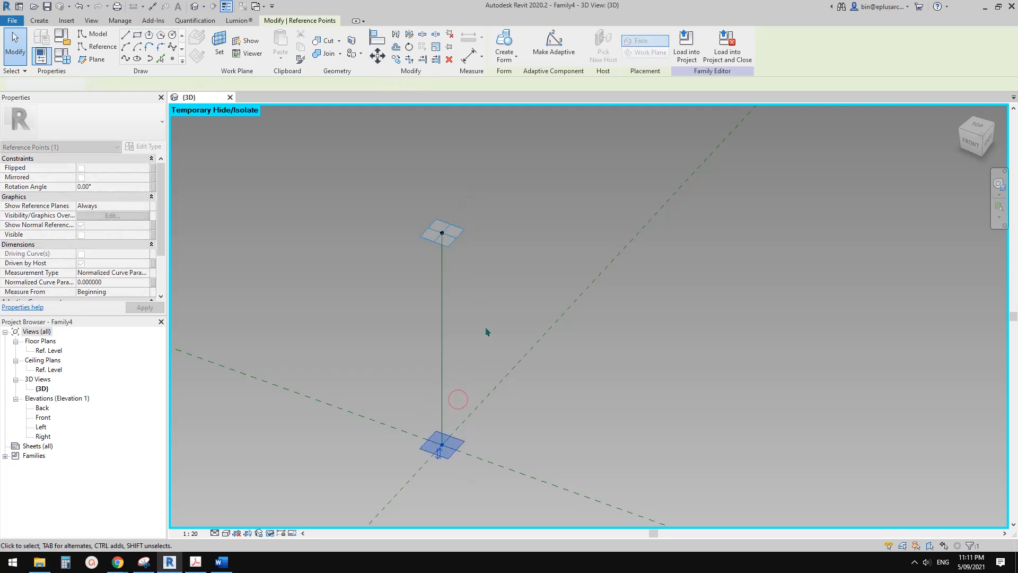
click(486, 332)
shift+middle_drag(488, 369, 465, 378)
shift+middle_drag(459, 435, 457, 250)
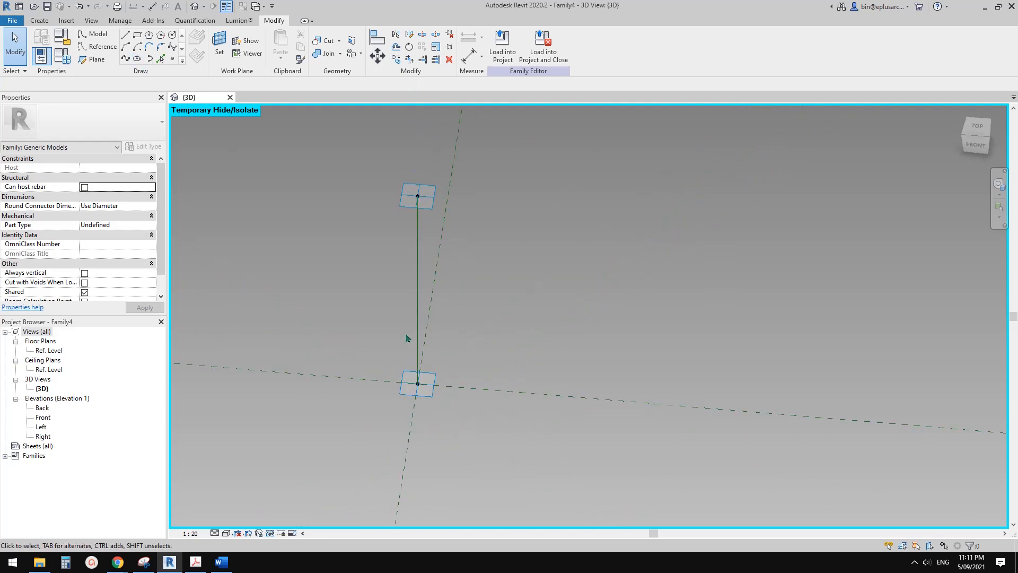
Switch to Chrome to examine the brick photos and diagrams on the Harpa facade page, and return to Revit.
mouse_move(118, 562)
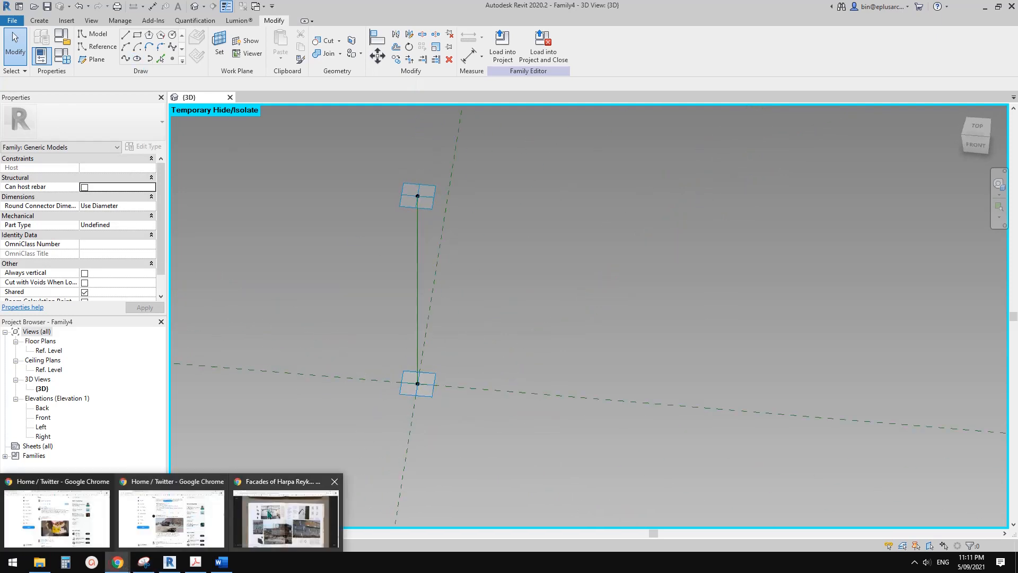
click(291, 516)
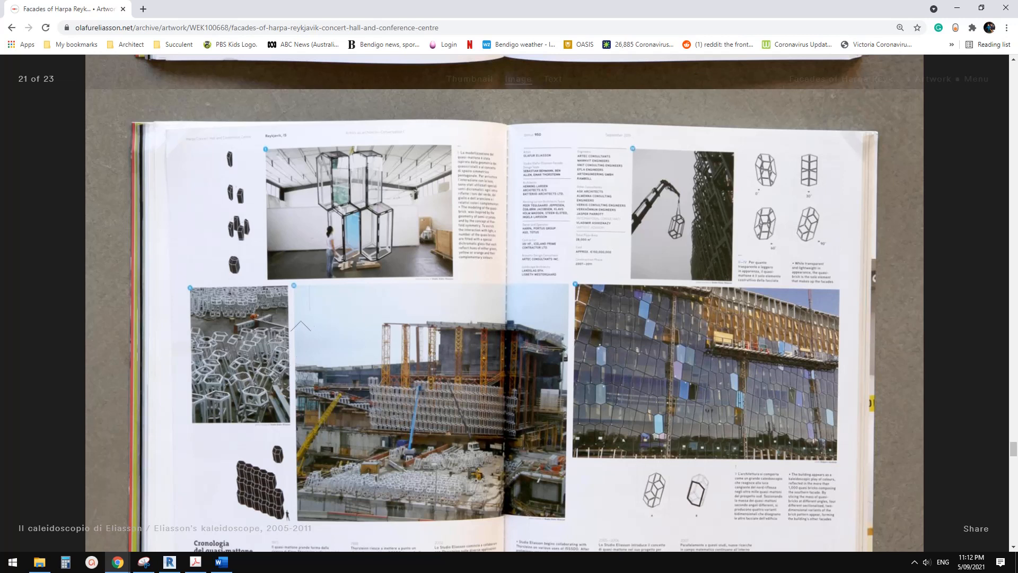
click(170, 562)
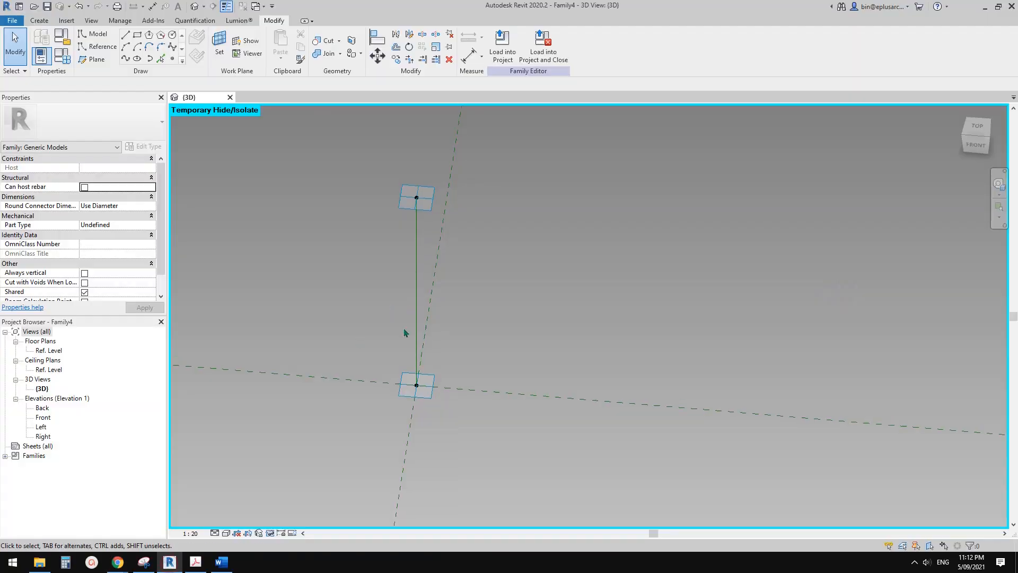
Draw a reference-line circle of about 2100 mm radius on the lower hosted point's horizontal plane, centred on that point.
shift+middle_drag(372, 357, 440, 320)
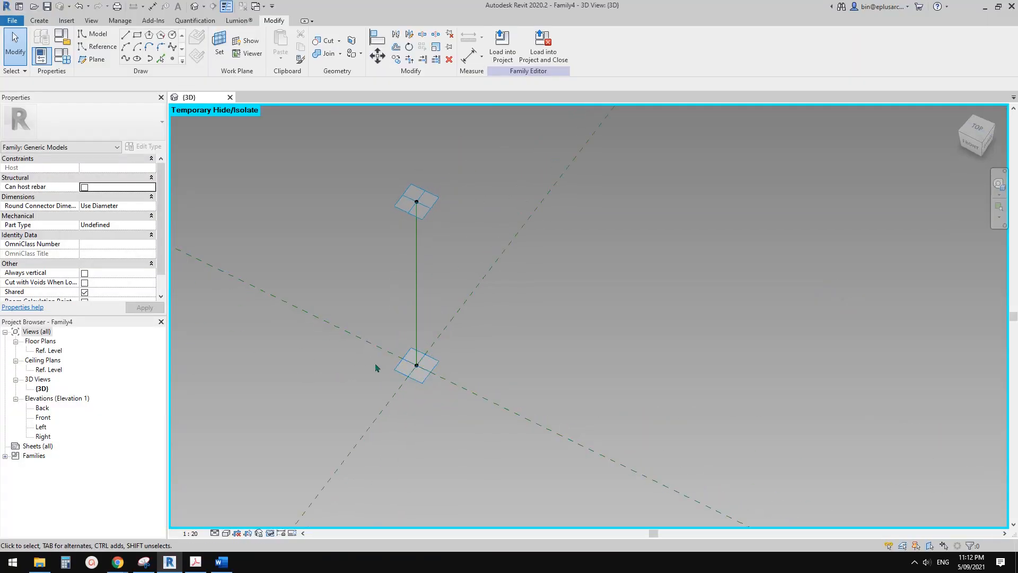
shift+middle_drag(376, 368, 386, 339)
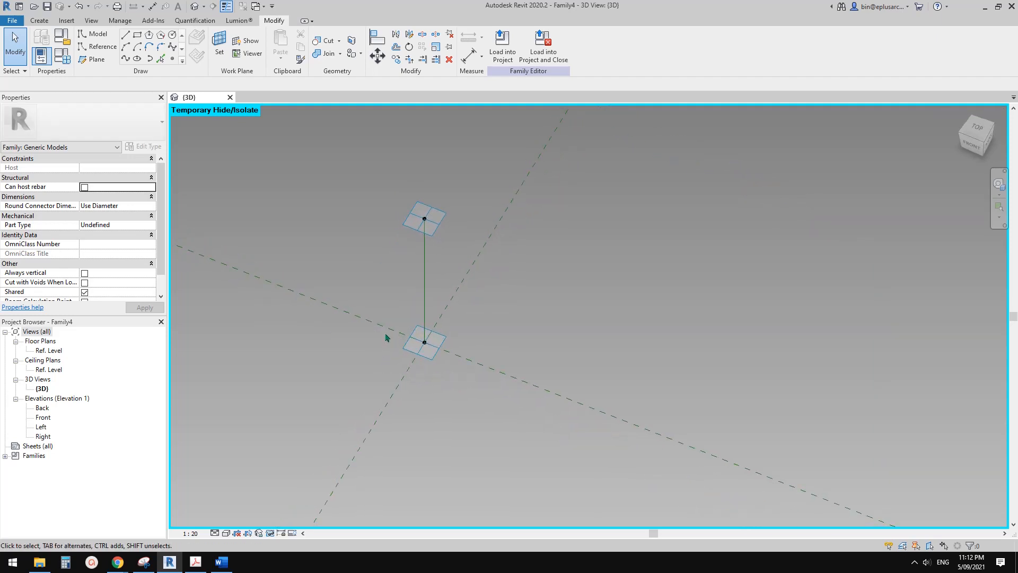
shift+middle_drag(378, 333, 378, 306)
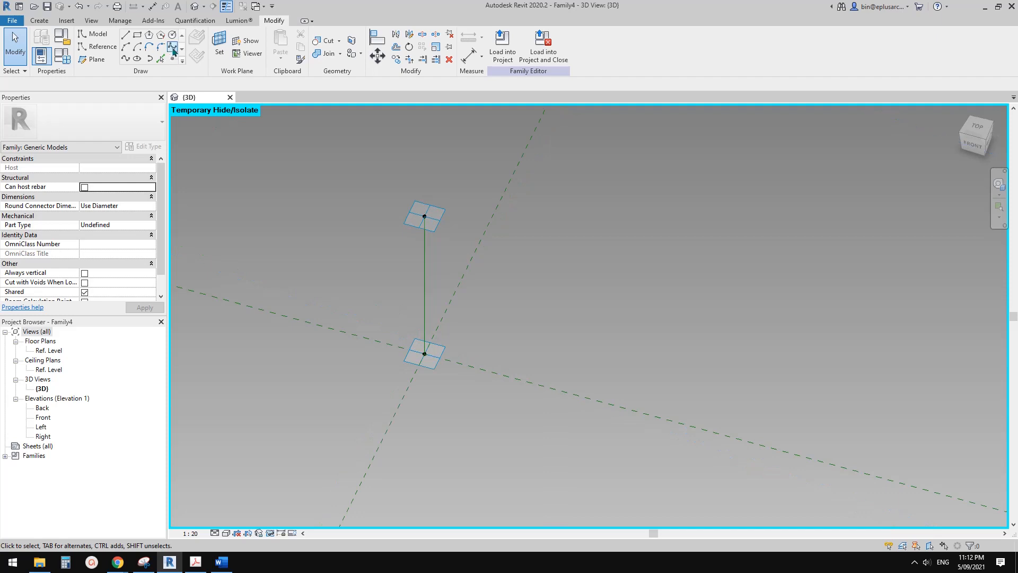
click(172, 35)
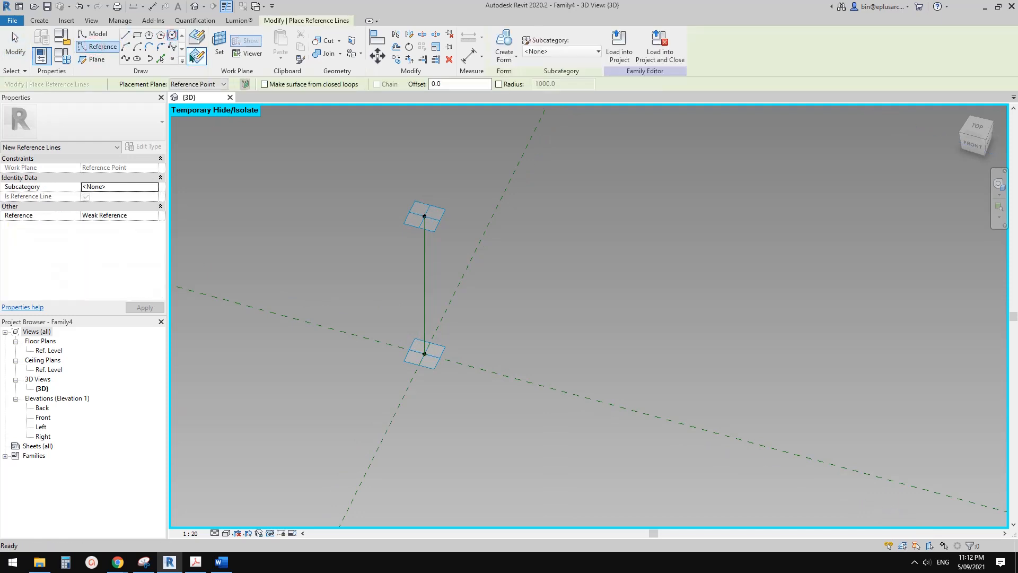
shift+middle_drag(351, 234, 399, 269)
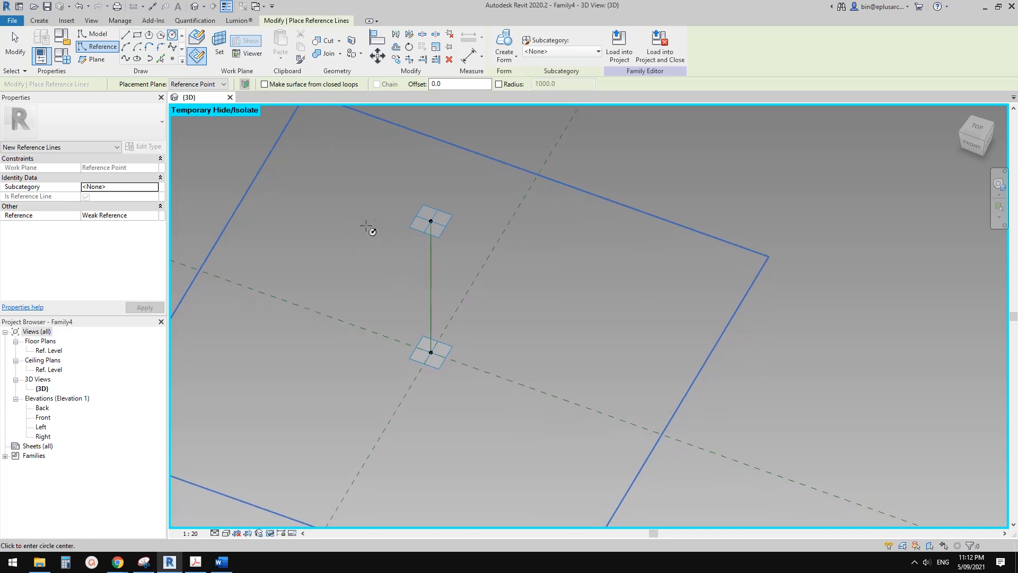
click(222, 42)
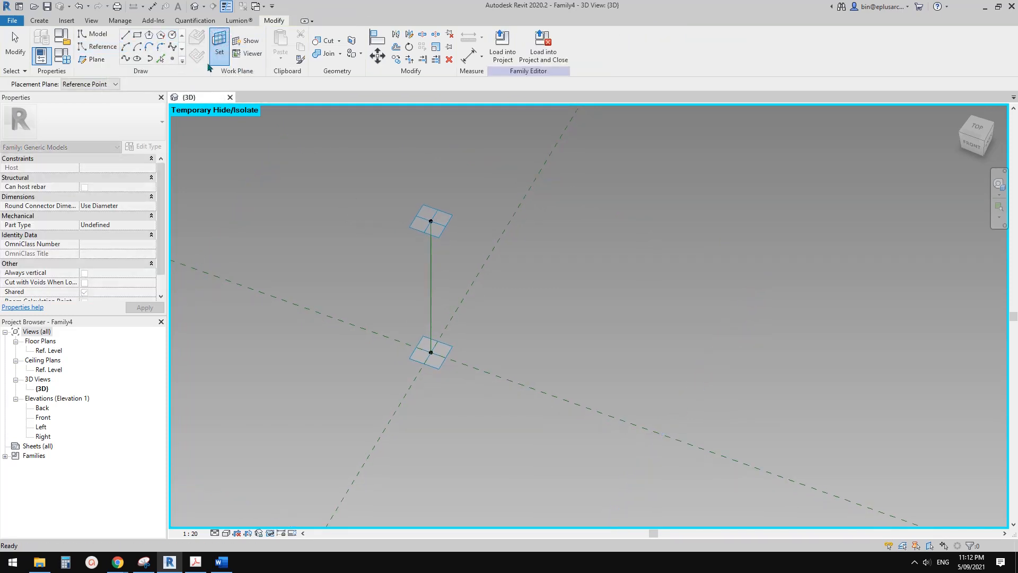
click(452, 350)
click(431, 351)
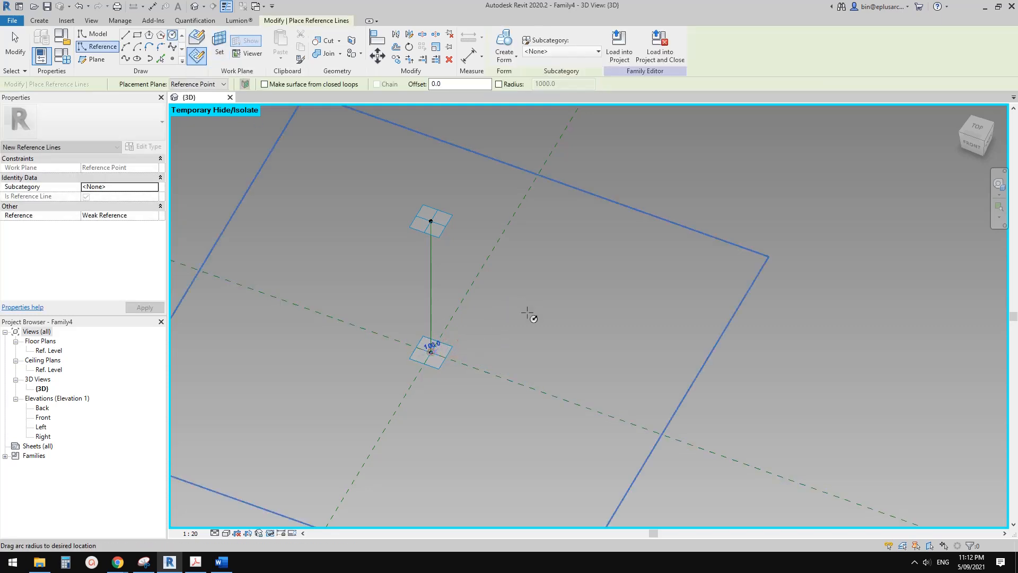
click(508, 321)
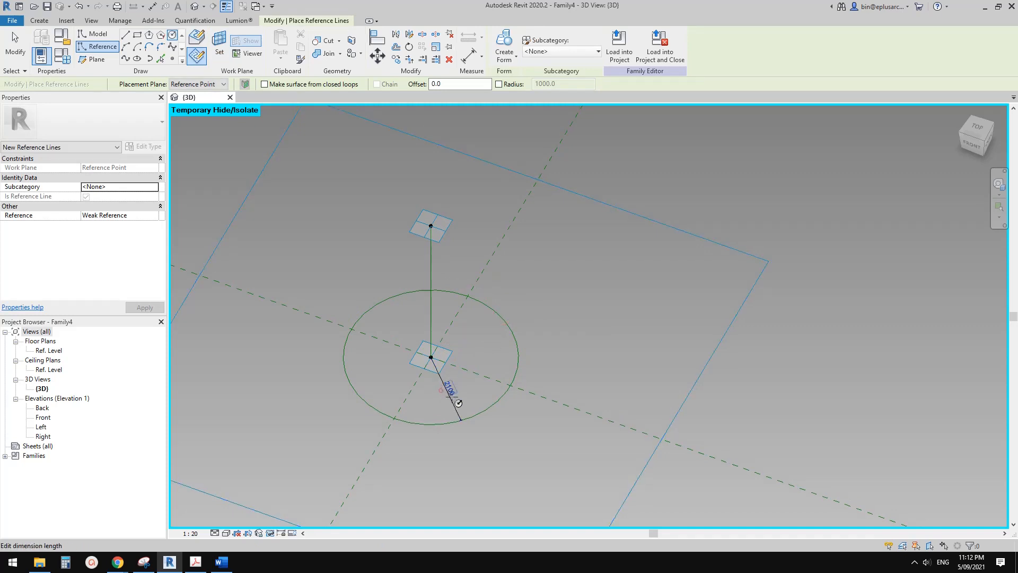
Make the circle's radius dimension permanent and label it with a new instance parameter named R.
shift+middle_drag(453, 396, 475, 391)
key(Escape)
click(478, 383)
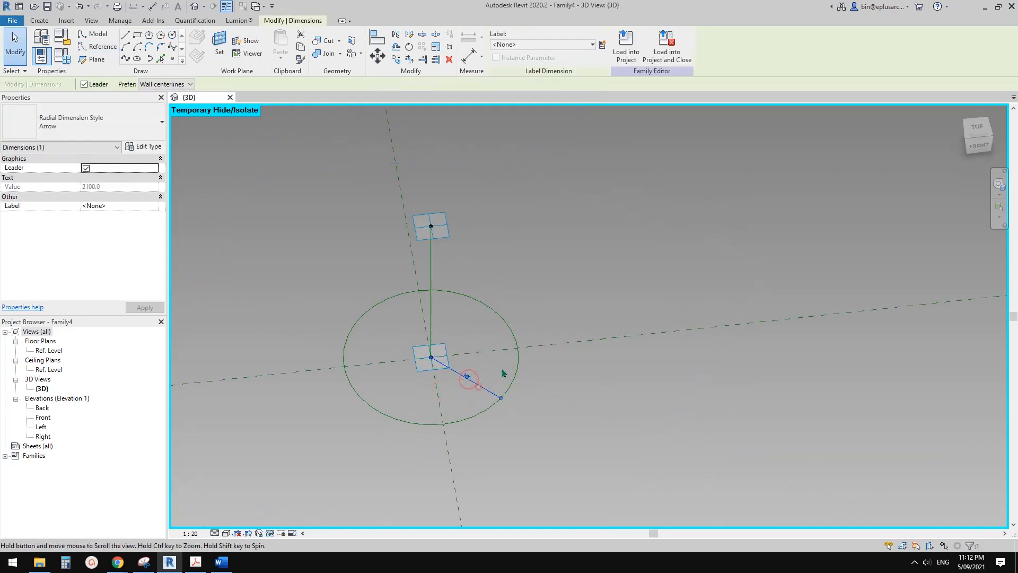
click(602, 44)
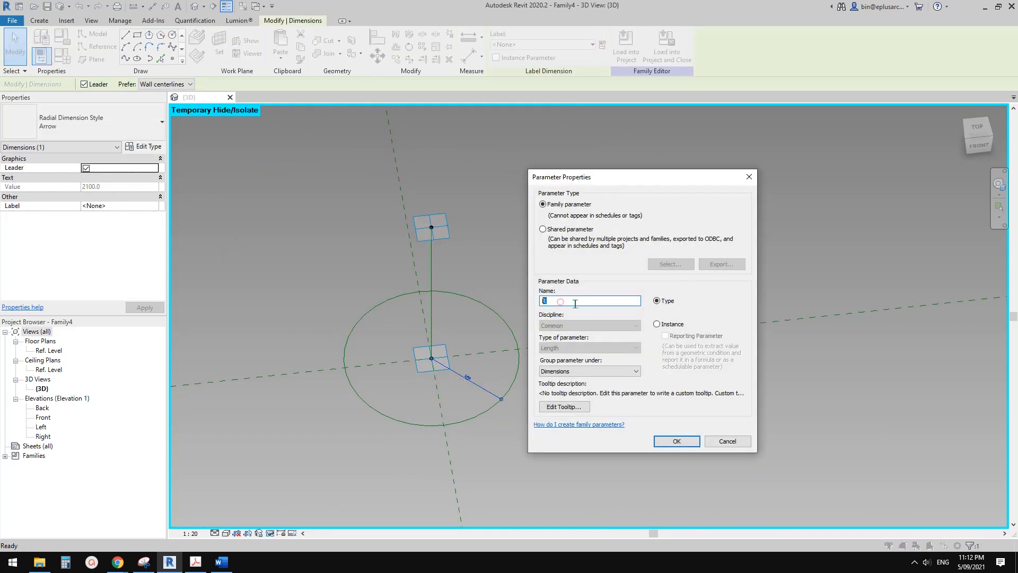
click(663, 322)
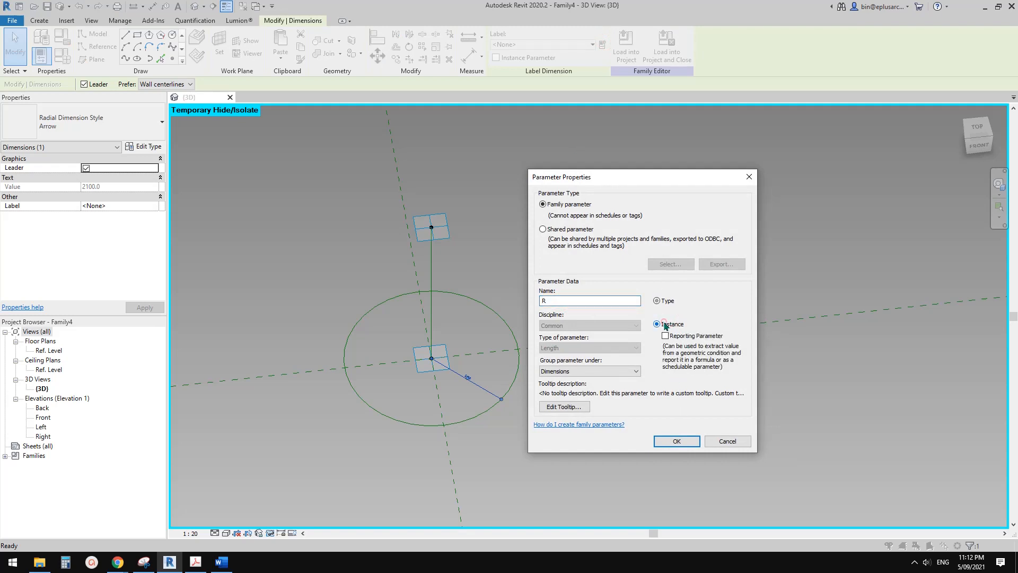
click(676, 441)
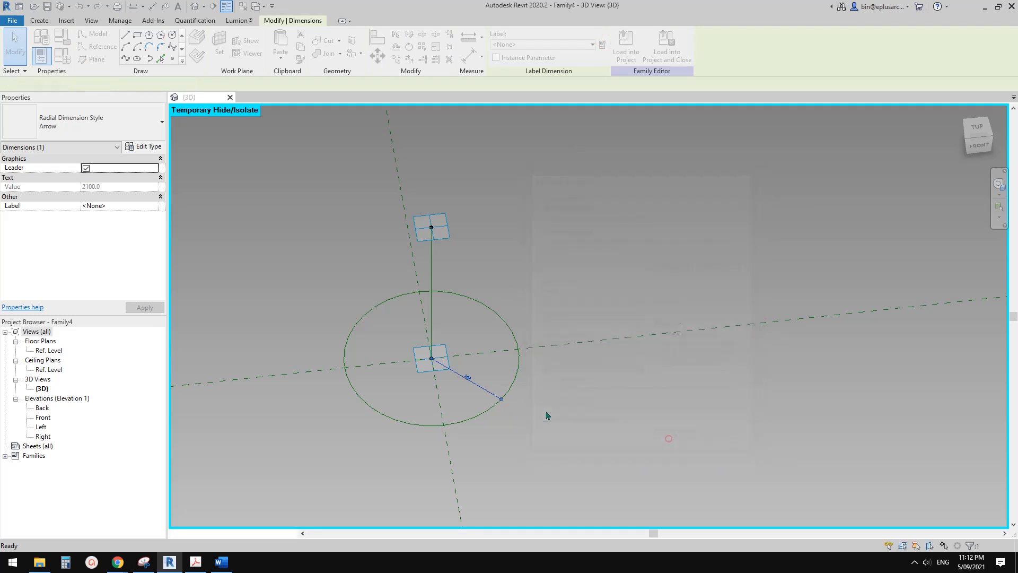
key(Escape)
Set the circle's radius parameter R to 1000 mm.
shift+middle_drag(523, 400, 471, 403)
scroll(471, 403, up, 2)
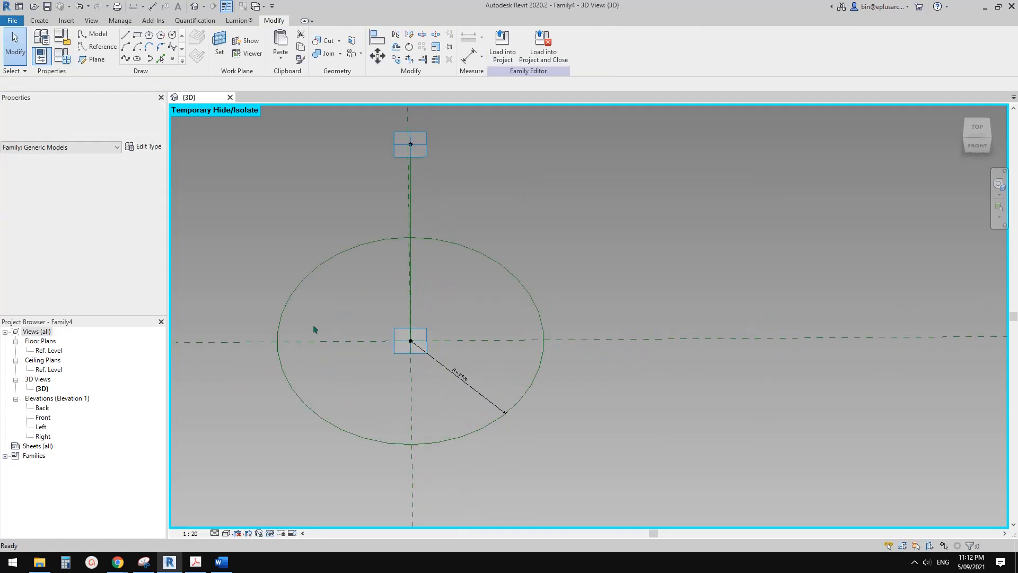
click(514, 277)
shift+middle_drag(514, 277, 513, 362)
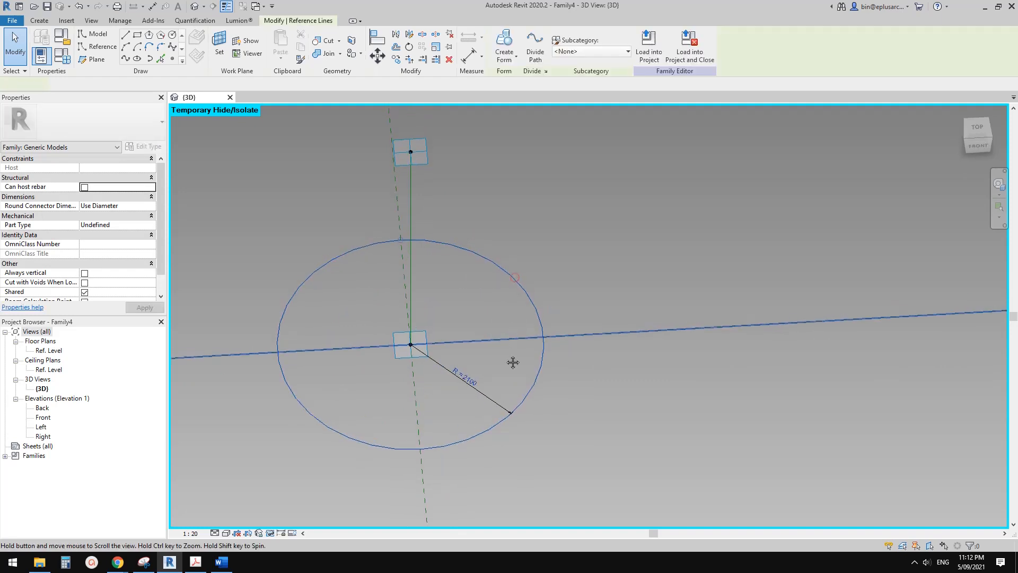
click(465, 376)
text(10)
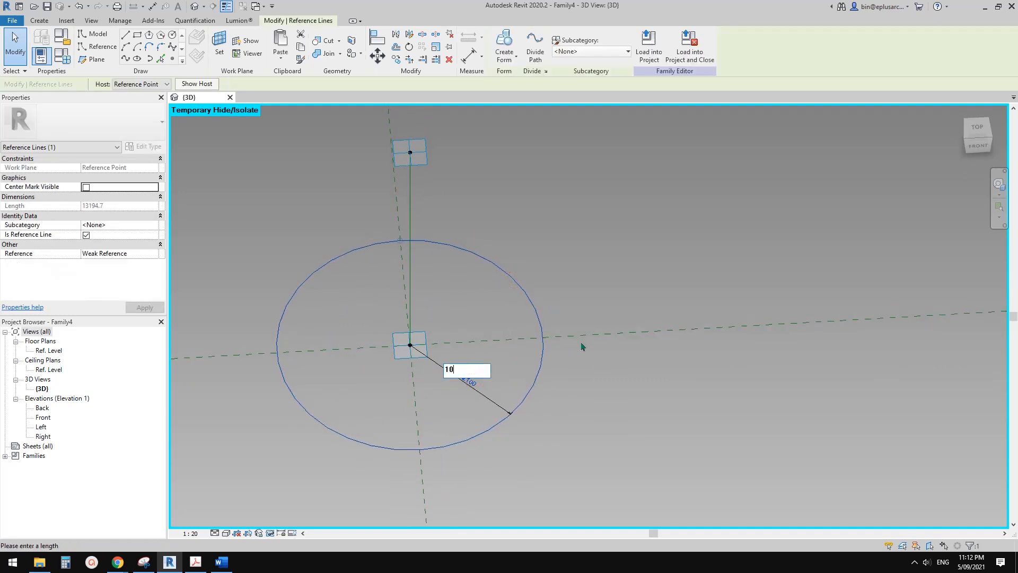
text(00)
key(Return)
key(Escape)
Divide the circle's path into a fixed number of 6 nodes.
shift+middle_drag(583, 346, 396, 270)
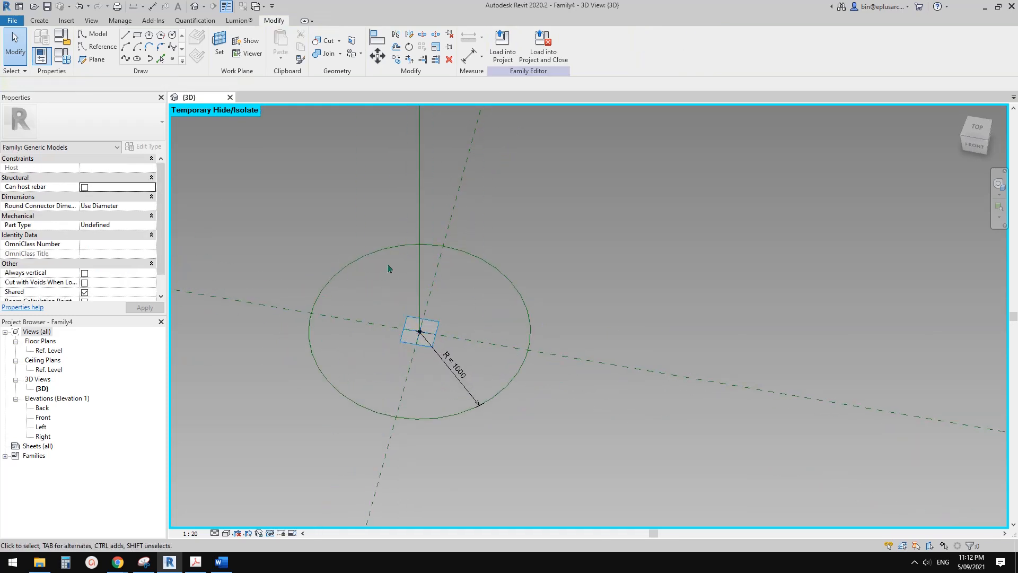
shift+middle_drag(405, 327, 303, 384)
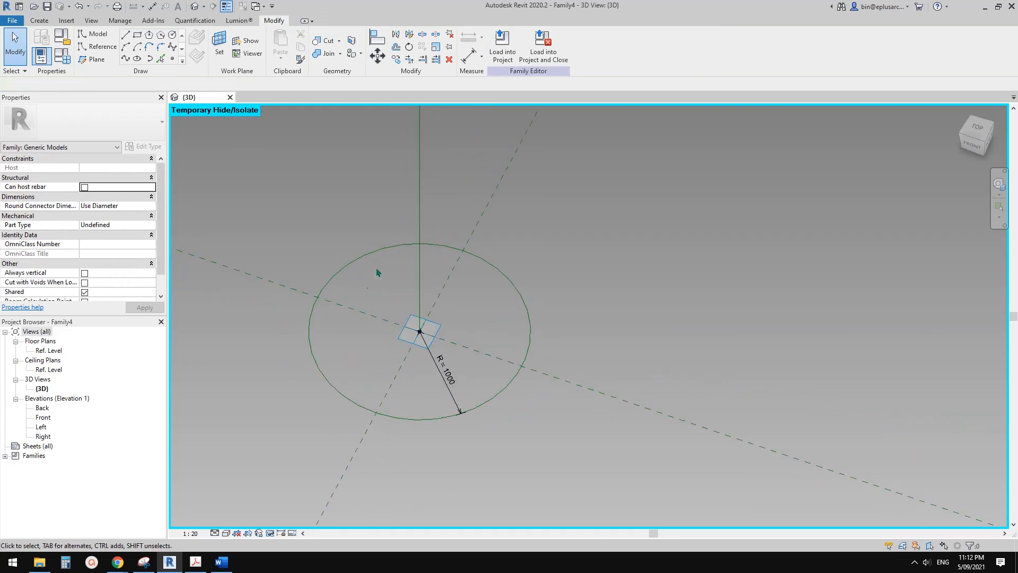
shift+middle_drag(427, 303, 454, 300)
click(406, 277)
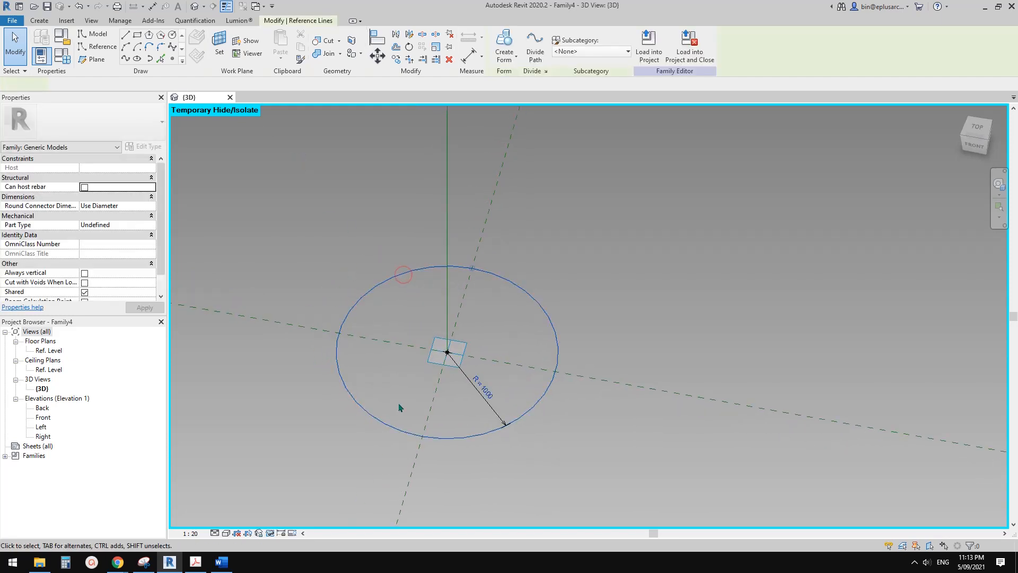
click(536, 46)
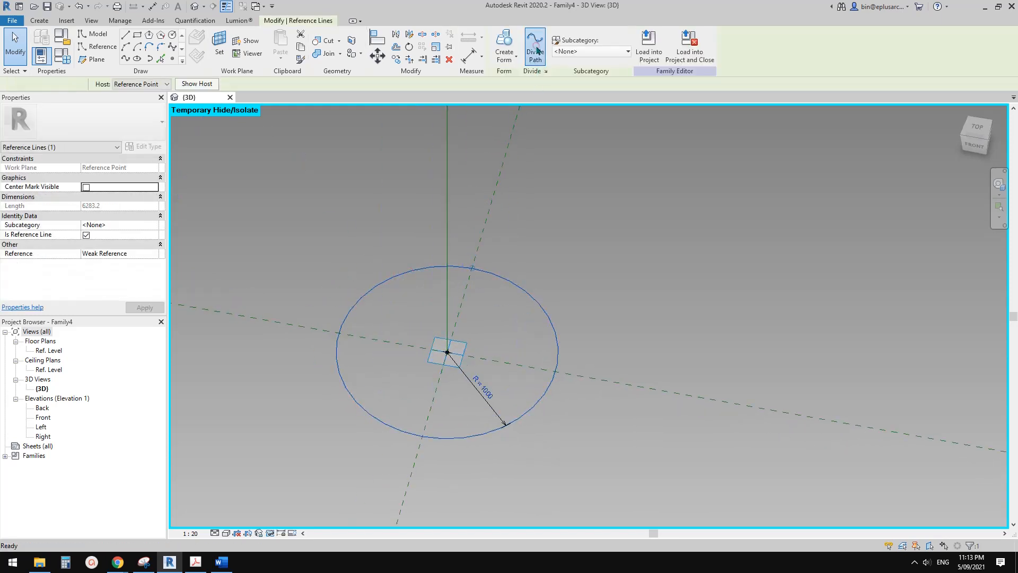
mouse_move(502, 425)
shift+middle_down()
mouse_move(530, 418)
mouse_move(516, 436)
shift+middle_up()
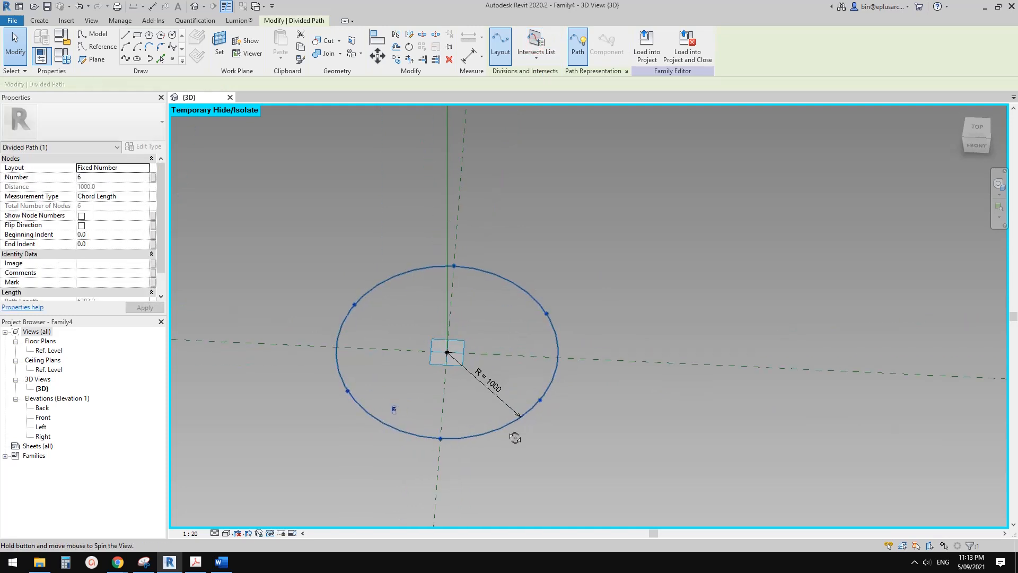
shift+middle_drag(396, 380, 402, 390)
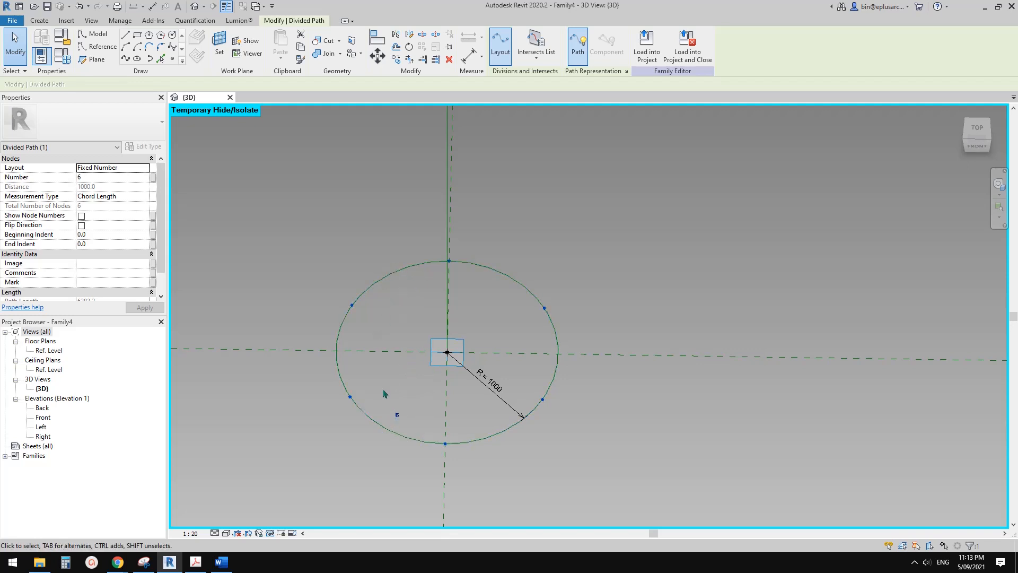
Capture the divided circle with Snipping Tool and mark four hexagon corner points near its upper and lower quadrants.
shift+middle_drag(385, 394, 216, 504)
click(151, 564)
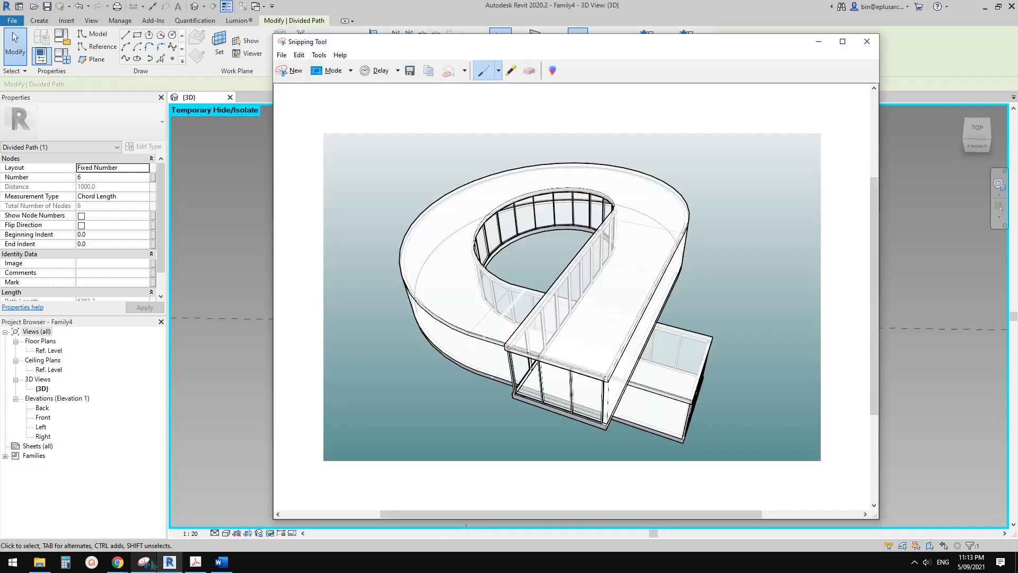
click(290, 71)
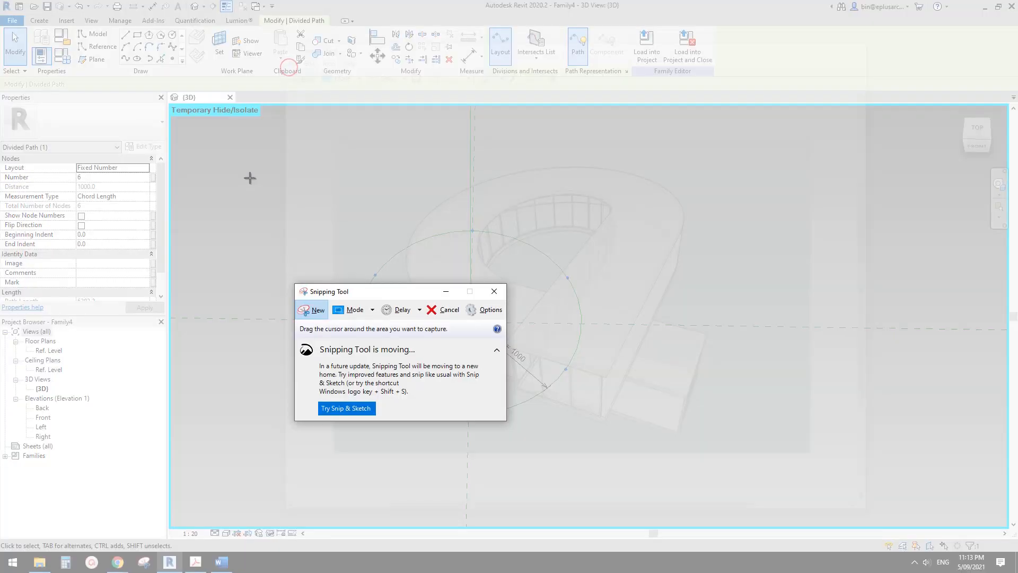
drag(248, 165, 639, 442)
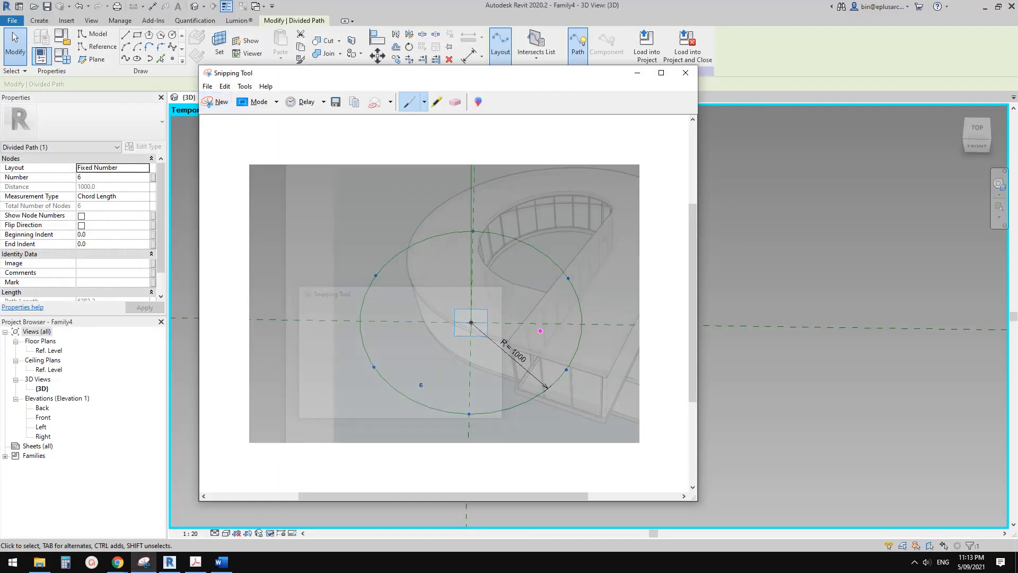
click(223, 104)
drag(232, 147, 812, 496)
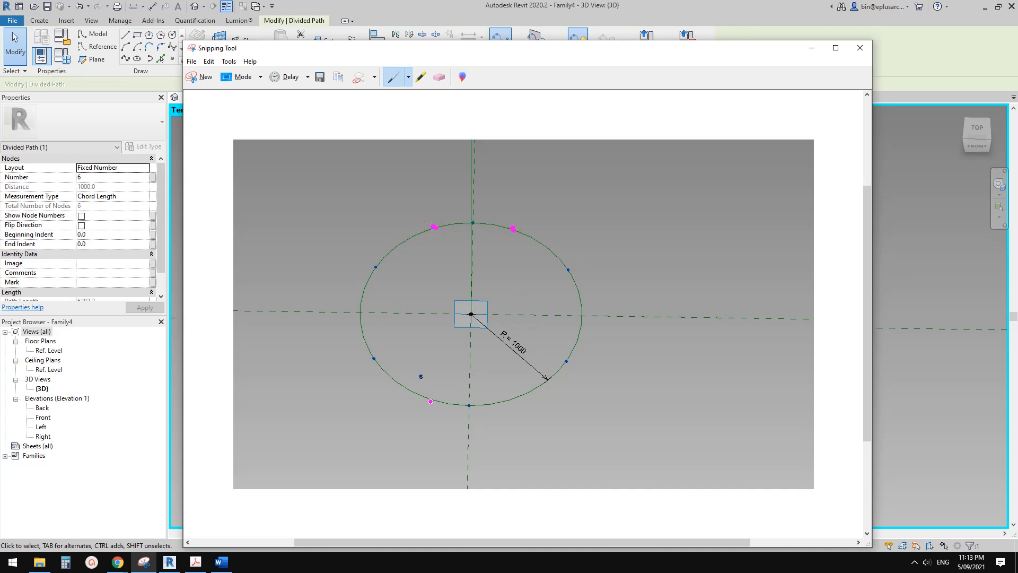
click(513, 398)
Try sketching the hexagon's slanted sides with their outer corners on the circle's horizontal axis, and erase those strokes.
drag(362, 313, 429, 401)
drag(435, 227, 362, 314)
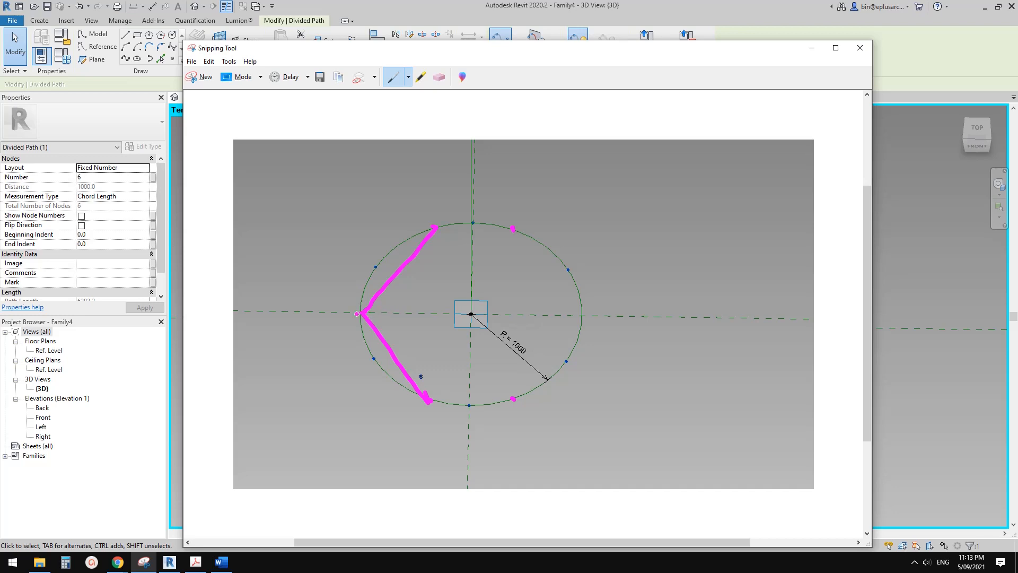
mouse_move(517, 227)
mouse_down()
mouse_move(582, 315)
mouse_move(513, 398)
mouse_up()
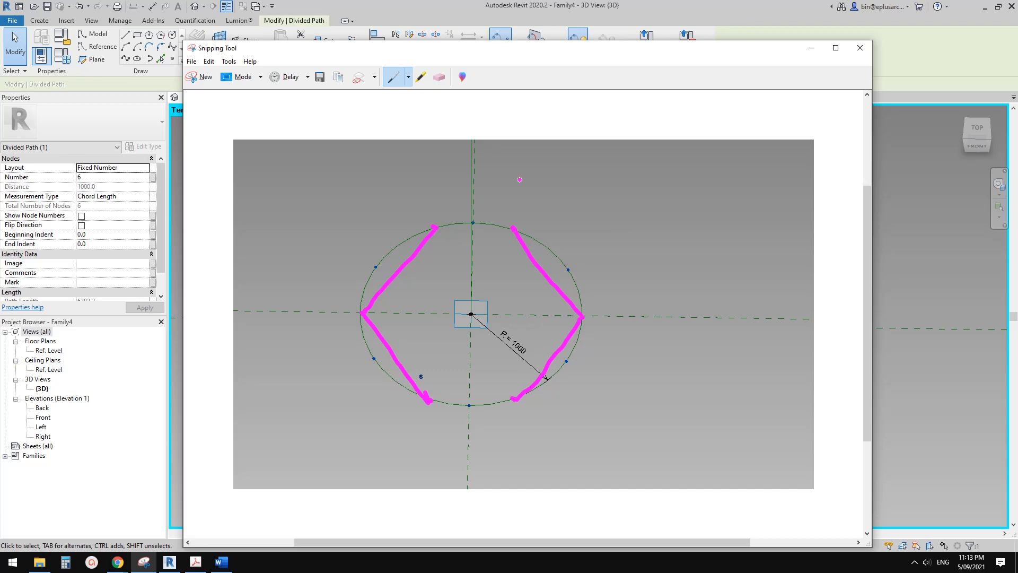
click(439, 77)
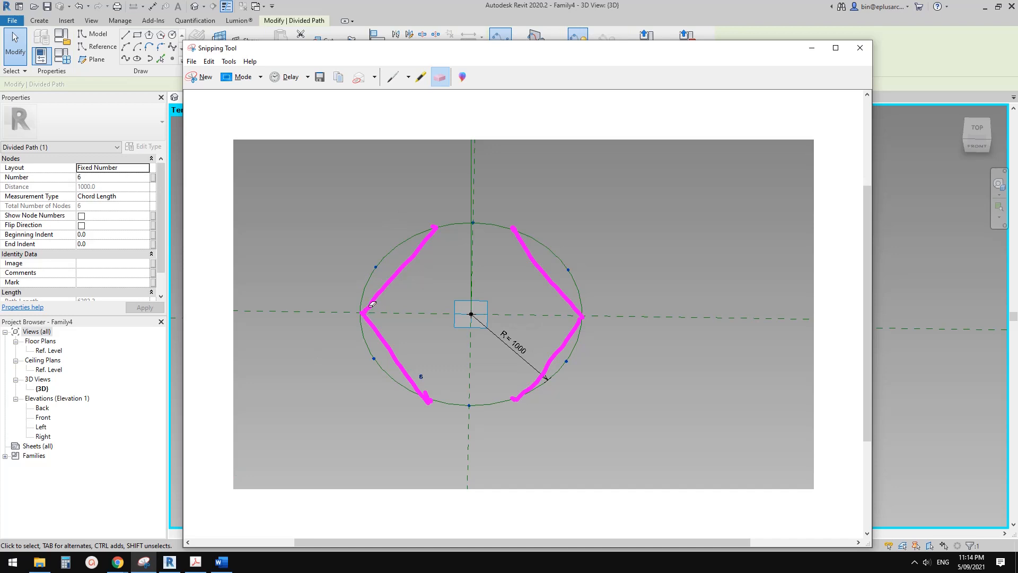
drag(576, 293, 572, 329)
drag(387, 267, 375, 328)
Sketch a narrower hexagon whose side corners lie just inside the circle, and return to Revit.
click(393, 77)
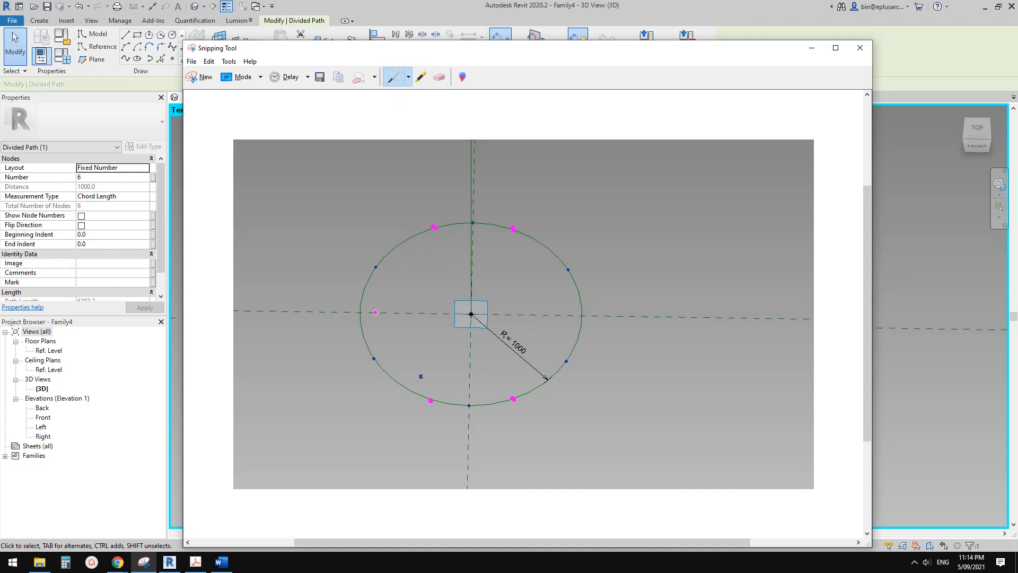
click(377, 313)
mouse_move(434, 229)
mouse_down()
mouse_move(377, 313)
mouse_move(427, 407)
mouse_up()
mouse_move(515, 231)
mouse_down()
mouse_move(557, 317)
mouse_move(513, 399)
mouse_up()
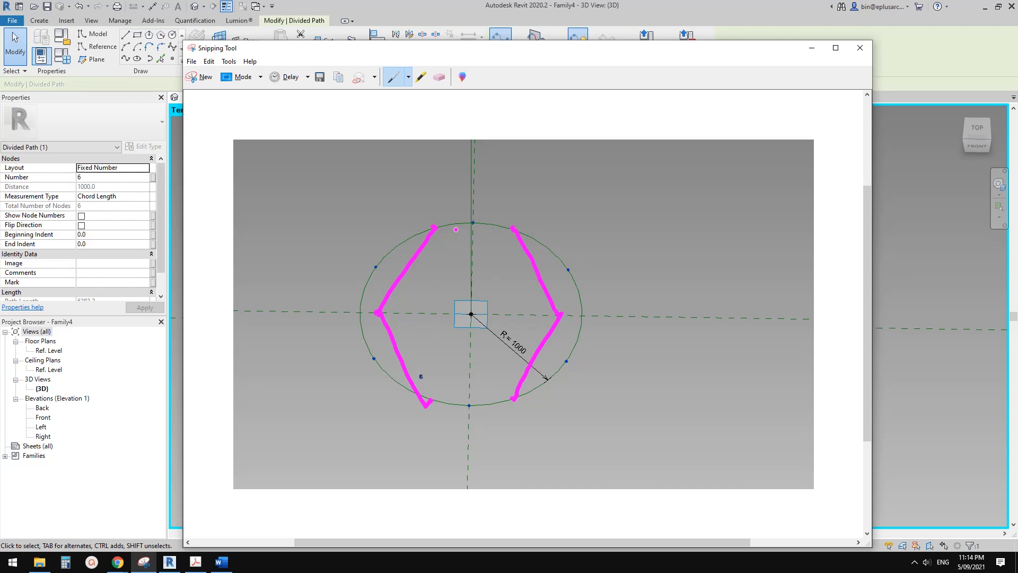
drag(442, 225, 512, 228)
drag(430, 400, 509, 404)
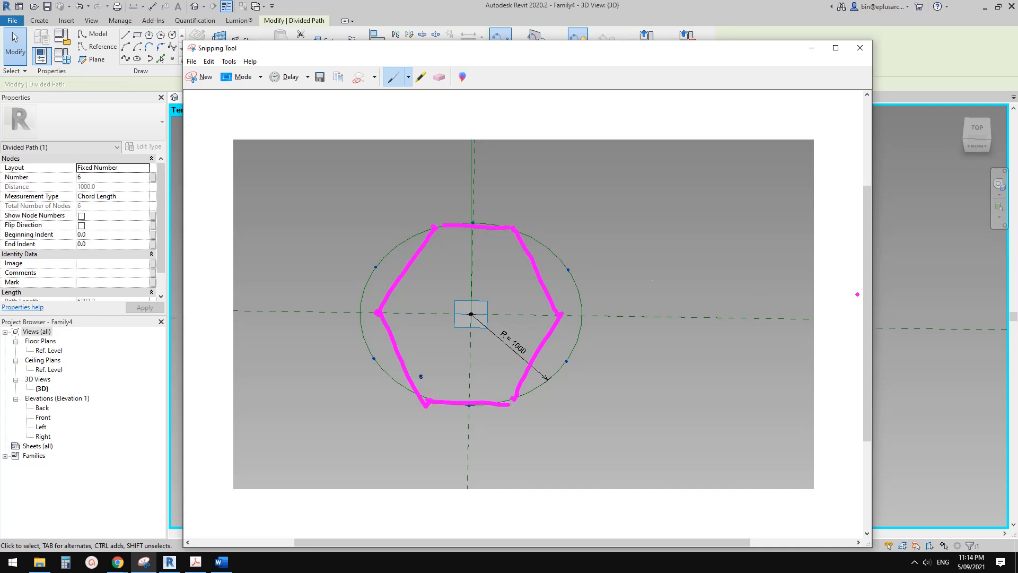
click(922, 309)
Try dividing the circle's path into 4, 5, 8 and 20 nodes to compare the node positions.
shift+middle_drag(562, 338, 501, 348)
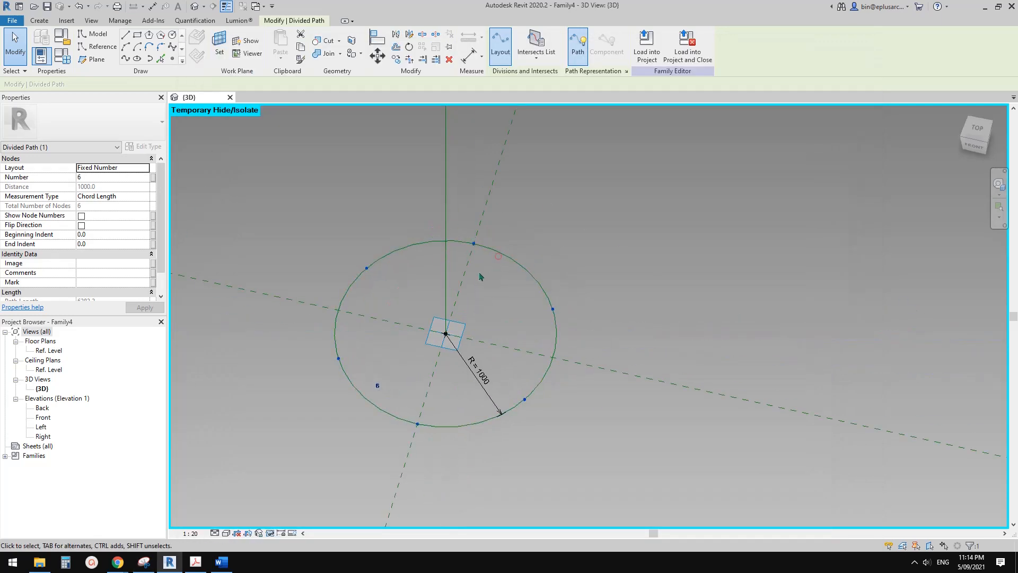
shift+middle_drag(479, 276, 469, 278)
click(111, 177)
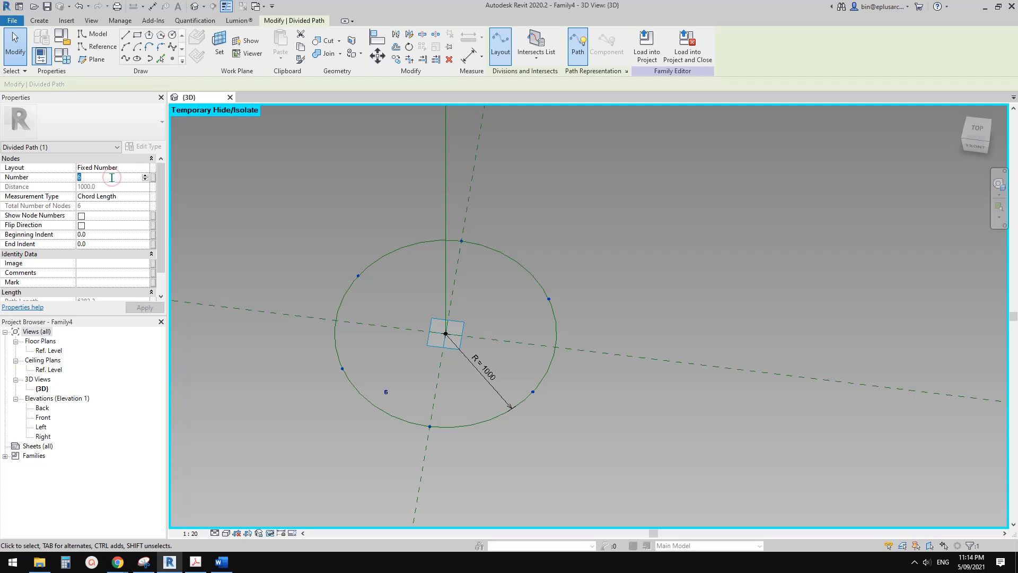
text(4)
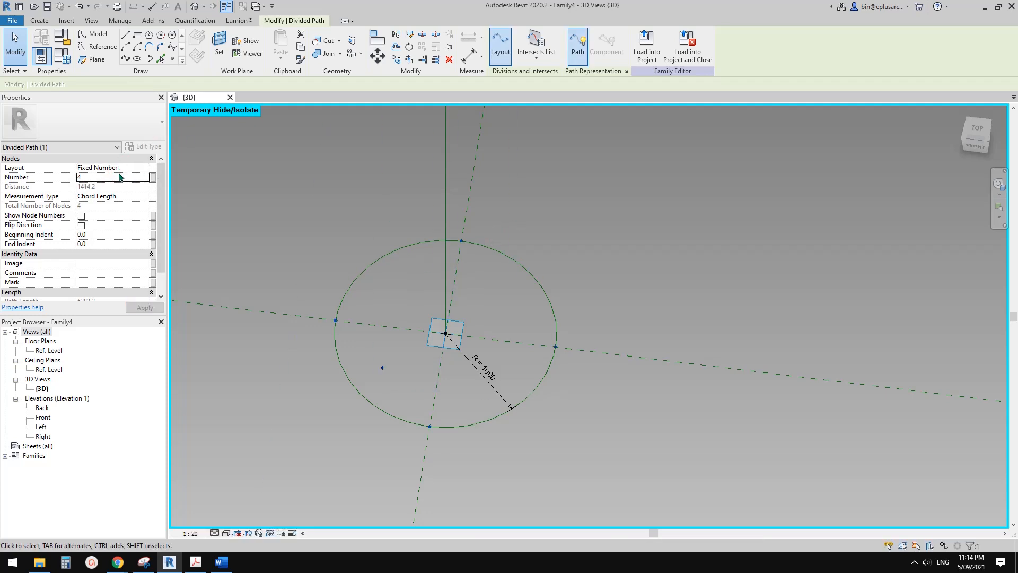
click(122, 177)
text(5)
key(Return)
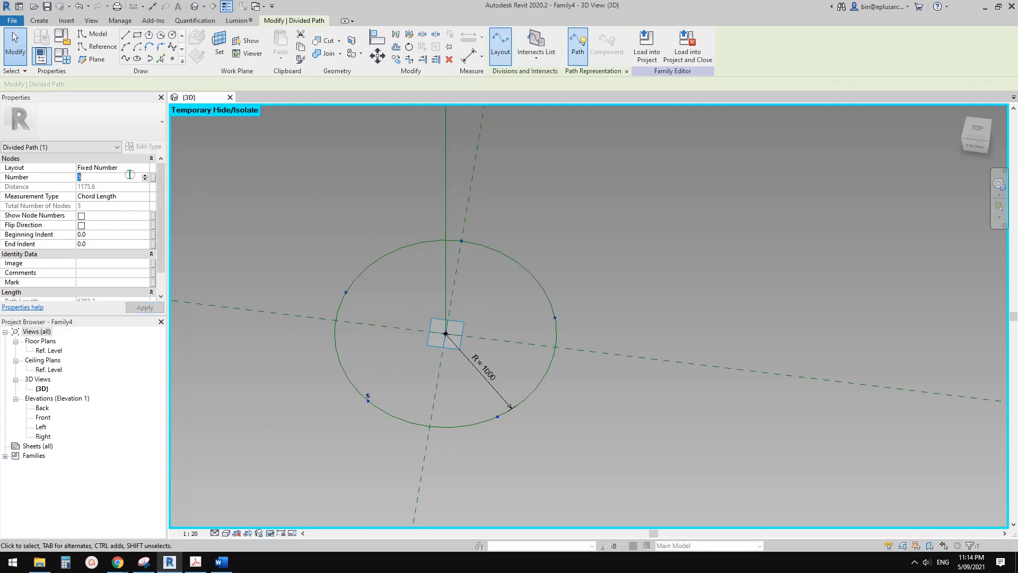
text(8)
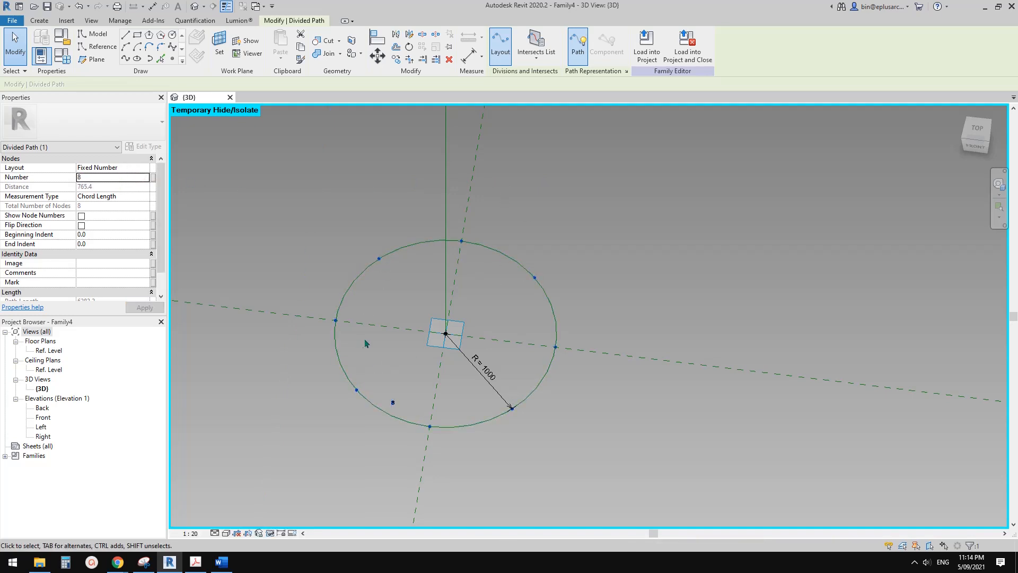
double_click(110, 177)
text(20)
shift+middle_drag(505, 302, 530, 325)
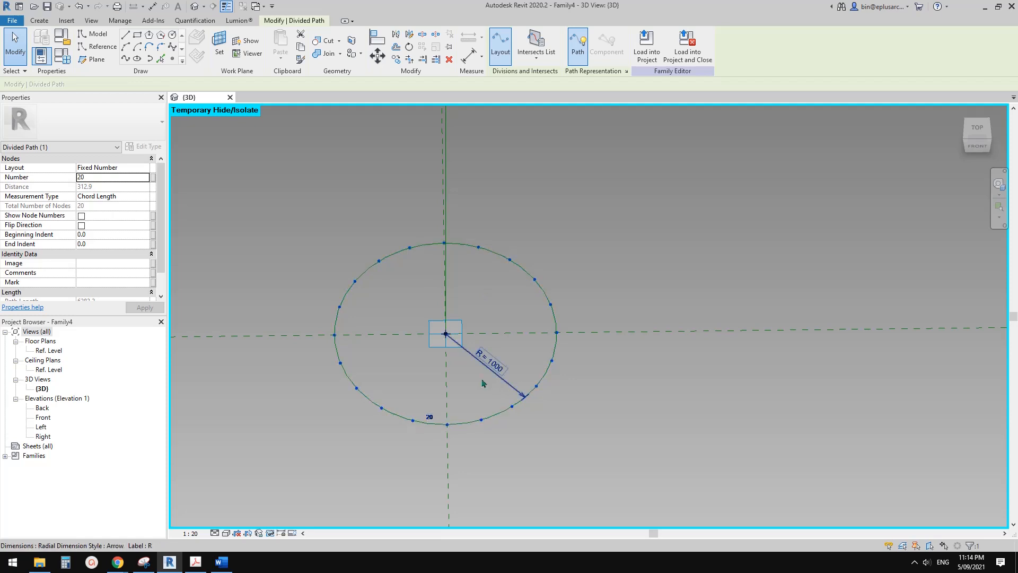
shift+middle_drag(438, 337, 485, 301)
Delete the divided path from the circle, keeping the reference circle itself.
click(449, 253)
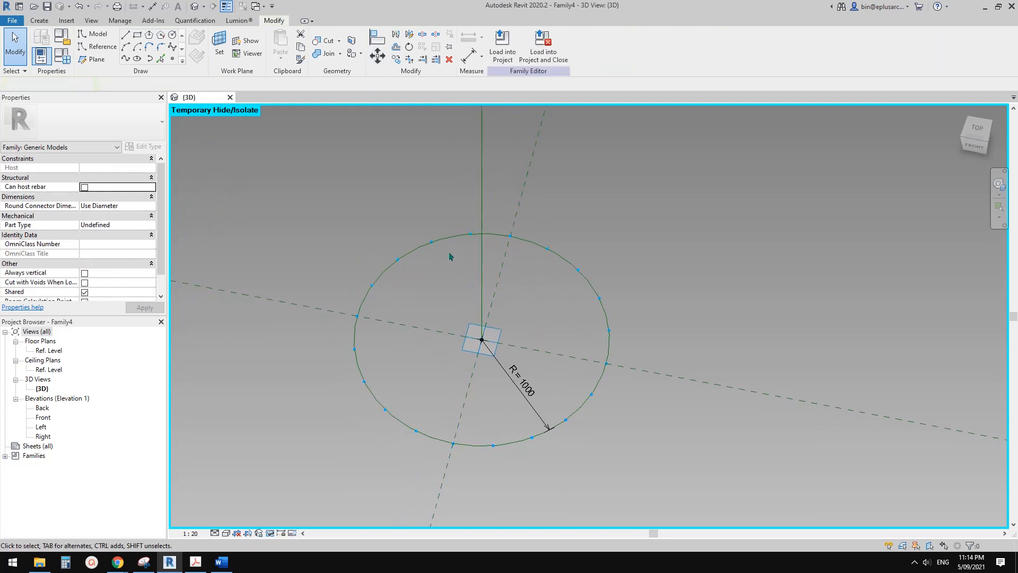
key(Tab)
click(447, 240)
scroll(512, 261, down, 1)
shift+middle_drag(512, 261, 495, 262)
key(Delete)
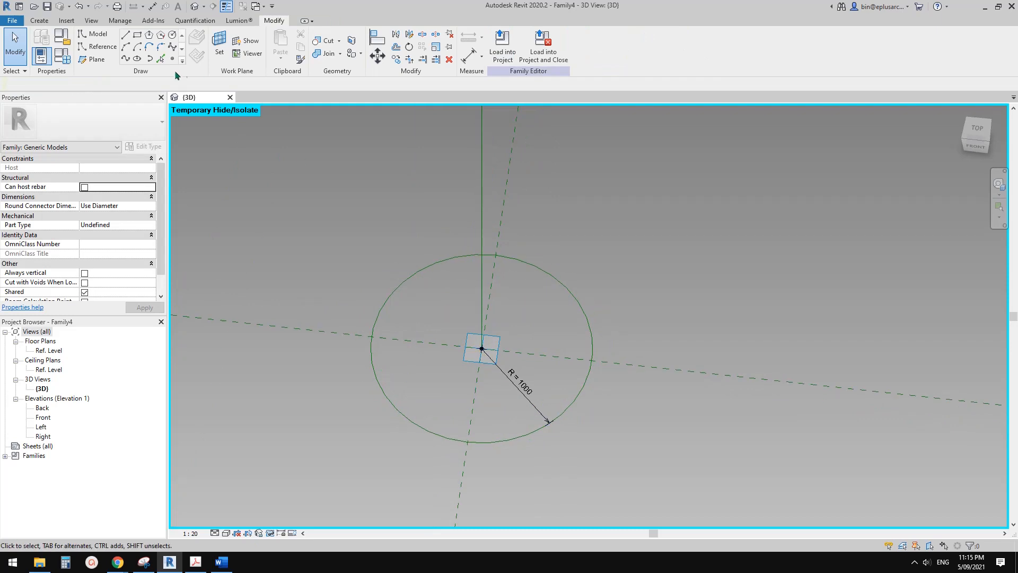
Place two reference points on the circle's back arc, one on each side of the central vertical reference line.
click(172, 59)
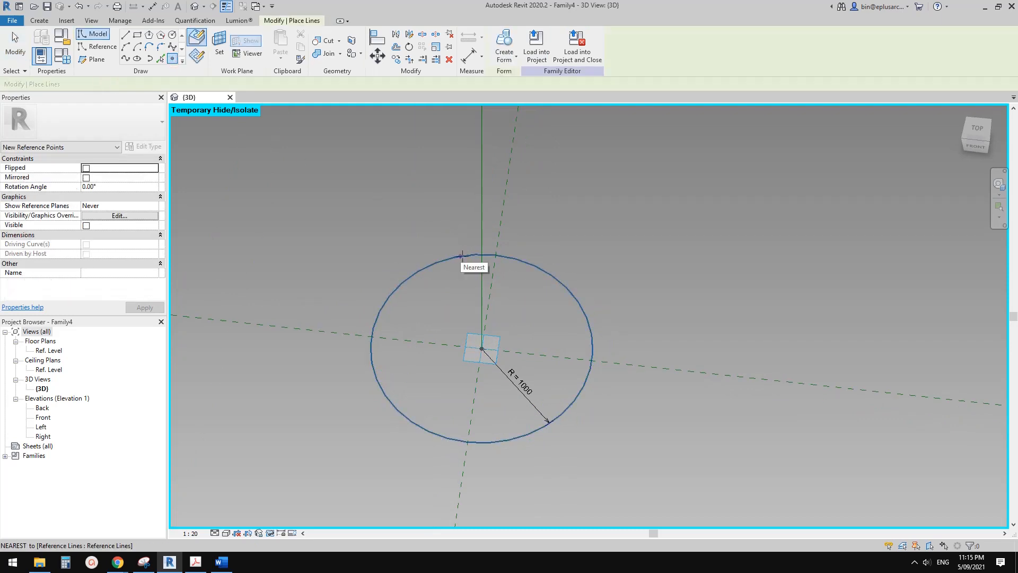
click(458, 257)
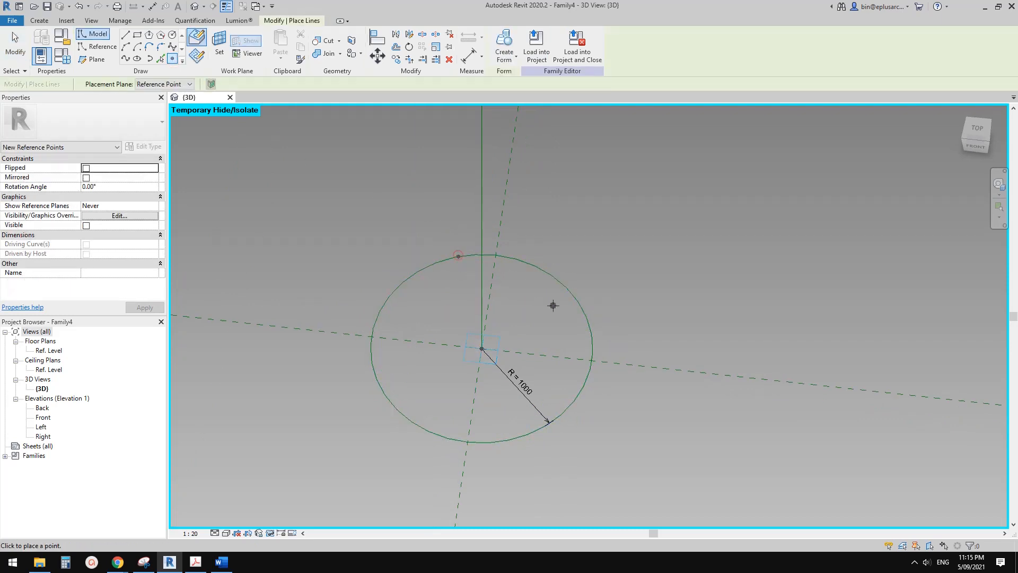
click(531, 263)
key(Escape)
key(Escape)
Slide the back-left reference point along the circle and set its normalized curve parameter to 0.55.
click(458, 257)
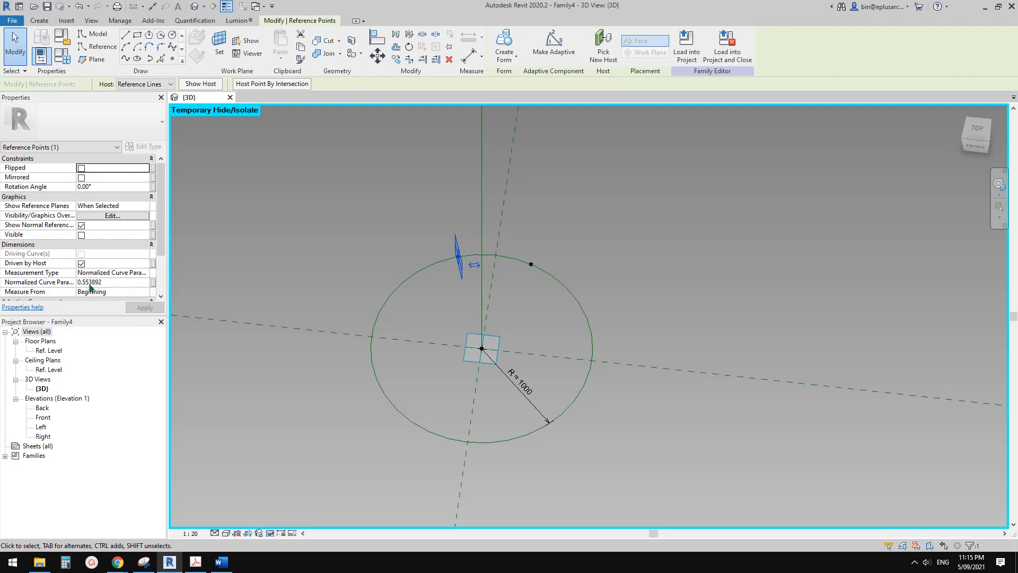
shift+middle_drag(455, 287, 480, 256)
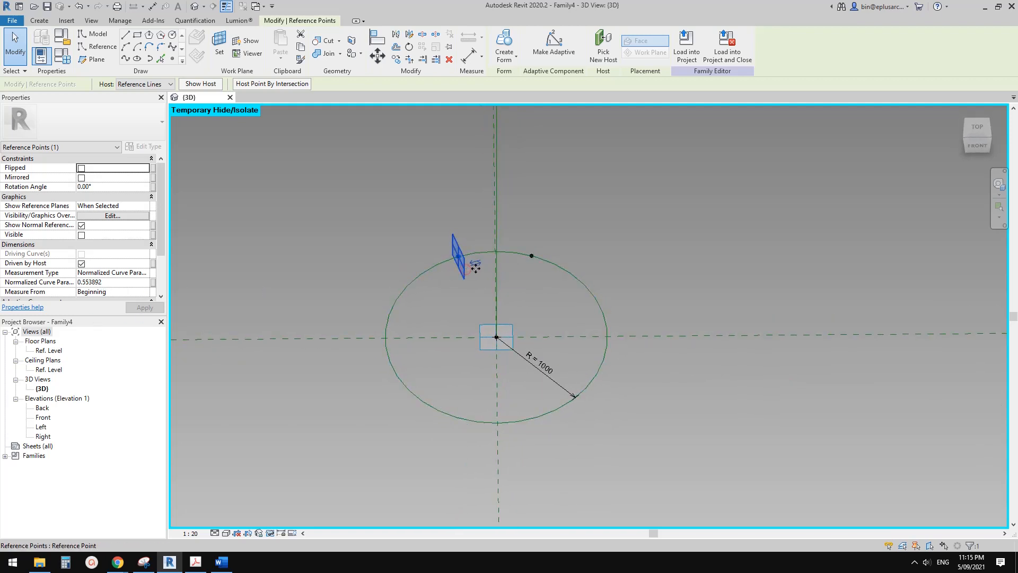
drag(475, 268, 481, 284)
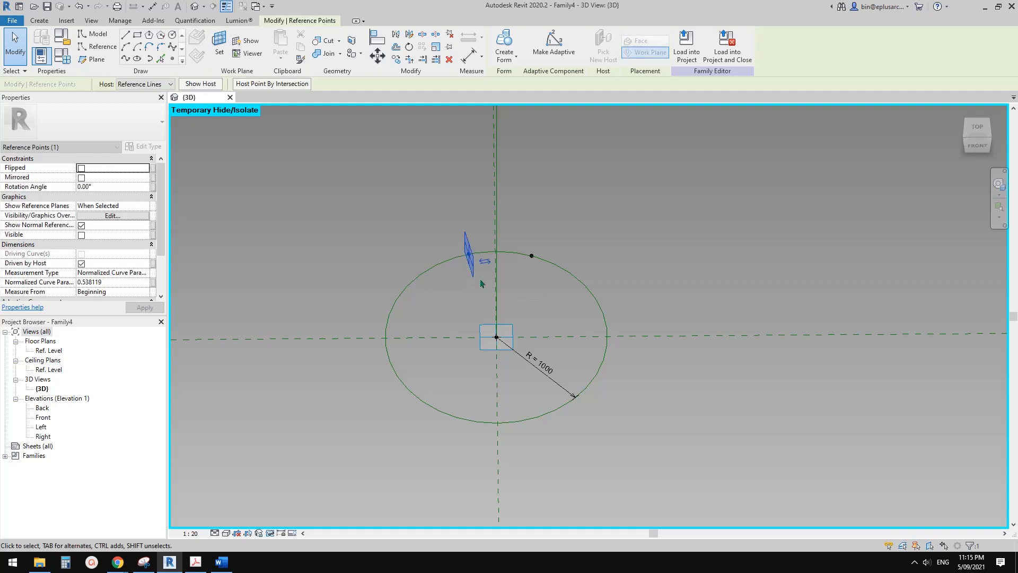
shift+middle_drag(482, 283, 478, 297)
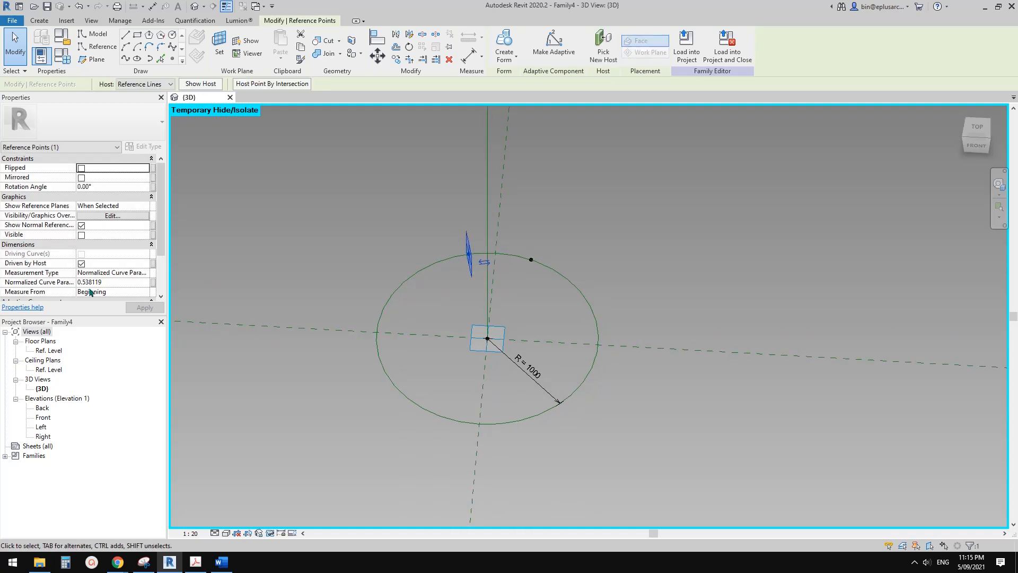
click(118, 283)
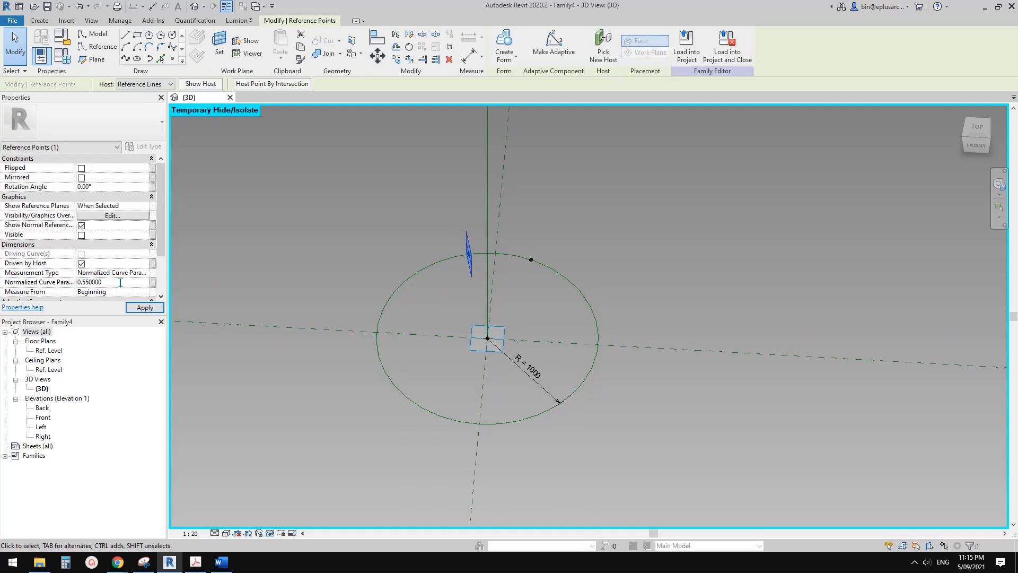
text(0.550000)
scroll(529, 266, up, 3)
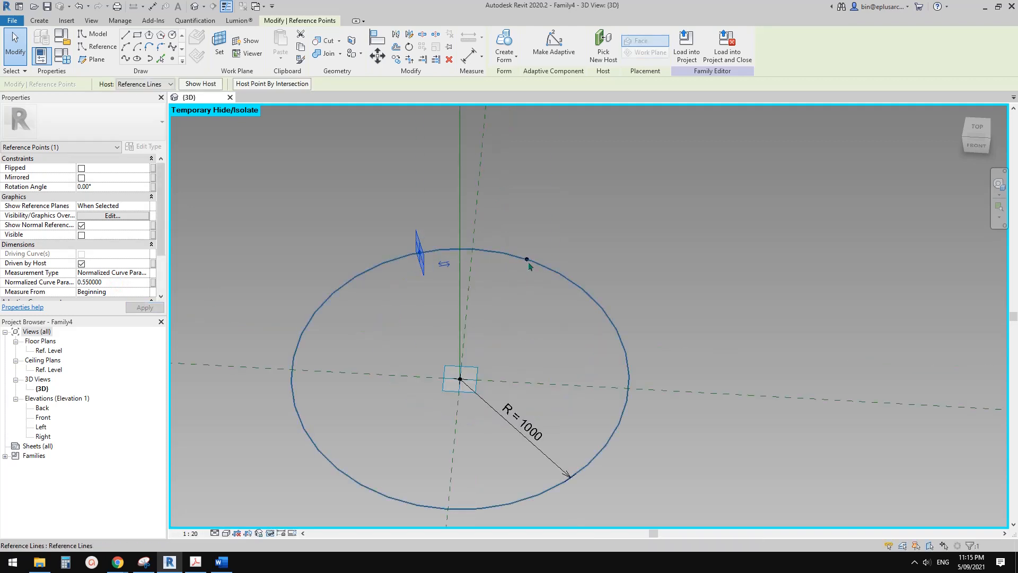
Adjust the back-right reference point's normalized curve parameter to mirror the back-left point.
click(529, 264)
drag(514, 228, 540, 278)
shift+middle_drag(534, 286, 551, 281)
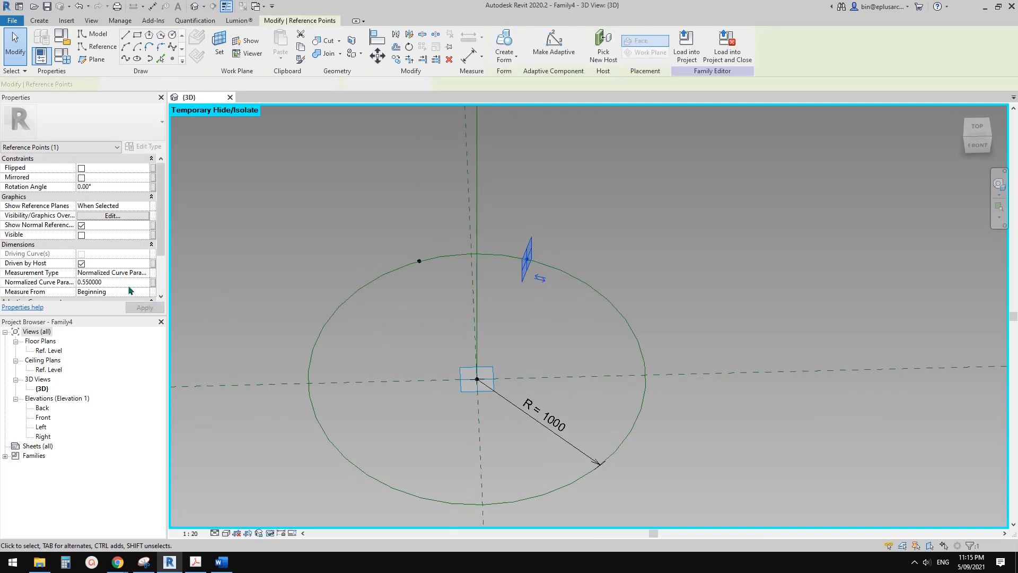
click(123, 282)
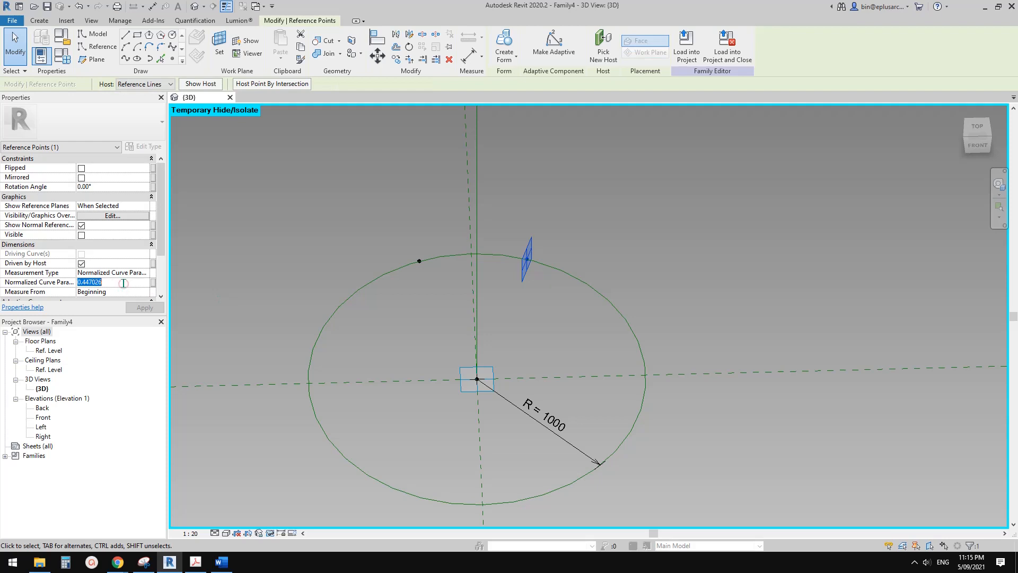
scroll(512, 317, down, 1)
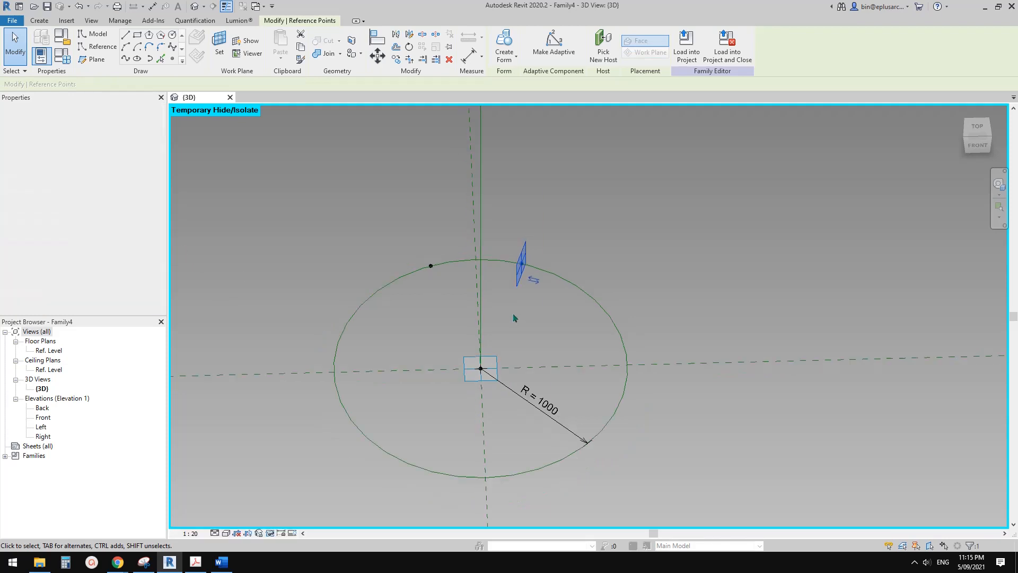
Place two more reference points on the circle's front arc, one on each side of the centre axis.
middle_drag(514, 318, 513, 297)
click(172, 58)
middle_drag(510, 393, 500, 381)
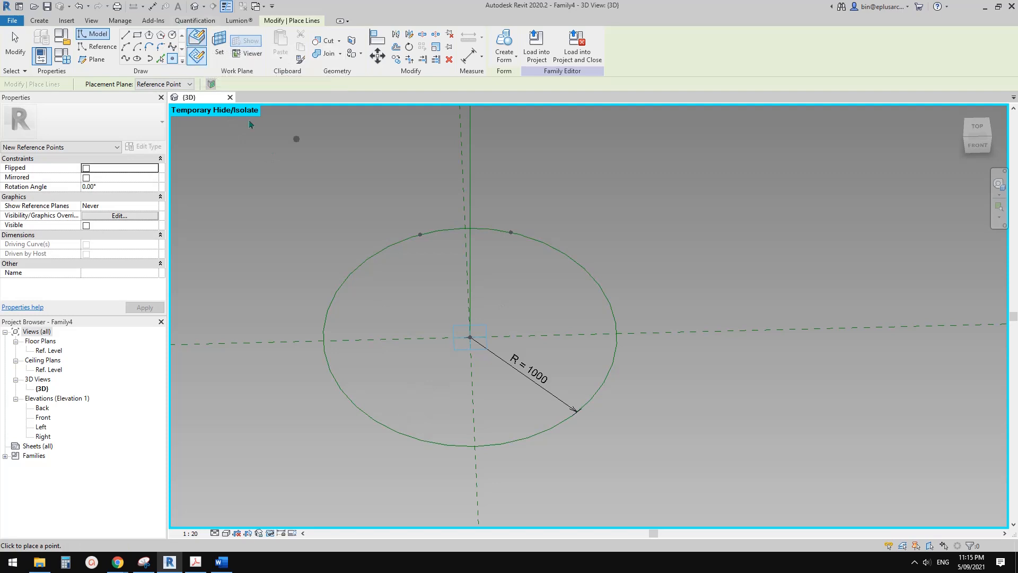
click(431, 442)
click(512, 442)
key(Escape)
Adjust the front-left reference point's normalized curve parameter and set the front-right point's to 0.05.
click(431, 442)
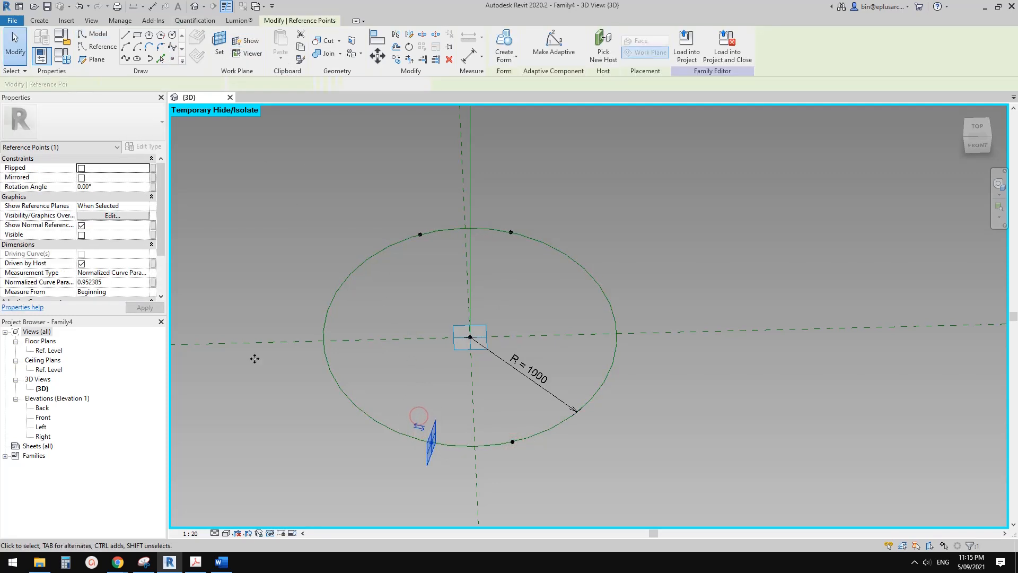
click(95, 282)
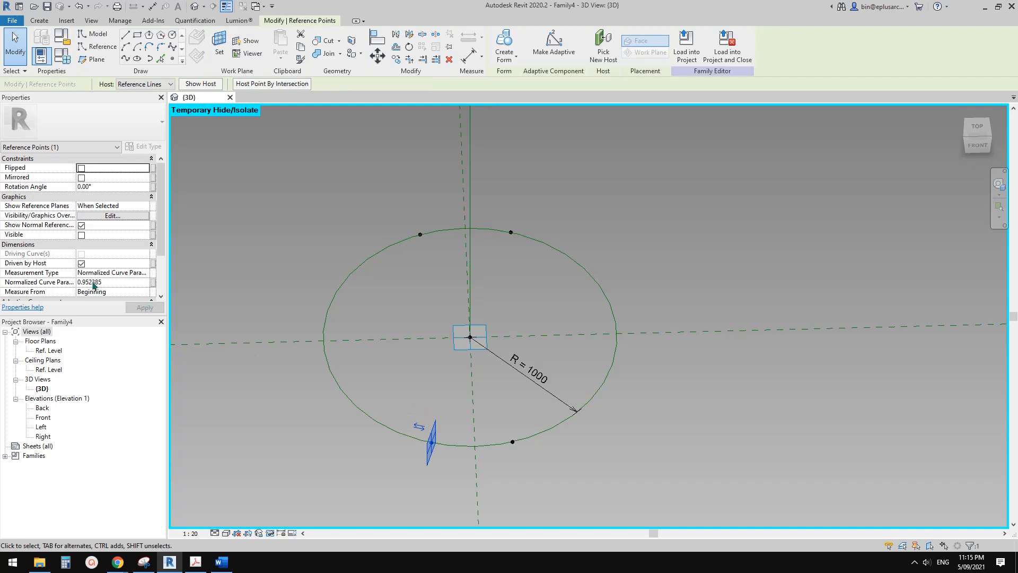
middle_drag(530, 425, 532, 425)
drag(493, 414, 527, 468)
click(119, 282)
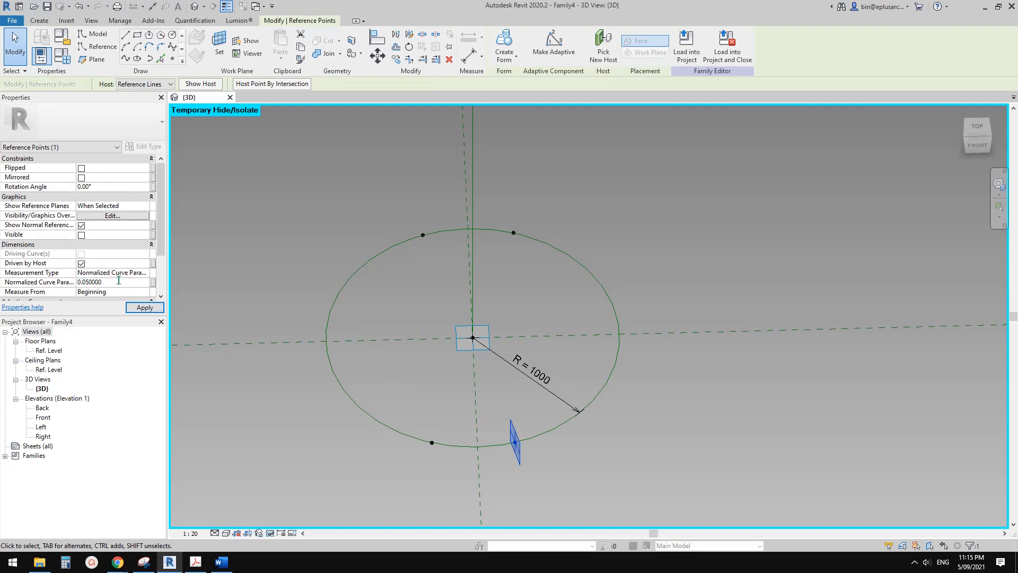
middle_click(593, 311)
click(565, 325)
scroll(565, 325, down, 2)
shift+middle_drag(578, 323, 573, 286)
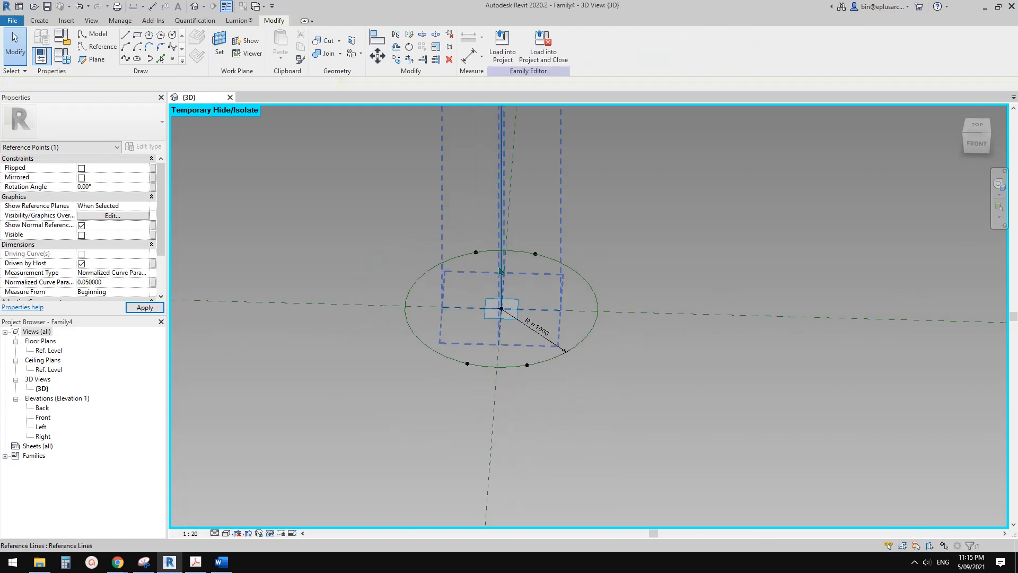
shift+middle_drag(524, 328, 532, 383)
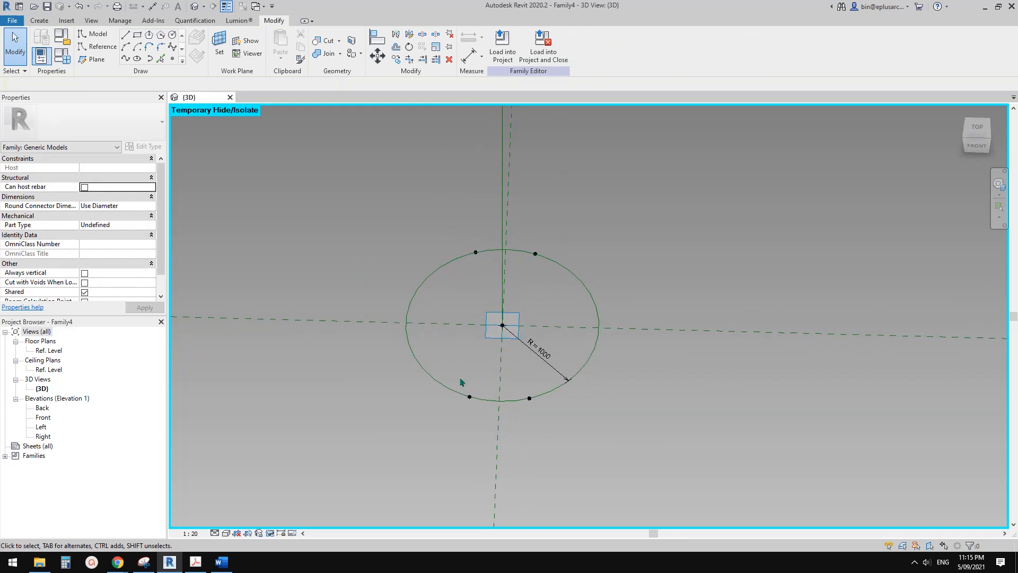
Place two reference points on the circle's left and right quadrants, where it crosses the front/back centre plane.
middle_drag(475, 295, 465, 303)
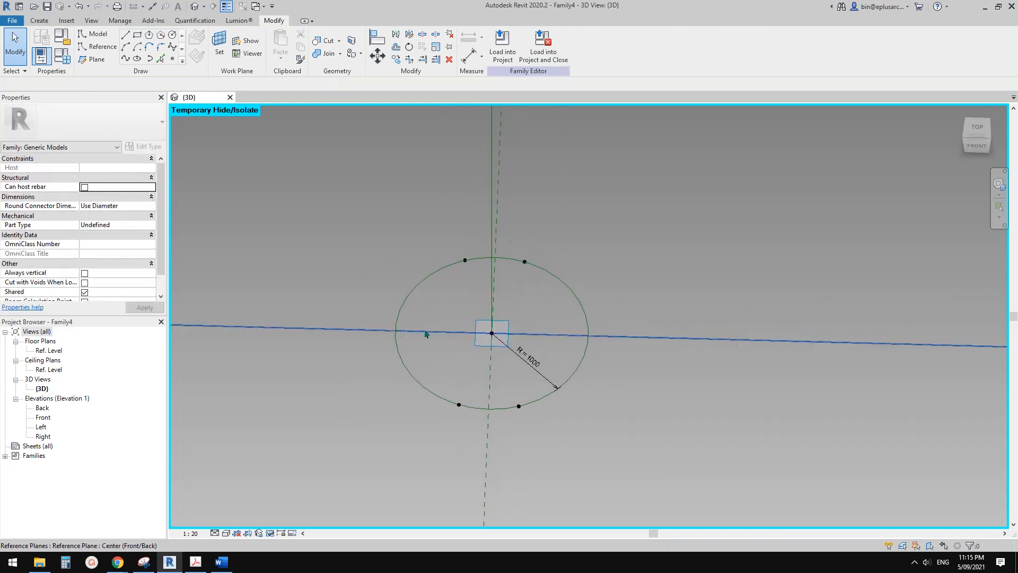
middle_drag(420, 335, 405, 323)
scroll(405, 322, up, 2)
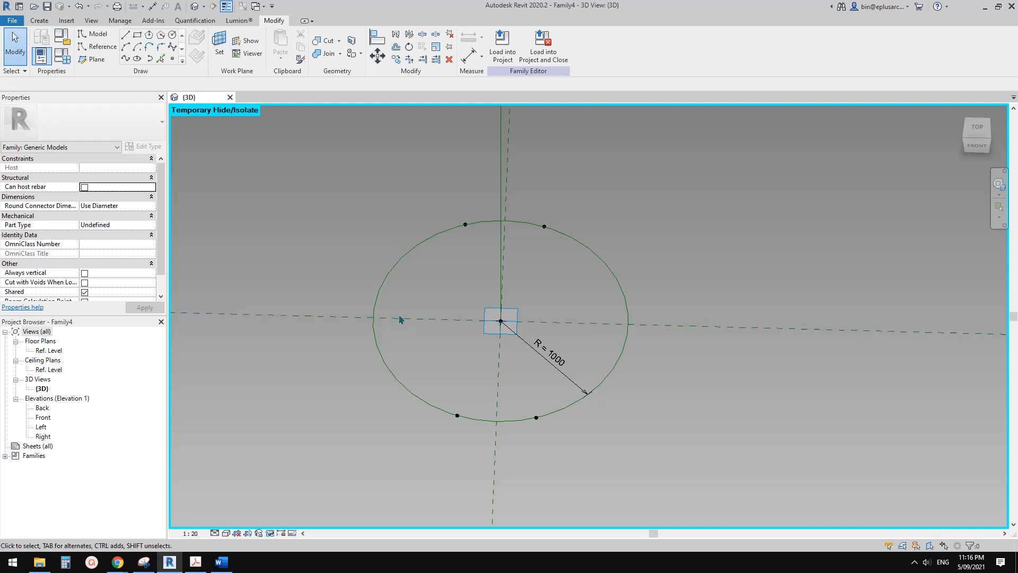
middle_drag(401, 320, 400, 327)
click(172, 61)
middle_drag(418, 273, 417, 282)
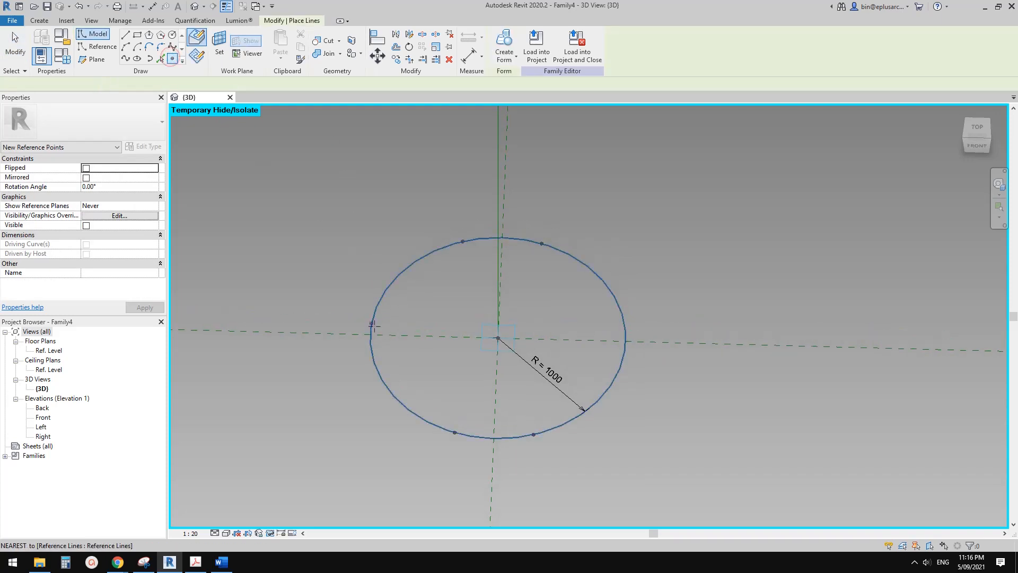
click(371, 335)
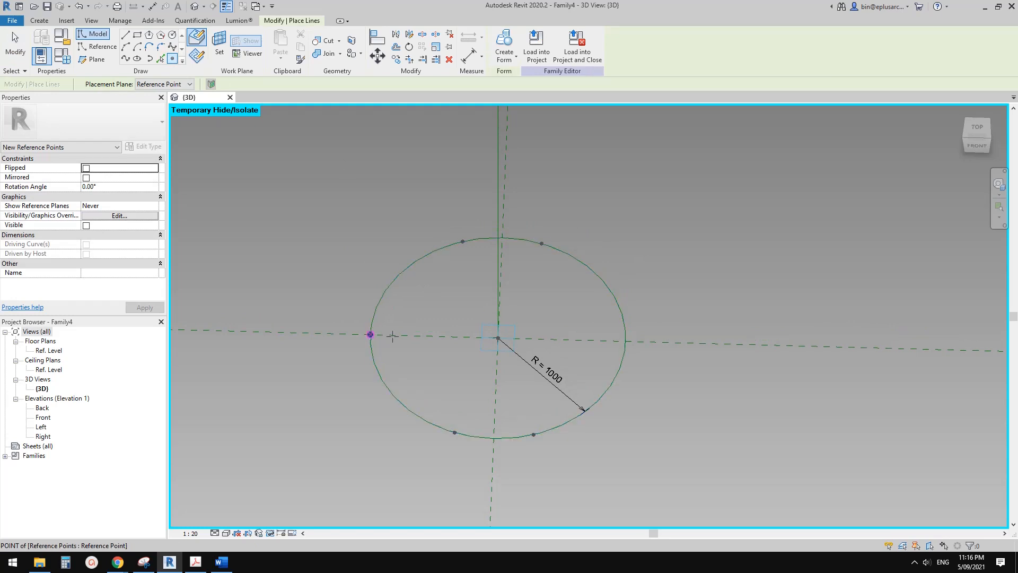
click(626, 341)
middle_drag(626, 341, 621, 343)
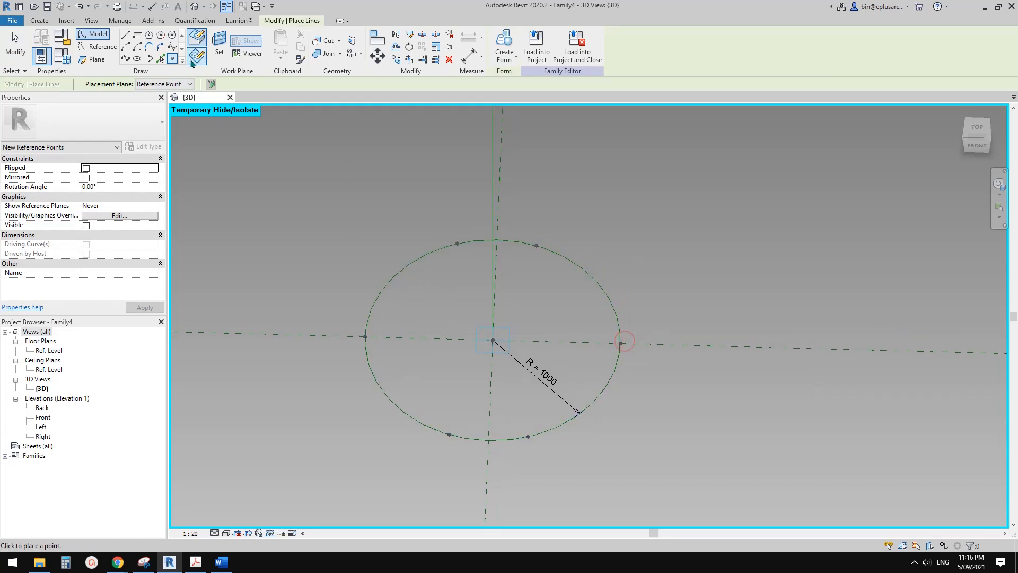
Set the work plane to the left quadrant point and place a hosted reference point at the same location.
click(217, 47)
shift+middle_drag(489, 340, 357, 291)
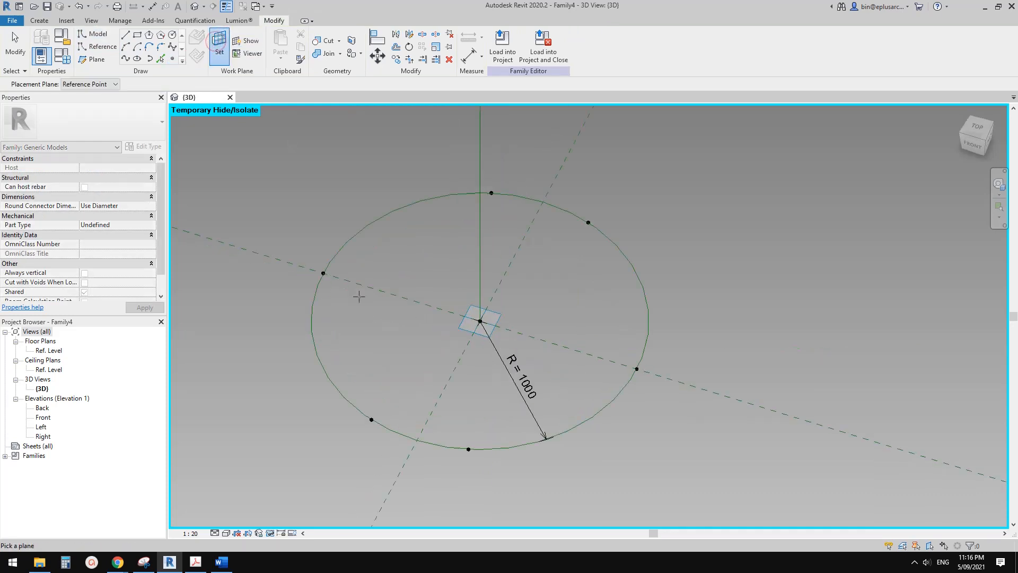
click(323, 272)
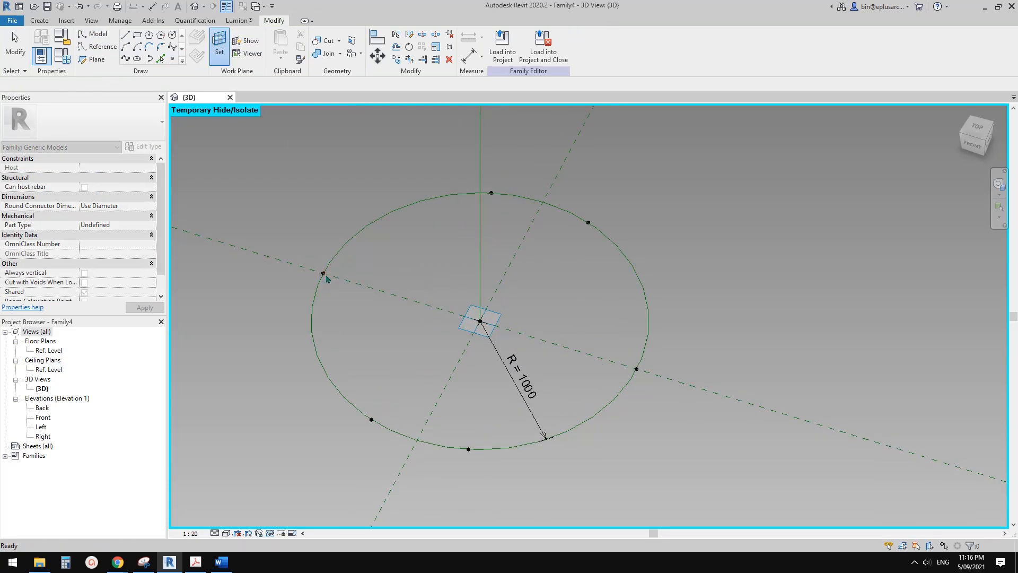
click(323, 272)
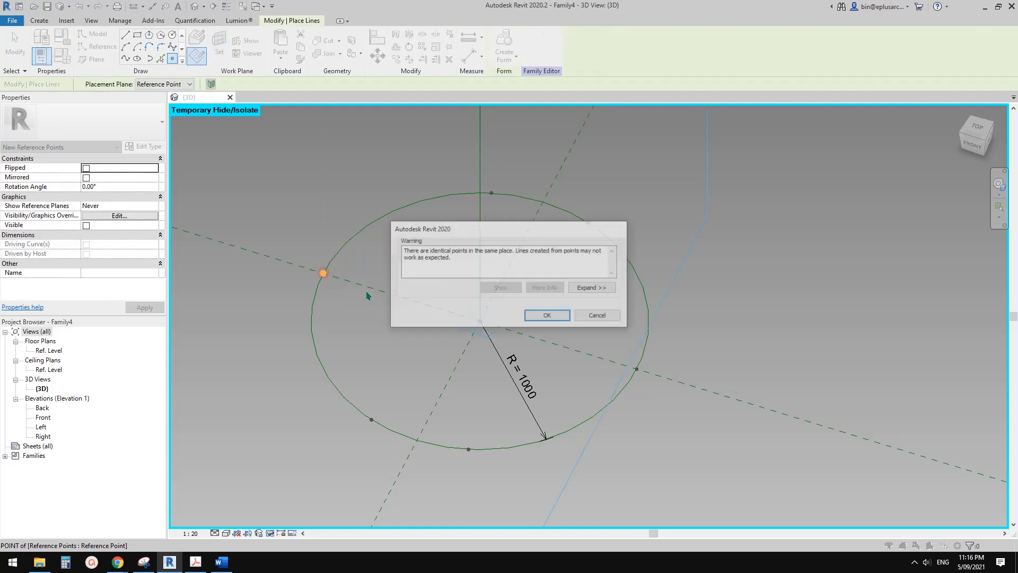
click(546, 315)
key(Escape)
Move the newly hosted left point inward toward the circle's centre by about 262 mm.
click(323, 272)
drag(344, 281, 388, 295)
shift+middle_drag(391, 319, 483, 288)
key(Escape)
Associate the inner left point's offset with a new instance length parameter named OPS.
click(345, 292)
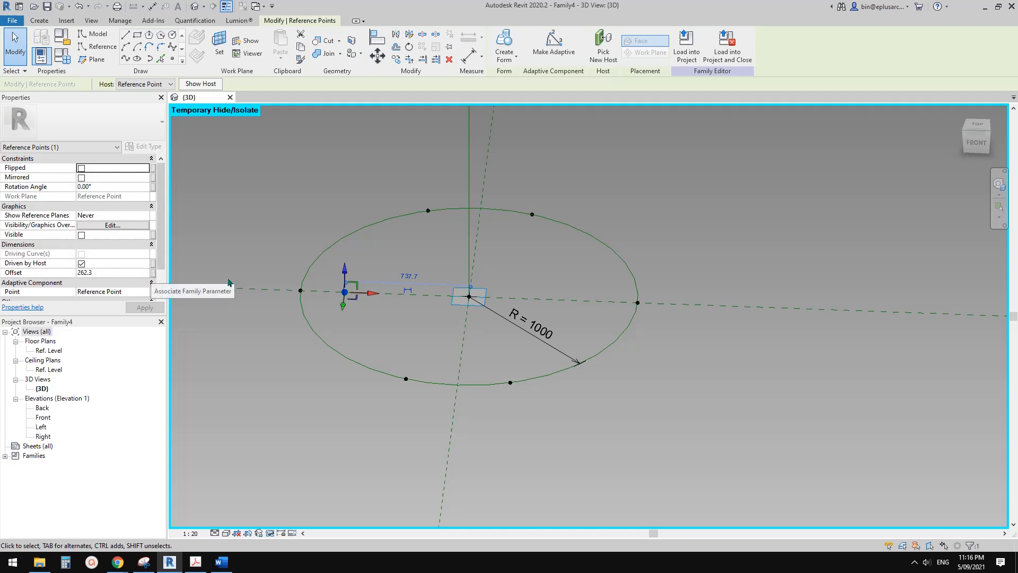
shift+middle_drag(339, 297, 306, 307)
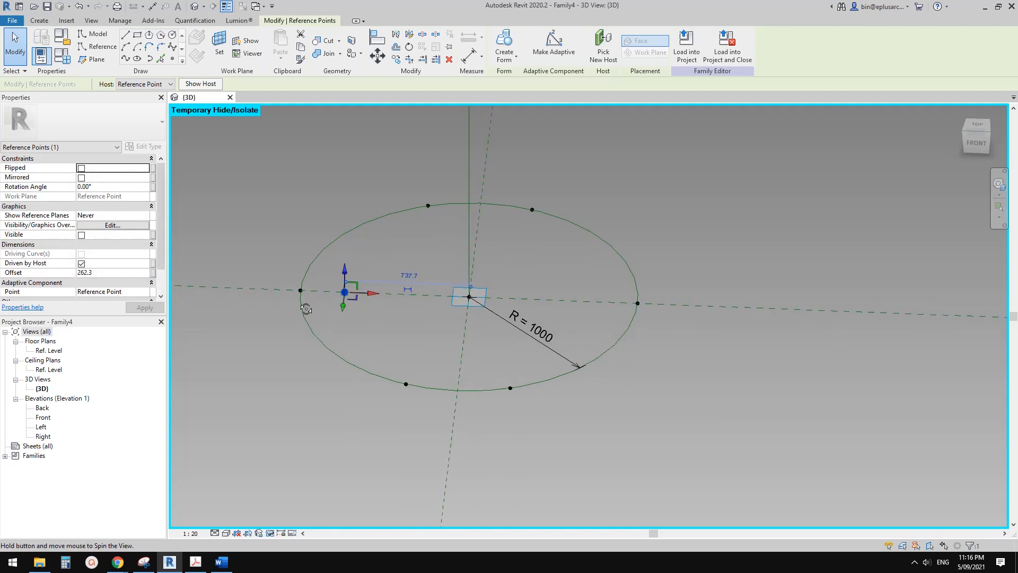
click(153, 272)
click(286, 396)
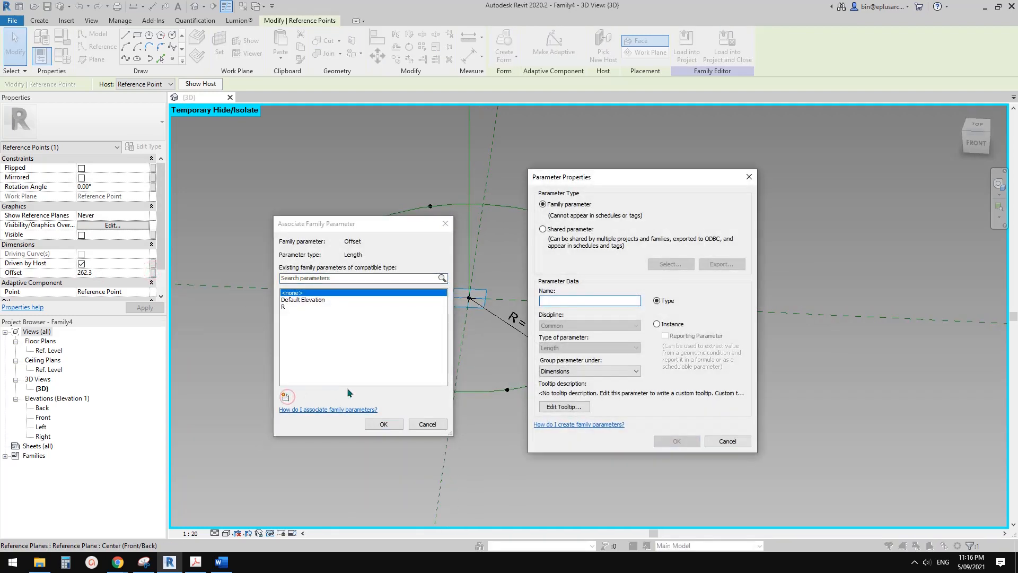
text(POFS)
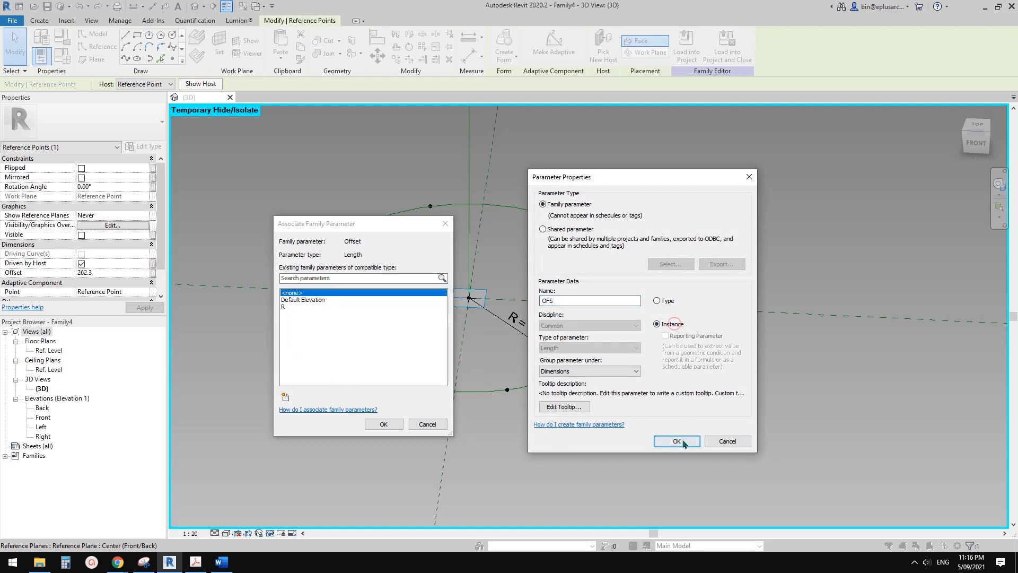
click(677, 442)
click(383, 424)
click(387, 480)
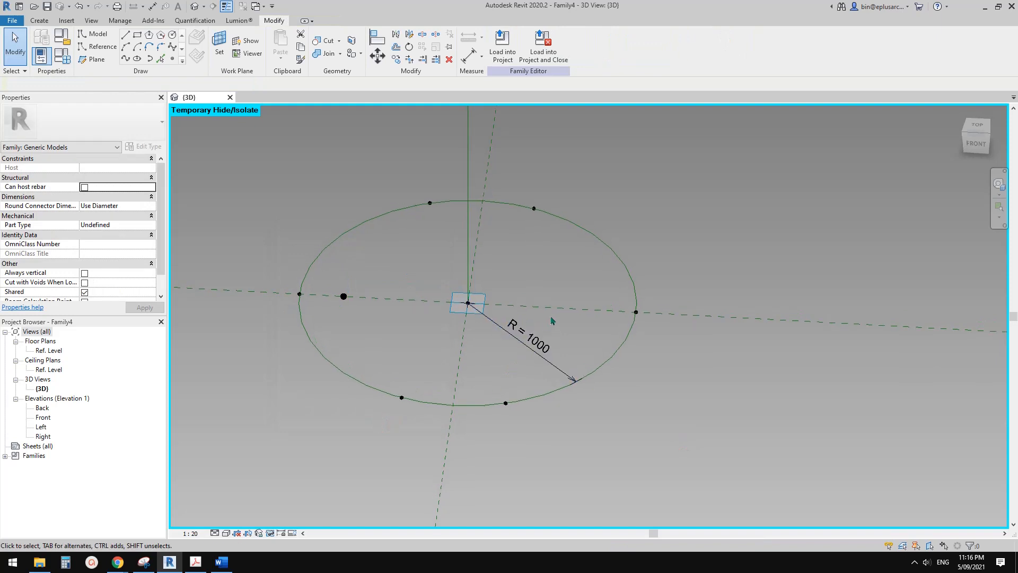
Set the work plane to the right quadrant point and place a hosted reference point on it.
shift+middle_drag(552, 321, 531, 296)
click(172, 58)
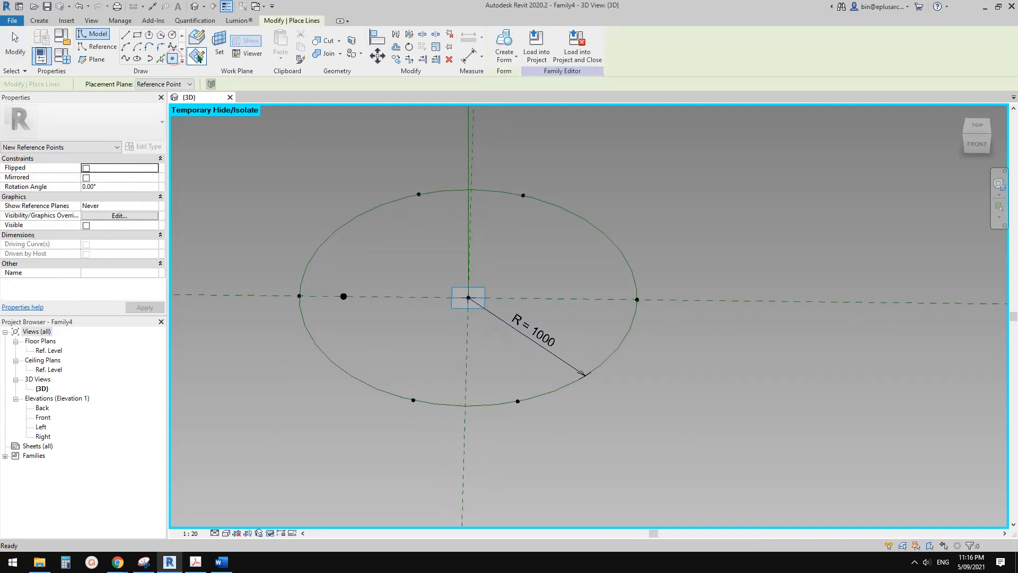
click(219, 47)
shift+middle_drag(599, 270, 644, 234)
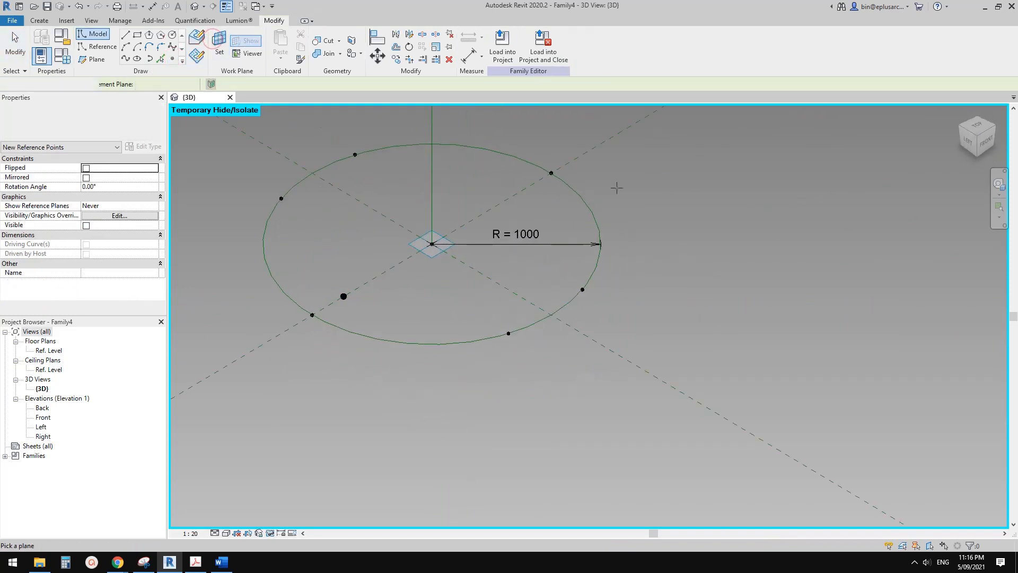
click(550, 172)
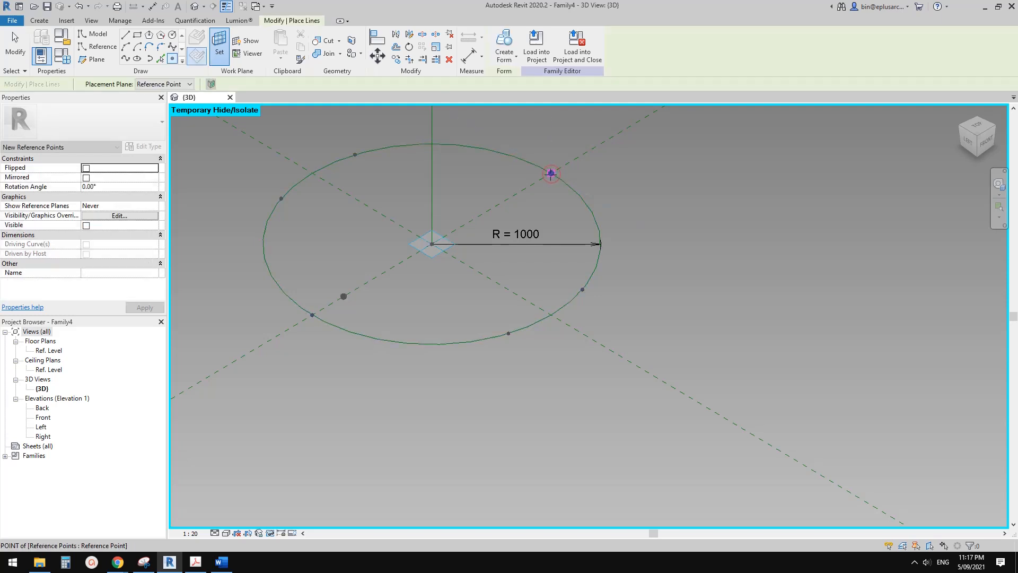
click(551, 173)
click(550, 316)
key(Escape)
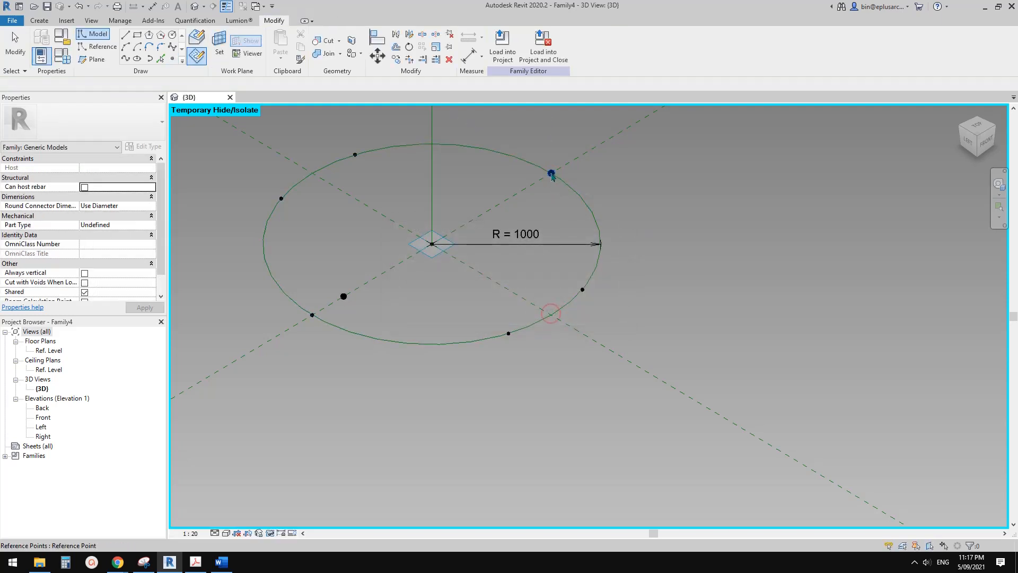
Move the newly hosted right point inward toward the centre and associate its offset with the OPS parameter.
click(551, 172)
middle_drag(597, 223, 591, 288)
shift+middle_drag(591, 288, 542, 266)
drag(521, 246, 506, 252)
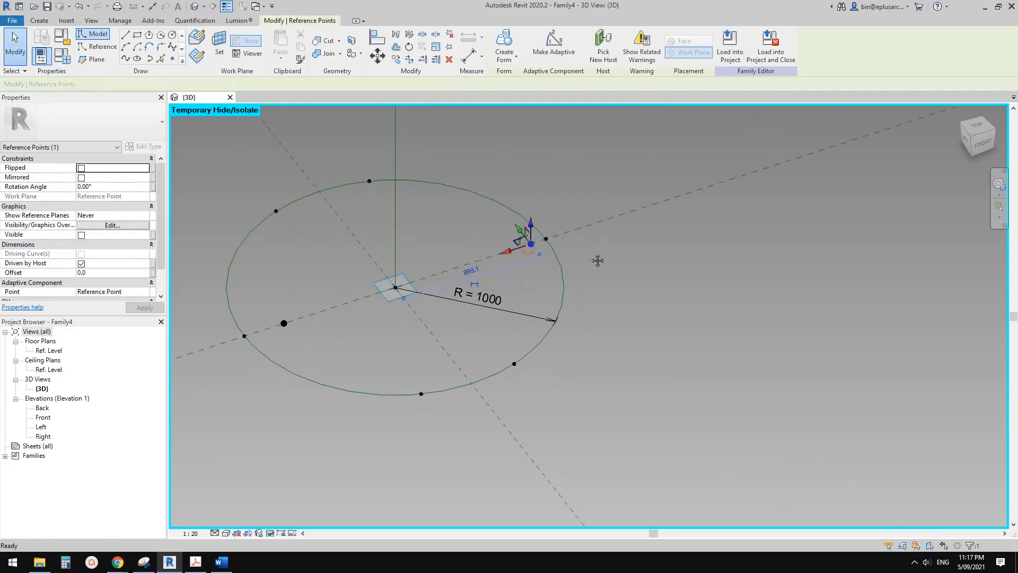
click(153, 274)
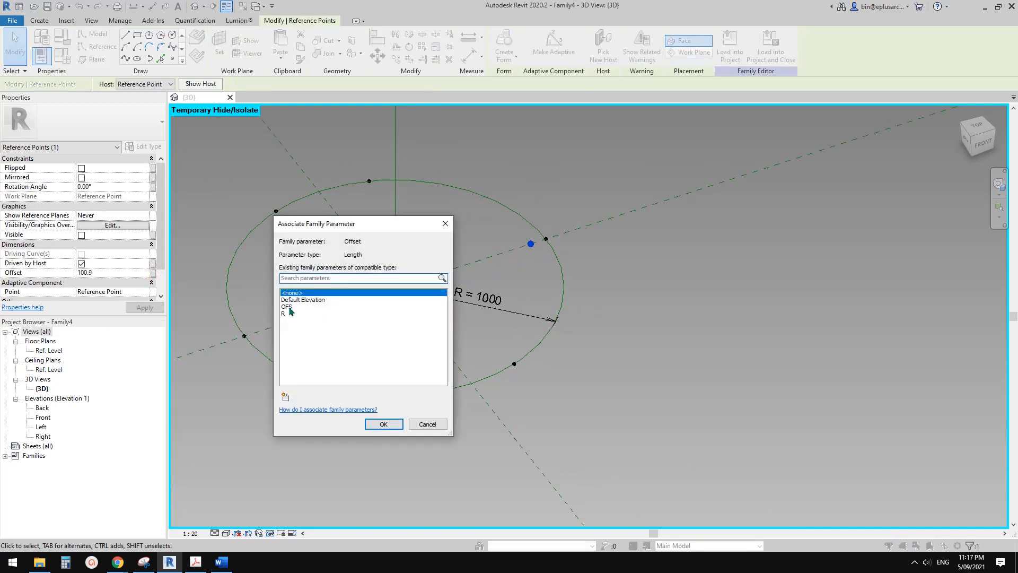
click(289, 306)
click(386, 423)
shift+middle_drag(597, 315, 548, 339)
scroll(547, 338, down, 1)
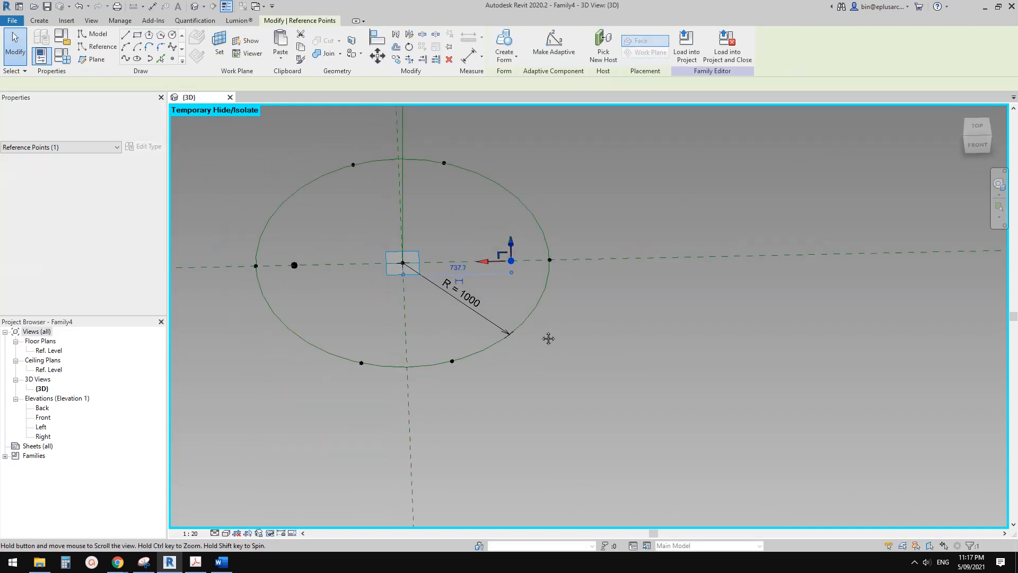
key(Escape)
scroll(340, 256, down, 1)
shift+middle_drag(339, 254, 333, 274)
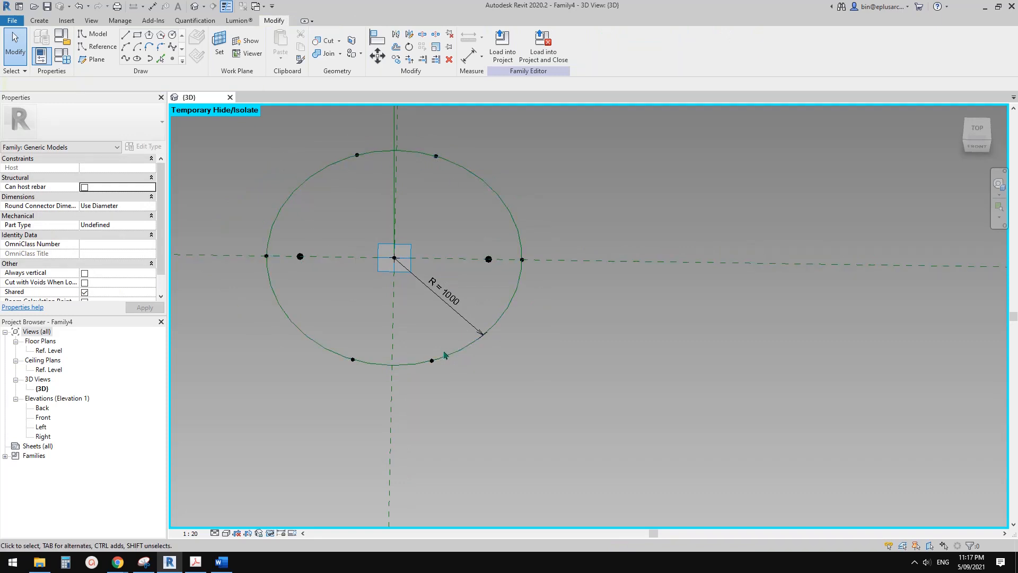
Copy the circle with its eight reference points and radius dimension to a spot about 2600 mm away from the original.
scroll(319, 248, down, 2)
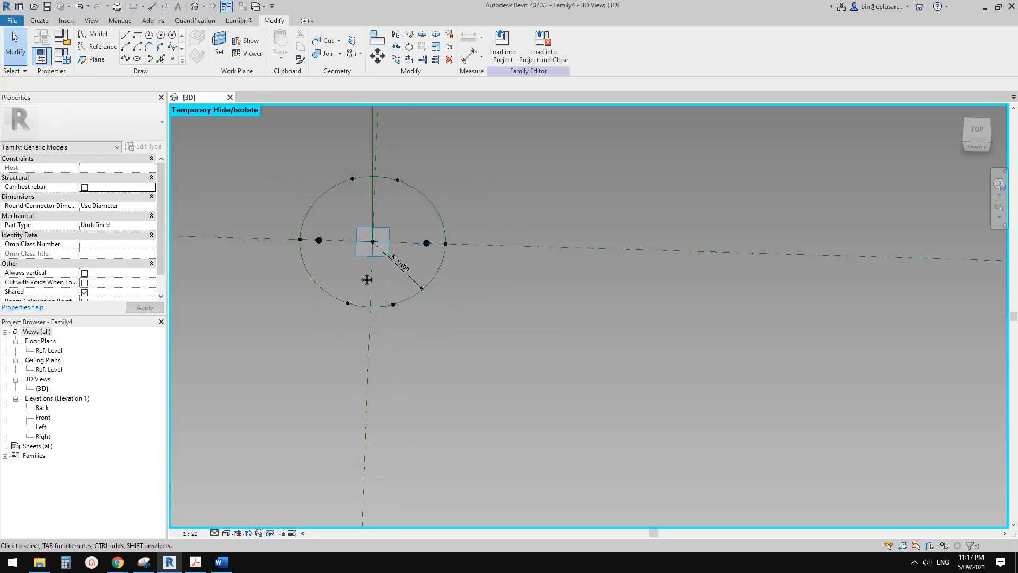
shift+middle_drag(318, 248, 322, 248)
shift+middle_drag(370, 272, 350, 260)
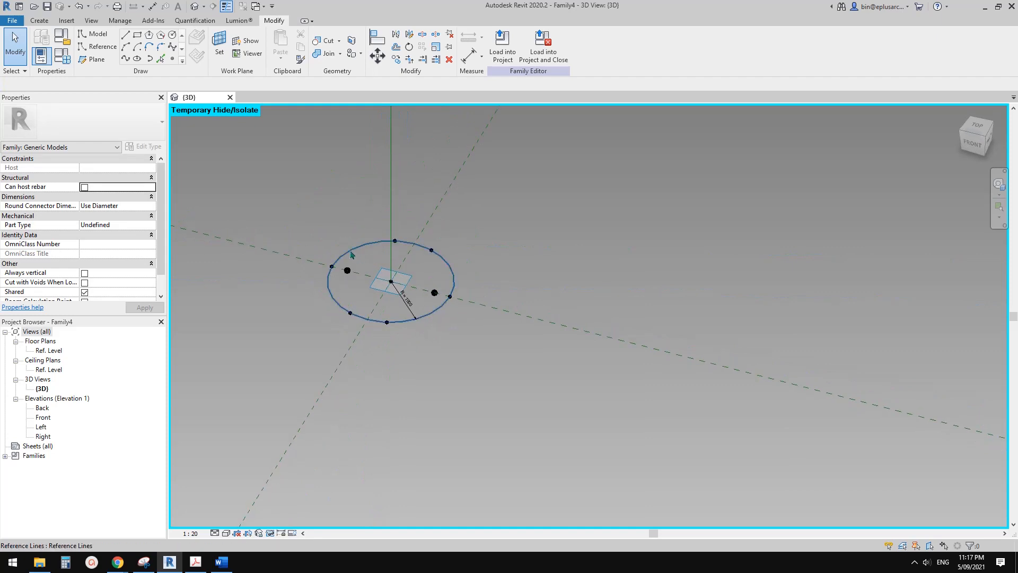
scroll(327, 249, up, 1)
drag(395, 264, 378, 221)
click(360, 173)
drag(267, 178, 527, 427)
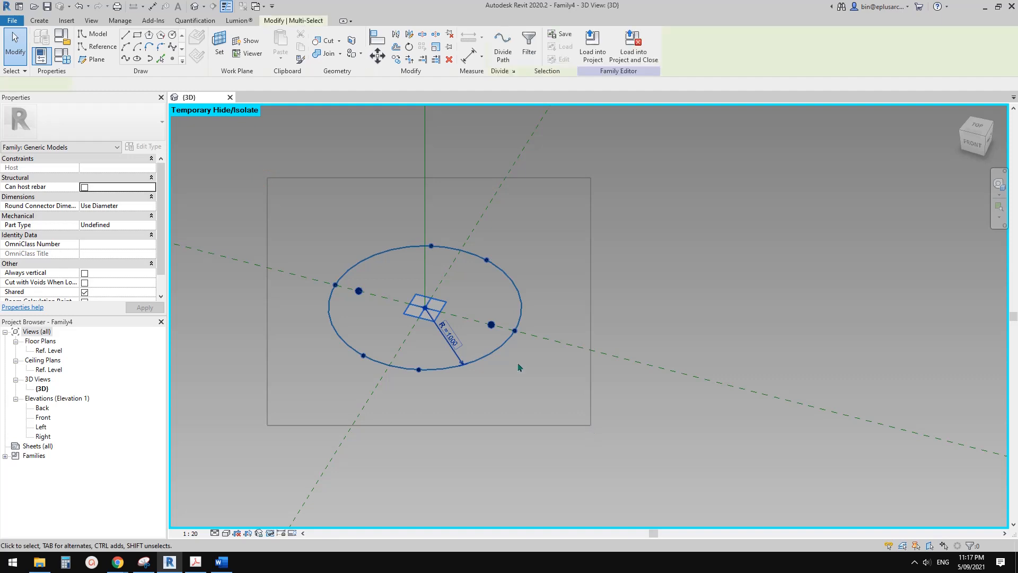
shift+click(446, 304)
scroll(431, 317, down, 2)
click(589, 260)
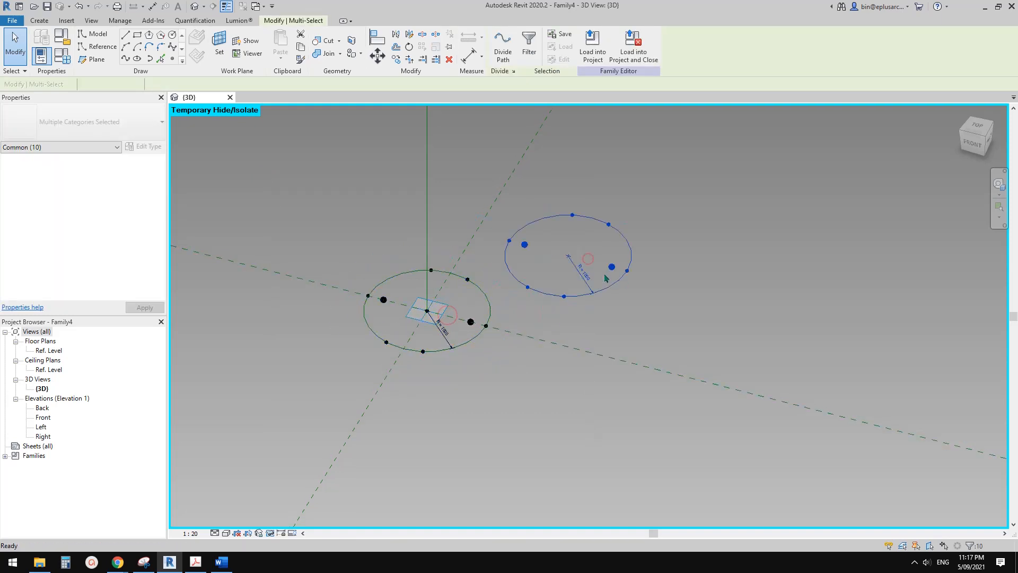
click(598, 246)
Rehost the copied circle on the reference point at the upper end of the vertical line.
scroll(573, 310, down, 2)
middle_drag(571, 315, 522, 392)
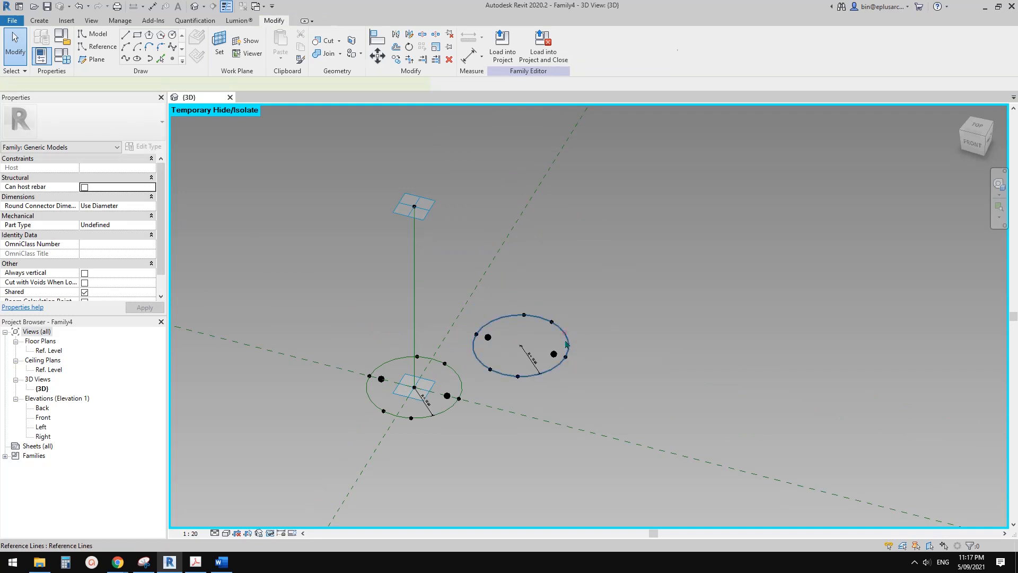
click(565, 337)
click(146, 86)
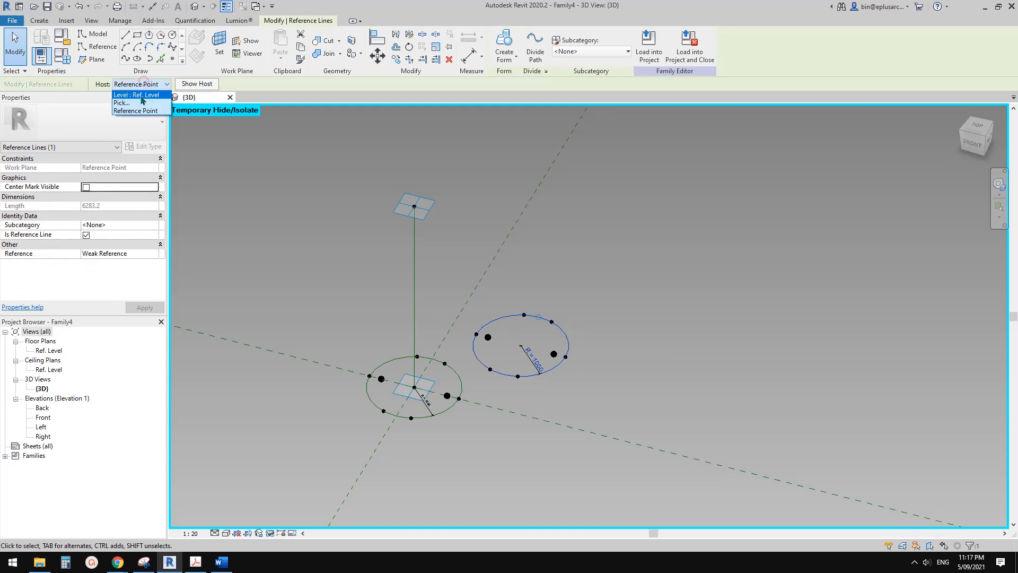
click(126, 103)
click(434, 201)
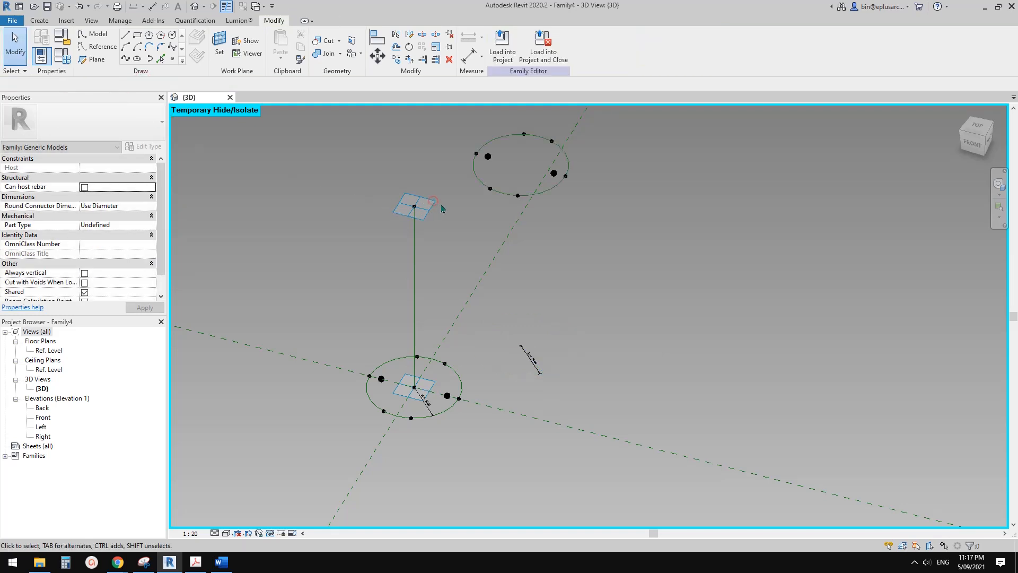
shift+middle_drag(493, 225, 527, 154)
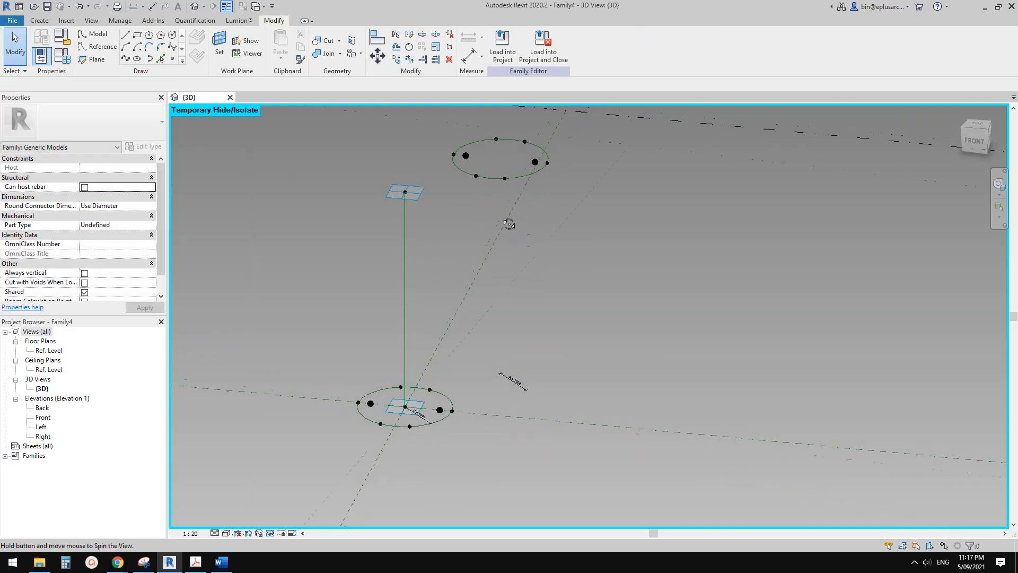
shift+middle_drag(525, 236, 534, 377)
click(532, 398)
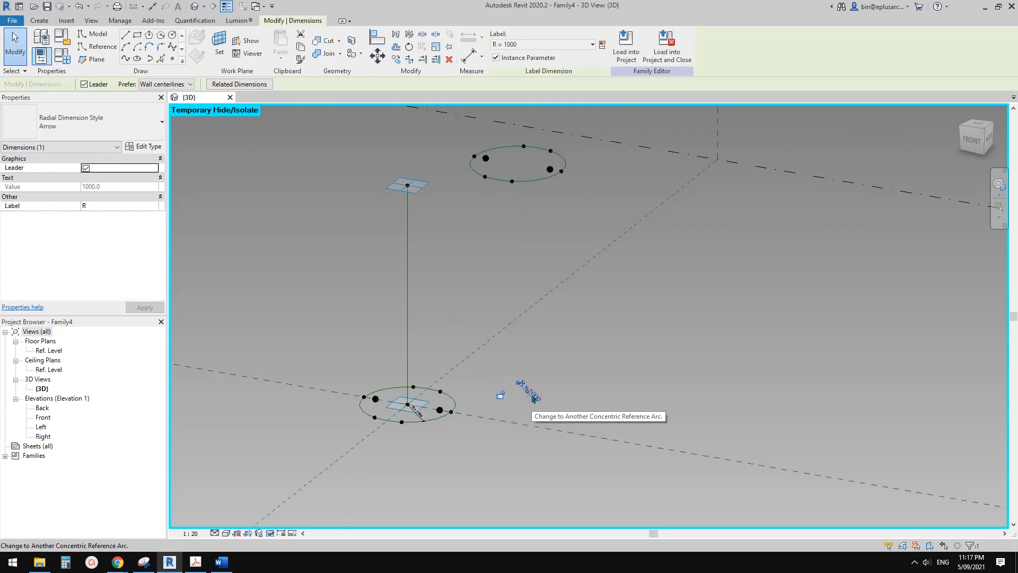
shift+middle_drag(572, 216, 586, 247)
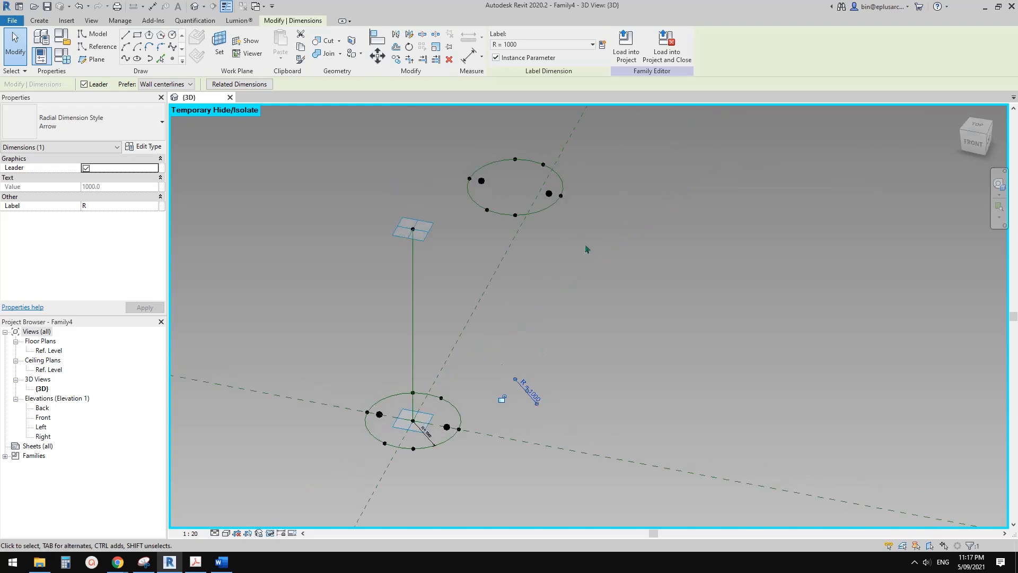
click(587, 247)
In plan view, move the copied circle from its centre onto the original circle's centre so both align vertically.
click(978, 131)
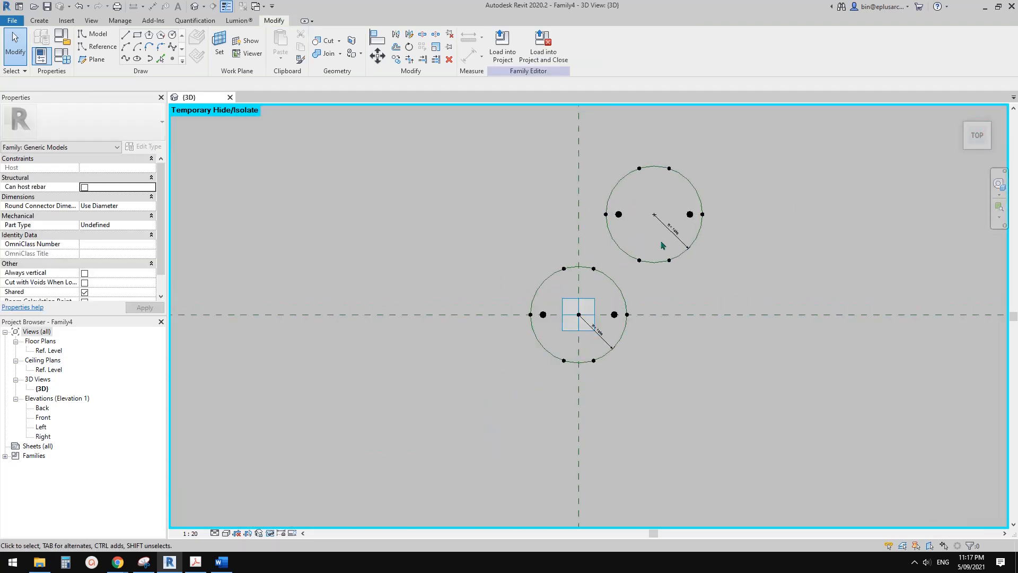
click(693, 183)
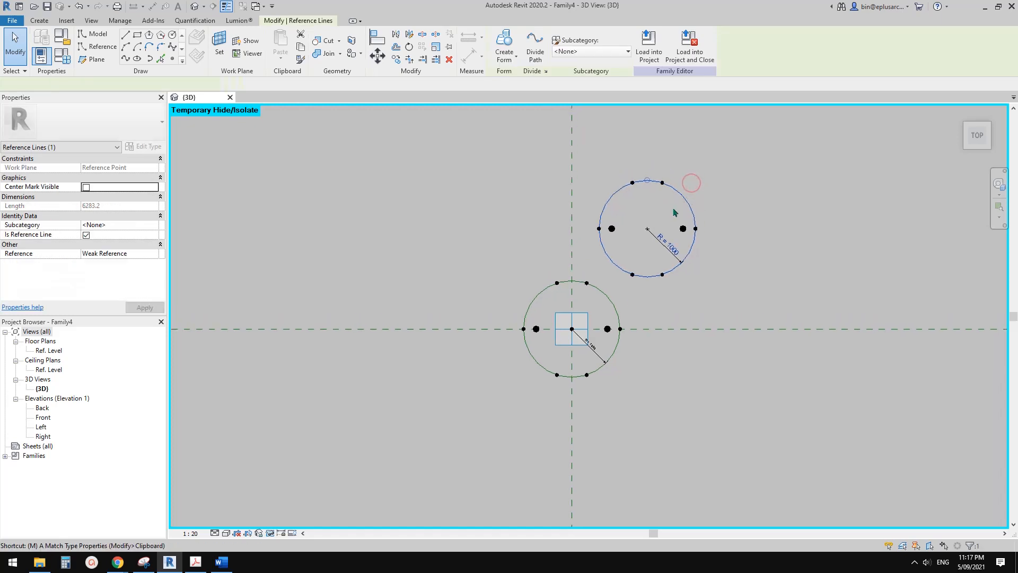
key(m)
key(v)
click(647, 229)
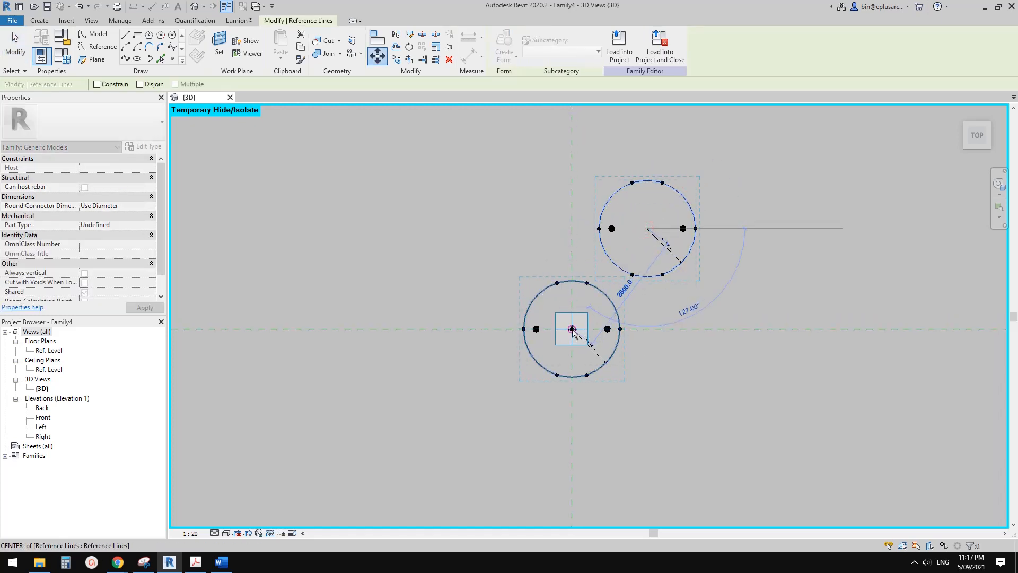
click(571, 329)
shift+middle_drag(662, 345, 639, 198)
click(638, 206)
middle_drag(606, 342, 576, 208)
middle_drag(552, 408, 538, 438)
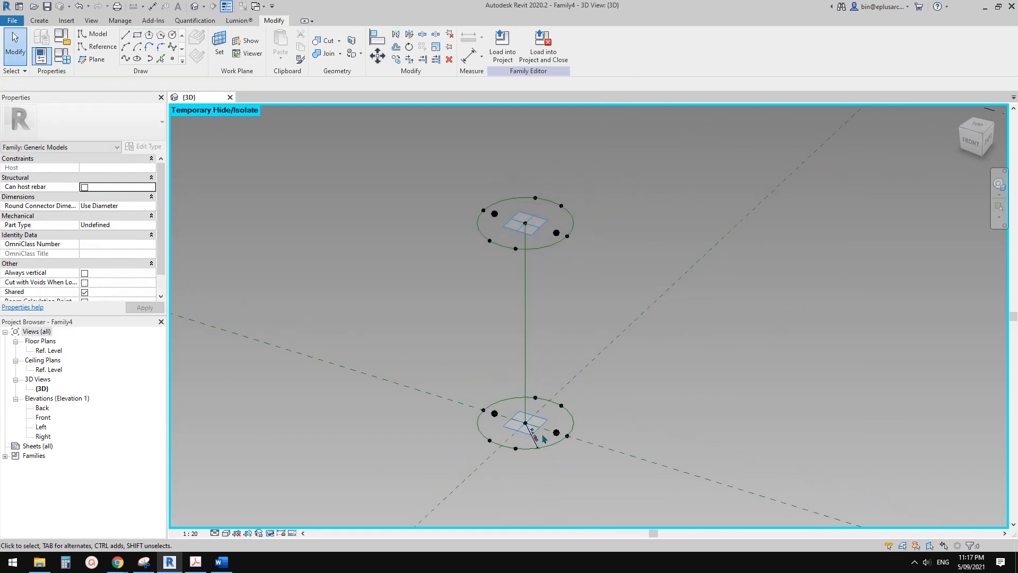
Delete the duplicate R-labelled radial dimension from the lower circle, keeping only one.
scroll(538, 437, up, 2)
mouse_move(532, 440)
mouse_down()
mouse_move(550, 426)
mouse_move(531, 441)
mouse_up()
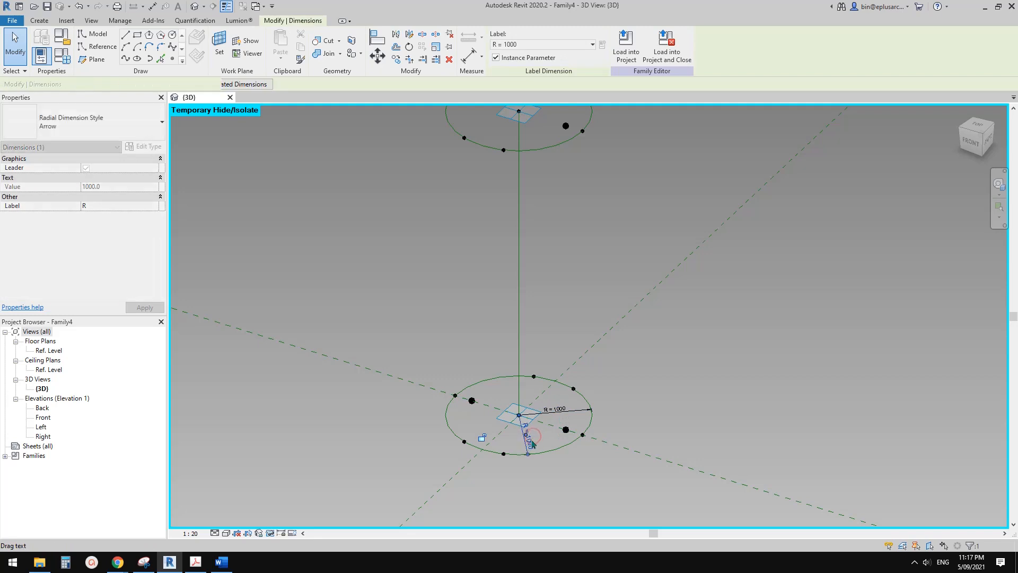
key(Escape)
click(552, 450)
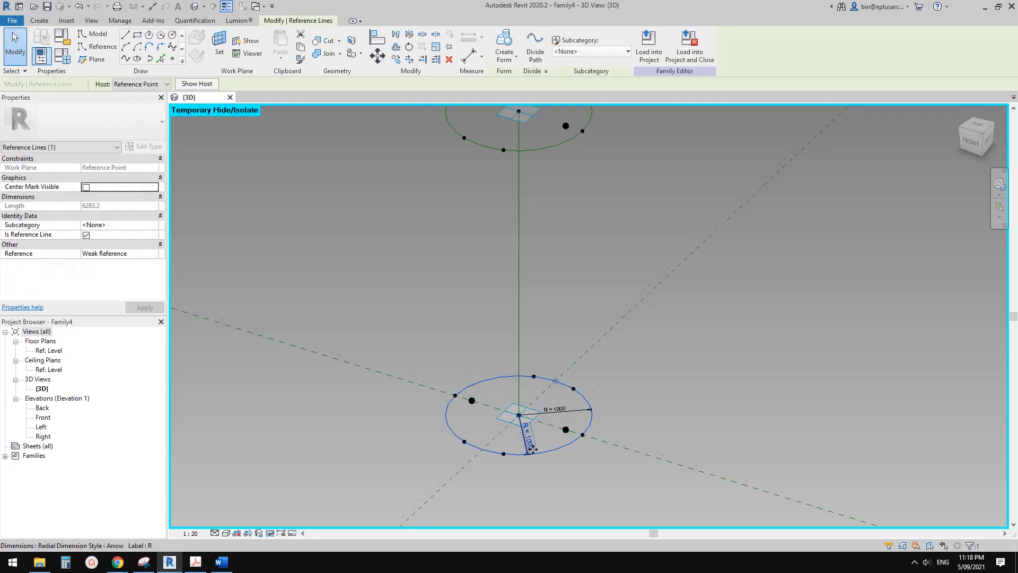
scroll(534, 448, up, 2)
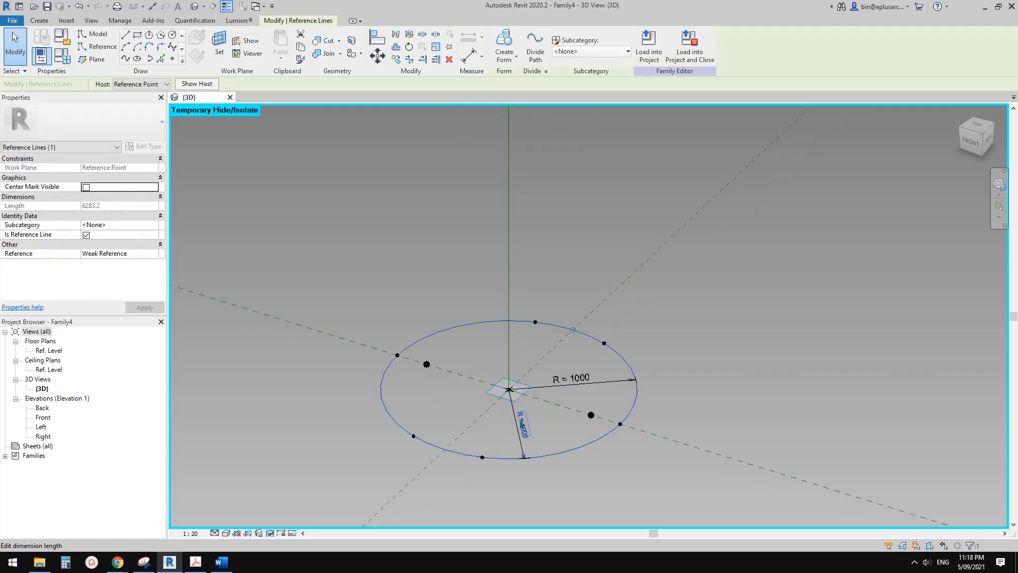
key(Escape)
click(613, 382)
key(Delete)
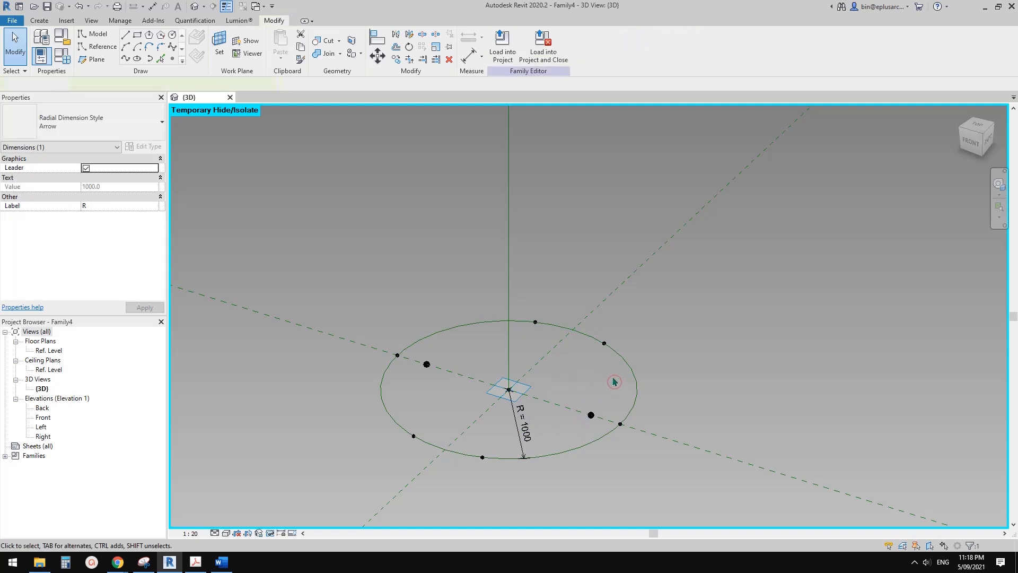
Set the work plane to the reference point at the centre of the upper circle.
scroll(593, 378, down, 1)
scroll(597, 384, down, 2)
scroll(597, 371, down, 3)
shift+middle_drag(586, 359, 558, 376)
scroll(558, 376, up, 5)
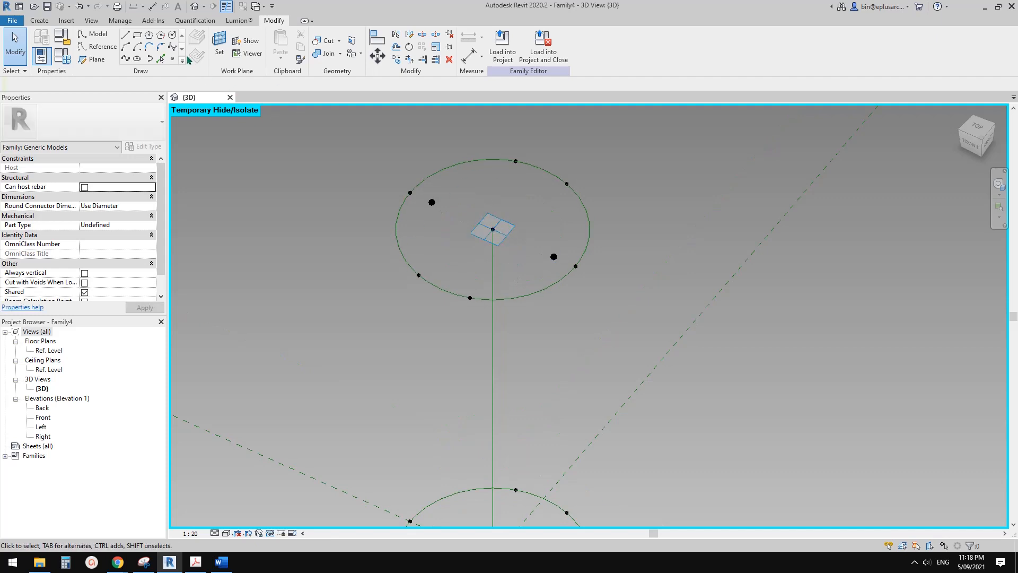
click(220, 42)
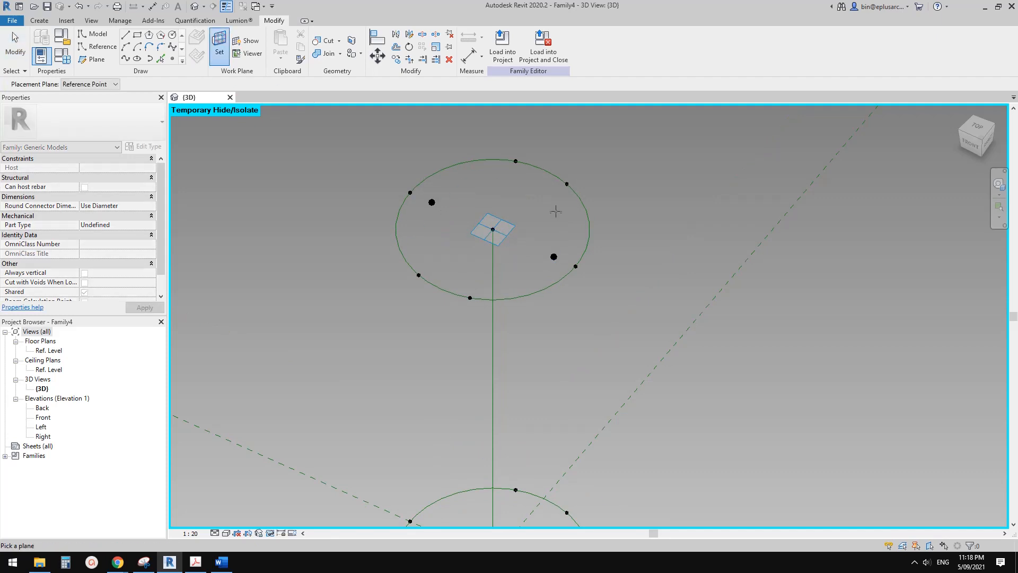
click(515, 227)
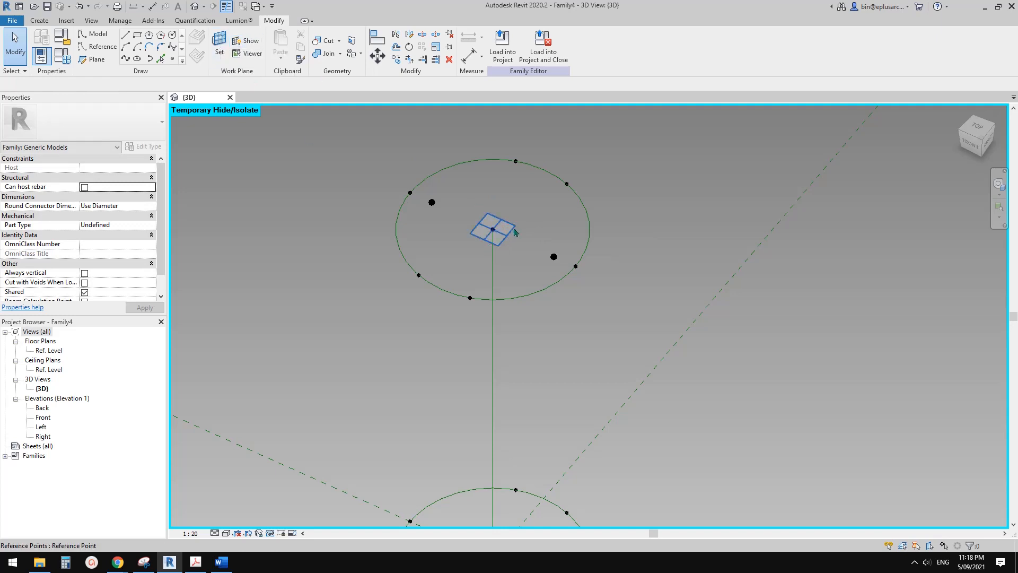
Add a radial dimension to the upper circle.
scroll(508, 232, down, 1)
key(d)
key(i)
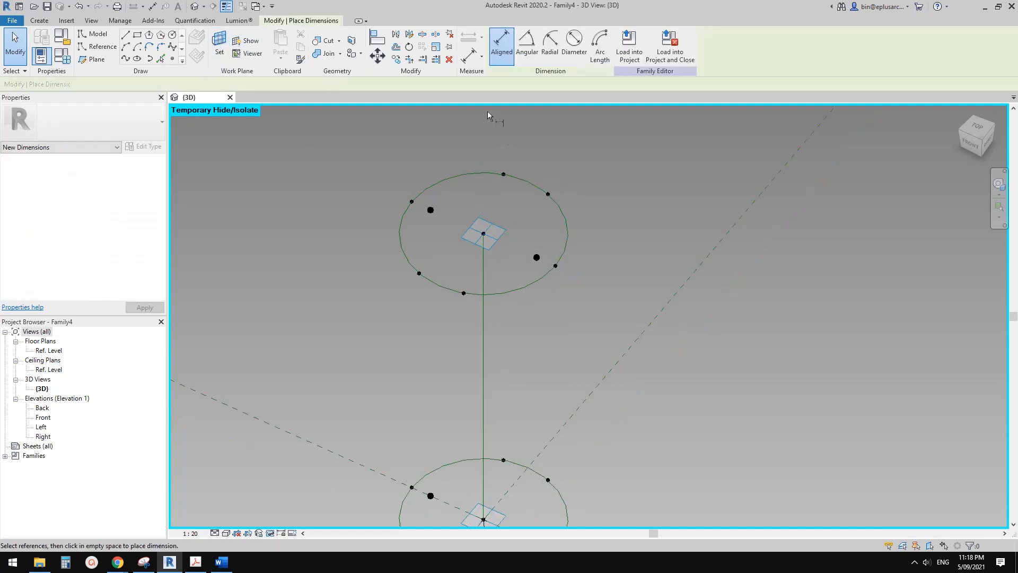
click(527, 51)
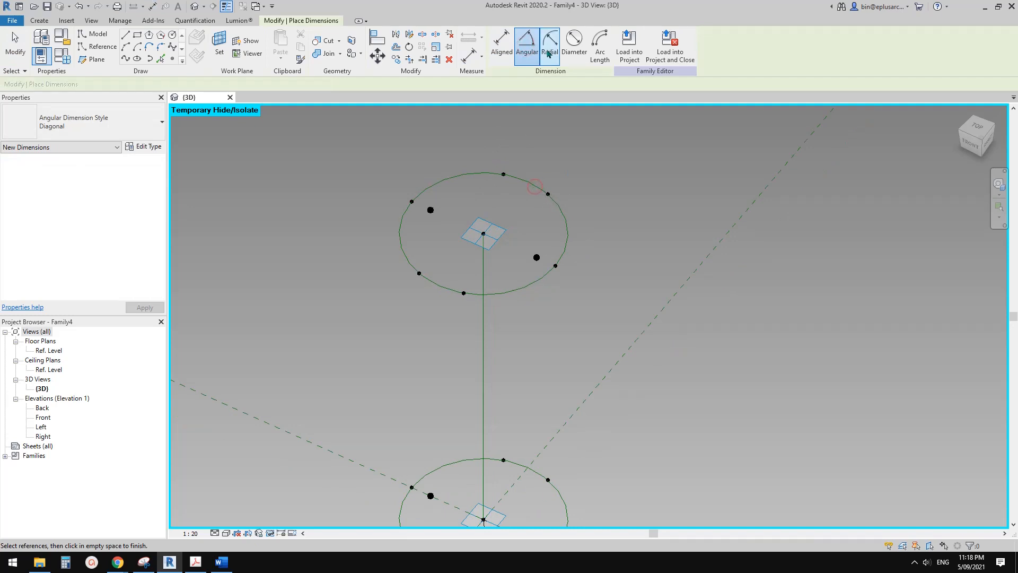
click(549, 52)
click(571, 49)
click(548, 47)
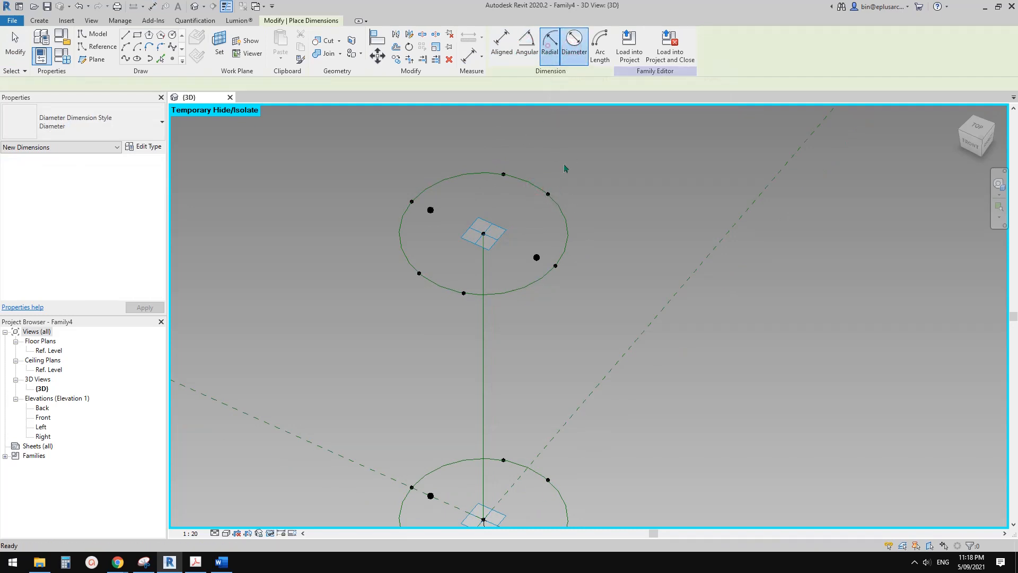
click(565, 215)
click(533, 223)
key(Escape)
key(Escape)
Label the upper circle's radial dimension with the R parameter.
click(546, 214)
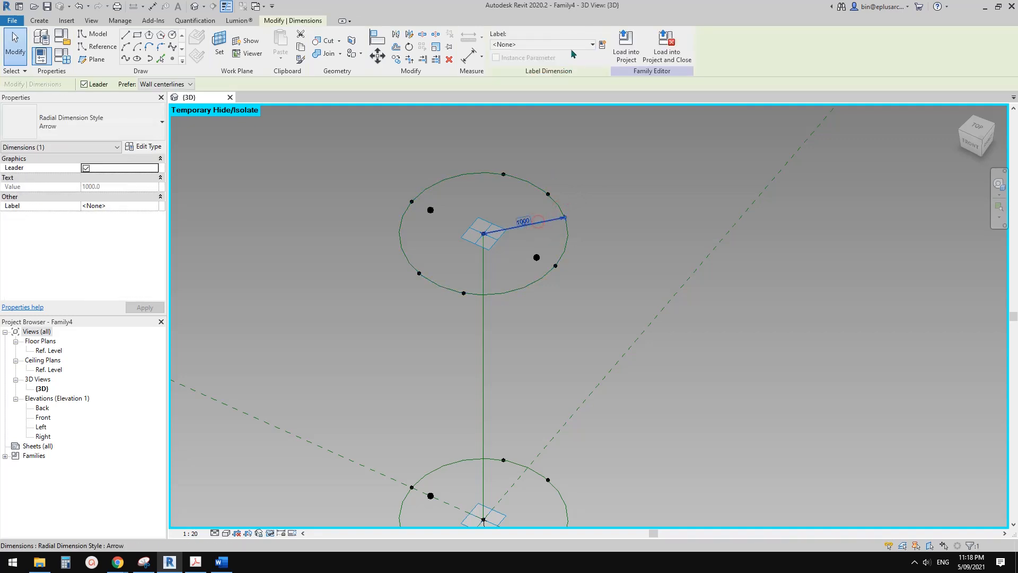
click(570, 45)
click(516, 104)
click(555, 154)
Switch to Chrome and show the Facades of Harpa Reykjavik page with the open book spread.
scroll(554, 151, down, 3)
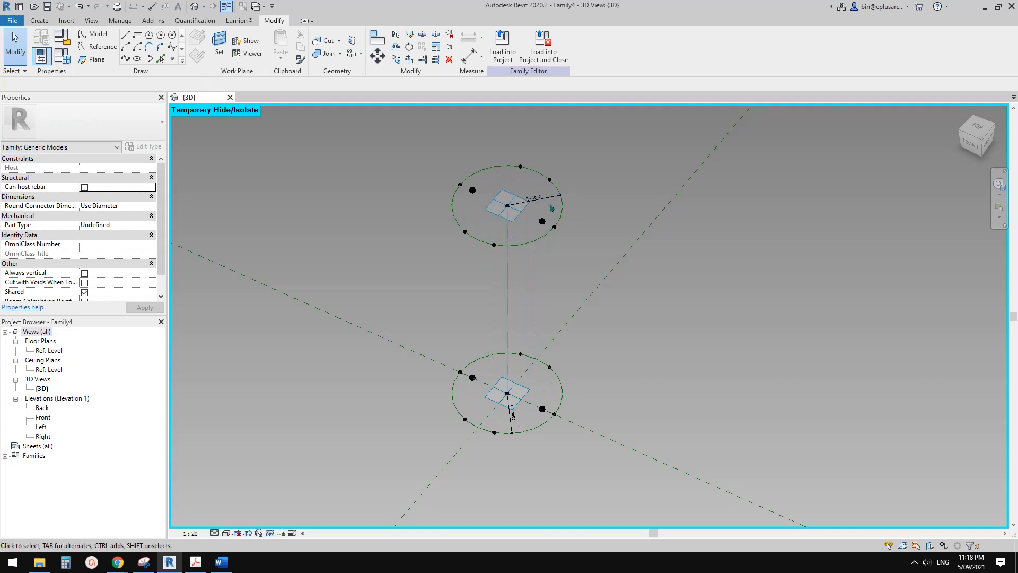
shift+middle_drag(546, 209, 506, 290)
scroll(509, 387, up, 1)
middle_drag(509, 395, 504, 326)
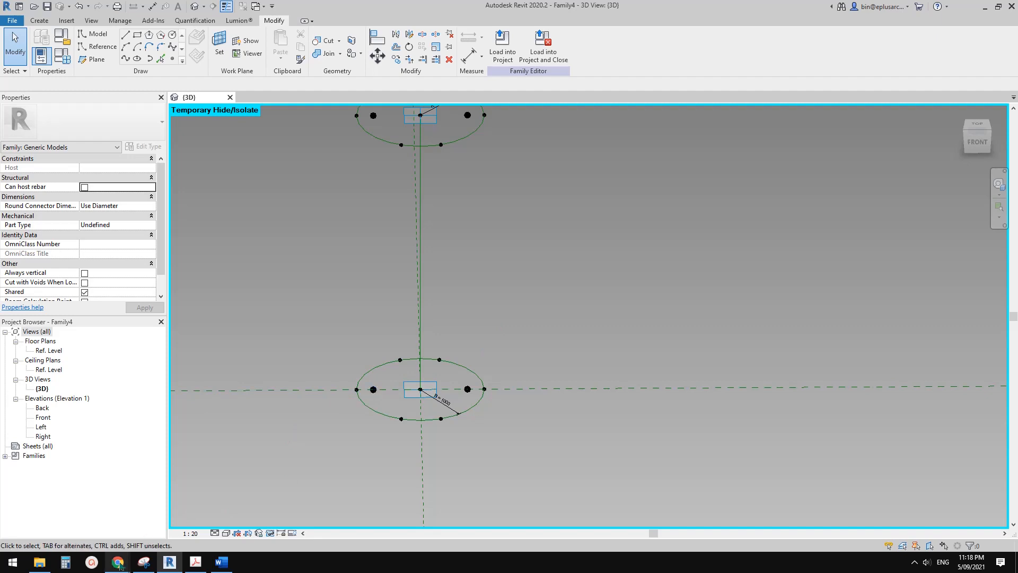
mouse_move(118, 561)
click(187, 517)
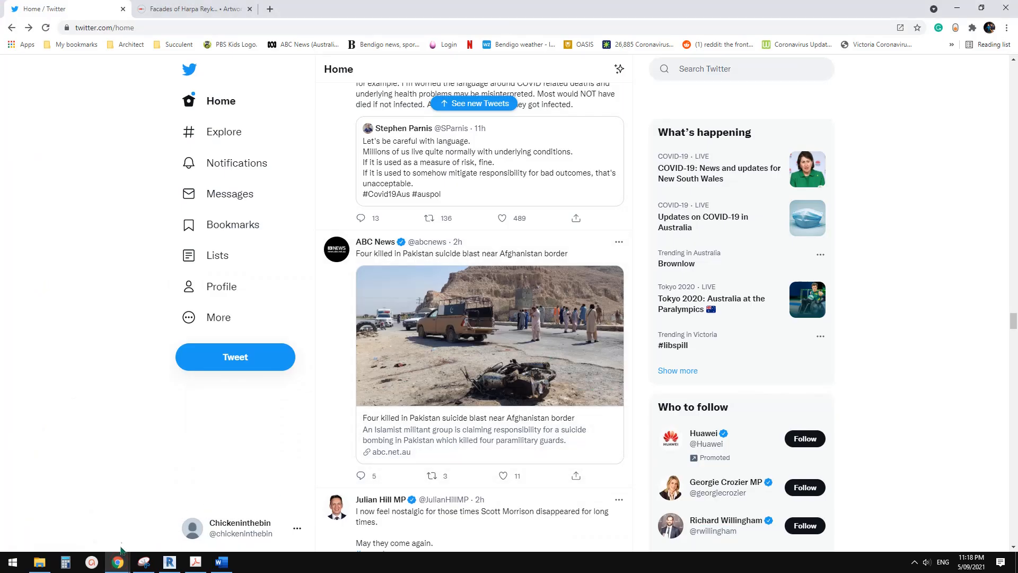
click(240, 525)
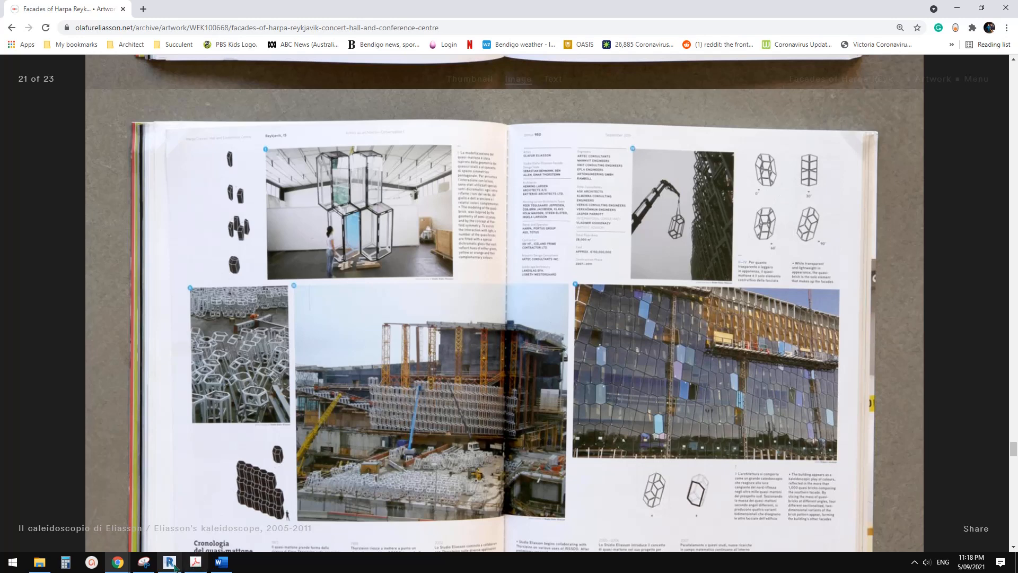
In Snipping Tool, capture a new snip of the book spread and circle the small single-brick image with the pen.
click(144, 562)
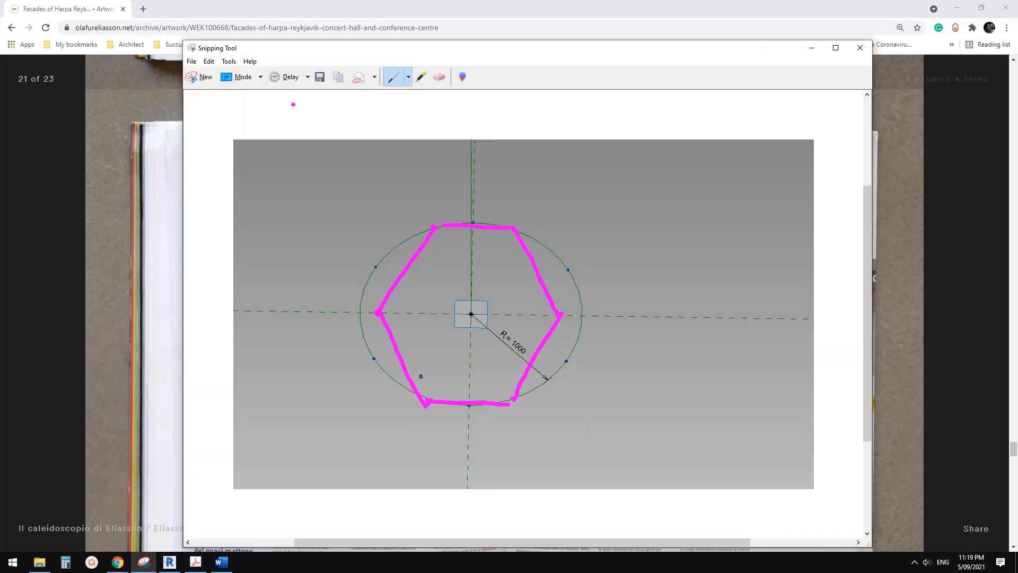
click(198, 77)
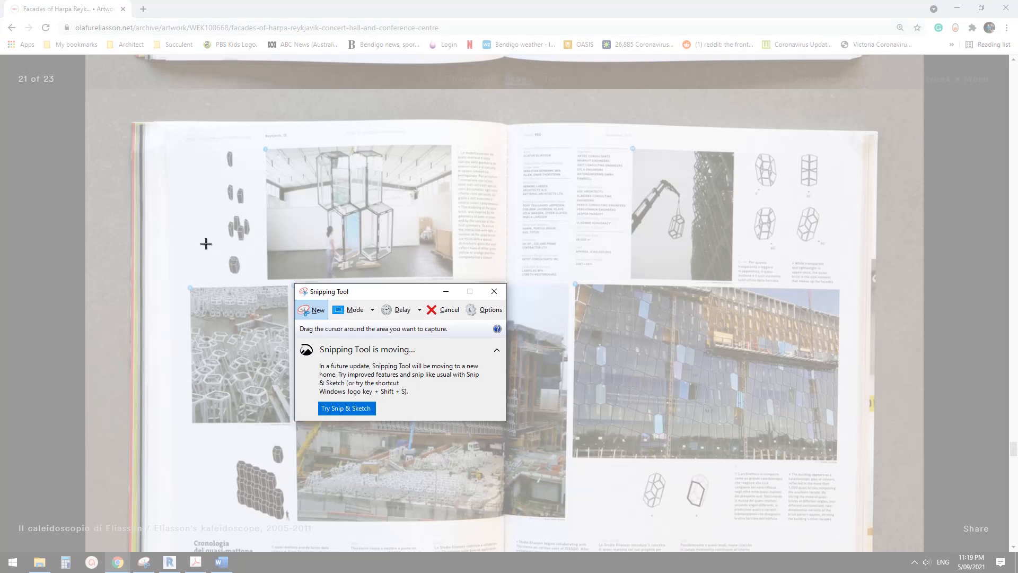
drag(201, 244, 535, 435)
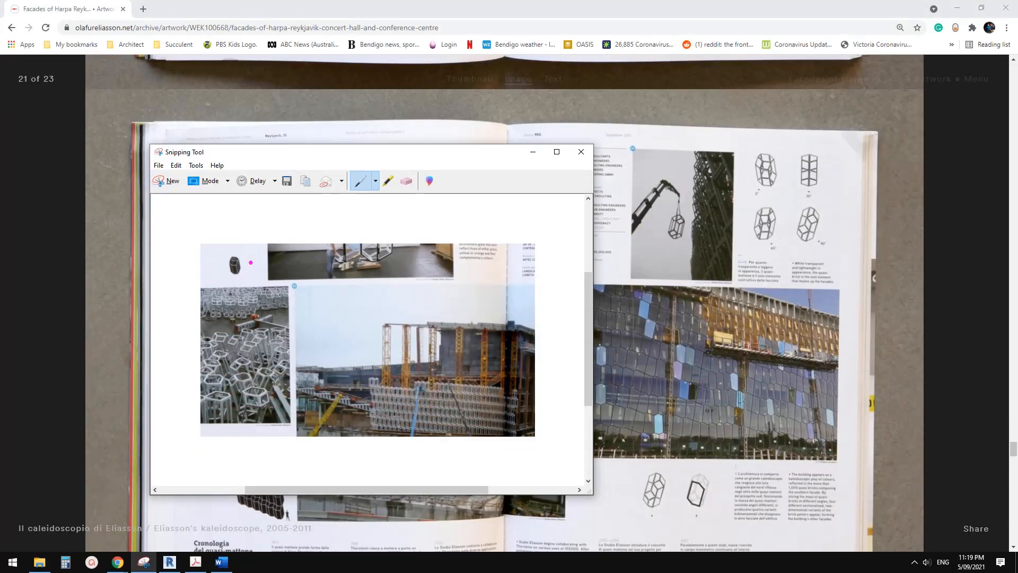
mouse_move(251, 262)
mouse_down()
mouse_move(221, 282)
mouse_move(253, 252)
mouse_up()
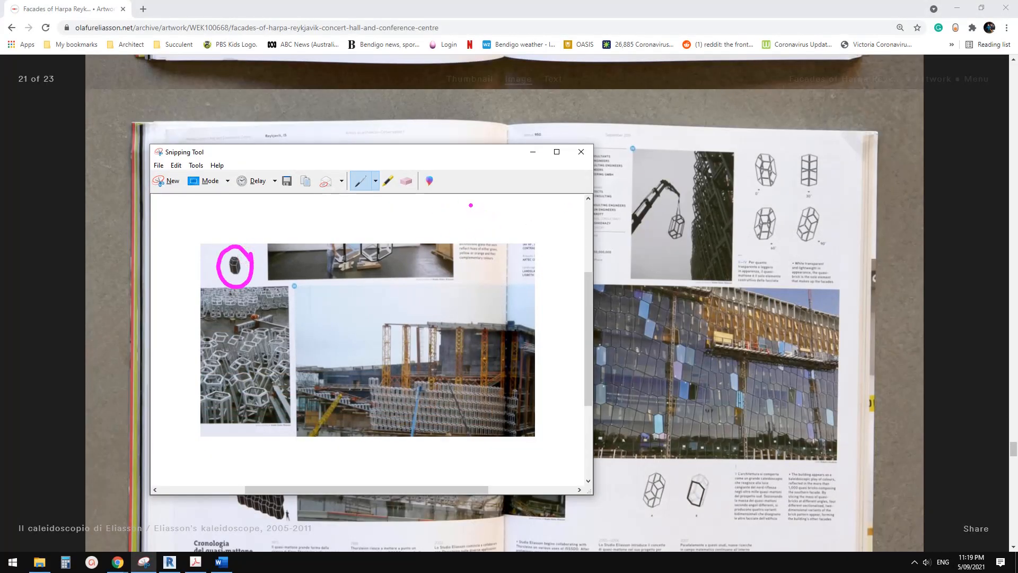
Sketch the brick's upper and lower hexagons freehand on the snip, with short slanted edges running off their corners.
mouse_move(471, 205)
mouse_down()
mouse_move(510, 213)
mouse_move(534, 250)
mouse_move(510, 262)
mouse_move(470, 241)
mouse_up()
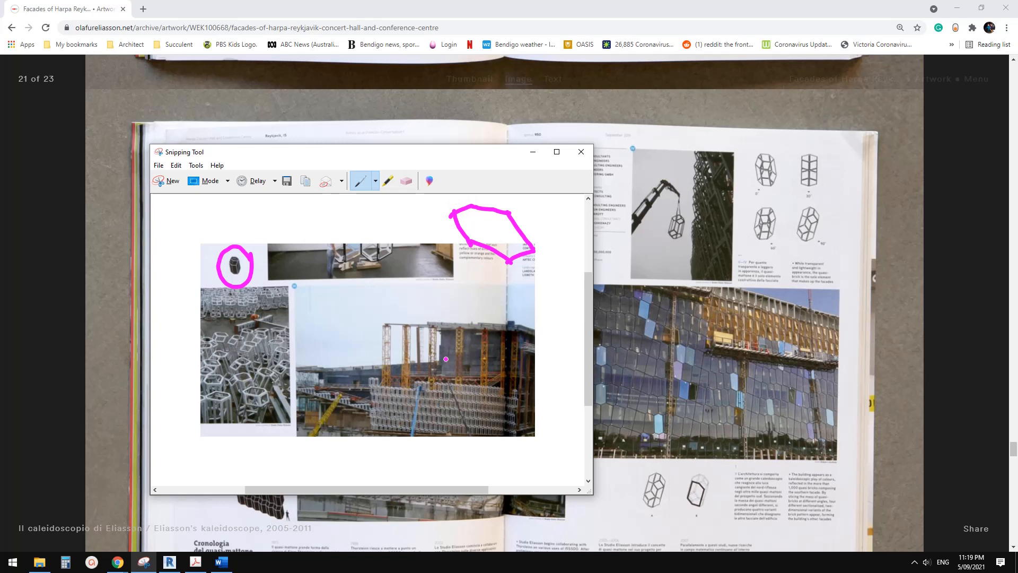
mouse_move(465, 348)
mouse_down()
mouse_move(521, 358)
mouse_move(546, 399)
mouse_move(509, 414)
mouse_move(472, 399)
mouse_up()
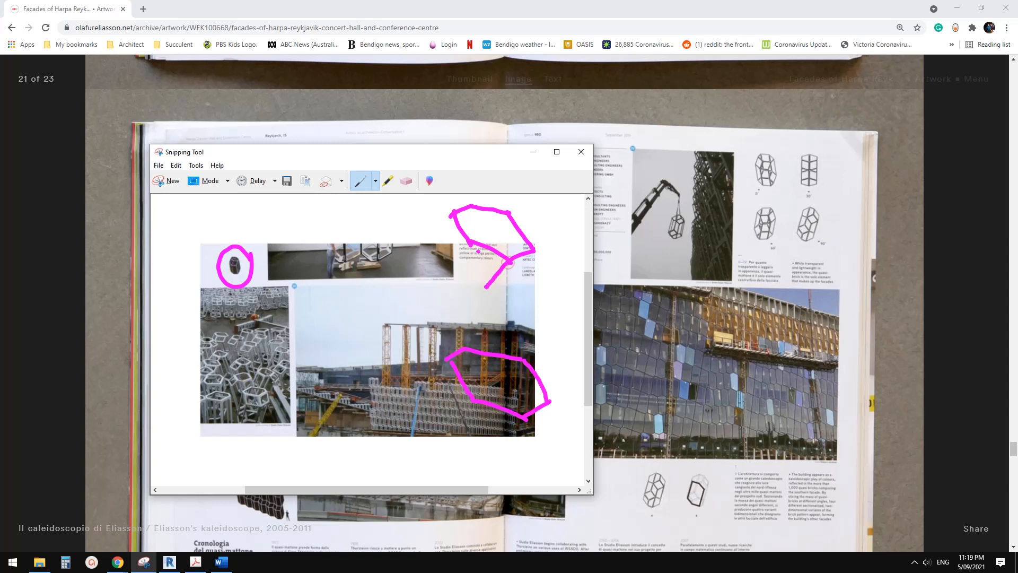
drag(471, 242, 456, 257)
drag(453, 213, 431, 246)
drag(524, 360, 532, 332)
drag(471, 346, 483, 319)
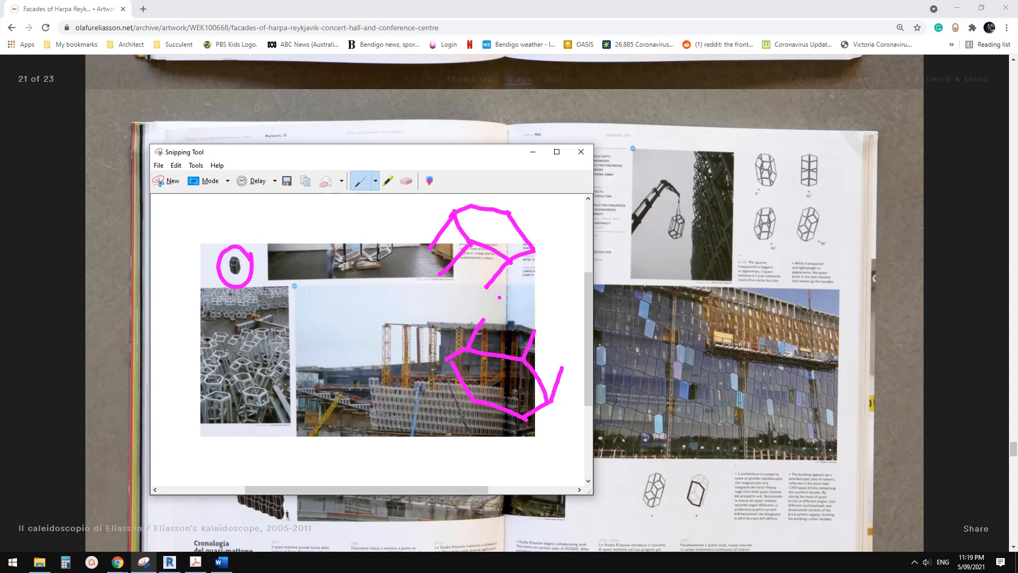
Draw the long edges joining the two hexagonal ends and close the remaining short edges of the sketched brick.
drag(488, 287, 522, 409)
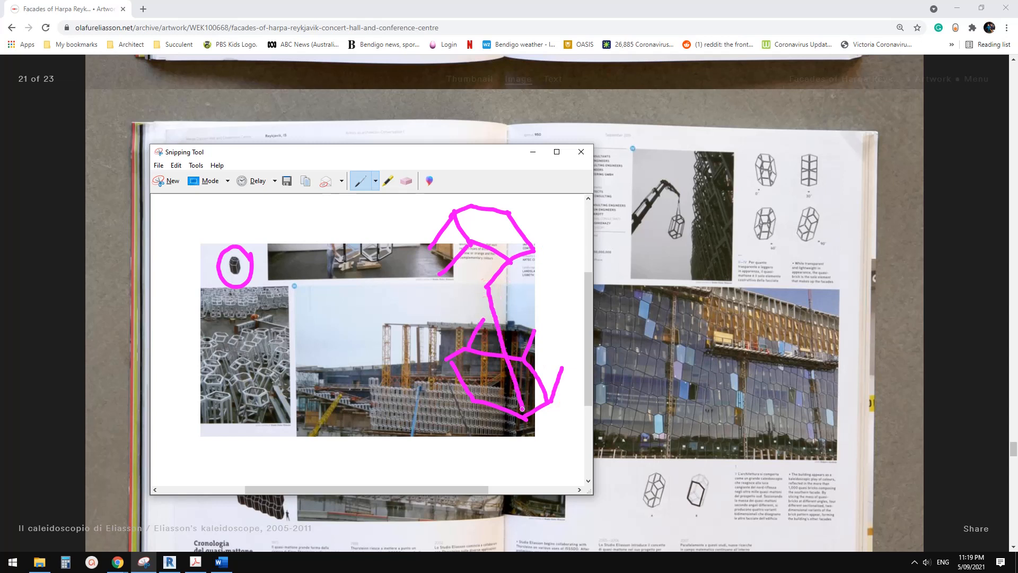
drag(443, 273, 469, 397)
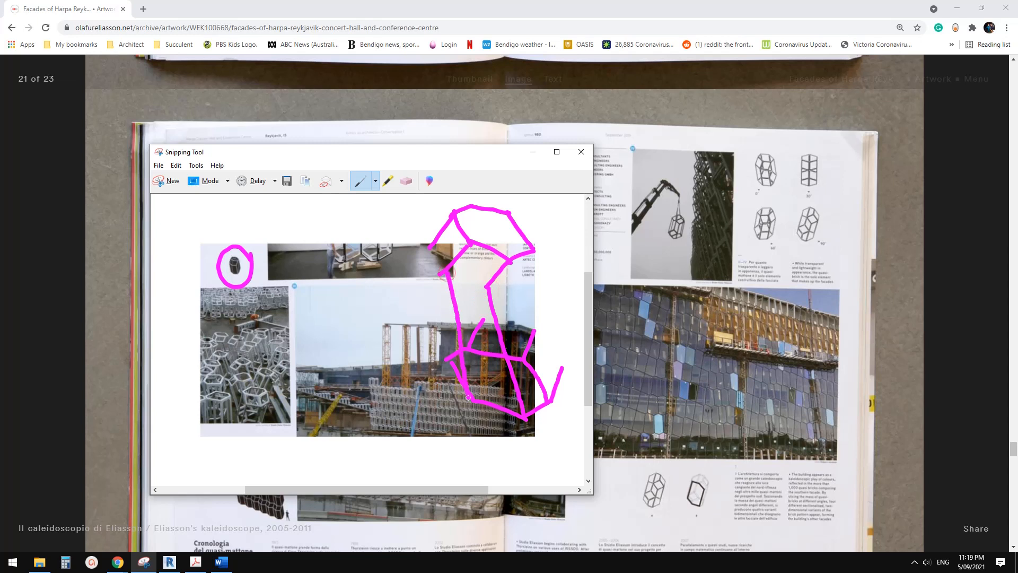
drag(428, 247, 447, 346)
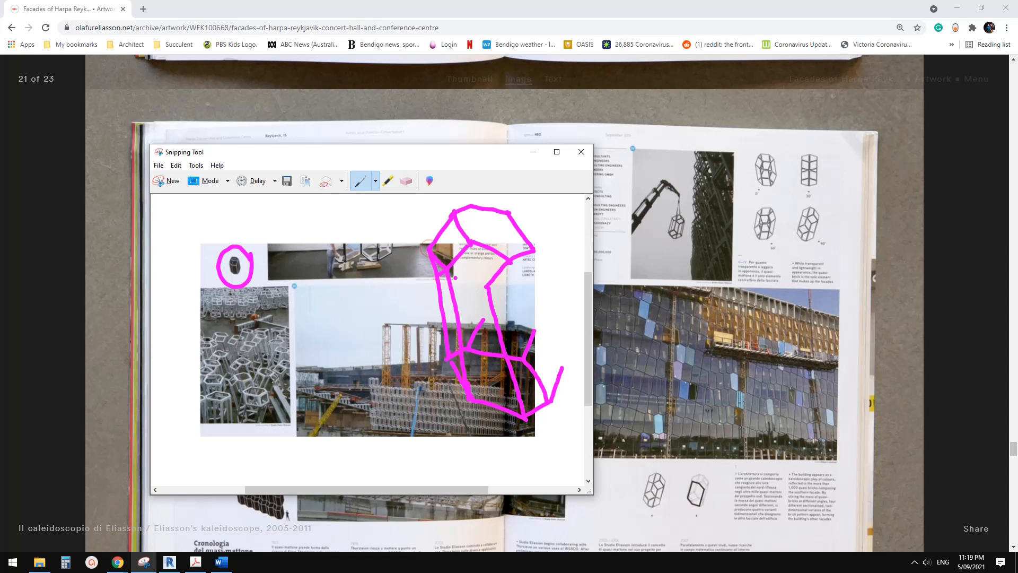
drag(448, 269, 473, 281)
drag(562, 361, 532, 254)
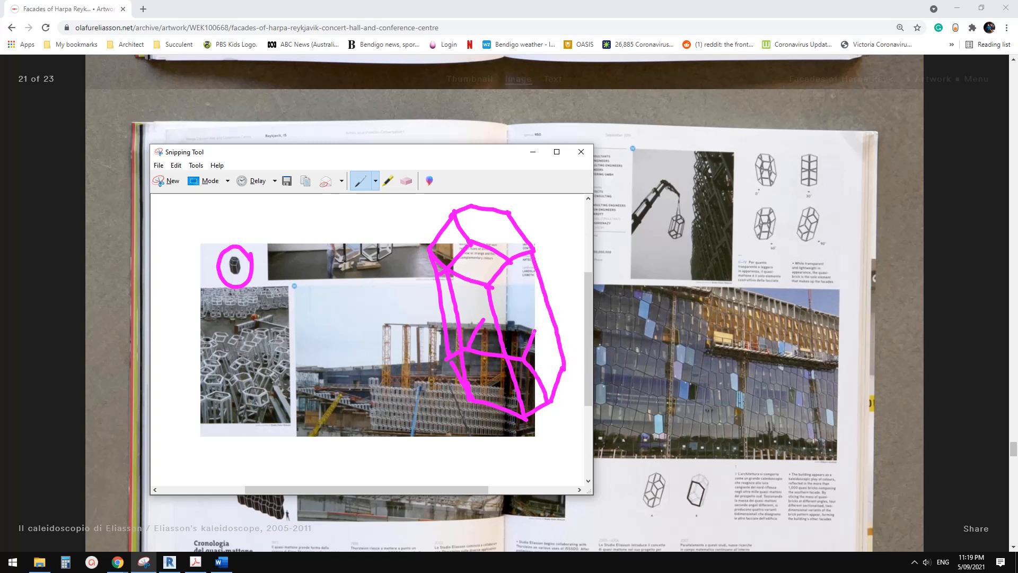
drag(534, 331, 508, 219)
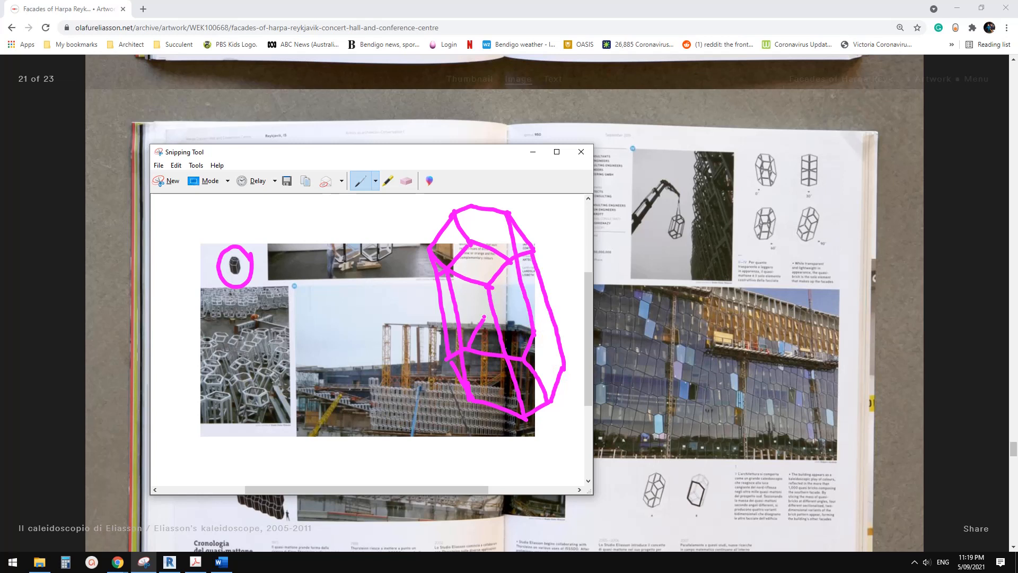
drag(474, 300, 453, 216)
drag(484, 321, 532, 332)
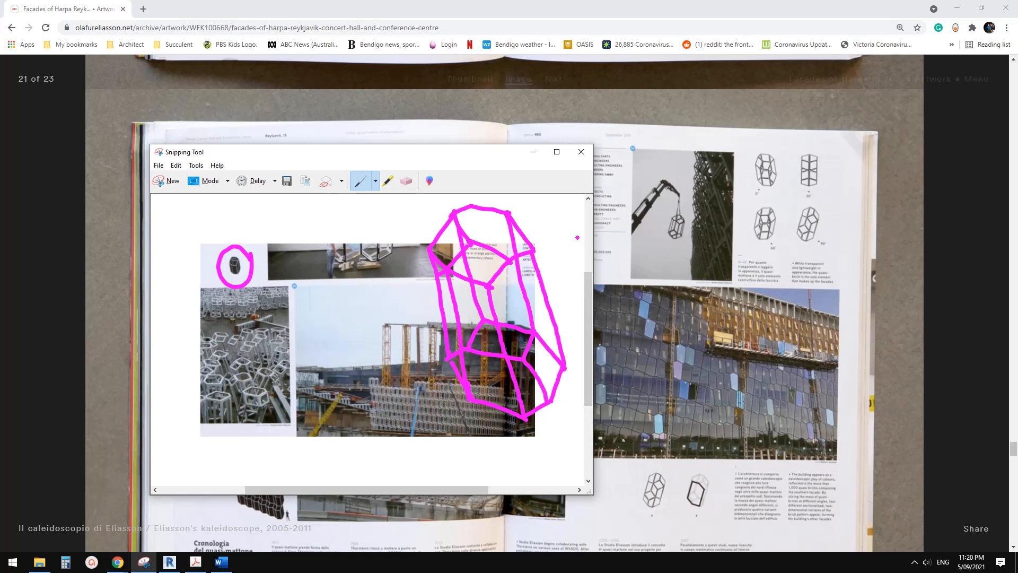
click(170, 561)
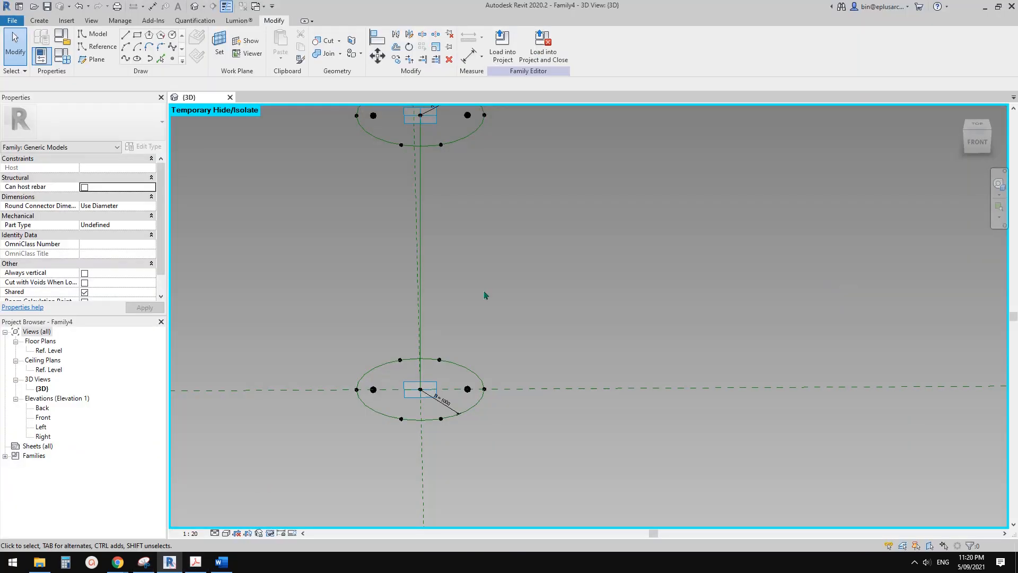
shift+middle_drag(477, 374, 455, 366)
scroll(444, 367, up, 1)
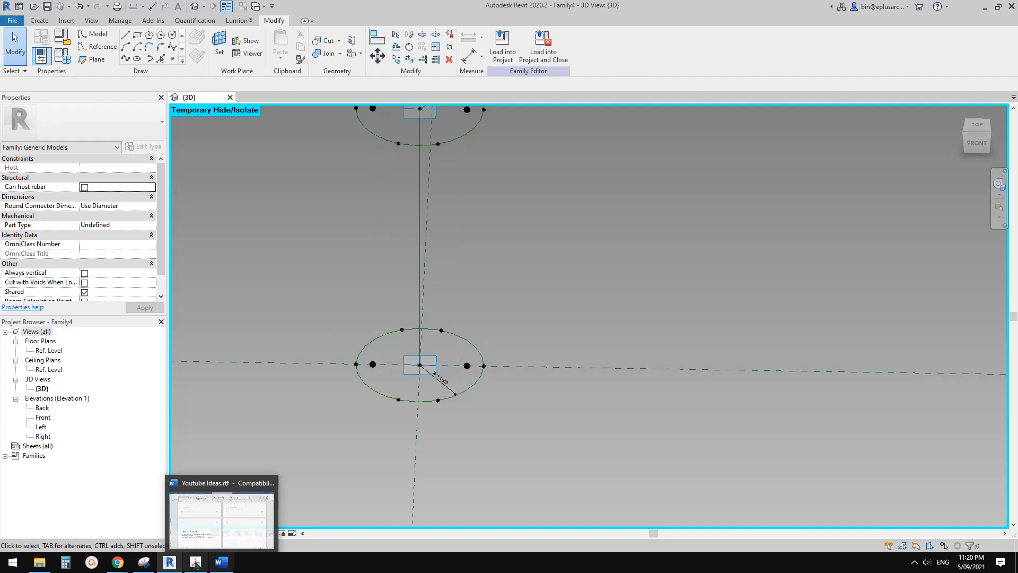
Return to the annotated snip and mark the short slanted edges at both ends of the sketched brick.
click(143, 561)
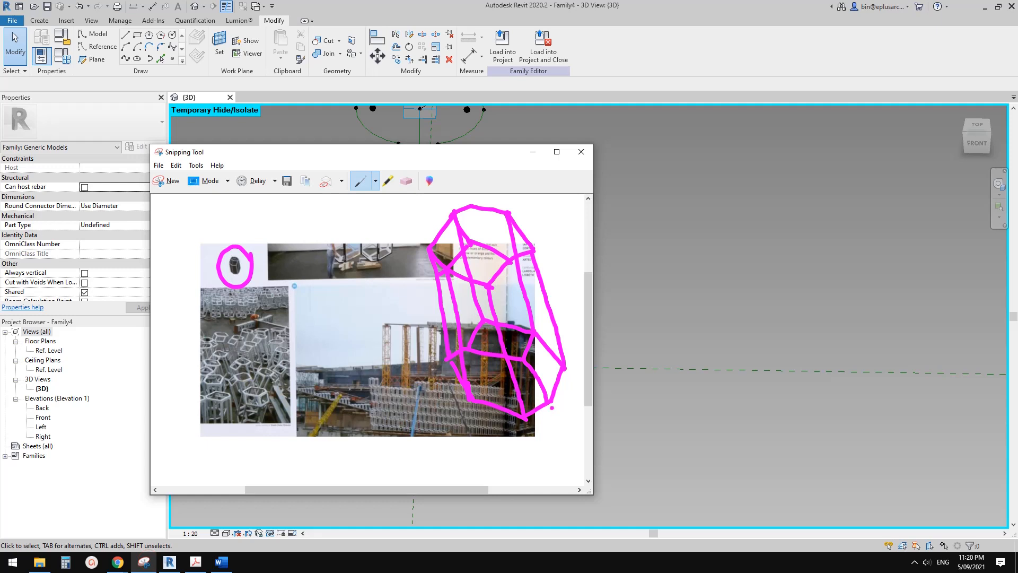
mouse_move(562, 387)
mouse_down()
mouse_move(551, 377)
mouse_move(560, 385)
mouse_up()
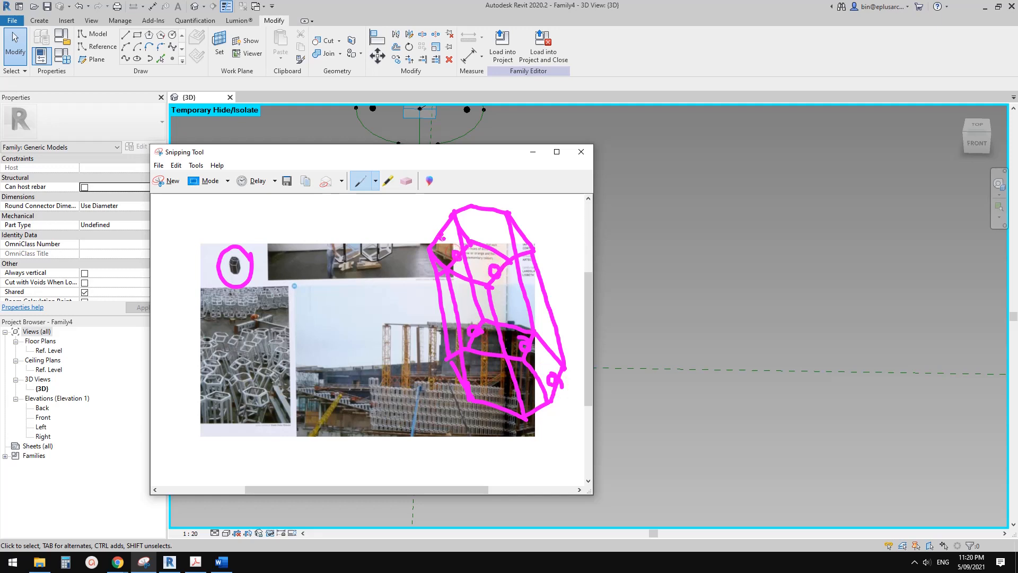
drag(442, 238, 441, 233)
Return to Revit and set the left inner reference point on the lower circle's axis to always show its reference planes.
click(172, 560)
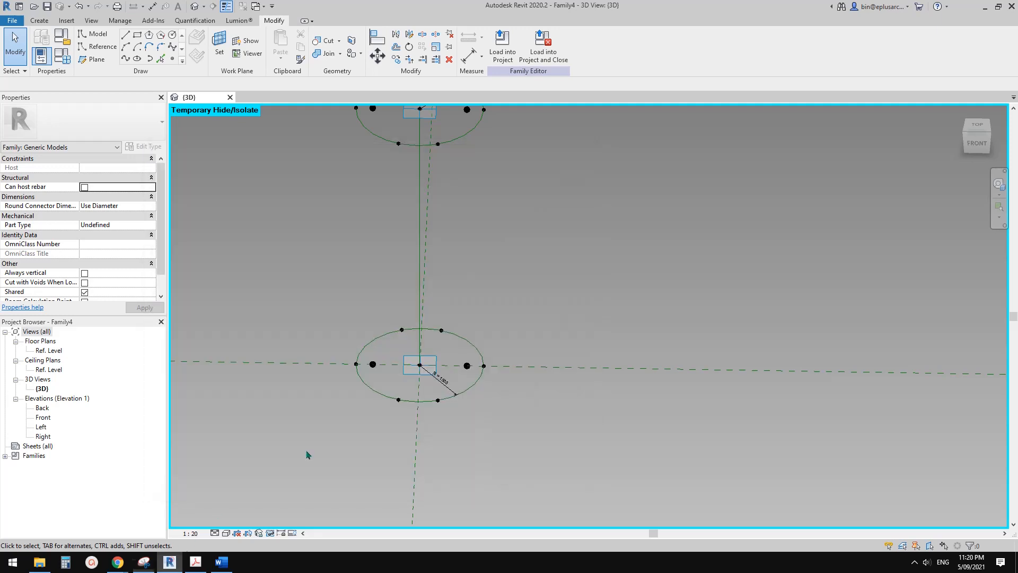
mouse_move(461, 388)
middle_down()
mouse_move(455, 396)
mouse_move(468, 392)
middle_up()
scroll(469, 390, up, 1)
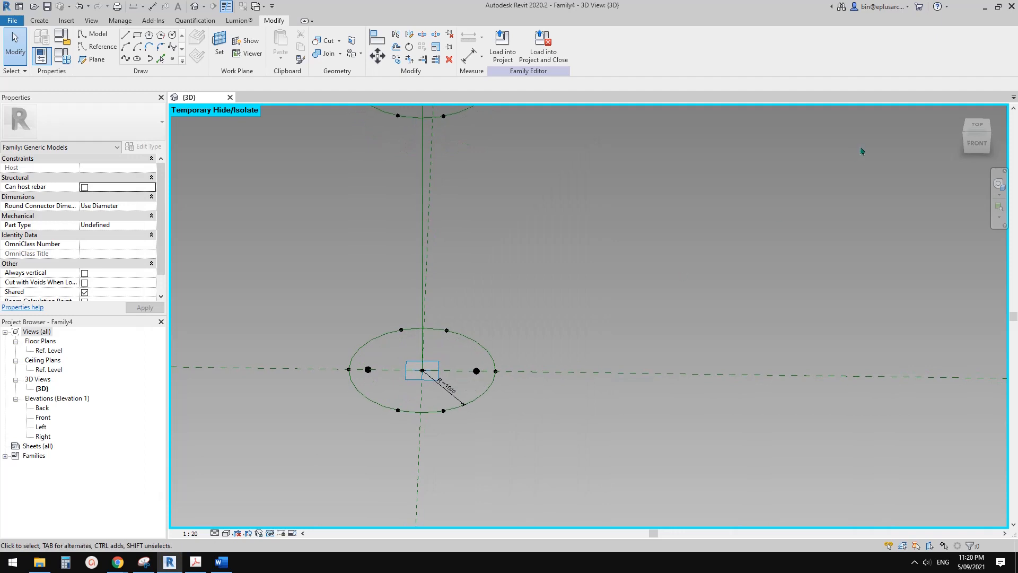
shift+middle_drag(384, 379, 395, 392)
scroll(384, 381, up, 1)
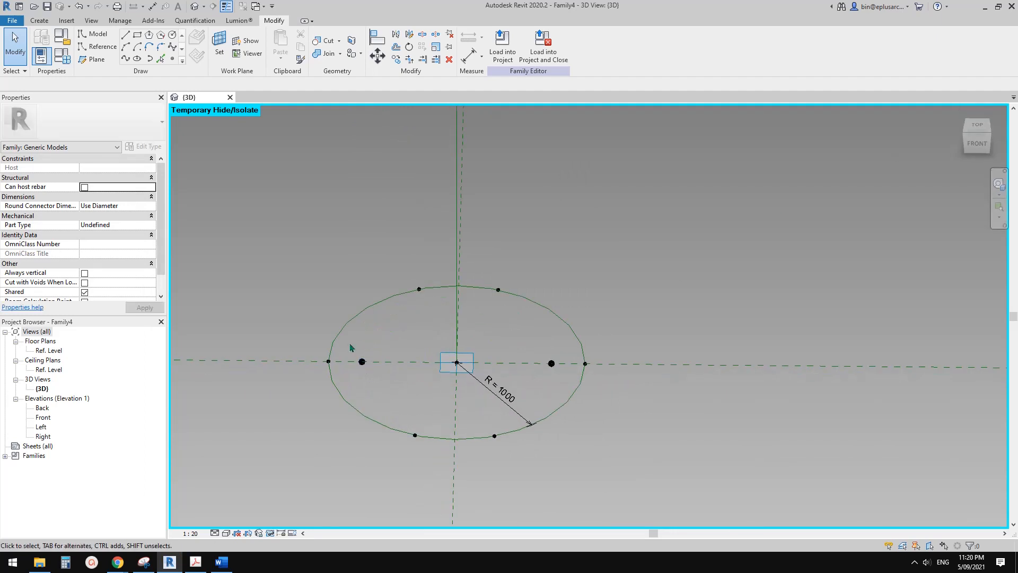
drag(350, 346, 377, 374)
middle_drag(398, 377, 450, 391)
shift+middle_drag(450, 391, 499, 393)
scroll(412, 390, up, 1)
shift+middle_drag(412, 390, 433, 393)
click(146, 217)
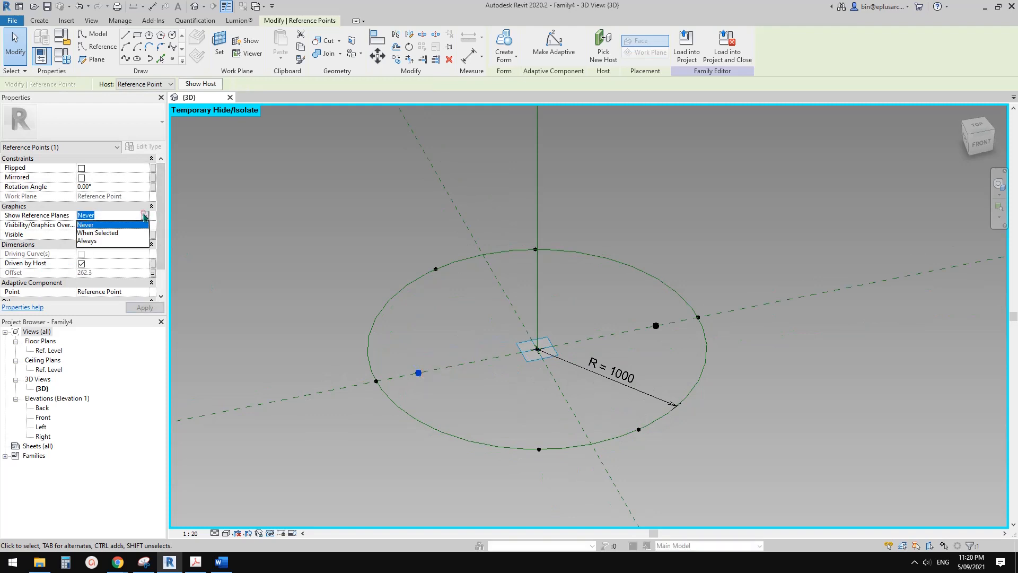
click(82, 239)
click(404, 349)
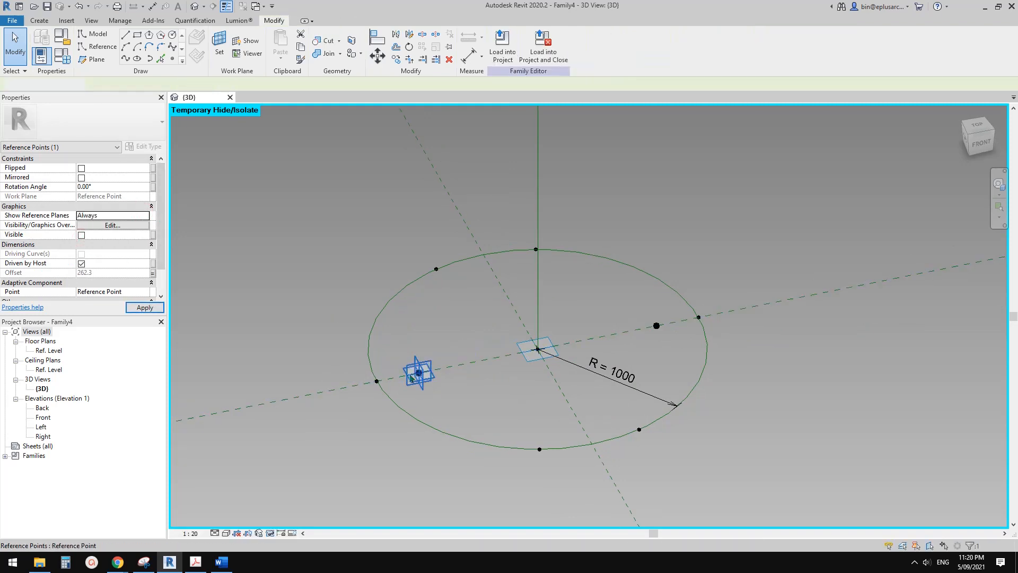
Set Show Reference Planes to Always for the right inner reference point on the lower circle's axis.
scroll(439, 375, up, 1)
middle_drag(461, 383, 522, 388)
shift+middle_drag(522, 388, 390, 350)
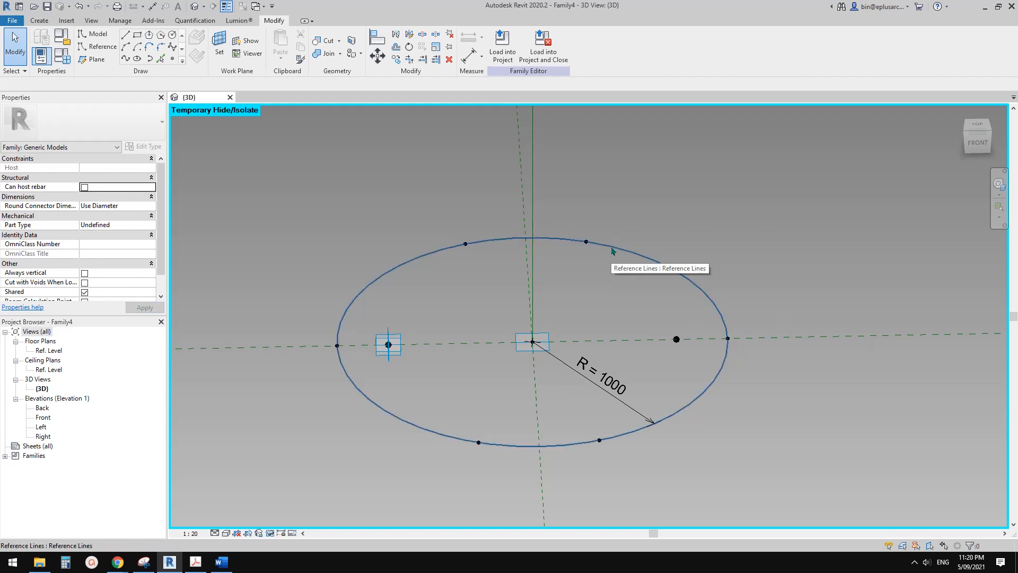
click(676, 341)
shift+middle_drag(278, 218, 212, 175)
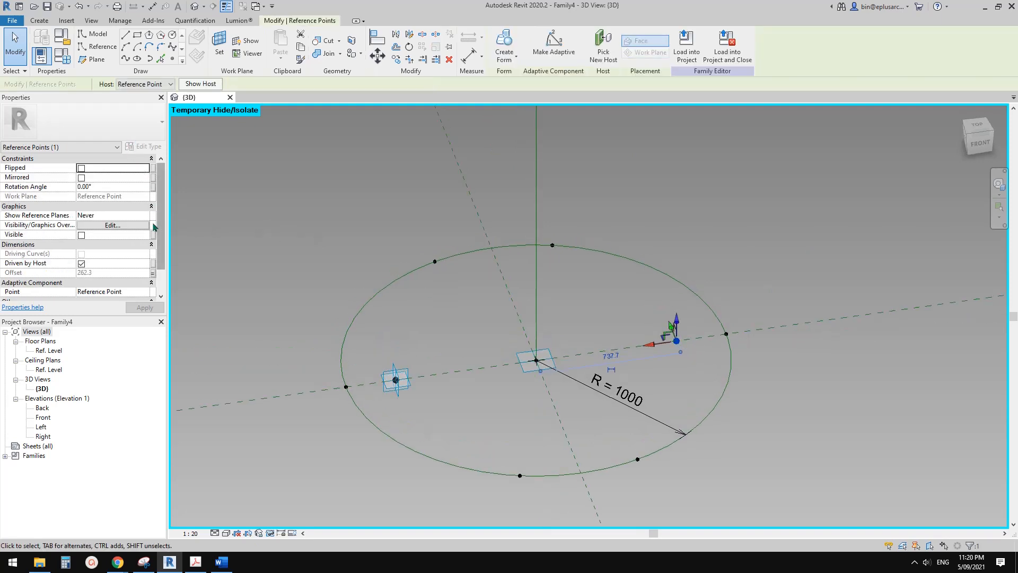
click(146, 215)
click(94, 239)
scroll(543, 244, up, 1)
shift+middle_drag(566, 277, 502, 316)
middle_drag(502, 316, 557, 267)
click(570, 296)
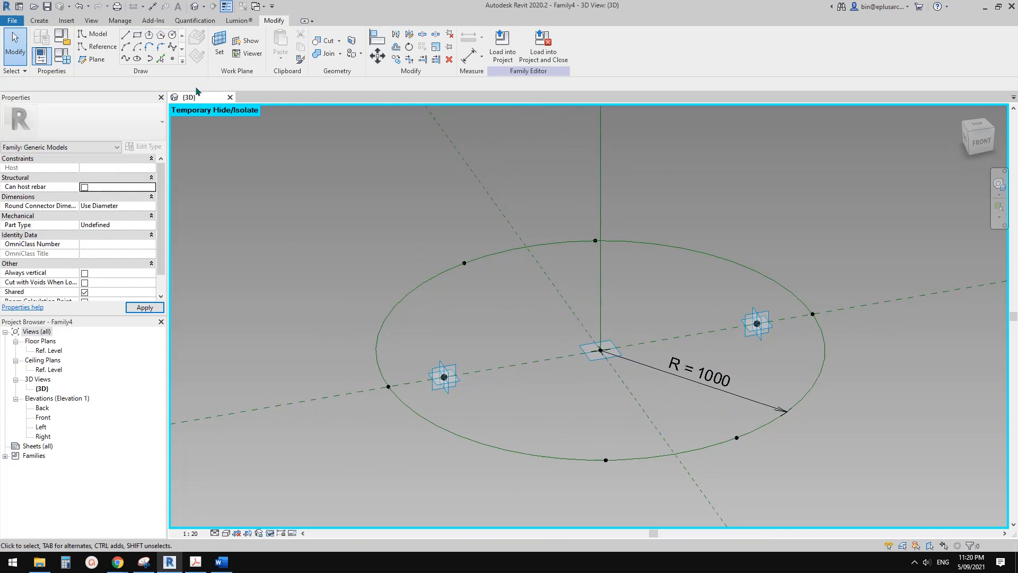
Draw a reference line about 1000 long at 145° outward from the left inner point on its vertical plane, keeping its length dimension permanent.
click(97, 46)
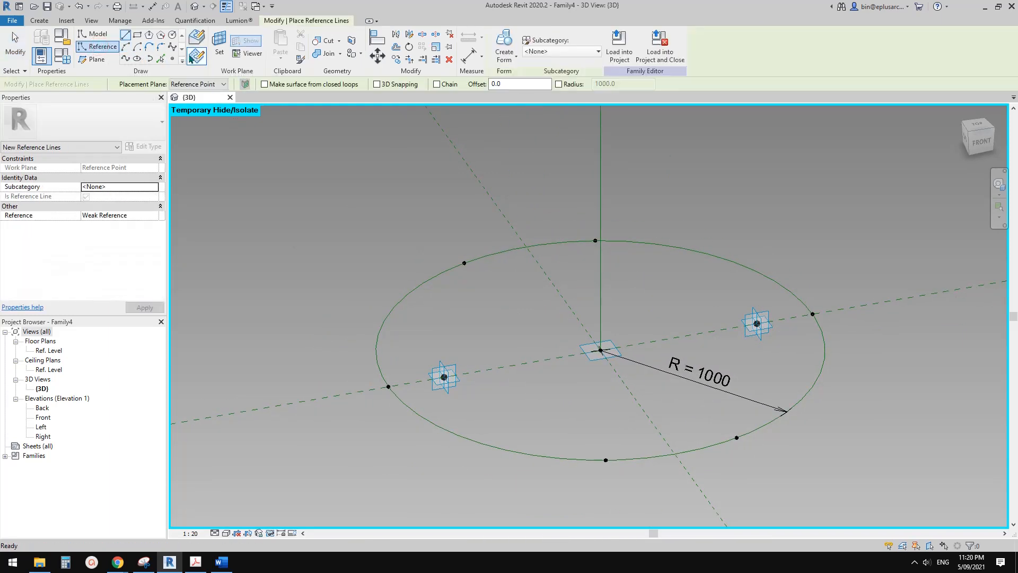
click(219, 45)
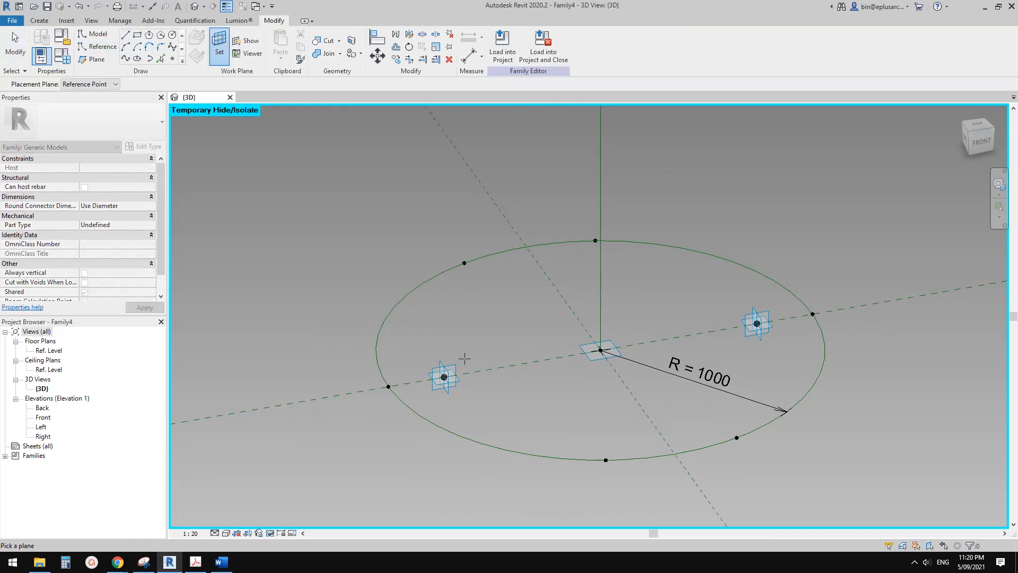
click(445, 377)
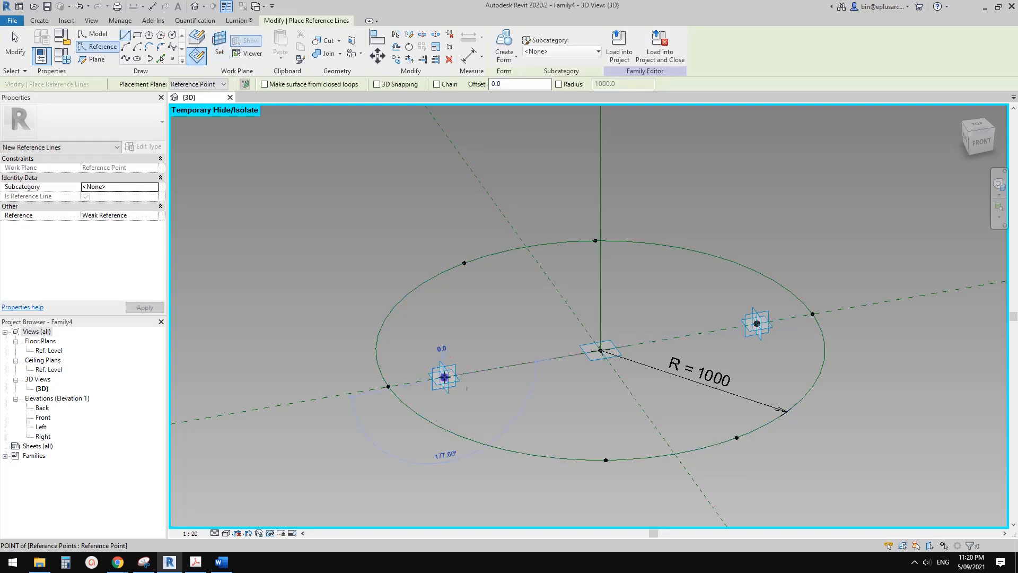
click(445, 377)
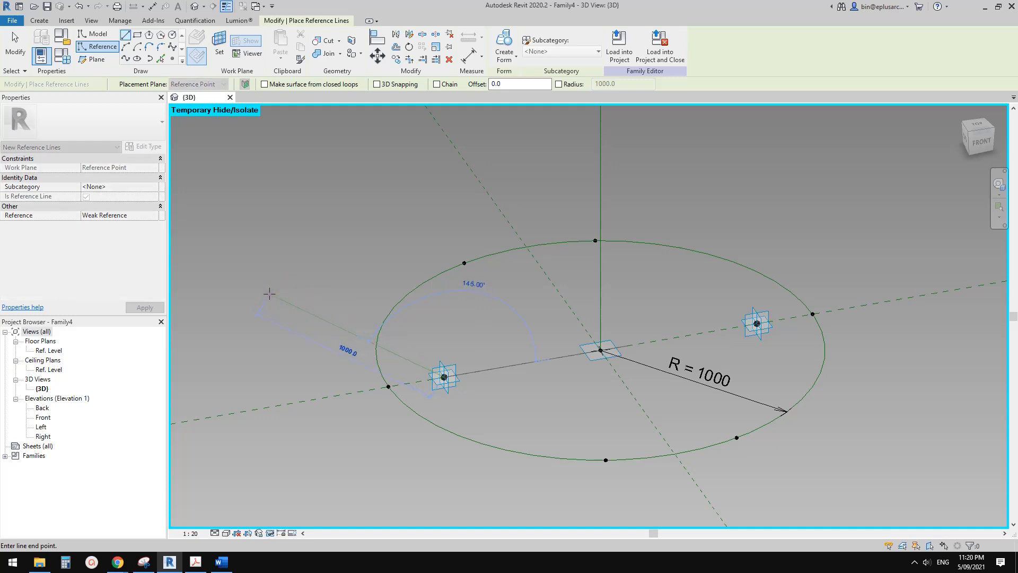
click(269, 294)
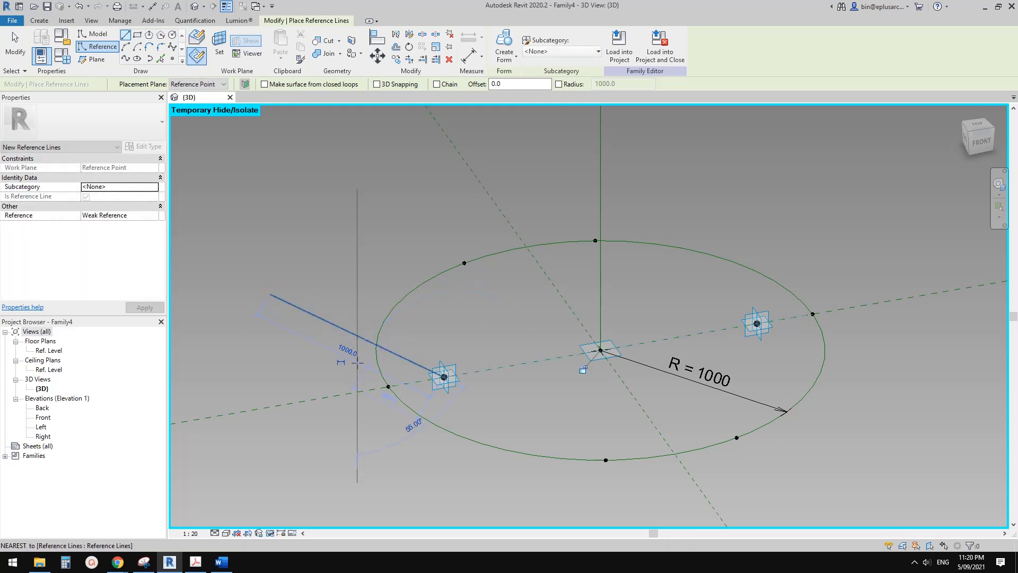
click(341, 362)
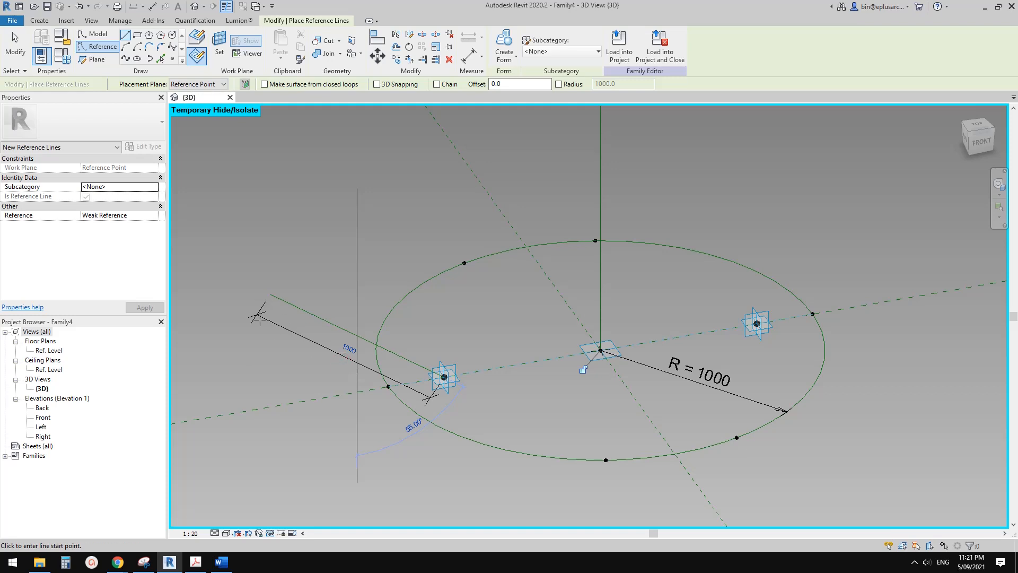
key(Escape)
key(Escape)
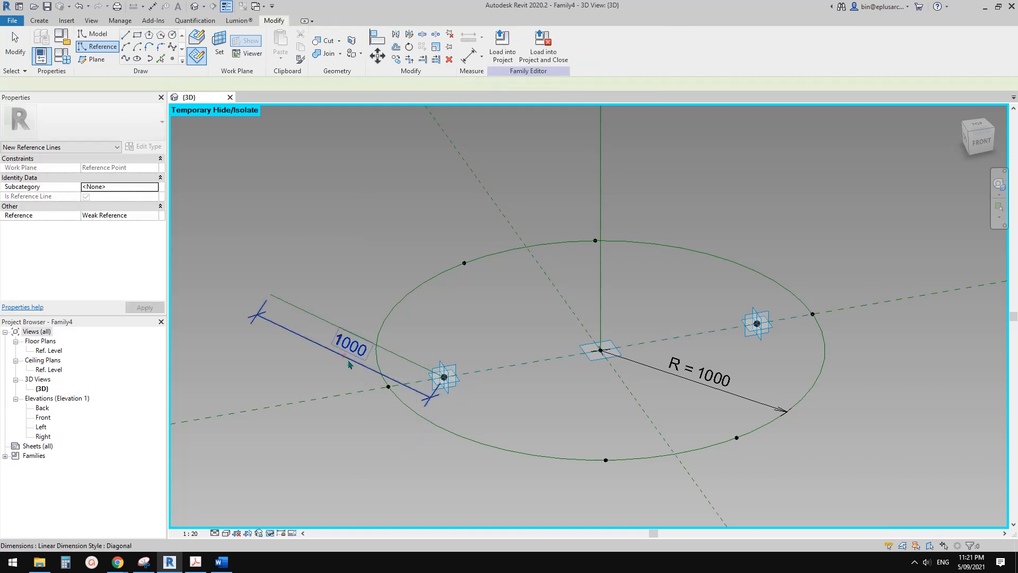
Label the slanted reference line's length dimension with the existing R parameter.
click(344, 356)
shift+middle_drag(345, 355, 356, 338)
shift+middle_drag(409, 359, 436, 376)
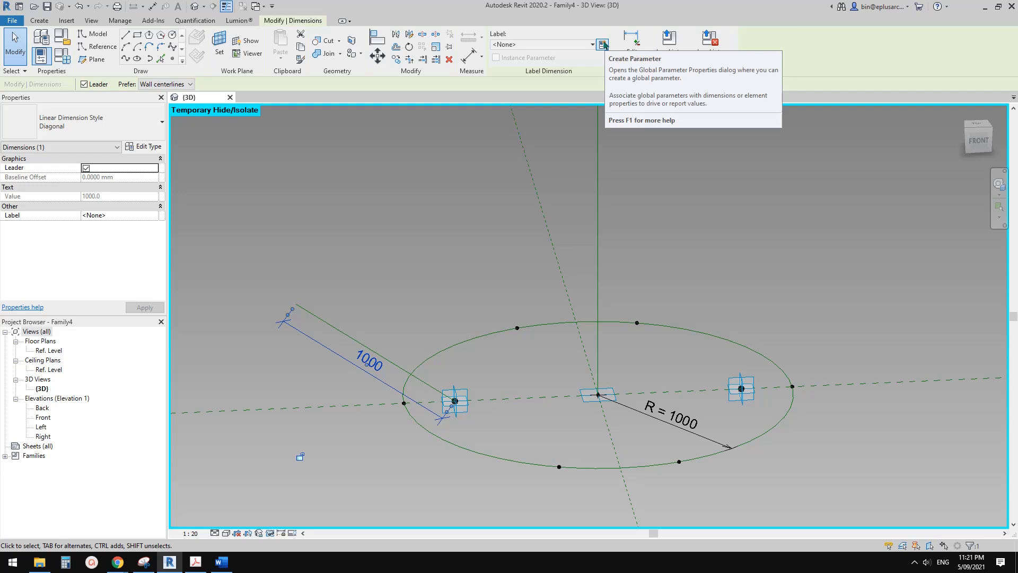
shift+middle_drag(395, 353, 409, 398)
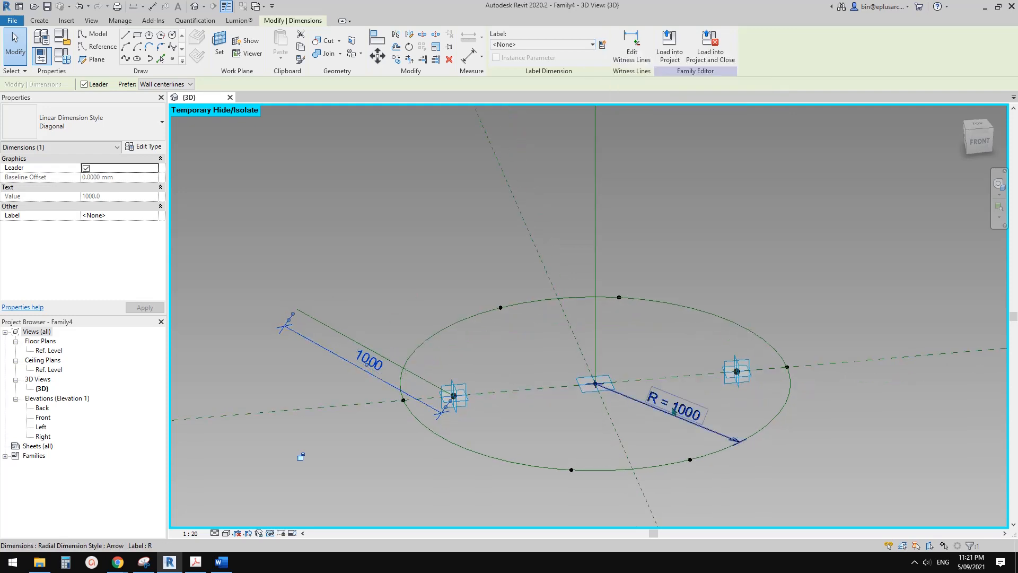
middle_drag(674, 411, 667, 423)
click(555, 42)
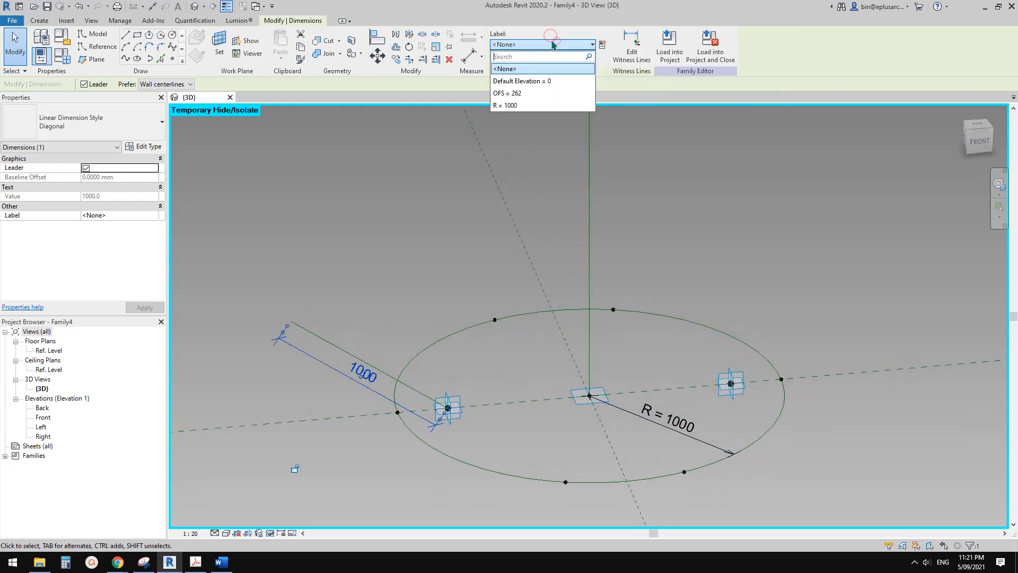
click(518, 106)
middle_drag(485, 369, 484, 346)
click(424, 348)
Create an instance family parameter L for the slanted reference line's length dimension.
click(371, 360)
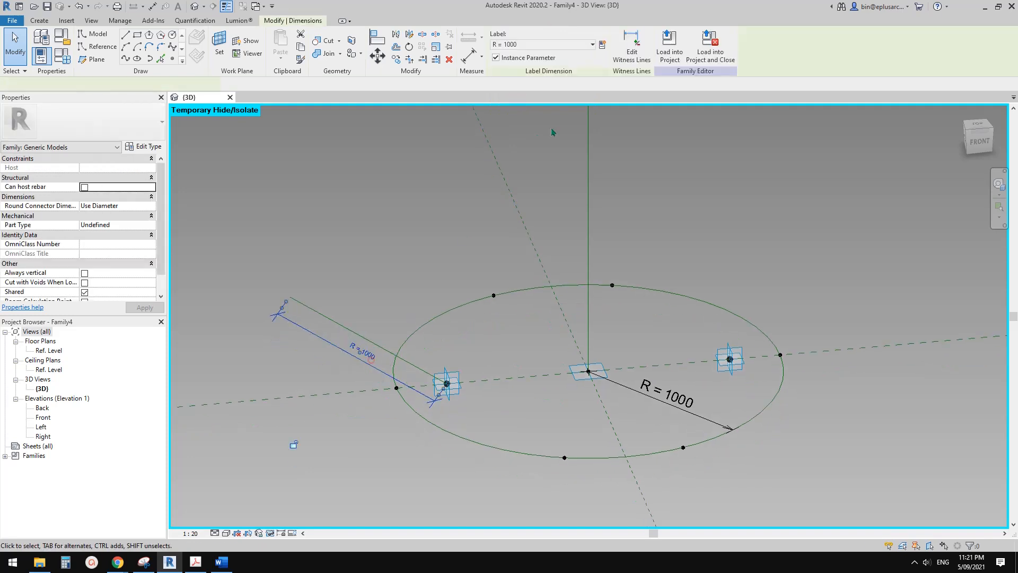
click(602, 44)
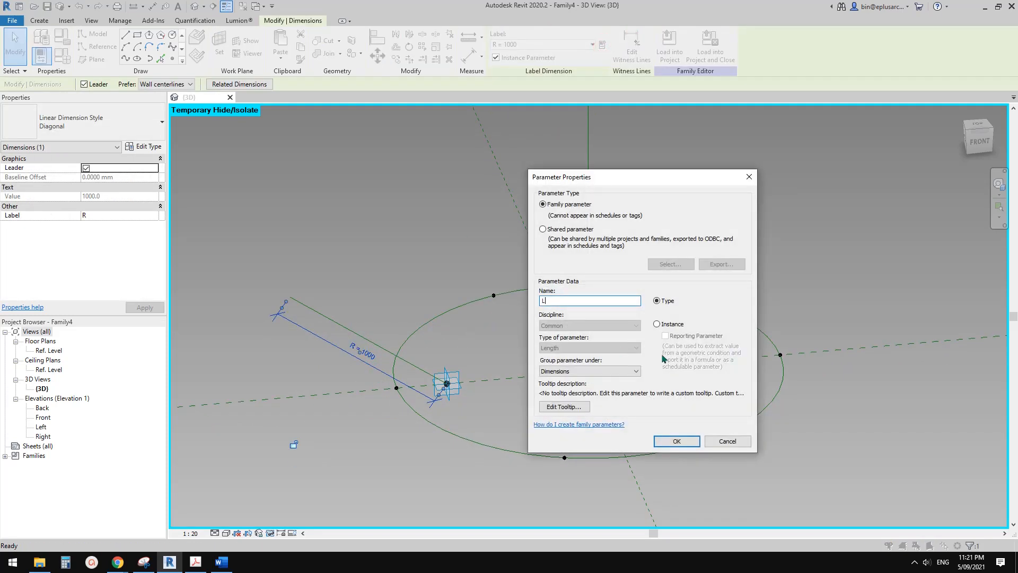
click(657, 324)
click(676, 441)
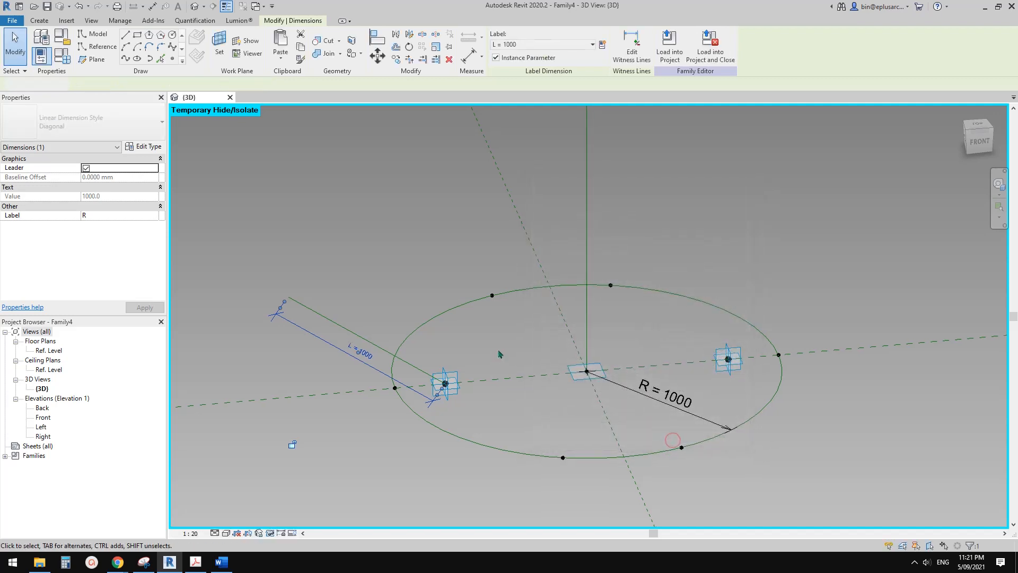
click(490, 367)
Set the work plane to the left inner reference point's vertical plane that contains the slanted line.
middle_drag(490, 367, 490, 353)
middle_click(490, 353)
scroll(575, 375, up, 8)
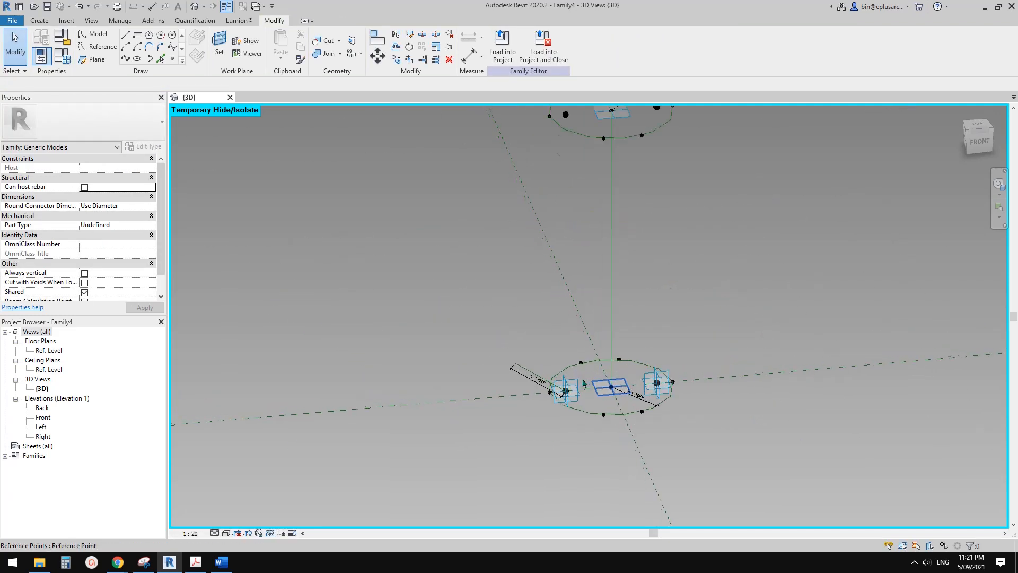
scroll(540, 404, up, 1)
shift+middle_drag(540, 404, 552, 316)
scroll(552, 376, up, 2)
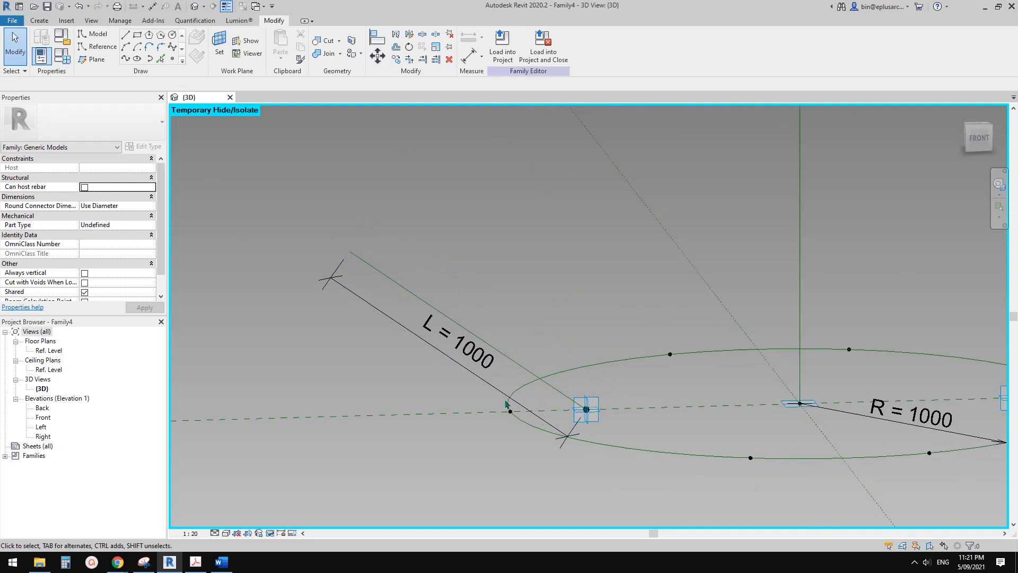
middle_drag(554, 411, 542, 411)
scroll(543, 411, down, 1)
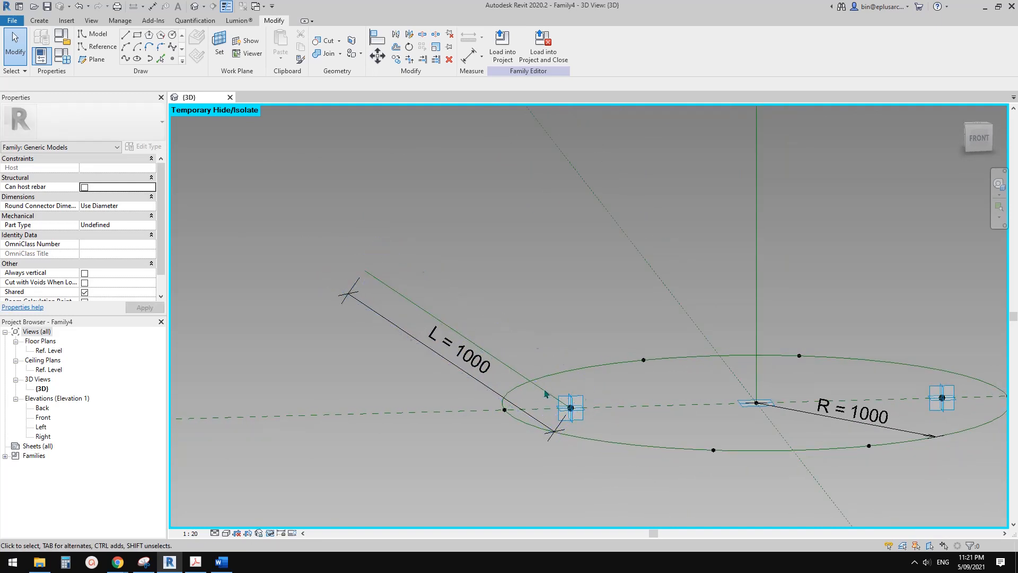
scroll(511, 387, down, 1)
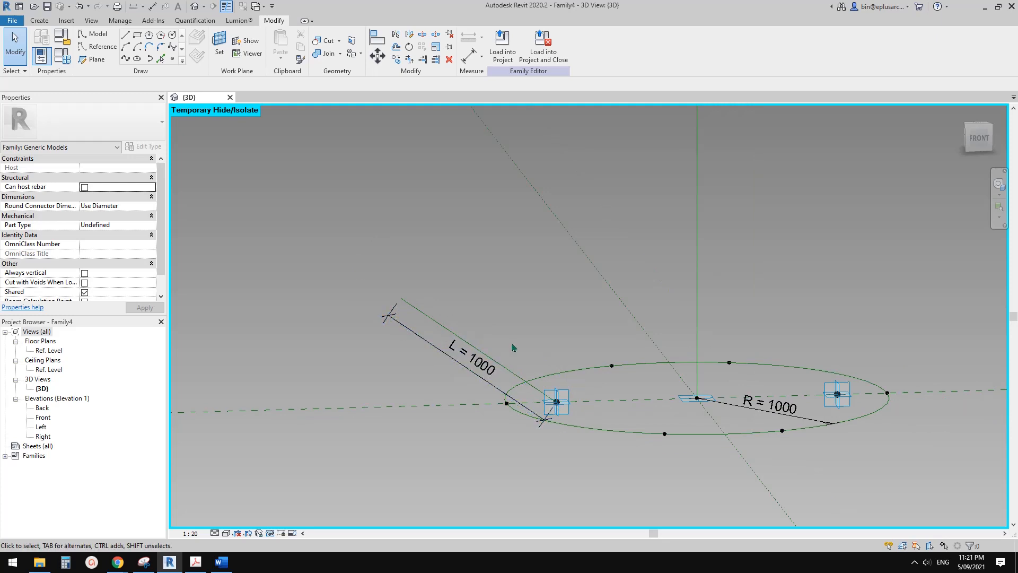
middle_drag(513, 378, 488, 432)
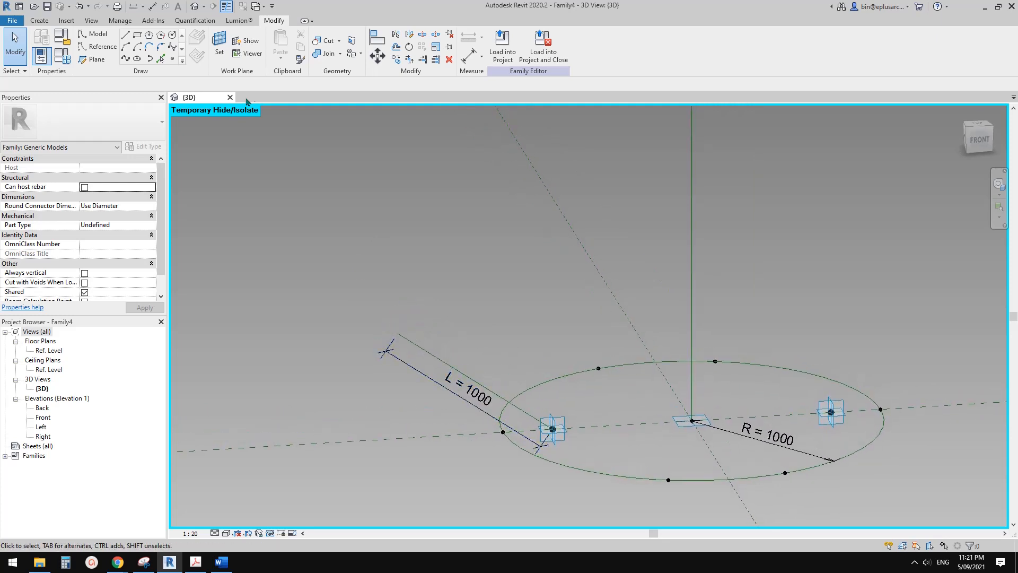
click(219, 45)
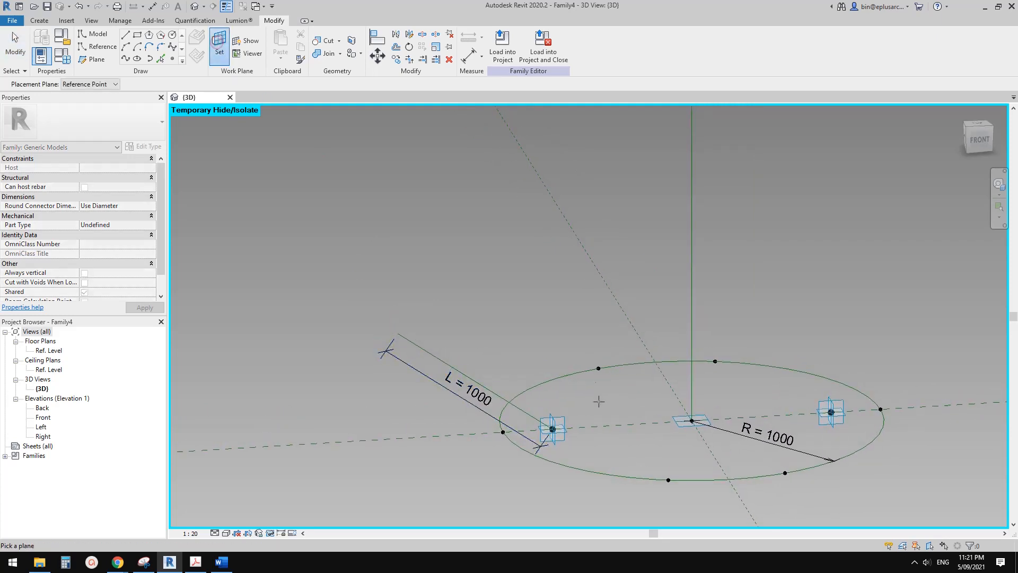
click(562, 417)
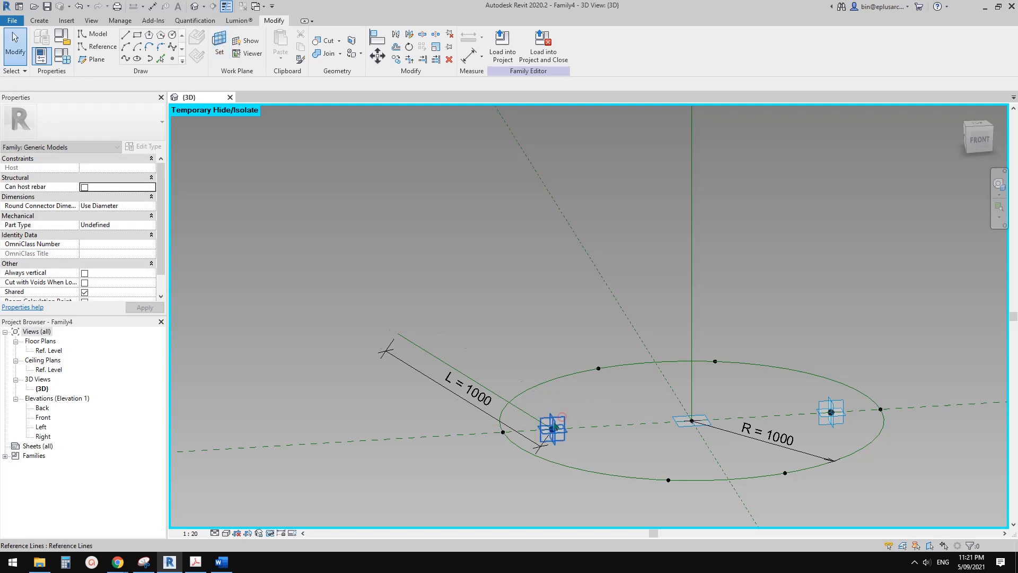
Add an angular dimension between the slanted reference line and the left inner point's horizontal reference plane.
scroll(522, 378, up, 1)
key(d)
key(i)
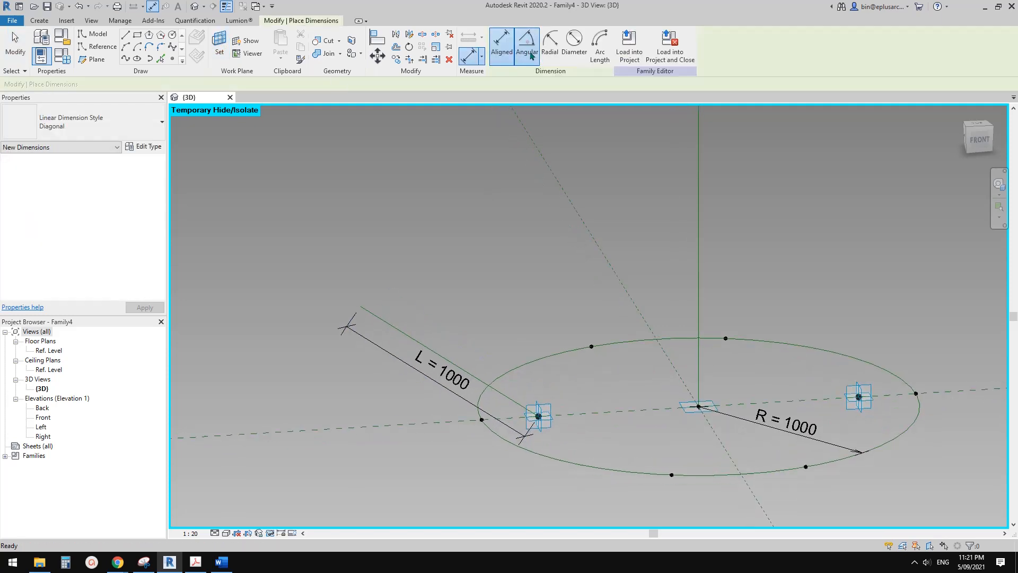
click(530, 45)
click(500, 391)
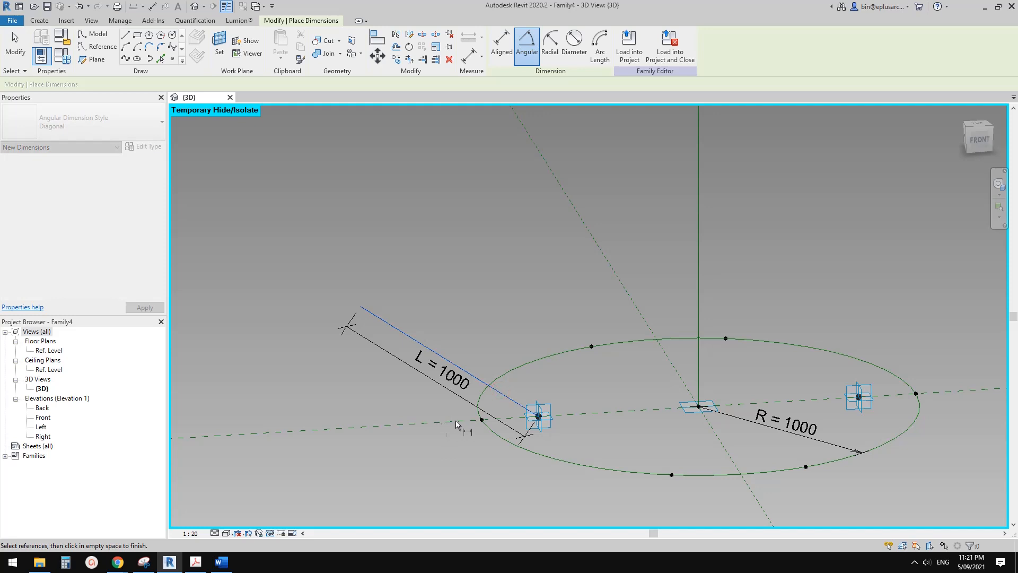
click(528, 422)
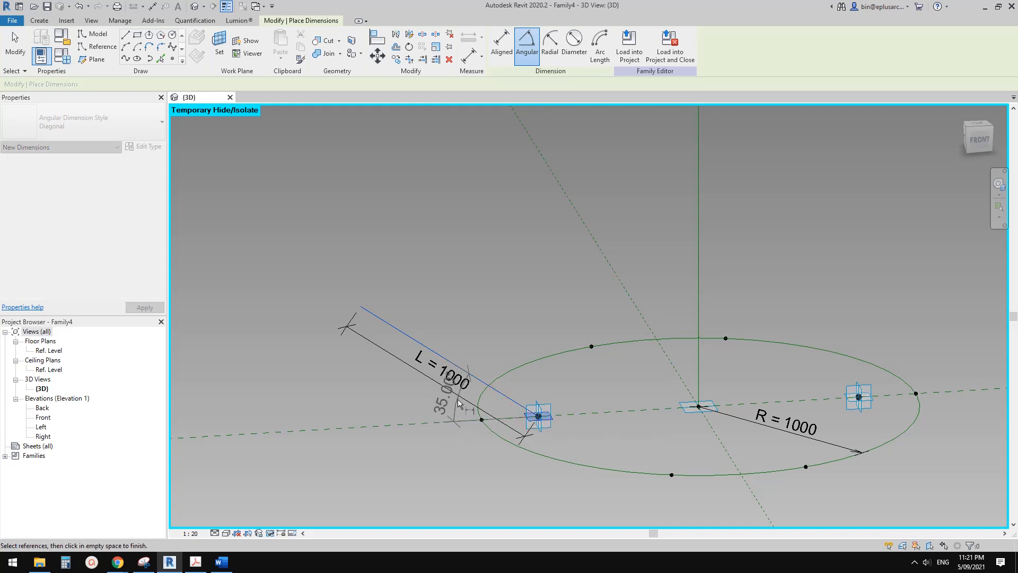
scroll(457, 407, up, 2)
click(522, 417)
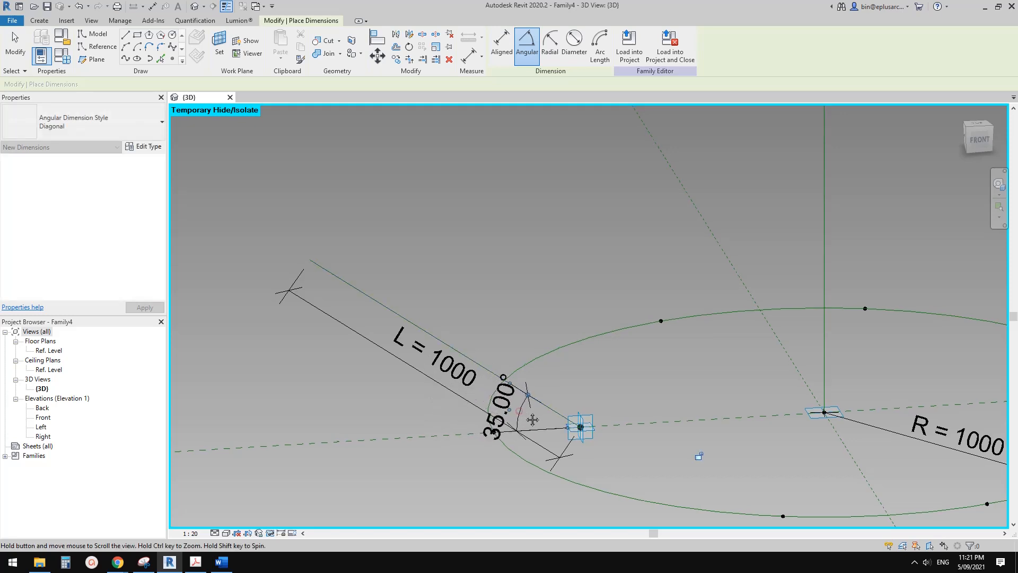
key(Escape)
key(Escape)
Create an instance family parameter A and assign it to the slanted line's angular dimension.
middle_drag(532, 419, 524, 397)
click(519, 411)
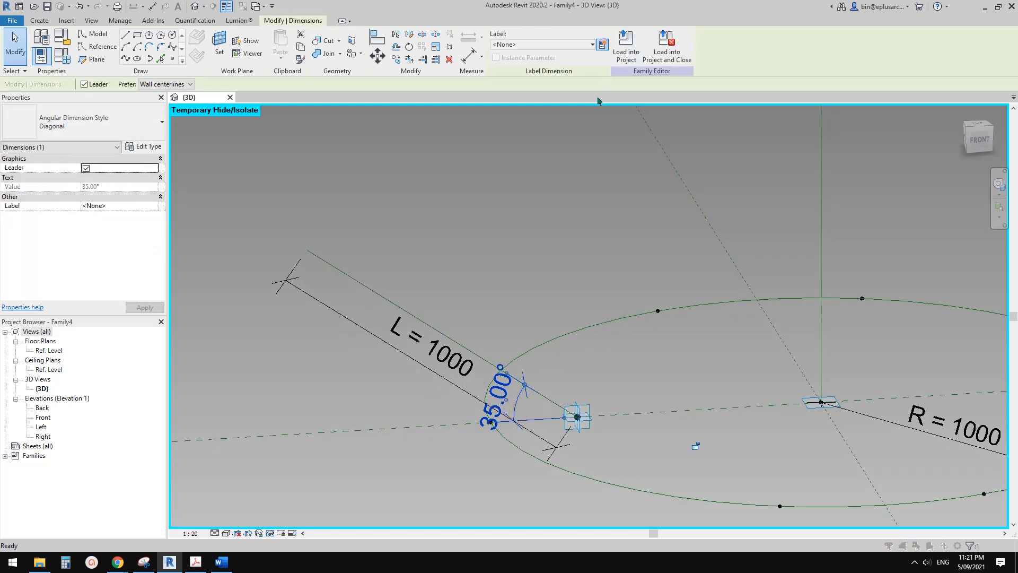
click(602, 44)
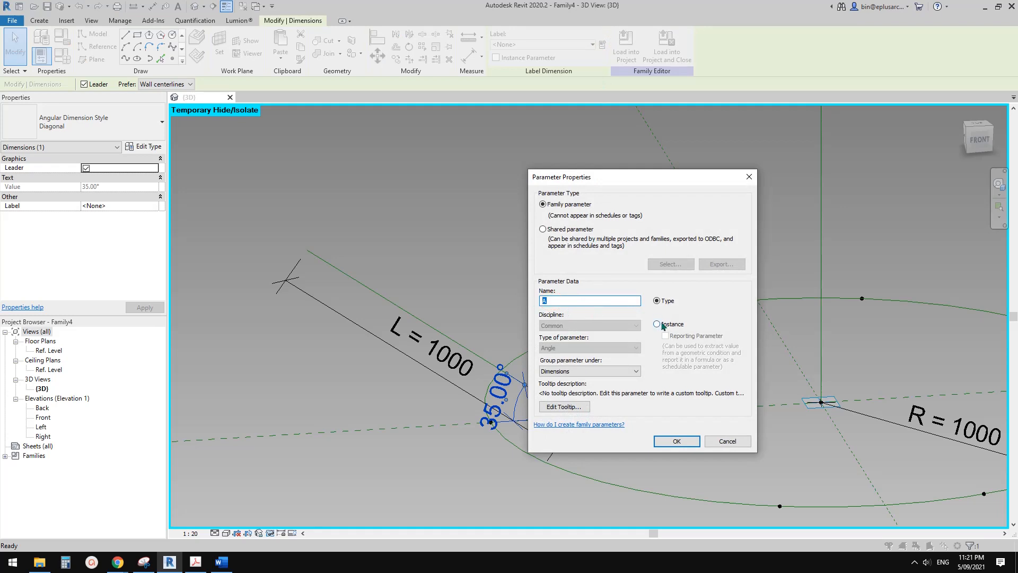
click(659, 325)
click(676, 441)
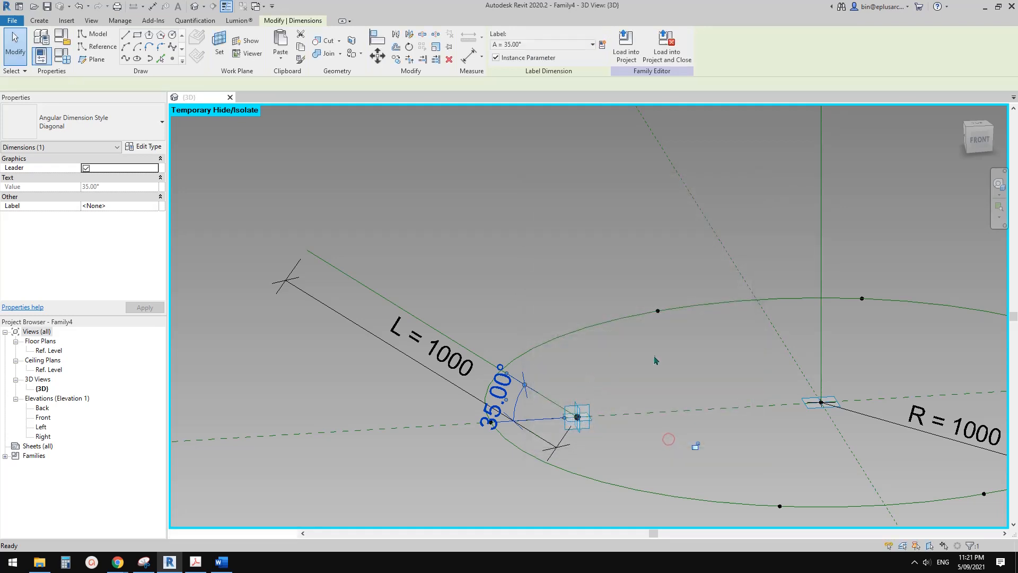
Flex the R parameter in the family types by applying 1200, and return it to 1000.
scroll(657, 359, down, 4)
scroll(588, 334, up, 1)
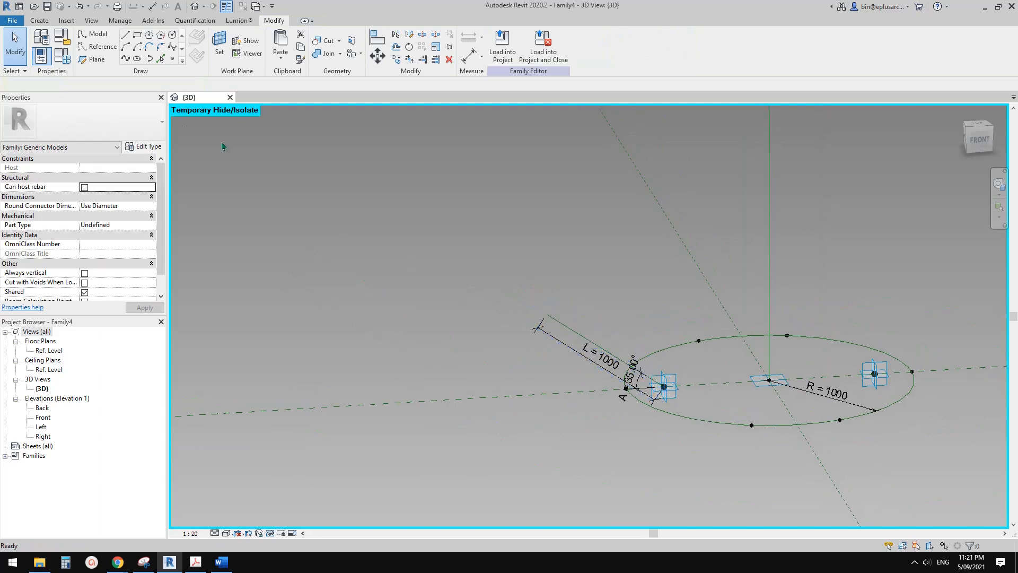
click(61, 63)
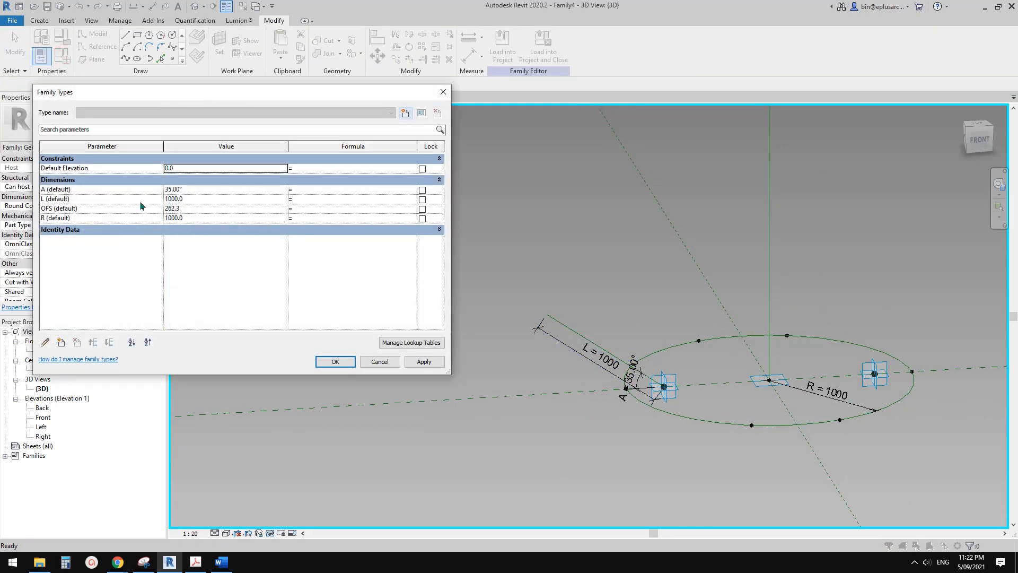
click(205, 218)
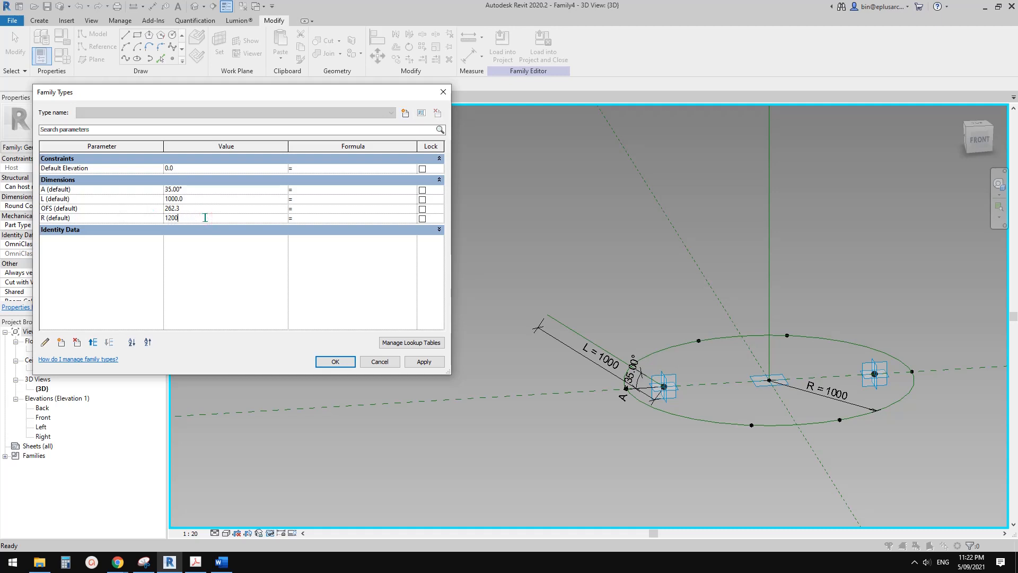
click(424, 361)
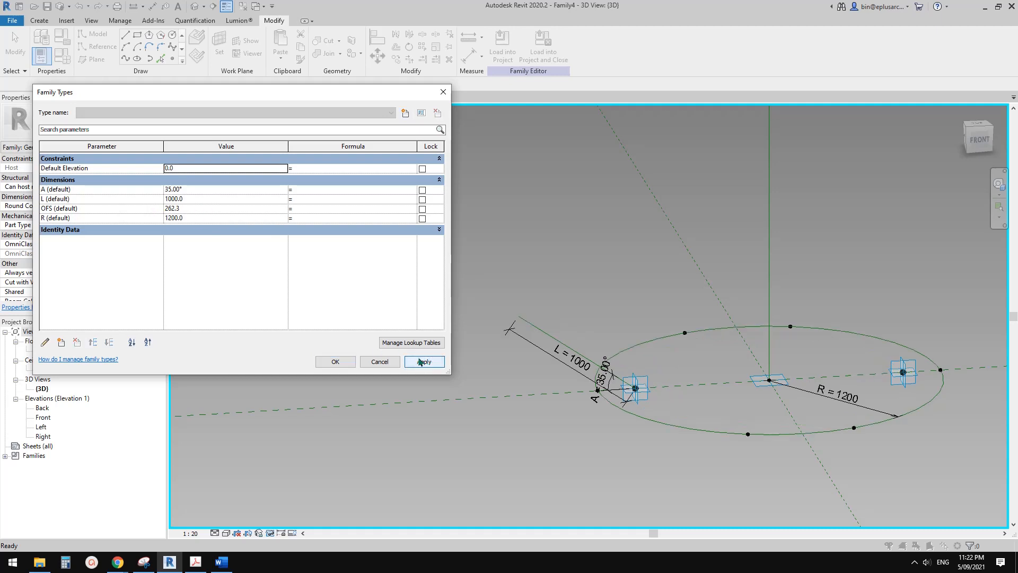
click(215, 218)
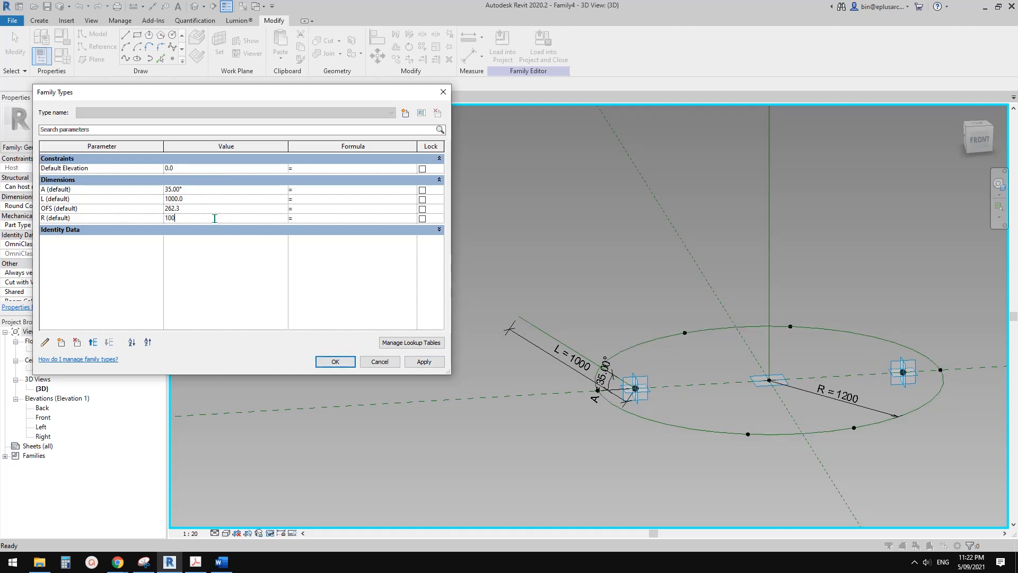
click(423, 365)
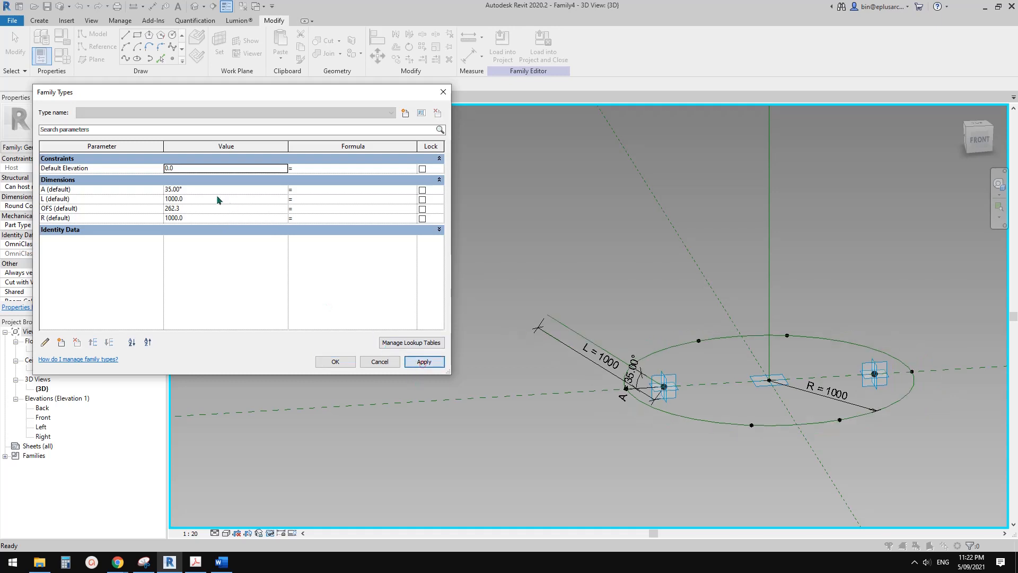
Set the OFS parameter to 300 and the L parameter to 1200, applying each value.
click(198, 208)
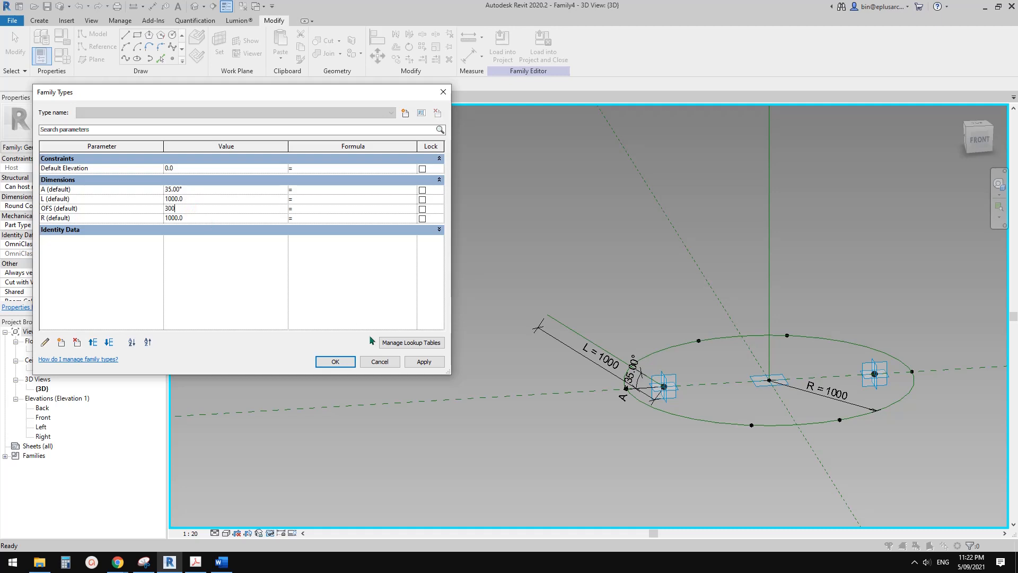
click(422, 362)
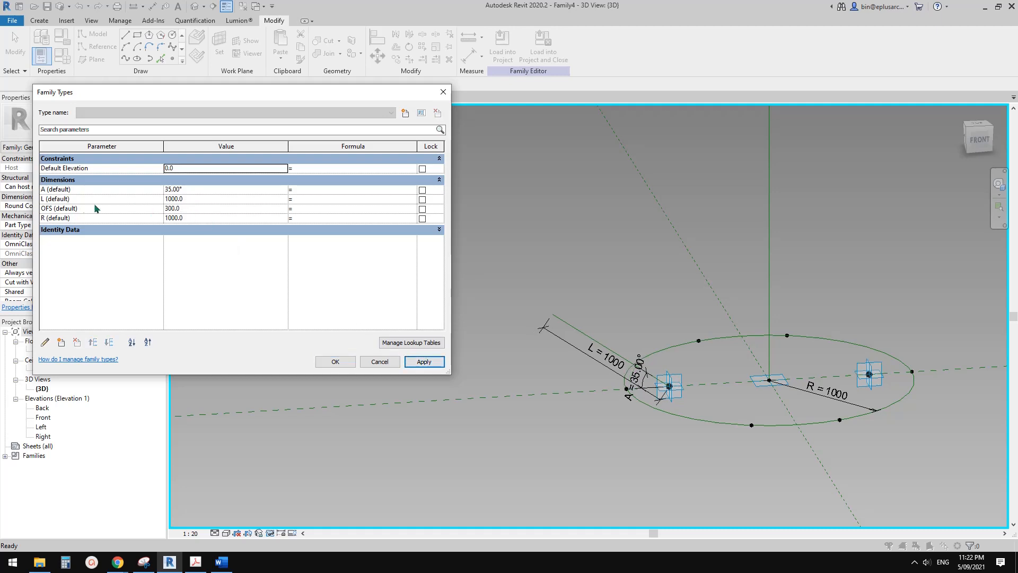
click(201, 199)
text(120)
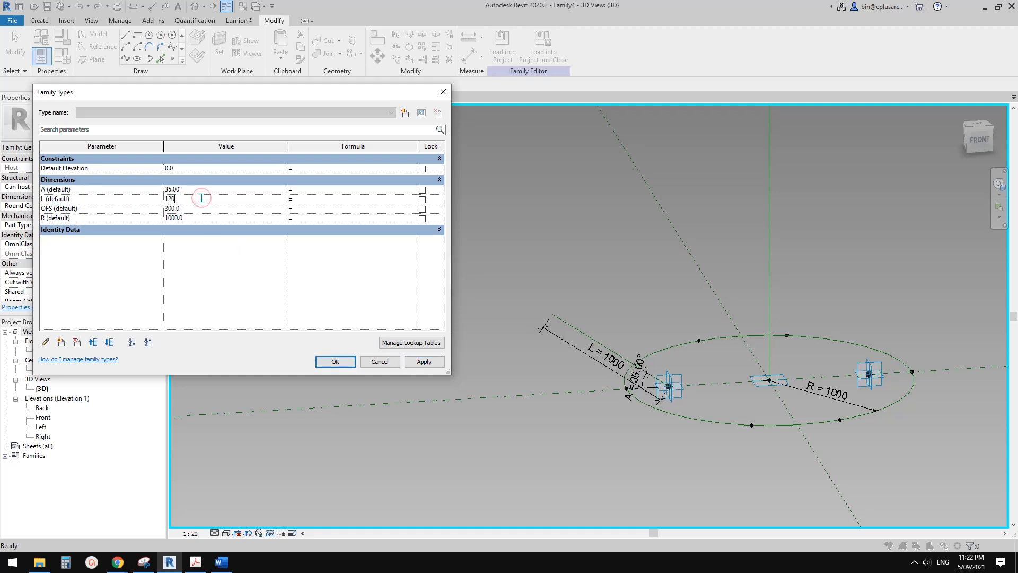
click(428, 362)
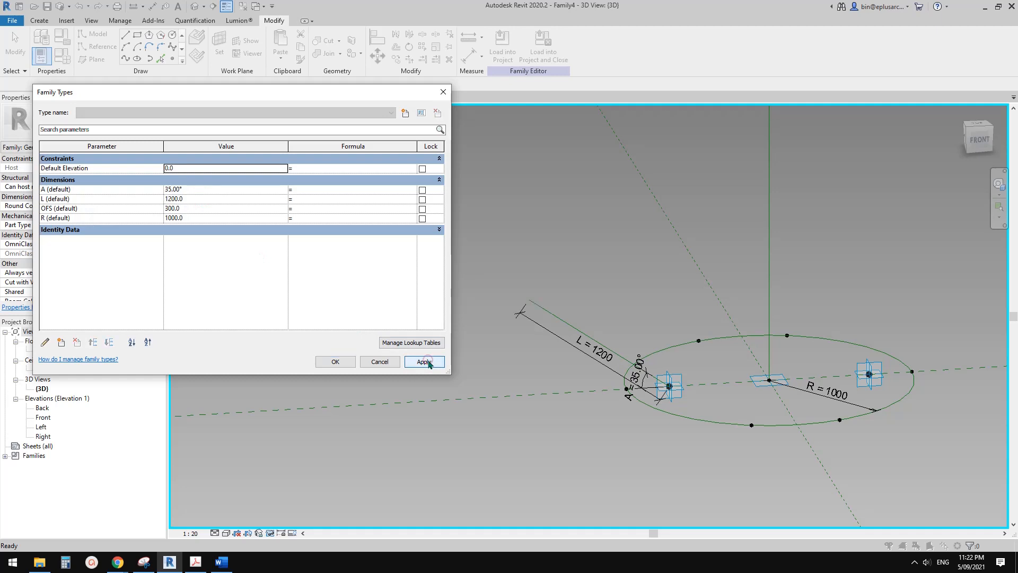
Set L to 1000 and A to 45°, removing the unsatisfied constraints to accept the values.
click(226, 199)
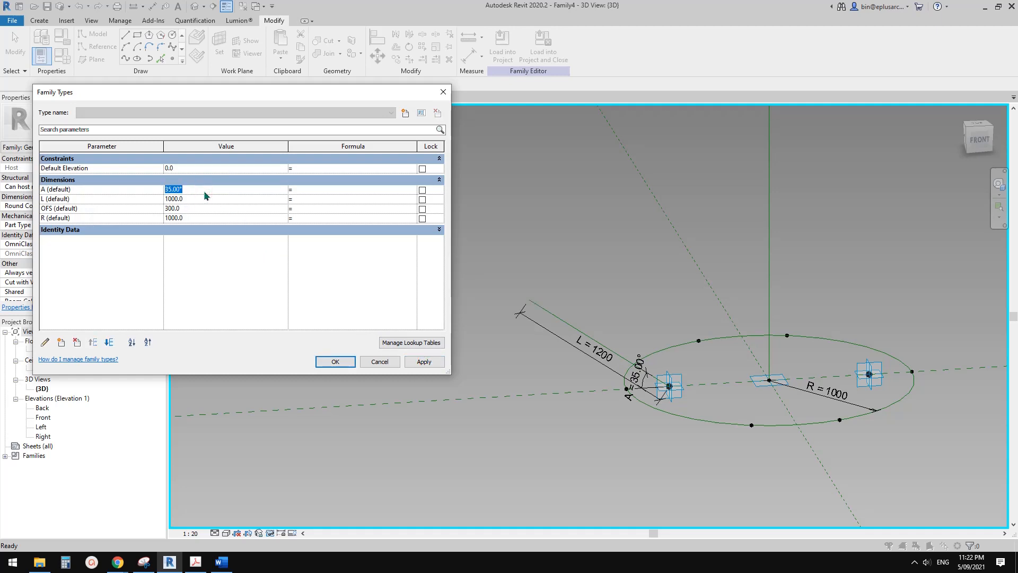
click(425, 362)
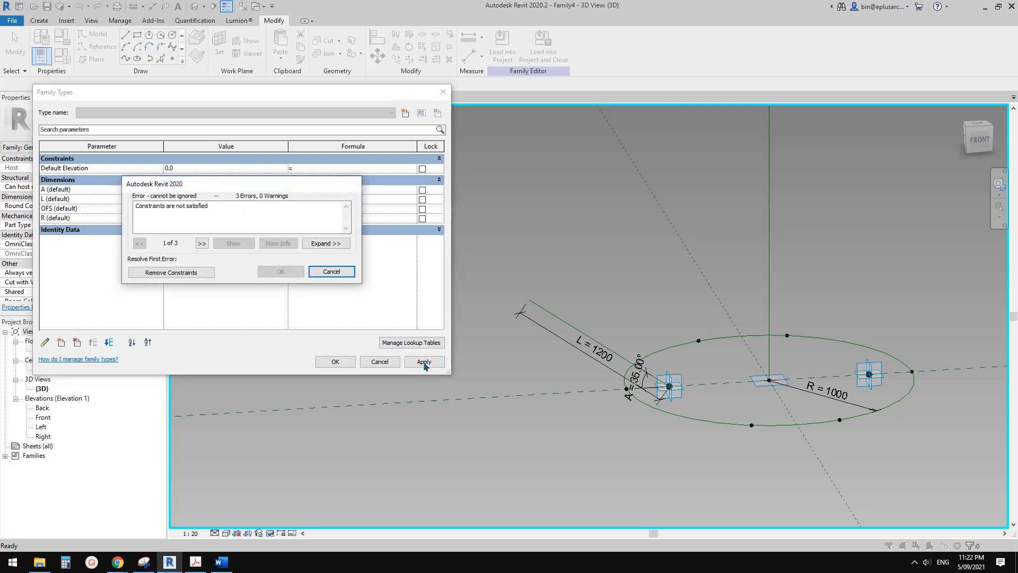
click(171, 272)
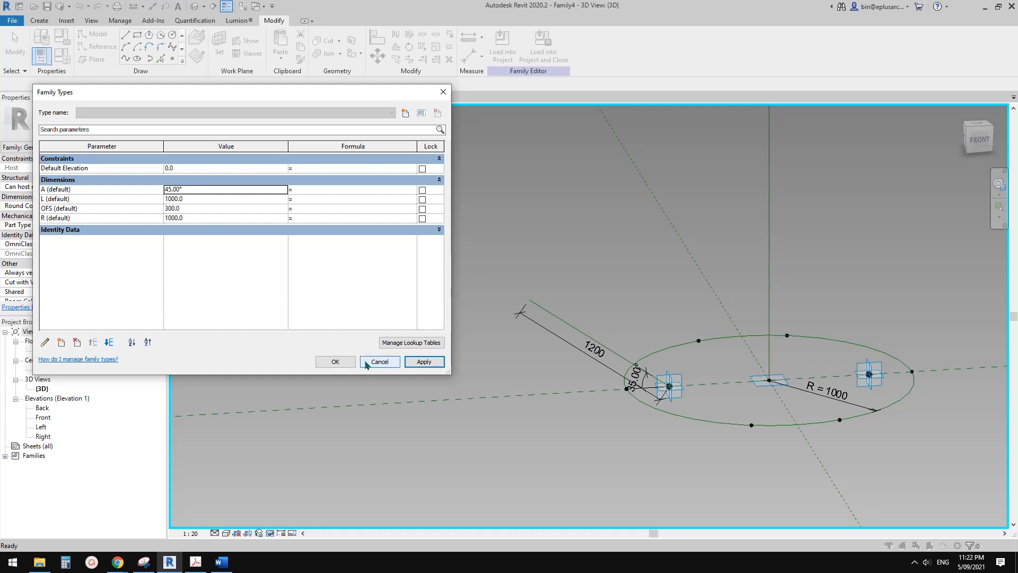
click(337, 362)
Reassign parameter A as the label of the slanted reference line's angular dimension.
scroll(643, 379, up, 6)
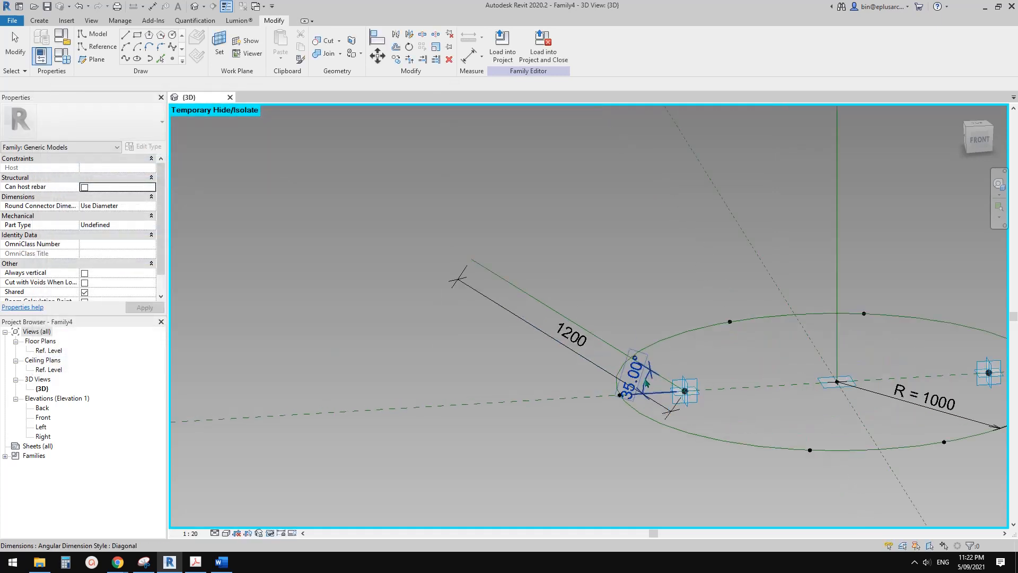
click(643, 380)
scroll(644, 379, down, 5)
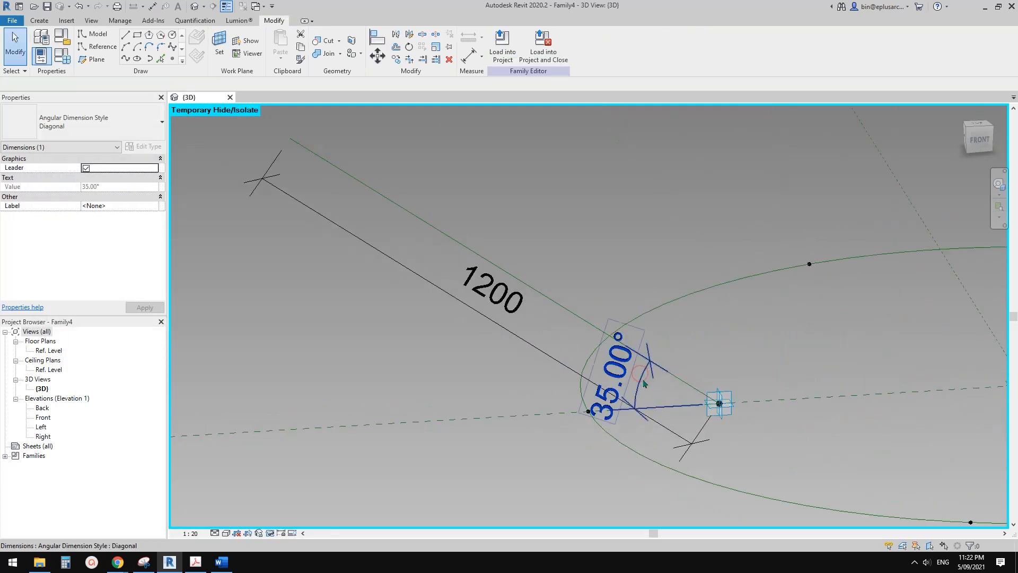
scroll(590, 379, up, 3)
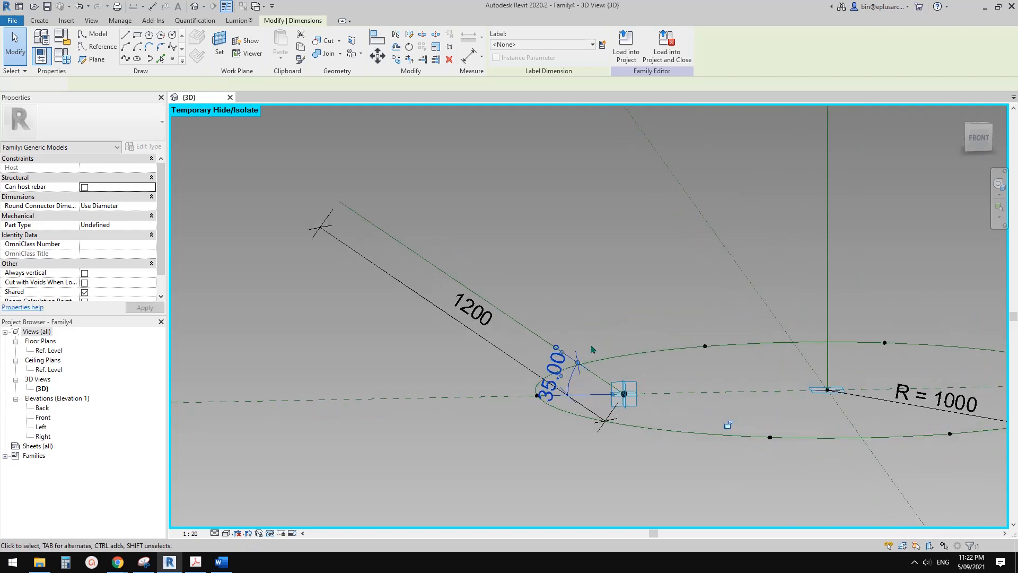
key(Escape)
click(569, 381)
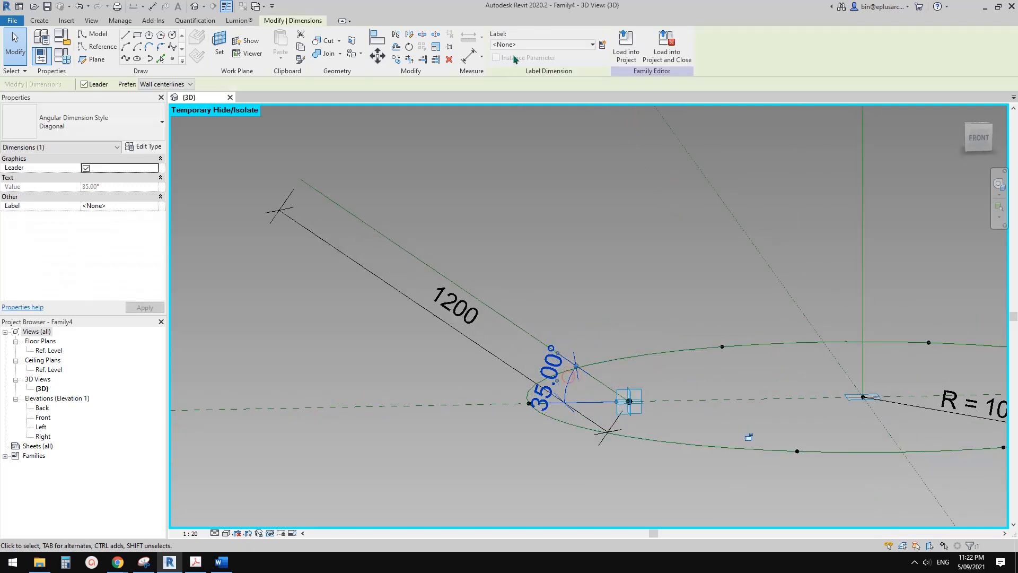
click(530, 44)
click(525, 76)
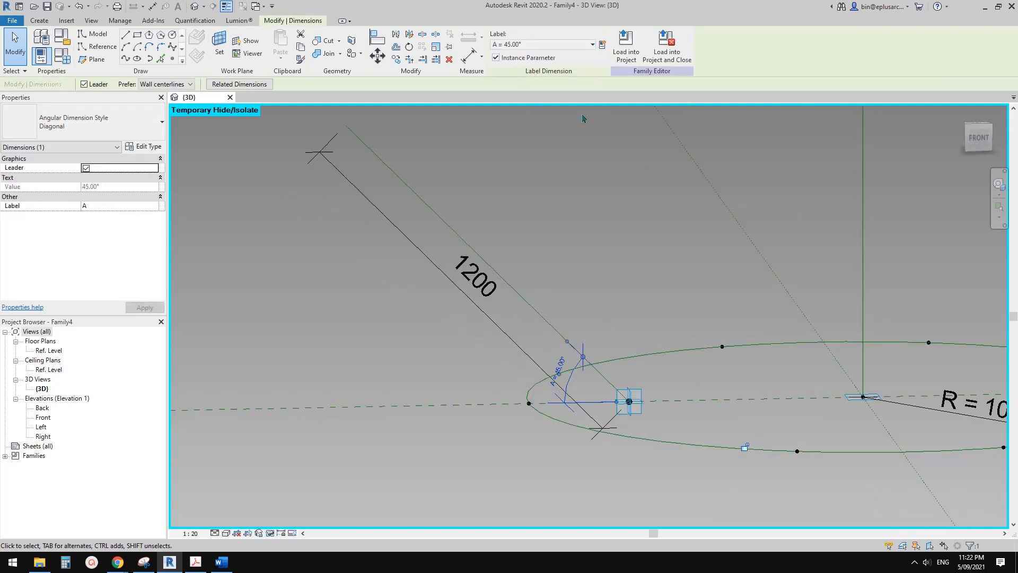
click(581, 119)
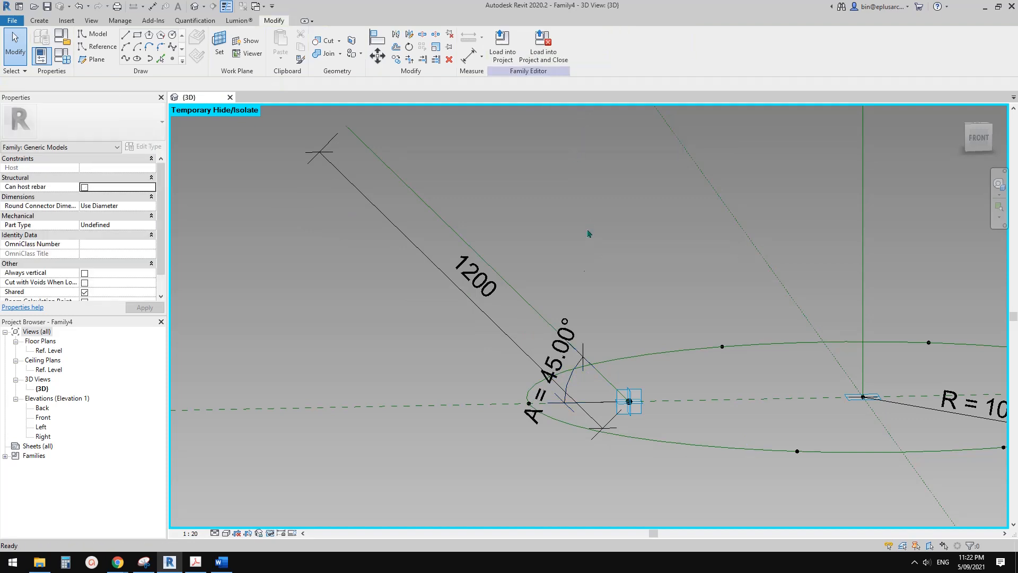
Flex the A parameter in the family types by applying 35°, and return it to 45°.
shift+middle_drag(580, 366, 646, 371)
scroll(550, 336, down, 1)
click(65, 61)
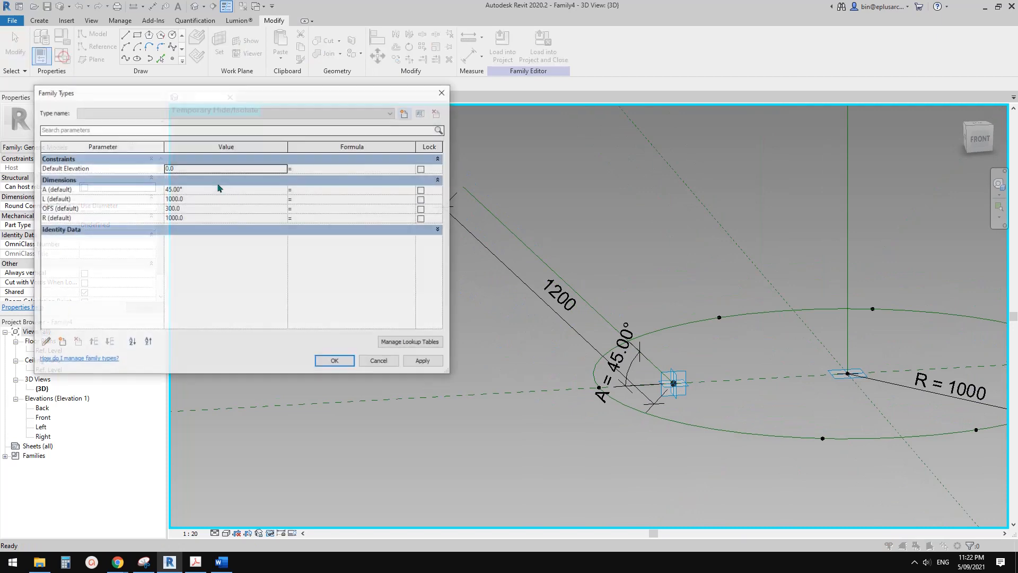
click(202, 188)
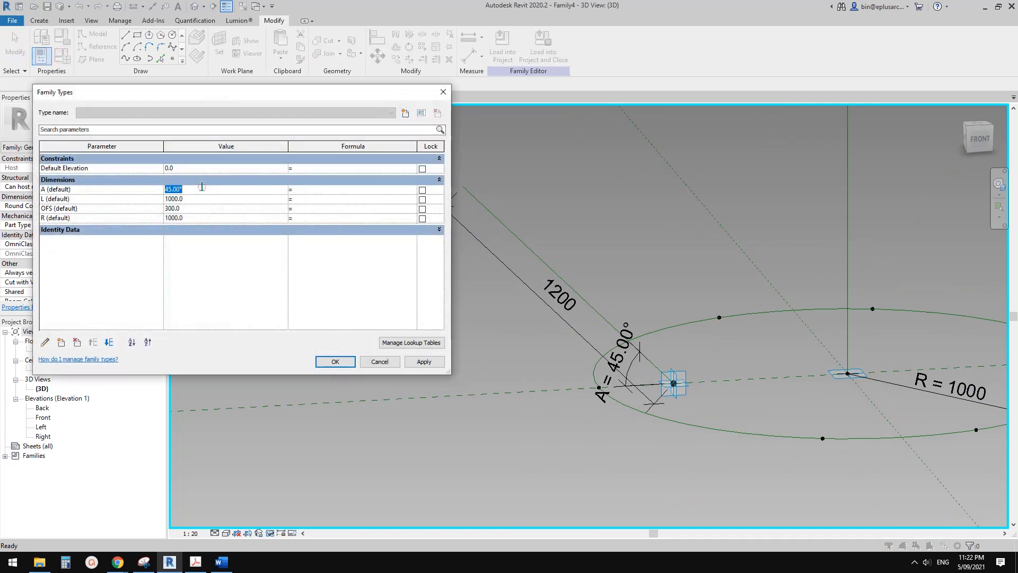
click(416, 363)
click(207, 191)
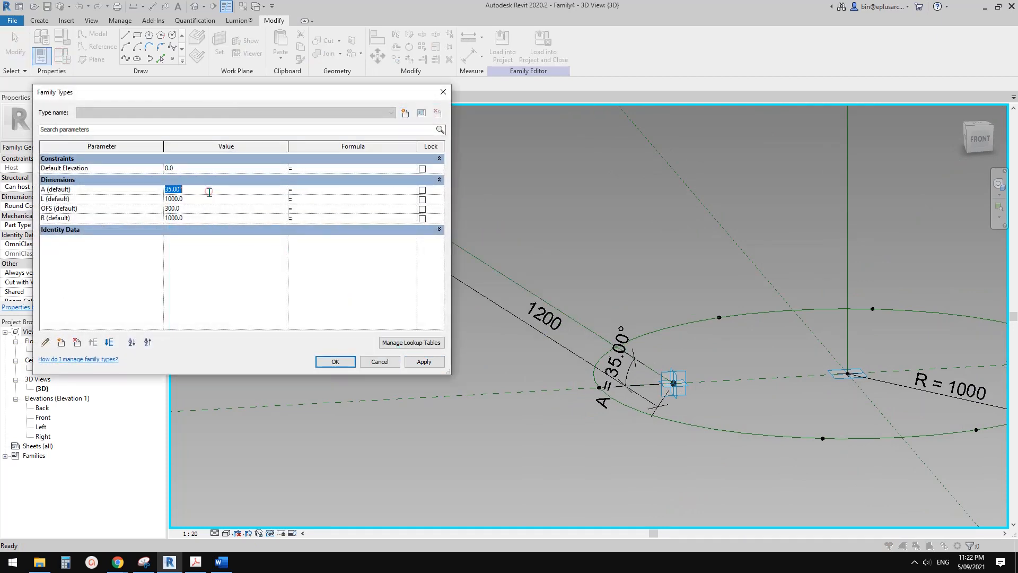
click(422, 361)
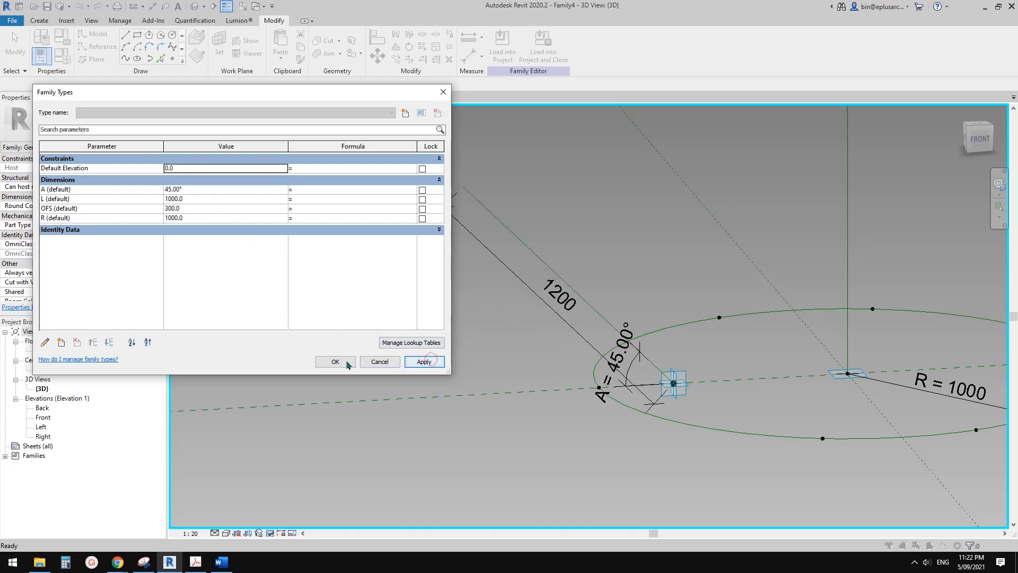
click(335, 361)
scroll(646, 292, down, 2)
shift+middle_drag(653, 321, 625, 366)
scroll(672, 374, up, 1)
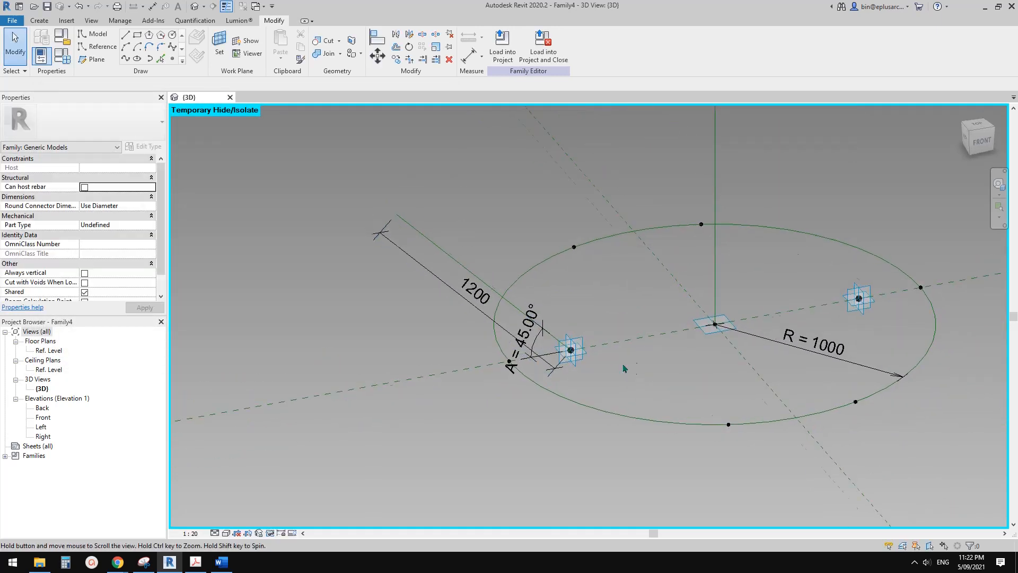
scroll(625, 364, down, 1)
middle_drag(712, 402, 625, 376)
scroll(617, 370, up, 1)
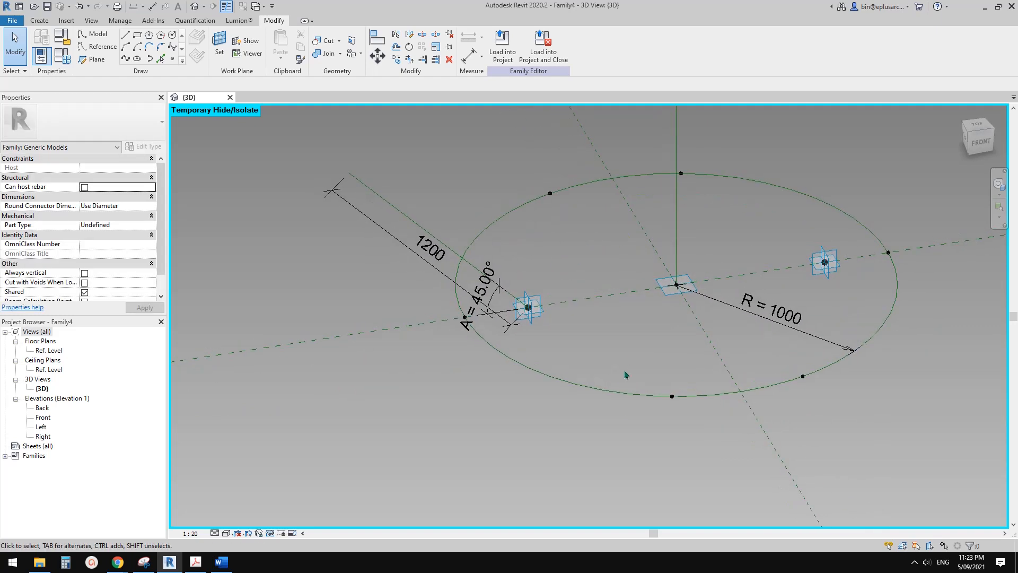
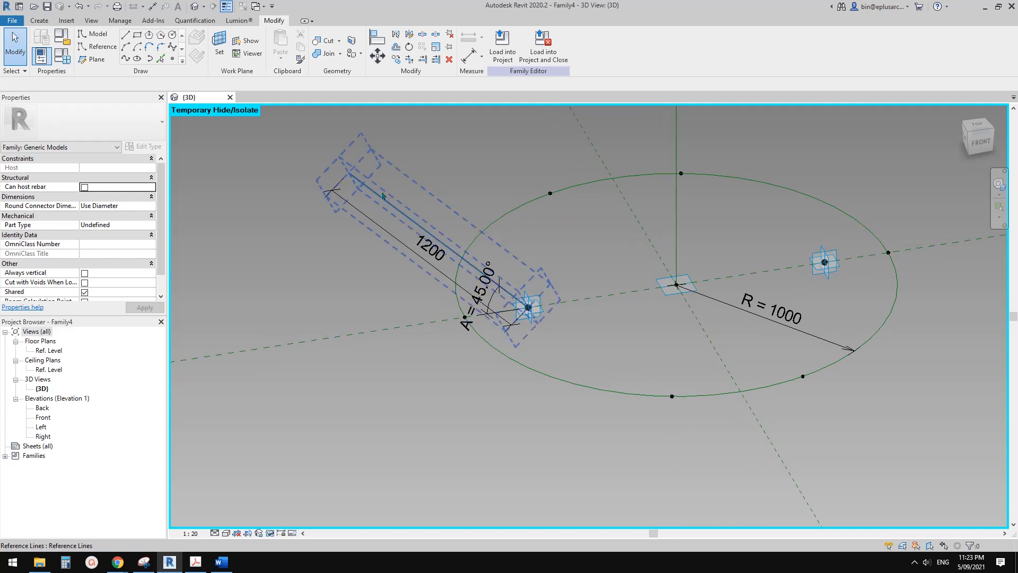
For the front-left reference point on the circle, set Show Reference Planes to Always and turn off Show Normal Reference Plane Only.
scroll(591, 371, down, 1)
shift+middle_drag(649, 405, 595, 368)
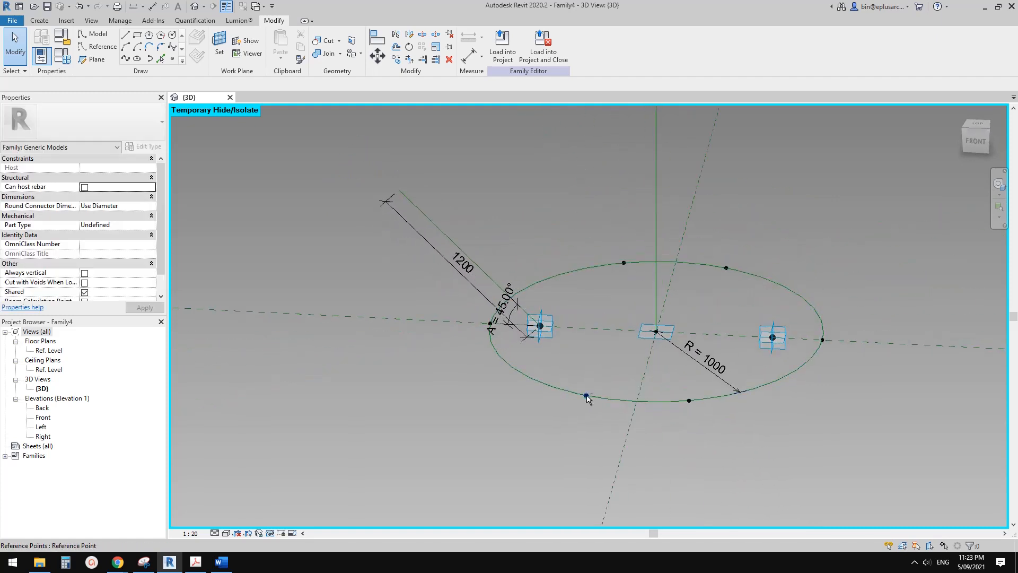
shift+middle_drag(499, 324, 578, 388)
scroll(689, 379, up, 2)
click(697, 363)
middle_drag(696, 363, 666, 365)
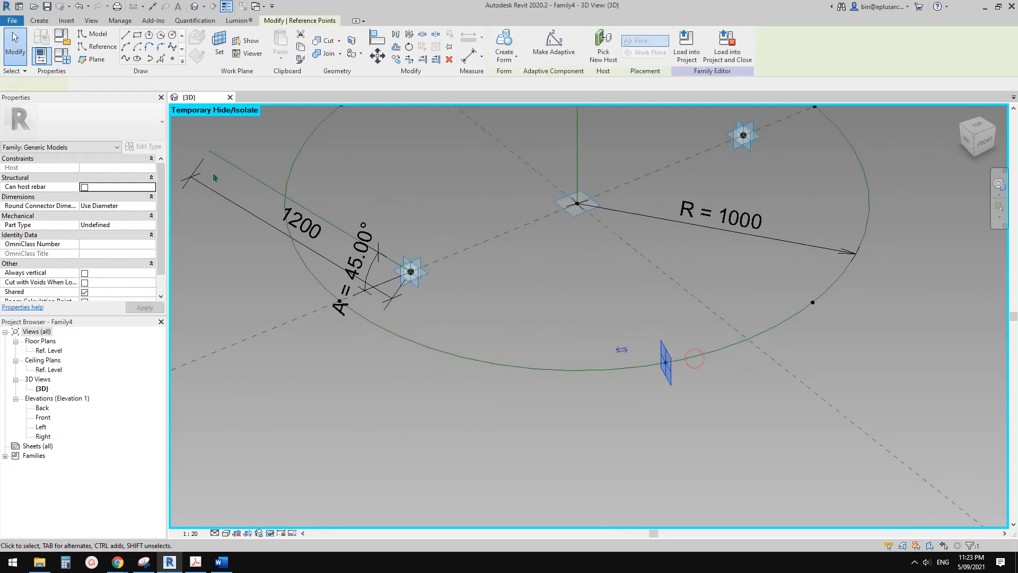
click(147, 210)
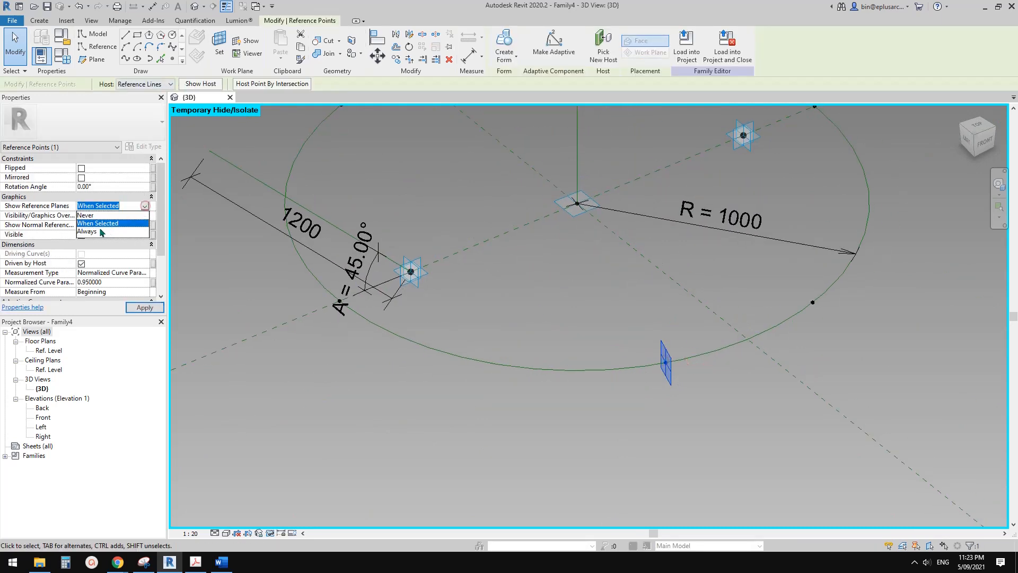
click(93, 214)
scroll(616, 270, down, 1)
scroll(616, 270, down, 1)
shift+middle_drag(657, 325, 646, 341)
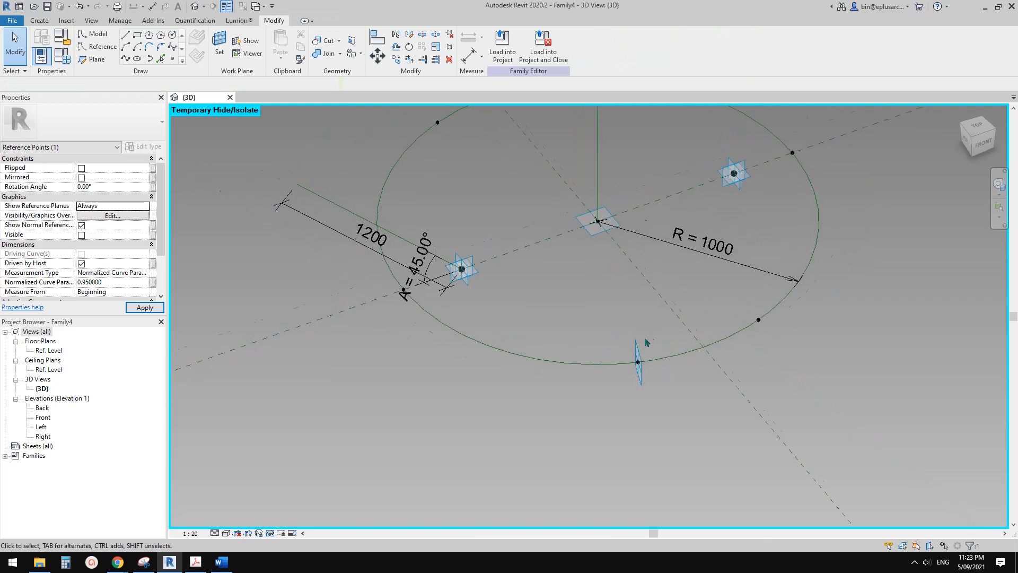
scroll(646, 340, up, 1)
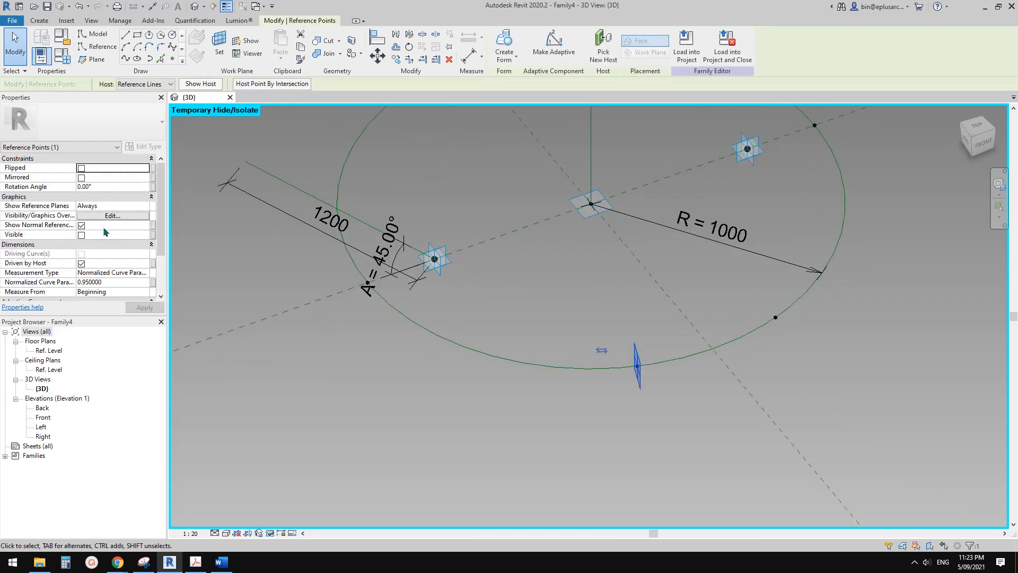
click(82, 225)
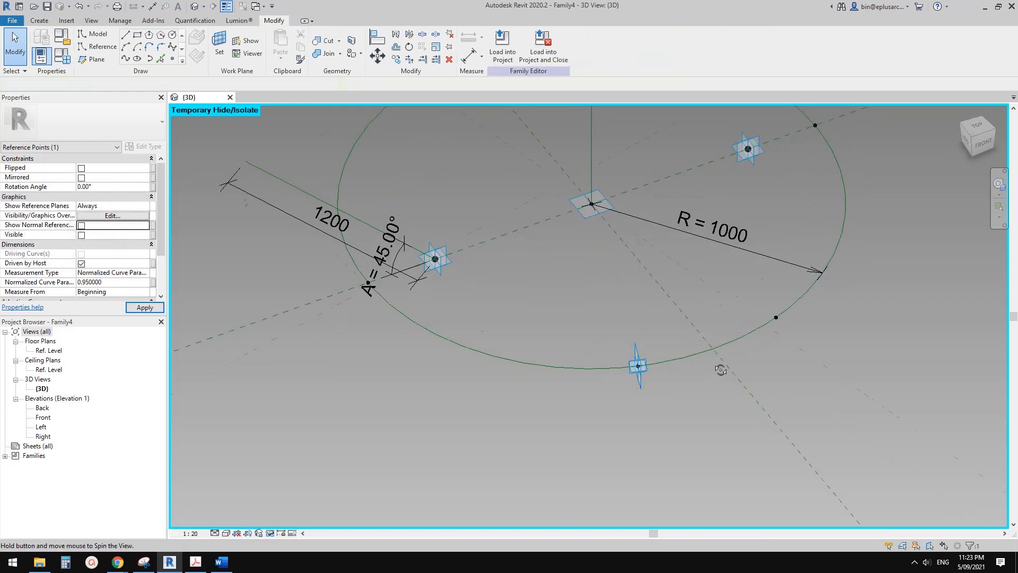
Compare the orientation of the front-left point's reference planes with those of the point and slanted reference line inside the circle.
shift+middle_drag(721, 369, 769, 350)
scroll(679, 285, up, 2)
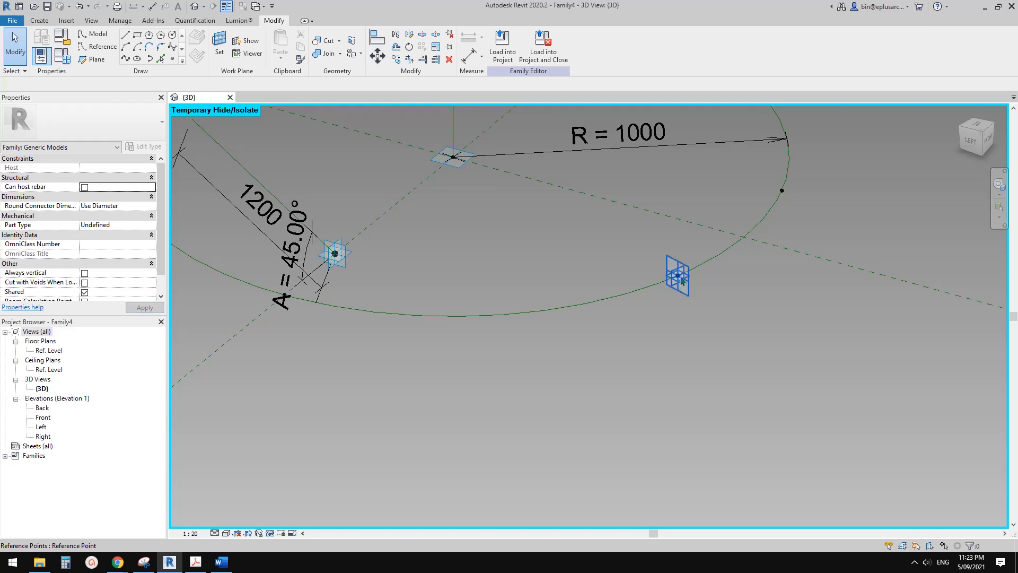
scroll(683, 281, down, 3)
shift+middle_drag(683, 281, 721, 271)
shift+middle_drag(627, 253, 484, 268)
scroll(430, 262, up, 3)
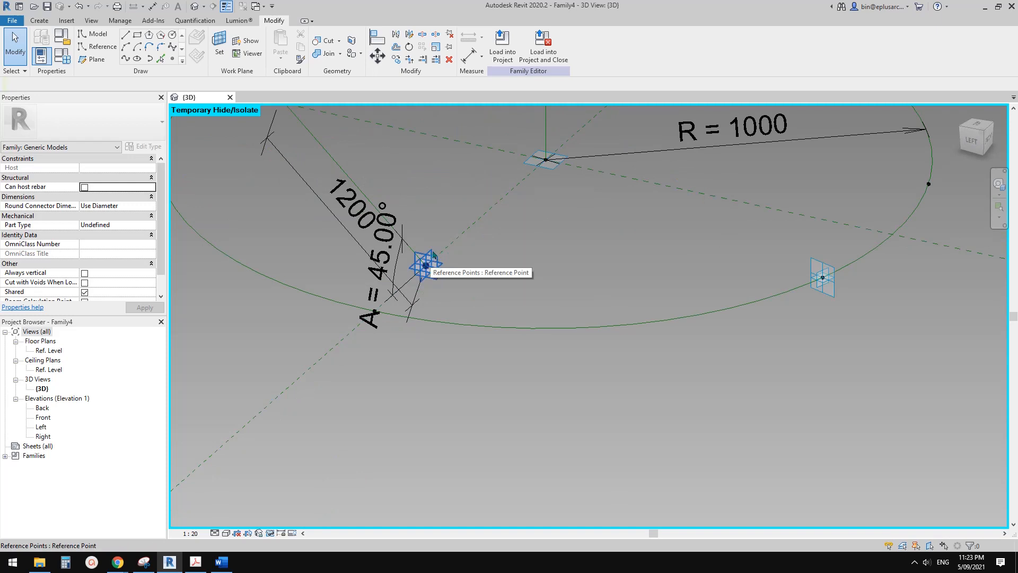
scroll(640, 270, down, 1)
shift+middle_drag(745, 296, 657, 327)
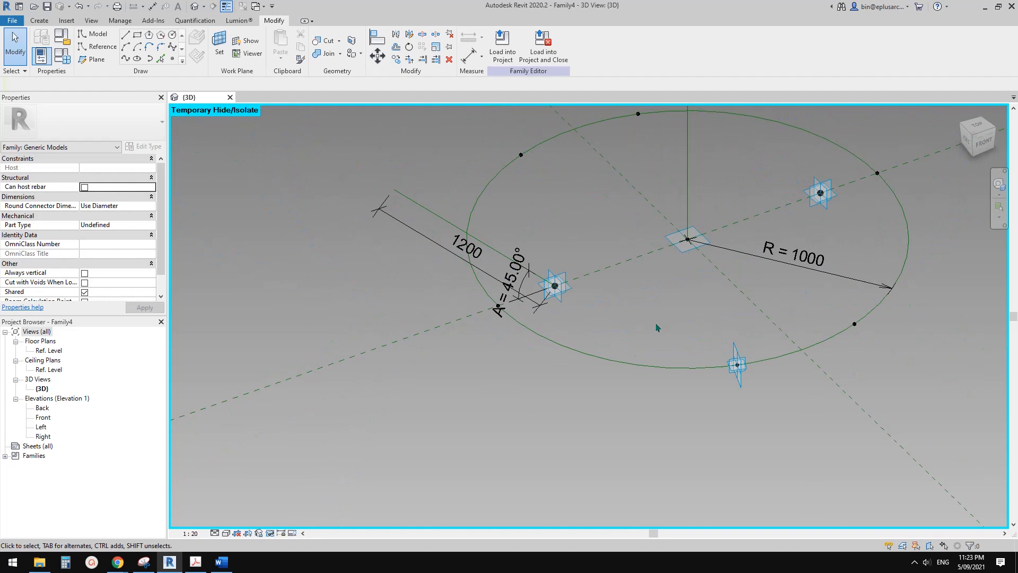
click(426, 212)
shift+middle_drag(427, 212, 448, 229)
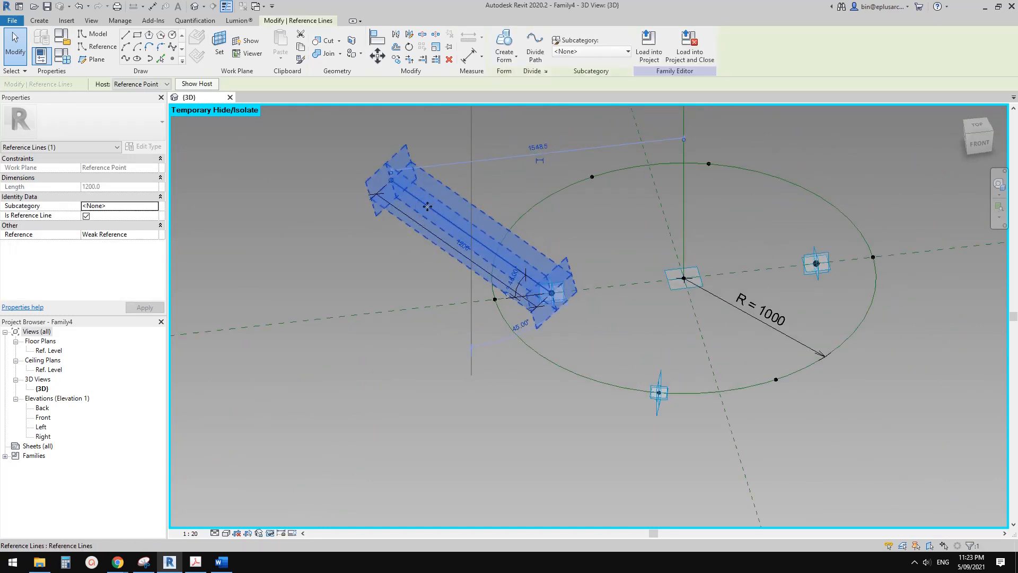
shift+middle_drag(553, 289, 613, 325)
click(623, 334)
Set Show Reference Planes to Never for the front-left reference point on the circle.
shift+middle_drag(713, 368, 669, 374)
scroll(679, 366, up, 1)
middle_drag(687, 363, 640, 372)
click(587, 409)
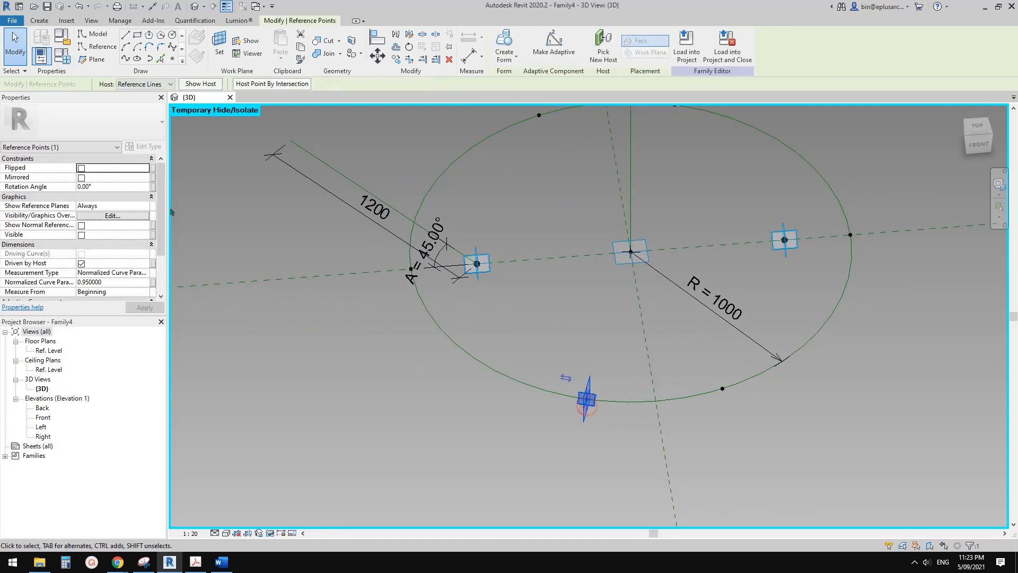
click(145, 206)
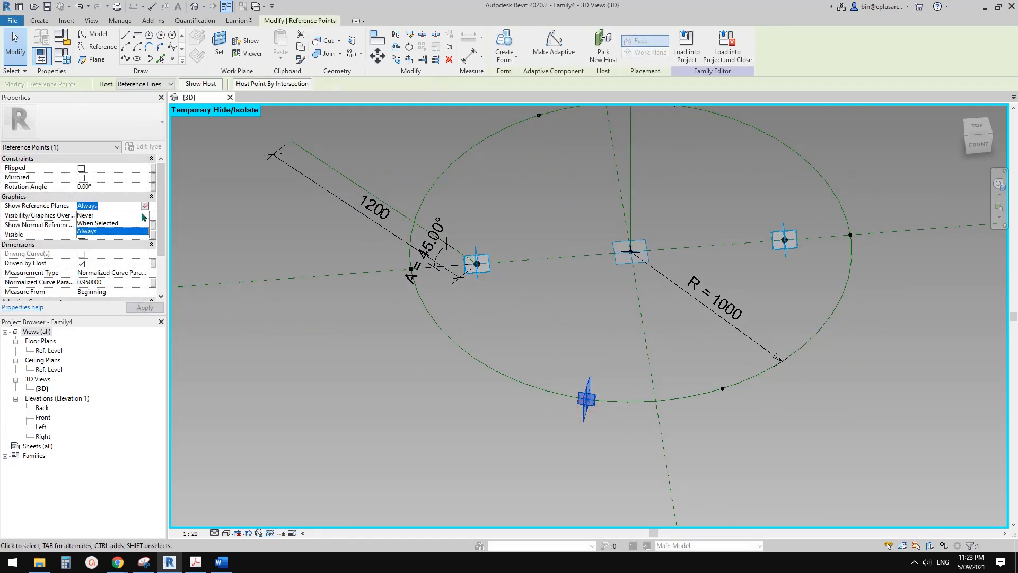
click(85, 215)
middle_drag(649, 350, 608, 330)
click(514, 341)
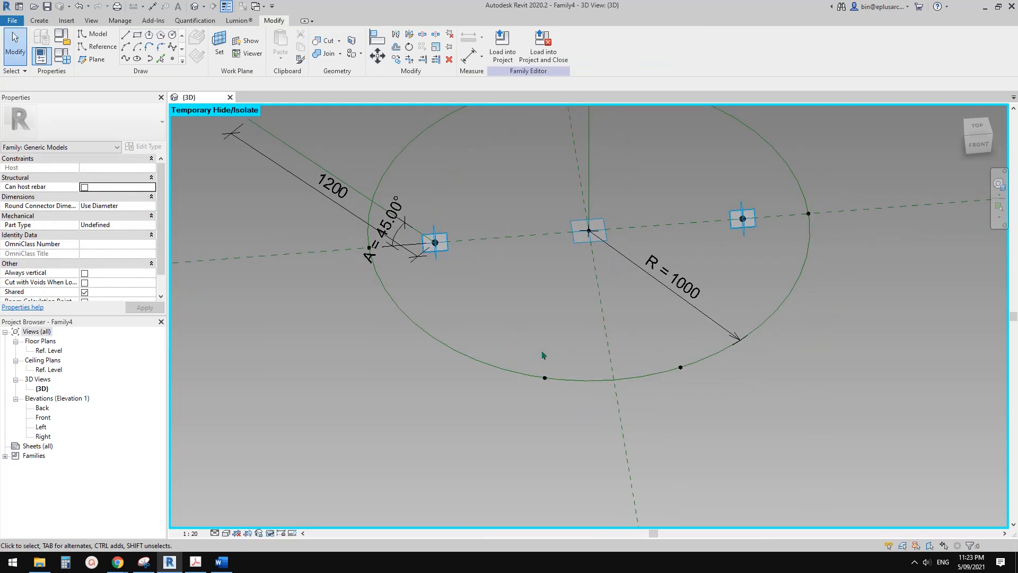
Join the two front points on the circle with a spline through points and make it a reference line.
drag(504, 337, 700, 417)
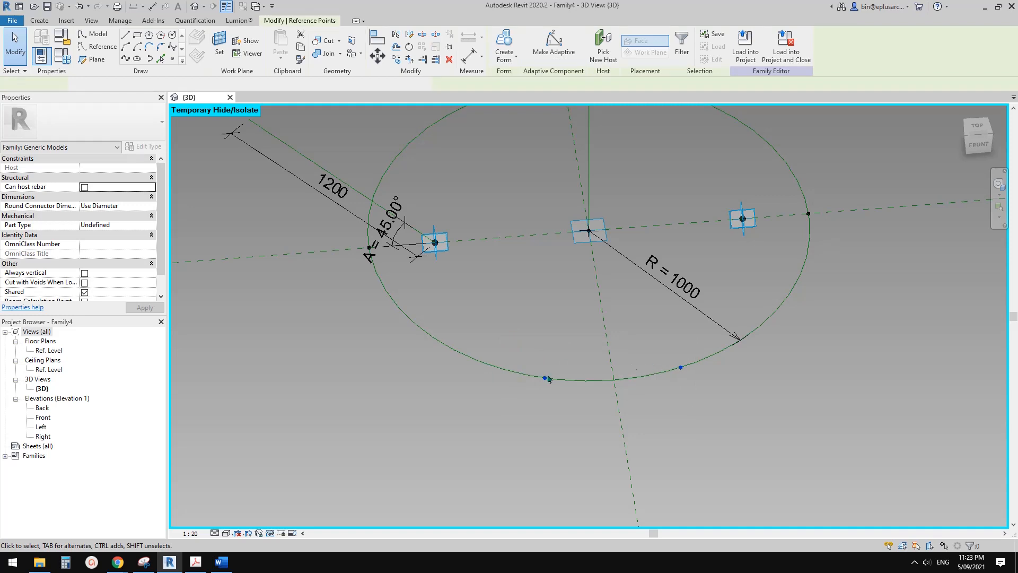
click(125, 59)
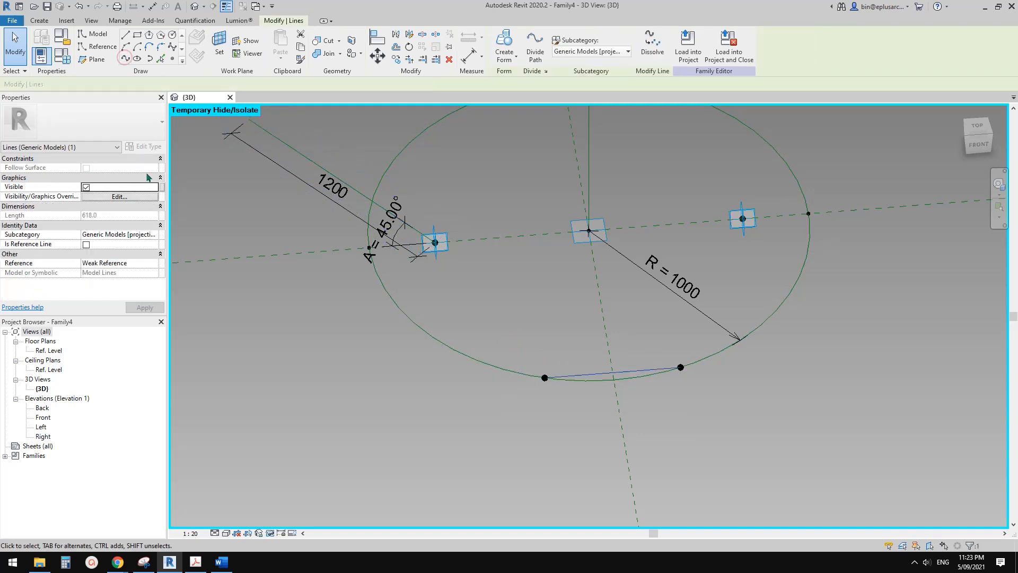
click(86, 244)
key(Escape)
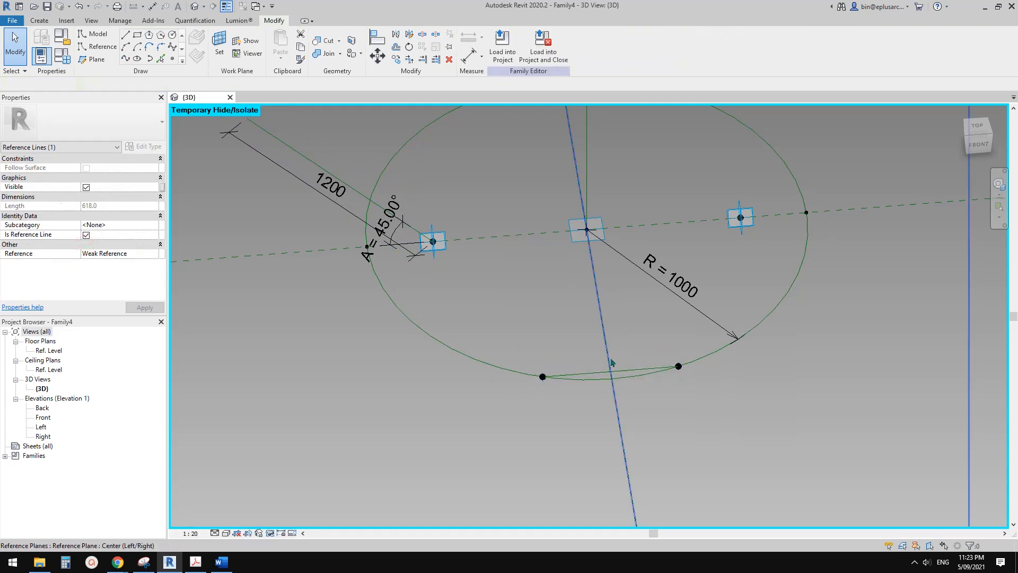
Examine the reference planes of the line joining the two front points, relative to the circle and the slanted line.
scroll(604, 378, up, 1)
click(598, 374)
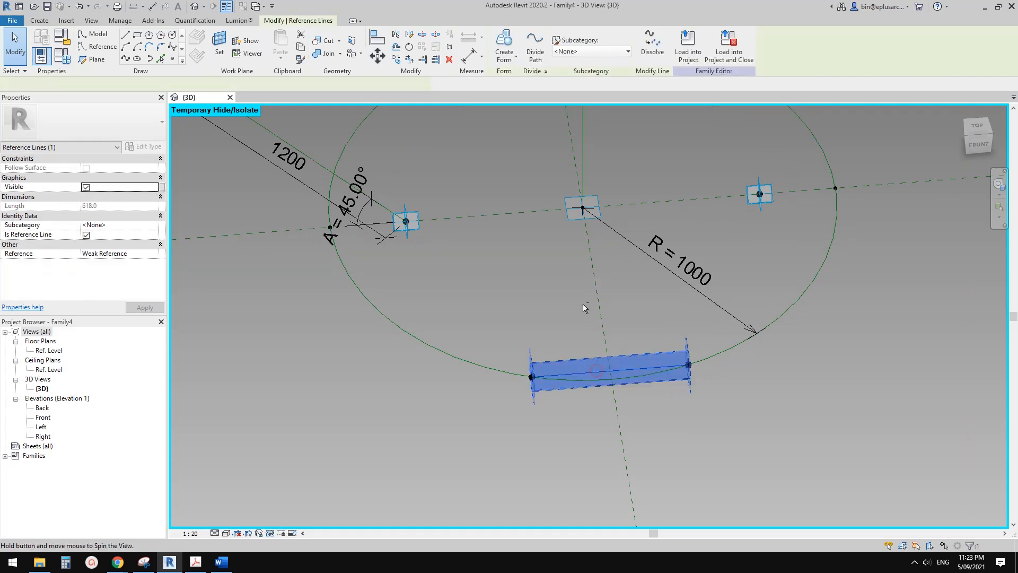
mouse_move(584, 307)
shift+middle_down()
mouse_move(734, 221)
mouse_move(585, 305)
shift+middle_up()
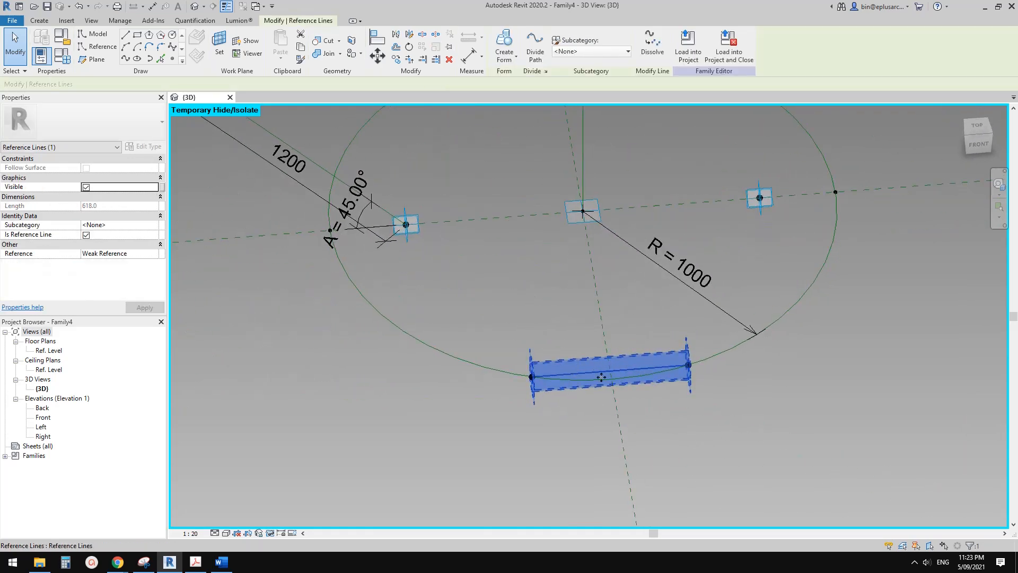
shift+middle_drag(601, 377, 753, 223)
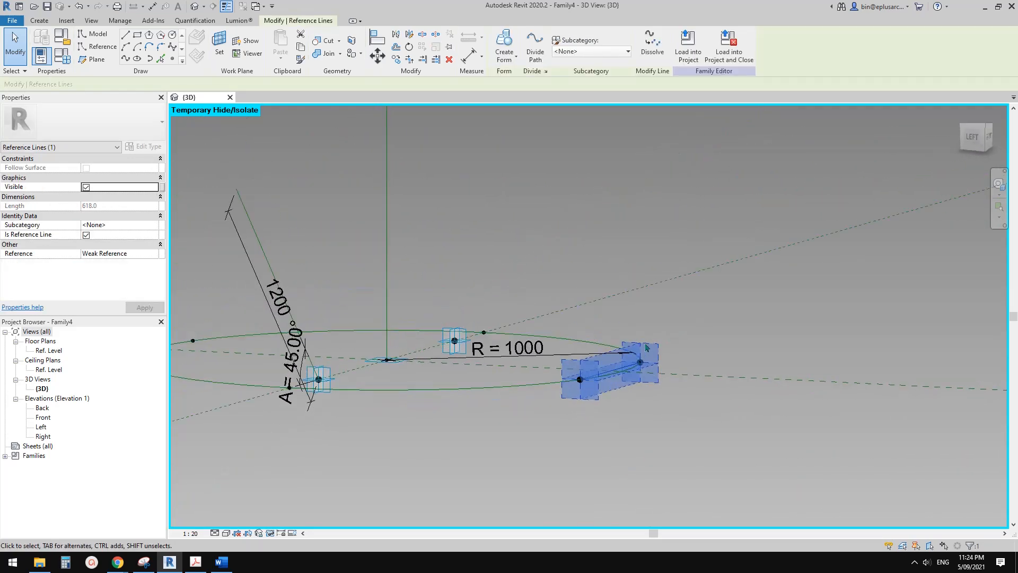
shift+middle_drag(612, 358, 589, 347)
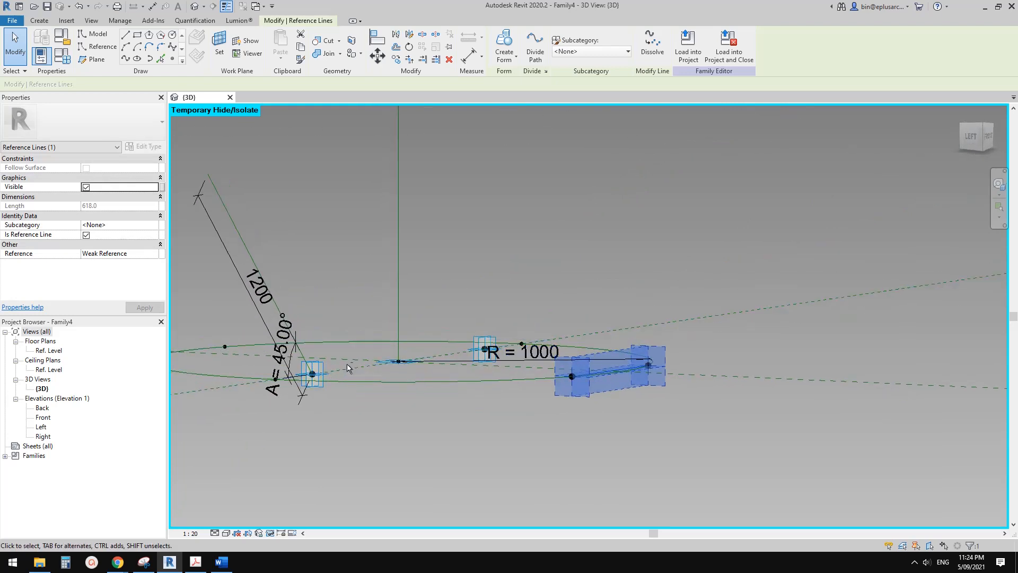
shift+middle_drag(325, 371, 325, 353)
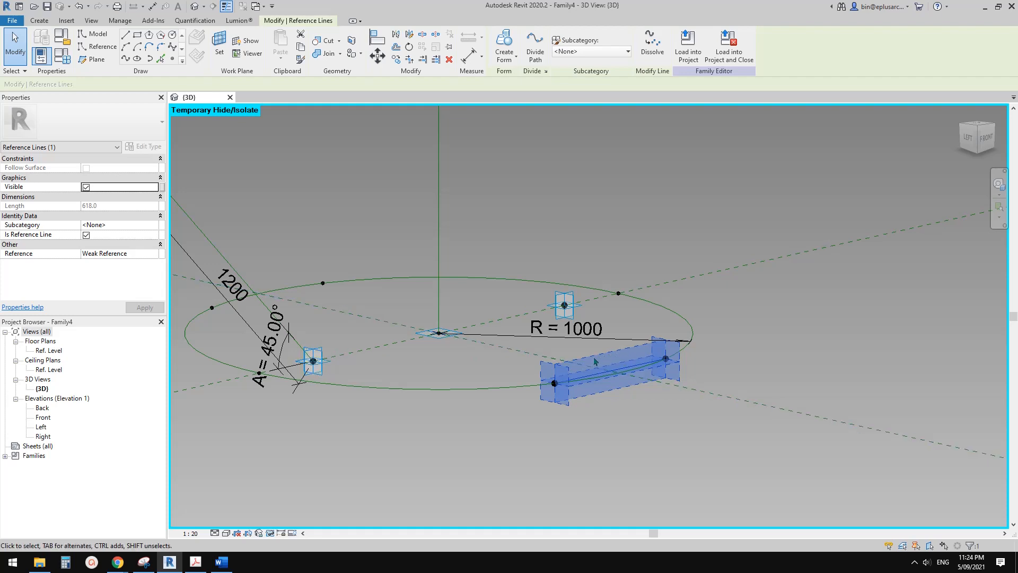
scroll(613, 357, down, 2)
shift+middle_drag(613, 357, 539, 441)
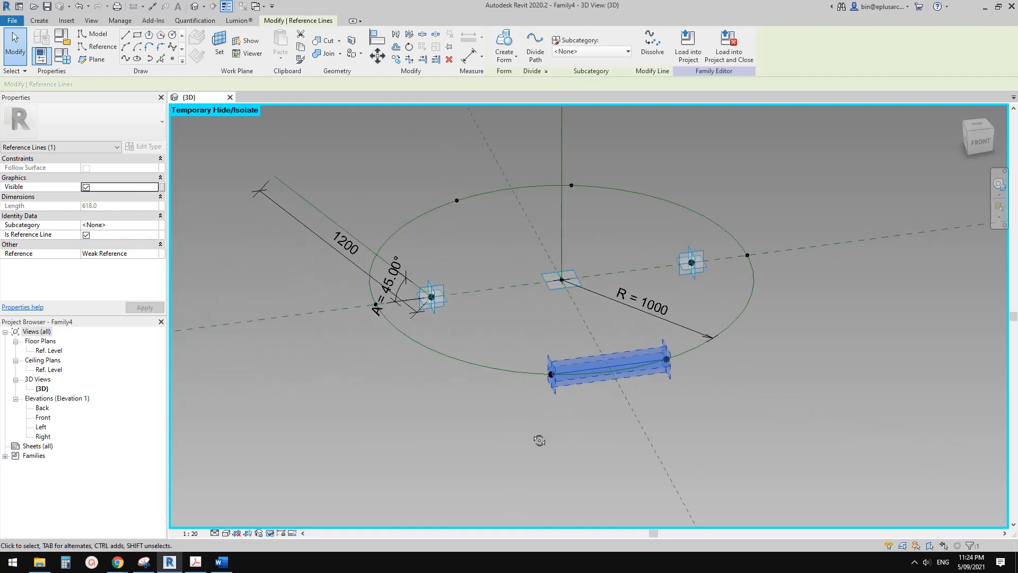
click(538, 441)
scroll(477, 350, down, 1)
middle_drag(477, 343, 479, 360)
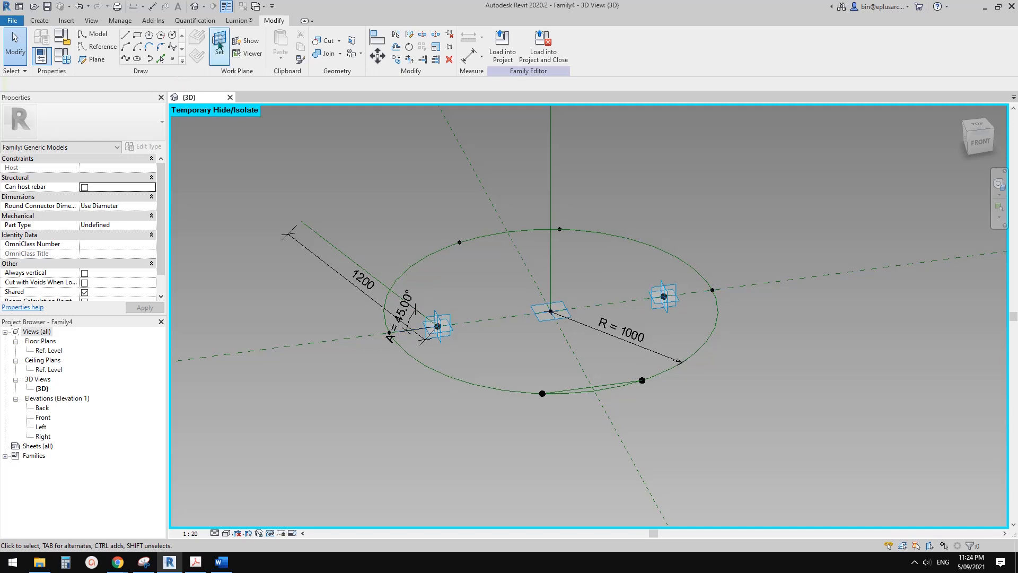
On the front line's vertical plane, draw a slanted reference line about 540 mm long from its left endpoint and make its length dimension permanent.
click(100, 47)
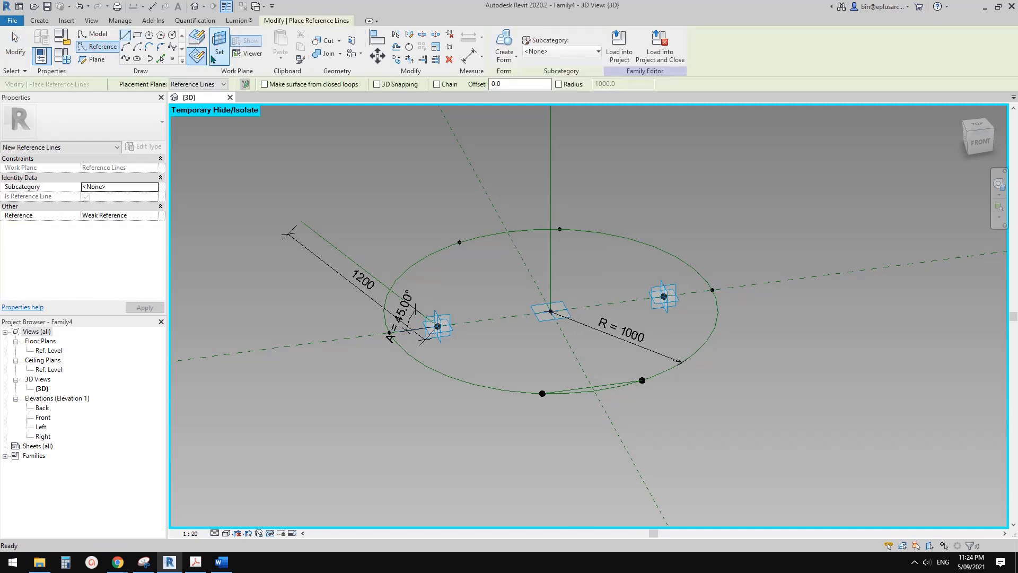
key(Escape)
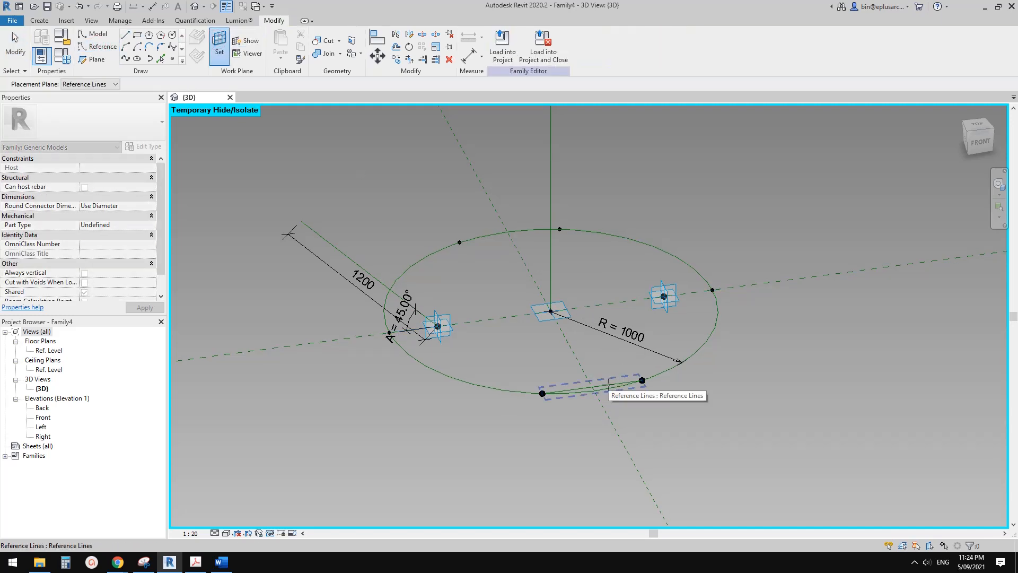
key(Return)
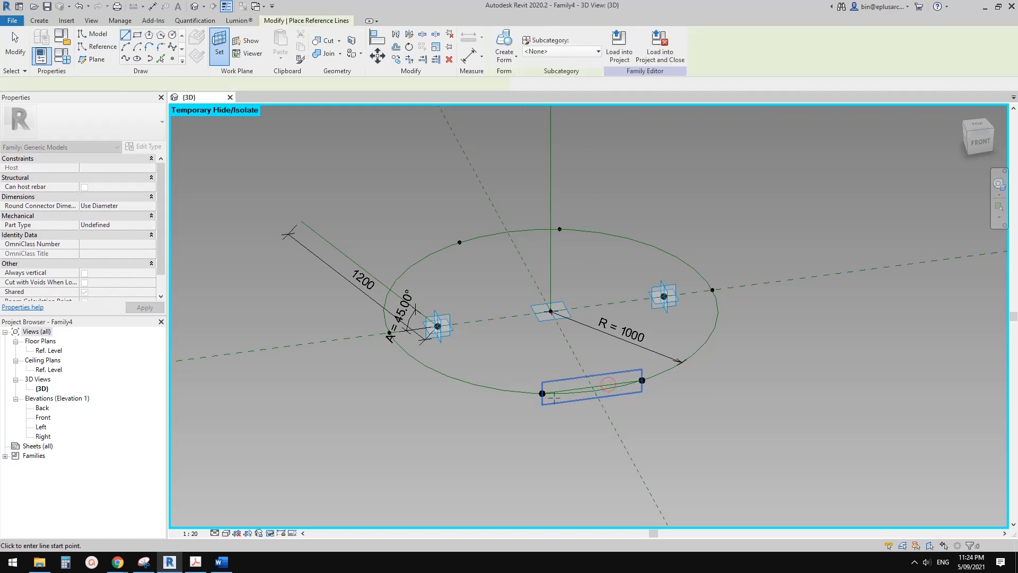
click(542, 394)
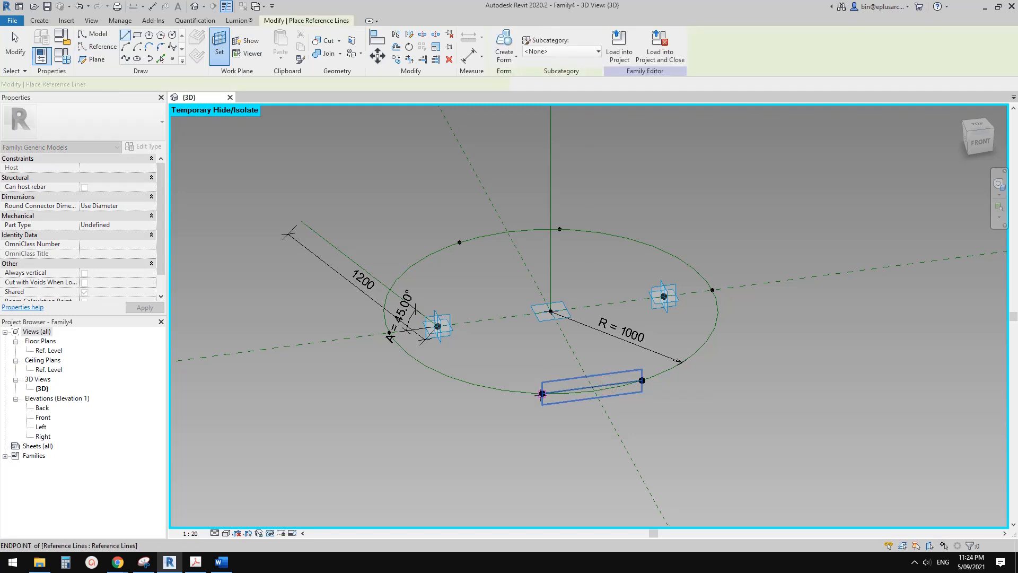
scroll(473, 356, up, 1)
click(467, 354)
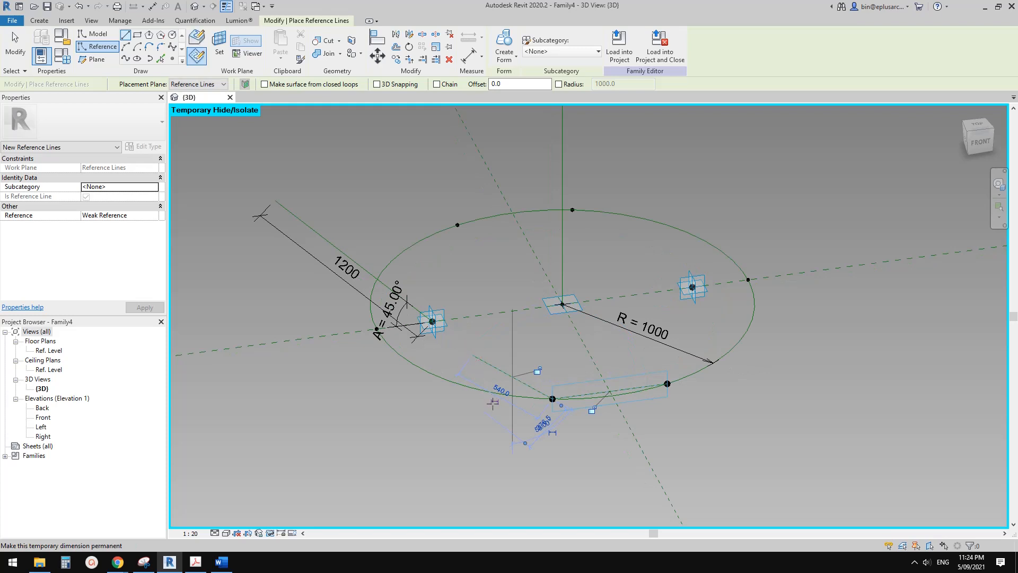
key(Escape)
key(Escape)
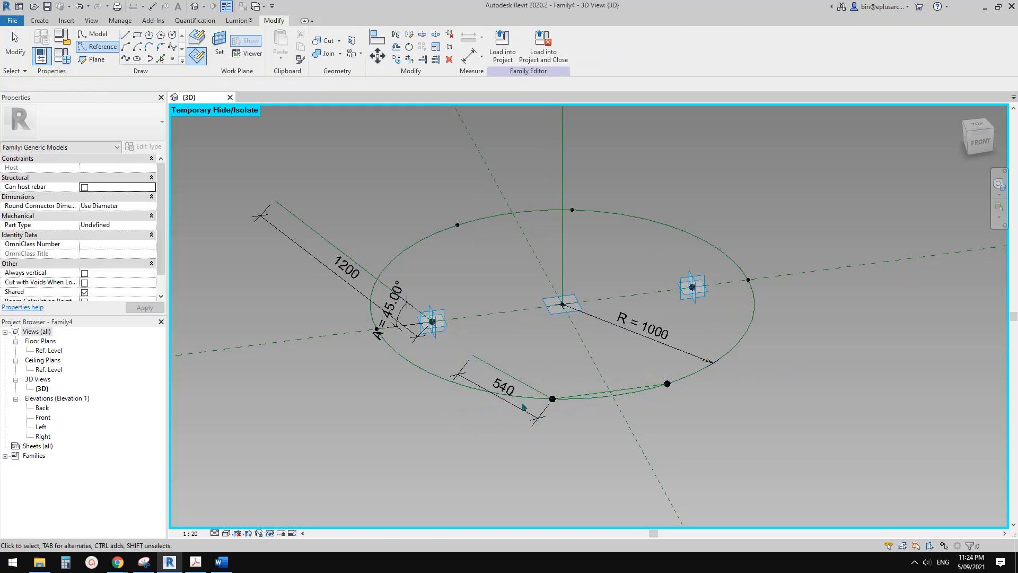
Using the front line's vertical plane as work plane, add an angular dimension between the slanted reference line and the front line.
scroll(542, 400, up, 2)
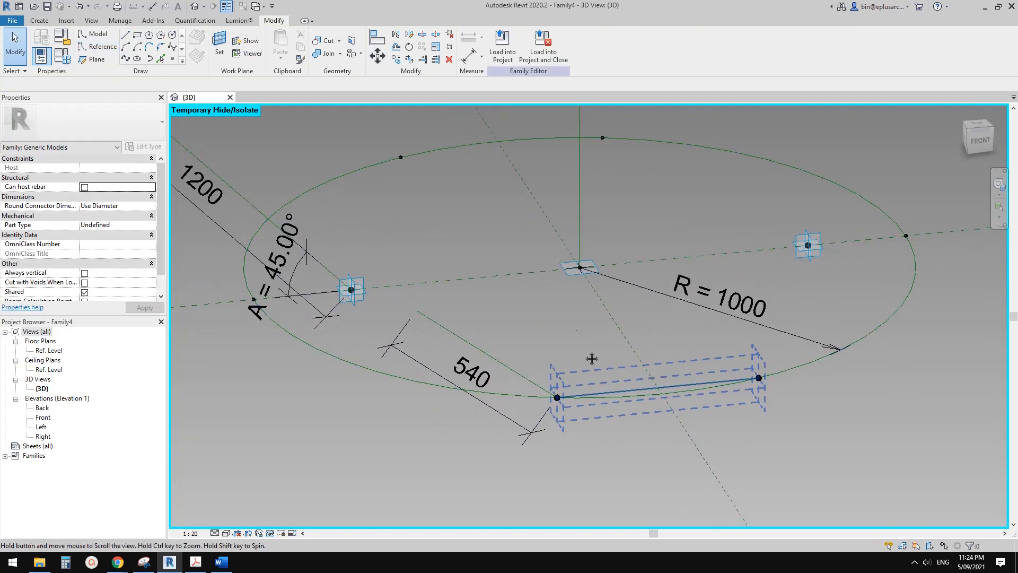
key(d)
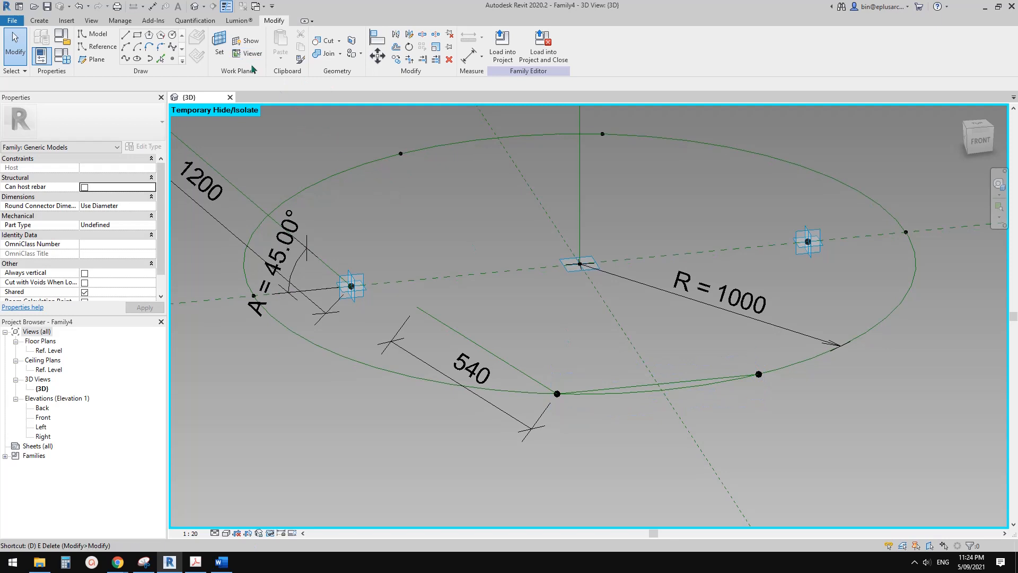
click(219, 44)
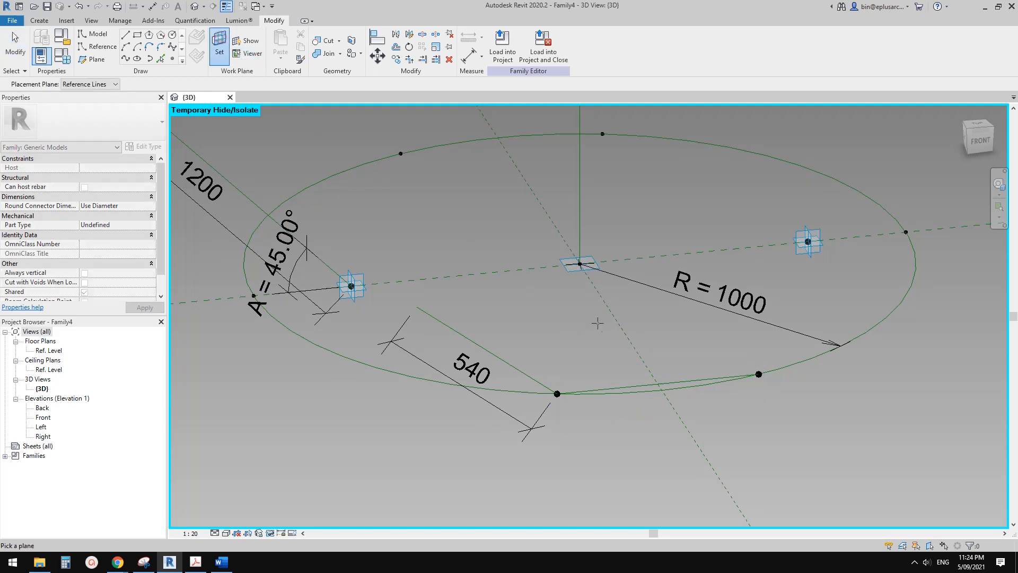
click(624, 385)
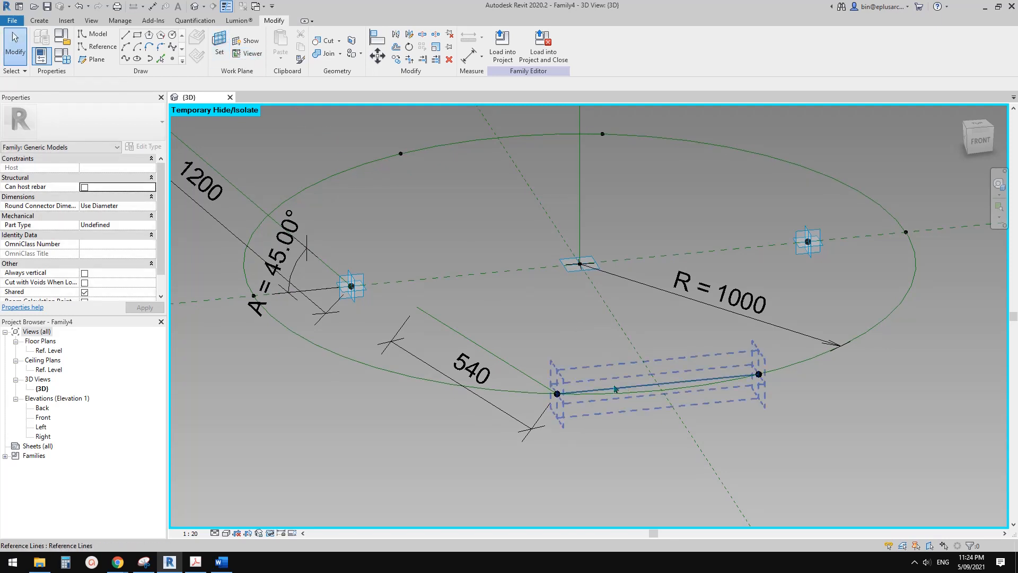
middle_drag(599, 380, 593, 384)
key(d)
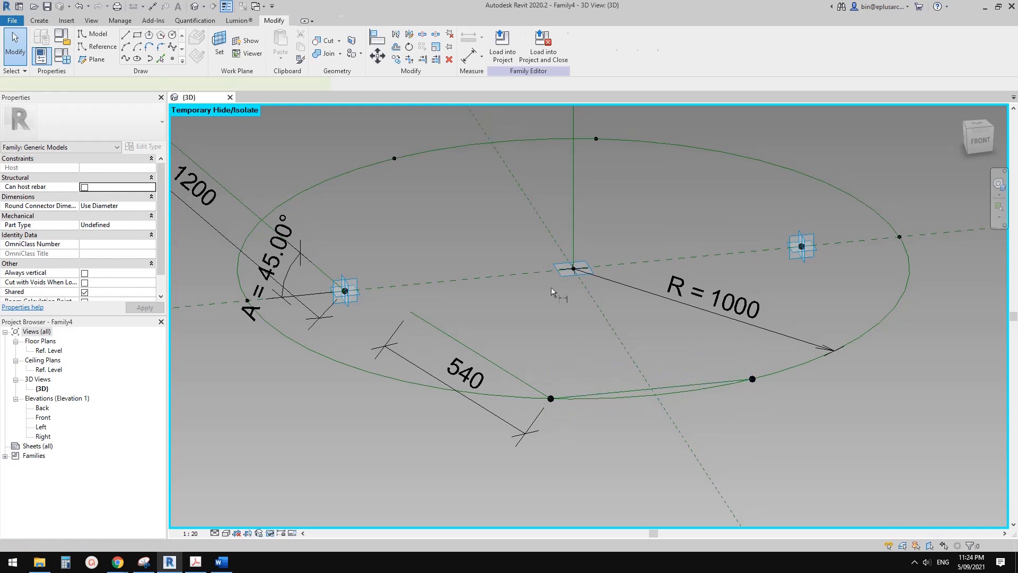
key(i)
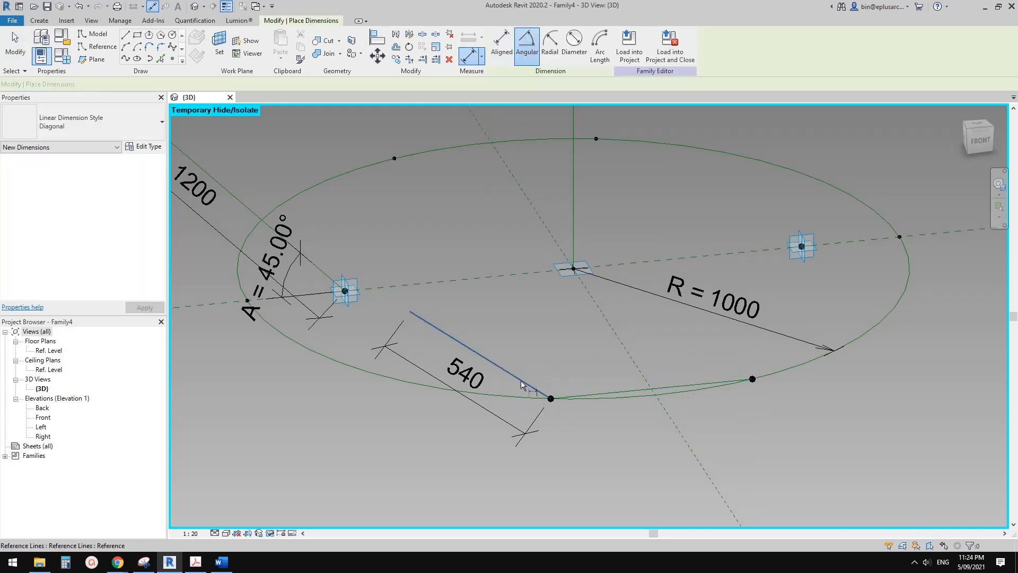
click(523, 384)
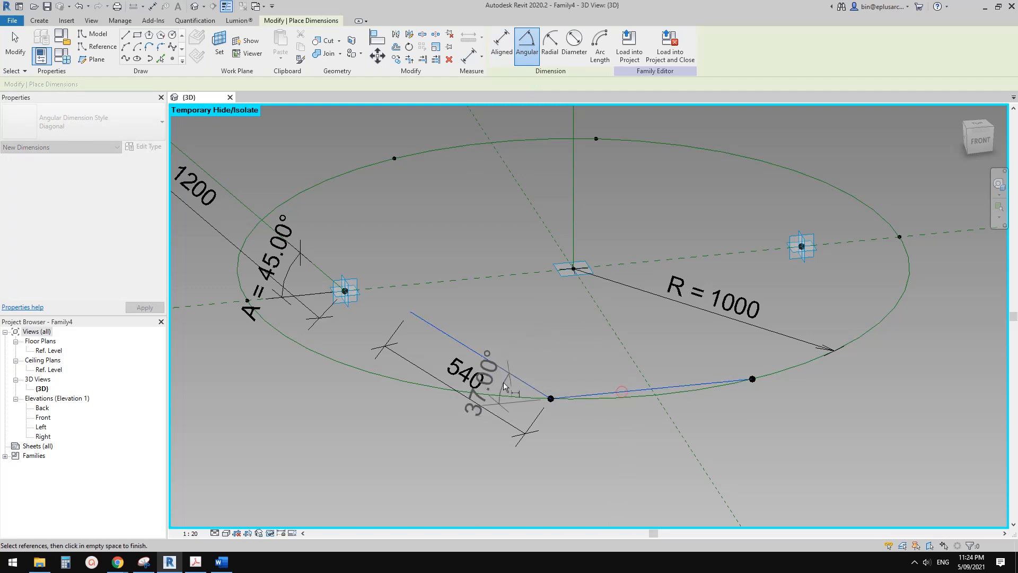
scroll(504, 382, up, 2)
click(510, 391)
key(Escape)
key(Escape)
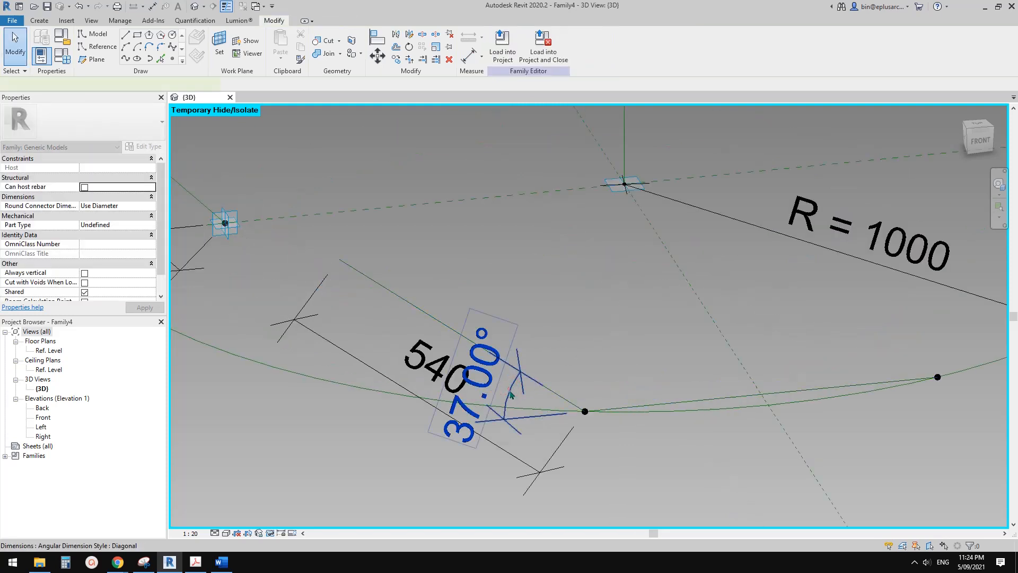
Label the front slanted line's angular dimension with the existing parameter A = 45.00°.
scroll(509, 393, down, 3)
click(508, 390)
click(541, 44)
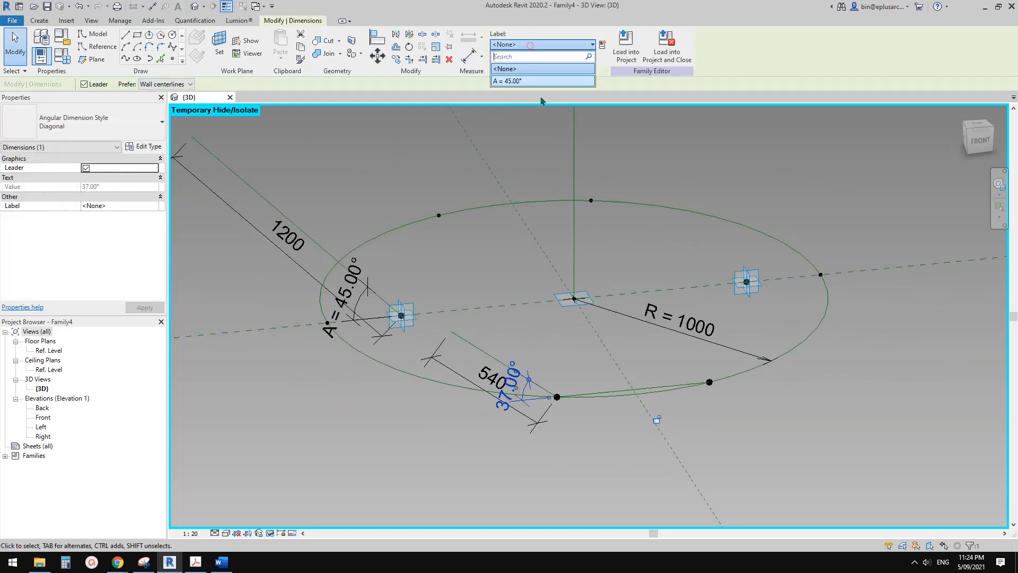
click(515, 82)
key(Escape)
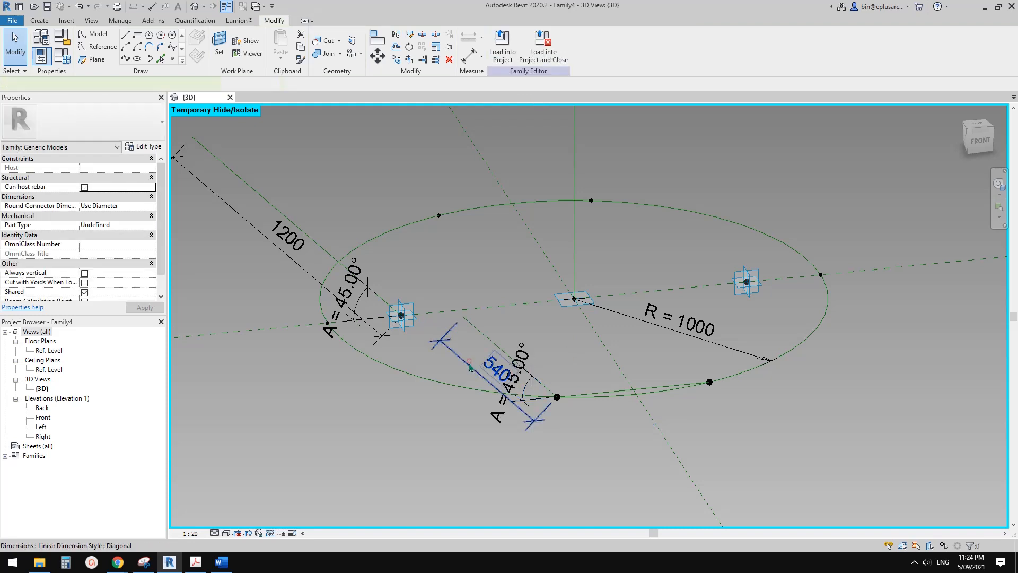
Label the front slanted line's length dimension with the parameter L = 1000.
click(469, 366)
click(541, 44)
click(515, 93)
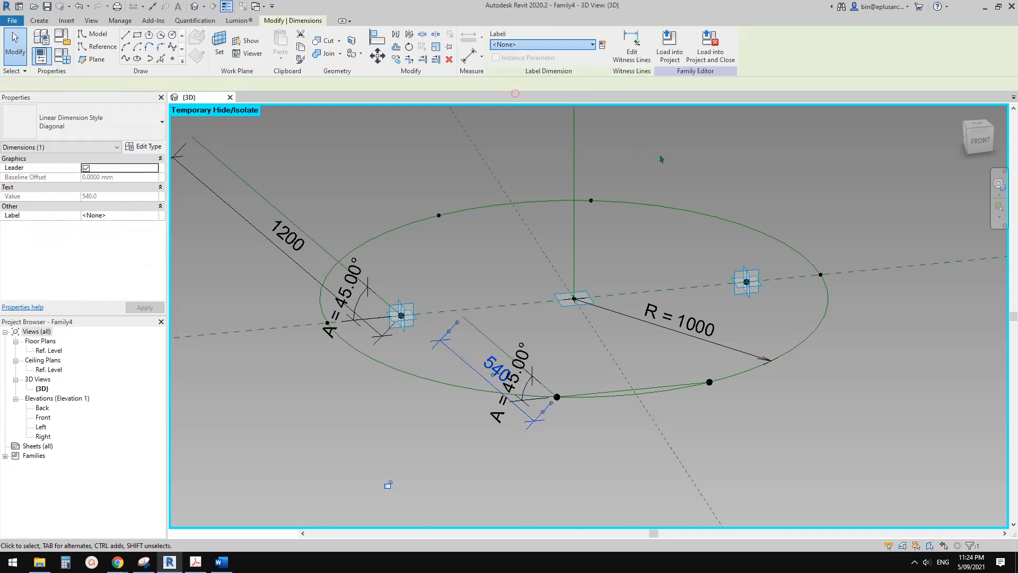
click(657, 169)
Join the two back points on the circle with a spline through points and make it a reference line.
scroll(630, 234, down, 4)
shift+middle_drag(602, 293, 700, 353)
scroll(463, 252, up, 1)
middle_drag(464, 252, 575, 289)
shift+middle_drag(575, 289, 503, 291)
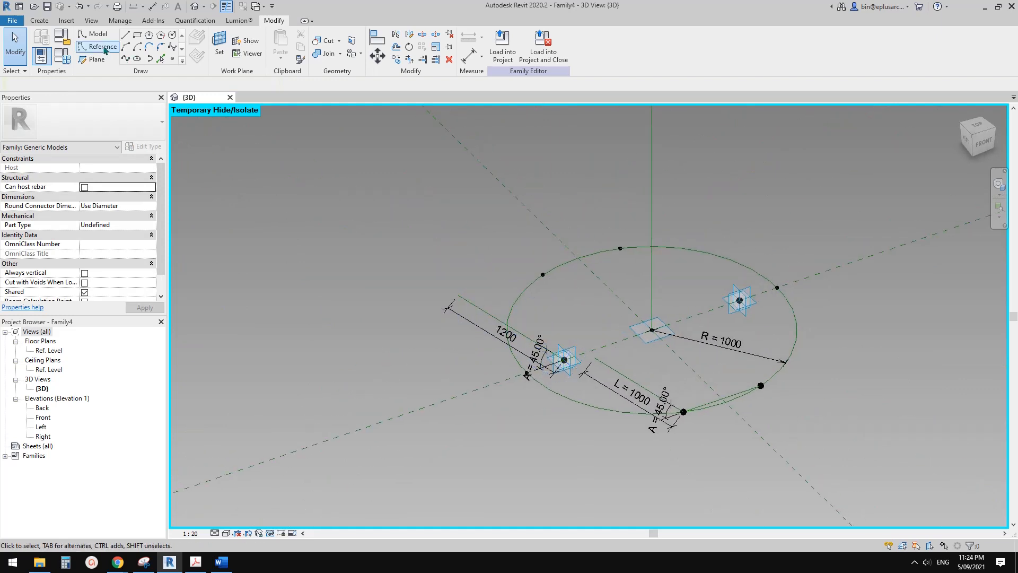
drag(487, 215, 643, 302)
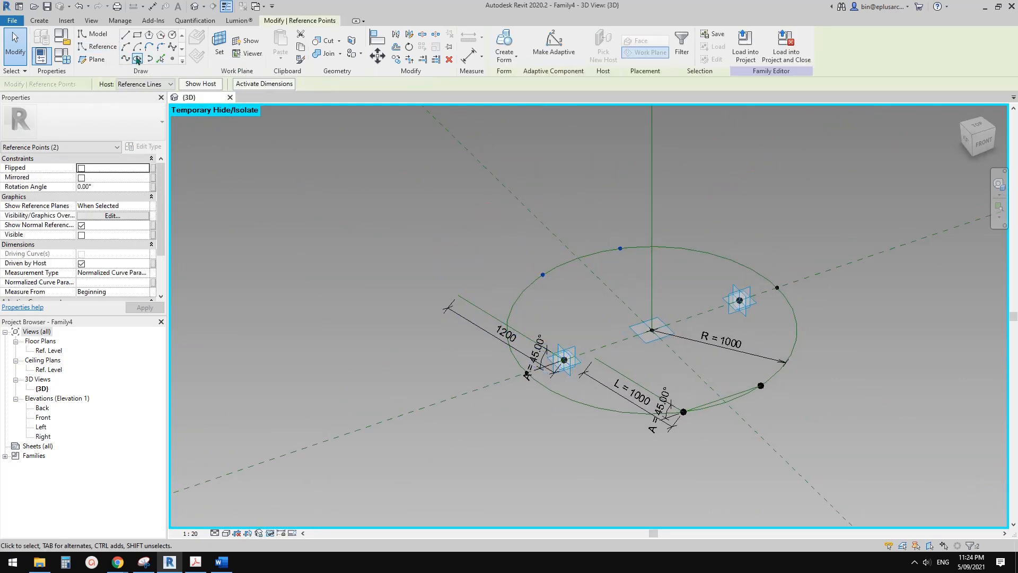
click(126, 60)
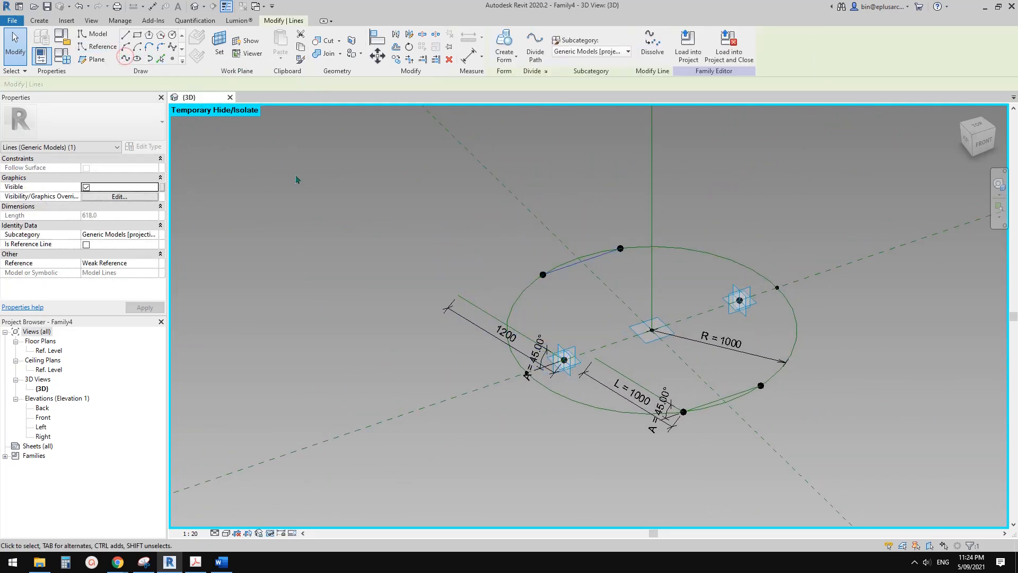
click(86, 244)
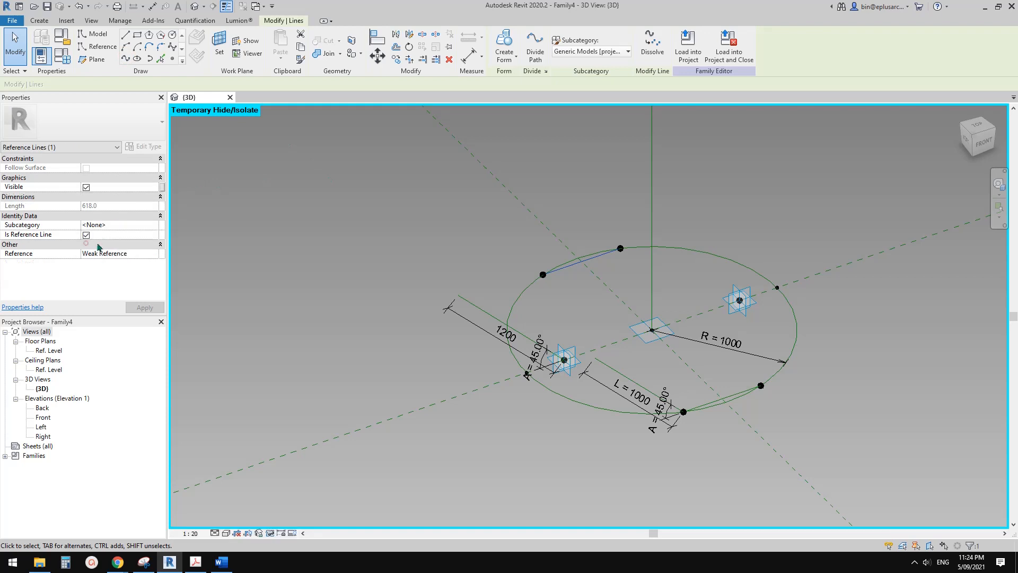
On the back line's vertical plane, draw a slanted reference line about 1120 mm long from its left endpoint and make its length dimension permanent.
click(102, 47)
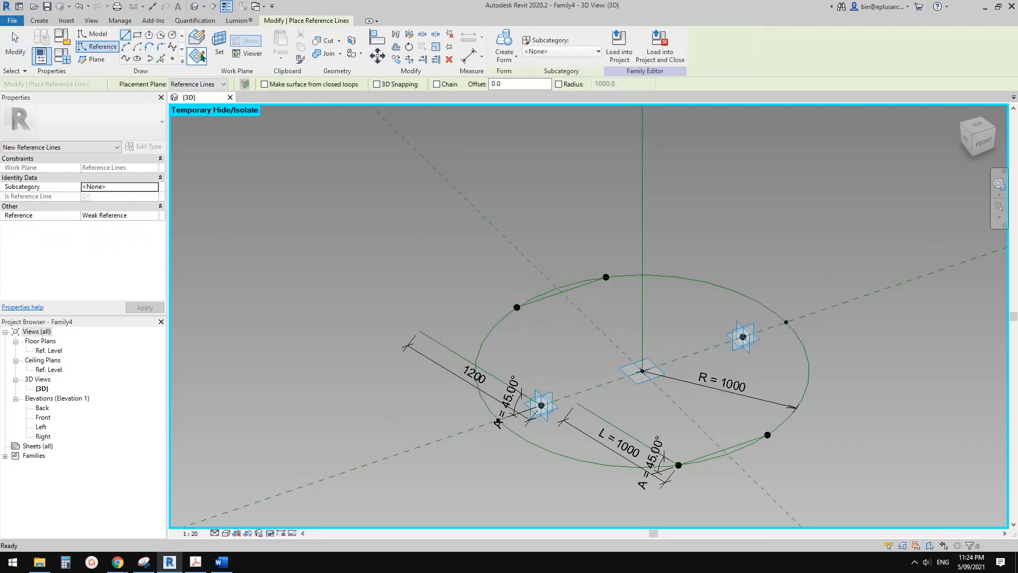
key(Escape)
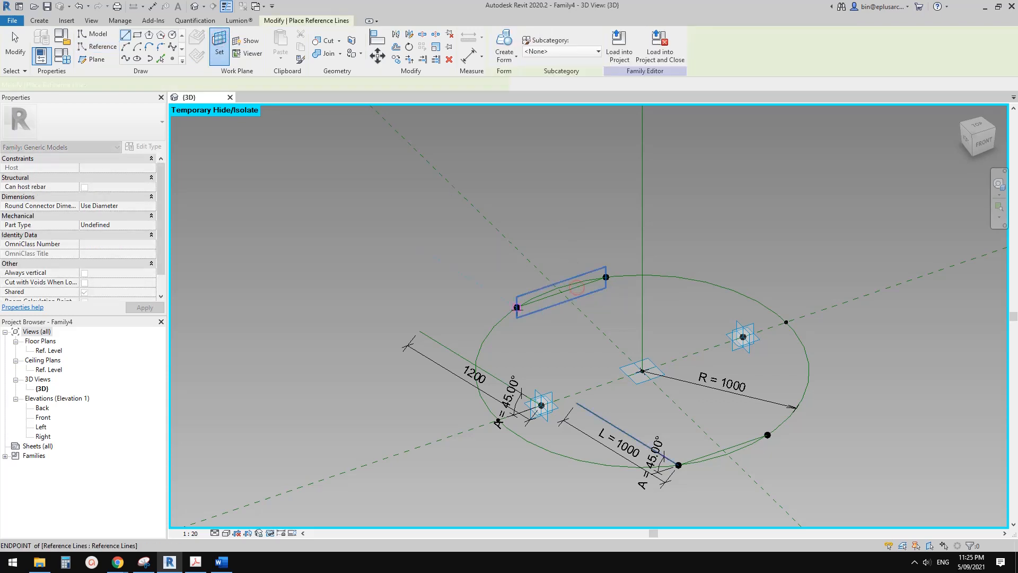
click(517, 308)
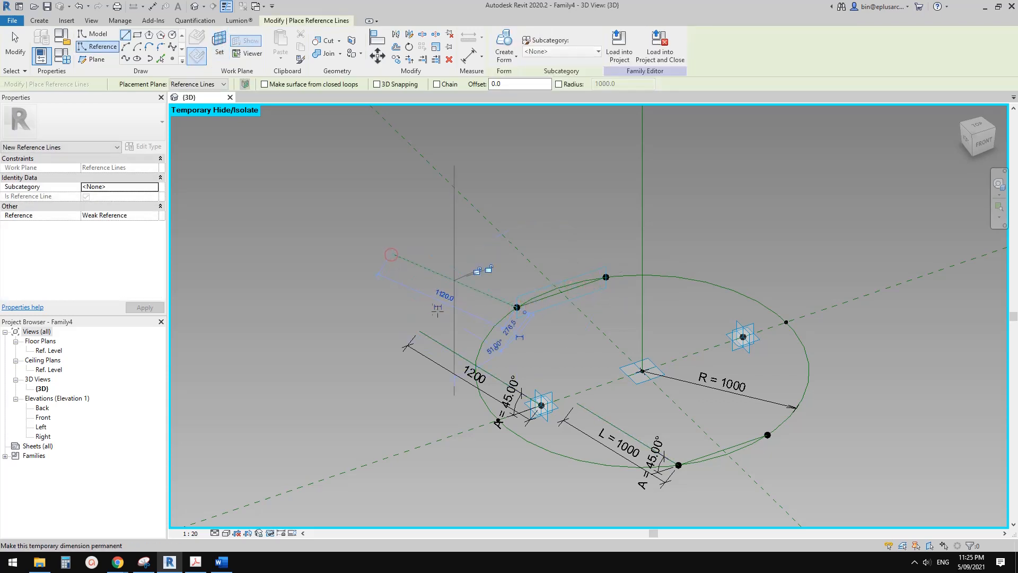
click(439, 307)
scroll(438, 307, down, 1)
scroll(502, 307, up, 1)
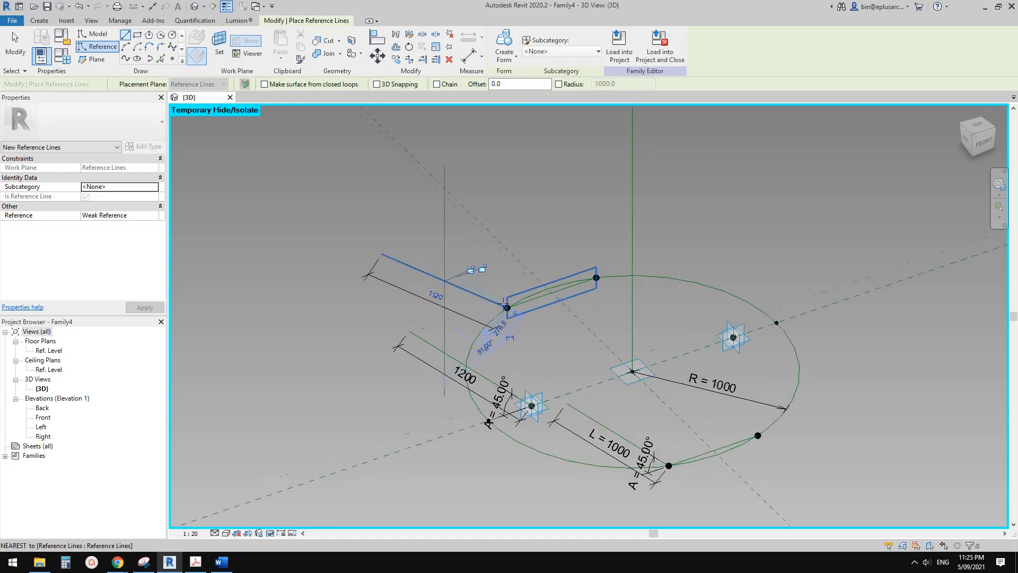
Add an angular dimension between the back slanted reference line and the line joining the two back points.
scroll(511, 304, up, 2)
key(d)
key(i)
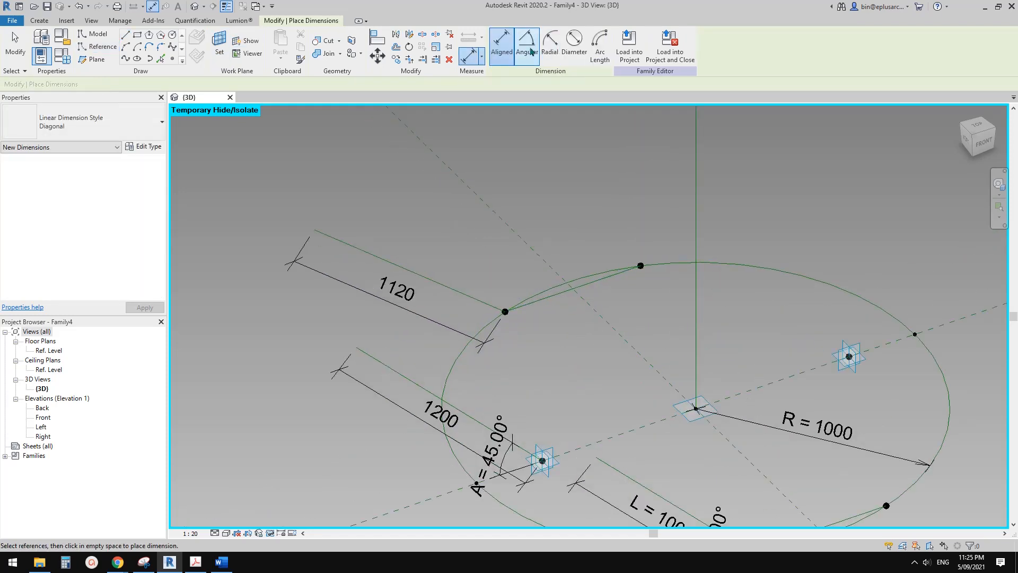
click(536, 301)
click(485, 305)
scroll(471, 309, up, 2)
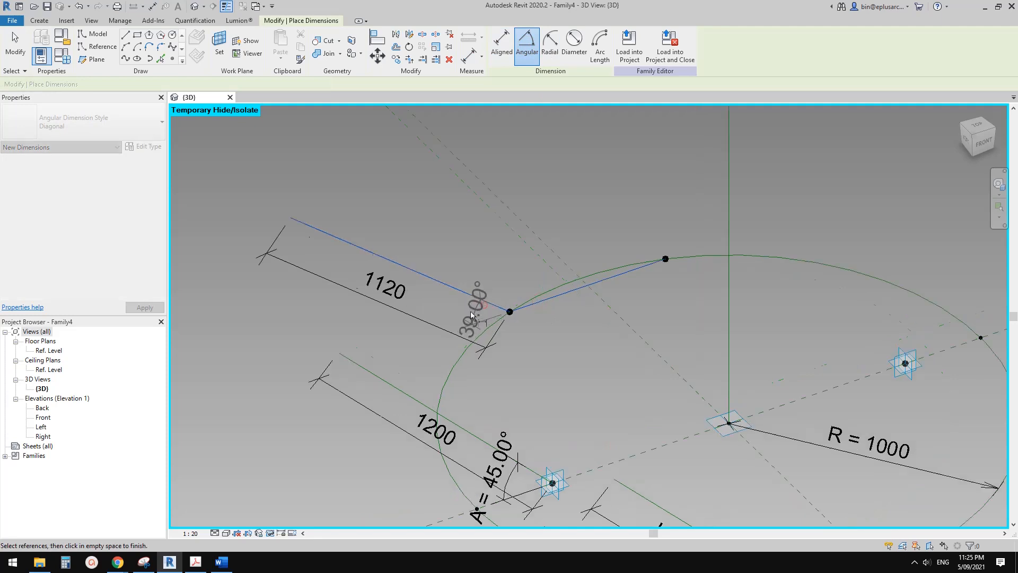
click(457, 313)
key(Escape)
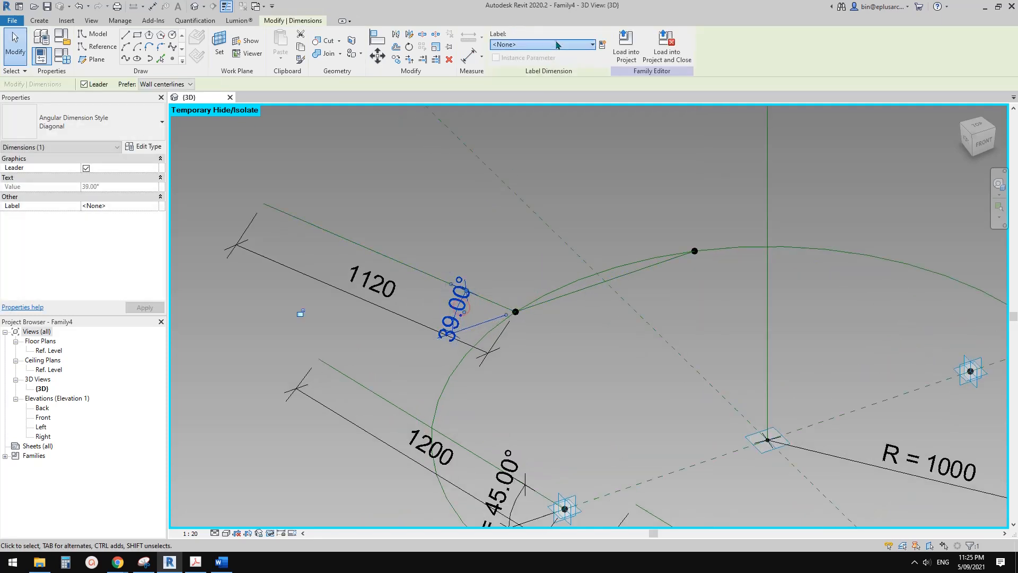
Label the back slanted line's angle with A = 45.00° and its length with L = 1000.
click(555, 41)
click(508, 81)
click(382, 268)
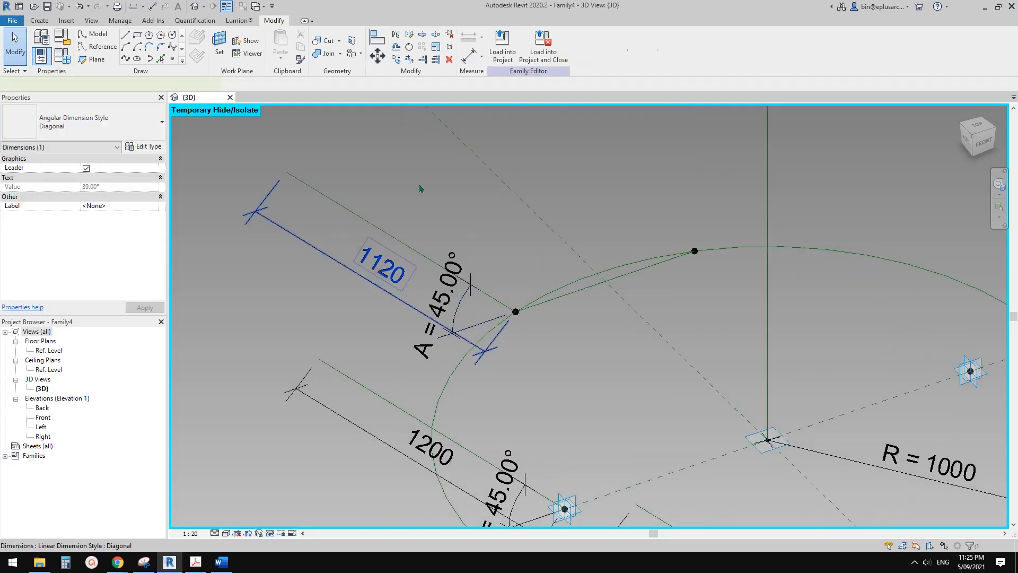
click(519, 44)
click(506, 94)
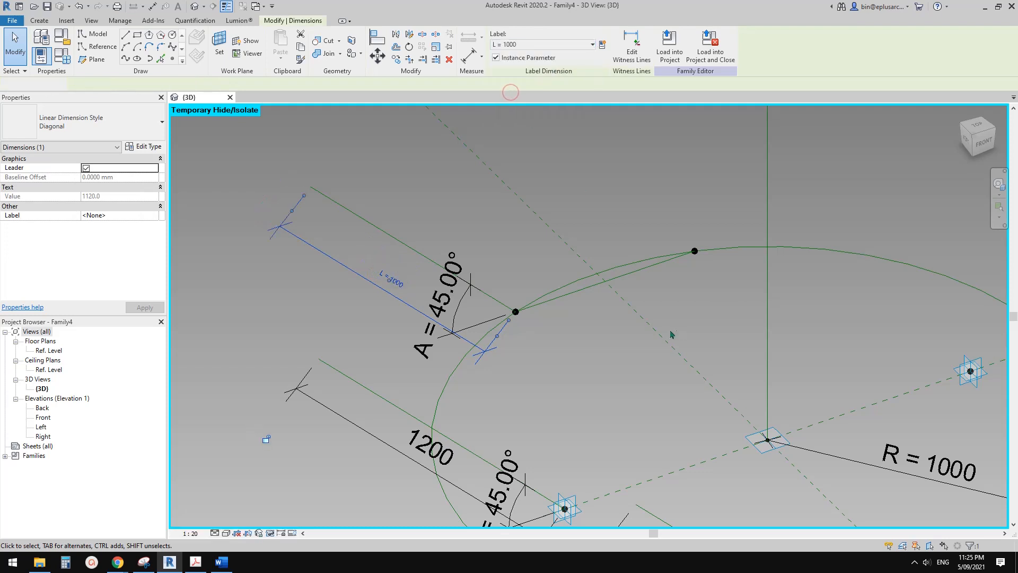
scroll(742, 383, down, 4)
key(Escape)
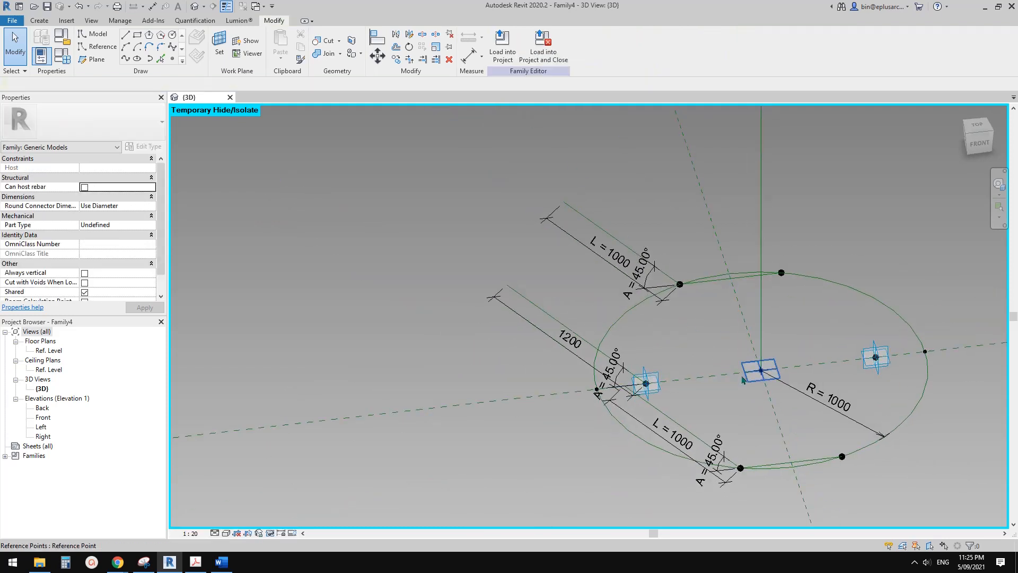
Examine the three slanted reference lines around the lower circle and their position relative to the upper circle.
middle_drag(743, 379, 481, 319)
shift+middle_drag(574, 329, 590, 264)
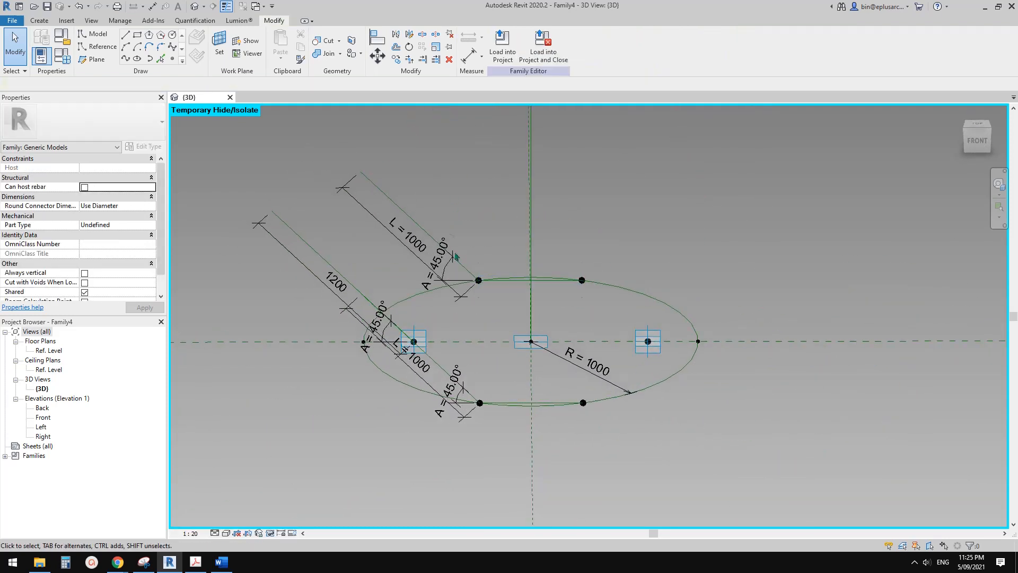
shift+middle_drag(443, 258, 382, 290)
scroll(383, 295, down, 6)
middle_drag(389, 324, 388, 358)
scroll(403, 289, down, 1)
middle_drag(405, 284, 405, 363)
shift+middle_drag(406, 363, 403, 377)
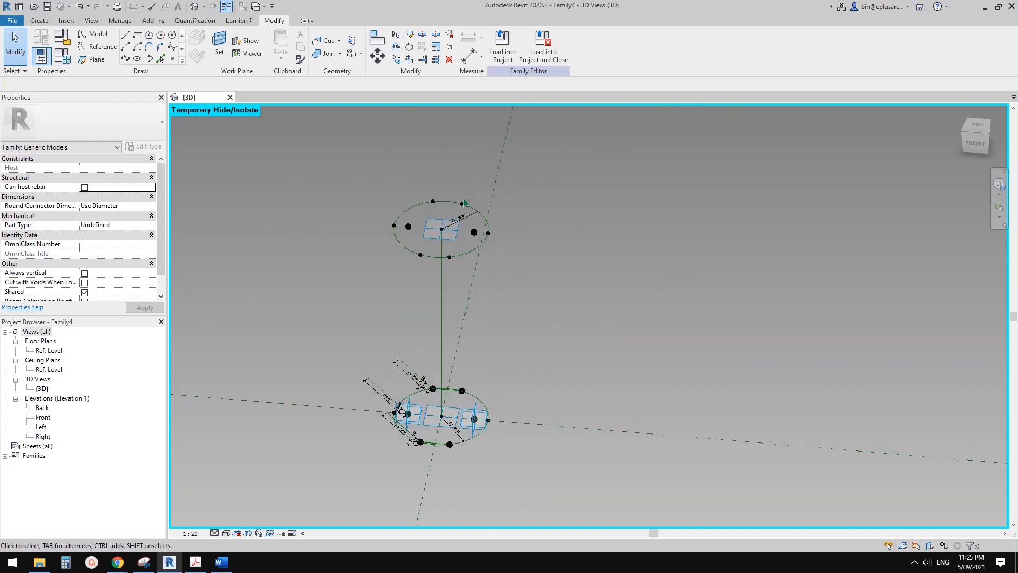
On the vertical plane of the upper circle's right inner point, draw a downward-slanted reference line about 1680 mm long with a permanent length dimension.
shift+middle_drag(501, 237, 523, 227)
scroll(474, 218, up, 5)
click(489, 205)
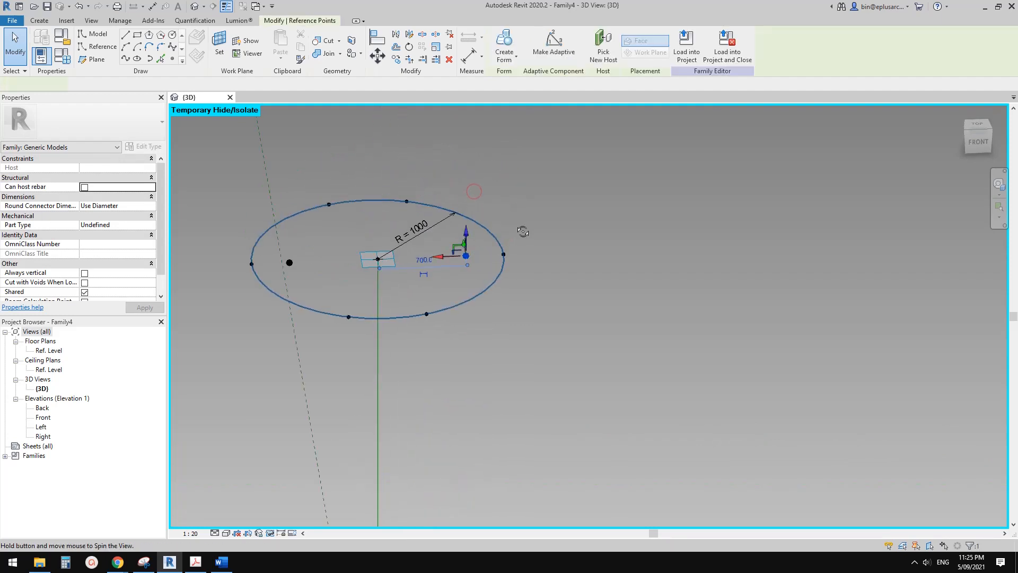
click(97, 50)
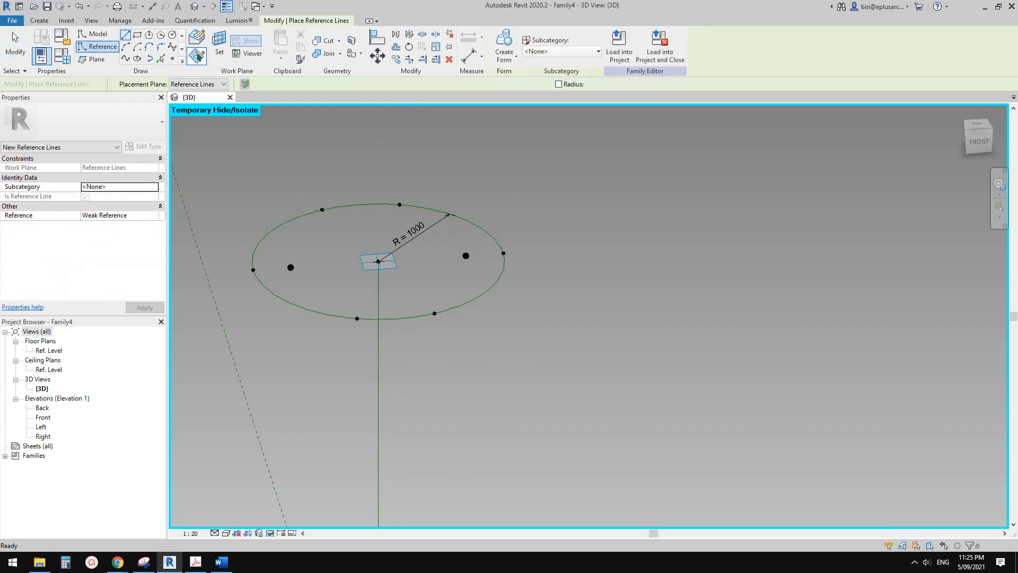
click(219, 48)
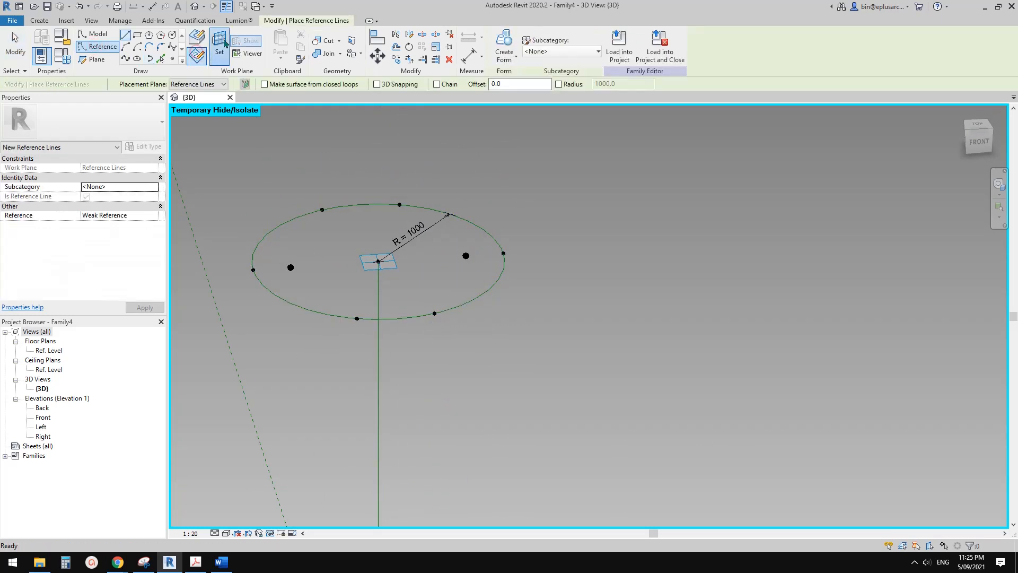
click(465, 255)
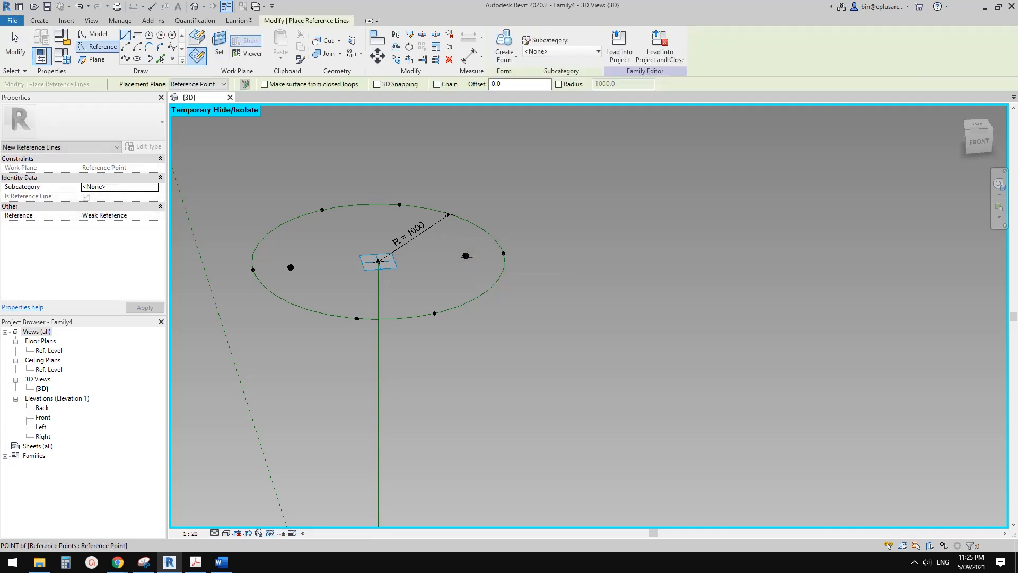
click(631, 361)
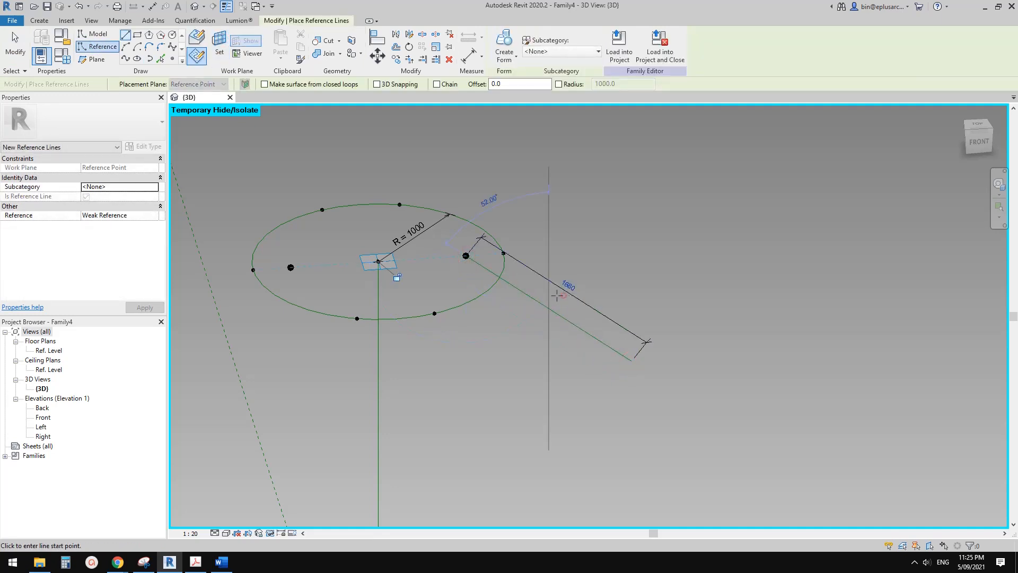
scroll(479, 264, up, 2)
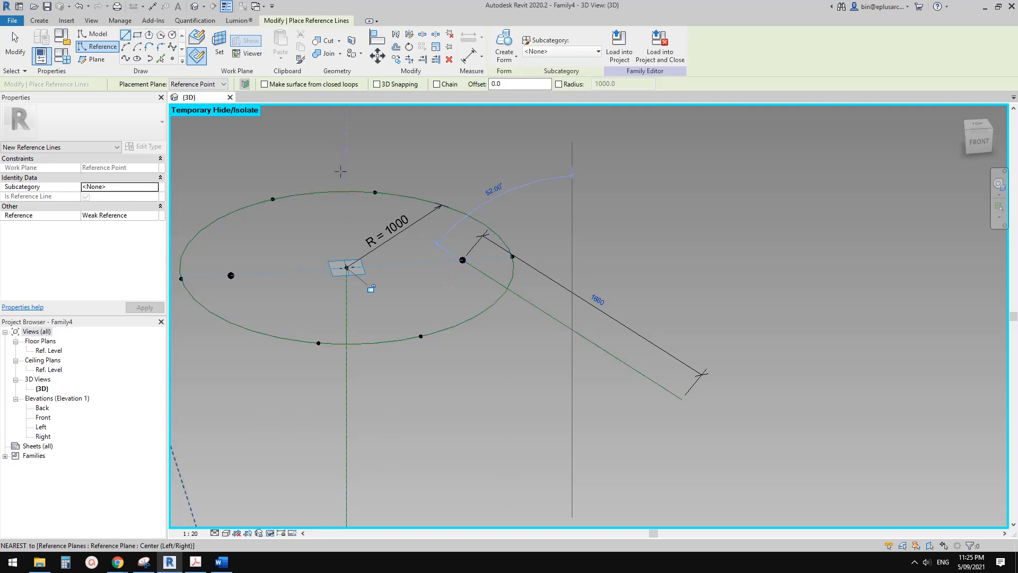
key(i)
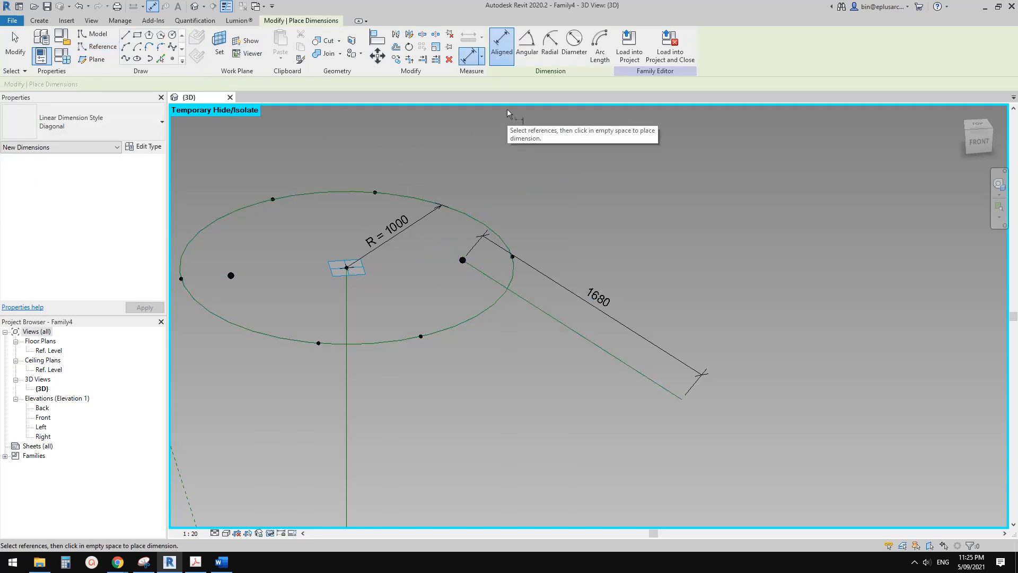
click(531, 52)
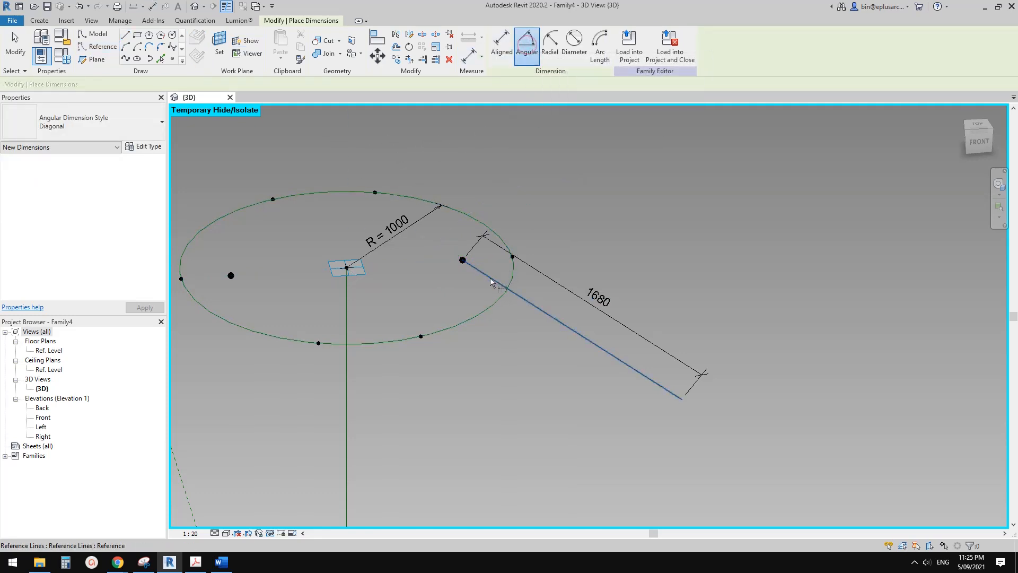
click(488, 279)
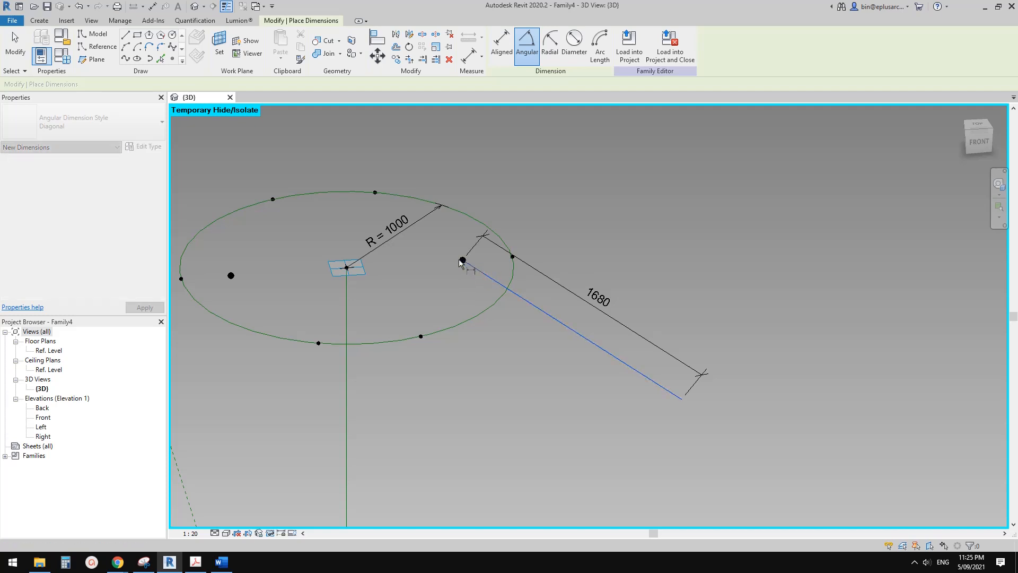
scroll(462, 264, up, 2)
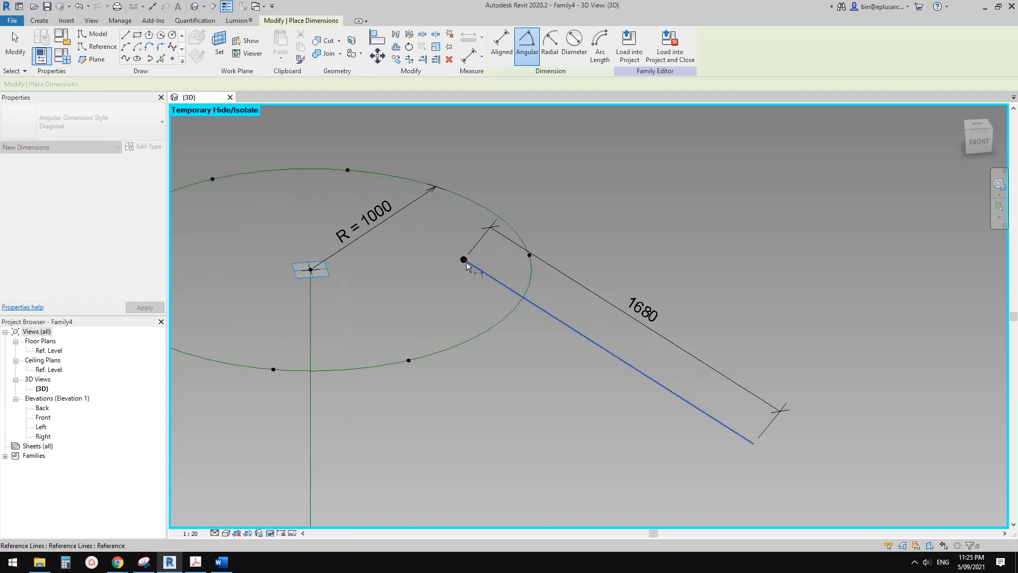
key(Escape)
key(Escape)
scroll(463, 262, down, 1)
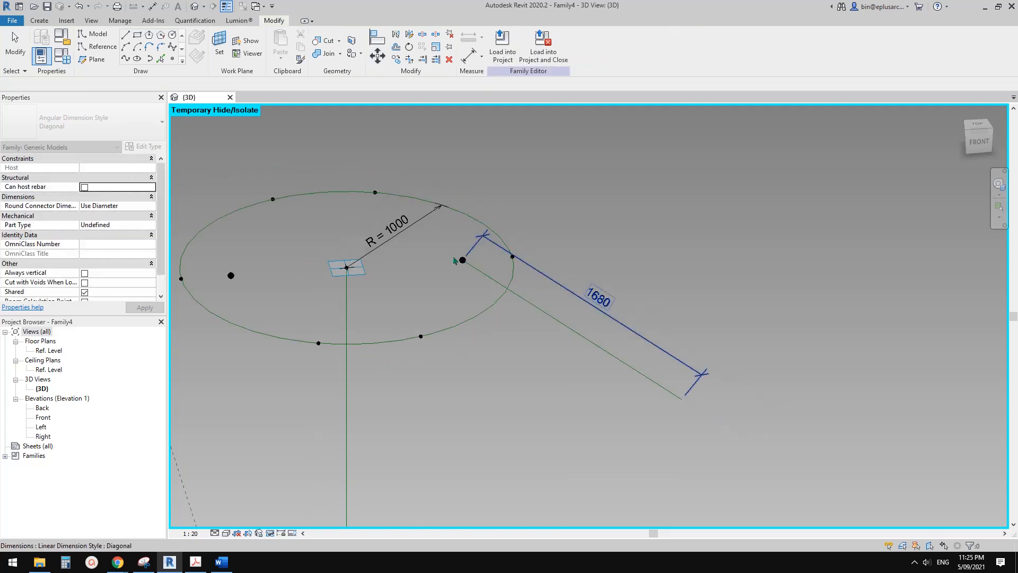
Set the reference planes of the upper circle's right inner point to show Always.
click(462, 260)
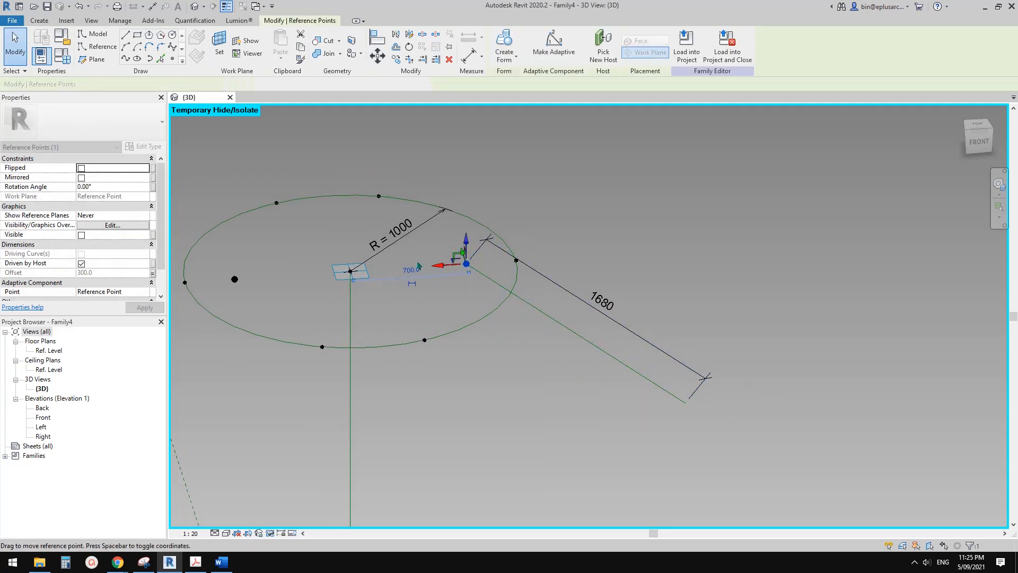
click(147, 215)
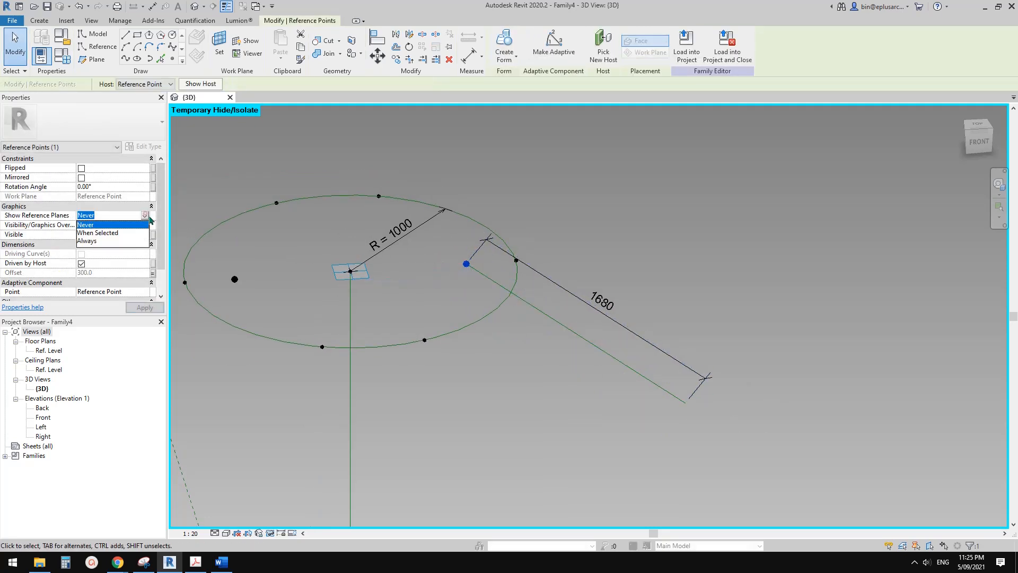
click(88, 242)
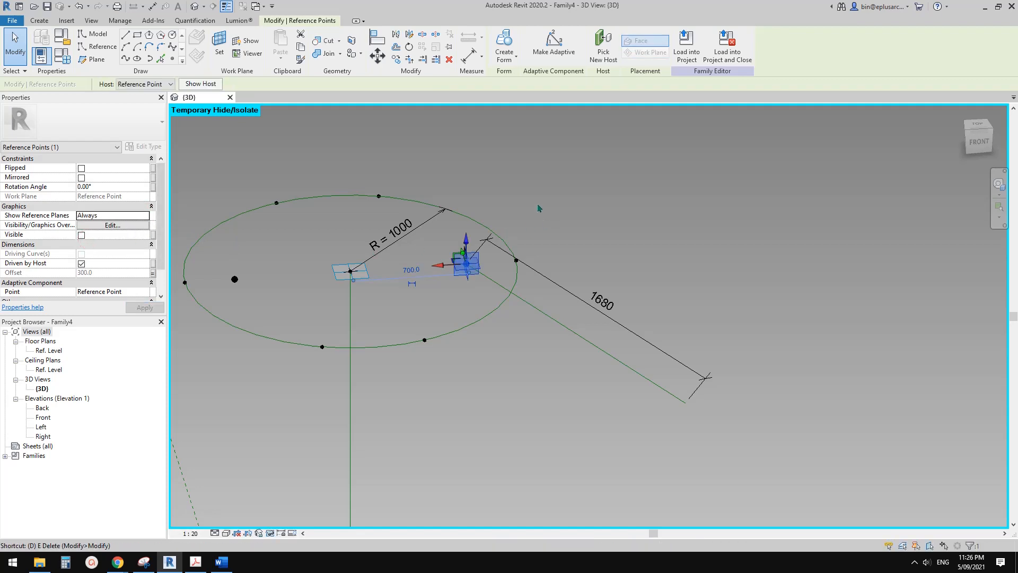
click(542, 155)
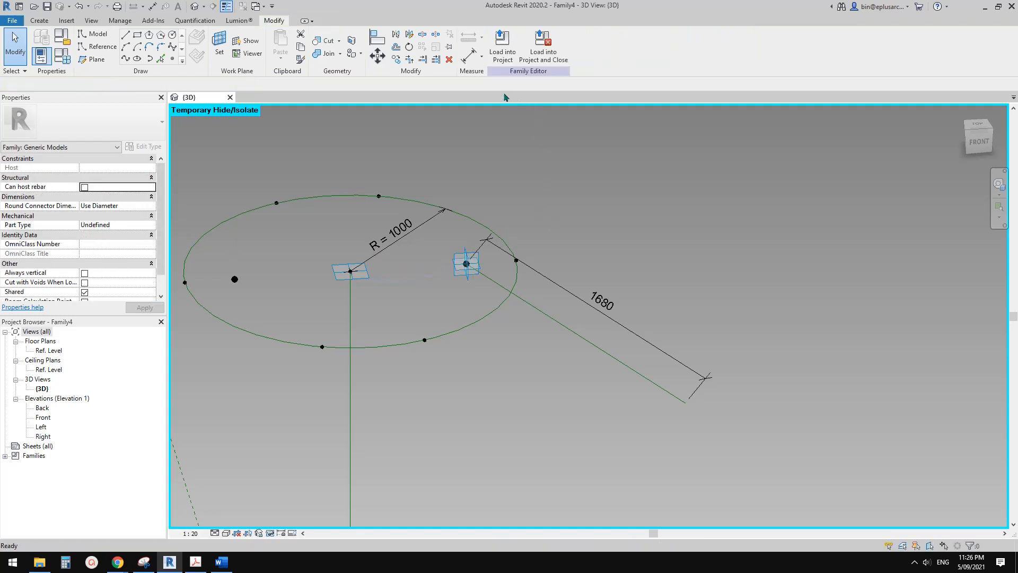
Using the right inner point's vertical plane as work plane, add an angular dimension between its slanted reference line and the point's horizontal plane.
click(220, 42)
click(478, 253)
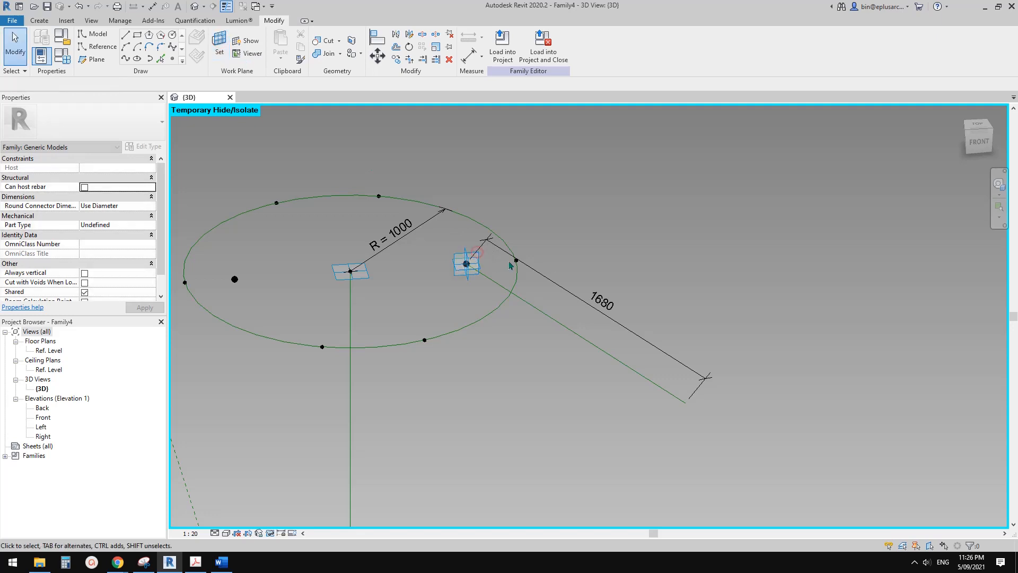
key(d)
key(i)
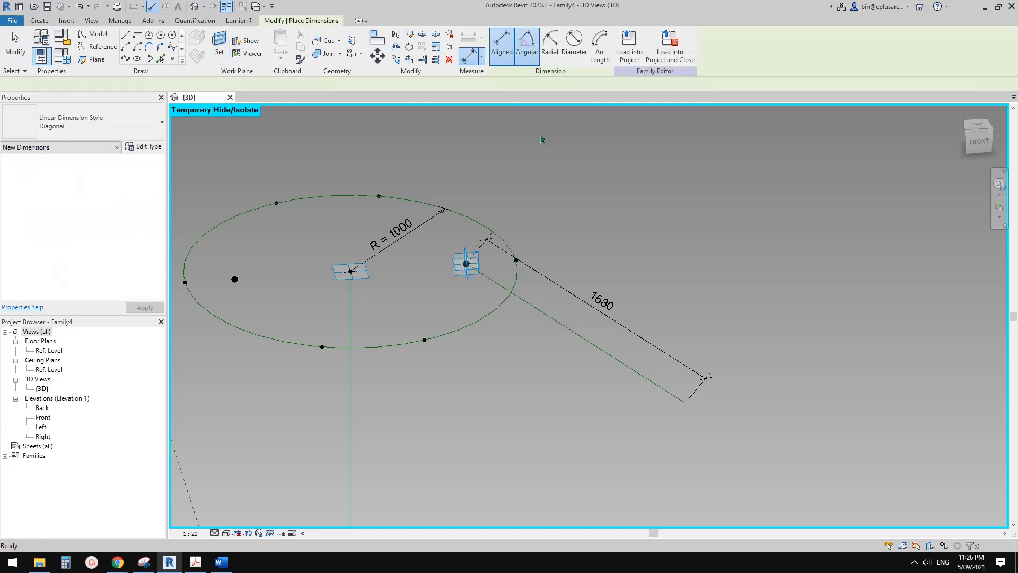
click(526, 44)
scroll(472, 273, up, 2)
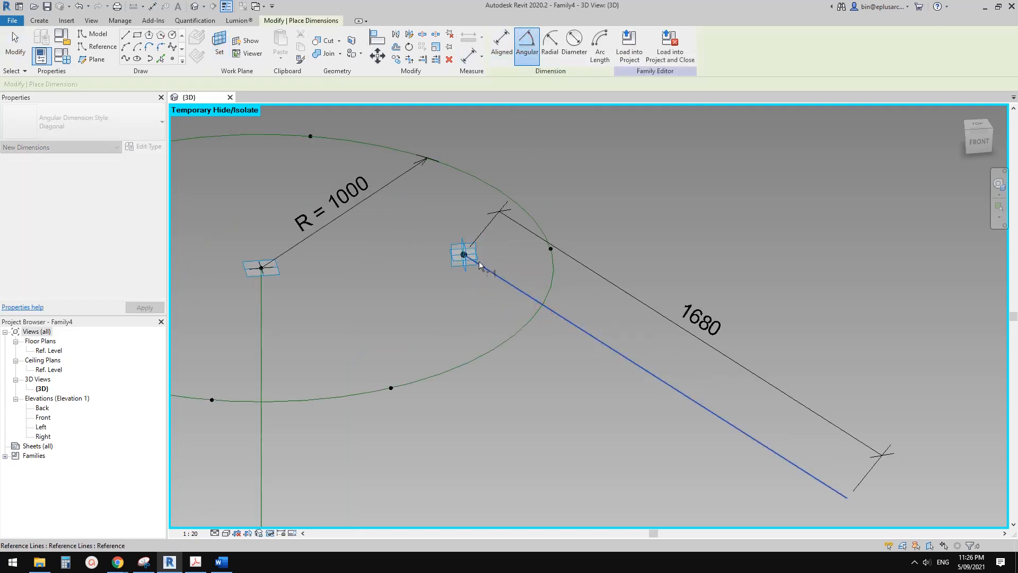
click(455, 254)
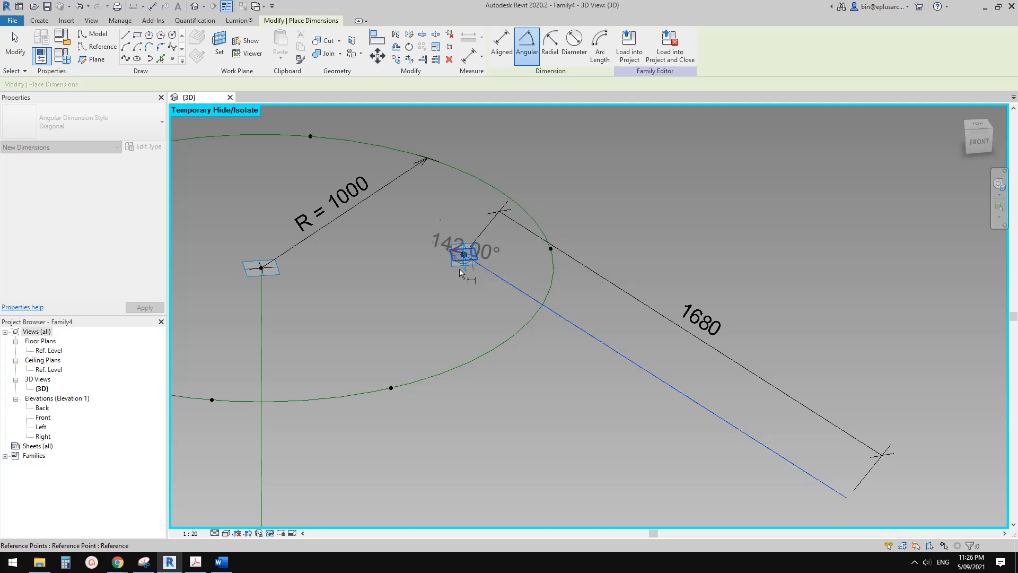
click(535, 269)
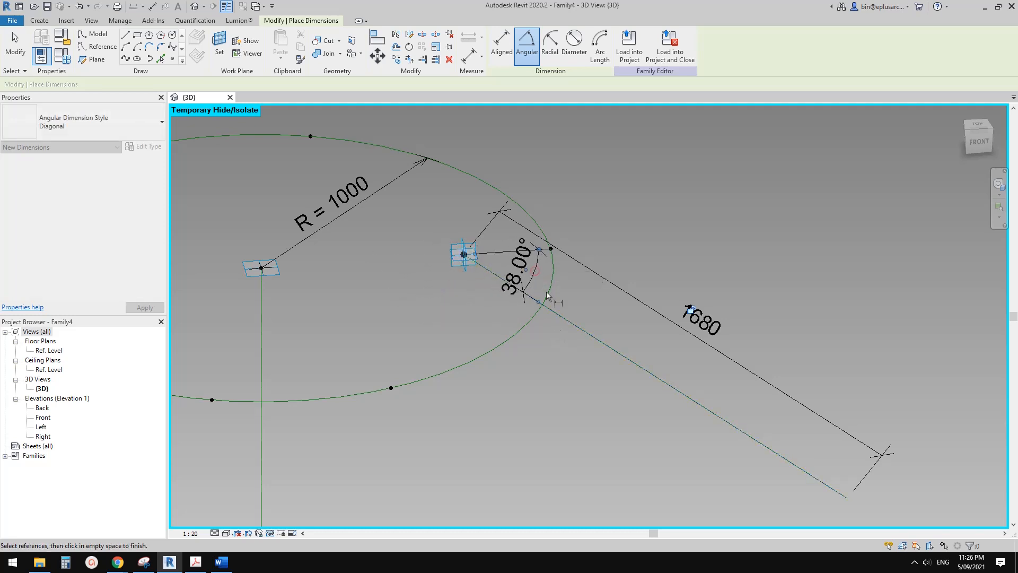
key(Escape)
Label the right inner point's slanted line with A = 45.00° for its angle and L = 1000 for its length.
click(581, 44)
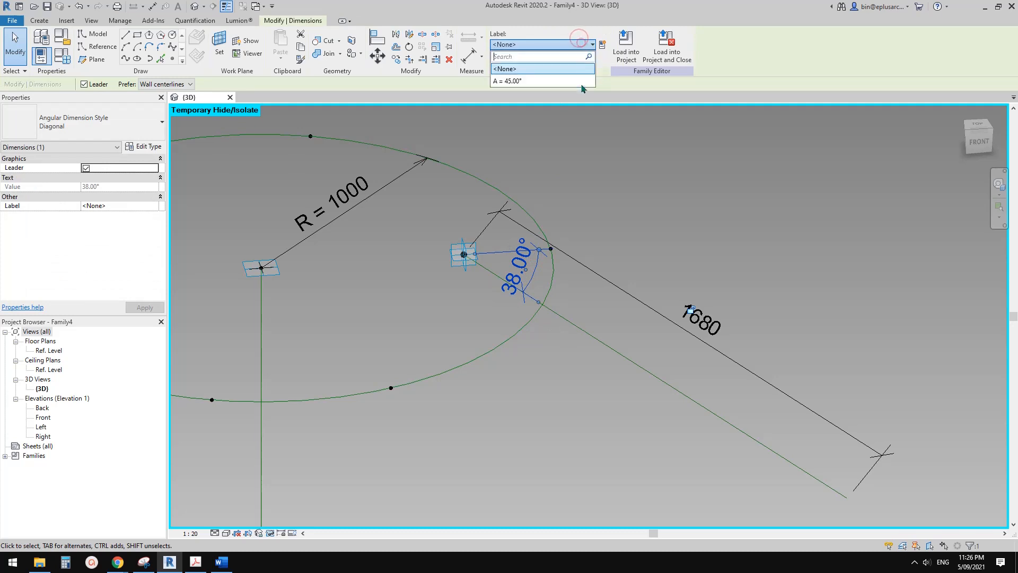
click(504, 81)
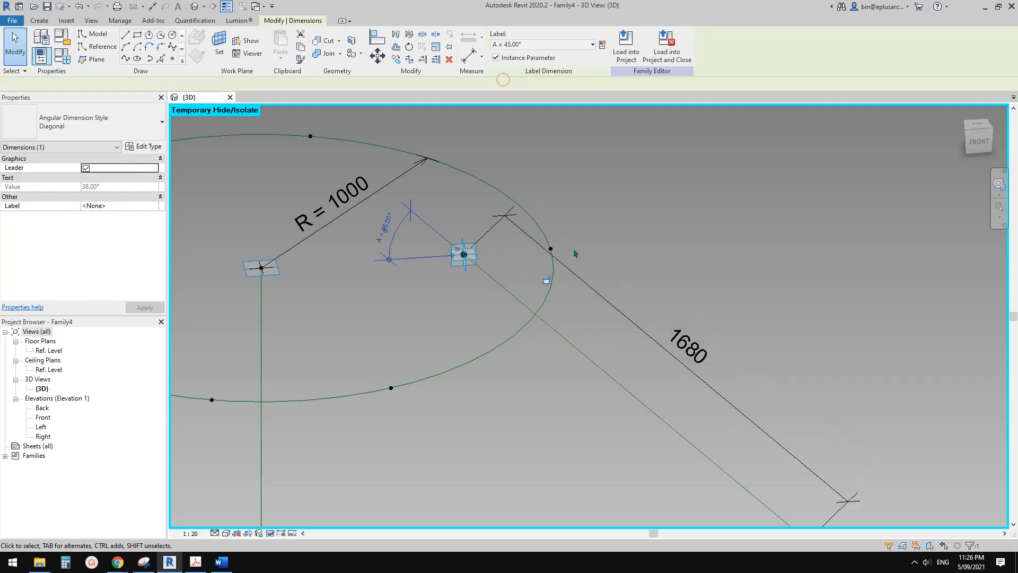
scroll(592, 361, up, 1)
click(594, 360)
scroll(595, 357, down, 4)
middle_drag(598, 337, 557, 264)
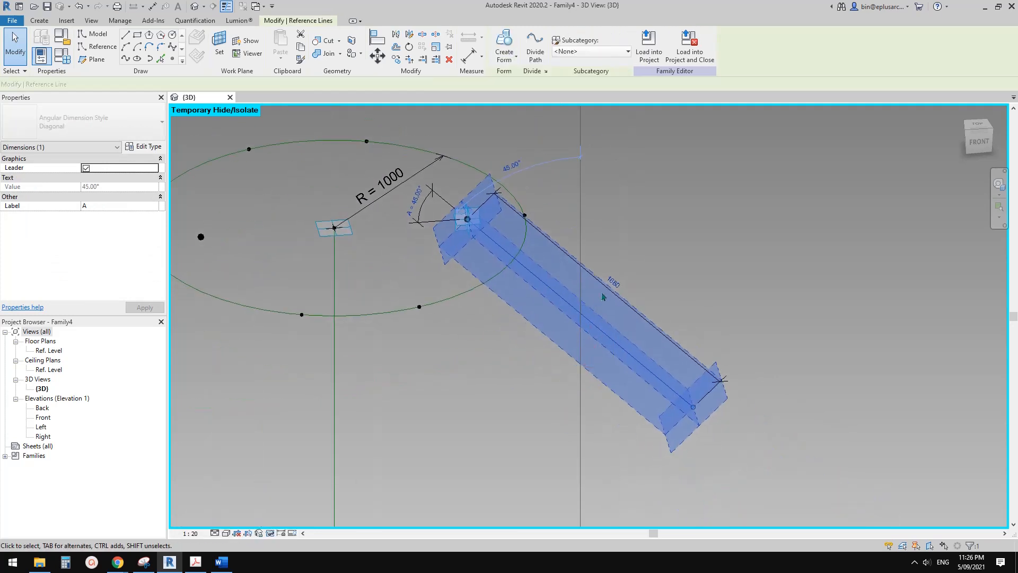
click(611, 287)
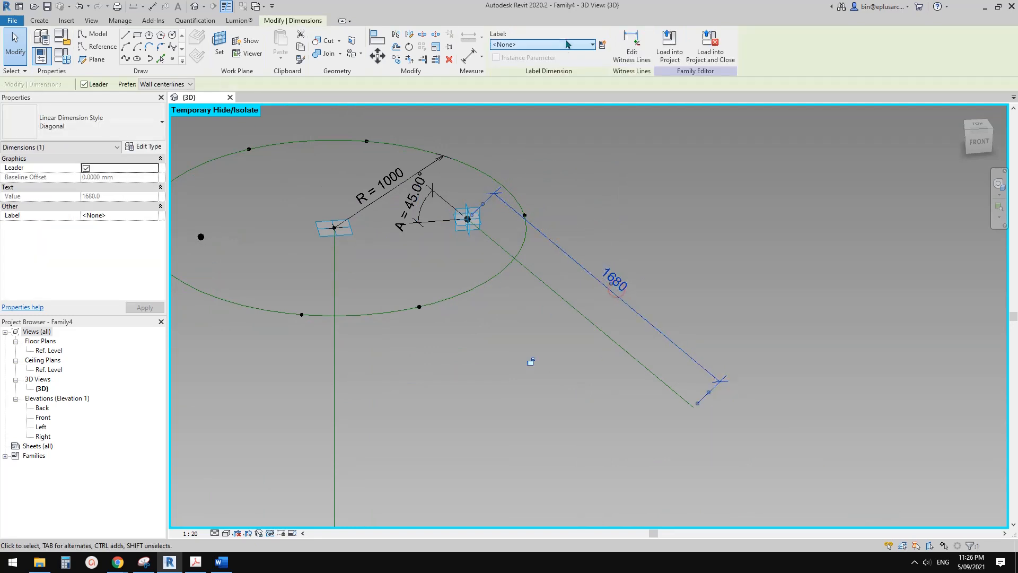
click(578, 45)
click(518, 93)
scroll(639, 247, down, 3)
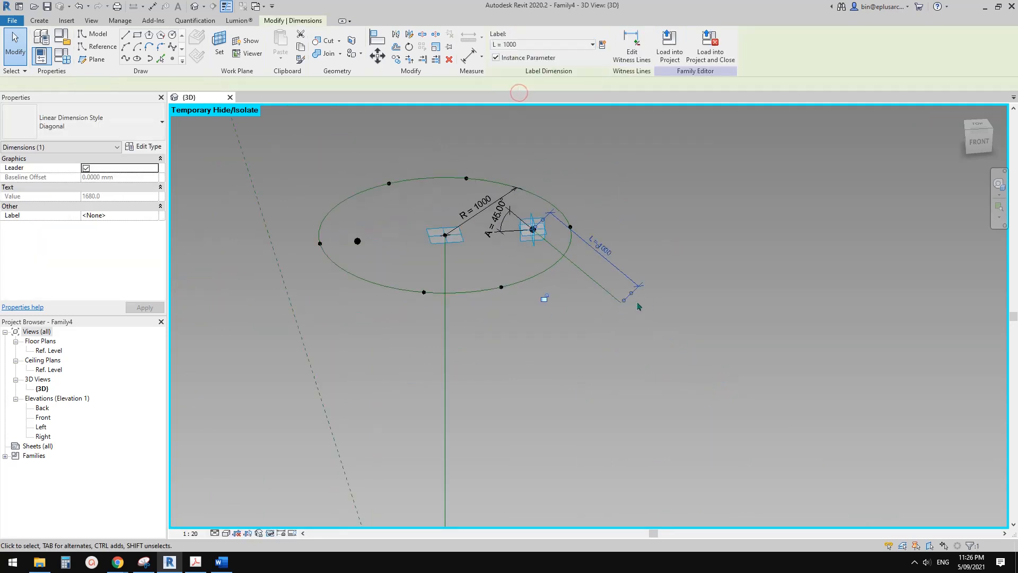
key(Escape)
Join the upper circle's two front points and its two back points with splines through points, making both of them reference lines.
middle_drag(566, 287, 568, 288)
drag(399, 268, 540, 324)
click(126, 56)
click(87, 243)
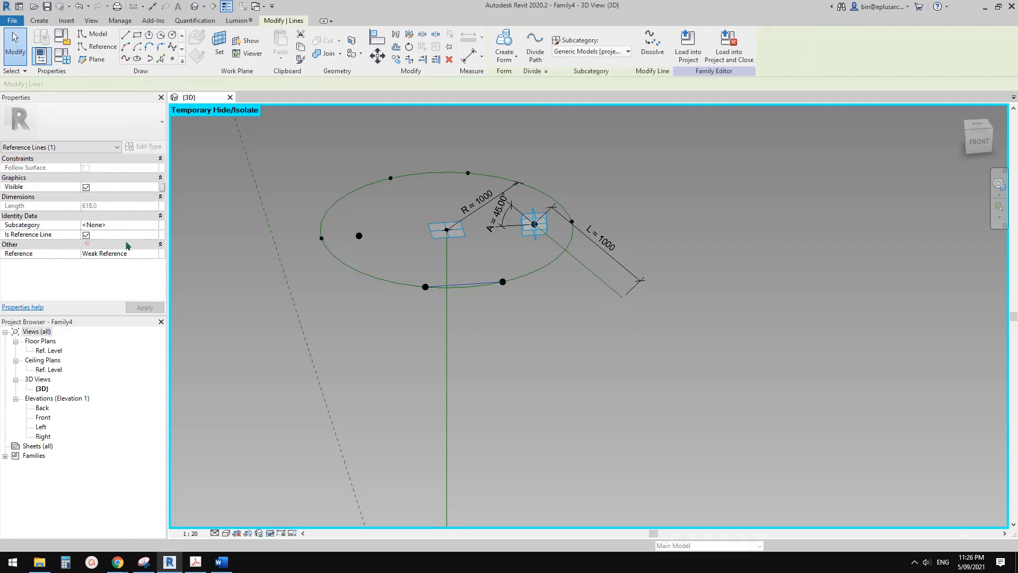
drag(463, 191, 486, 194)
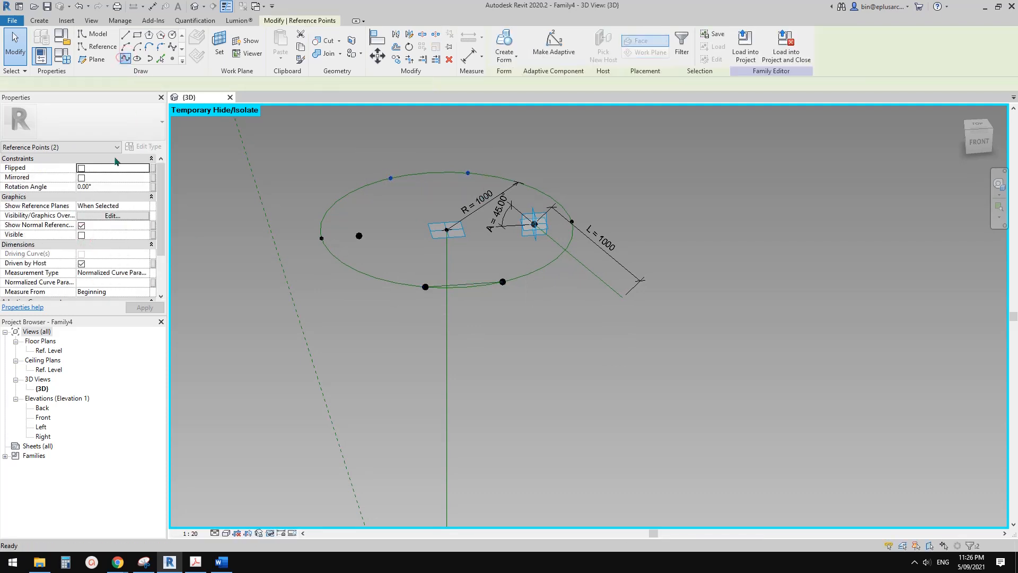
click(126, 56)
click(85, 244)
key(Escape)
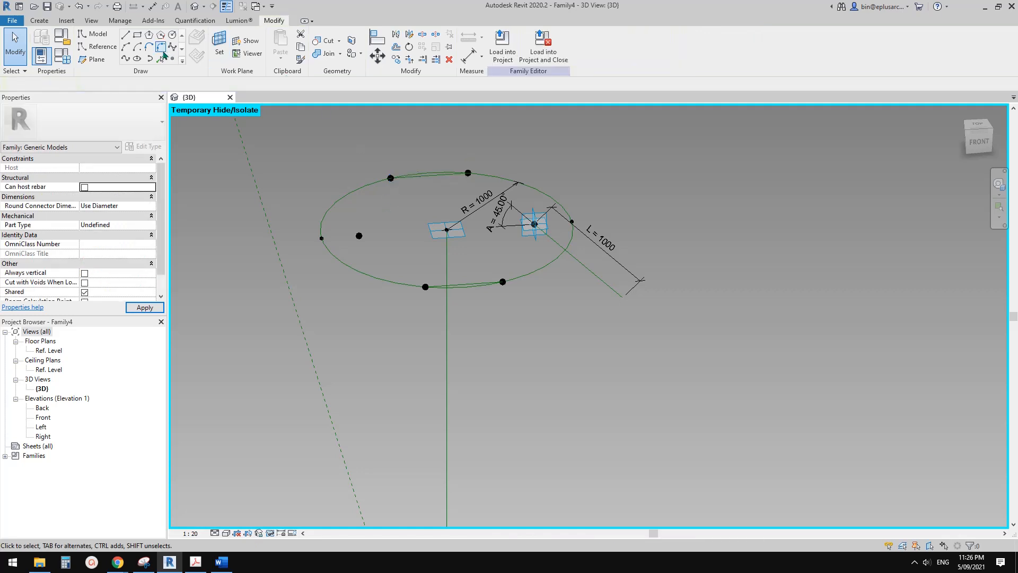
On the front joining line's vertical plane, draw a downward-slanted reference line about 1360 mm long from the front right point, with a permanent length dimension.
click(102, 48)
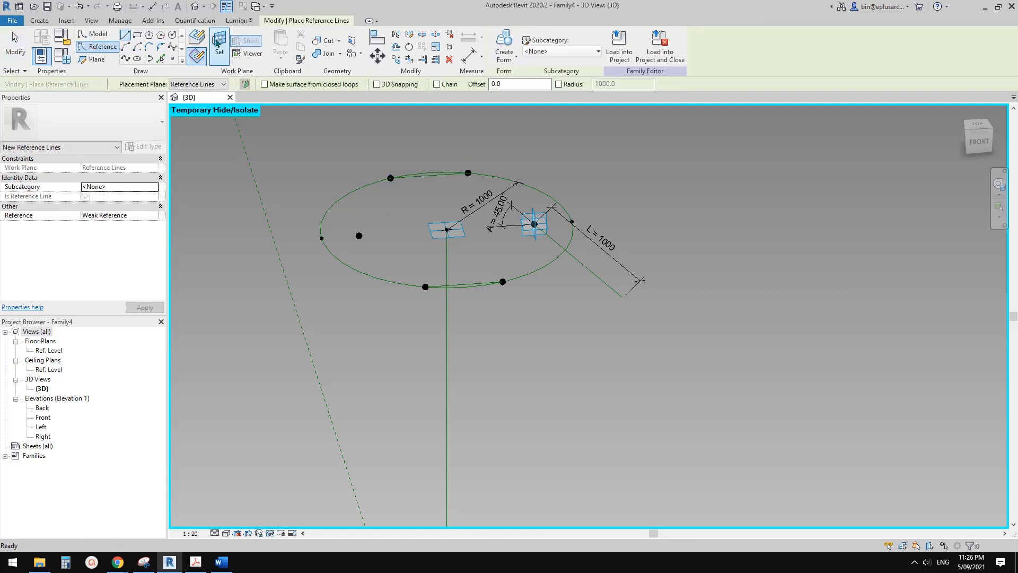
click(473, 281)
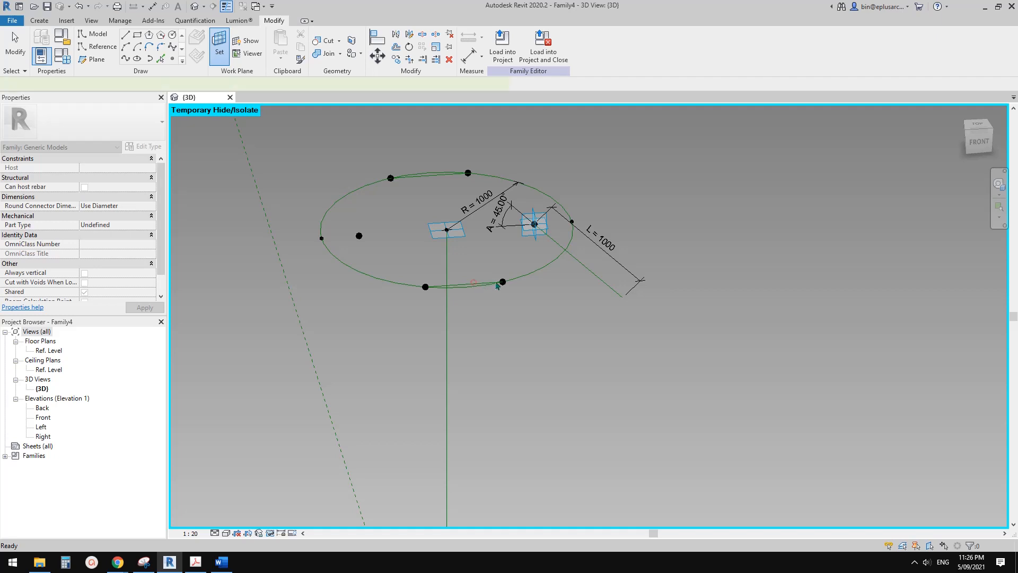
click(634, 368)
click(580, 313)
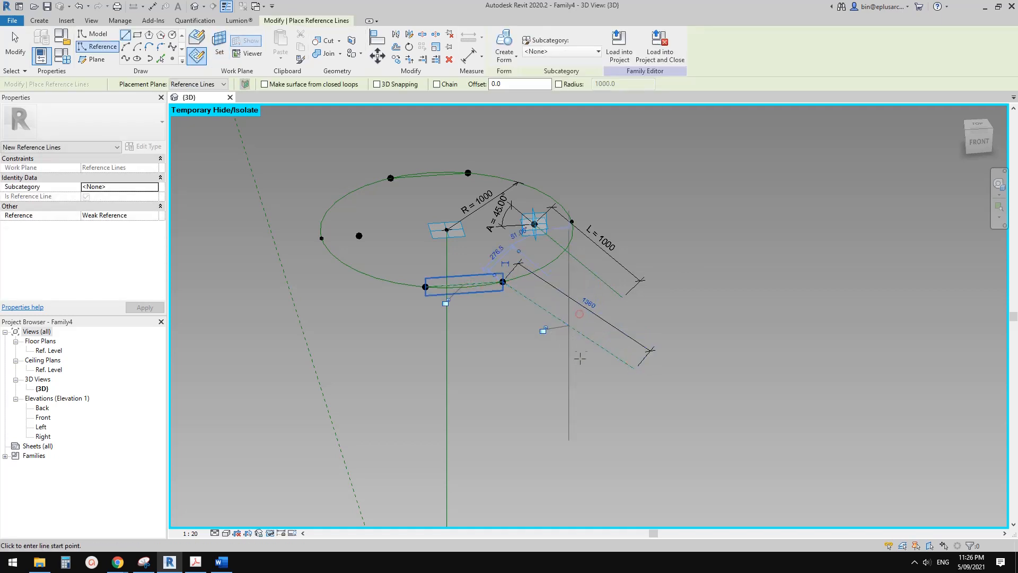
Add an angular dimension between the front slanted reference line and the line joining the upper circle's two front points.
middle_drag(498, 308, 500, 311)
key(d)
key(i)
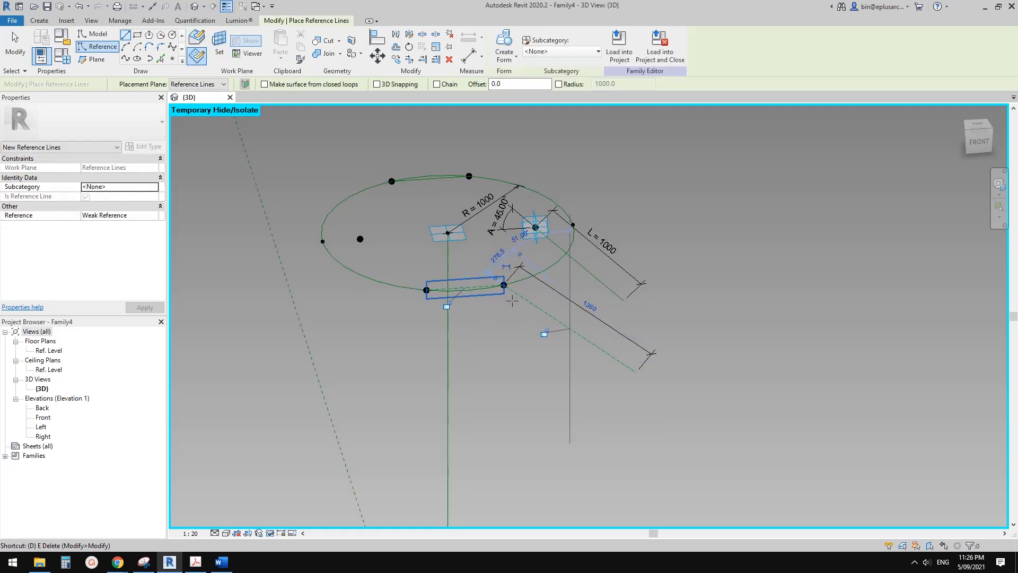
scroll(543, 287, up, 2)
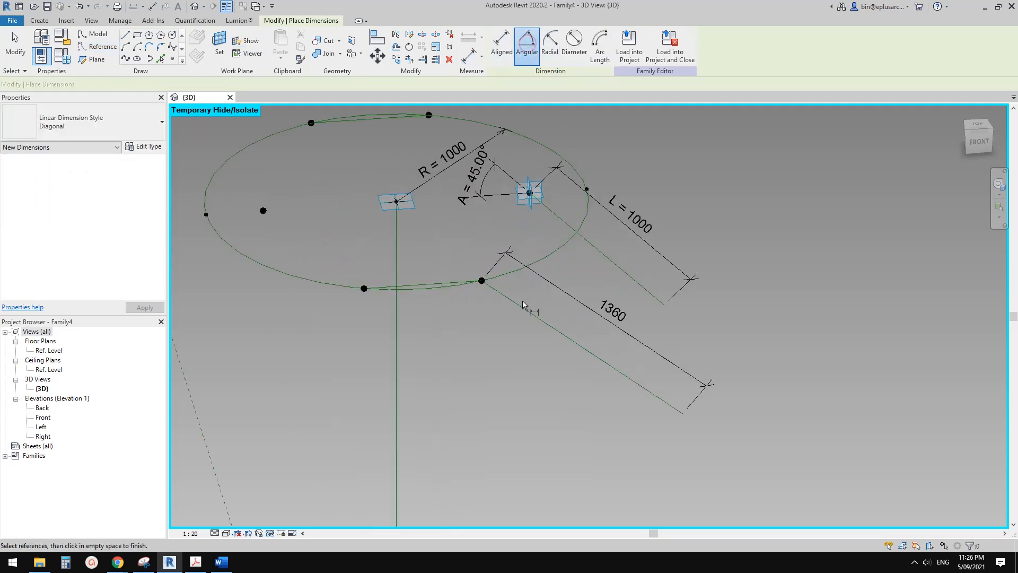
click(520, 304)
scroll(451, 280, up, 2)
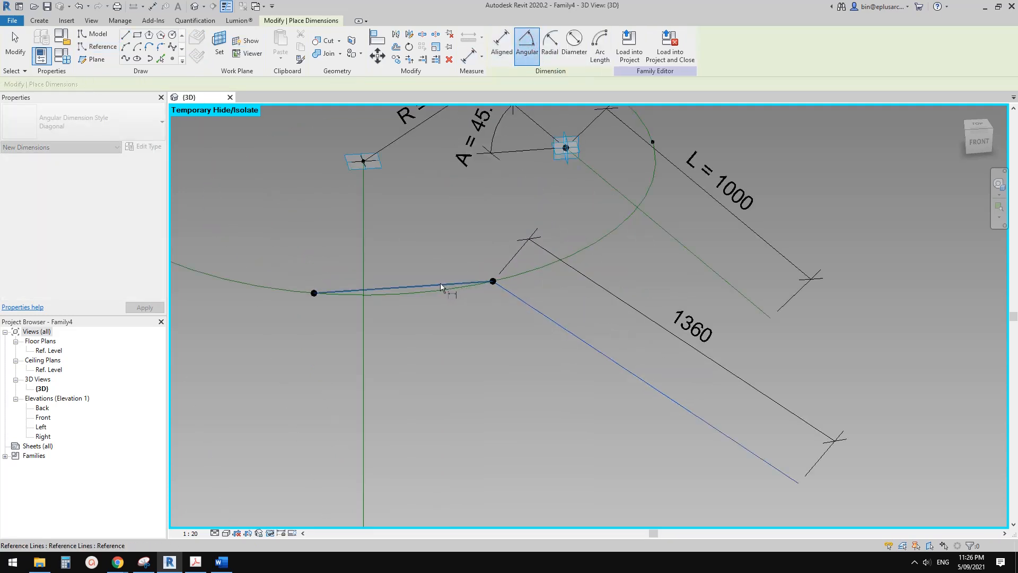
click(440, 282)
click(594, 311)
key(Escape)
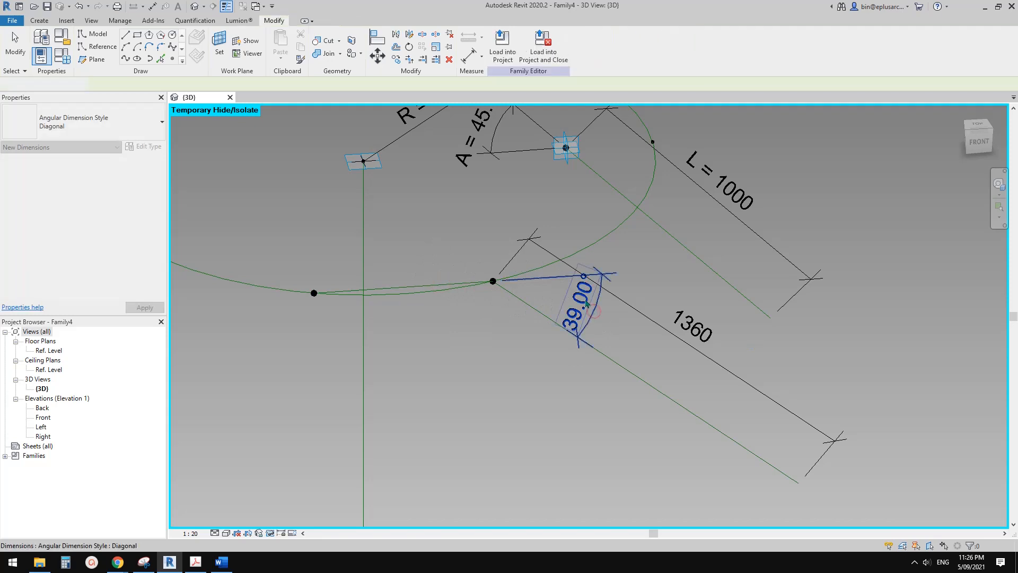
Label the front slanted line of the upper circle with A = 45.00° for its angle and L = 1000 for its length.
click(587, 303)
click(572, 44)
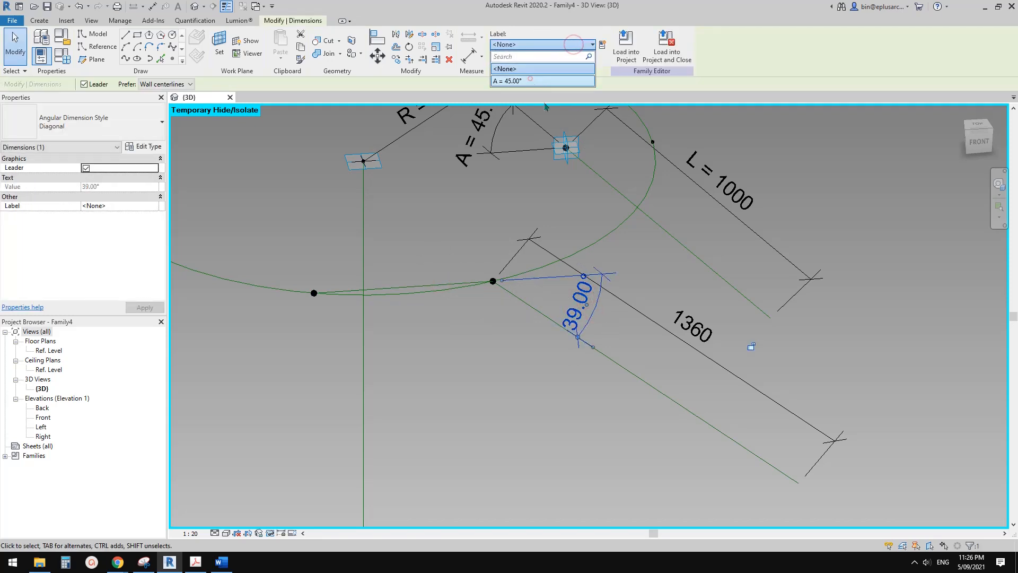
click(517, 80)
click(685, 354)
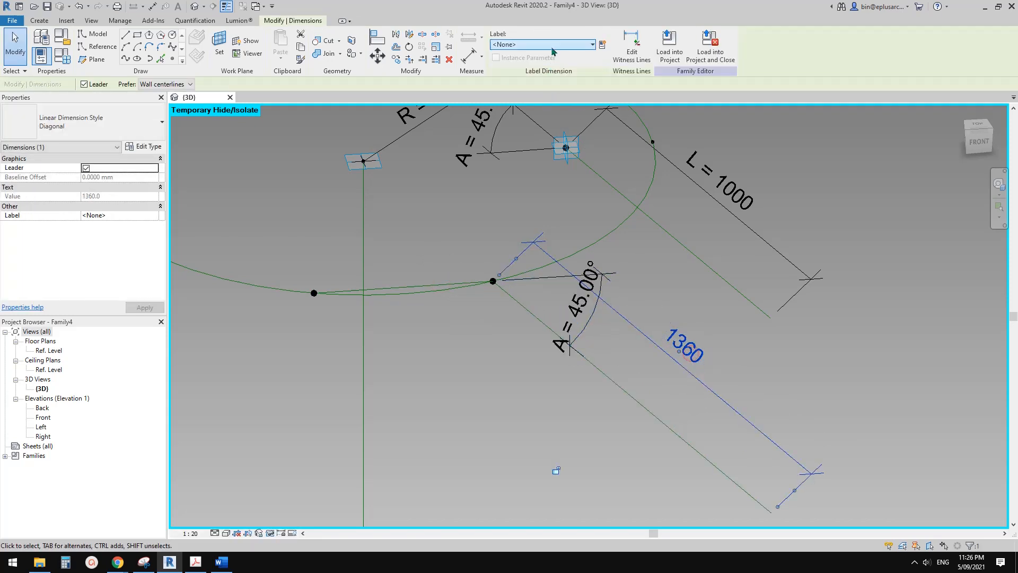
click(552, 44)
click(521, 92)
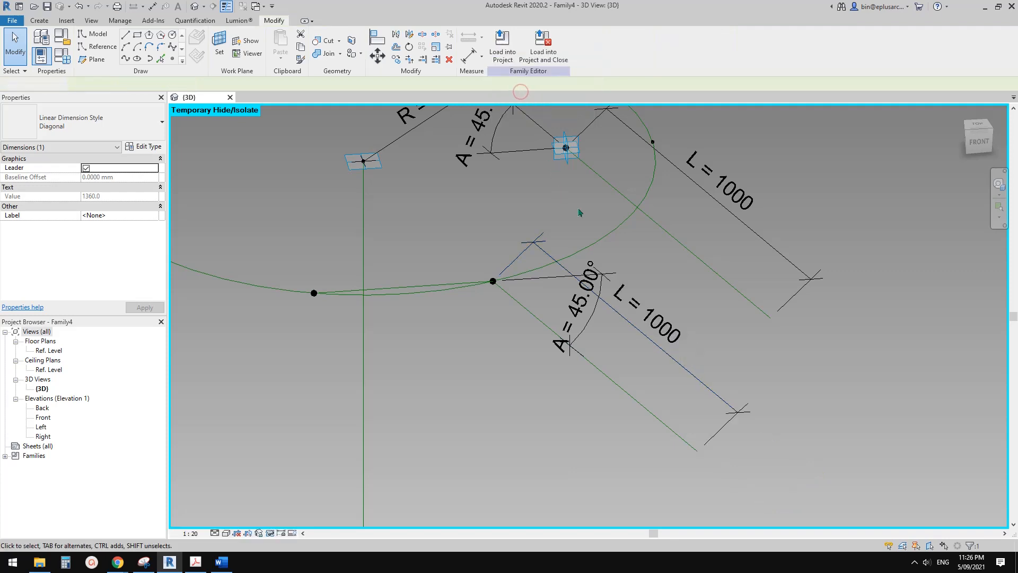
On the back joining line's vertical plane, draw a downward-slanted reference line about 640 mm long from the upper circle's back right point, with a permanent length dimension.
scroll(657, 210, down, 5)
middle_drag(658, 209, 613, 315)
scroll(556, 254, up, 3)
click(384, 141)
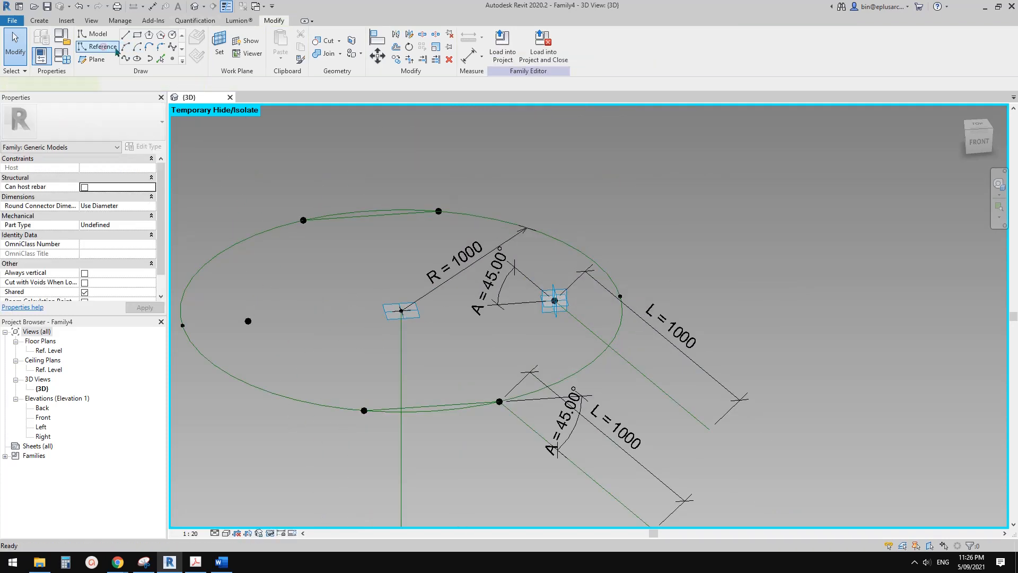
click(99, 47)
click(218, 41)
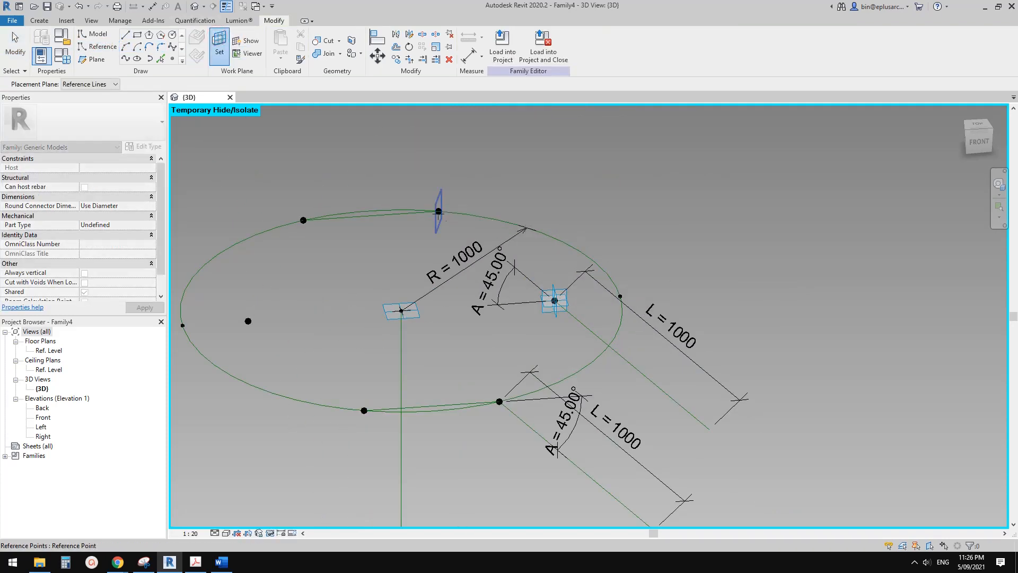
click(421, 212)
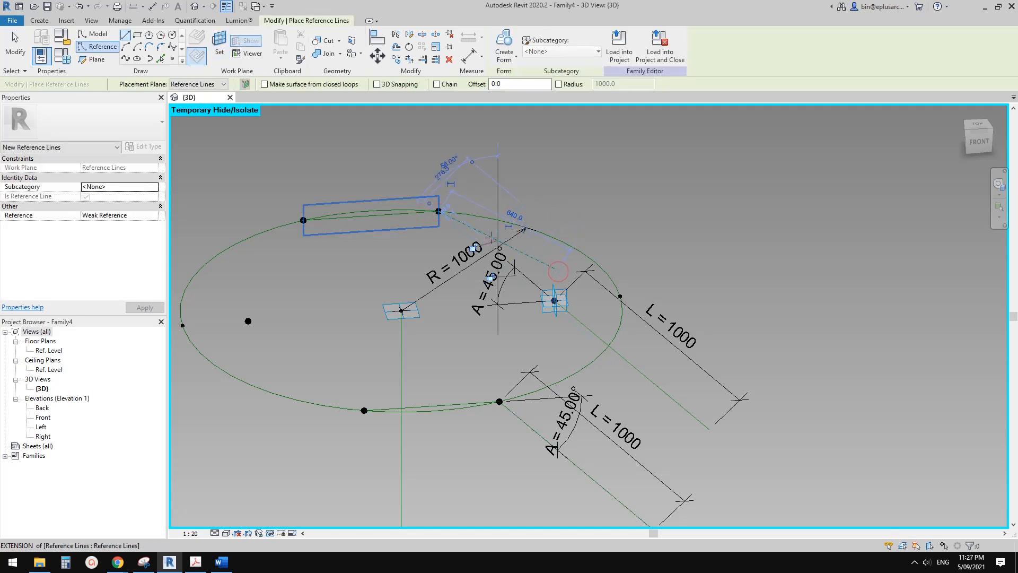
click(508, 229)
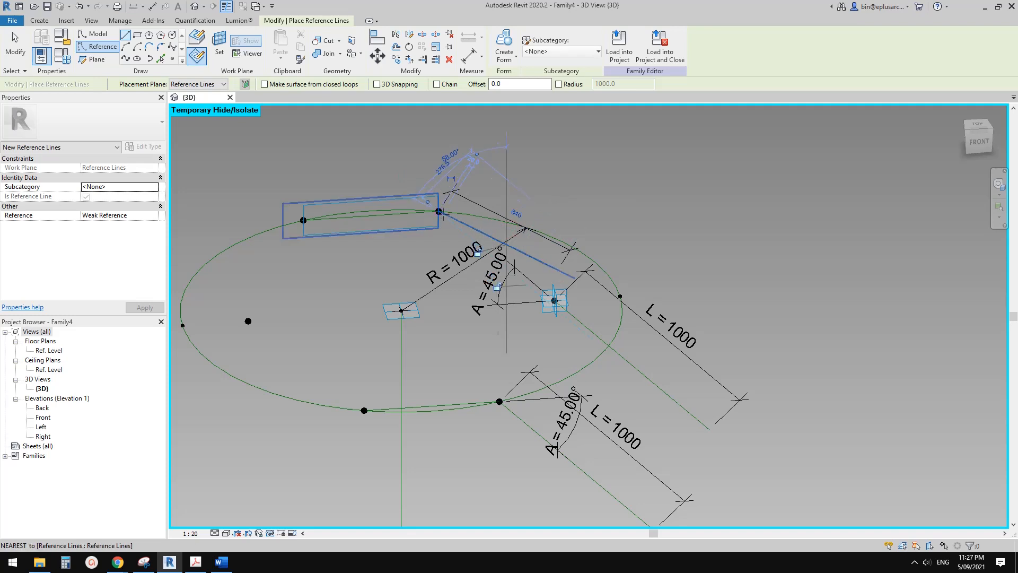
Add an angular dimension between the back slanted reference line and the line joining the upper circle's two back points.
scroll(439, 211, up, 1)
key(d)
key(i)
scroll(453, 198, up, 1)
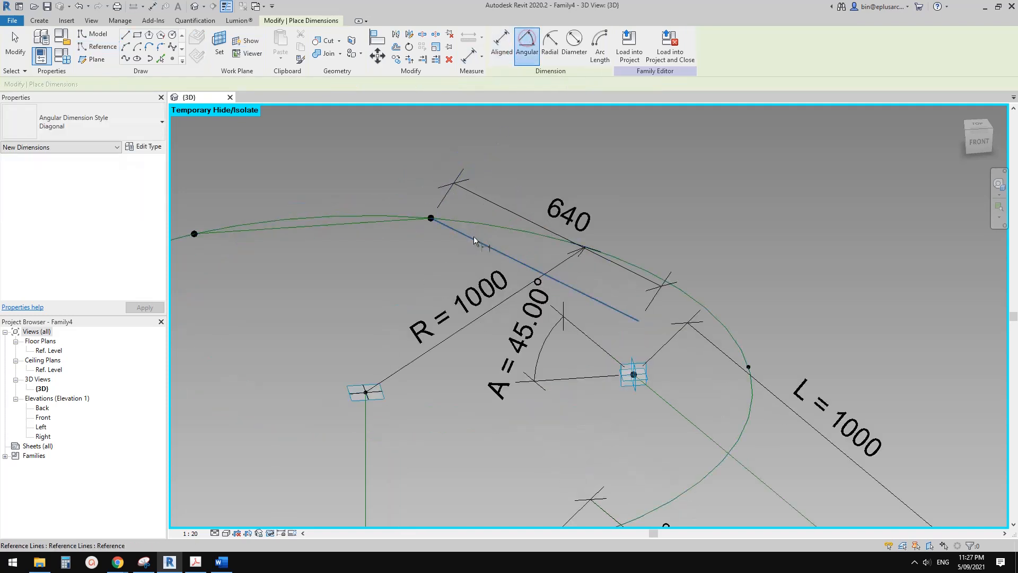
click(474, 236)
click(413, 219)
scroll(477, 226, up, 1)
click(488, 231)
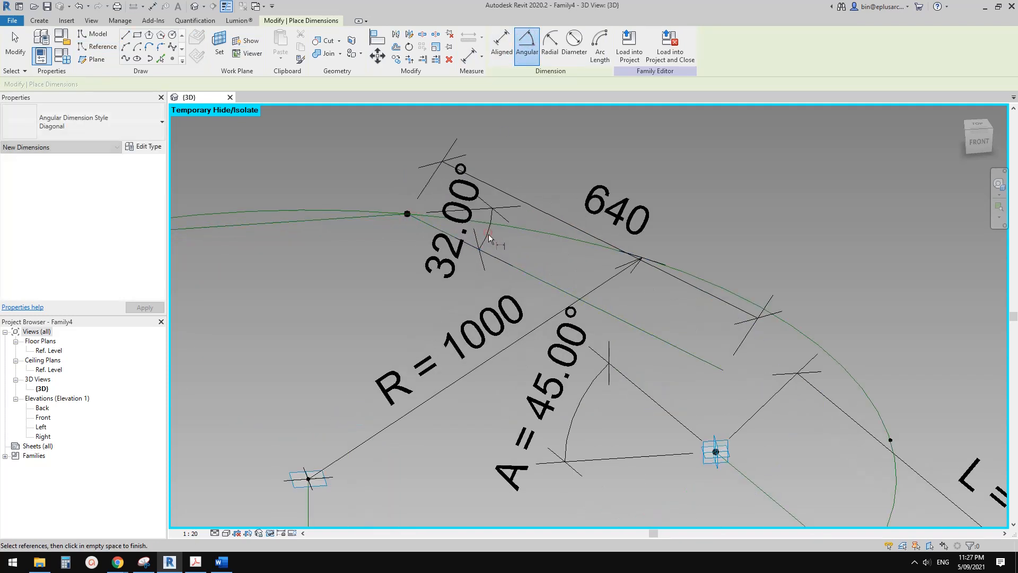
key(Escape)
Label the back slanted line of the upper circle with A = 45.00° for its angle and L = 1000 for its length.
click(540, 44)
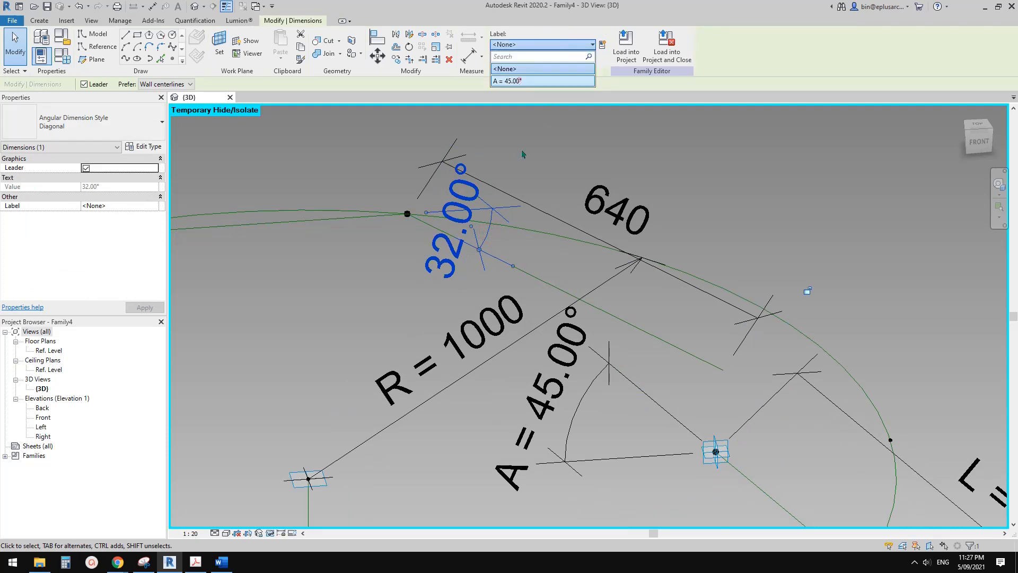
click(541, 81)
click(557, 258)
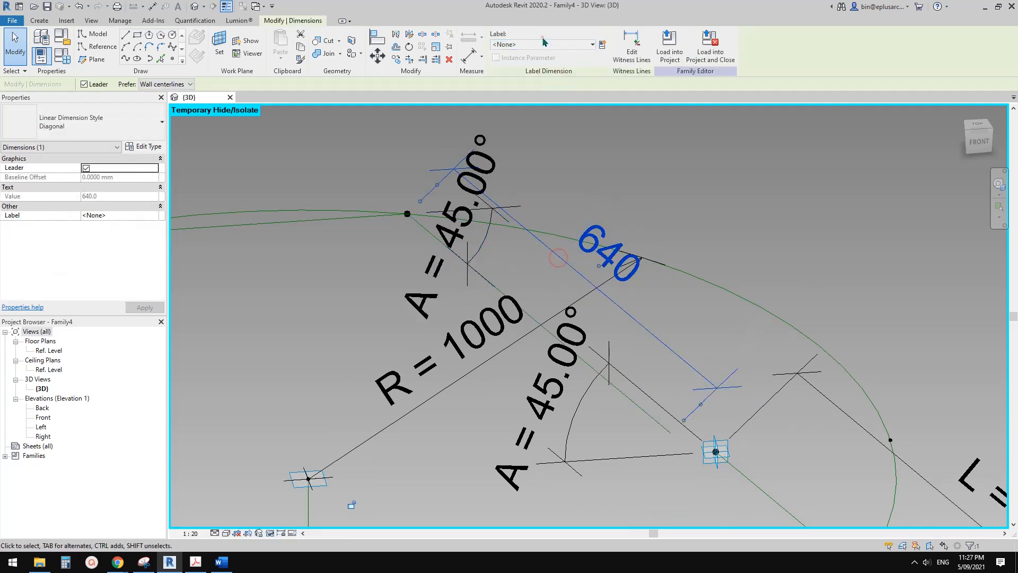
click(543, 44)
click(513, 91)
scroll(656, 323, down, 2)
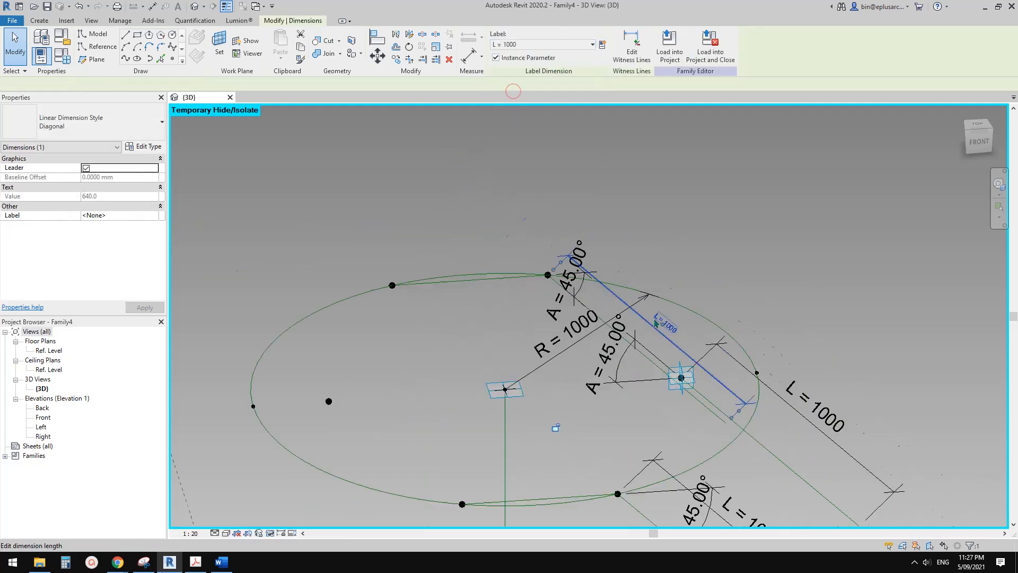
key(Escape)
Place reference points on the free ends of the three slanted lines at the upper circle and the three at the lower circle.
scroll(655, 323, down, 5)
shift+middle_drag(649, 320, 623, 225)
shift+middle_drag(731, 390, 651, 390)
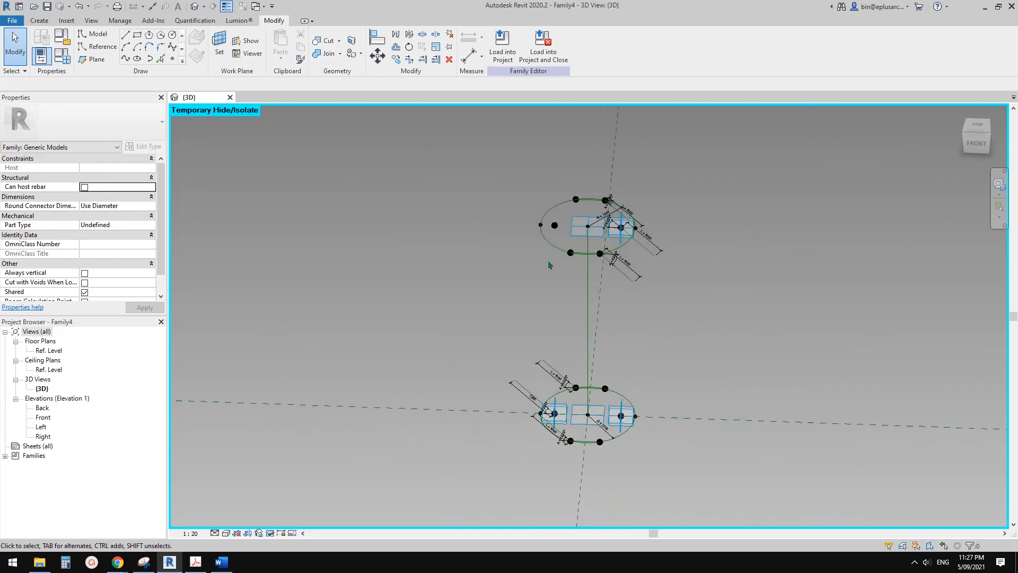
shift+middle_drag(549, 265, 577, 289)
scroll(630, 263, up, 4)
scroll(575, 287, up, 2)
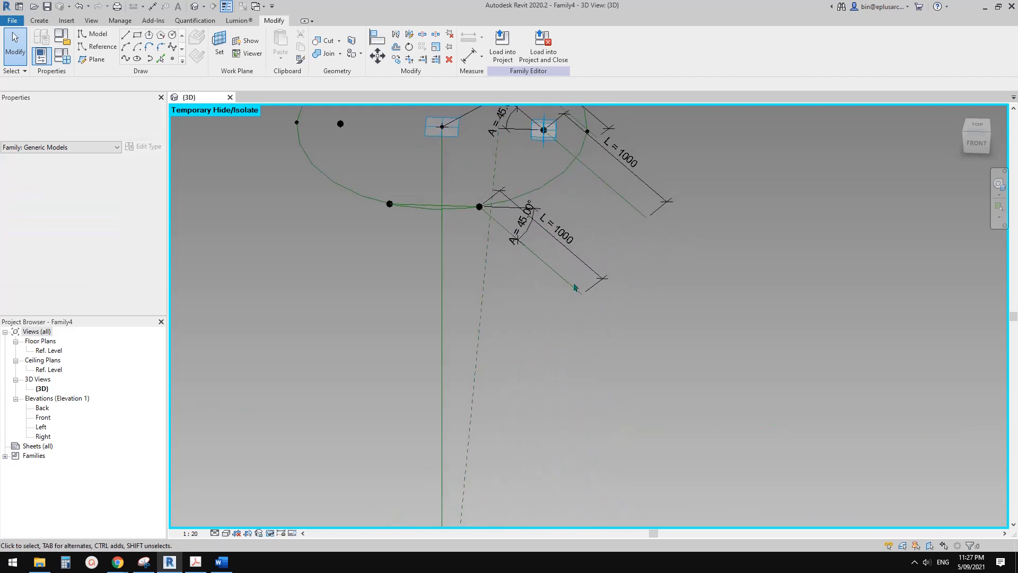
scroll(574, 286, down, 2)
click(173, 59)
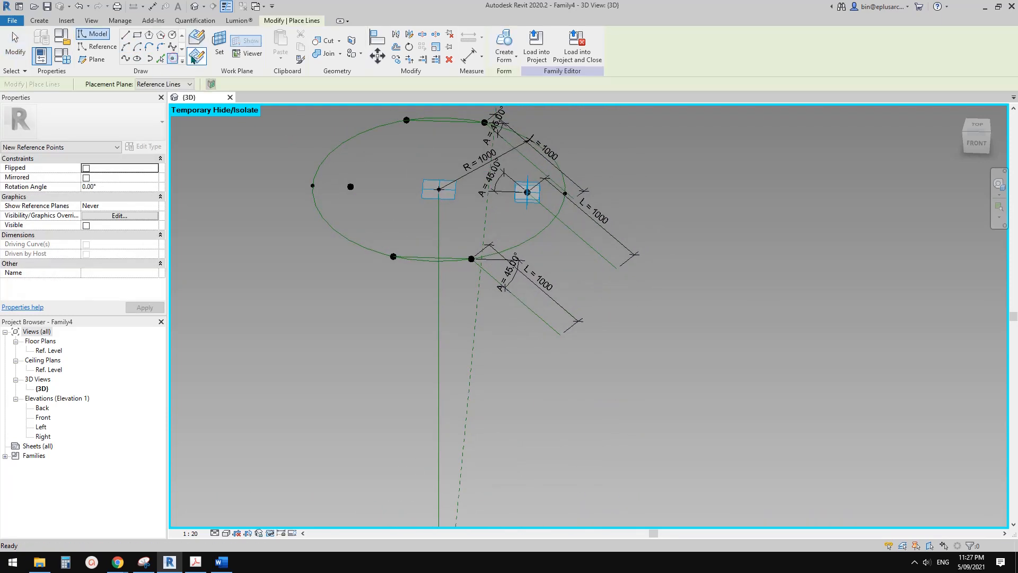
click(199, 41)
mouse_move(592, 261)
shift+middle_down()
mouse_move(579, 276)
mouse_move(610, 272)
mouse_move(596, 220)
shift+middle_up()
click(597, 221)
scroll(460, 448, down, 2)
middle_drag(461, 448, 401, 364)
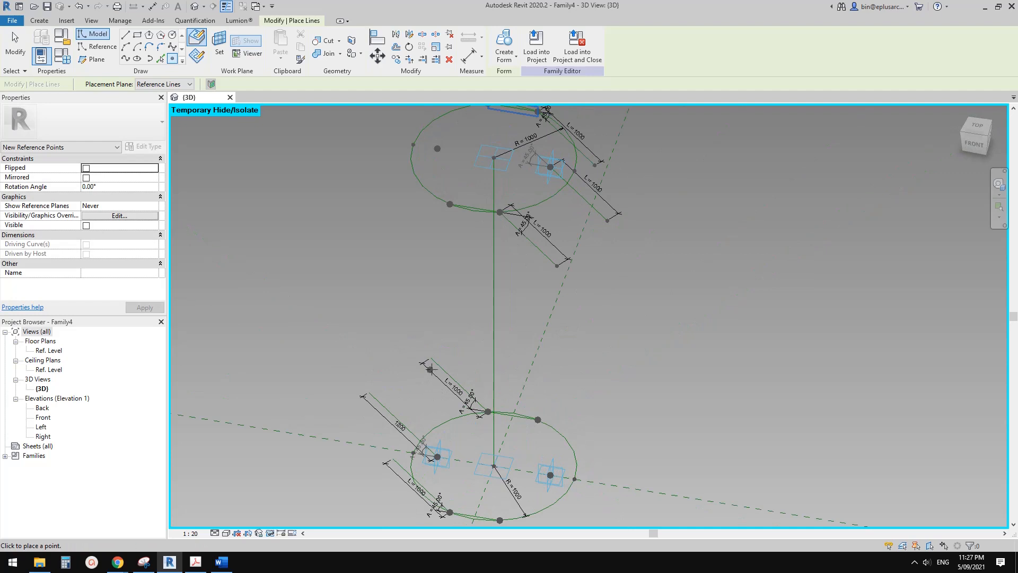
middle_drag(435, 361, 443, 350)
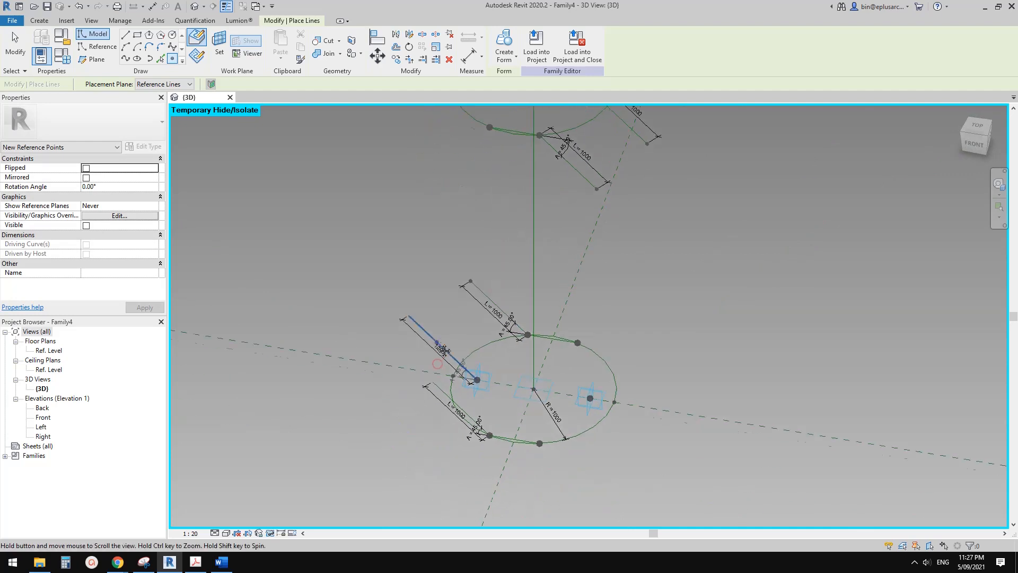
click(434, 383)
key(Escape)
key(Escape)
Join the end point of the upper circle's front slanted line to the lower circle's front right point with a spline through points.
middle_drag(457, 243, 447, 254)
drag(445, 252, 484, 301)
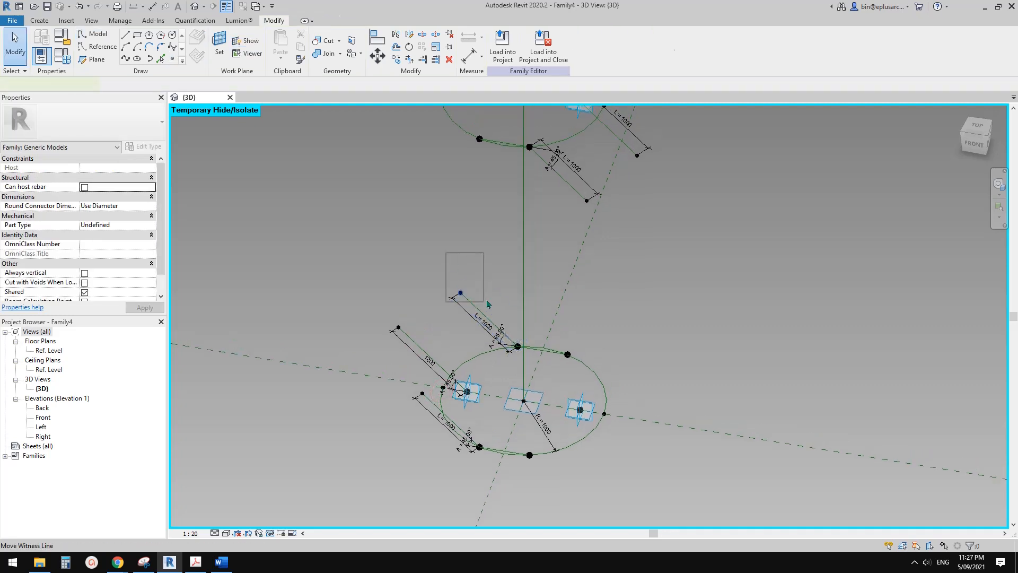
scroll(487, 302, down, 2)
shift+middle_drag(489, 303, 628, 278)
middle_drag(628, 277, 564, 332)
scroll(559, 335, down, 1)
click(577, 257)
scroll(578, 257, up, 2)
shift+middle_drag(577, 258, 519, 298)
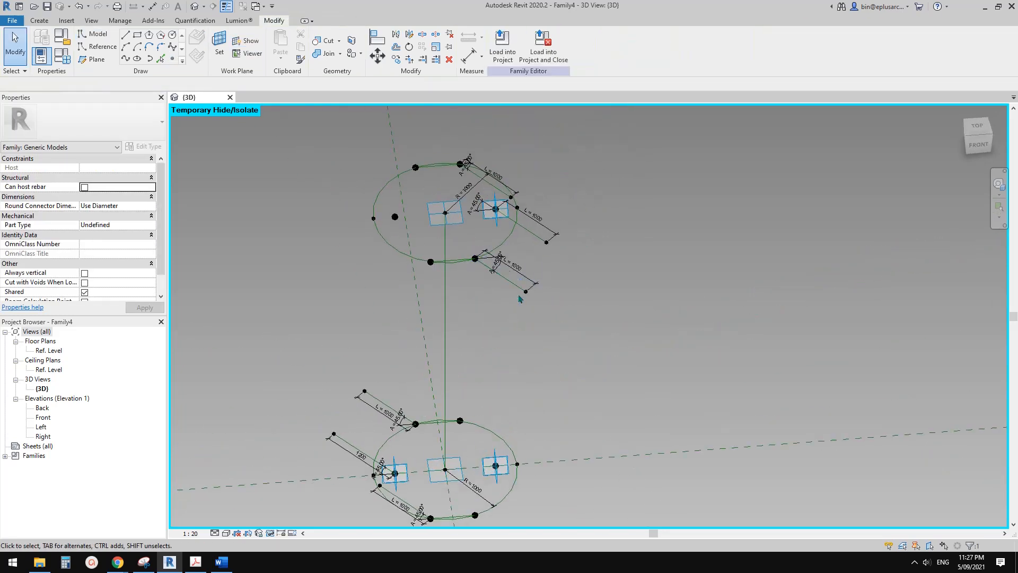
drag(539, 304, 543, 305)
middle_drag(564, 265, 578, 189)
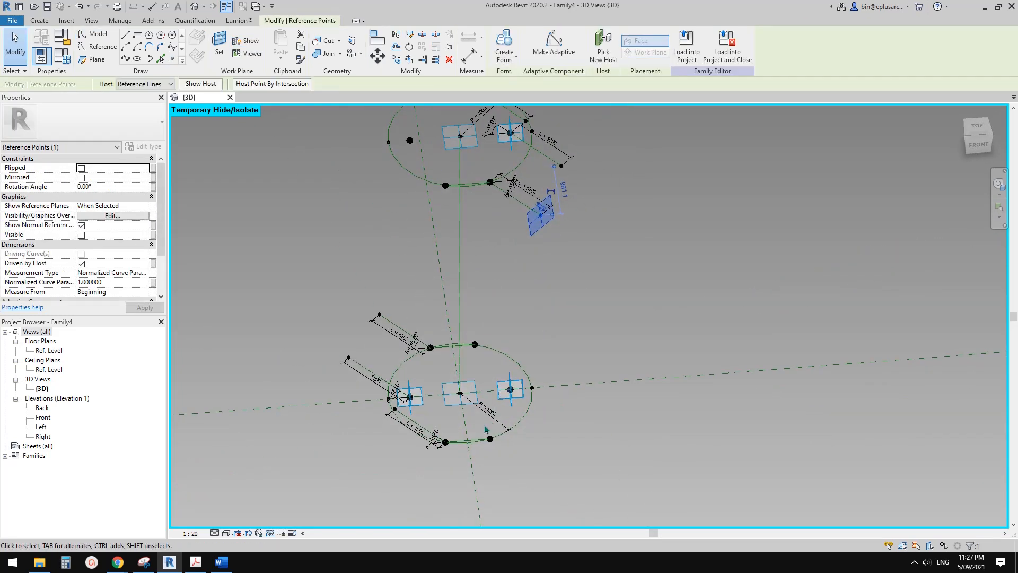
ctrl+drag(495, 451, 497, 452)
click(125, 58)
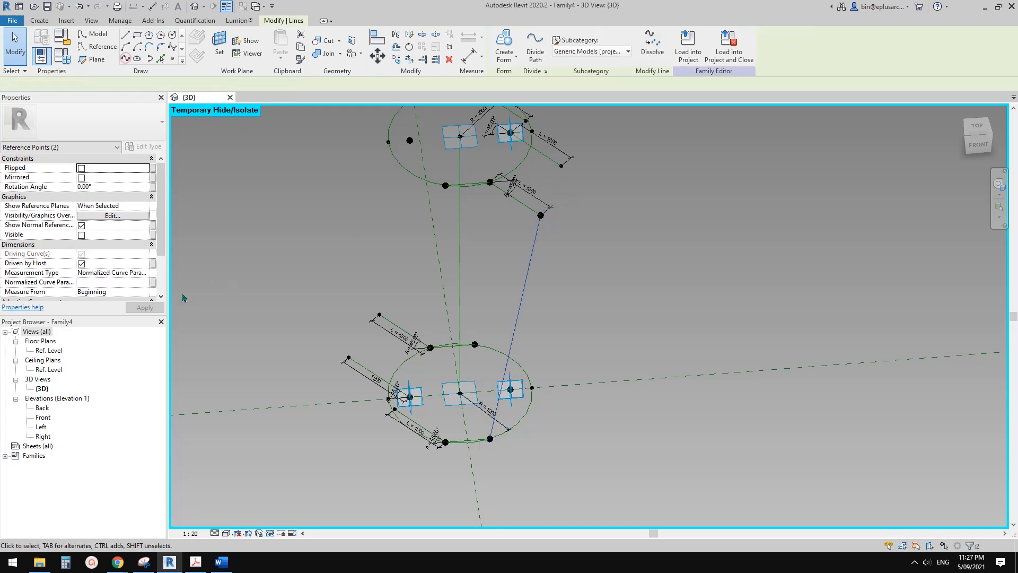
click(579, 300)
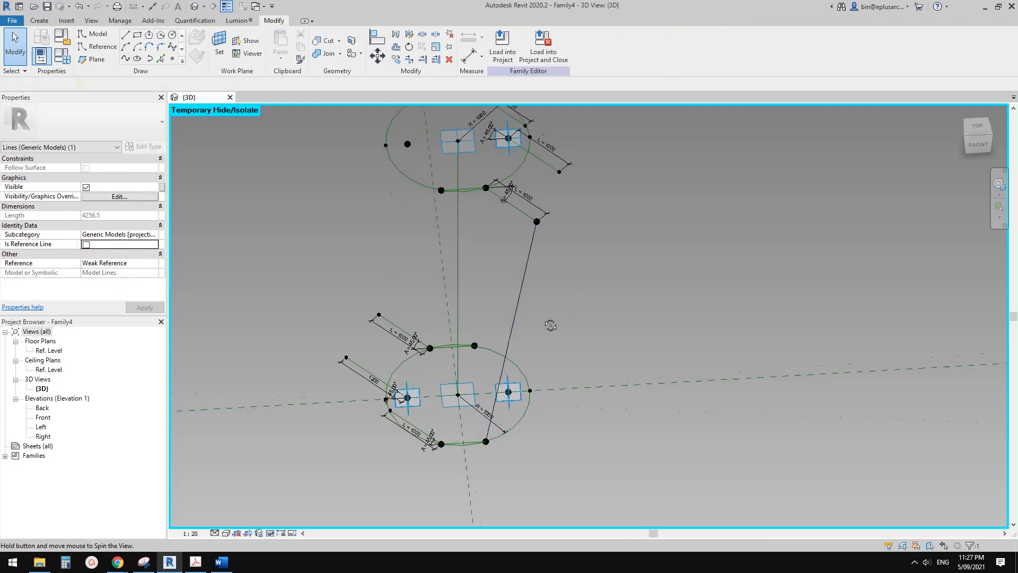
Join the end point of the upper middle slanted line to the lower circle's inner right point with a spline through points, as a reference line.
shift+middle_drag(552, 325, 502, 403)
drag(517, 444, 517, 446)
click(493, 391)
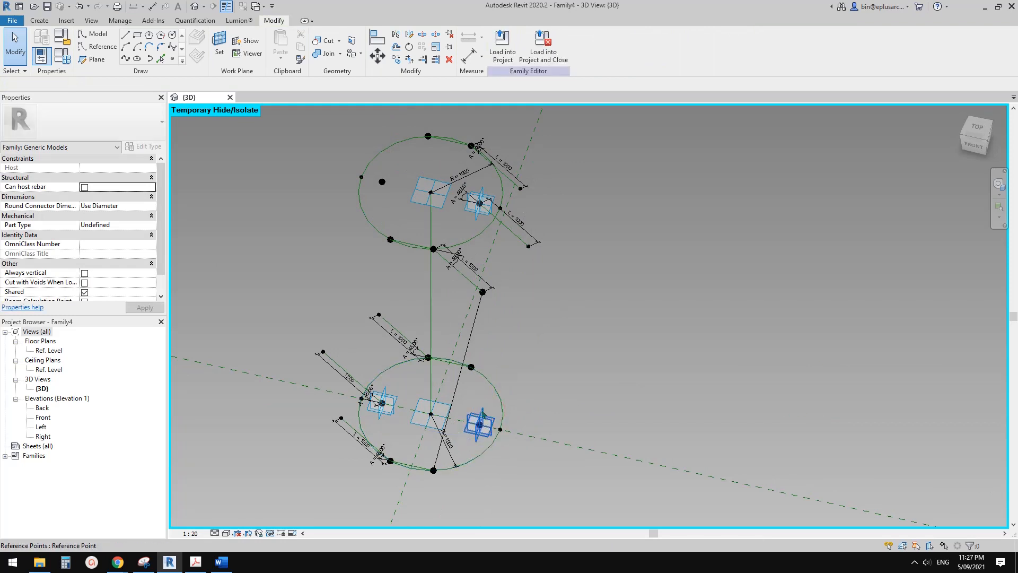
ctrl+drag(509, 236, 557, 263)
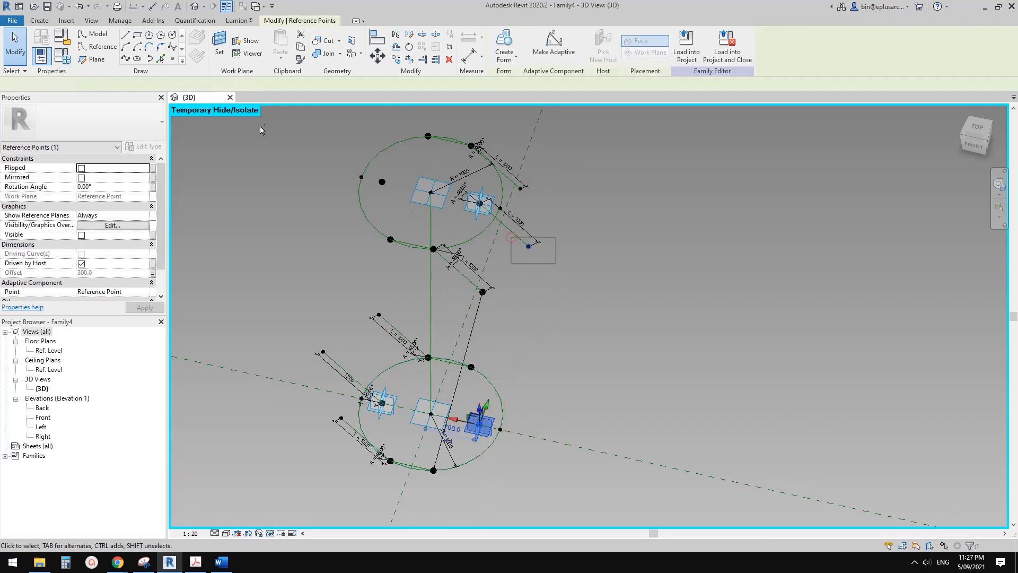
click(126, 60)
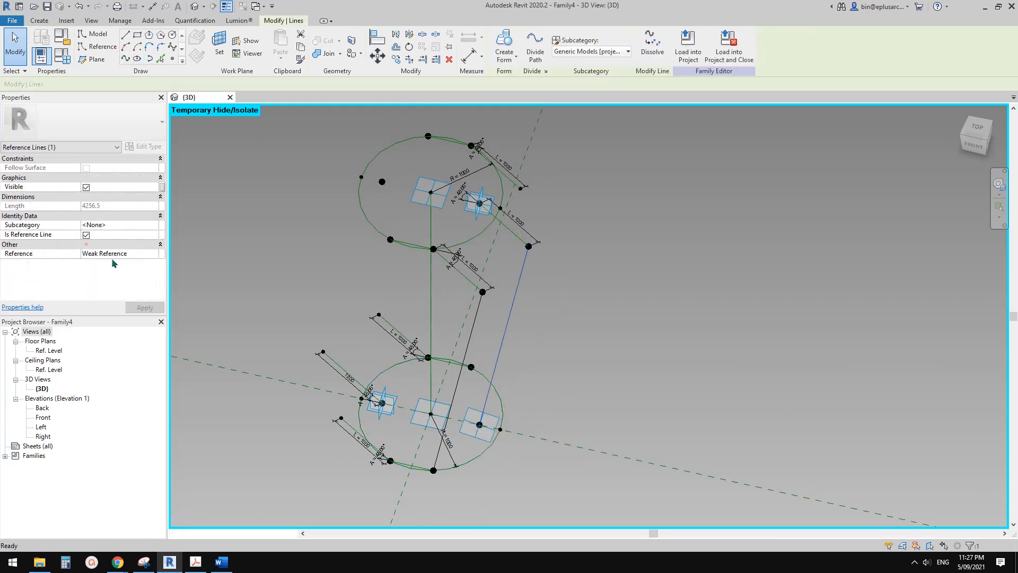
click(498, 445)
scroll(493, 443, up, 4)
scroll(484, 436, down, 3)
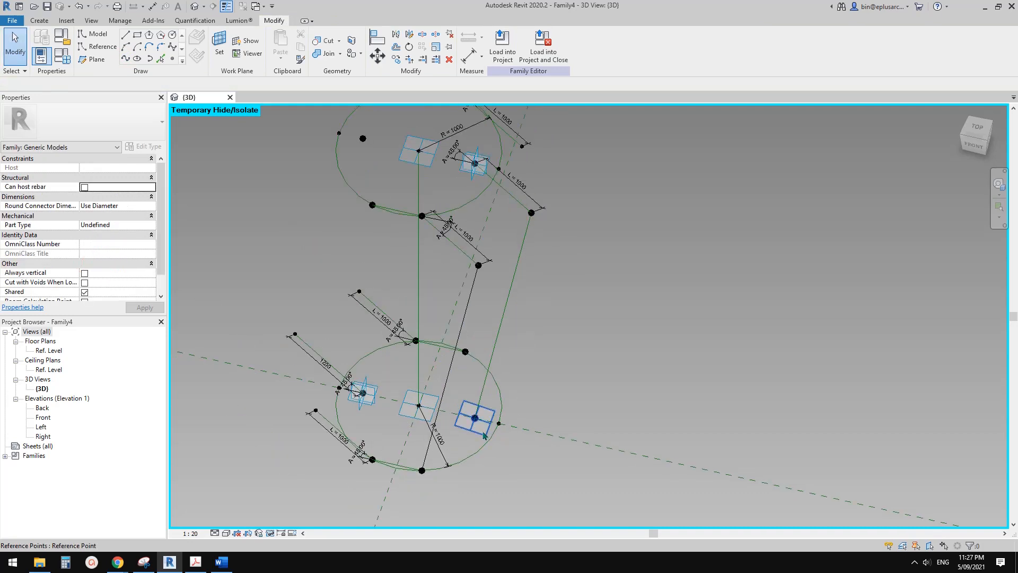
Set Show Reference Planes to Never for the lower circle's inner right point.
click(483, 435)
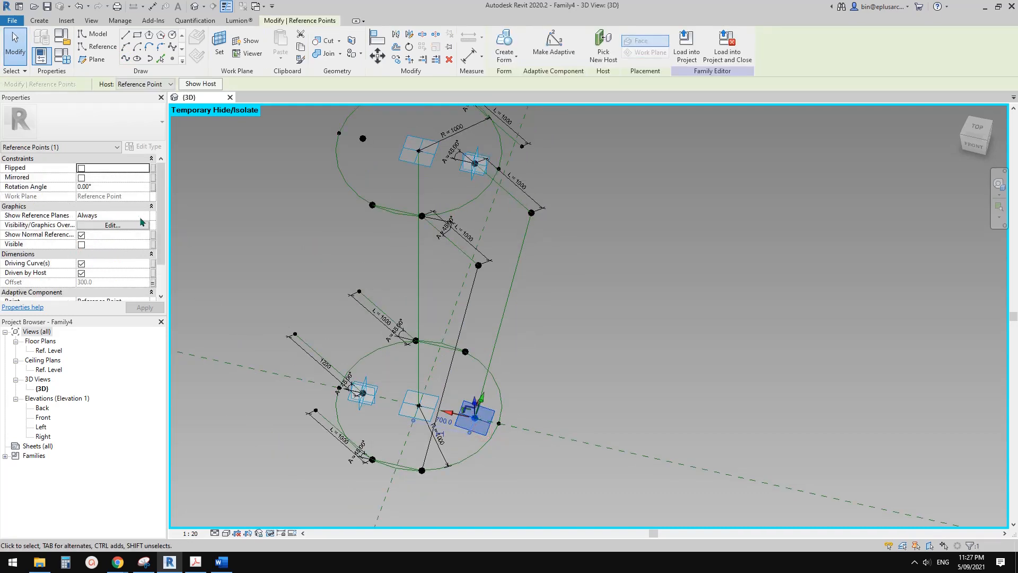
click(143, 215)
click(85, 225)
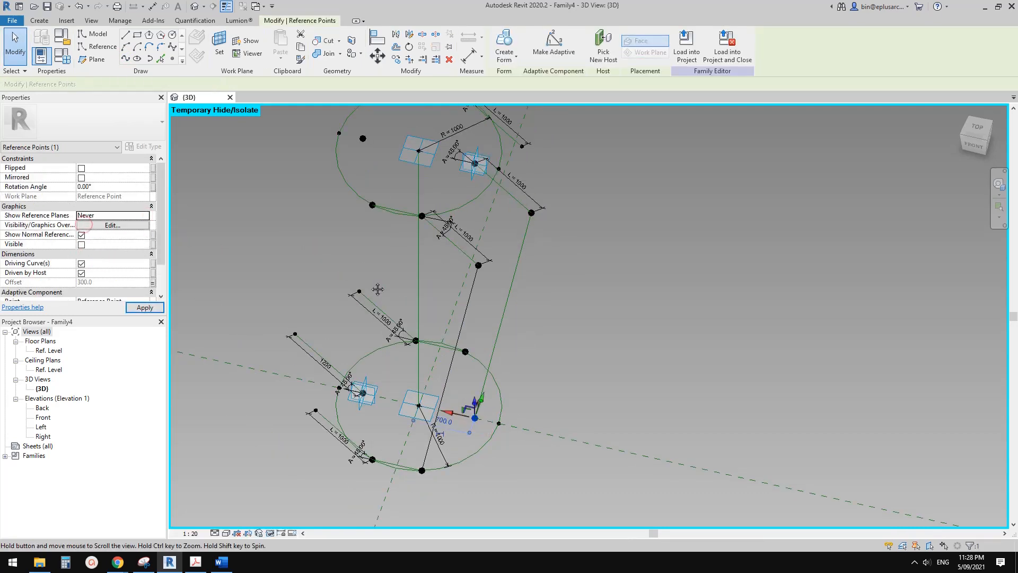
click(476, 382)
shift+middle_drag(447, 382, 456, 379)
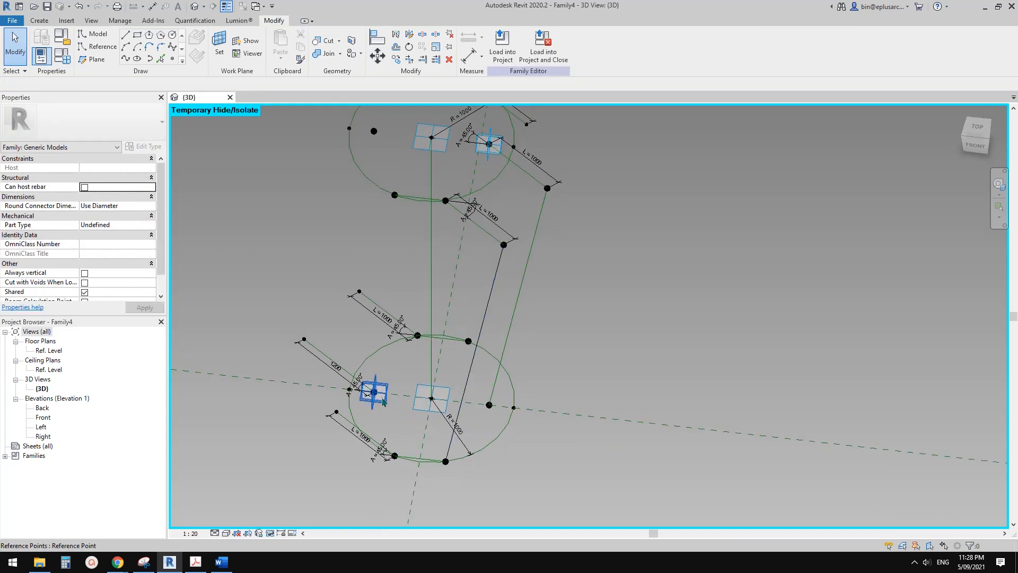
Set Show Reference Planes to Never for the lower circle's inner left point.
click(374, 392)
shift+middle_drag(374, 392, 473, 349)
scroll(233, 263, down, 1)
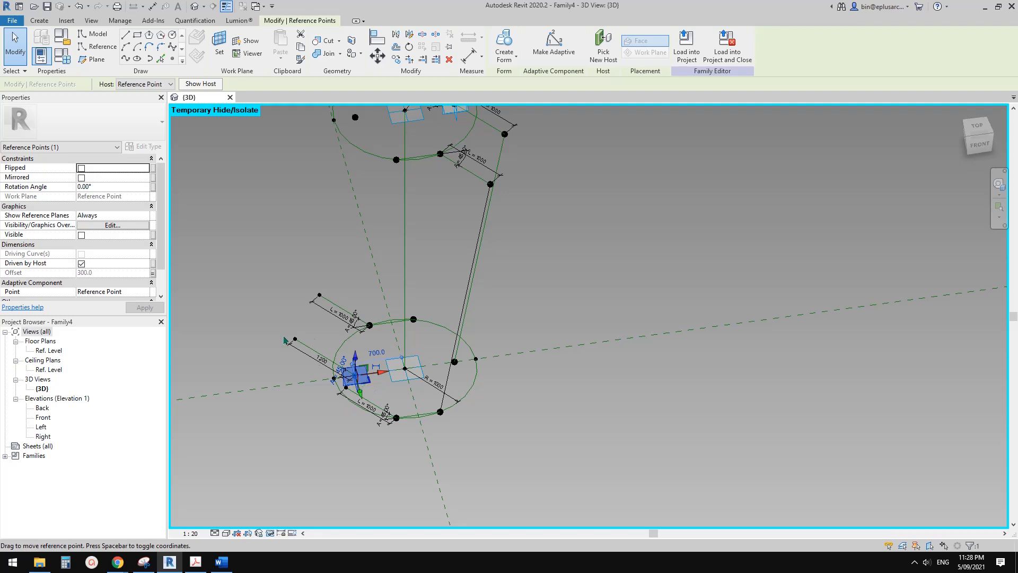
click(145, 216)
click(96, 225)
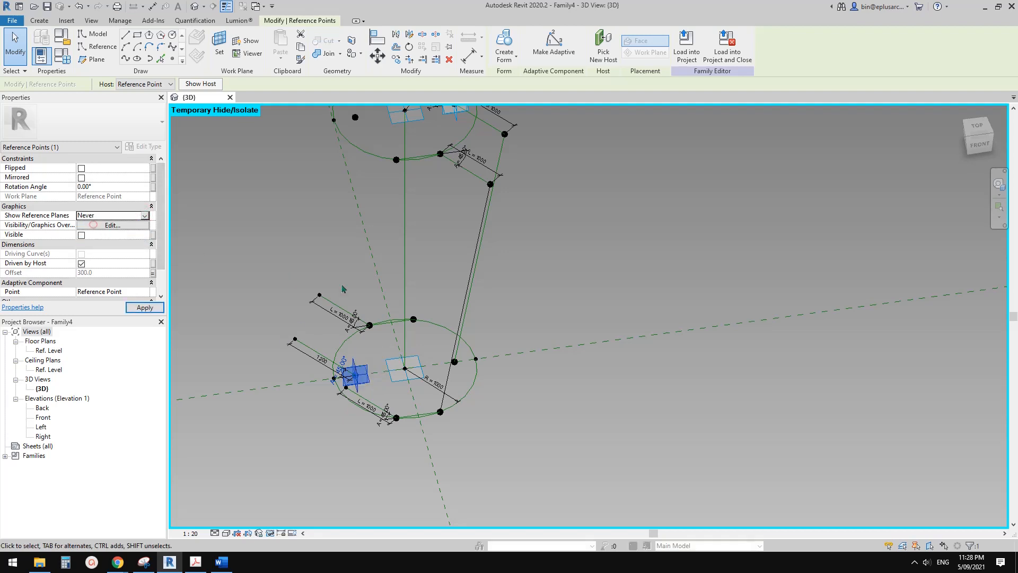
scroll(358, 376, up, 5)
key(Escape)
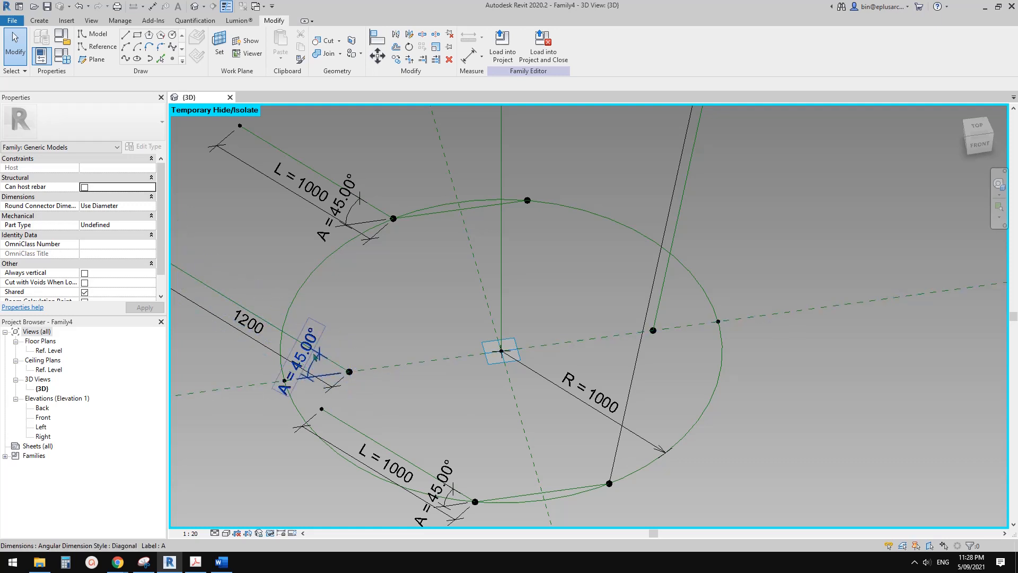
Join the end point of the upper circle's back slanted line to the lower circle's back right point with a spline, as a reference line.
scroll(416, 347, down, 5)
shift+middle_drag(416, 348, 372, 234)
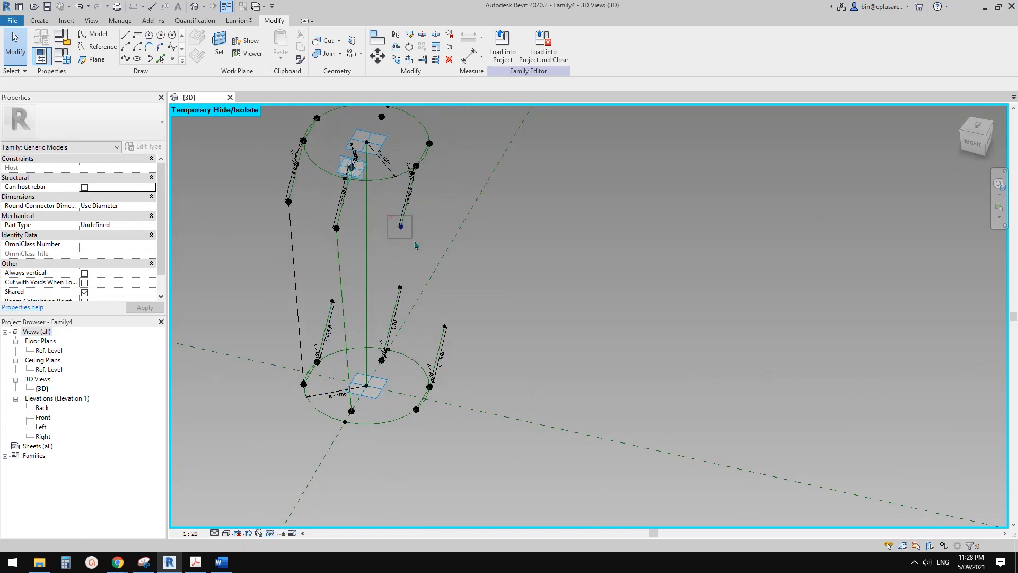
click(401, 227)
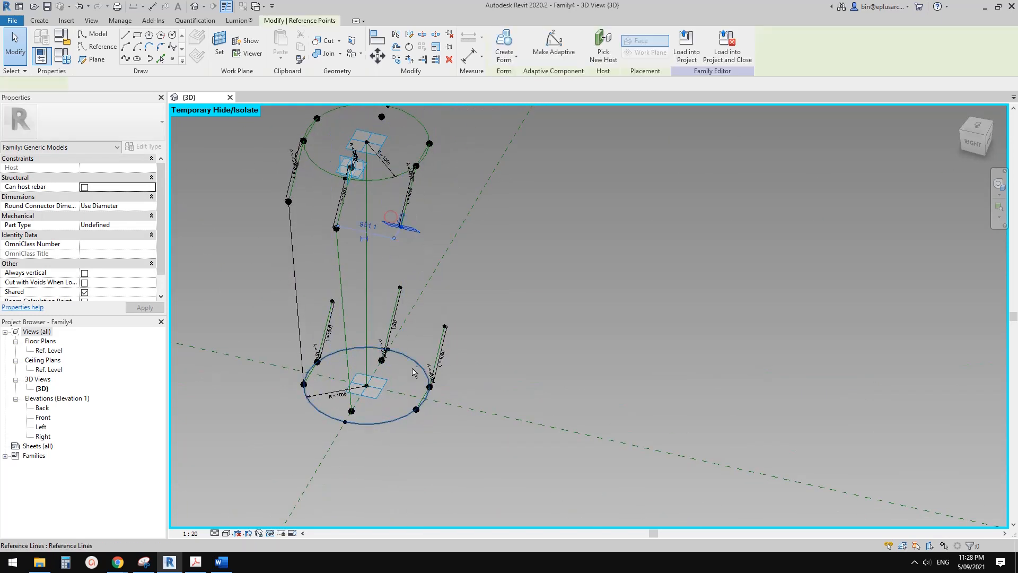
click(125, 59)
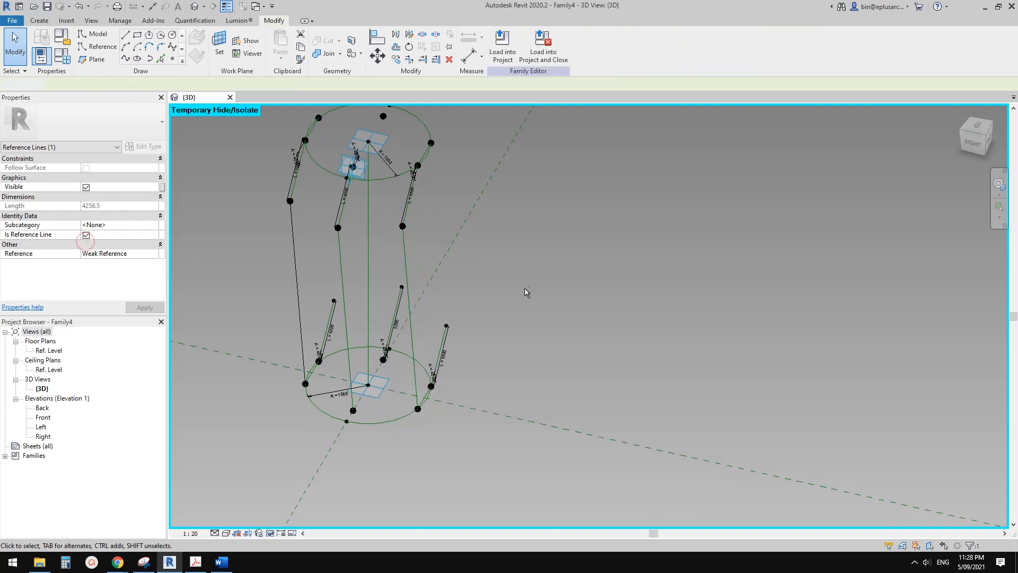
Join the end of the lower circle's near slanted line to the upper circle's point directly above its start with a spline, as a reference line.
shift+middle_drag(527, 291, 460, 352)
click(461, 353)
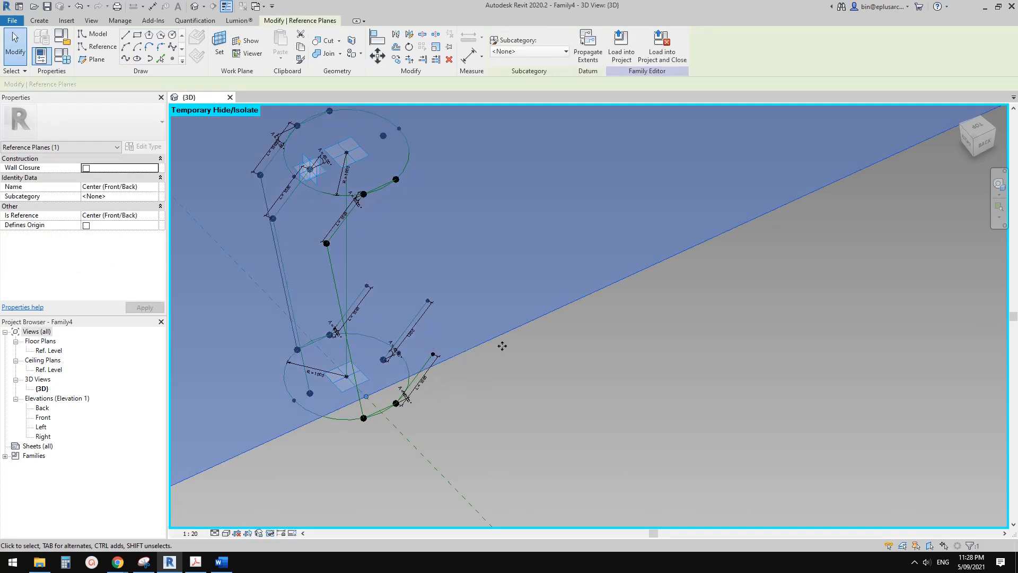
click(503, 345)
click(425, 348)
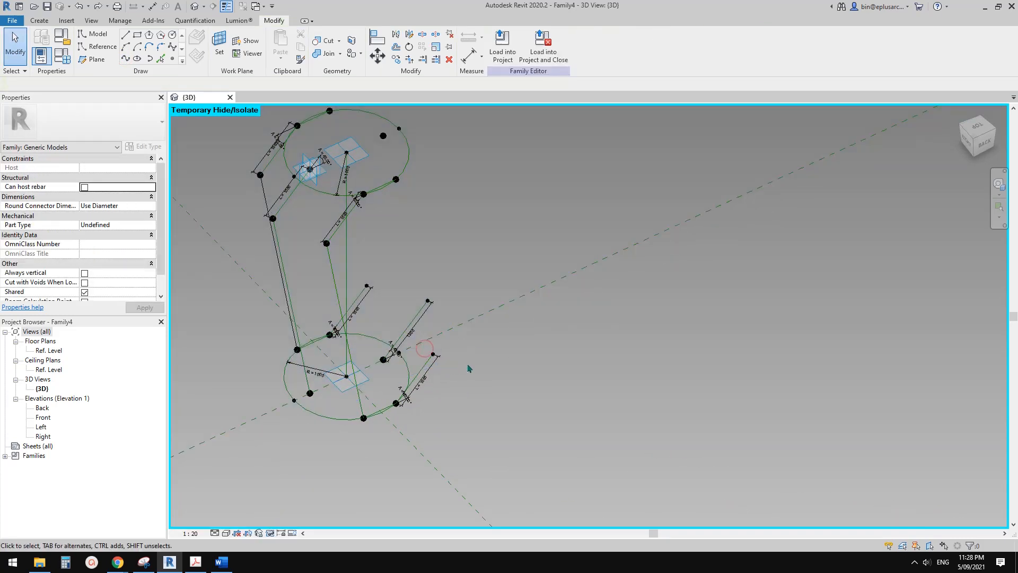
drag(445, 362, 452, 365)
shift+middle_drag(484, 336, 422, 399)
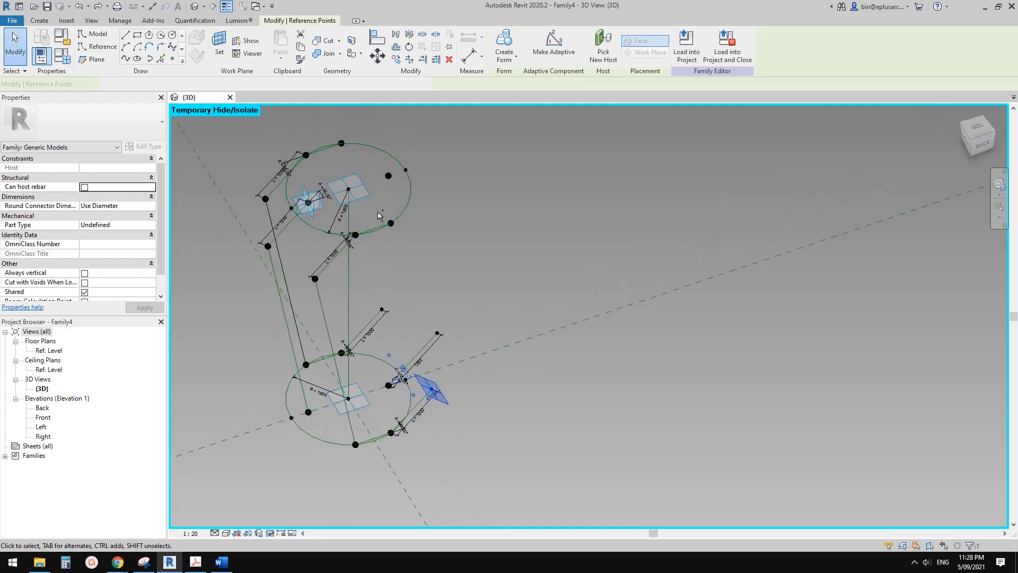
click(126, 59)
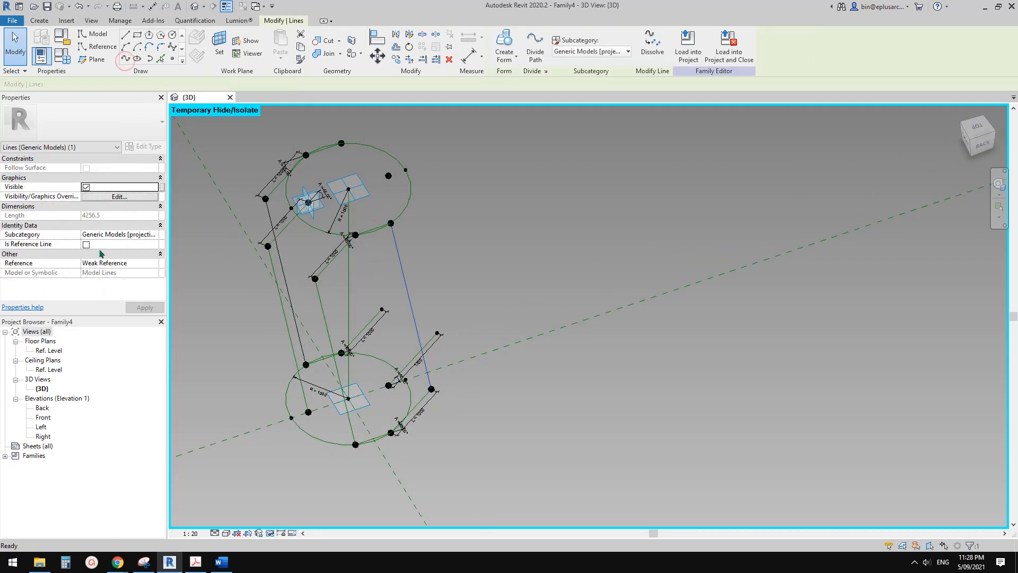
key(Escape)
Join the end of the lower middle slanted line to the upper circle's inner point above its start with a spline, as a reference line.
drag(378, 166, 390, 179)
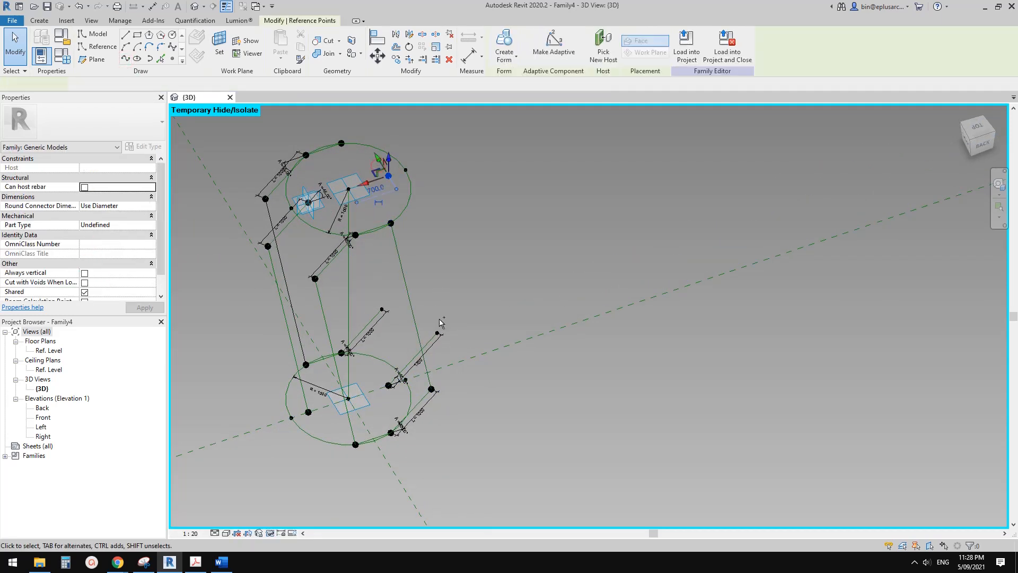
click(126, 58)
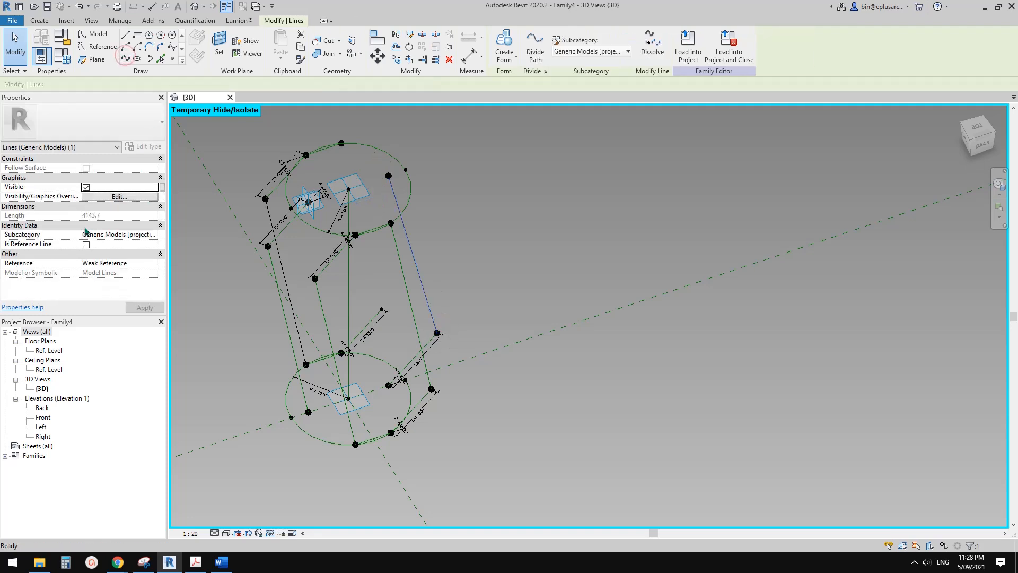
click(86, 244)
key(Escape)
Join the end of the lower circle's far slanted line to the upper circle's point above its start with a spline, as a reference line.
click(342, 143)
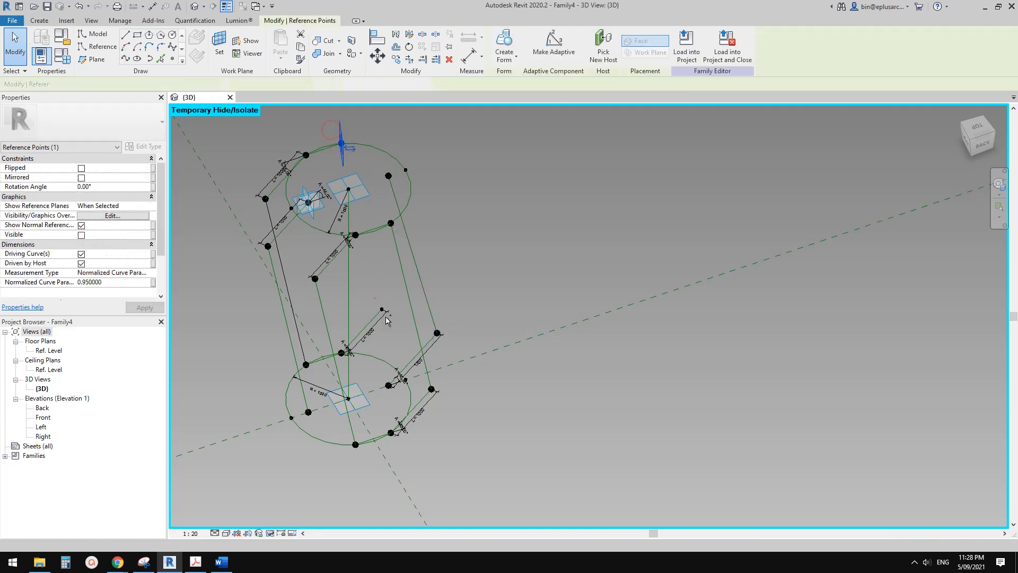
ctrl+click(382, 309)
click(126, 58)
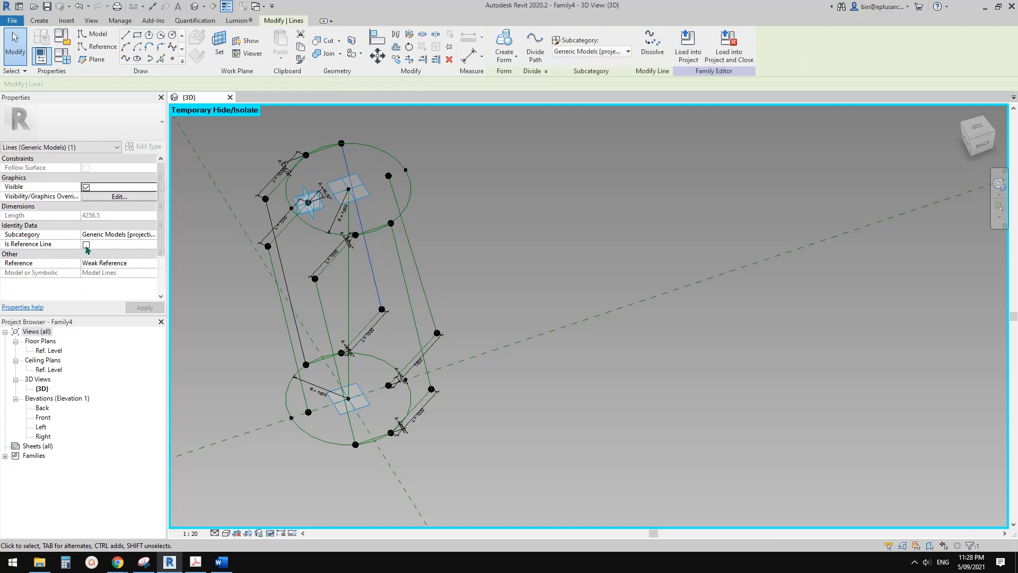
click(86, 244)
click(555, 266)
Connect the end point of the lower middle slanted line to the end points of both outer slanted lines with splines through points.
shift+middle_drag(554, 266, 491, 380)
scroll(463, 372, up, 5)
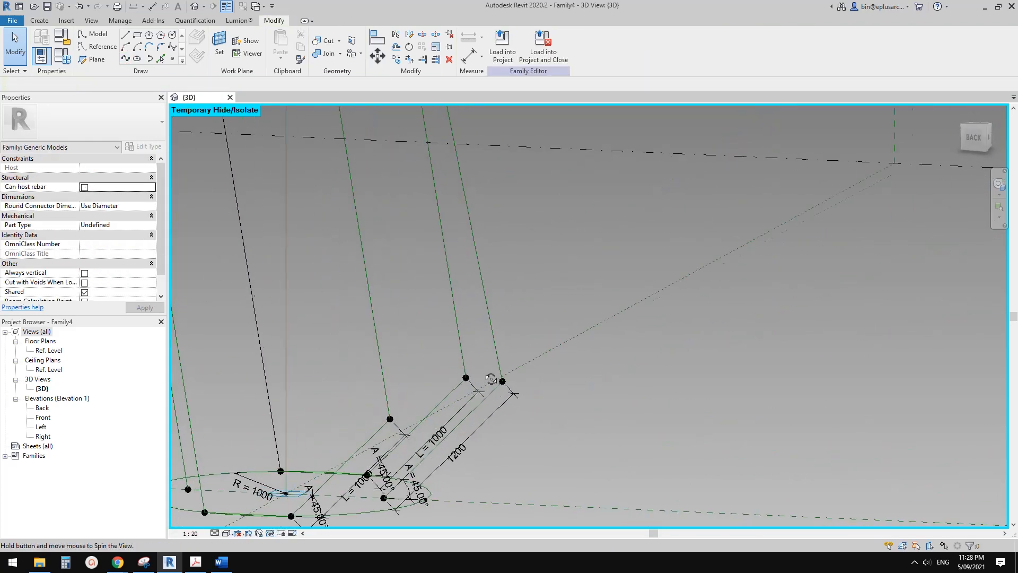
click(126, 59)
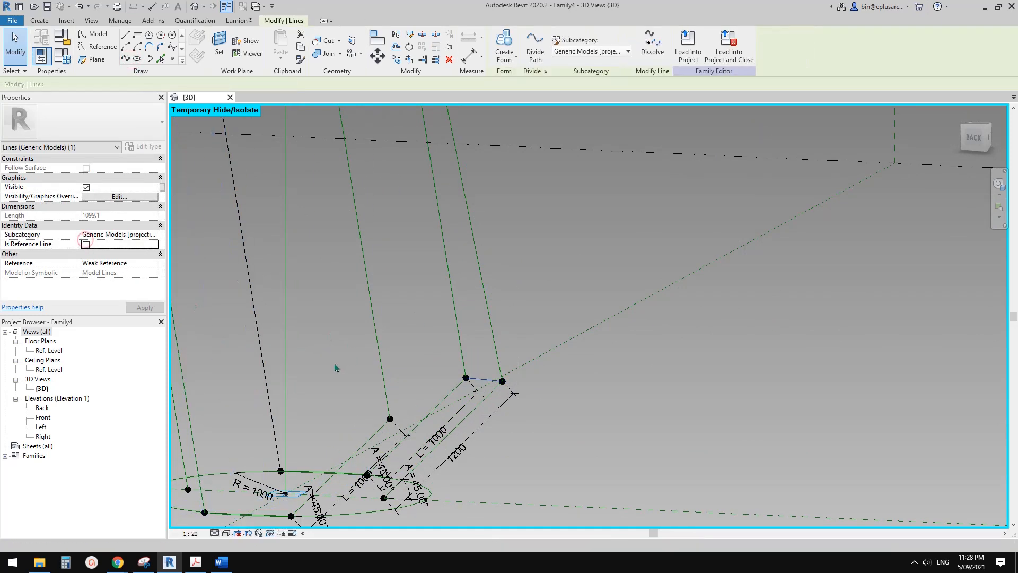
drag(339, 367, 407, 427)
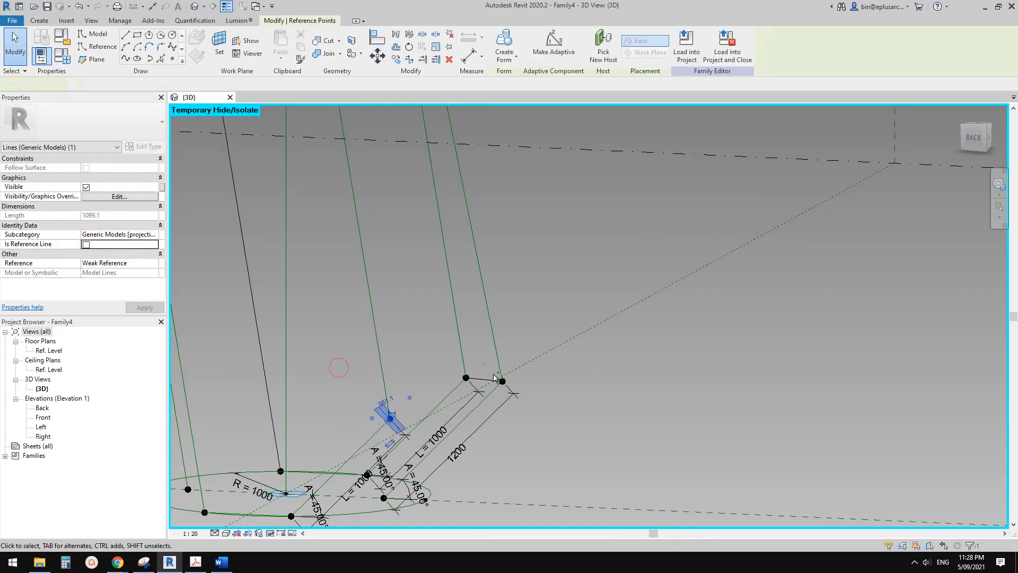
click(127, 59)
click(85, 244)
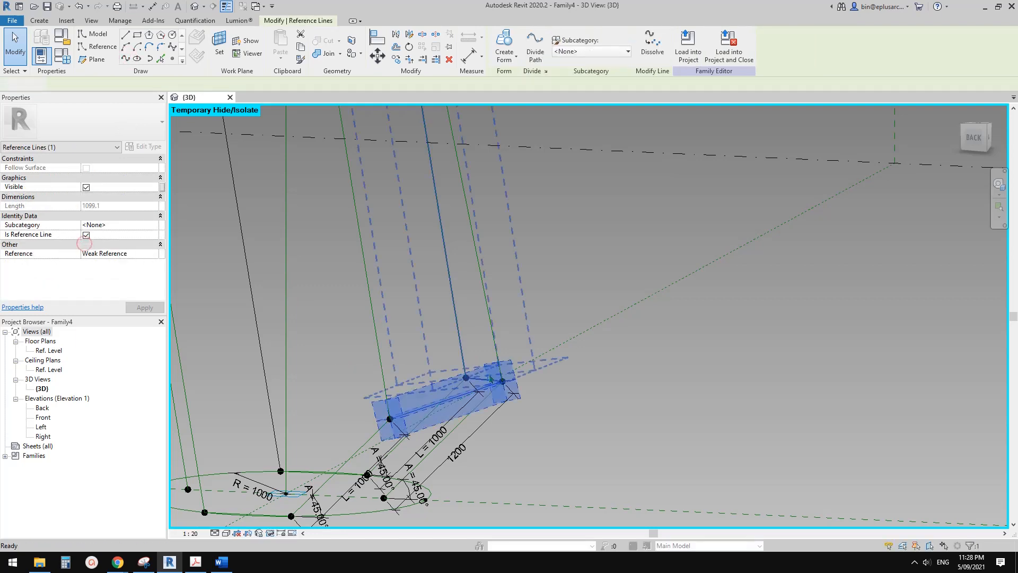
Select the new connecting lines between the lower slanted lines' end points and make them reference lines.
key(Escape)
key(Tab)
click(535, 348)
shift+middle_drag(536, 350, 536, 436)
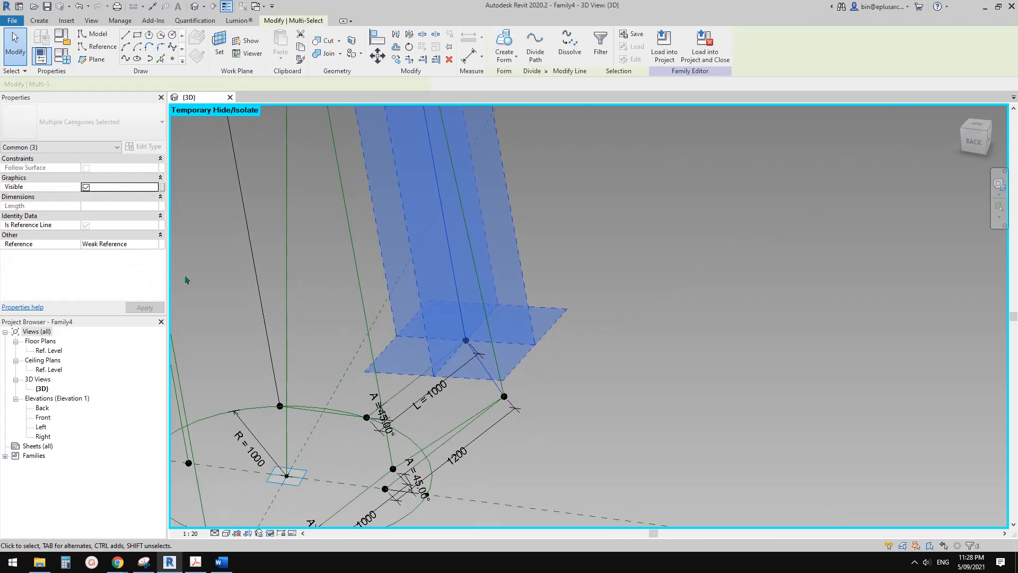
click(88, 226)
mouse_move(598, 275)
shift+middle_down()
mouse_move(564, 275)
mouse_move(588, 290)
mouse_move(615, 284)
shift+middle_up()
key(Escape)
Convert the remaining black line from the upper outer slanted line's end down to the lower circle into a reference line.
scroll(588, 295, up, 2)
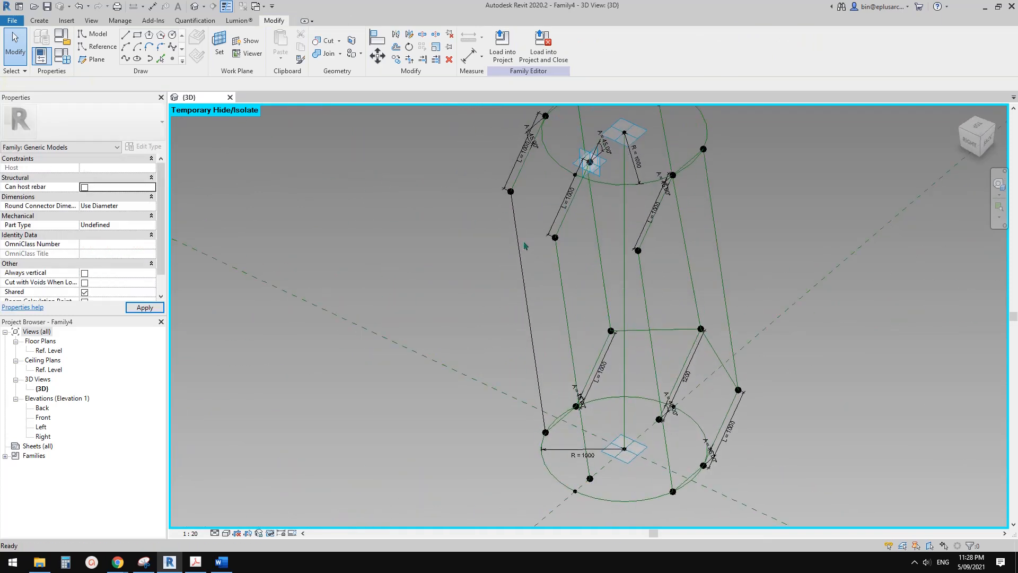
click(517, 235)
middle_drag(546, 239, 454, 302)
click(86, 225)
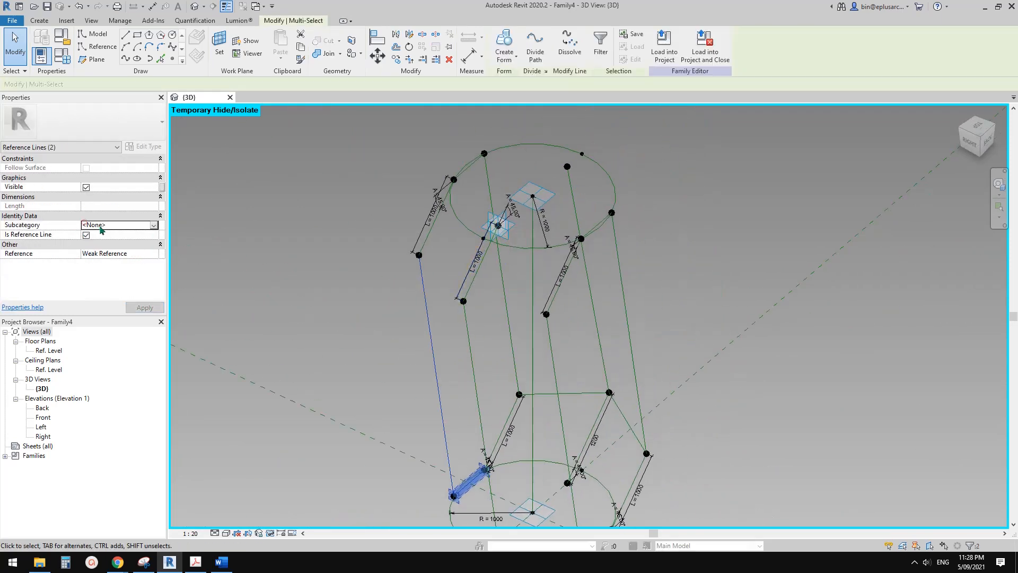
Join the end points of the upper left and middle slanted lines with a spline through points, as a reference line.
drag(356, 238, 485, 318)
click(127, 58)
click(86, 235)
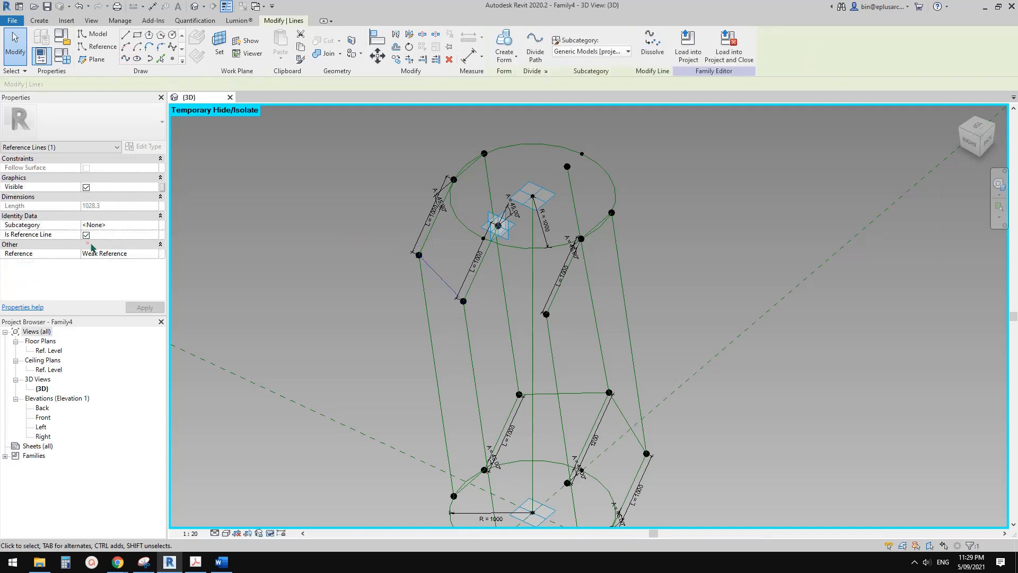
click(457, 278)
Join the end points of the upper middle and right slanted lines with a spline through points, as a reference line.
click(463, 300)
ctrl+click(546, 314)
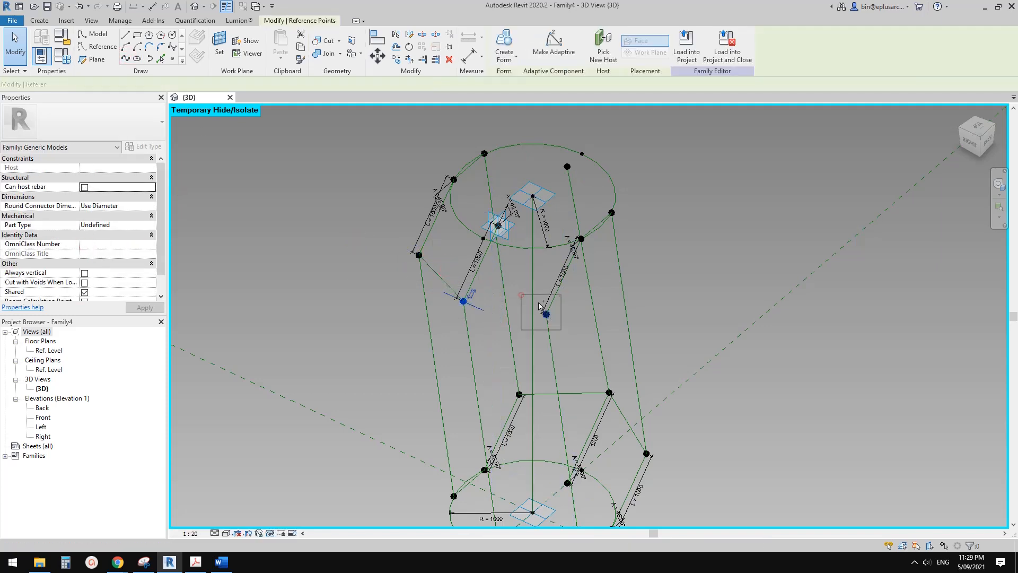
click(126, 59)
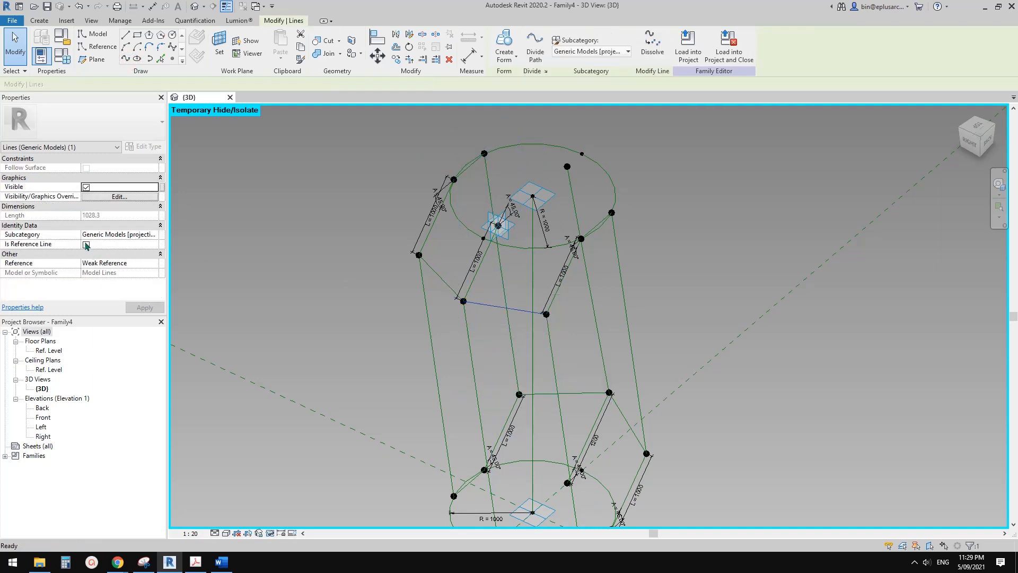
click(86, 244)
click(439, 239)
Join the upper circle's inner point without a slanted line to its far neighbouring point on the circle with a spline, as a reference line.
scroll(462, 241, down, 3)
shift+middle_drag(669, 289, 623, 283)
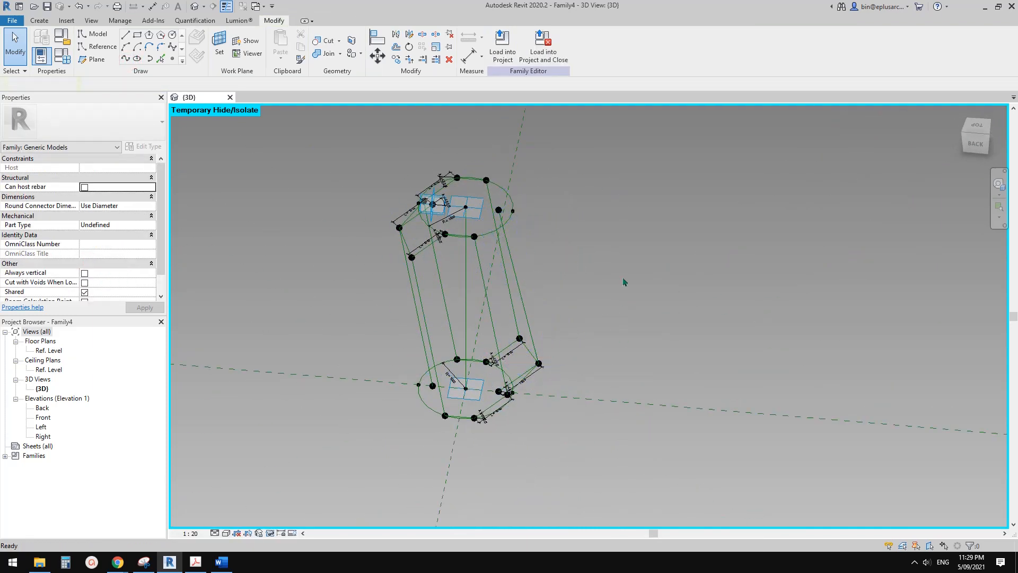
shift+middle_drag(478, 264, 523, 281)
scroll(470, 228, up, 3)
scroll(522, 281, up, 2)
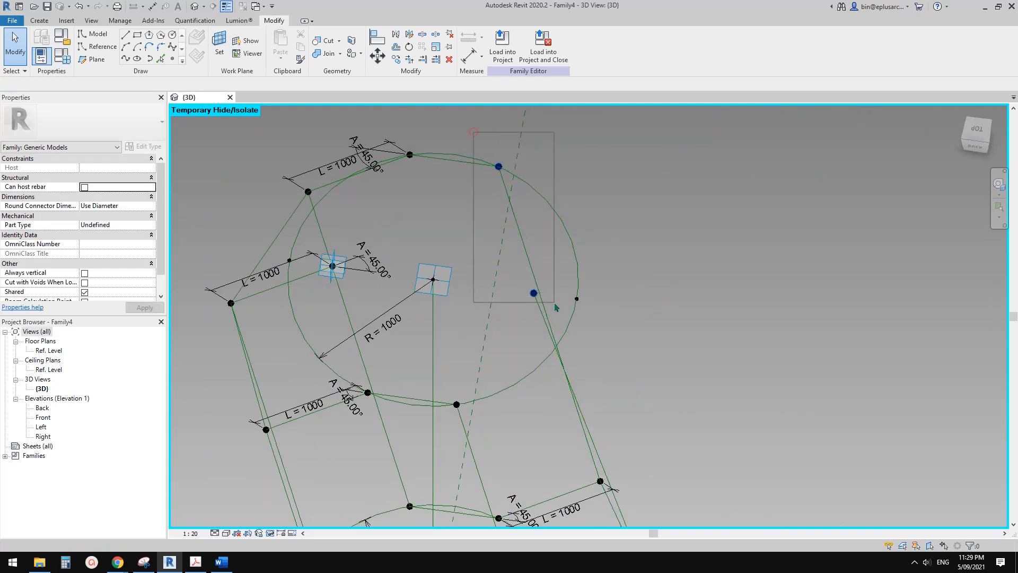
click(128, 59)
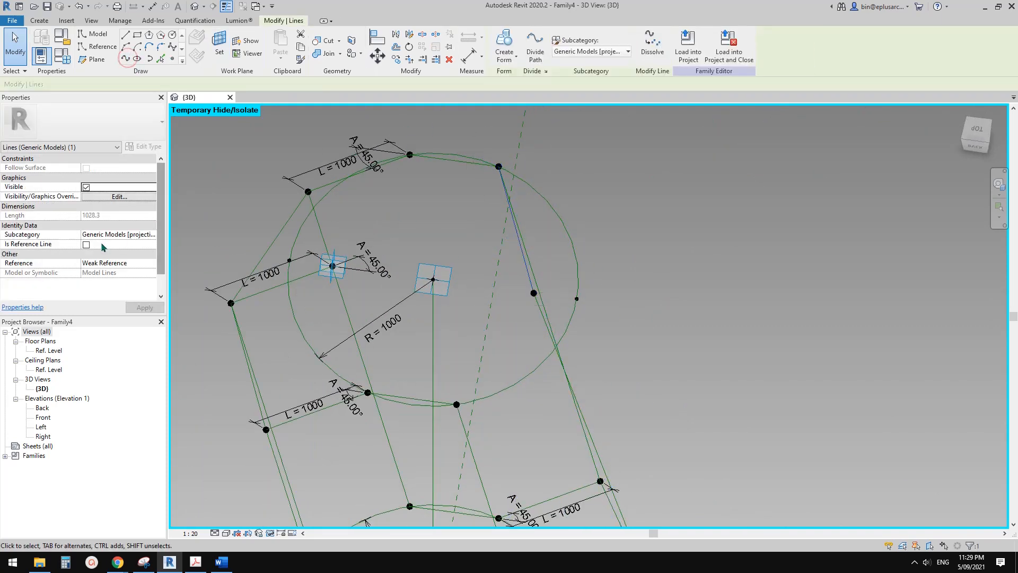
click(86, 244)
Join the upper circle's same inner point to its near neighbouring point on the circle with a spline, as a reference line.
drag(458, 243, 555, 316)
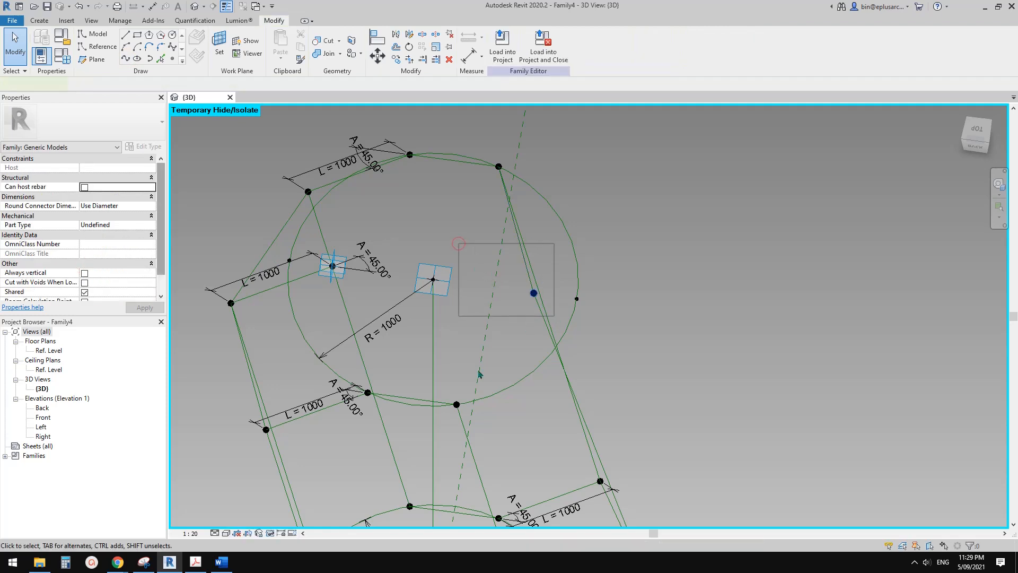
ctrl+drag(425, 364, 470, 414)
click(127, 58)
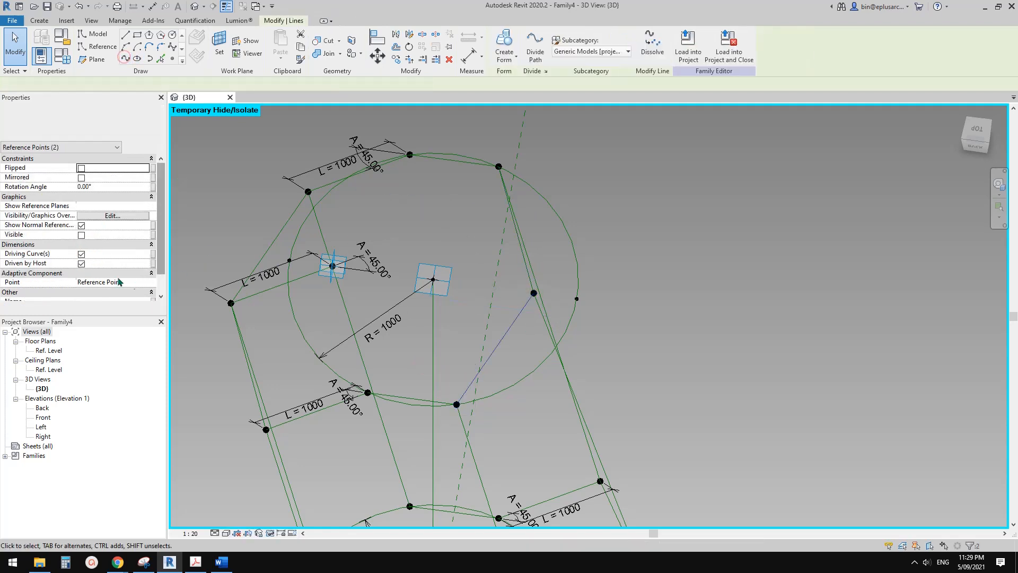
click(87, 245)
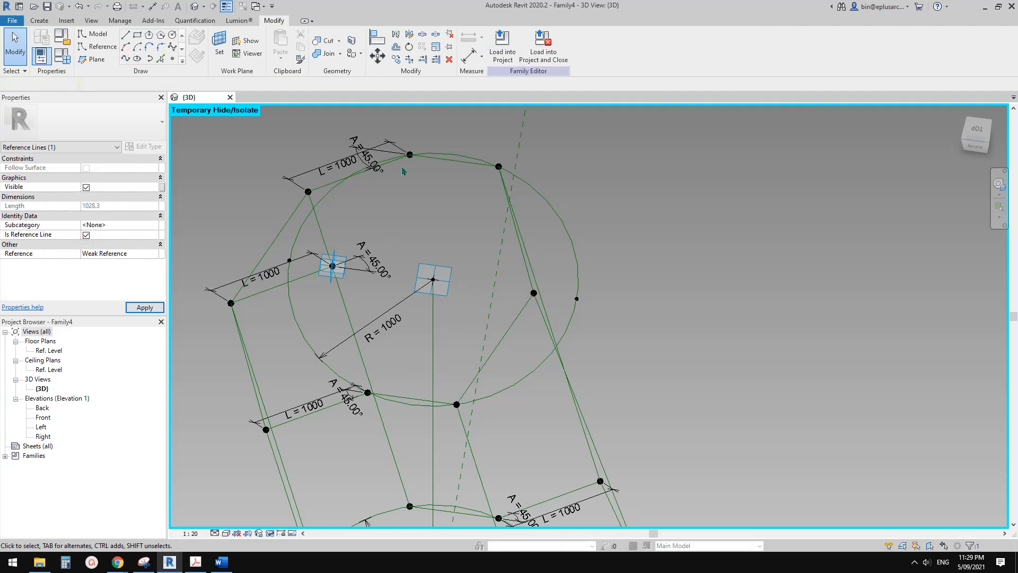
Join the start points of the upper far and middle slanted lines with a spline through points, as a reference line.
drag(399, 128, 423, 168)
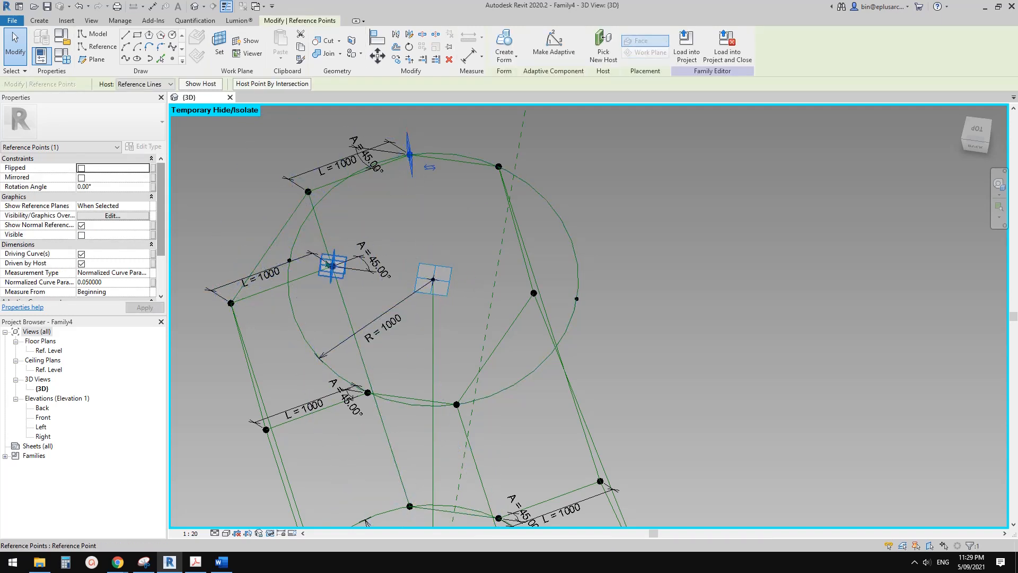
ctrl+click(328, 272)
click(125, 59)
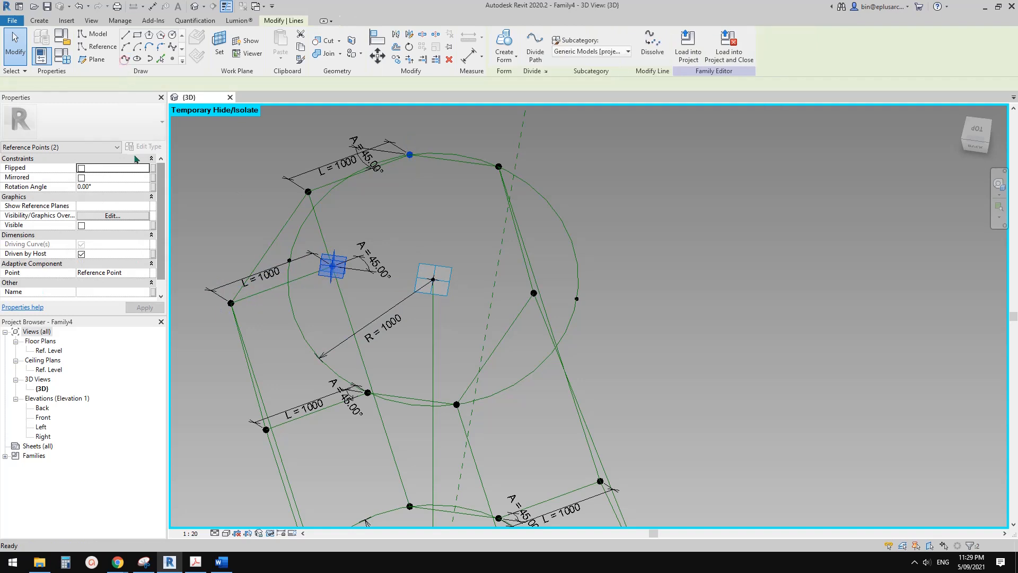
click(86, 244)
click(406, 276)
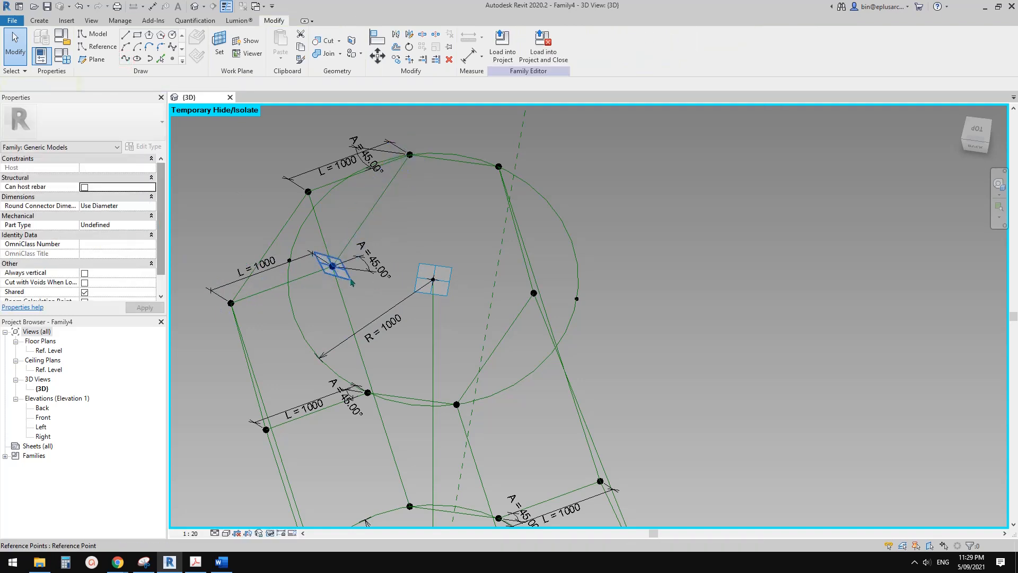
Set Show Reference Planes to Never for the upper circle's inner point where the middle slanted line starts.
click(349, 276)
click(144, 215)
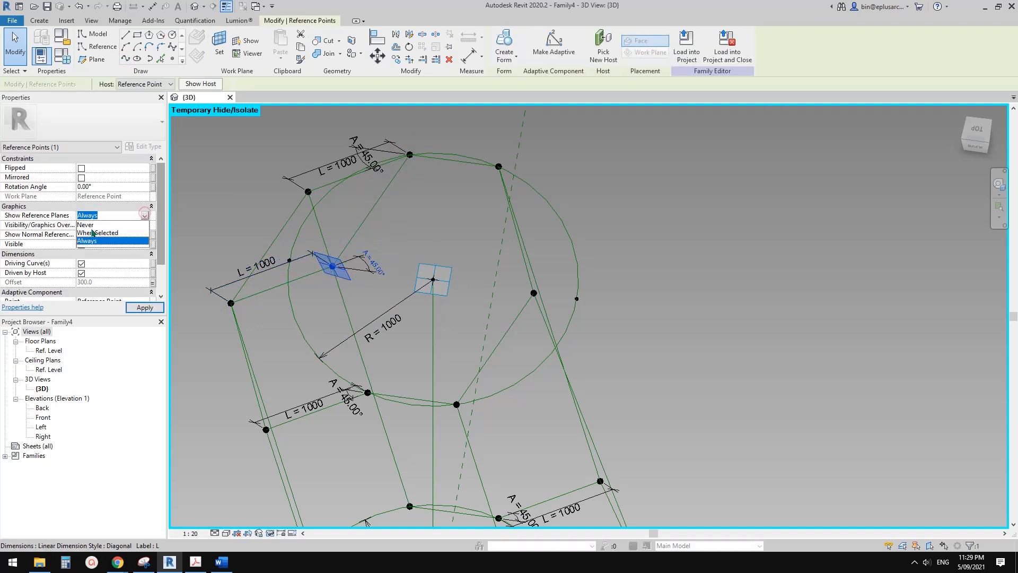
click(483, 276)
Join the start points of the upper middle and near slanted lines with a spline through points, as a reference line.
scroll(461, 290, down, 1)
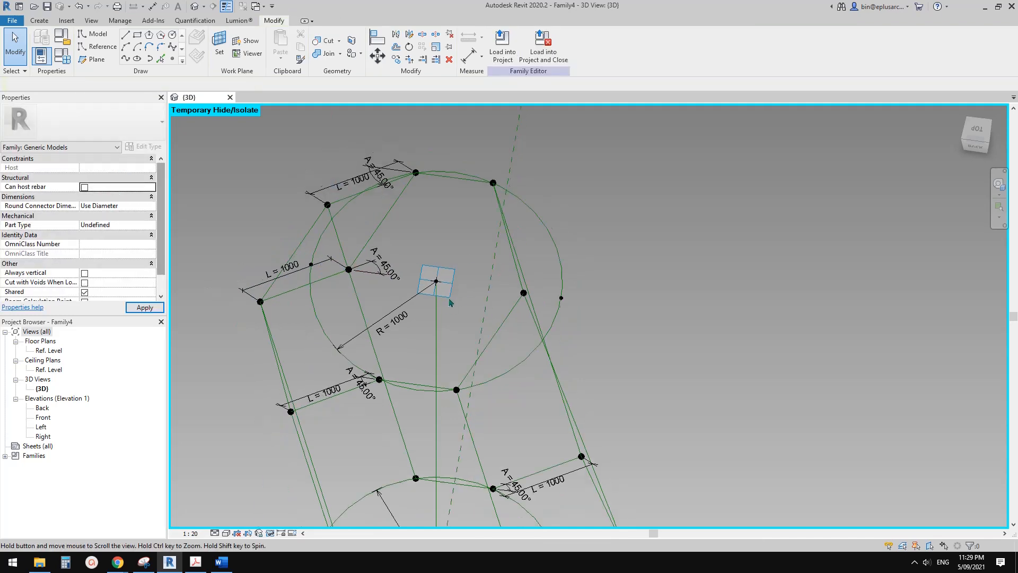
middle_drag(446, 300, 465, 249)
scroll(456, 252, up, 1)
click(377, 233)
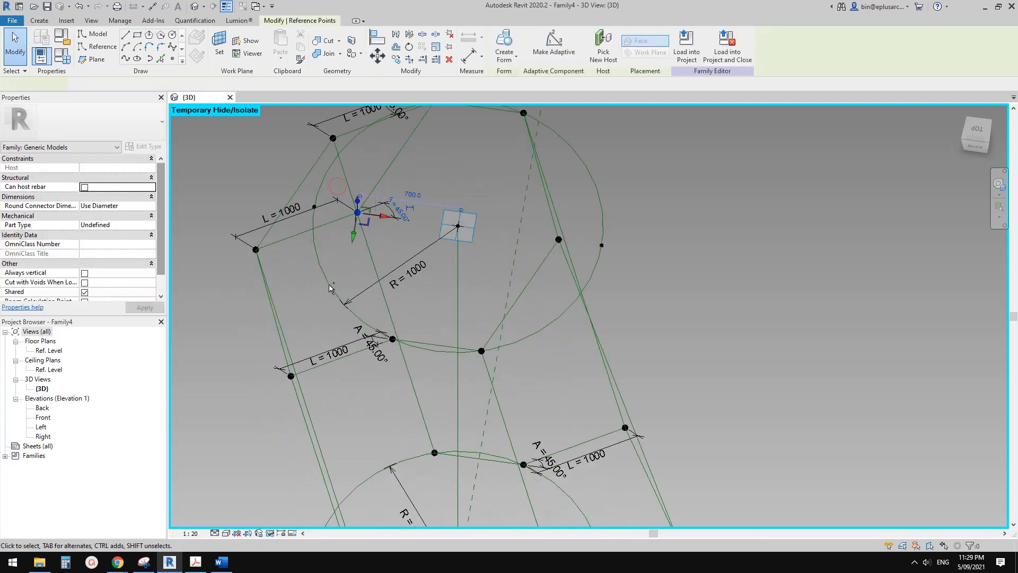
click(386, 315)
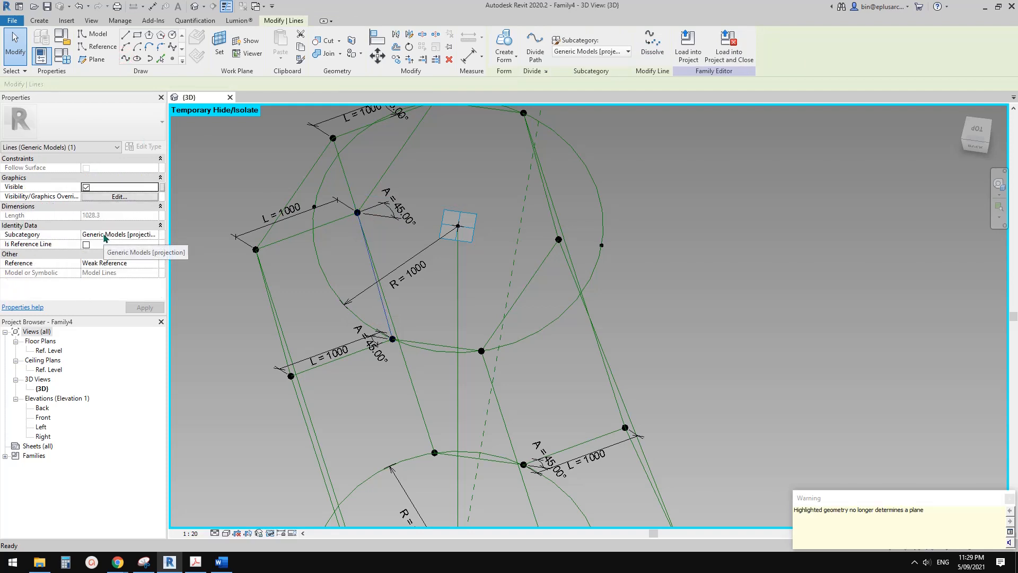
click(86, 244)
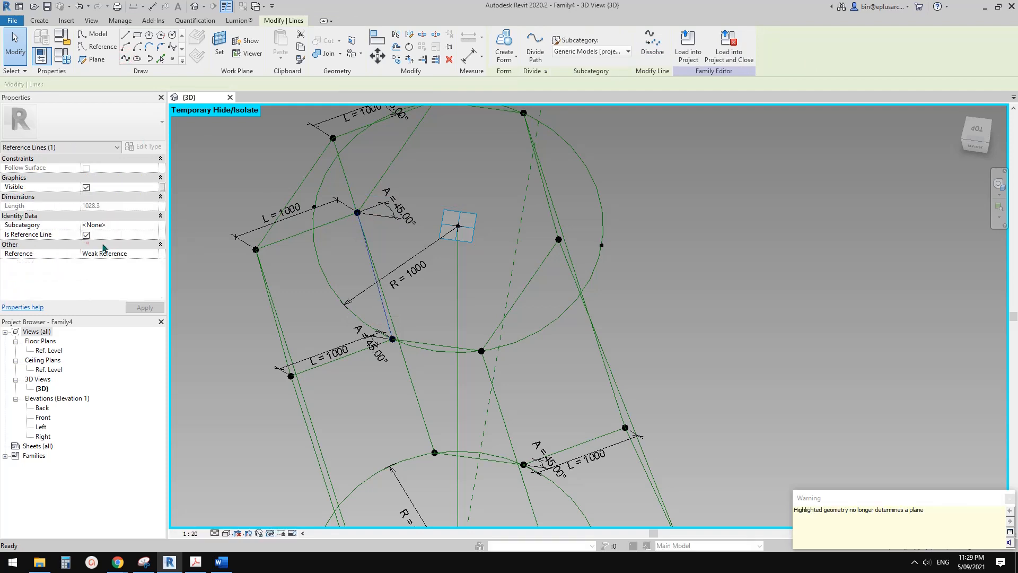
scroll(454, 346, down, 3)
key(Escape)
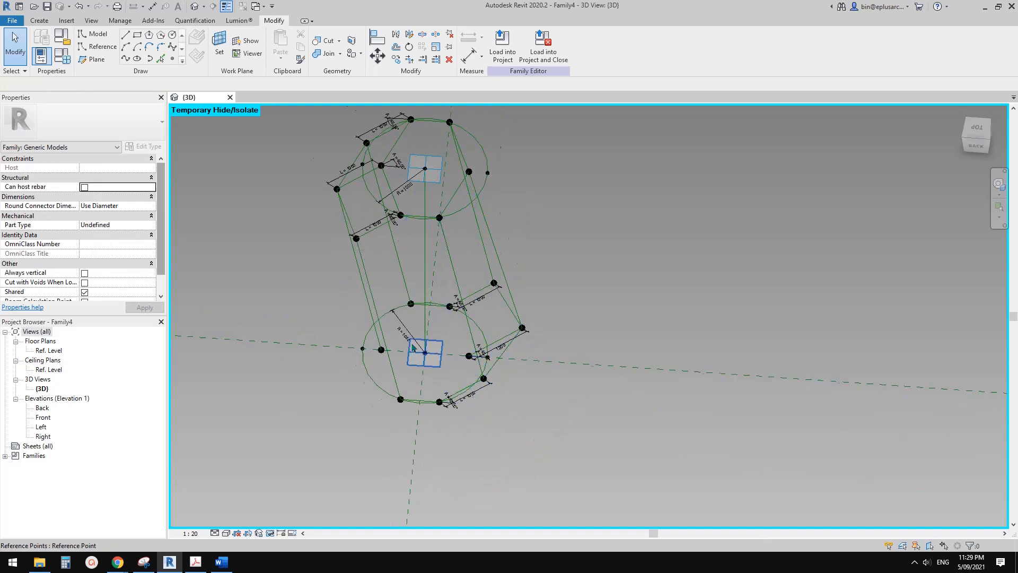
Join the lower circle's free inner point to its near neighbouring point on the circle with a spline, as a reference line.
scroll(393, 316, up, 4)
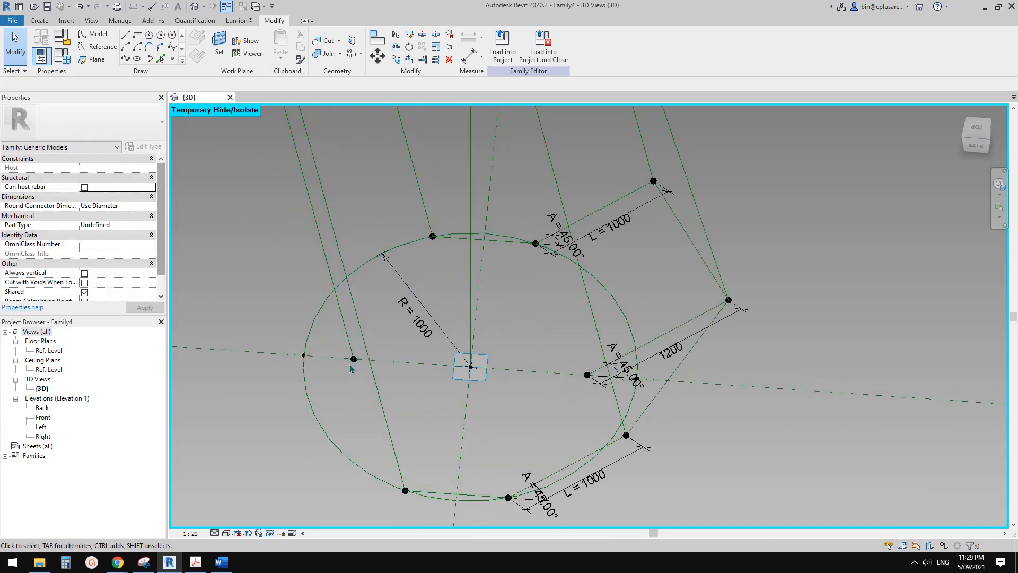
drag(333, 336, 436, 516)
click(126, 58)
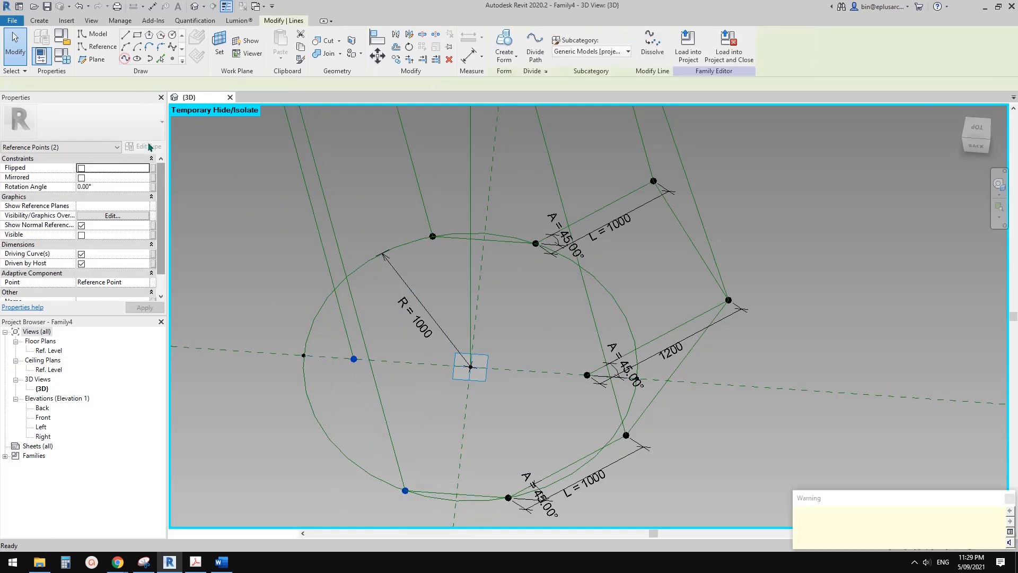
click(85, 245)
Join the lower circle's free inner point to its far neighbouring point on the circle with a spline, as a reference line.
click(433, 235)
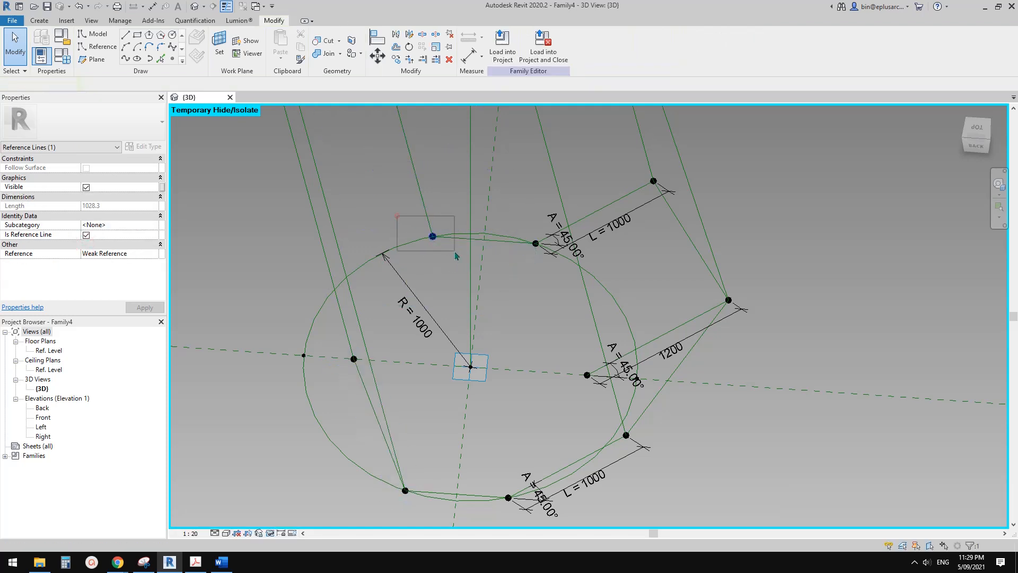
click(160, 59)
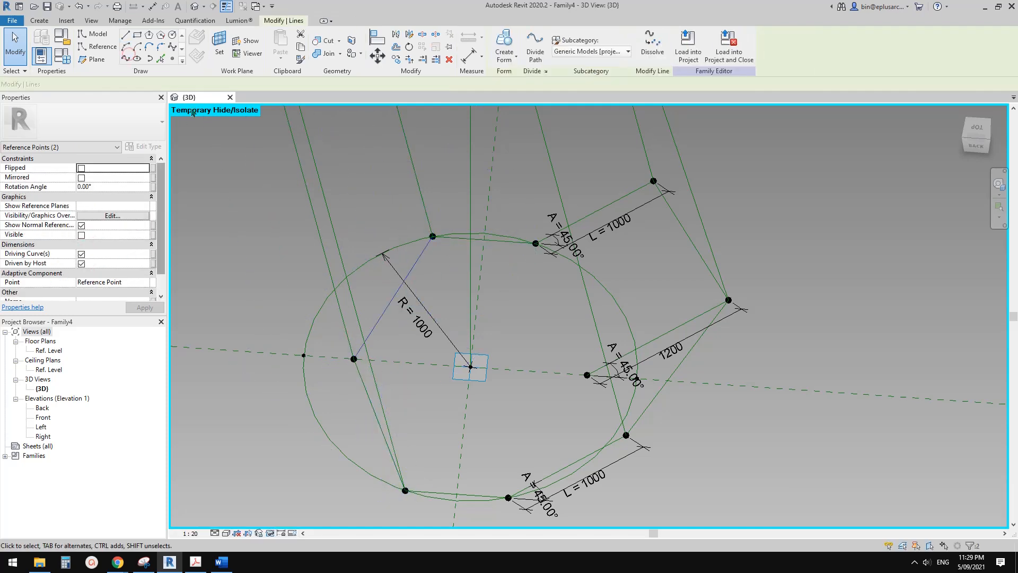
click(85, 243)
Join the start points of the lower far and middle slanted lines with a spline through points, as a reference line.
click(525, 221)
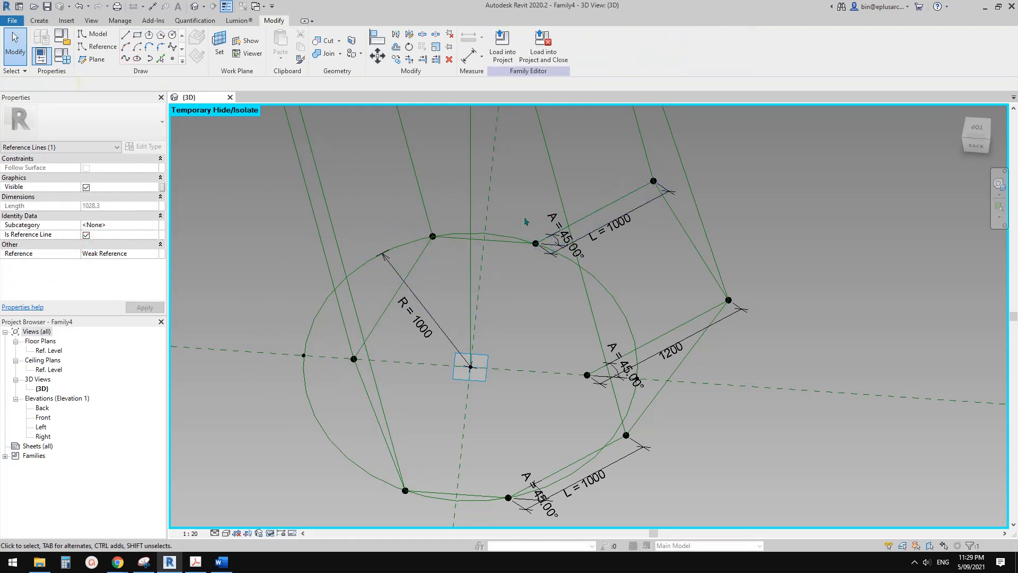
ctrl+drag(561, 341, 594, 398)
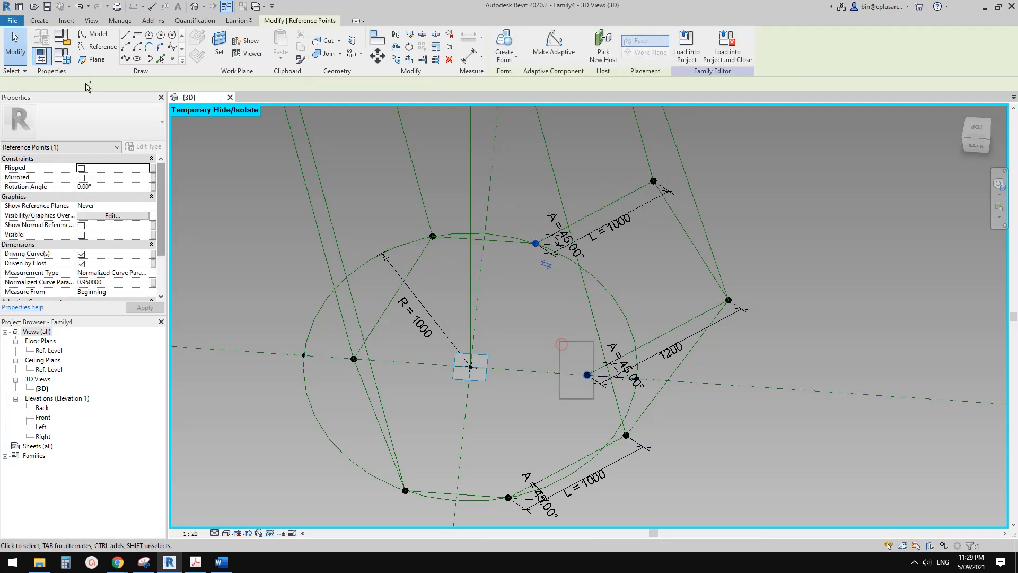
click(125, 58)
click(86, 244)
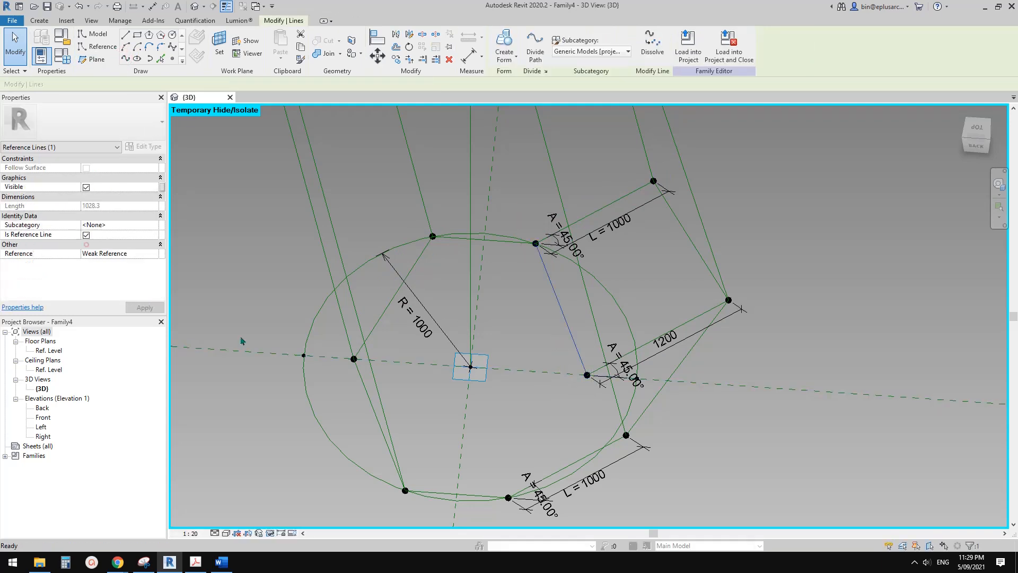
Join the start points of the lower middle and near slanted lines with a spline through points, as a reference line.
click(573, 368)
drag(553, 347, 602, 397)
ctrl+drag(489, 471, 516, 505)
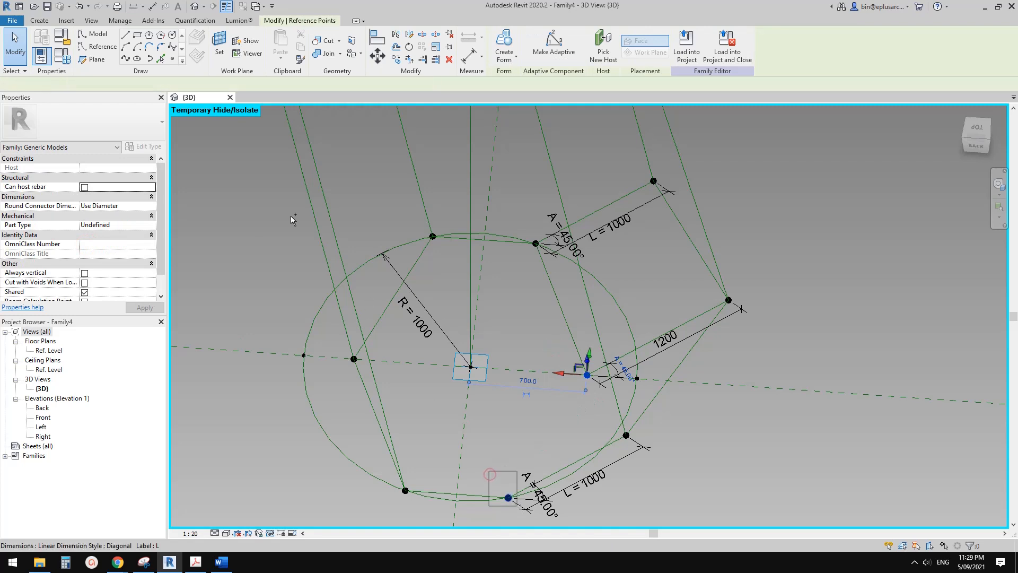
click(126, 59)
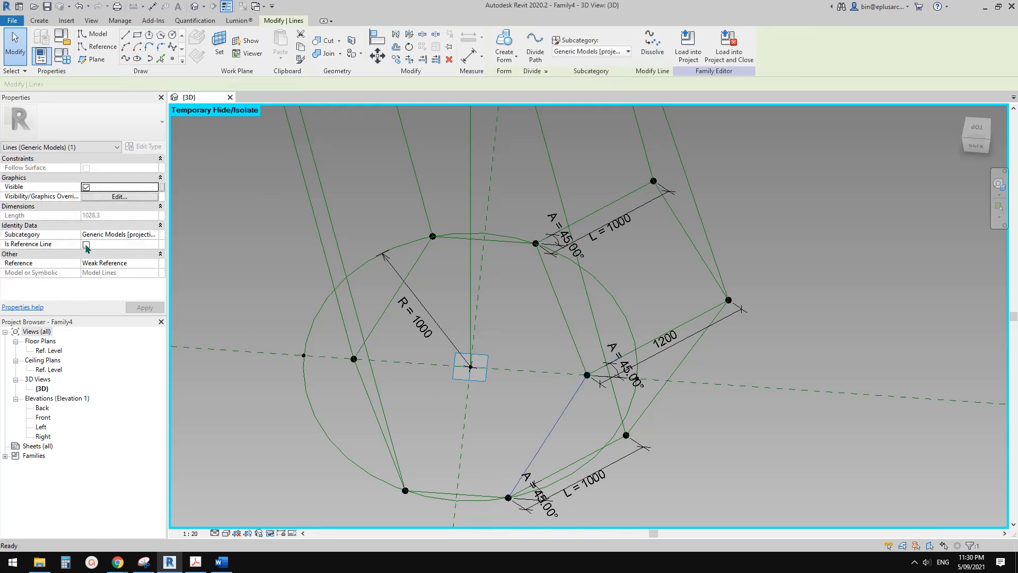
click(86, 245)
click(512, 259)
Set the family's angle parameter A to 30° and remove the conflicting constraints.
scroll(513, 259, down, 4)
shift+middle_drag(517, 260, 506, 228)
scroll(599, 291, down, 1)
middle_drag(599, 228, 366, 268)
middle_drag(592, 223, 443, 245)
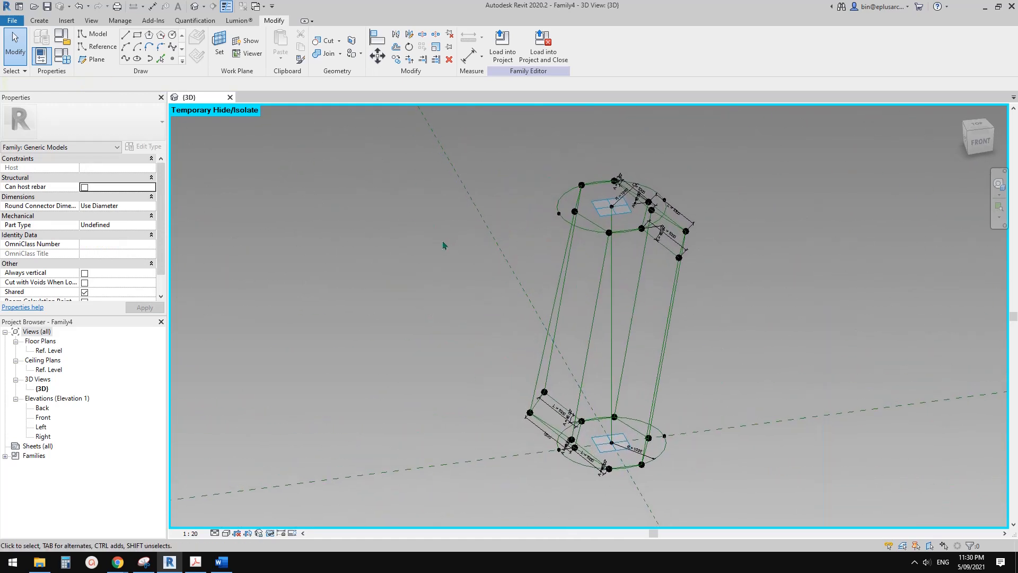
click(73, 51)
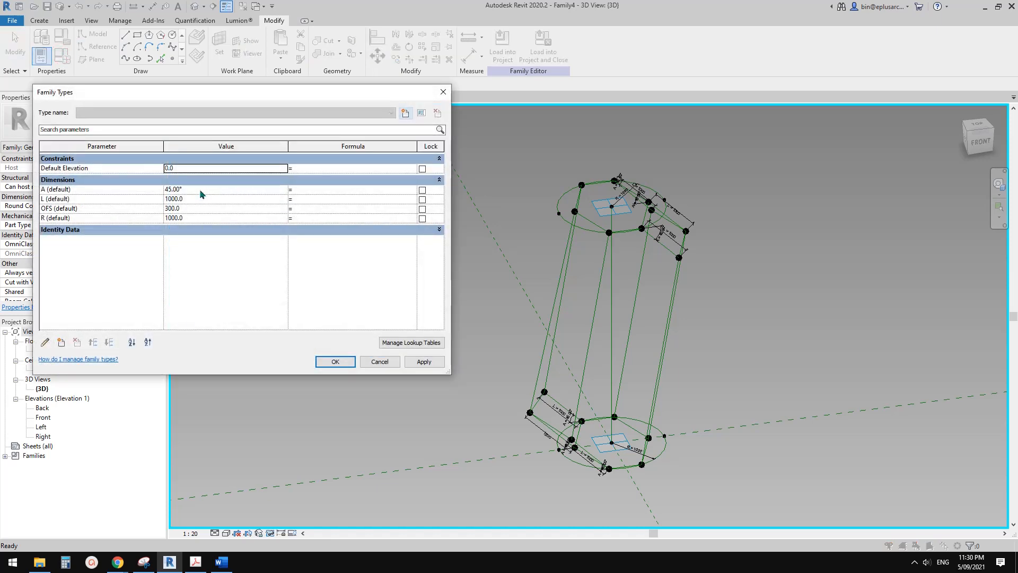
click(200, 189)
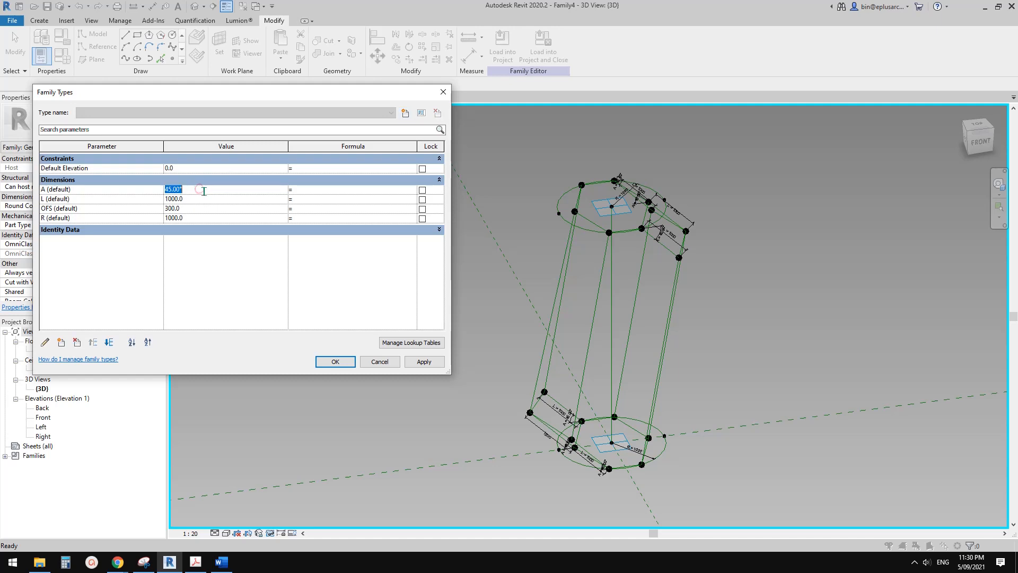
click(419, 361)
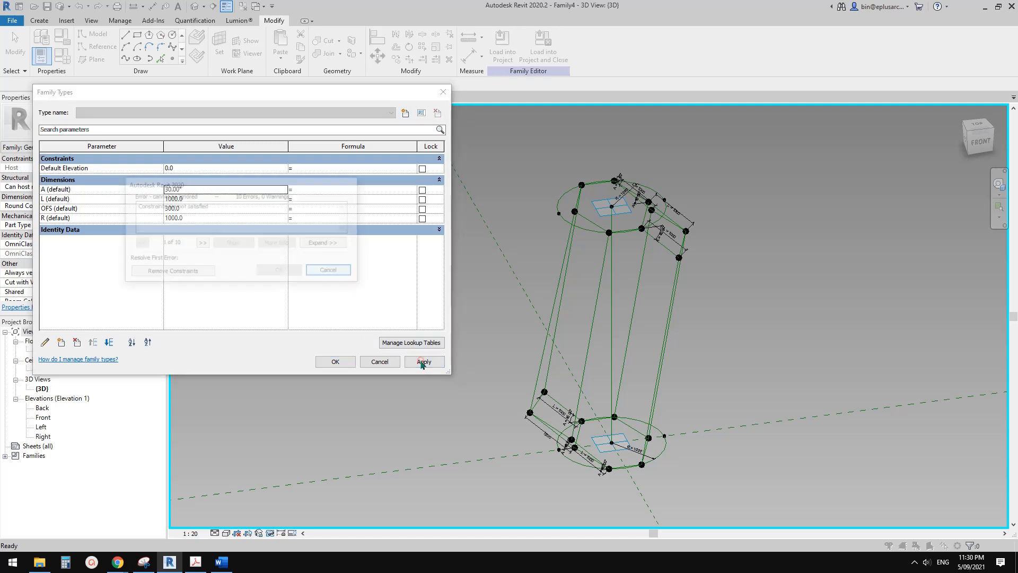
click(199, 273)
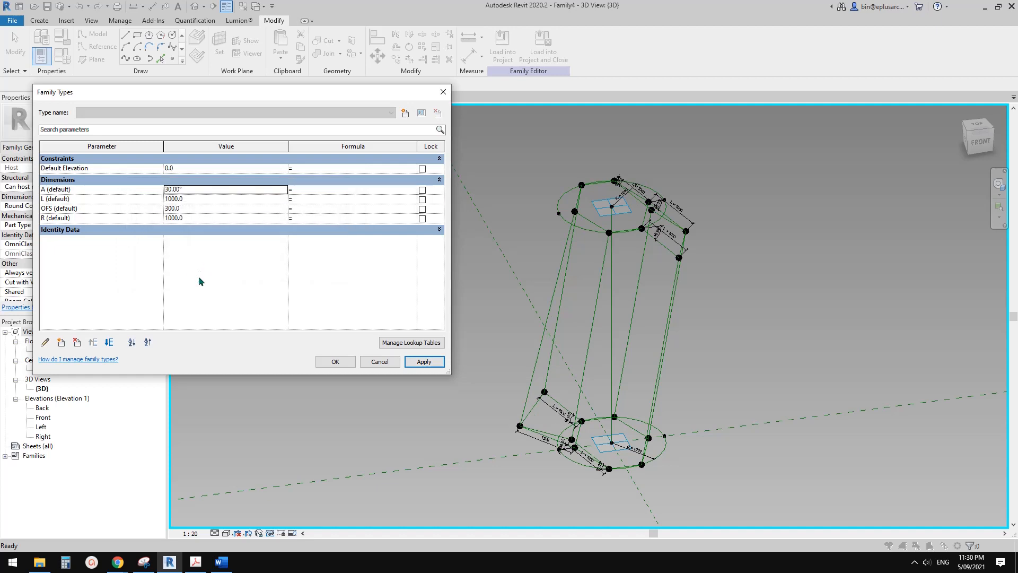
click(341, 363)
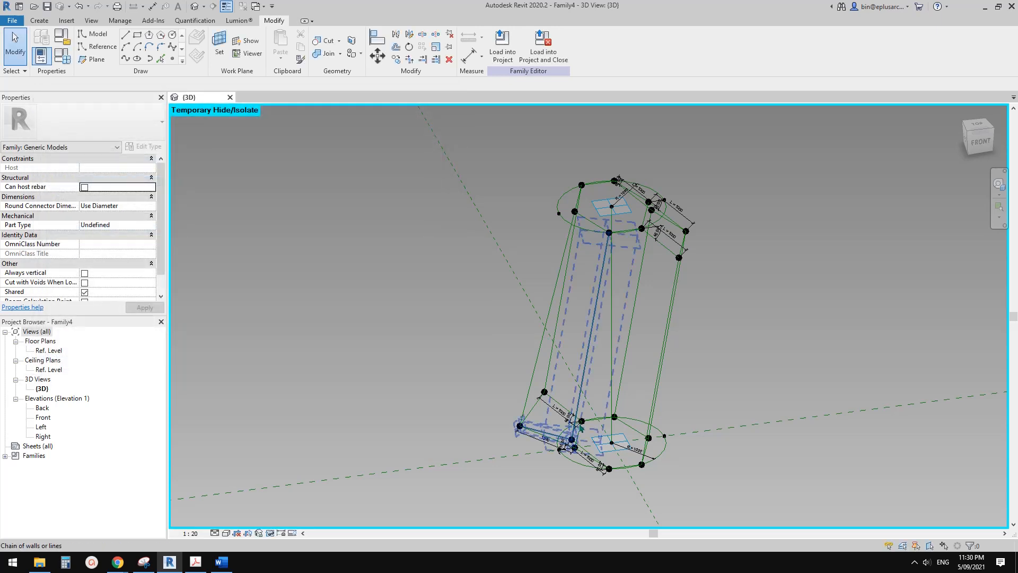
Try to label the 45° angular dimension of the lower circle's far slanted line with parameter A, removing the conflicting constraints.
scroll(572, 410, up, 5)
scroll(549, 375, up, 2)
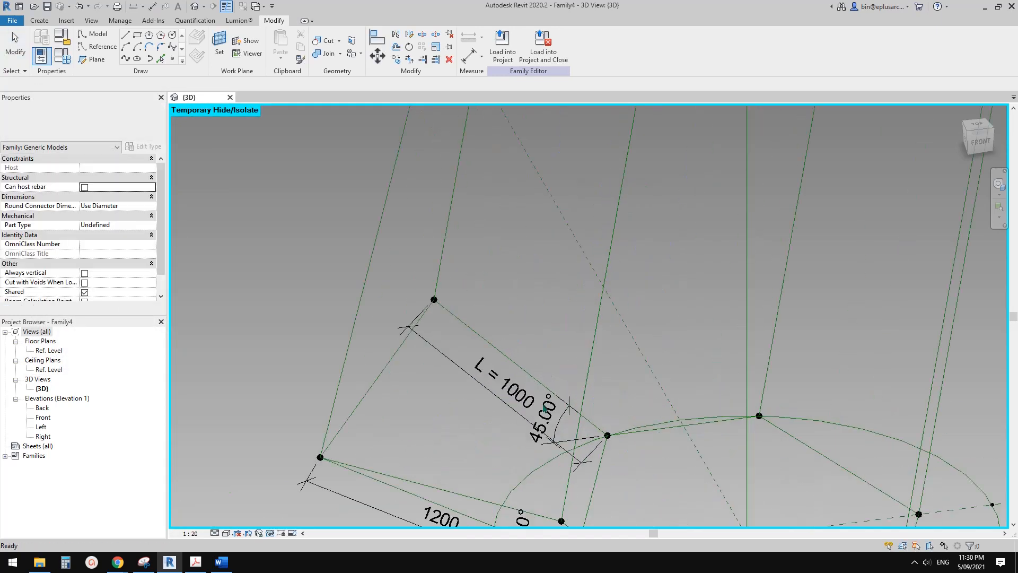
scroll(537, 339, down, 4)
middle_drag(541, 341, 443, 234)
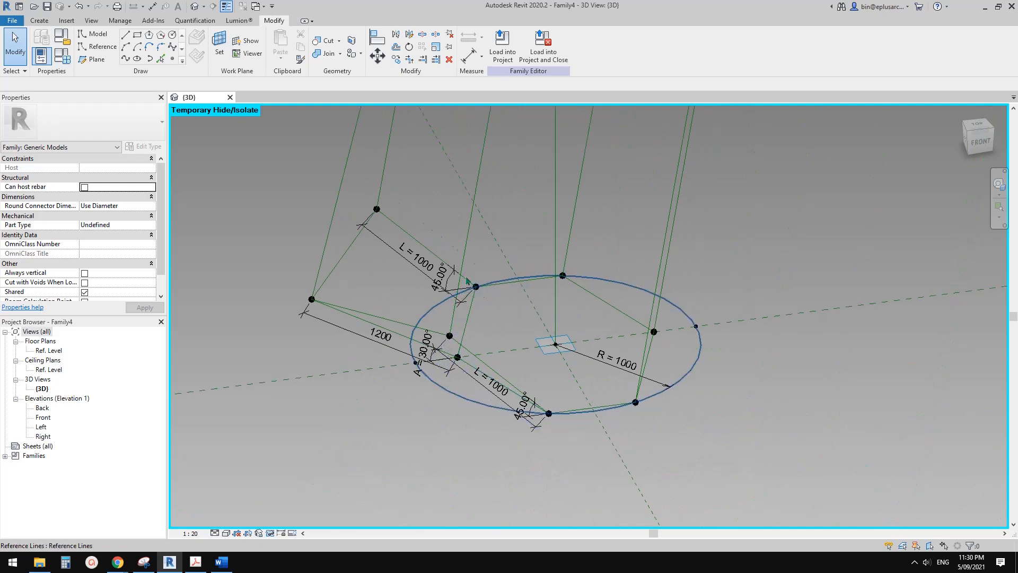
scroll(443, 269, up, 3)
click(443, 270)
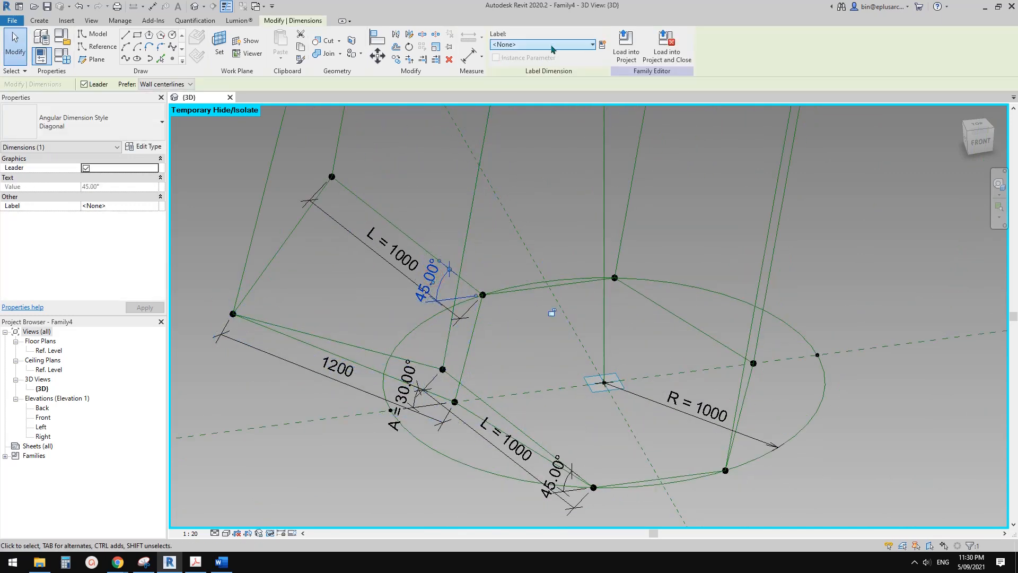
click(551, 47)
click(518, 72)
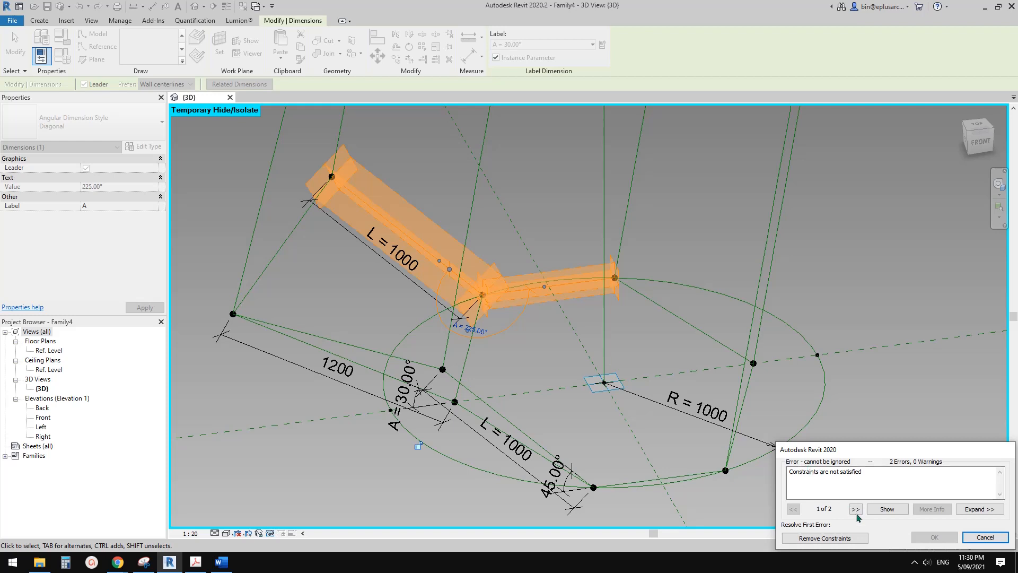
click(858, 539)
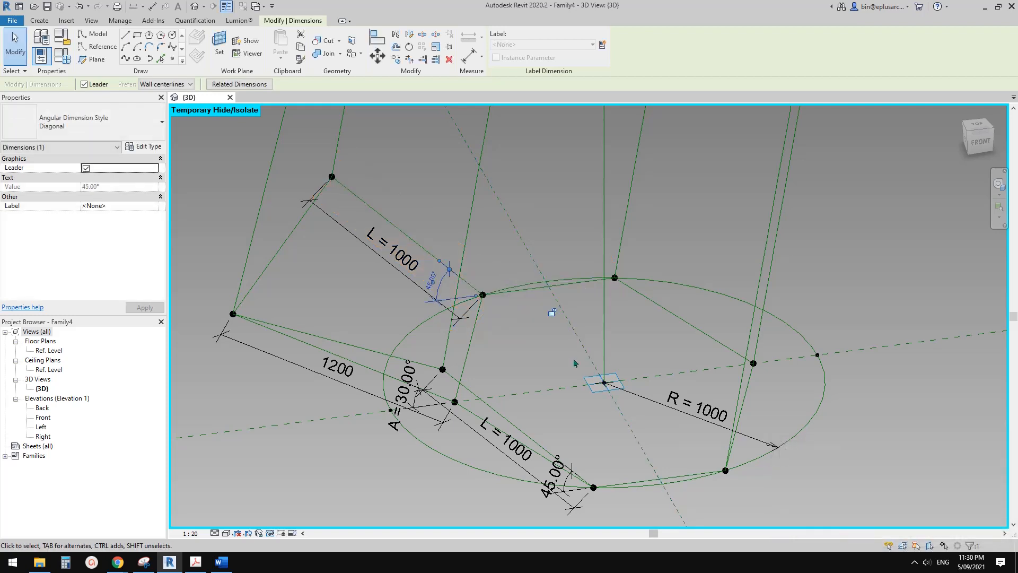
click(448, 277)
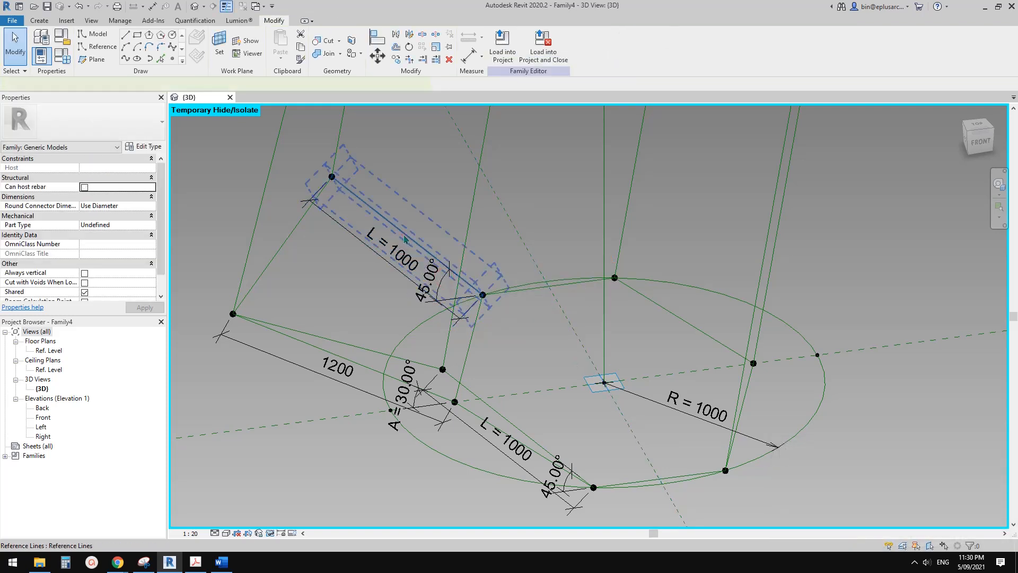
shift+middle_drag(448, 276, 429, 297)
key(Escape)
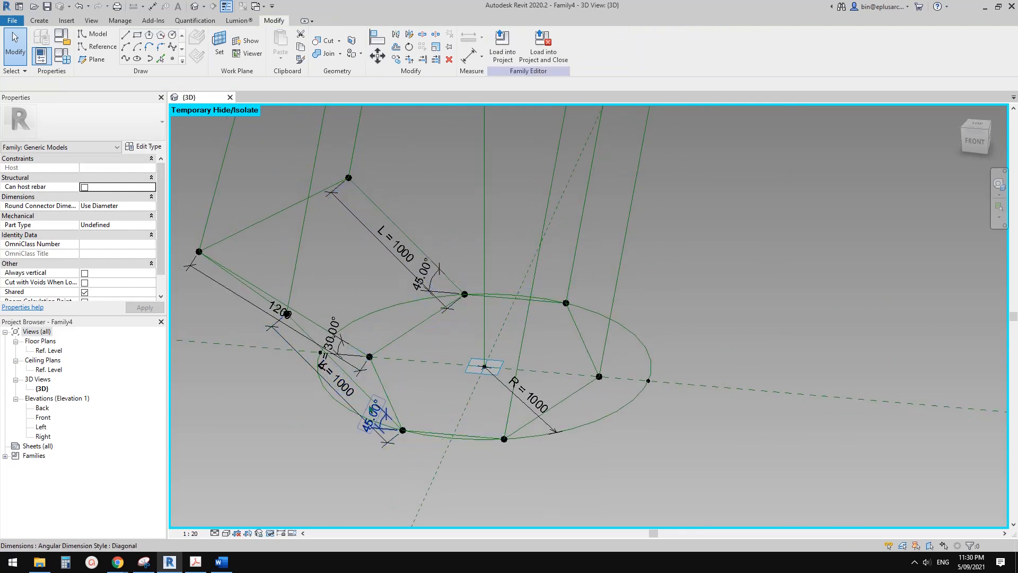
Try to label the 45° angular dimension of the lower circle's near slanted line with parameter A.
click(372, 413)
shift+middle_drag(370, 404, 387, 408)
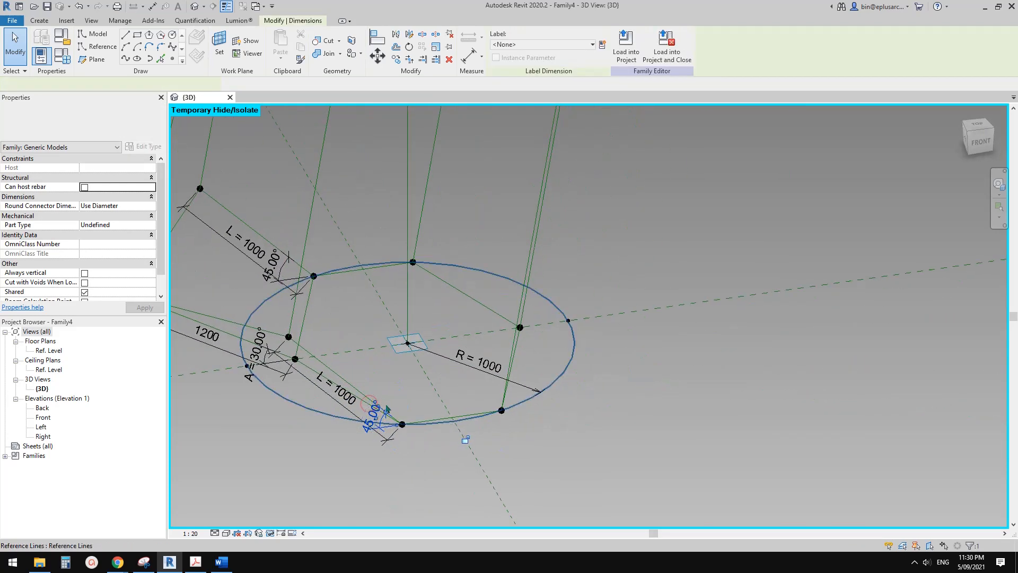
click(538, 46)
click(532, 84)
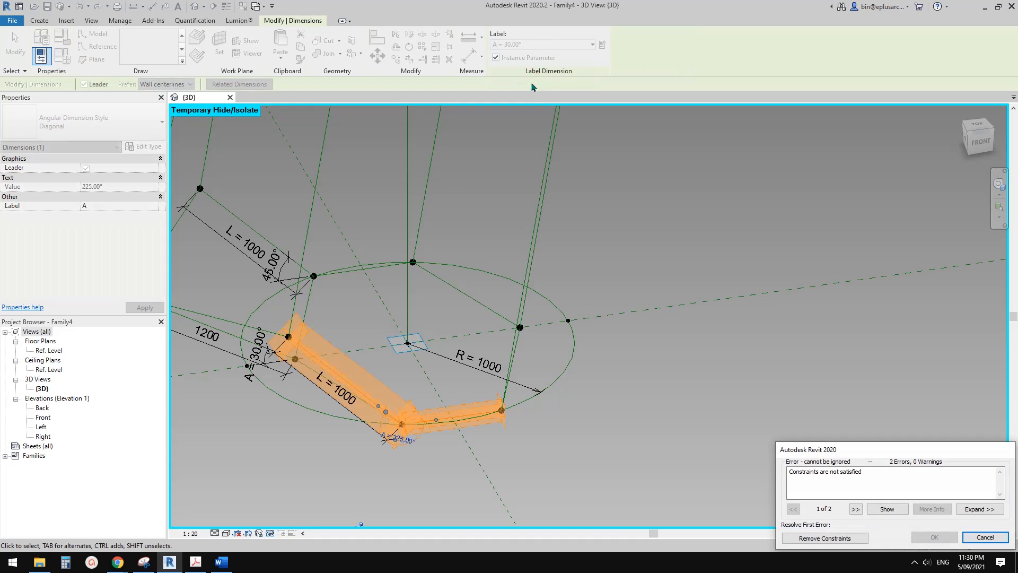
key(Escape)
Delete the 45° angular dimension of the lower circle's near slanted line.
scroll(479, 318, down, 1)
mouse_move(479, 321)
middle_down()
mouse_move(513, 301)
mouse_move(470, 318)
middle_up()
scroll(470, 345, up, 2)
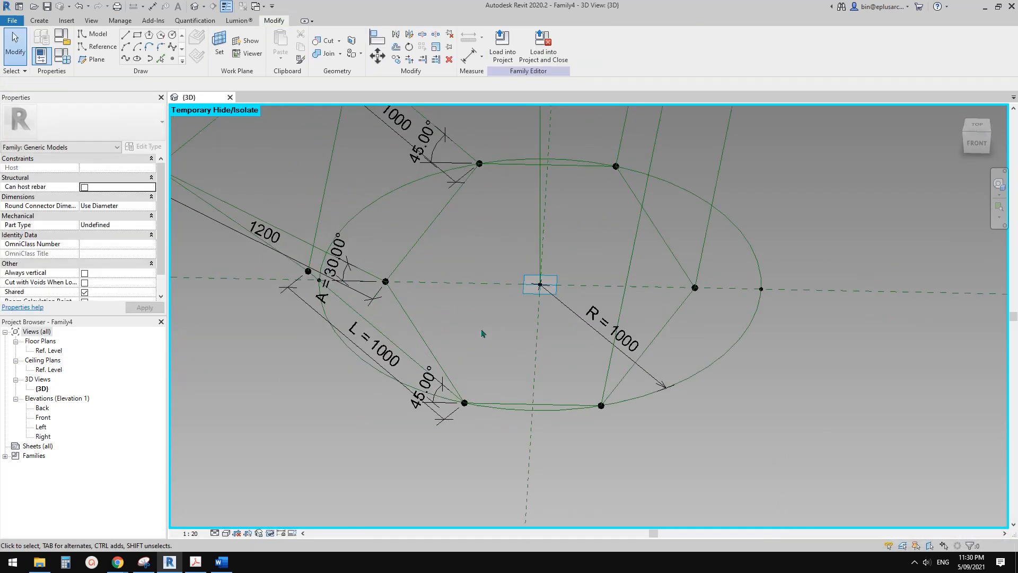
scroll(442, 375, up, 2)
shift+middle_drag(443, 375, 455, 372)
scroll(455, 380, down, 1)
middle_drag(491, 402, 557, 419)
key(Tab)
scroll(546, 420, down, 1)
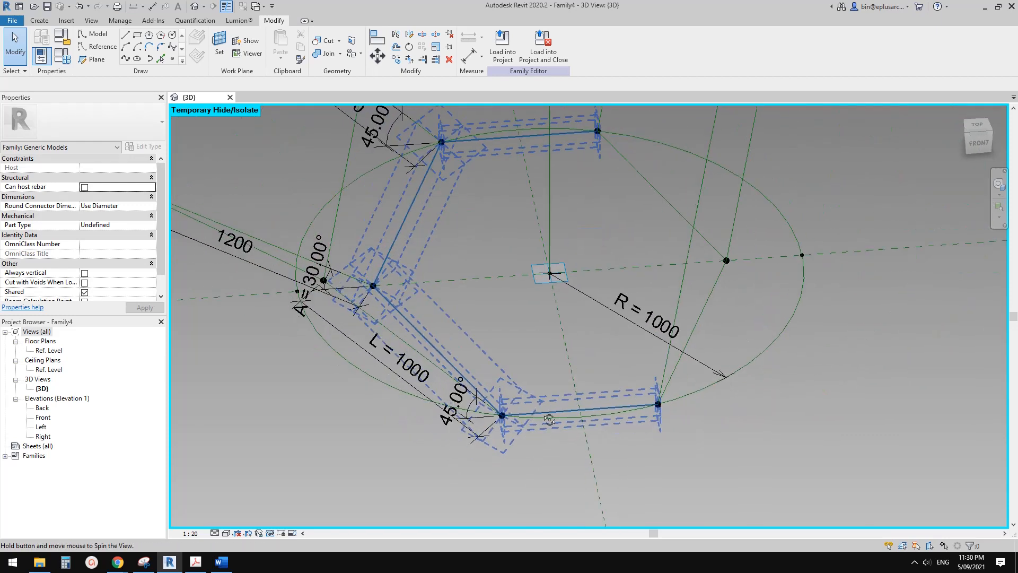
click(461, 400)
key(Delete)
Set the work plane on the lower circle's near chord and dimension the angle between that chord and the near slanted line.
shift+middle_drag(500, 393, 519, 397)
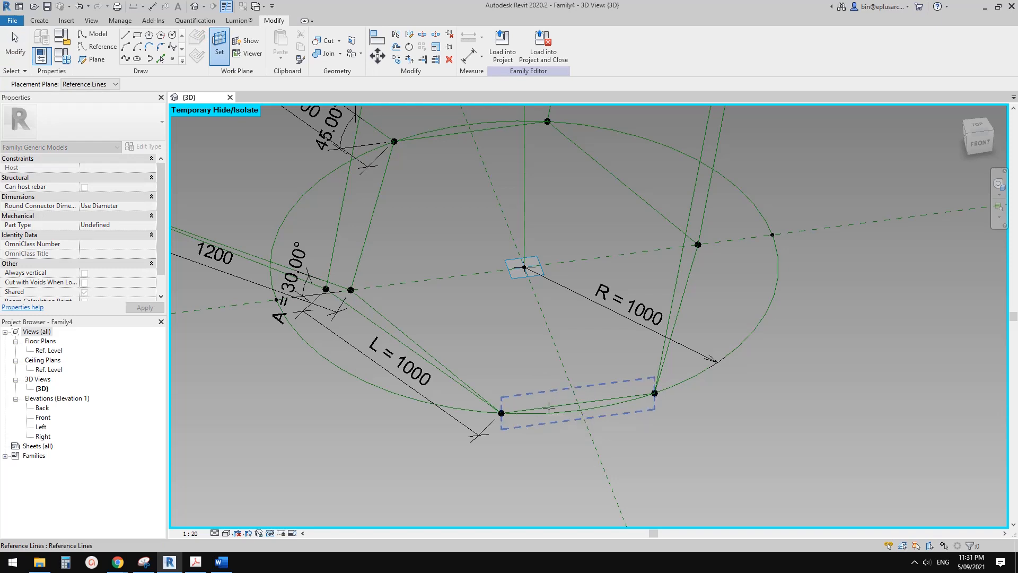
click(548, 407)
key(Tab)
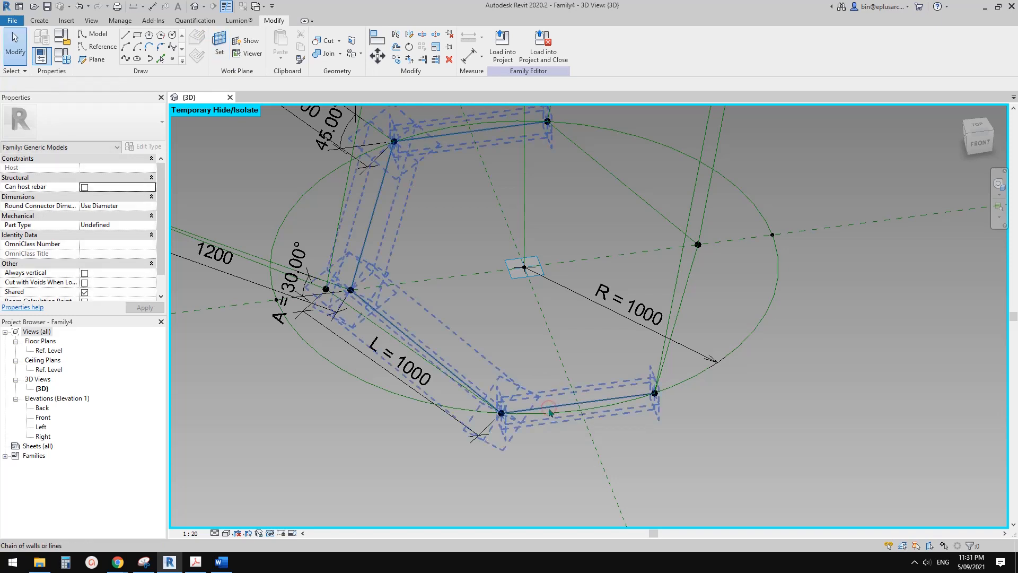
key(i)
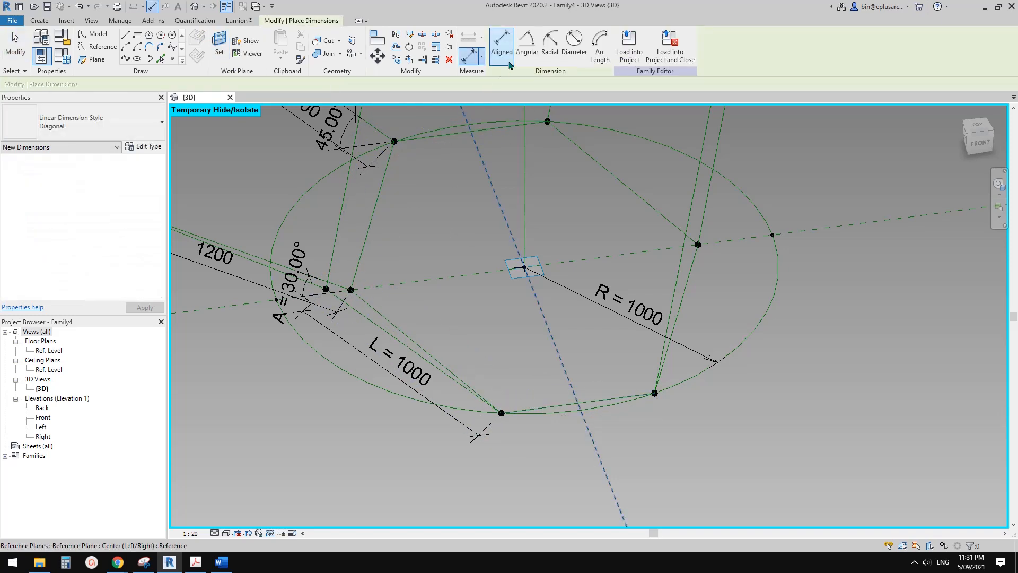
click(386, 334)
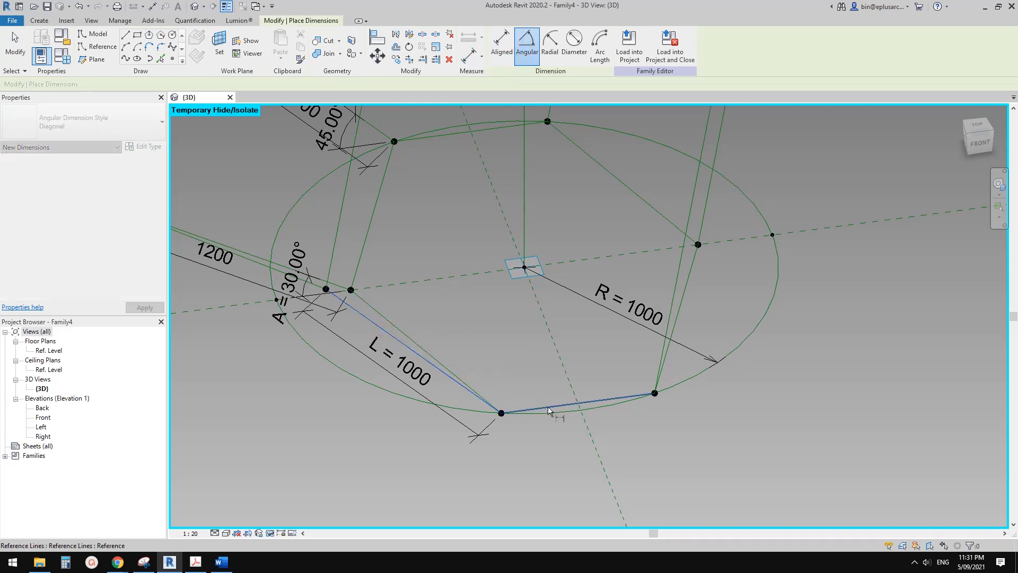
shift+middle_drag(548, 411, 560, 389)
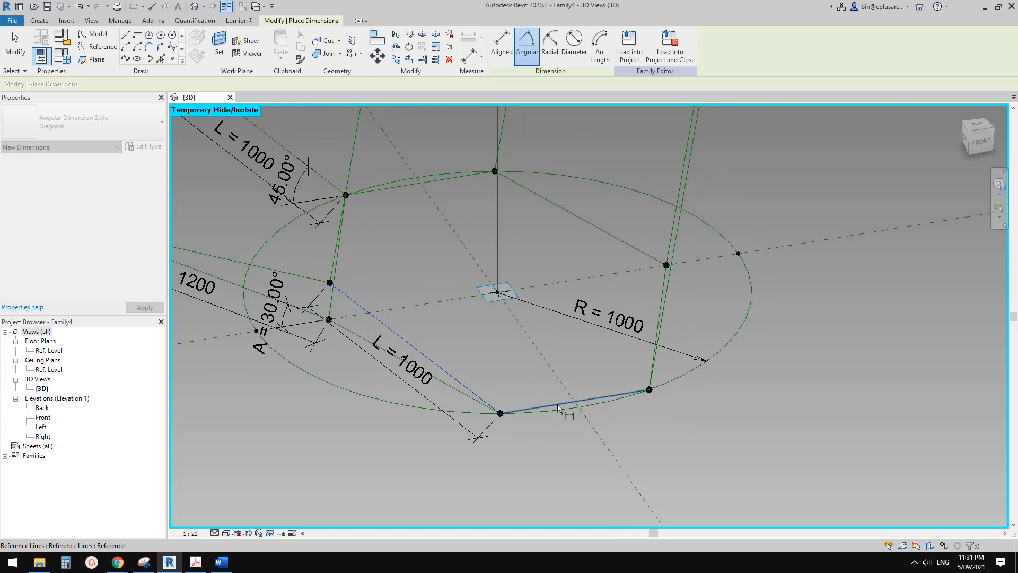
click(558, 408)
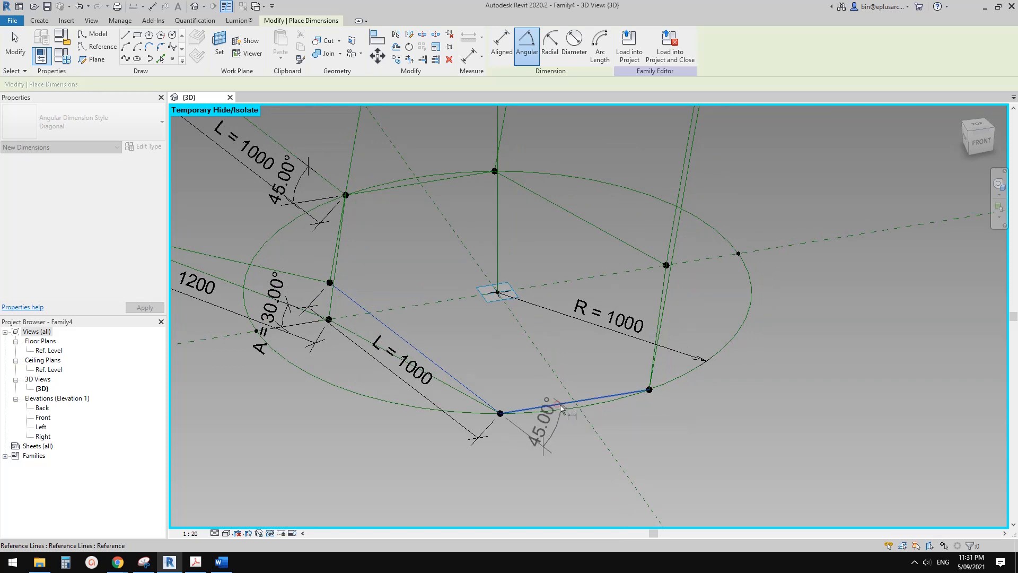
click(439, 397)
key(Escape)
Try to label the new angular dimension of the lower circle's near slanted line with parameter A.
click(443, 394)
click(522, 44)
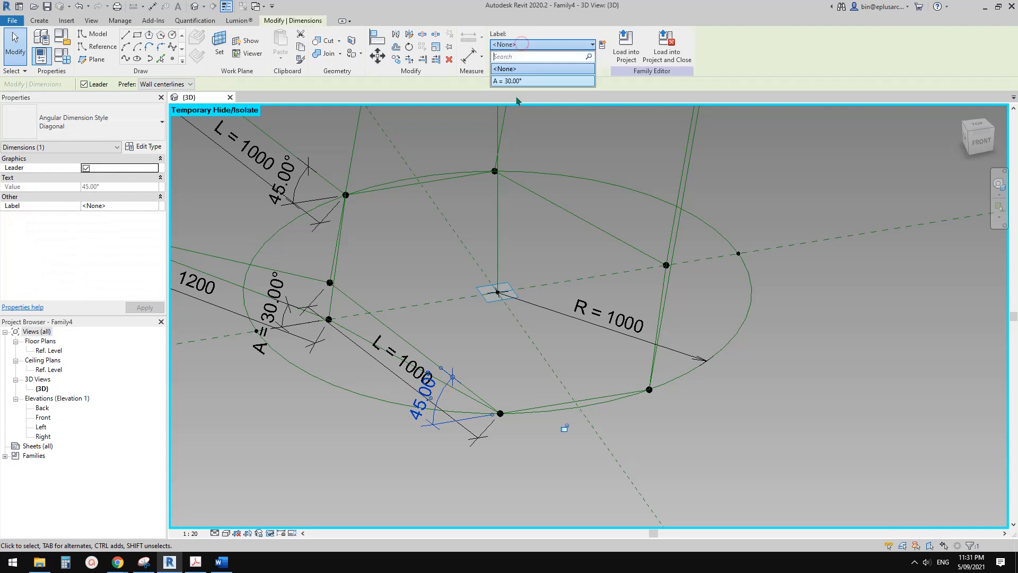
click(522, 82)
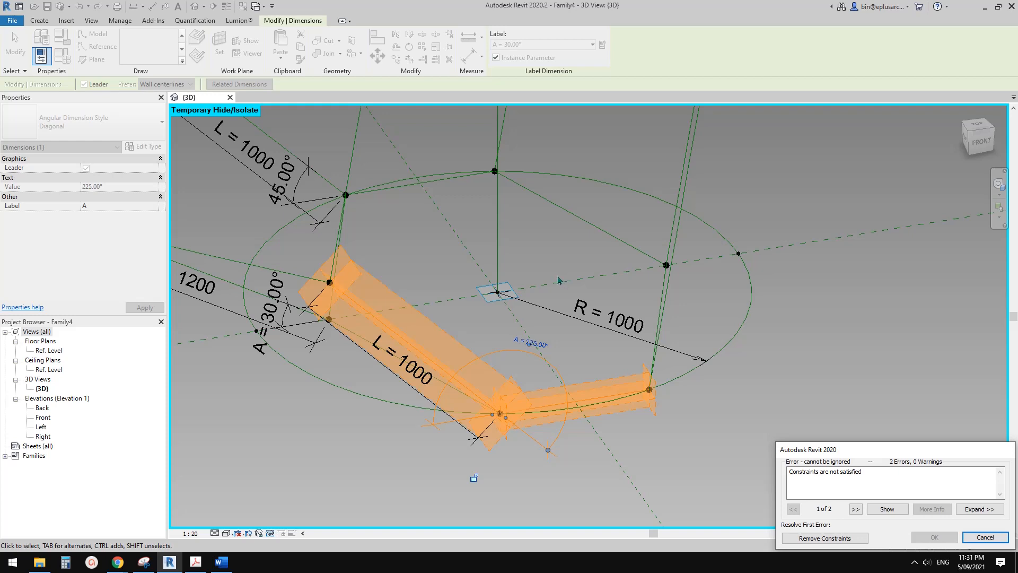
key(Escape)
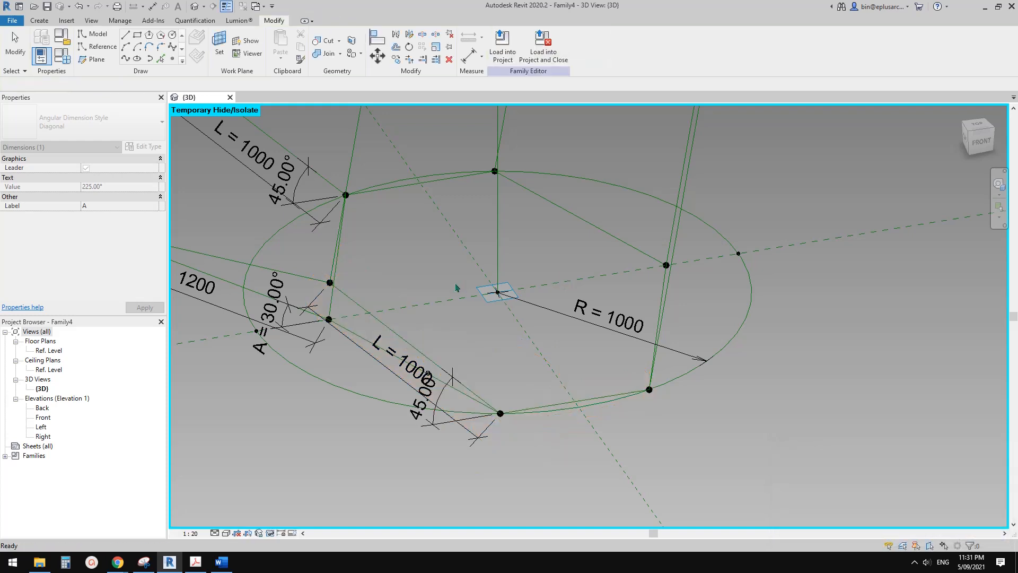
Delete the unlabelled 45° angular dimension of the lower circle's near slanted line.
shift+middle_drag(558, 280, 501, 374)
click(551, 345)
key(Delete)
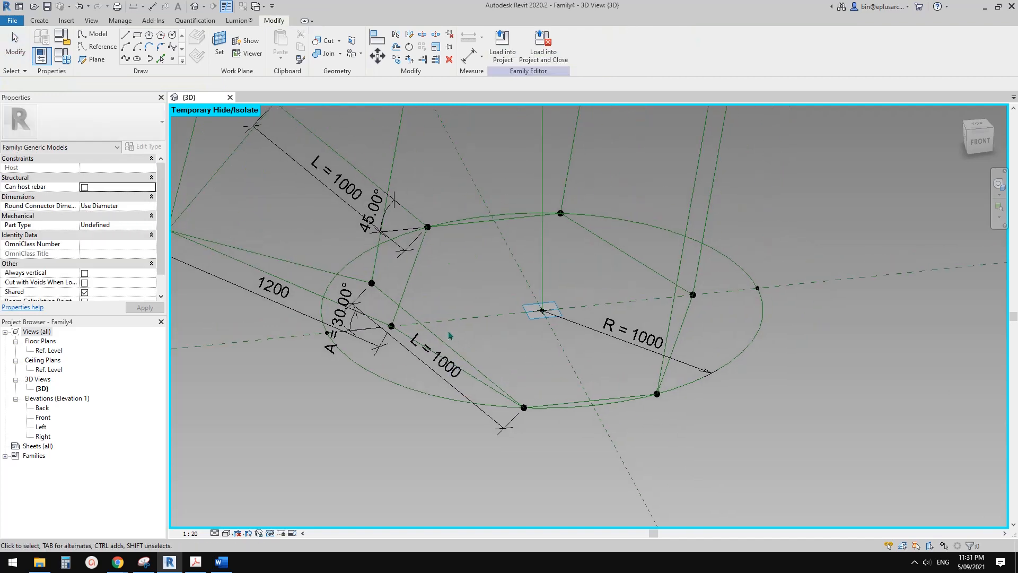
Move the free end of the lower circle's near slanted line to change its inclination.
click(437, 336)
shift+middle_drag(485, 294, 368, 273)
mouse_move(370, 270)
mouse_down()
mouse_move(349, 289)
mouse_move(375, 281)
mouse_up()
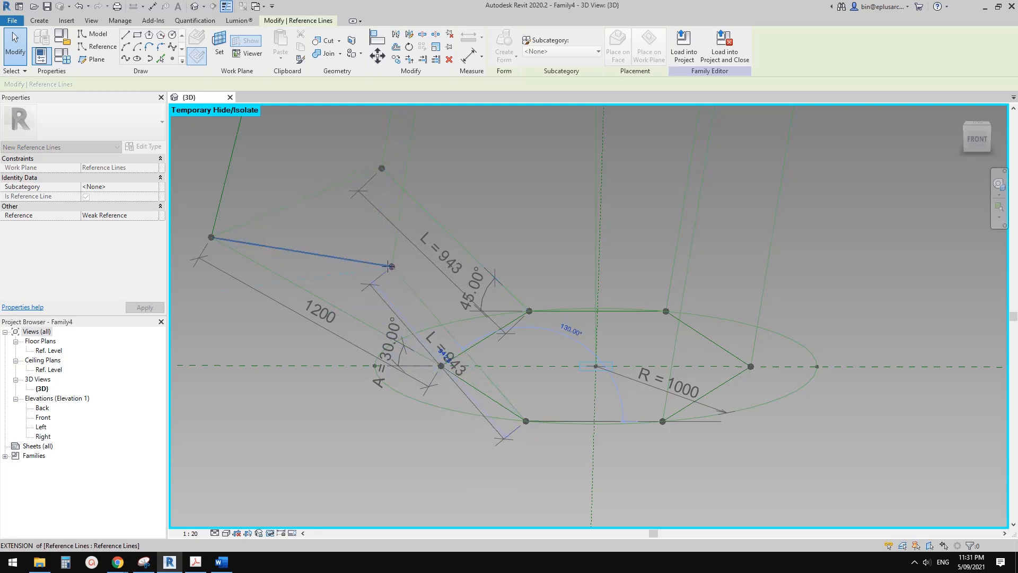
drag(388, 267, 389, 267)
scroll(316, 261, down, 1)
middle_drag(316, 261, 421, 253)
key(Escape)
middle_drag(513, 307, 467, 307)
shift+middle_drag(467, 307, 513, 305)
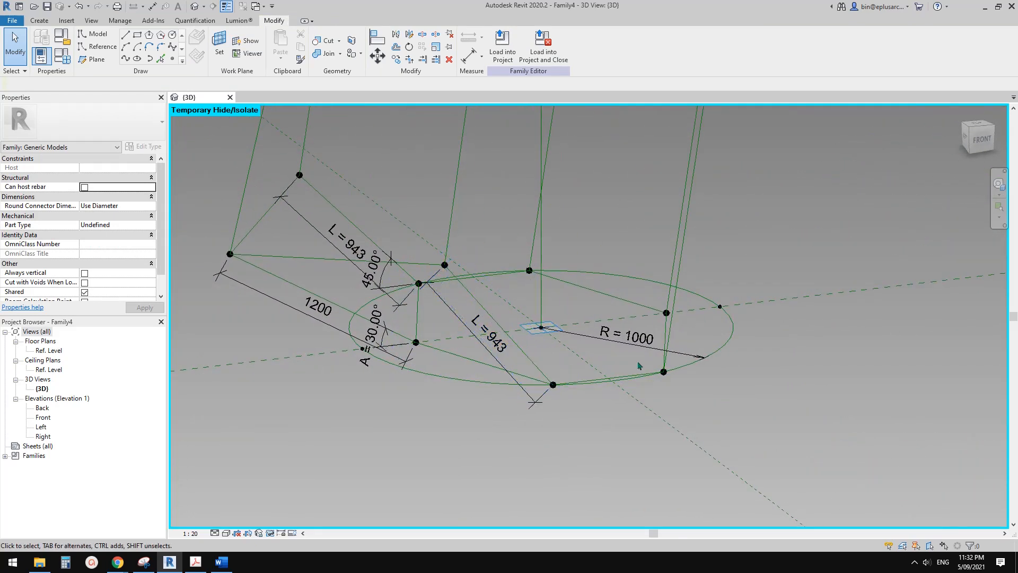
Delete the lower circle's near slanted reference line together with its L length dimension.
key(Tab)
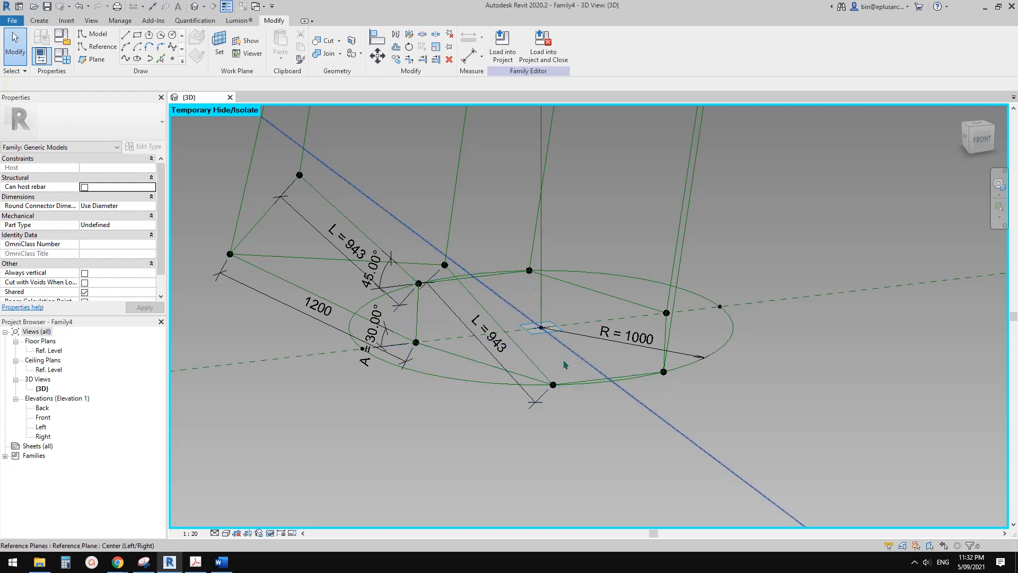
scroll(525, 348, up, 2)
click(479, 311)
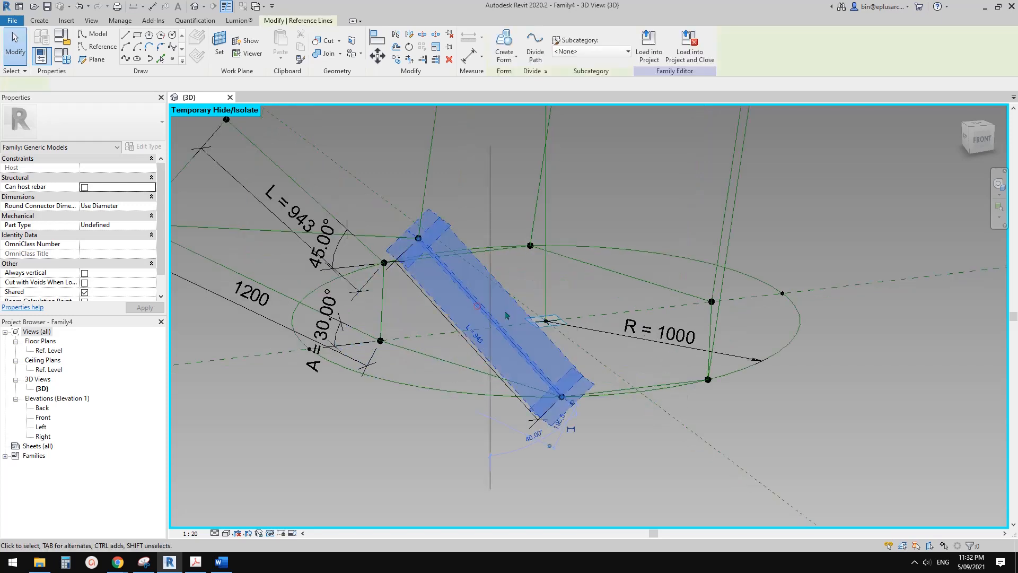
shift+middle_drag(506, 317, 492, 353)
key(Escape)
click(448, 309)
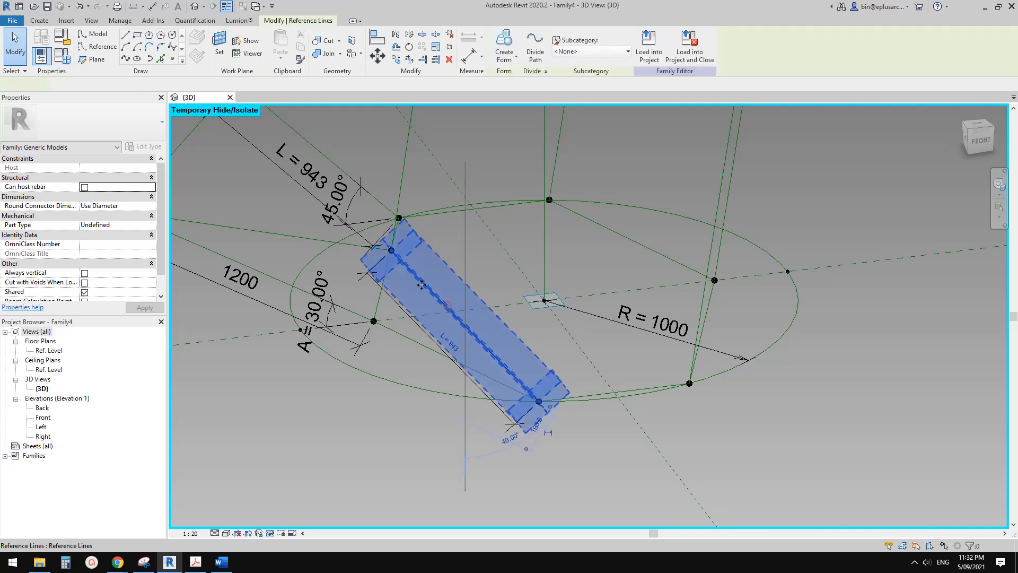
shift+middle_drag(448, 309, 477, 292)
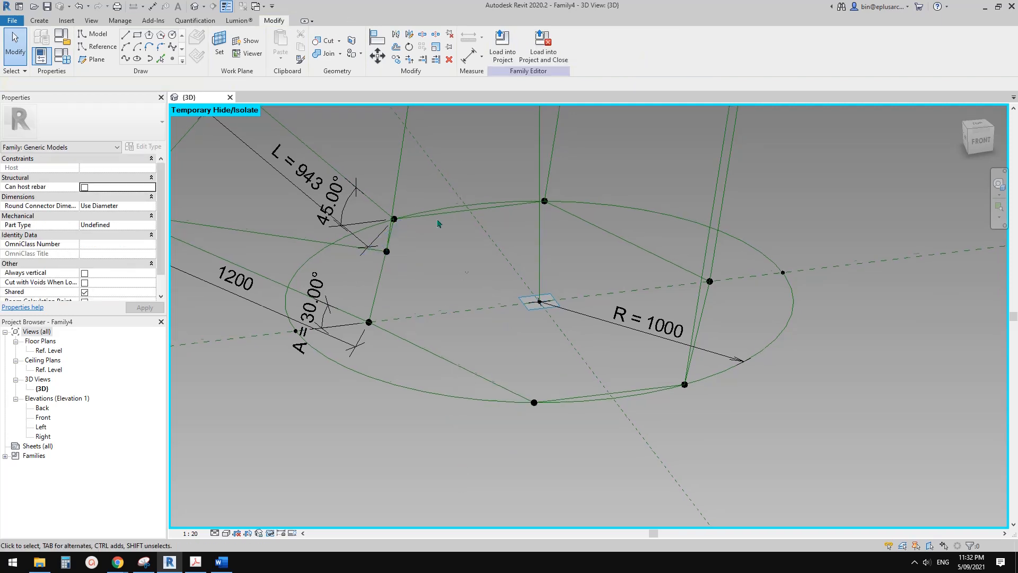
middle_drag(438, 223, 435, 220)
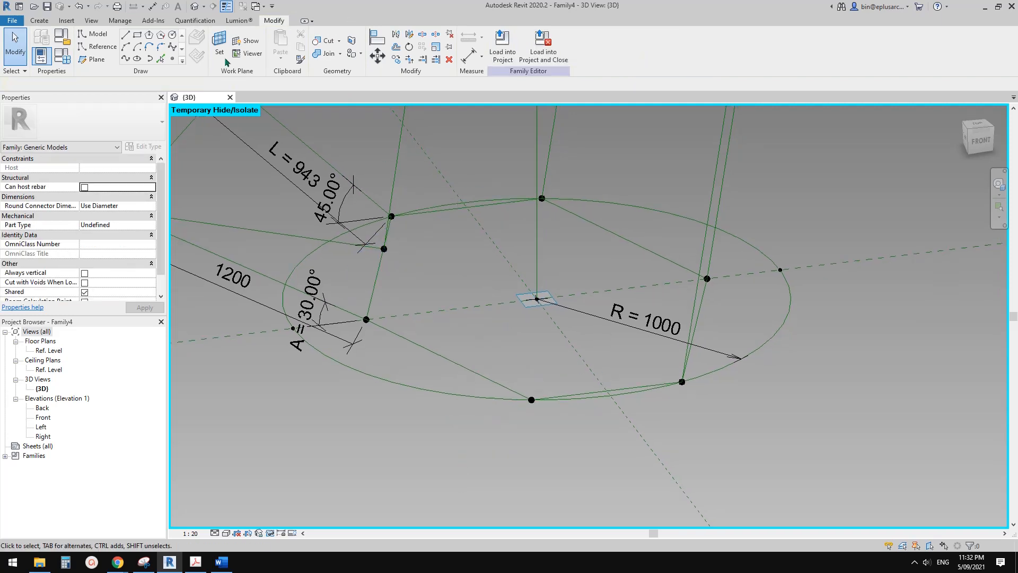
Draw a reference line about 560 mm long, slanting up from the near vertex, on the work plane of the lower circle's near chord.
click(102, 47)
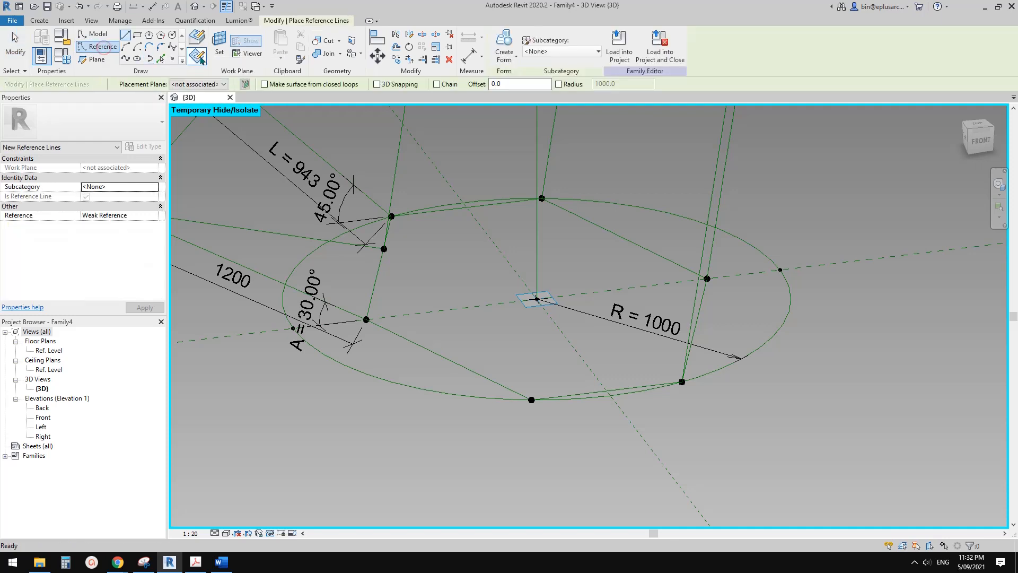
click(219, 45)
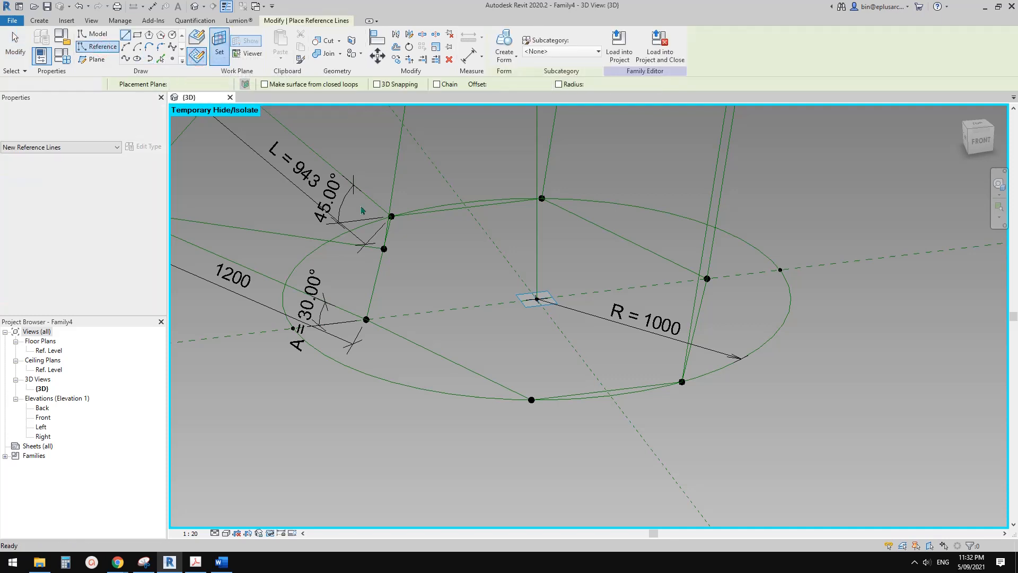
click(592, 393)
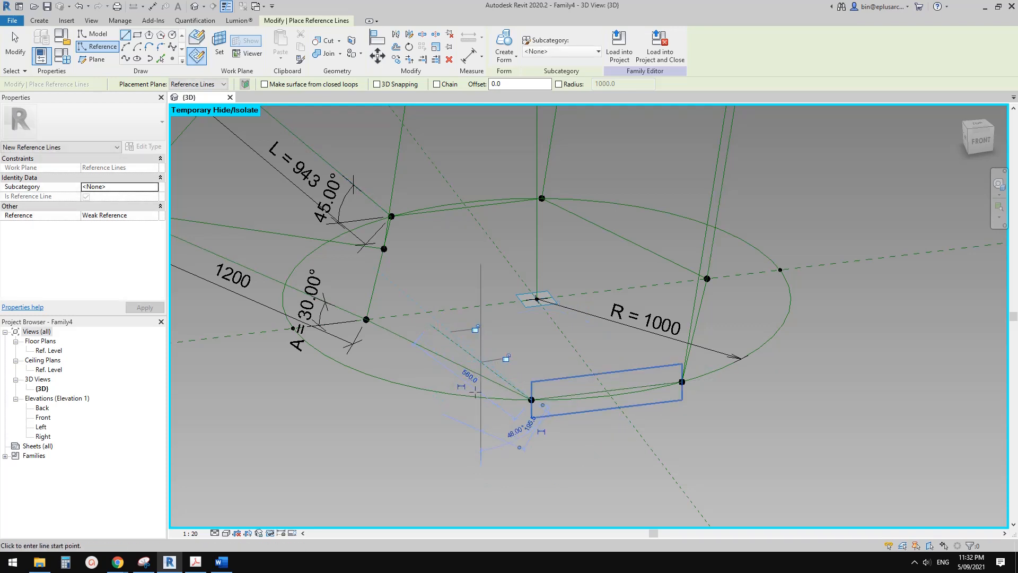
key(Escape)
key(Escape)
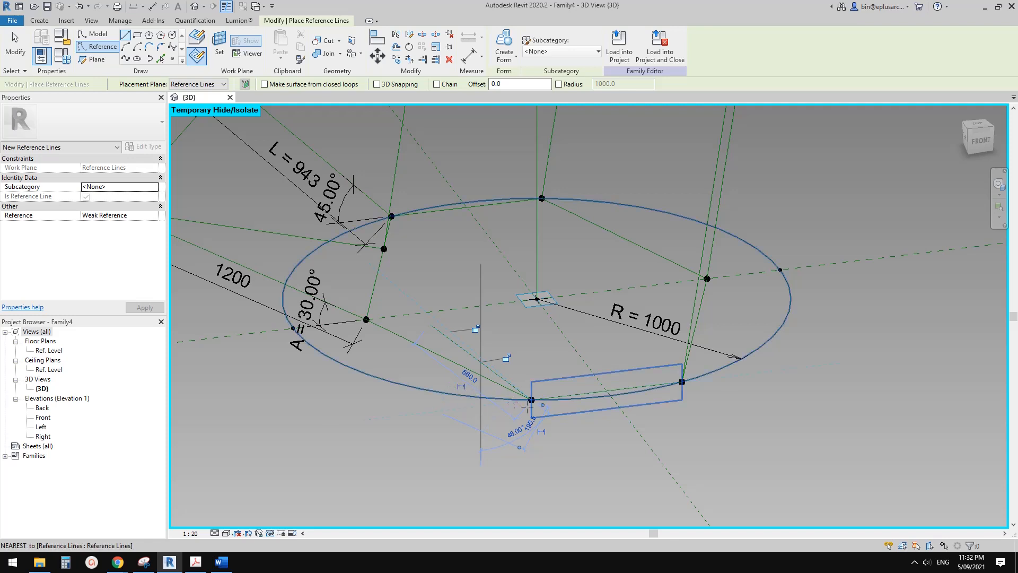
Add an angular dimension between the lower circle's near chord and the new slanted reference line.
scroll(483, 382, up, 1)
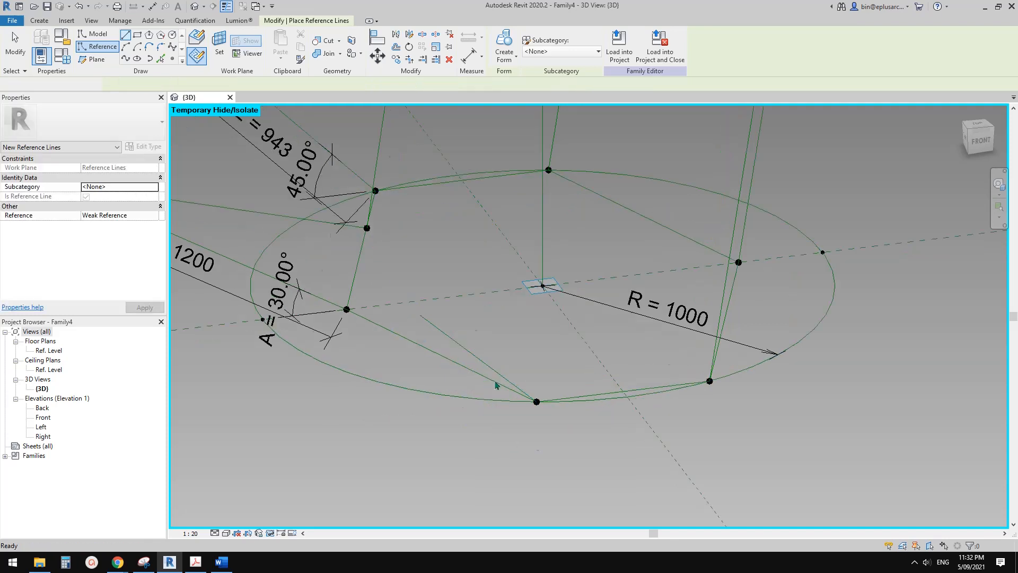
click(476, 360)
shift+middle_drag(477, 361, 510, 327)
key(d)
key(i)
click(527, 42)
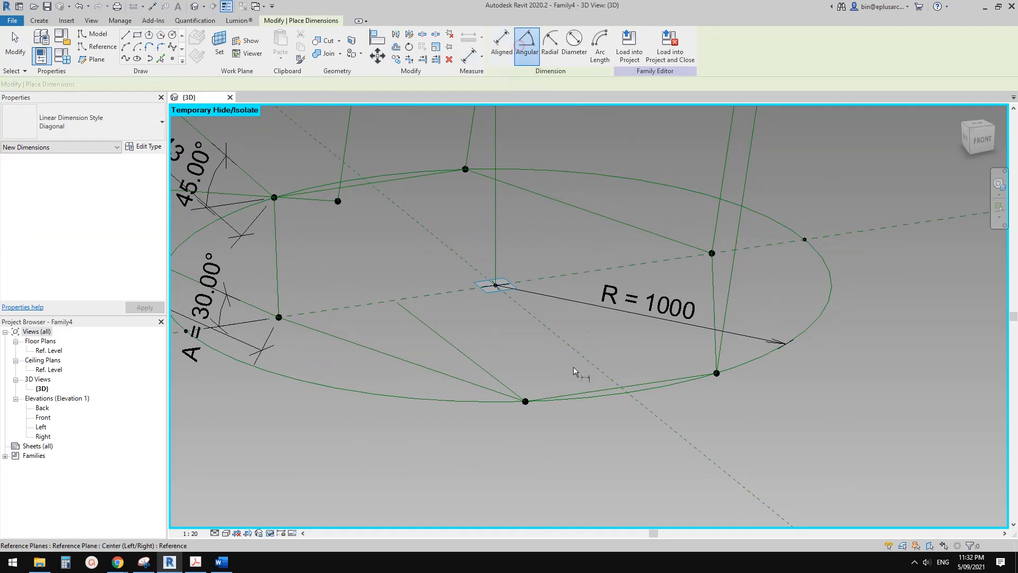
click(574, 391)
click(497, 380)
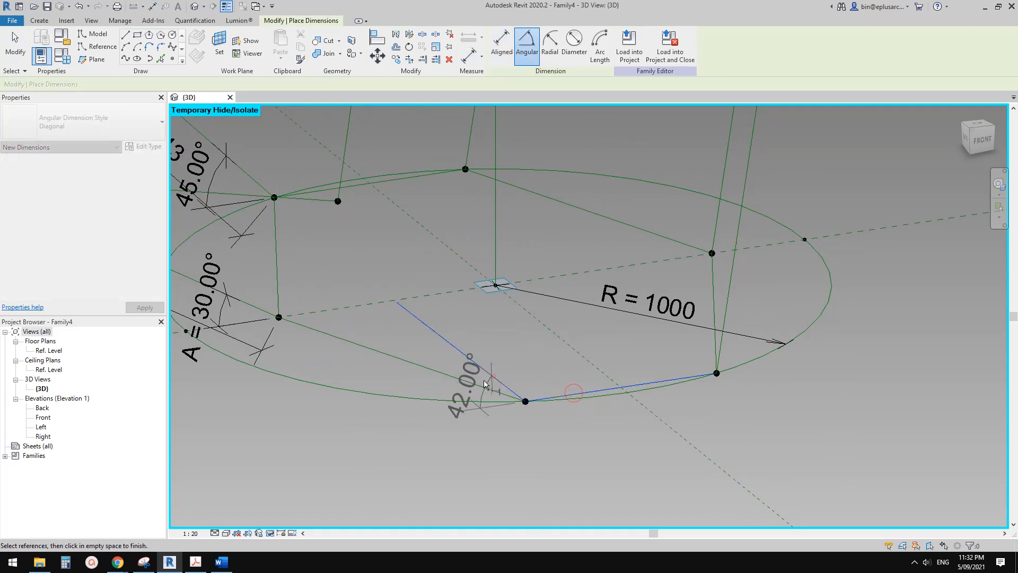
click(469, 370)
key(Escape)
Label the new slanted line's angular dimension with parameter A.
click(427, 327)
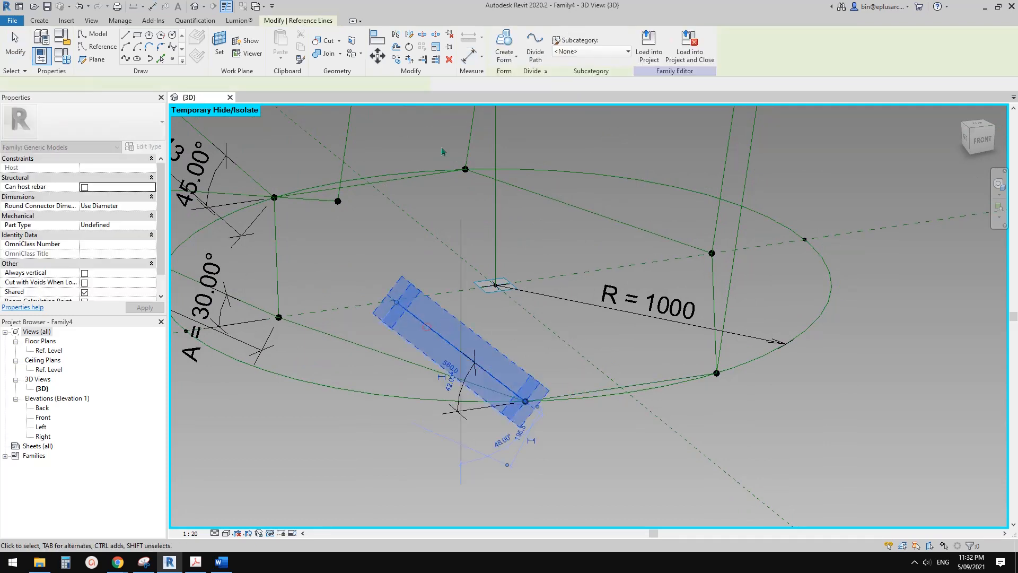
click(580, 51)
key(Escape)
key(Escape)
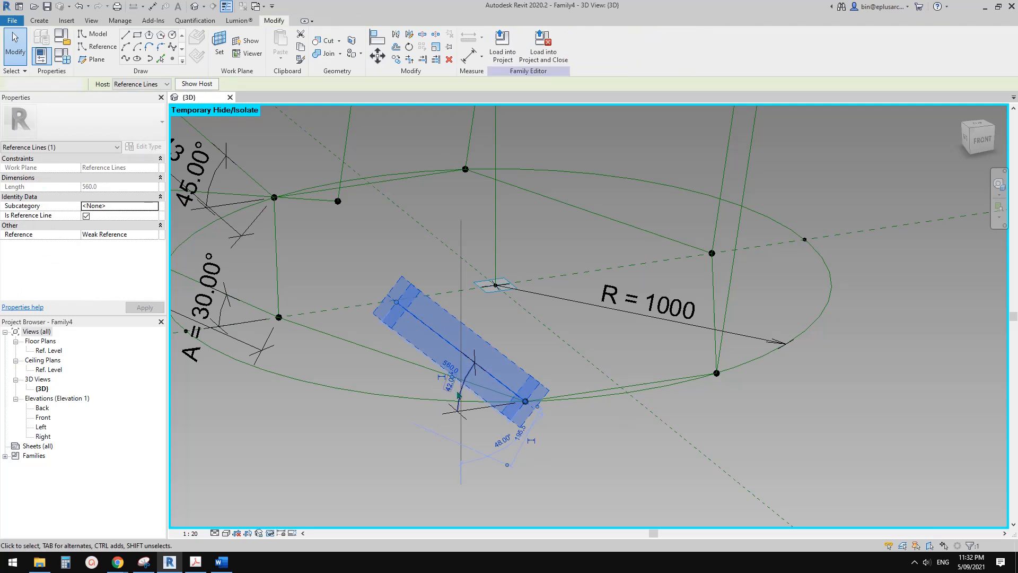
click(460, 394)
click(572, 42)
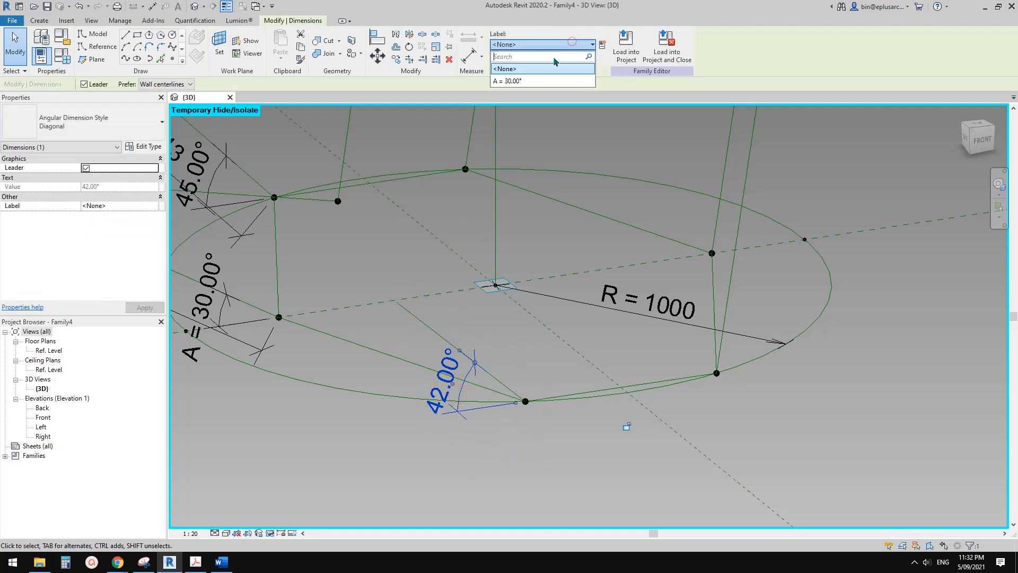
click(507, 80)
key(Escape)
middle_drag(453, 394, 525, 371)
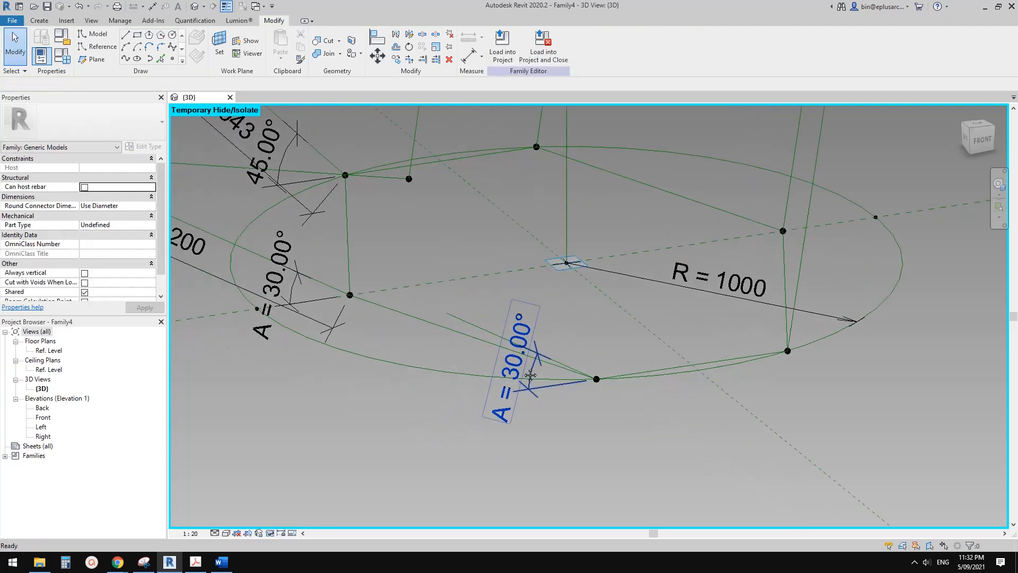
Set parameter A to 45° in the family types to test the new slanted line.
click(478, 329)
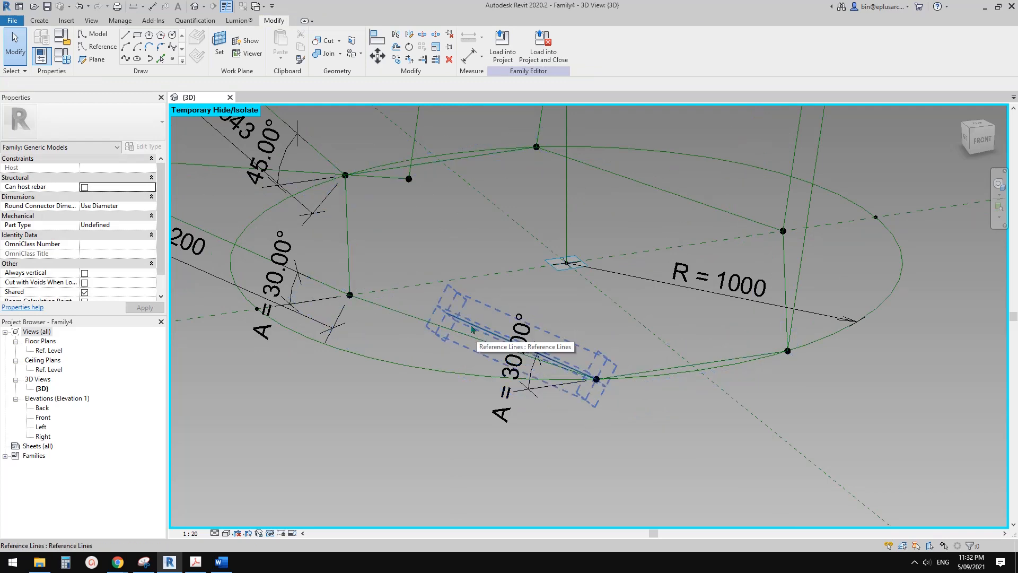
middle_drag(472, 330, 556, 362)
click(66, 58)
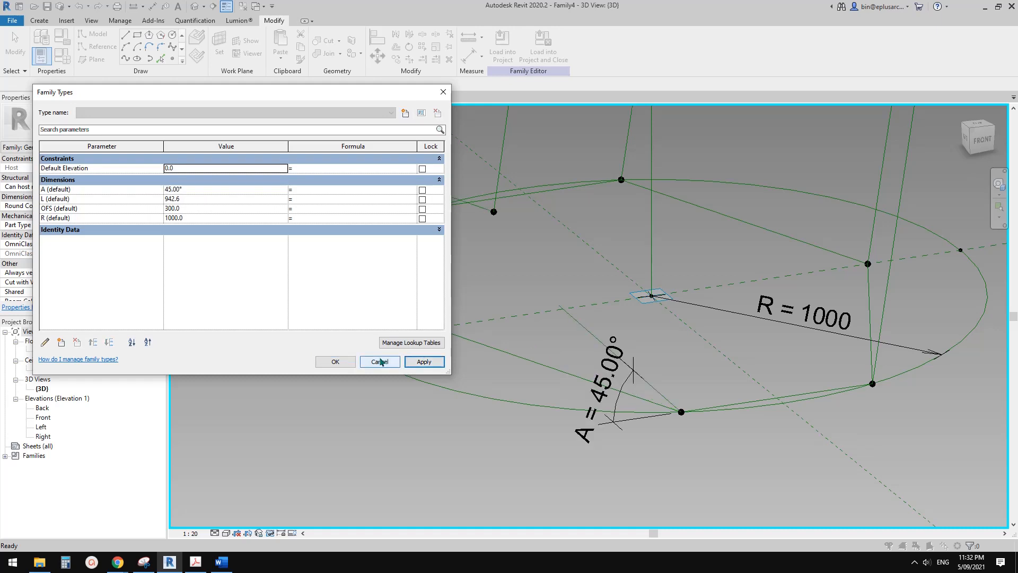
click(343, 362)
Add an aligned dimension along the new slanted line and label it with parameter L.
click(582, 332)
shift+middle_drag(582, 333, 582, 409)
click(550, 376)
click(578, 446)
click(553, 336)
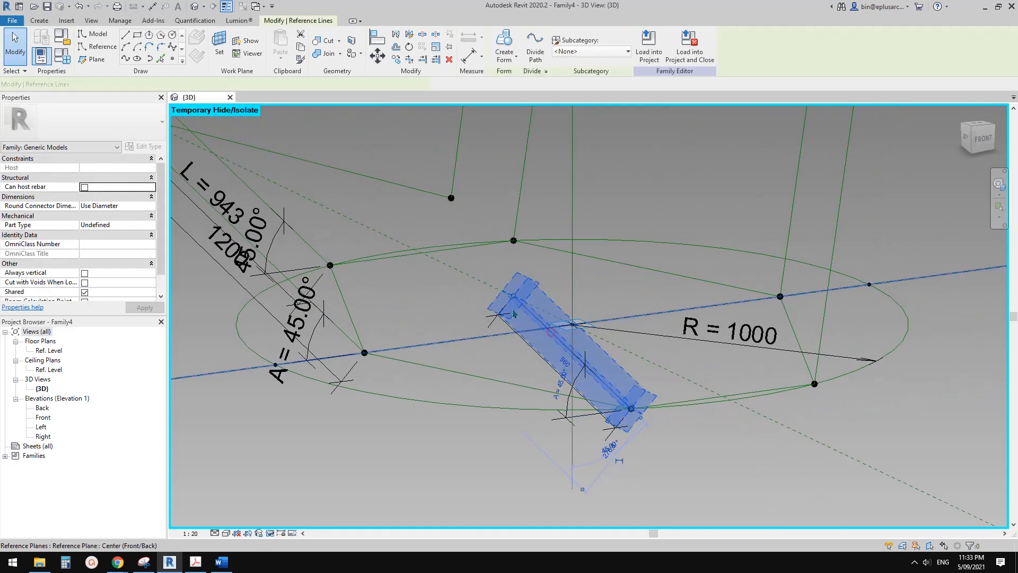
key(Escape)
click(566, 356)
click(552, 44)
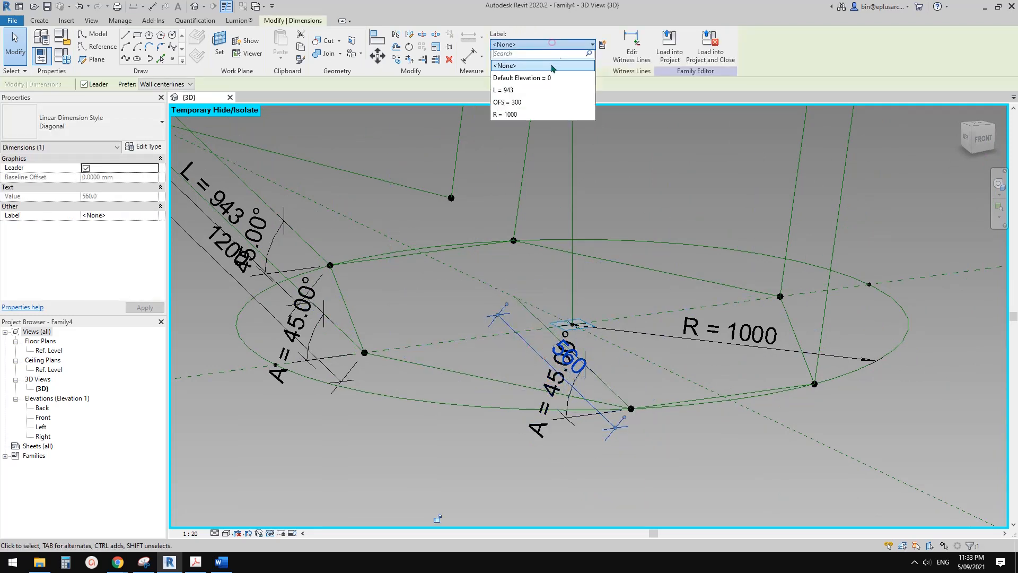
click(522, 94)
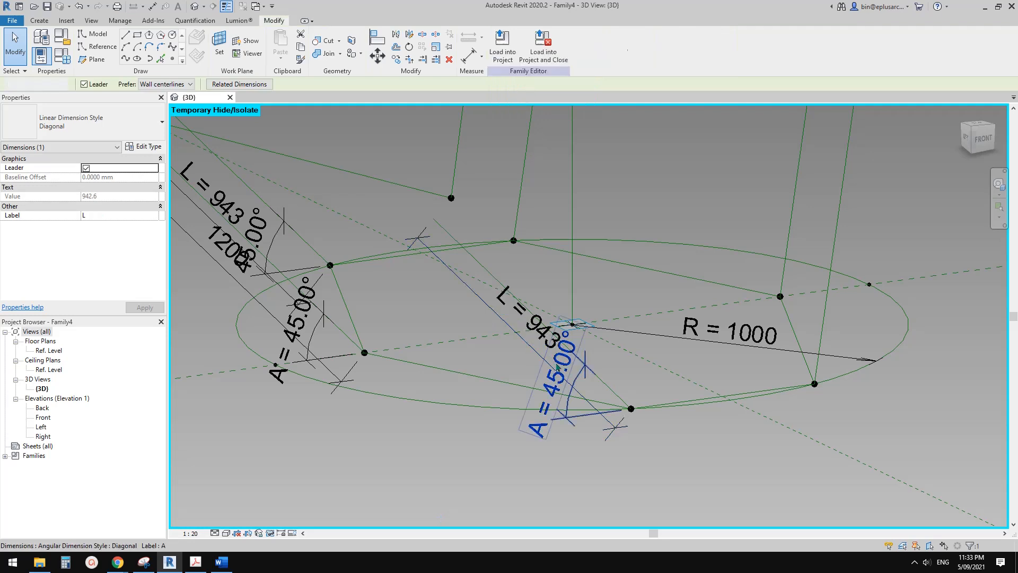
Set parameter A to 40° in the family types and remove the unsatisfied constraints.
key(Escape)
click(62, 55)
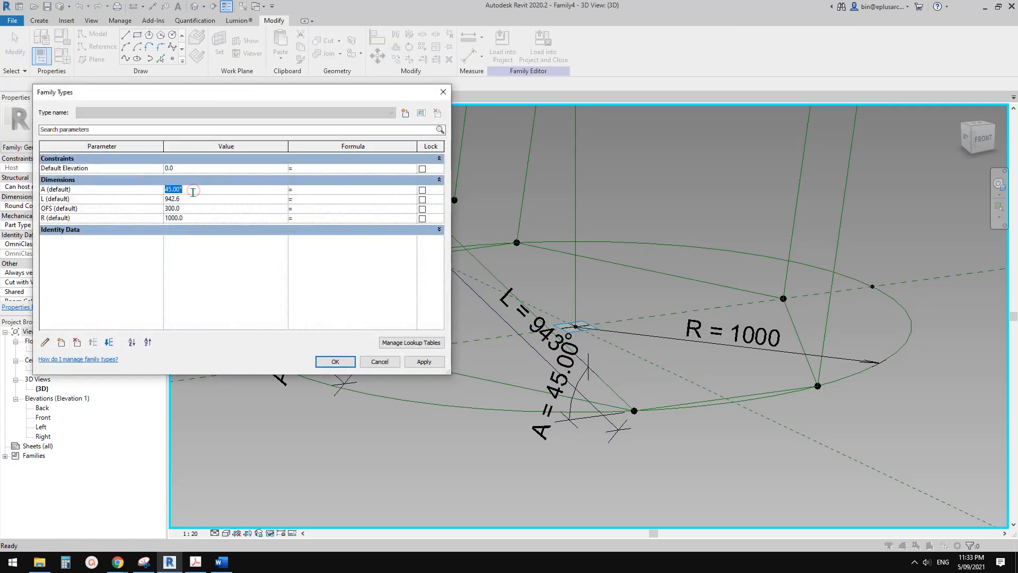
click(419, 364)
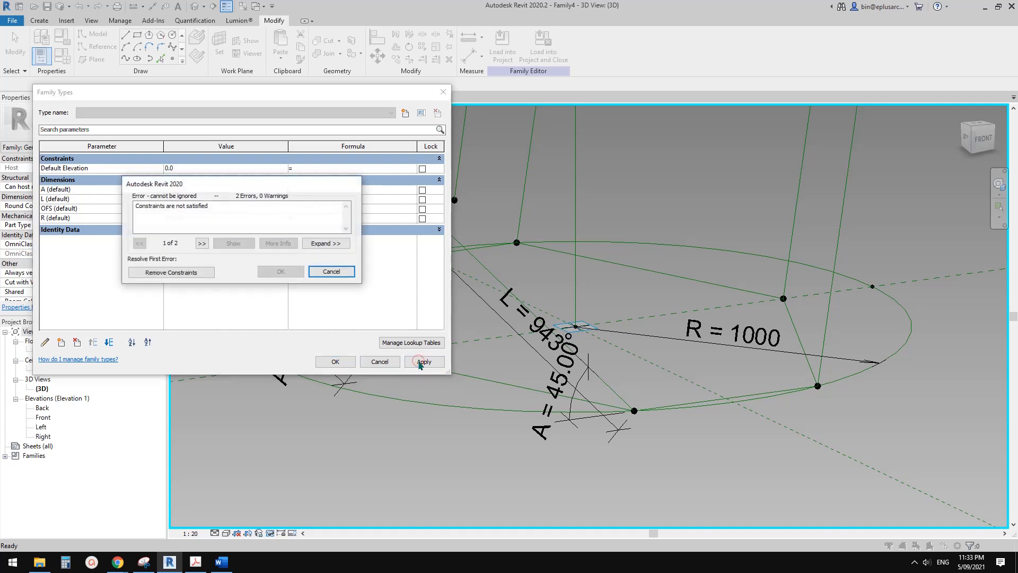
click(195, 273)
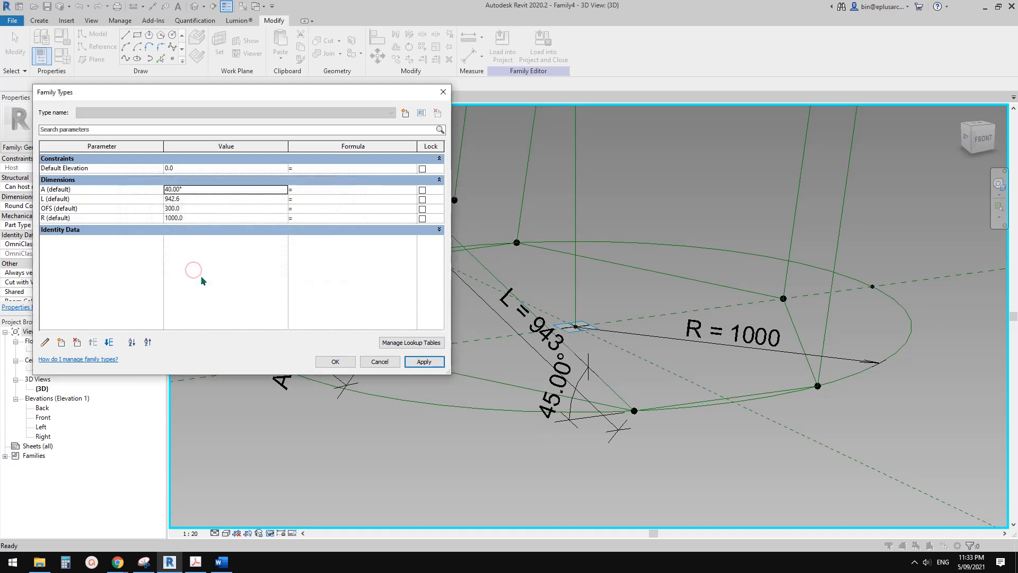
click(332, 363)
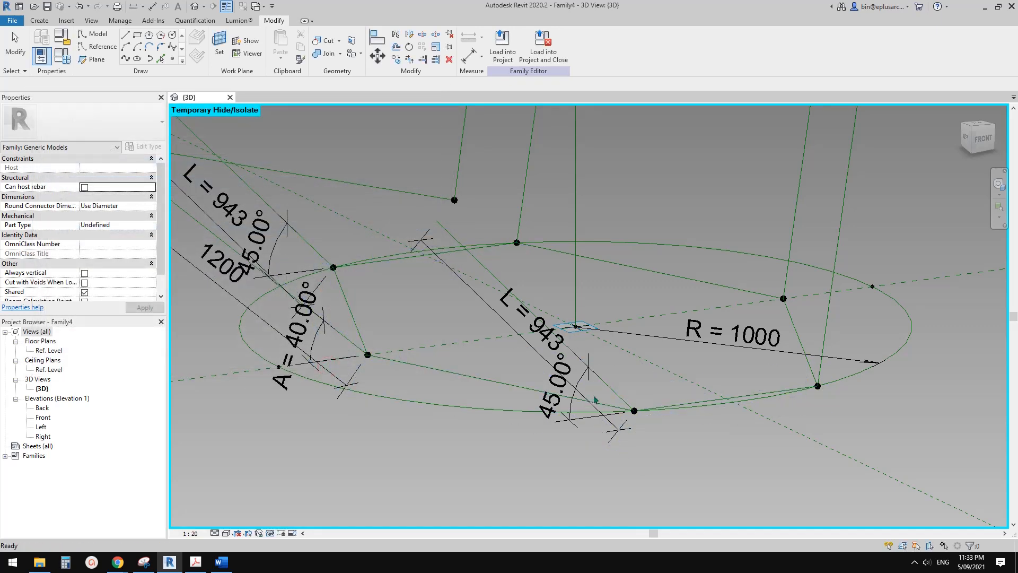
Try to label the new slanted line's 45° angular dimension with parameter A again.
shift+middle_drag(595, 399, 531, 333)
click(524, 325)
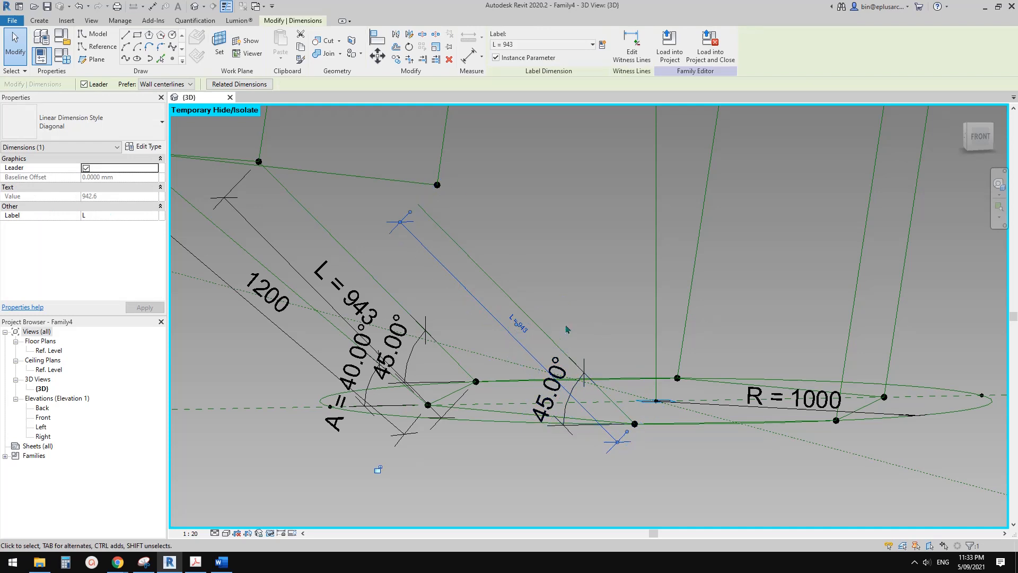
click(575, 380)
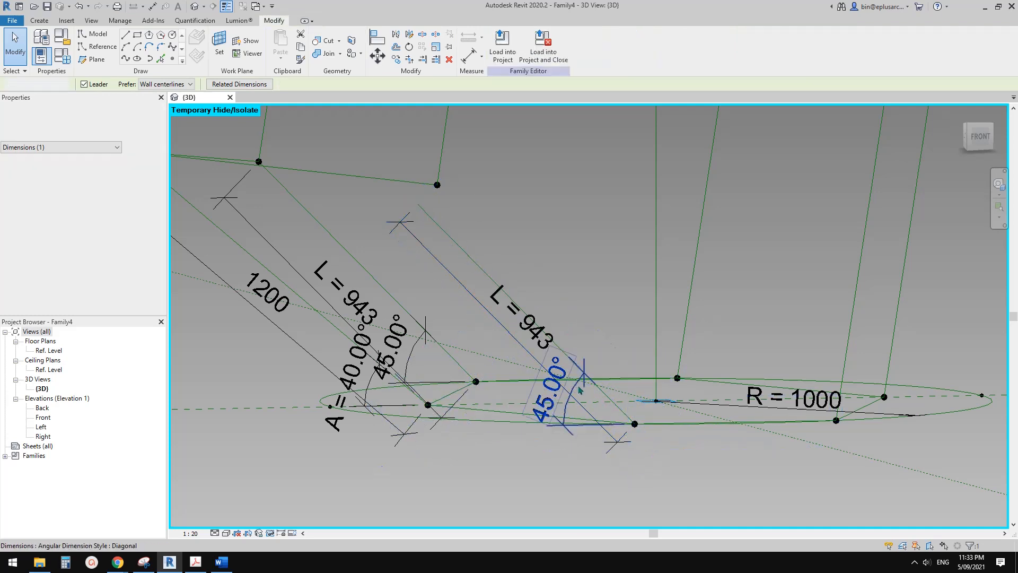
mouse_move(576, 380)
shift+middle_down()
mouse_move(568, 393)
mouse_move(569, 377)
shift+middle_up()
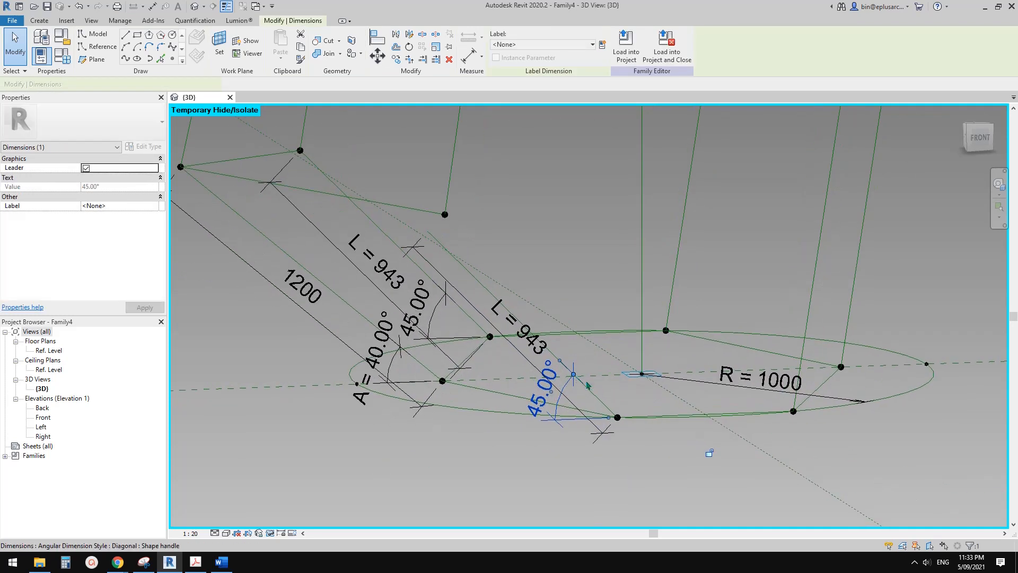
key(Escape)
click(568, 378)
click(537, 44)
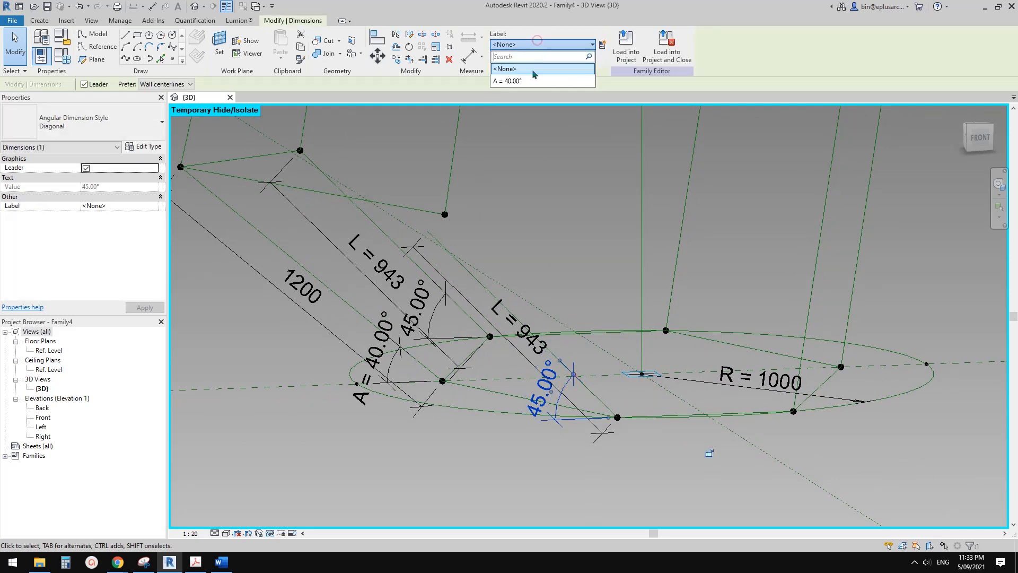
click(533, 82)
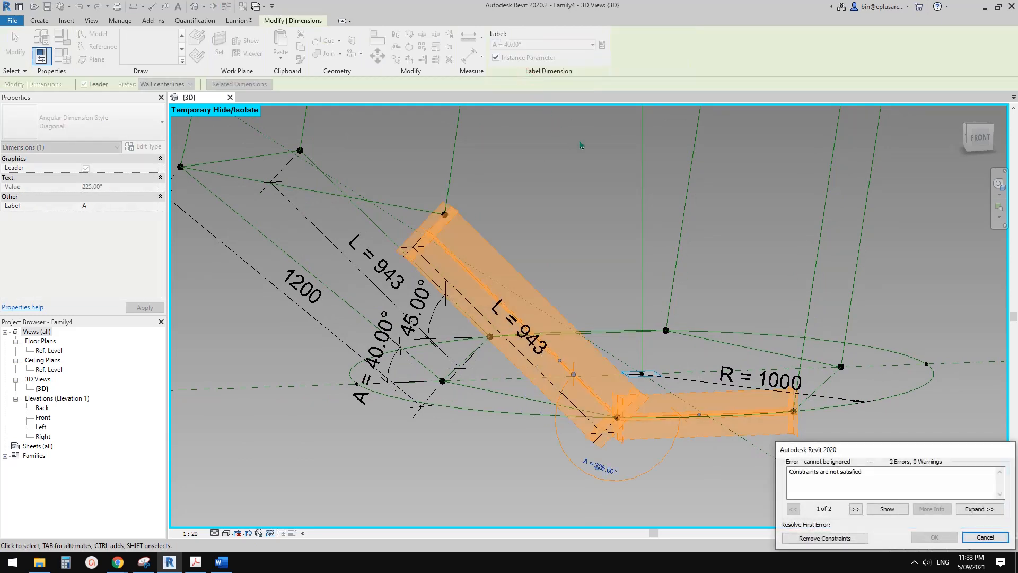
key(Escape)
click(525, 339)
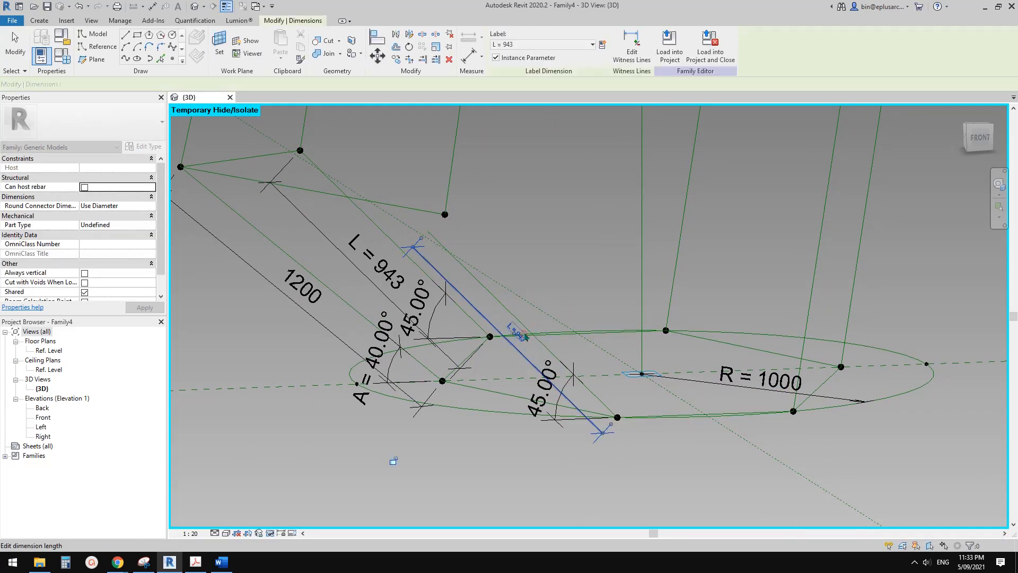
shift+middle_drag(525, 340, 520, 321)
key(Escape)
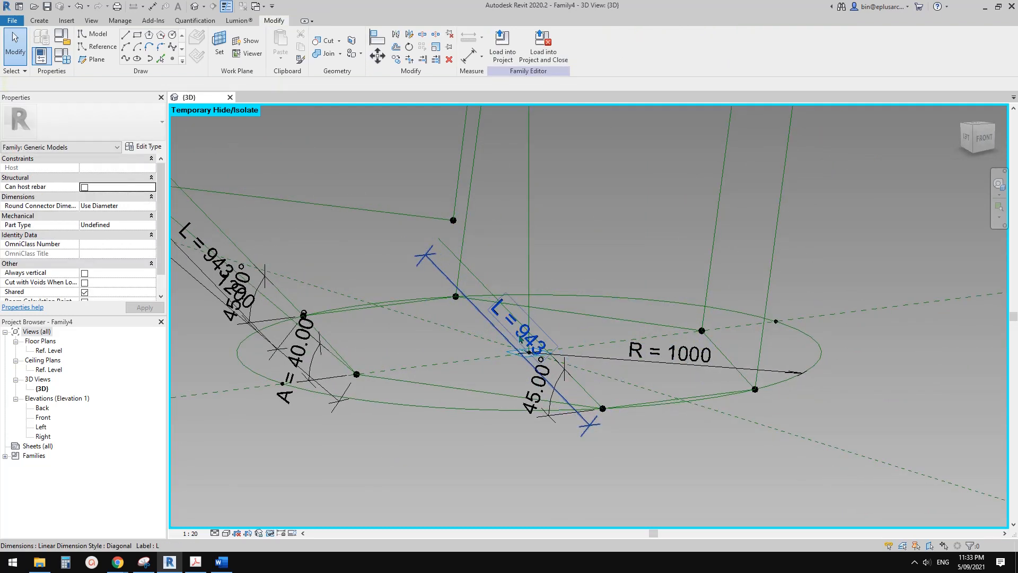
Delete the L dimension along the new slanted line and label that line's 45° angular dimension with parameter A.
click(520, 323)
key(Delete)
click(541, 378)
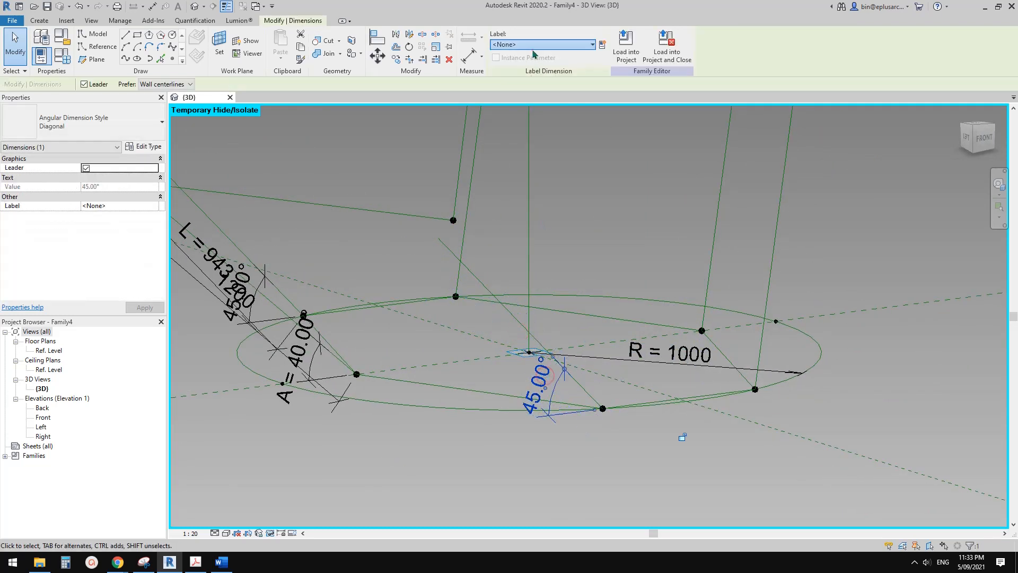
click(592, 44)
click(517, 82)
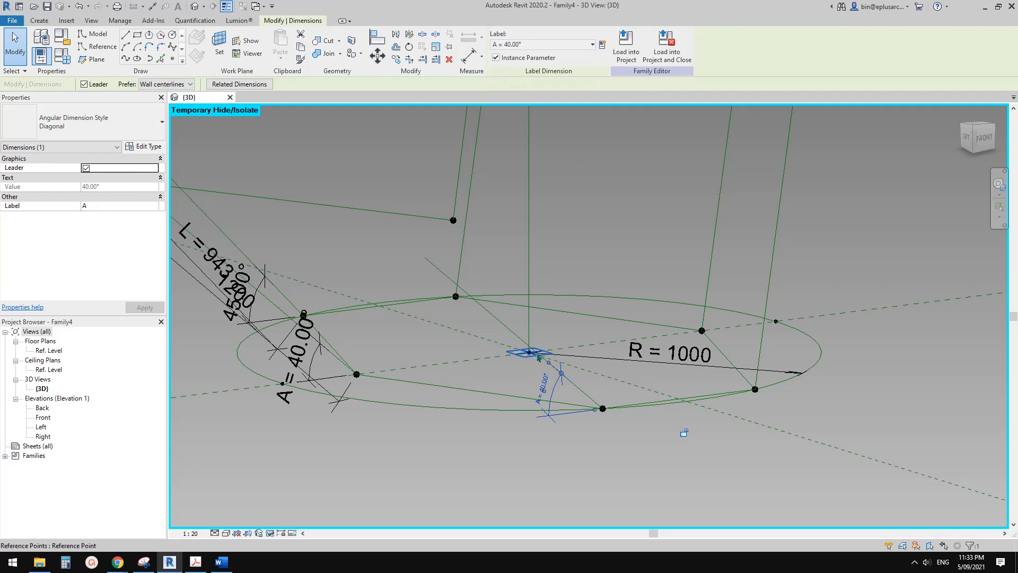
mouse_move(538, 358)
shift+middle_down()
mouse_move(477, 306)
mouse_move(525, 346)
mouse_move(511, 311)
mouse_move(574, 302)
mouse_move(539, 306)
mouse_move(584, 325)
mouse_move(379, 289)
mouse_move(539, 312)
mouse_move(554, 340)
mouse_move(534, 351)
shift+middle_up()
click(477, 306)
key(Escape)
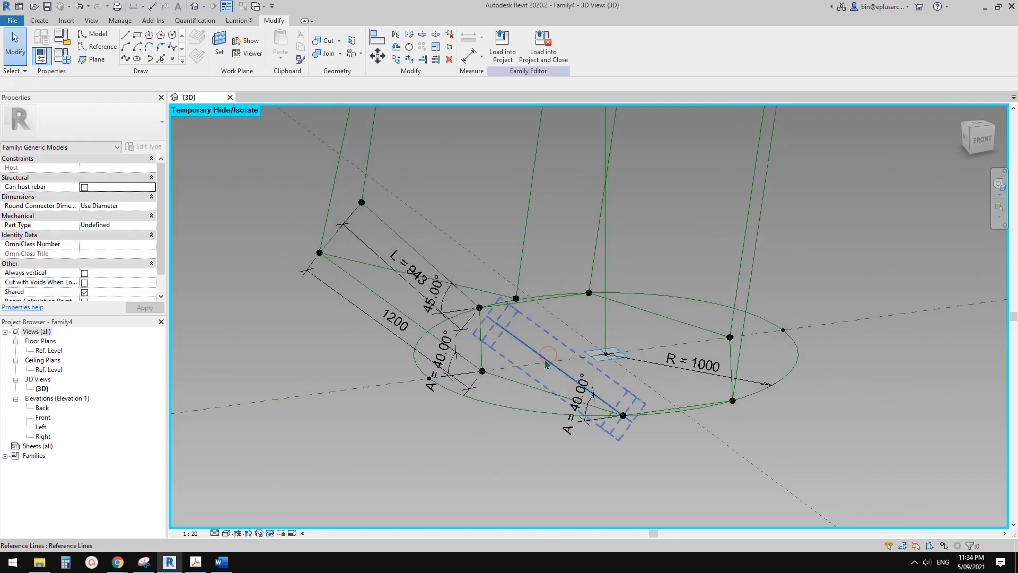
Delete the L dimension and the 1200 dimension on the other two slanted lines at the lower hexagon.
click(533, 356)
key(Escape)
shift+middle_drag(526, 335, 503, 285)
shift+middle_drag(407, 330, 419, 377)
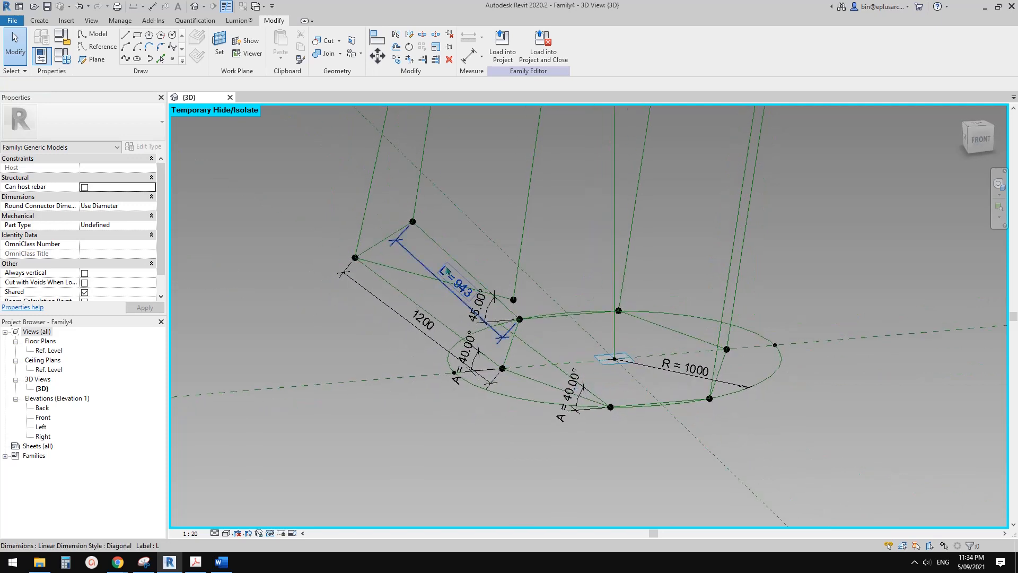
click(447, 271)
key(Delete)
click(422, 324)
key(Delete)
Delete the three L dimensions along the slanted lines at the upper hexagon.
scroll(441, 364, down, 2)
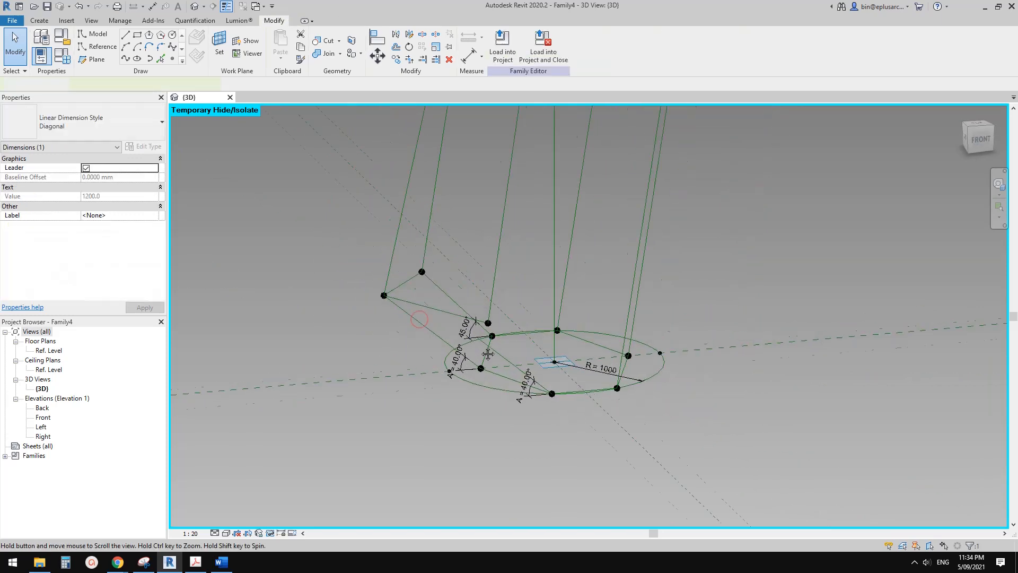
middle_drag(534, 367, 504, 397)
scroll(518, 389, up, 2)
scroll(524, 356, down, 2)
middle_drag(604, 281, 502, 371)
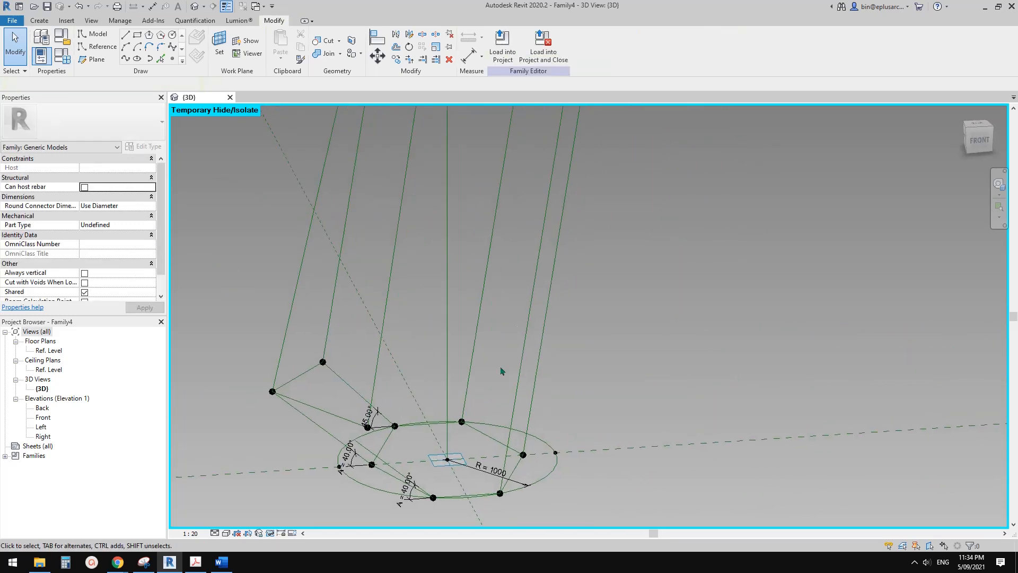
mouse_move(584, 213)
middle_down()
mouse_move(482, 403)
mouse_move(466, 484)
middle_up()
scroll(426, 255, up, 2)
click(451, 304)
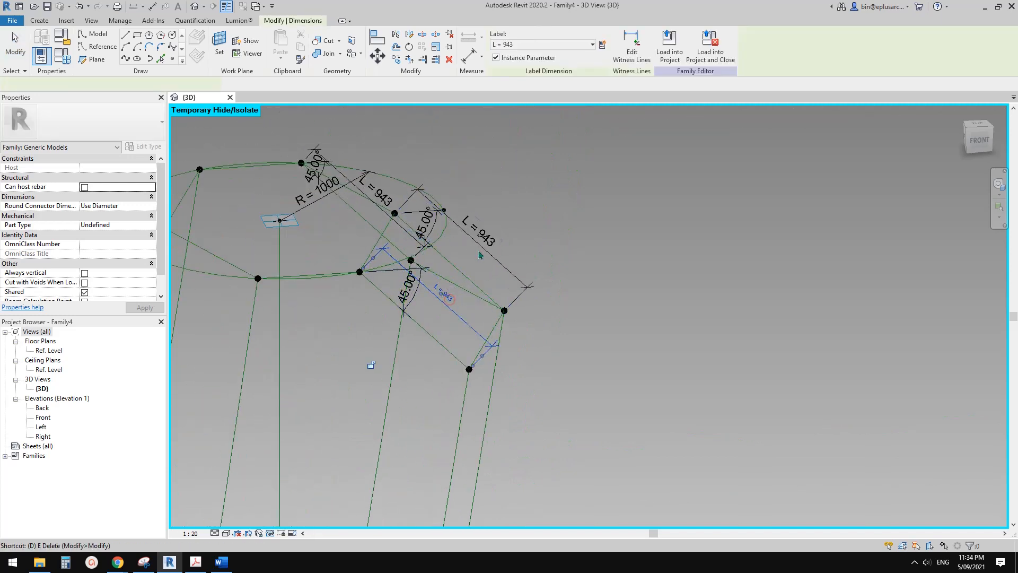
key(Delete)
click(477, 236)
key(Delete)
middle_drag(470, 248, 525, 266)
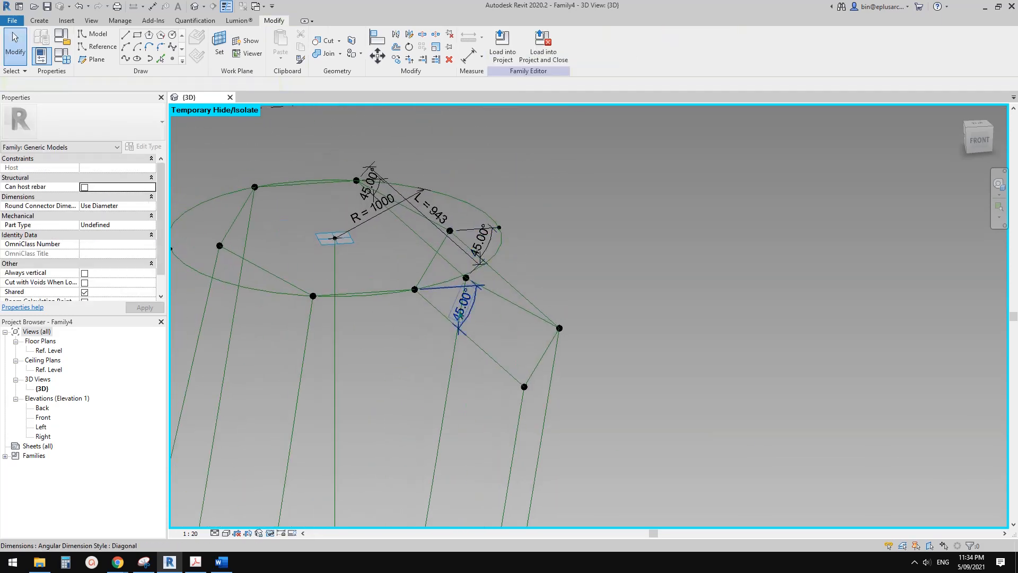
shift+middle_drag(464, 308, 524, 254)
click(528, 264)
click(373, 196)
Examine the remaining angular dimensions at both ends and the slanted reference lines of the lower hexagon.
scroll(405, 386, down, 1)
middle_drag(405, 386, 484, 331)
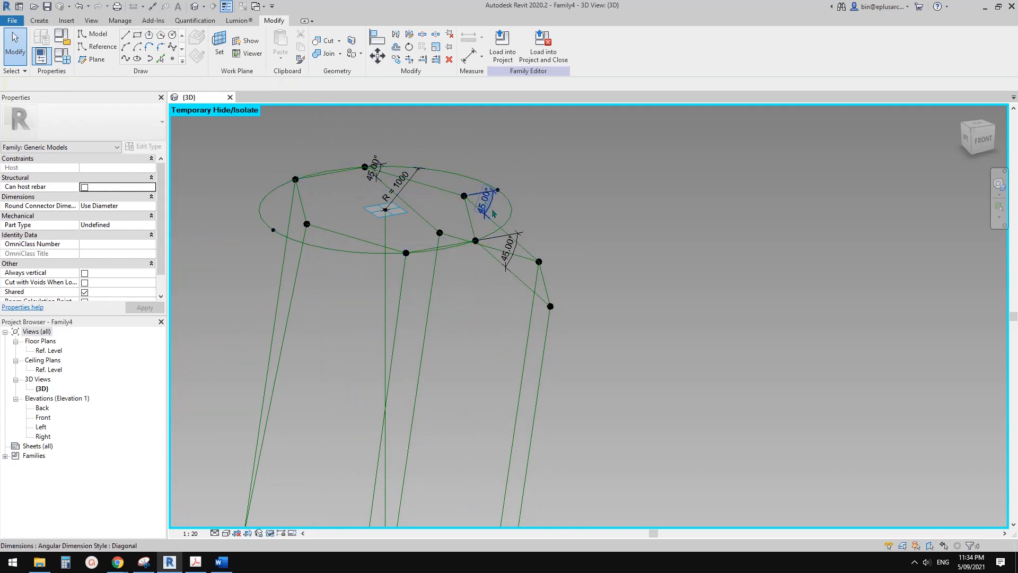
scroll(491, 214, up, 2)
middle_drag(491, 214, 525, 257)
scroll(367, 229, down, 3)
middle_drag(444, 295, 543, 254)
scroll(448, 299, down, 1)
middle_drag(449, 299, 486, 203)
scroll(464, 423, up, 12)
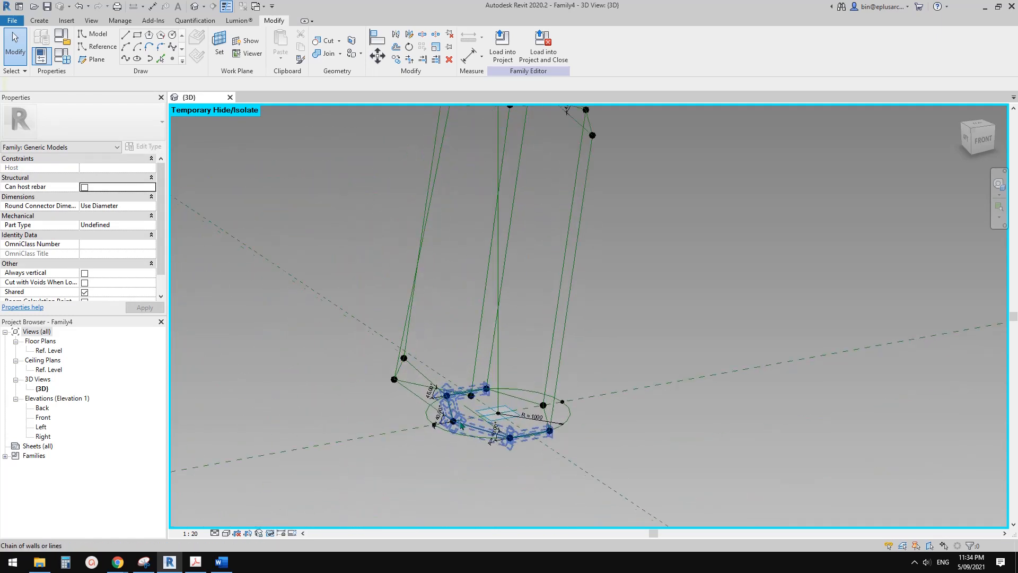
middle_drag(450, 406, 478, 364)
scroll(494, 409, down, 2)
middle_drag(494, 409, 494, 379)
scroll(494, 379, down, 2)
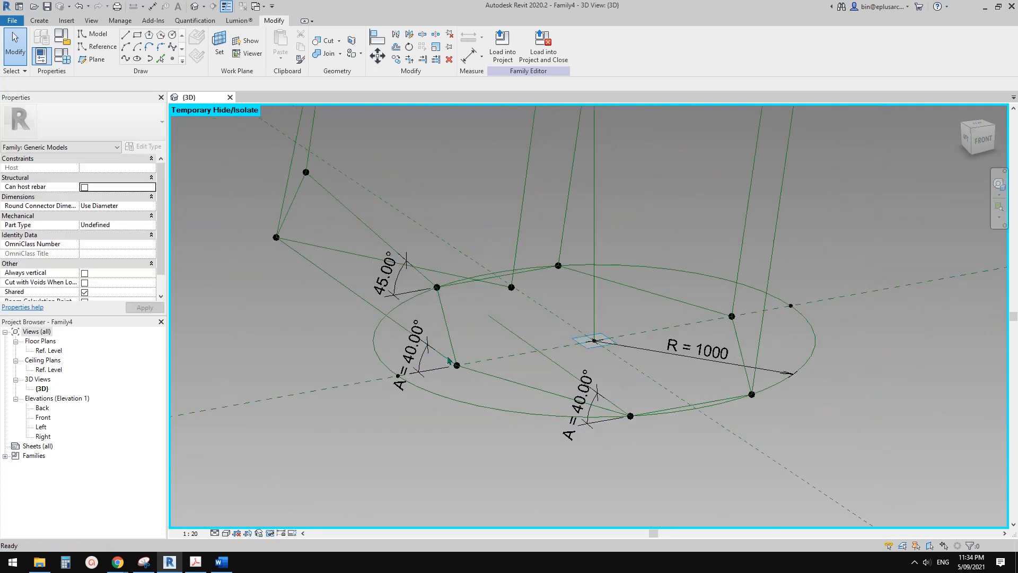
click(375, 303)
shift+middle_drag(354, 305, 310, 291)
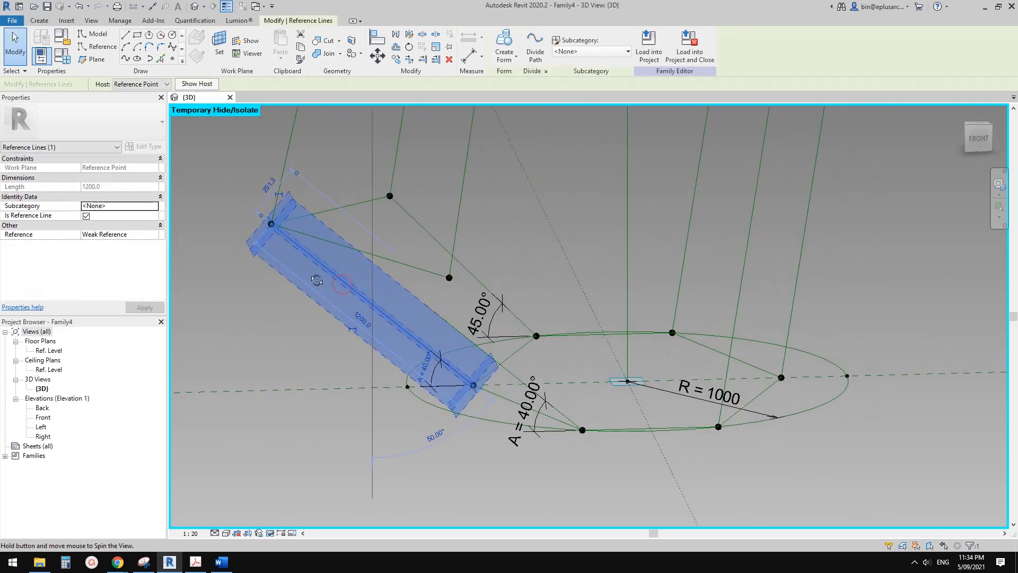
click(372, 280)
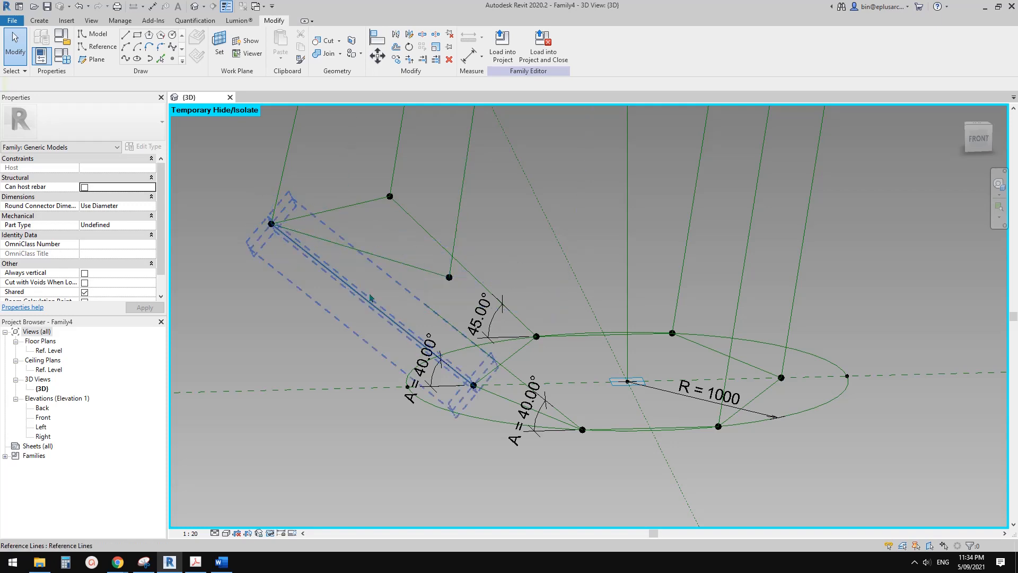
shift+middle_drag(439, 366, 465, 348)
Try to lengthen the new slanted line by moving its upper end outward.
click(497, 389)
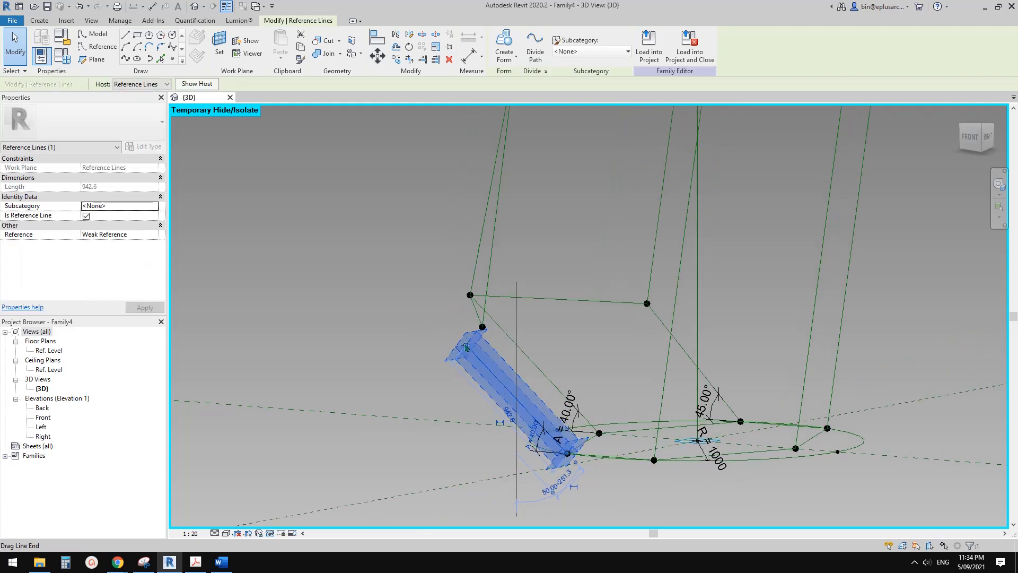
drag(466, 345, 349, 251)
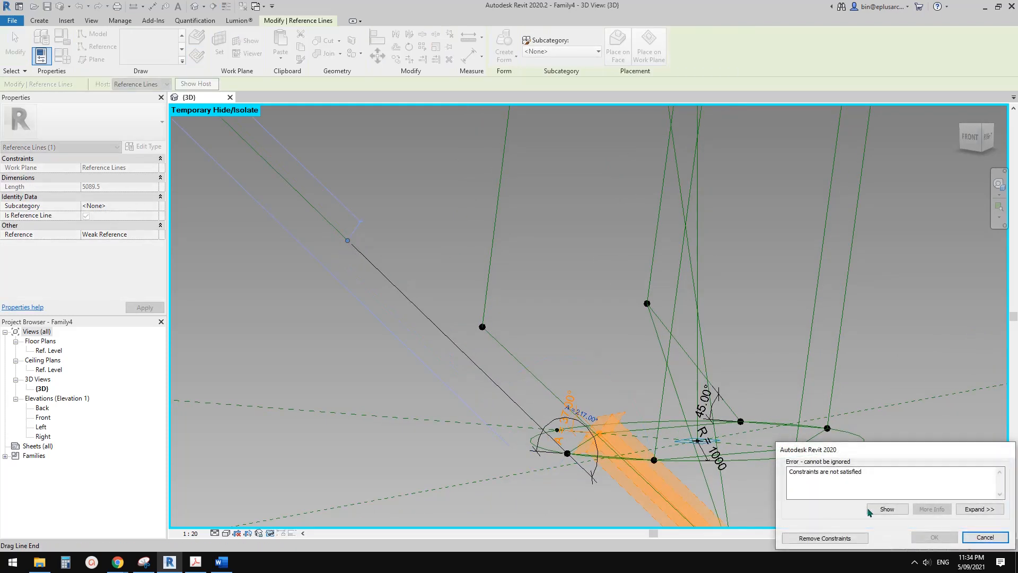
click(985, 537)
Set the new slanted reference line's length to 2000 mm.
click(507, 386)
shift+middle_drag(506, 386, 493, 389)
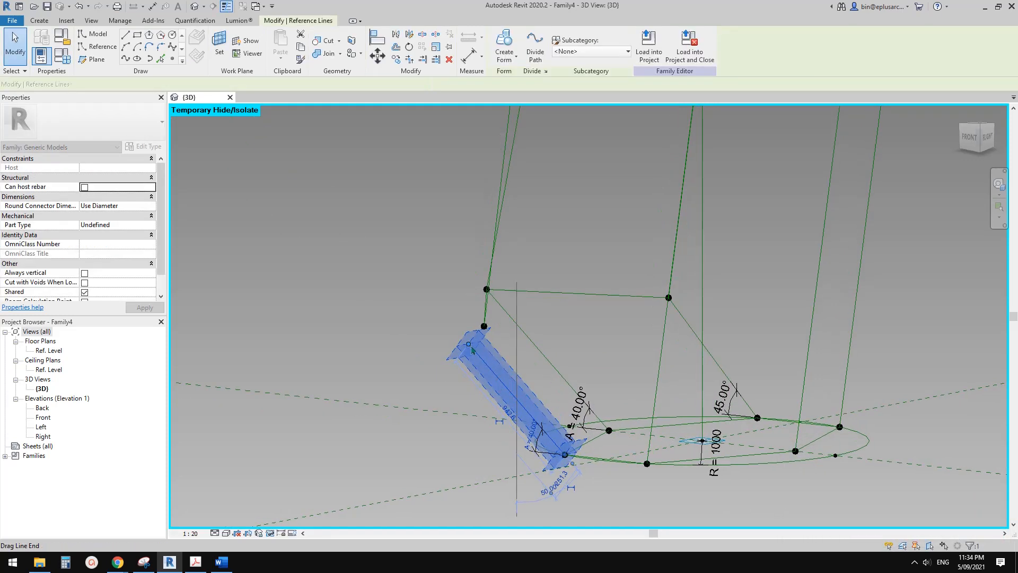
click(507, 411)
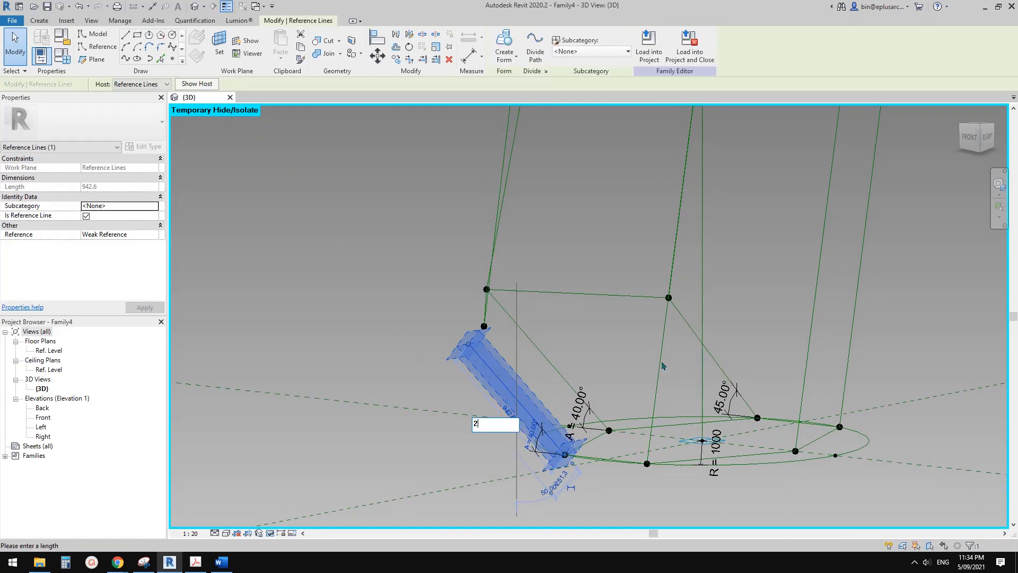
text(2000)
key(Return)
key(Escape)
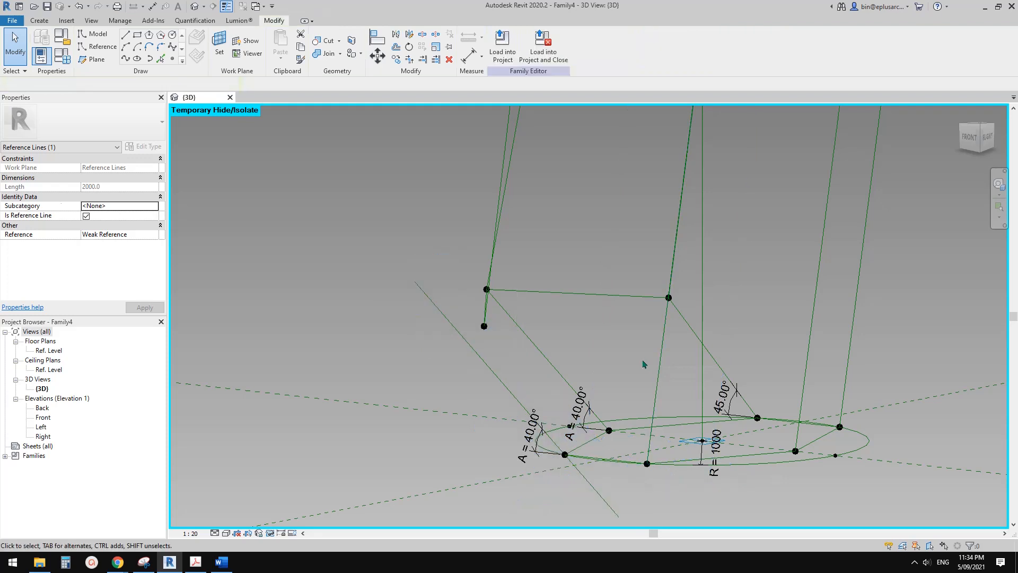
Move the lengthened slanted line from its lower endpoint onto the lower hexagon's corner point.
shift+middle_drag(662, 366, 631, 438)
click(607, 434)
key(m)
key(v)
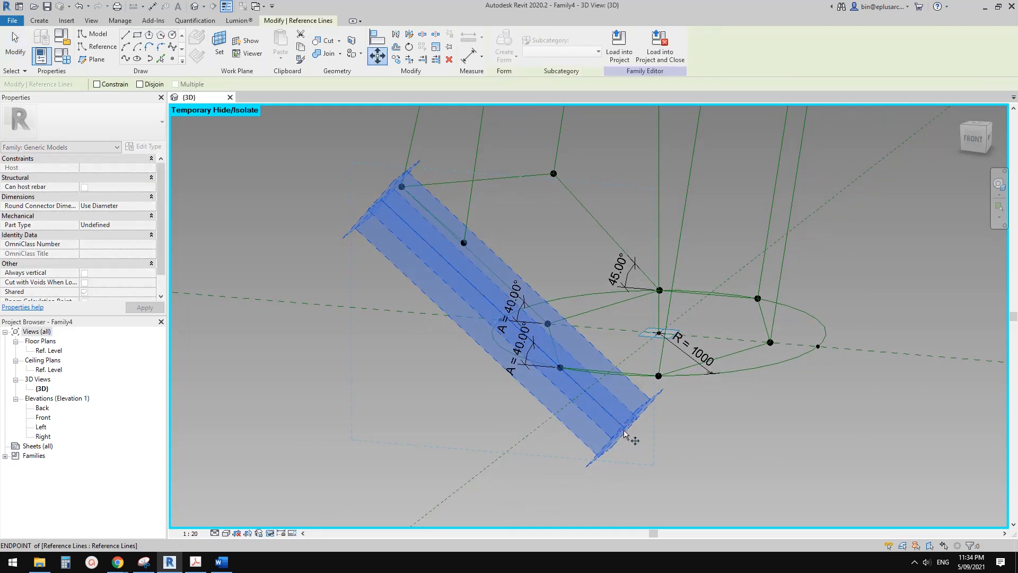
click(560, 367)
key(Escape)
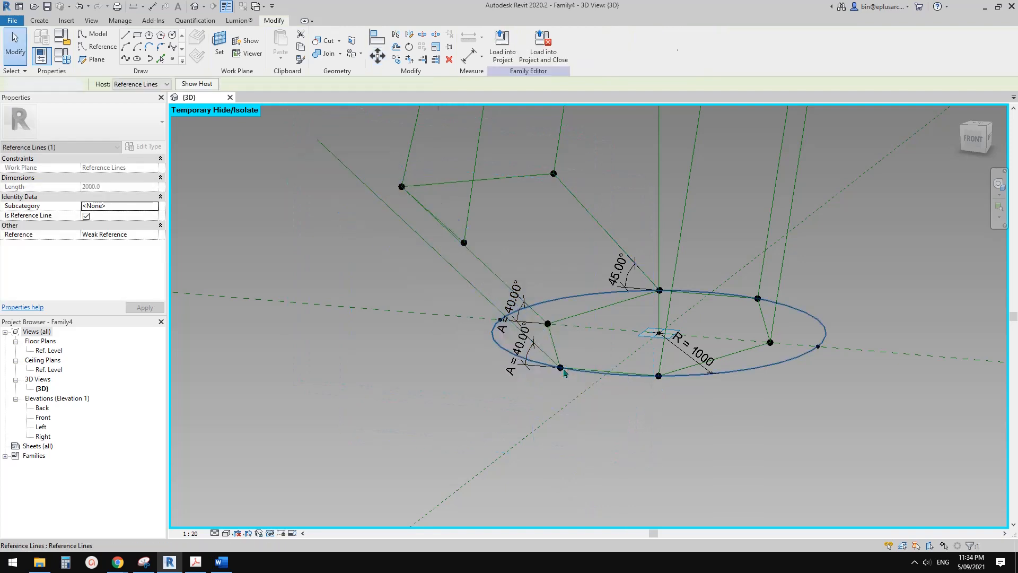
Place a reference point partway along the lengthened slanted line.
shift+middle_drag(569, 377, 599, 355)
click(398, 228)
mouse_move(398, 228)
shift+middle_down()
mouse_move(488, 291)
mouse_move(491, 281)
mouse_move(457, 305)
shift+middle_up()
scroll(492, 225, up, 2)
click(307, 196)
click(173, 59)
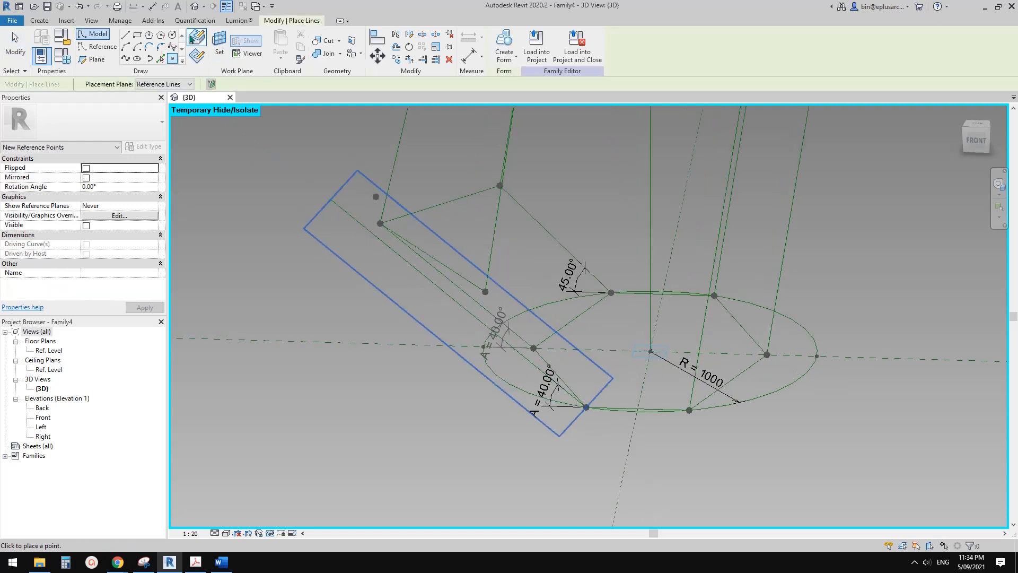
shift+middle_drag(591, 324, 480, 313)
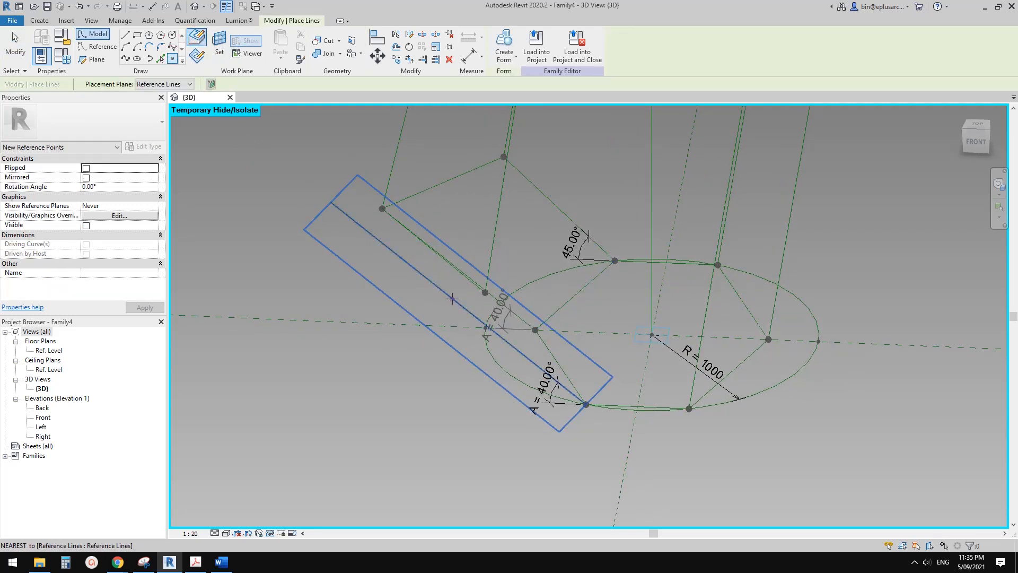
click(453, 298)
key(Escape)
key(Escape)
Set the hosted point's measurement type to Segment Length and associate its segment length with parameter L.
shift+middle_drag(464, 330, 484, 303)
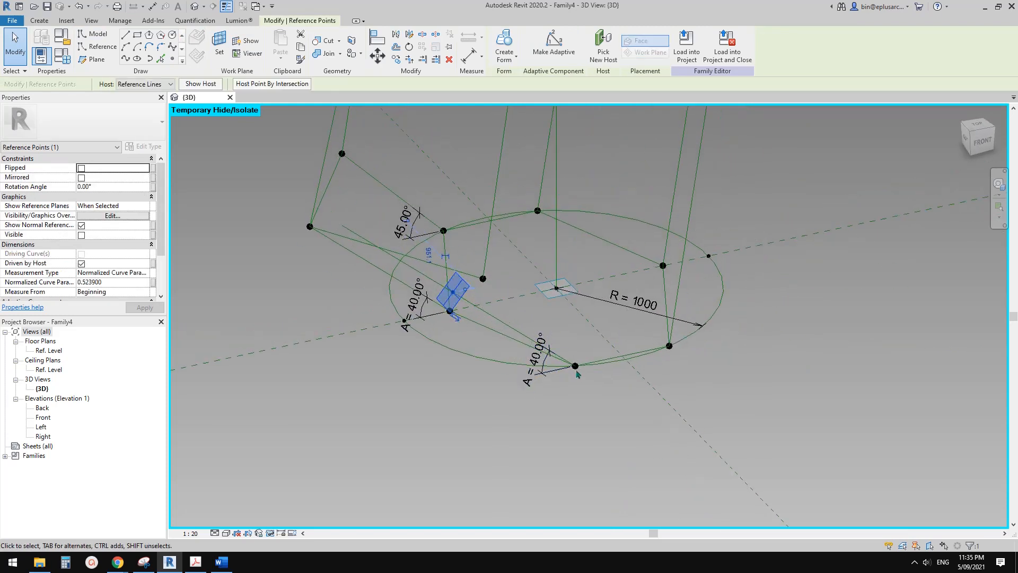
shift+middle_drag(411, 289, 424, 283)
scroll(114, 256, down, 1)
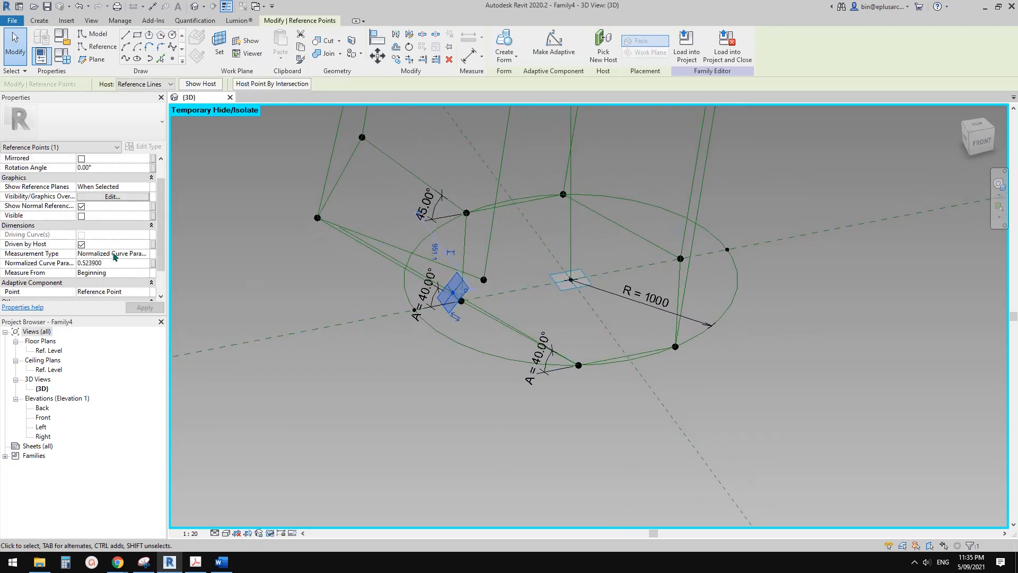
click(145, 256)
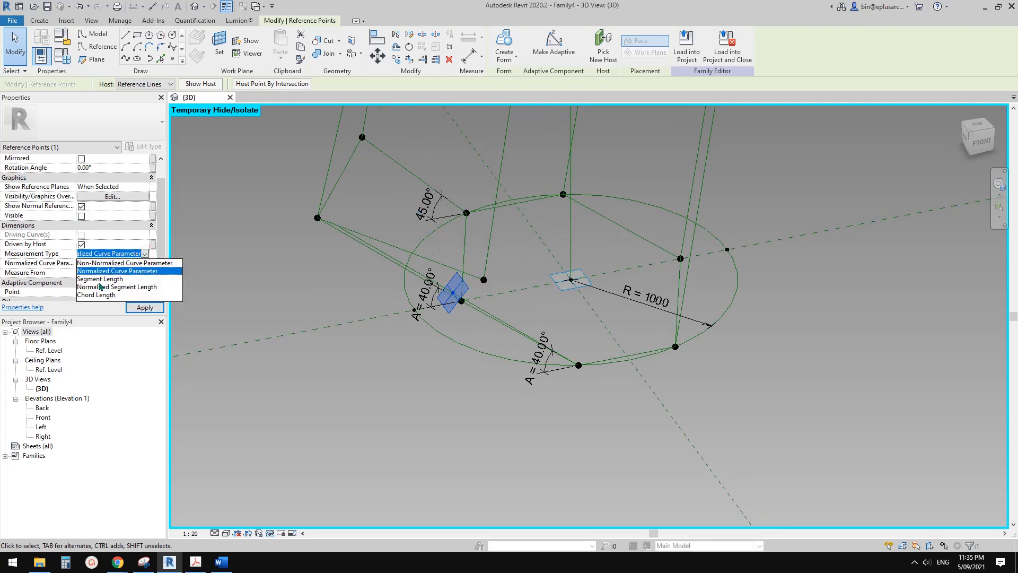
click(101, 279)
middle_drag(341, 280, 328, 291)
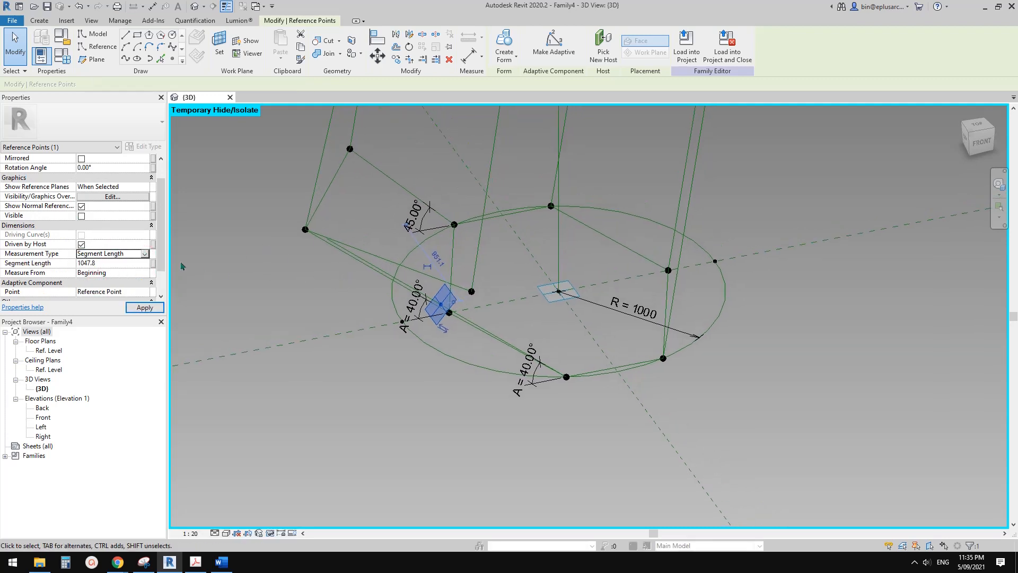
click(153, 263)
click(286, 306)
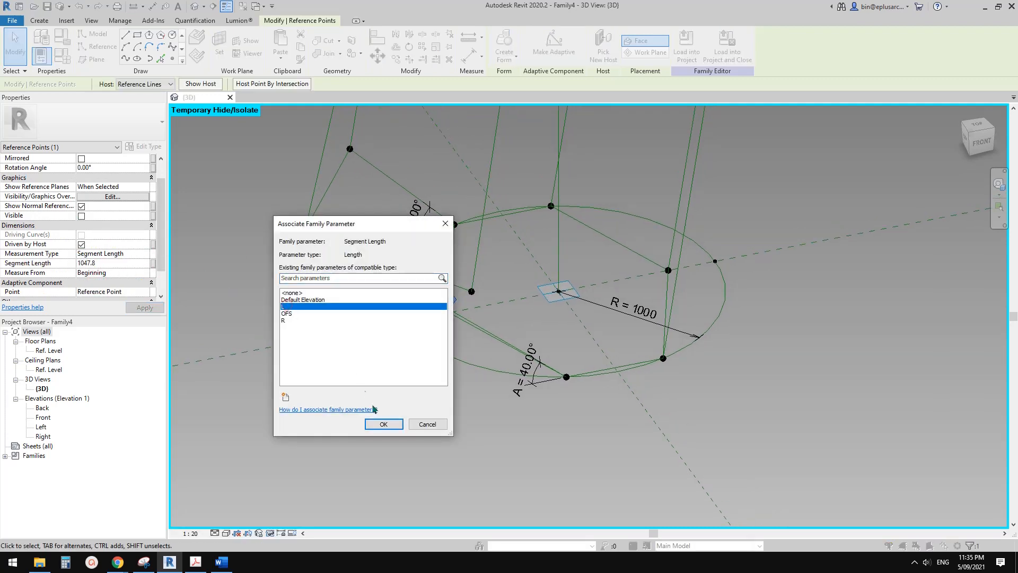
click(399, 423)
Set parameter A to 45° in the family types to test the slanted line with its hosted point.
shift+middle_drag(491, 400, 411, 285)
shift+middle_drag(484, 340, 536, 341)
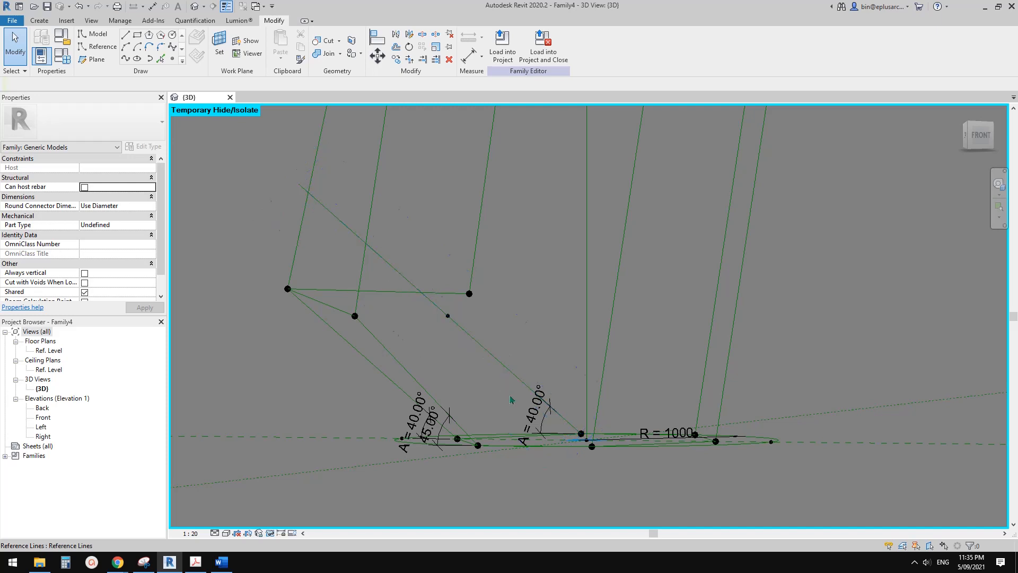
middle_drag(552, 418, 570, 416)
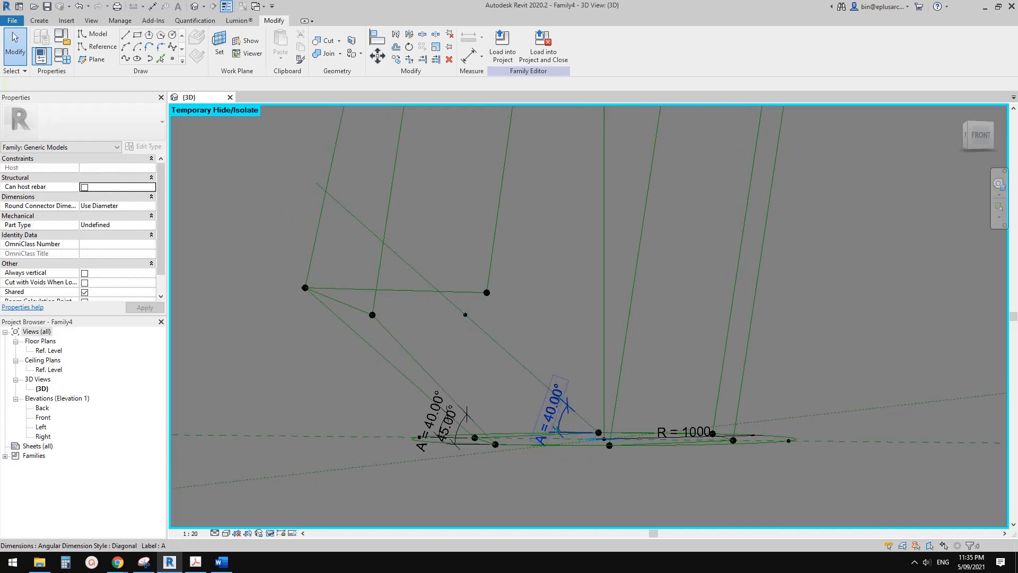
middle_drag(519, 362, 561, 368)
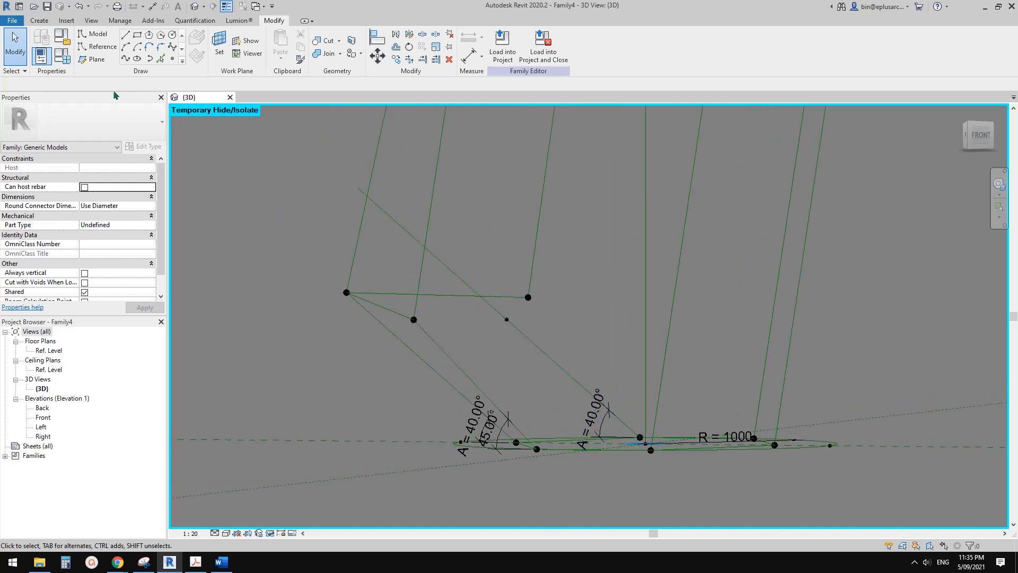
click(63, 57)
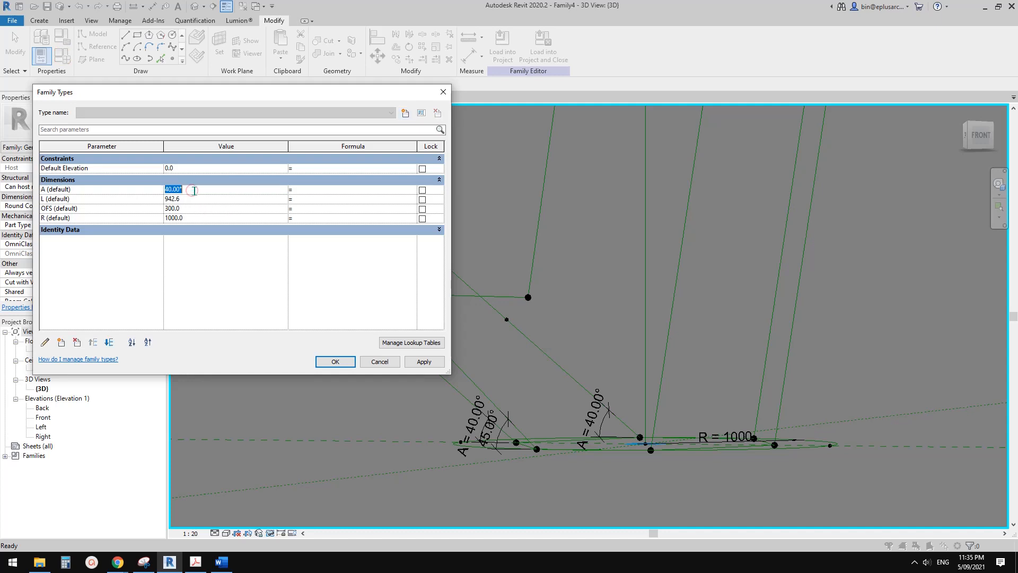
click(420, 363)
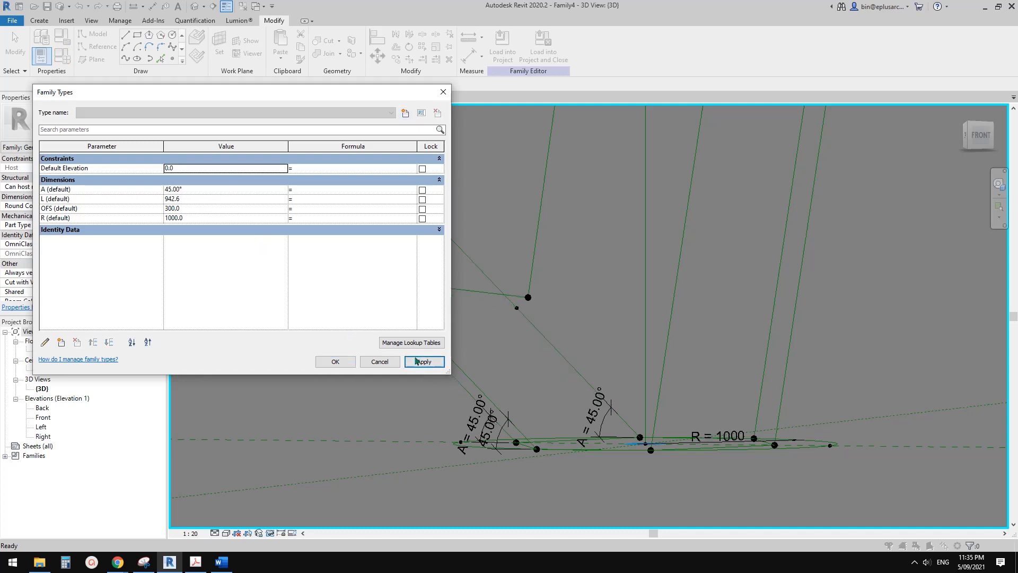
click(335, 361)
Select the reference point hosted on the new slanted line.
click(517, 311)
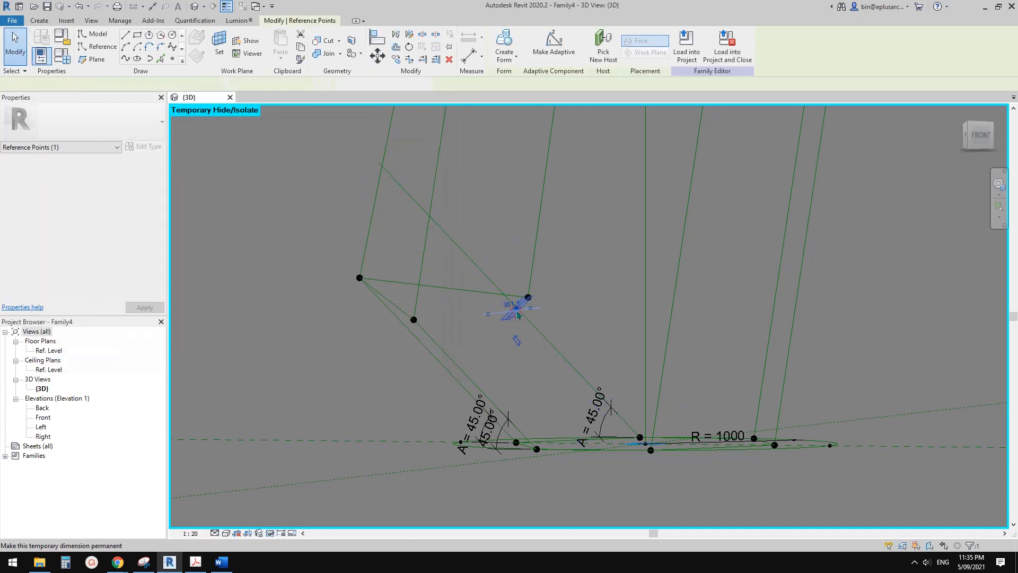
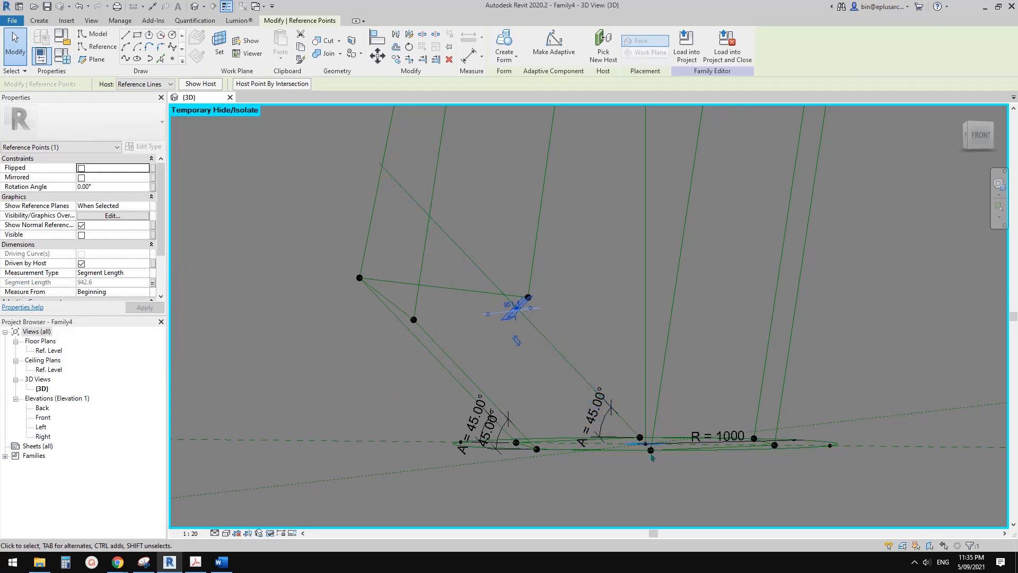
Delete the old end point beside the new hosted point on the lengthened lower slanted line.
shift+middle_drag(651, 457, 609, 449)
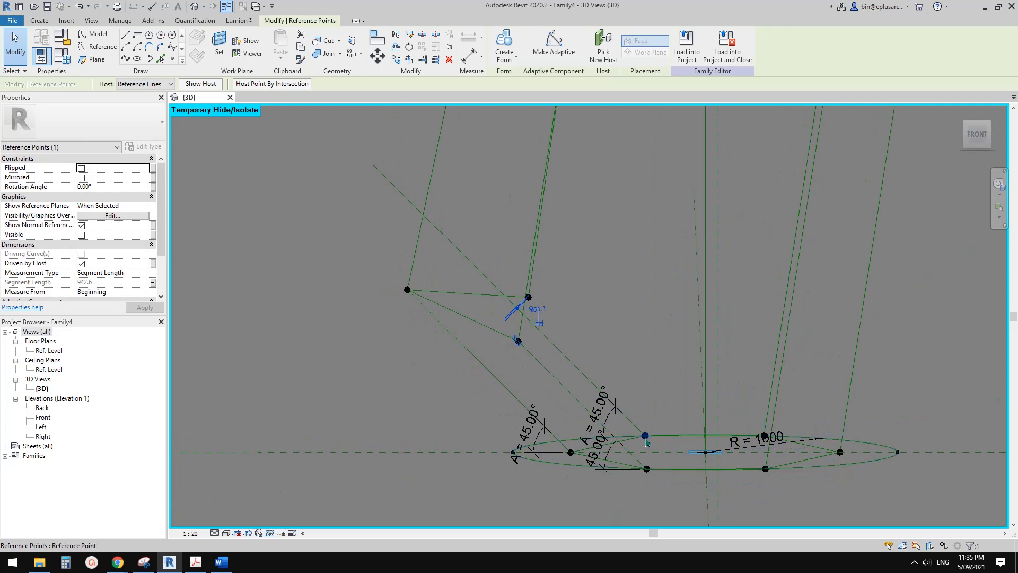
shift+middle_drag(562, 355, 517, 313)
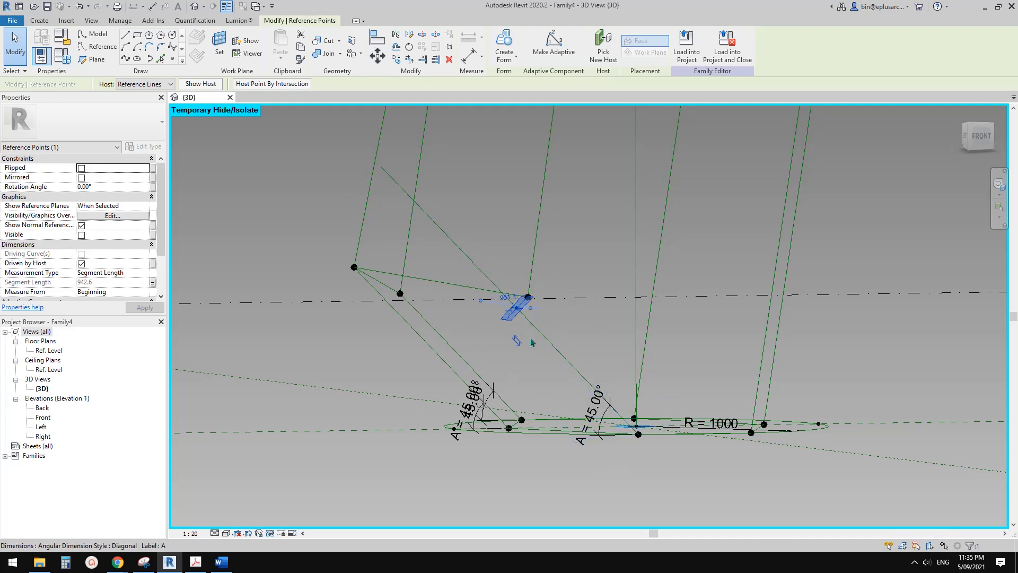
shift+middle_drag(528, 339, 512, 314)
shift+middle_drag(538, 379, 544, 432)
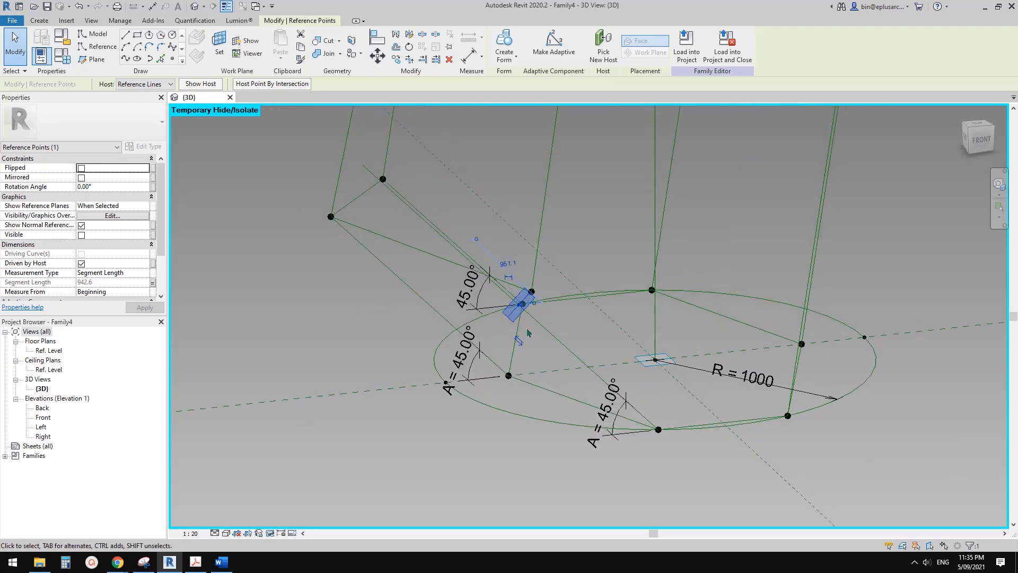
click(549, 291)
scroll(534, 271, up, 2)
shift+middle_drag(542, 305, 537, 377)
click(529, 300)
key(e)
Delete the end points of the other two slanted lines rising from the lower hexagon.
shift+middle_drag(390, 349, 440, 281)
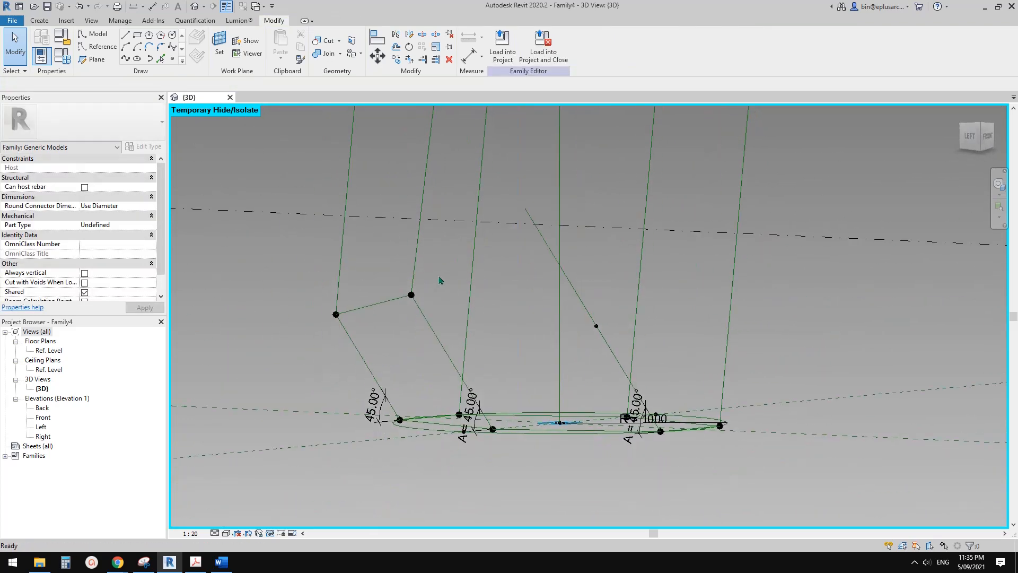
click(411, 295)
key(Delete)
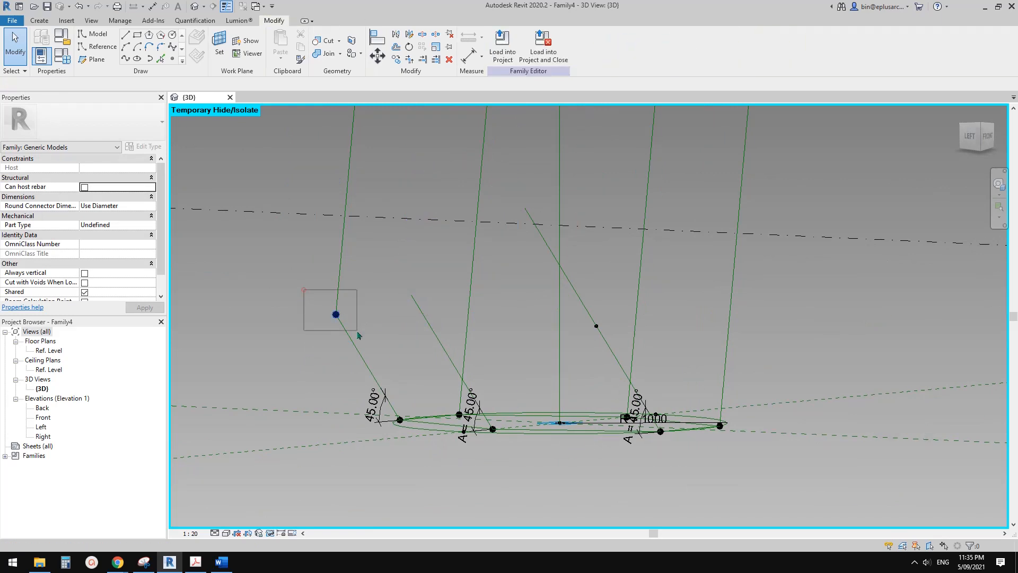
click(335, 314)
key(Delete)
Lengthen one of the two short slanted reference lines at the lower hexagon to 2000.
shift+middle_drag(363, 329, 352, 354)
click(351, 354)
shift+middle_drag(418, 304, 375, 275)
drag(376, 276, 365, 261)
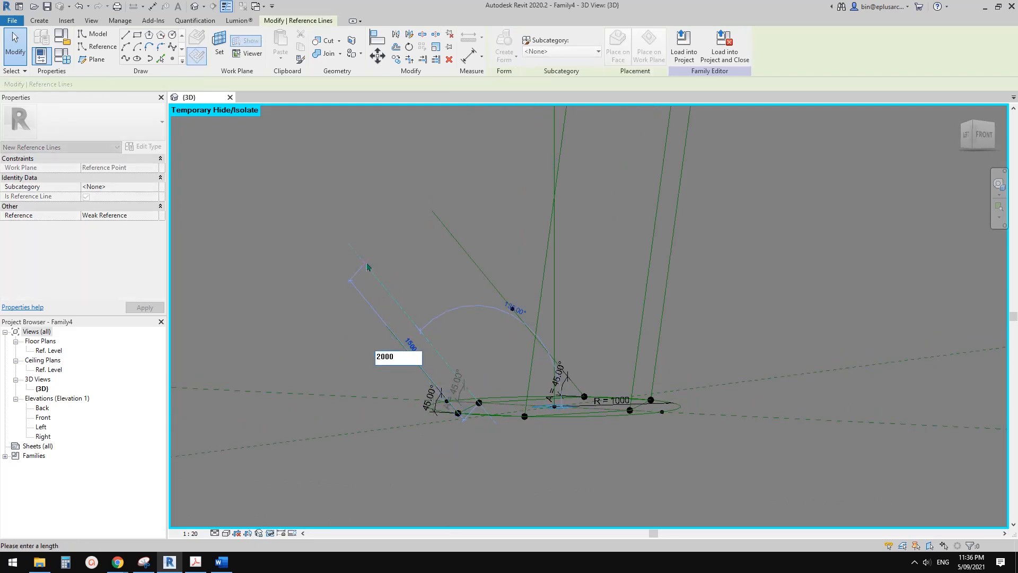
key(Return)
key(Escape)
Lengthen the remaining short slanted reference line at the lower hexagon to 2000.
shift+middle_drag(512, 354, 448, 363)
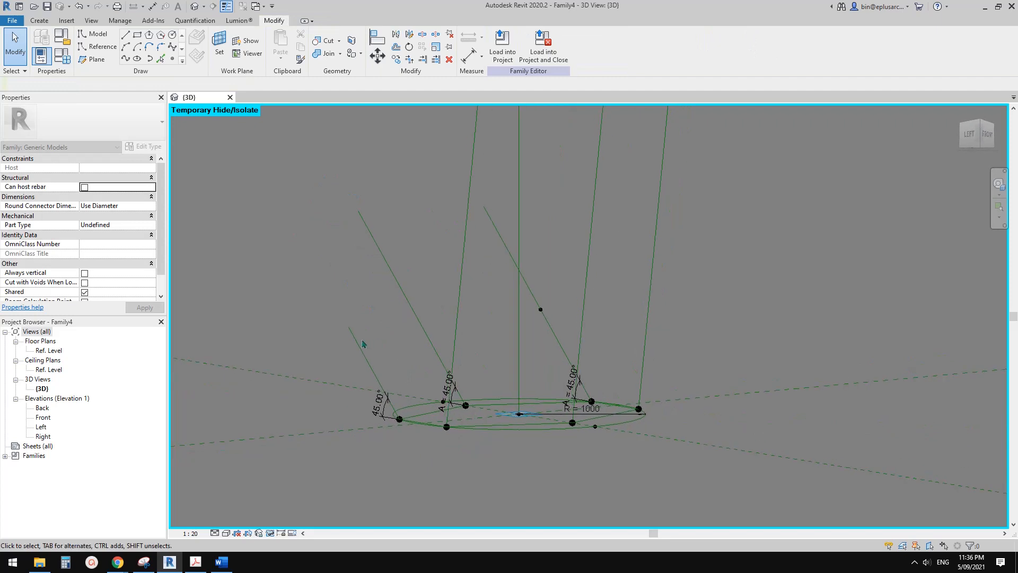
click(358, 343)
drag(348, 327, 337, 306)
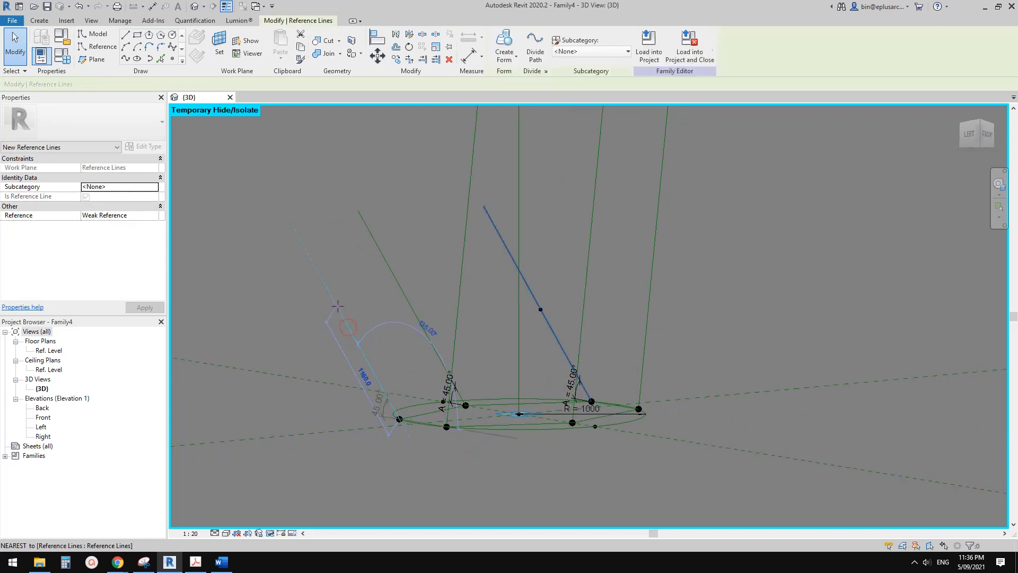
text(2000)
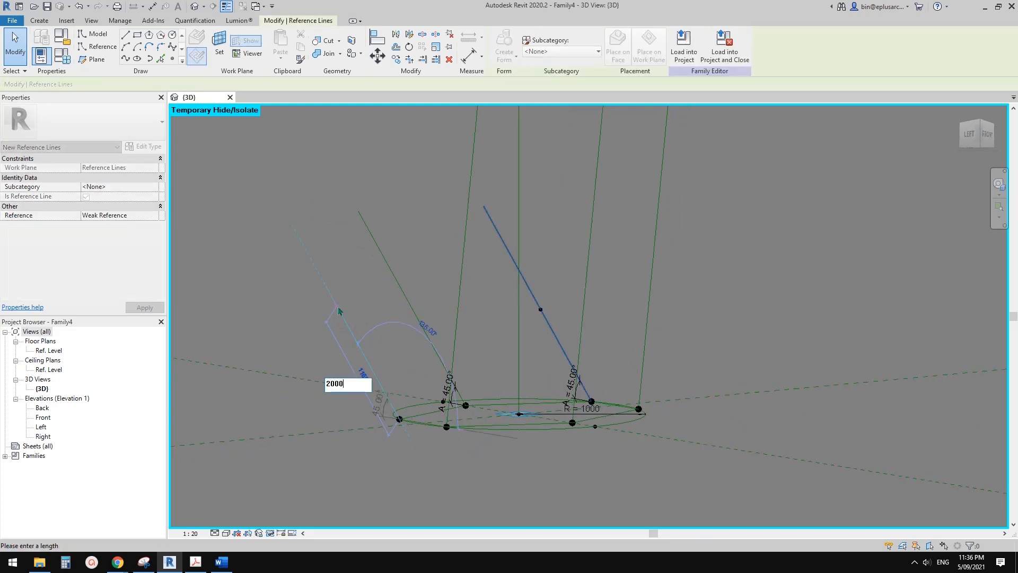
key(Return)
key(Escape)
Review the family's A, L, OFS and R parameters without changing them.
scroll(359, 325, down, 2)
shift+middle_drag(457, 338, 413, 424)
scroll(471, 323, down, 2)
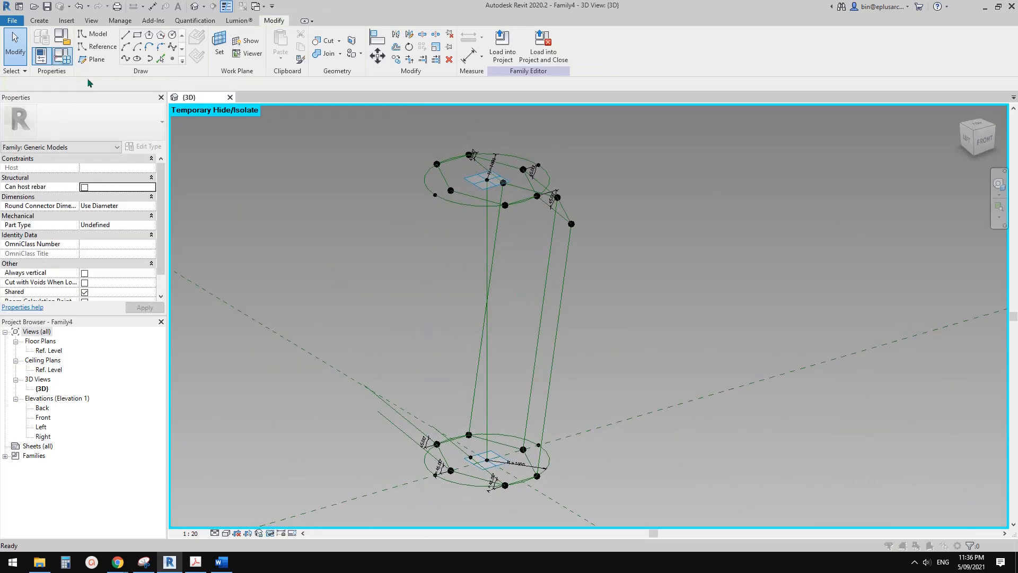
click(62, 55)
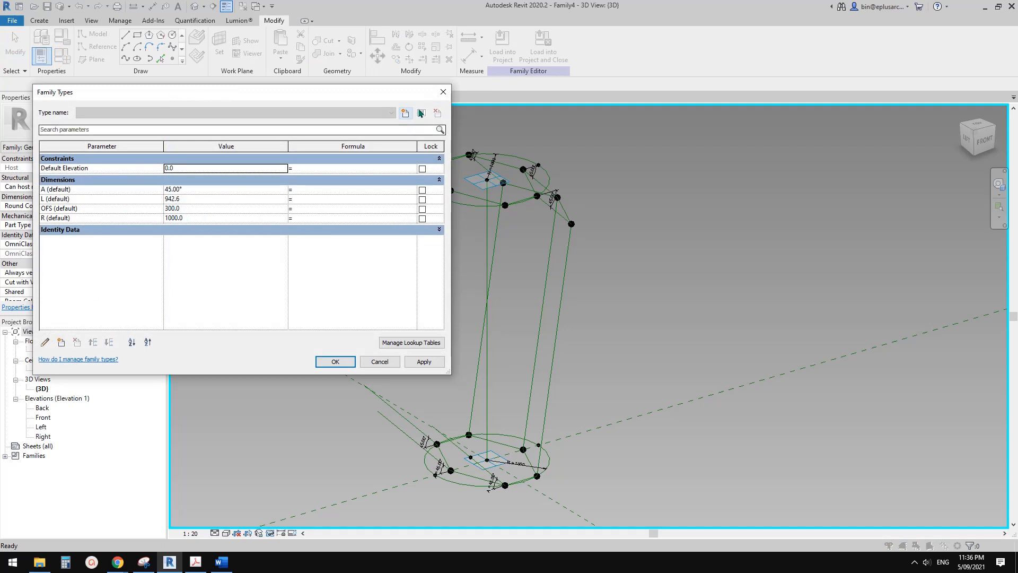
click(442, 93)
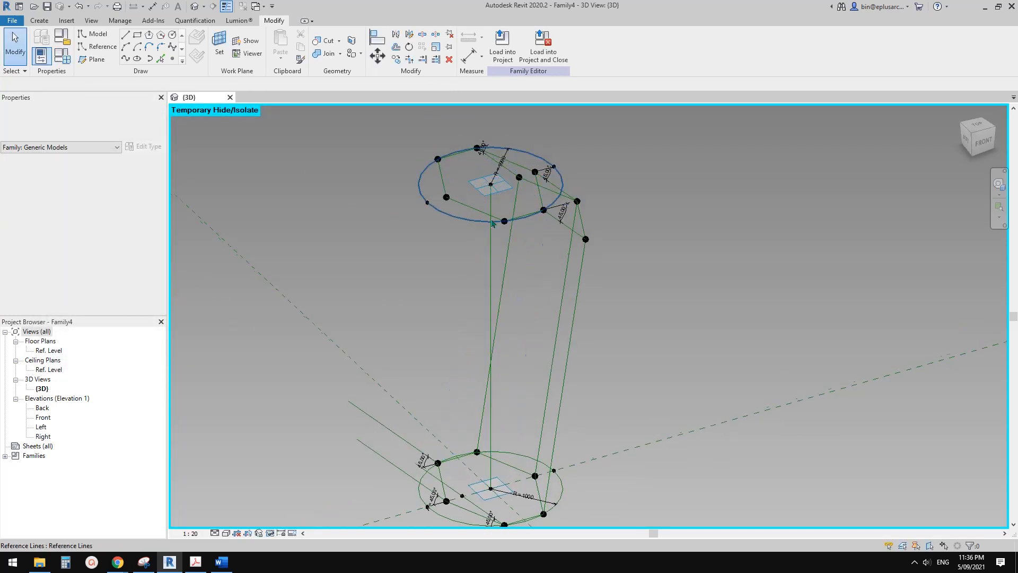
Delete the three end points of the slanted lines descending from the upper hexagon.
scroll(466, 175, up, 4)
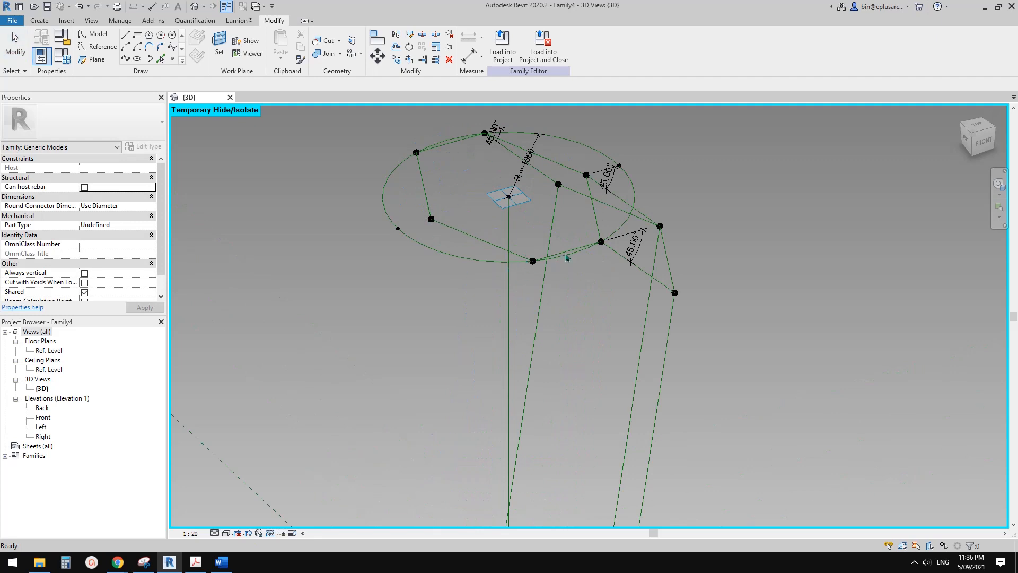
middle_drag(633, 254, 511, 242)
click(459, 298)
click(545, 151)
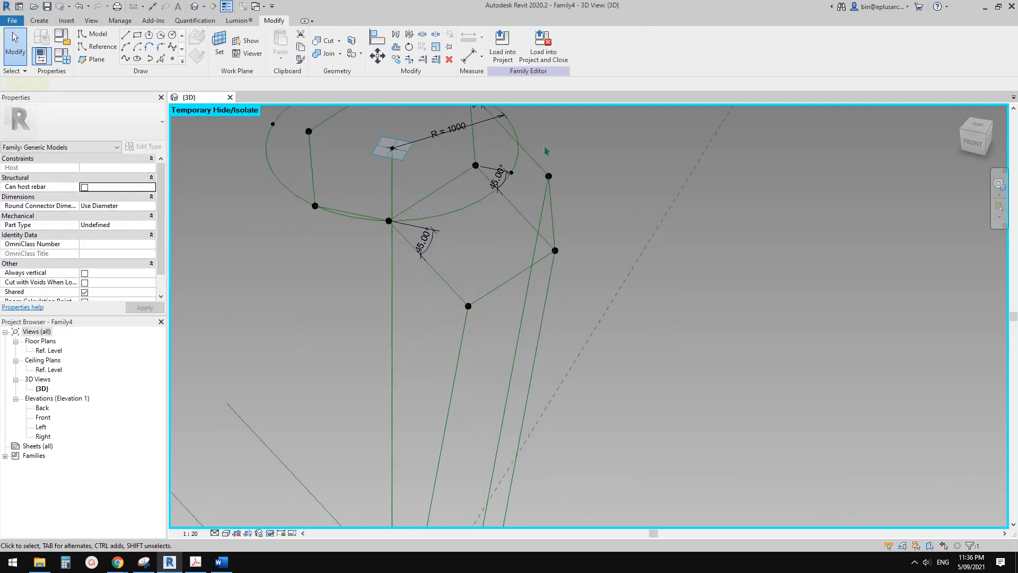
drag(574, 282, 578, 282)
key(Delete)
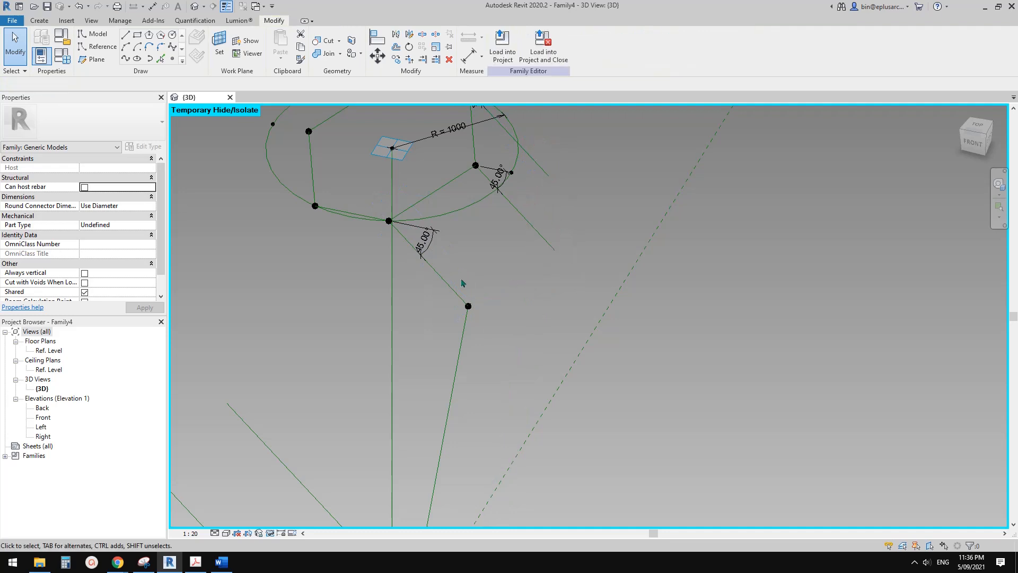
key(Delete)
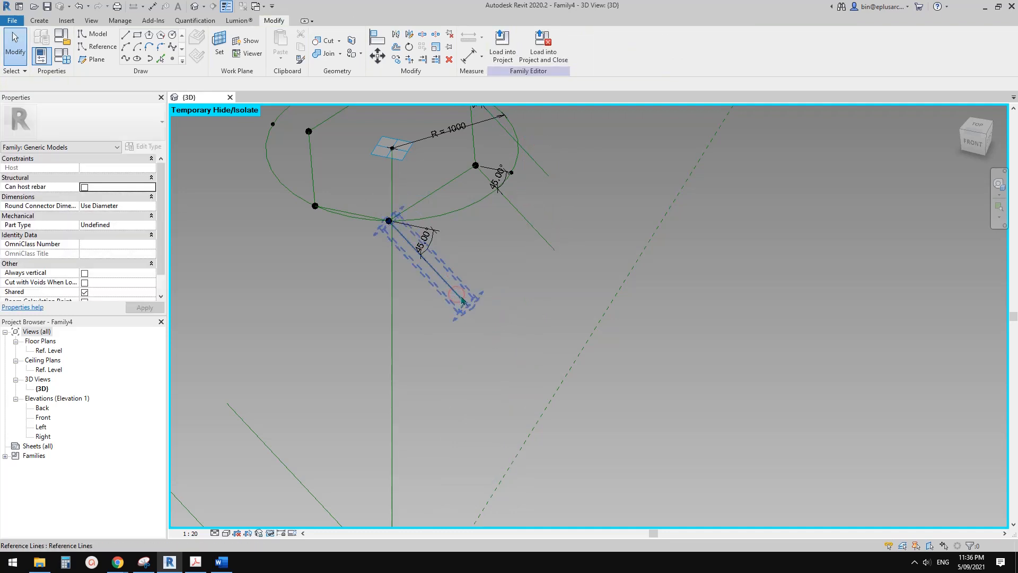
Lengthen the slanted reference line at the front corner of the upper hexagon to 2000.
click(456, 294)
drag(468, 306, 483, 324)
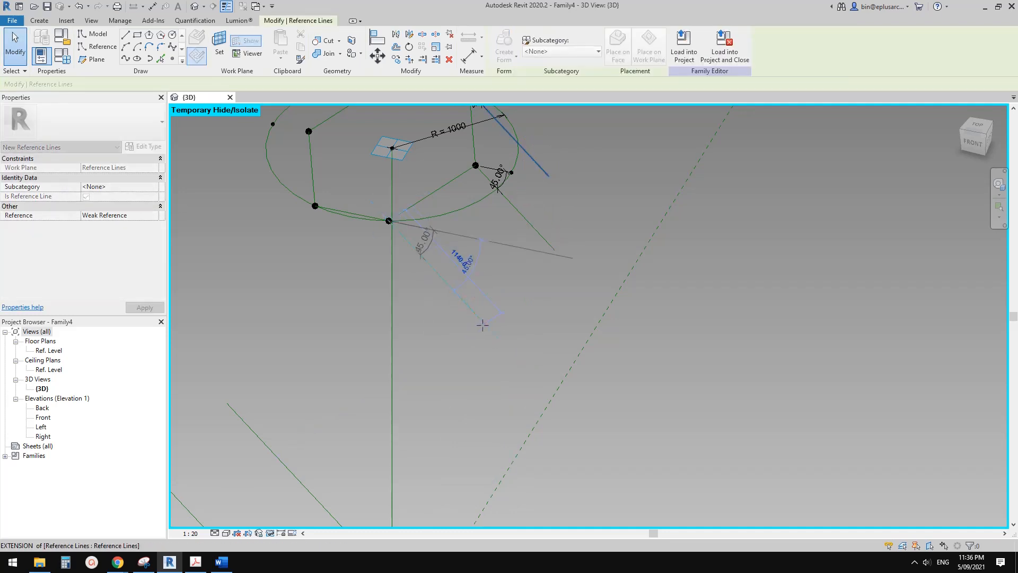
key(Return)
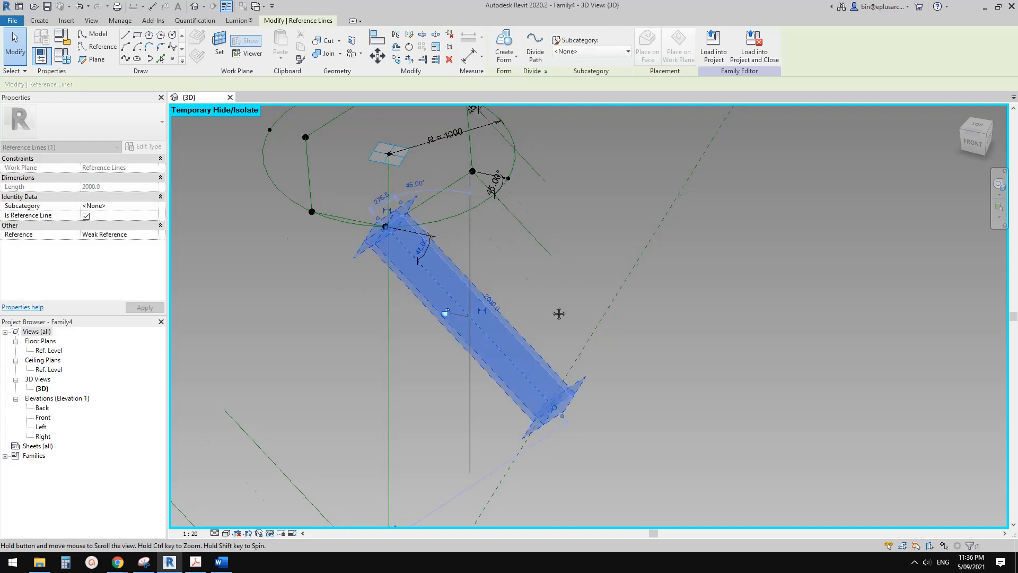
shift+middle_drag(557, 313, 508, 345)
key(Escape)
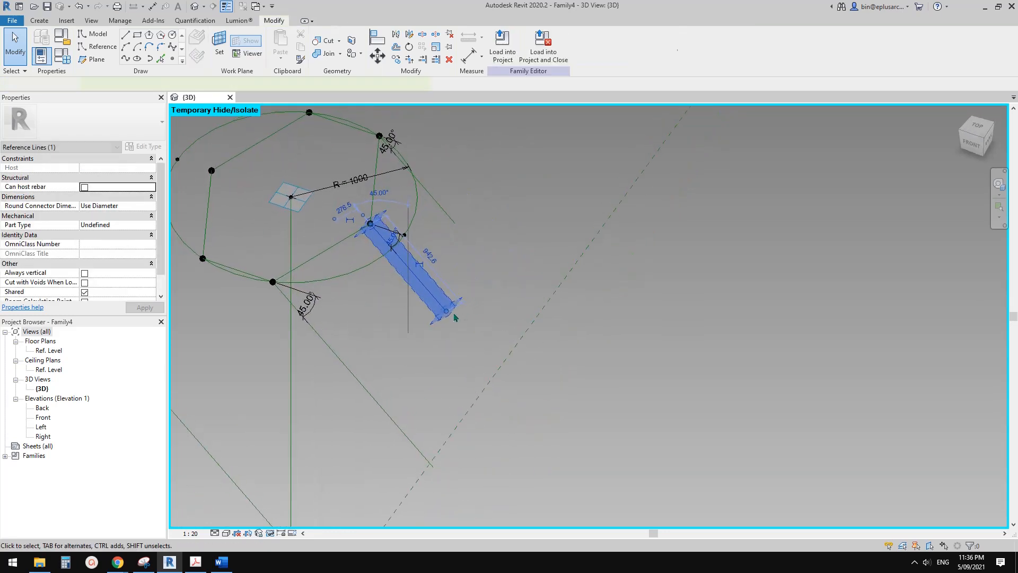
Lengthen the middle slanted reference line of the upper hexagon to 2000.
click(446, 317)
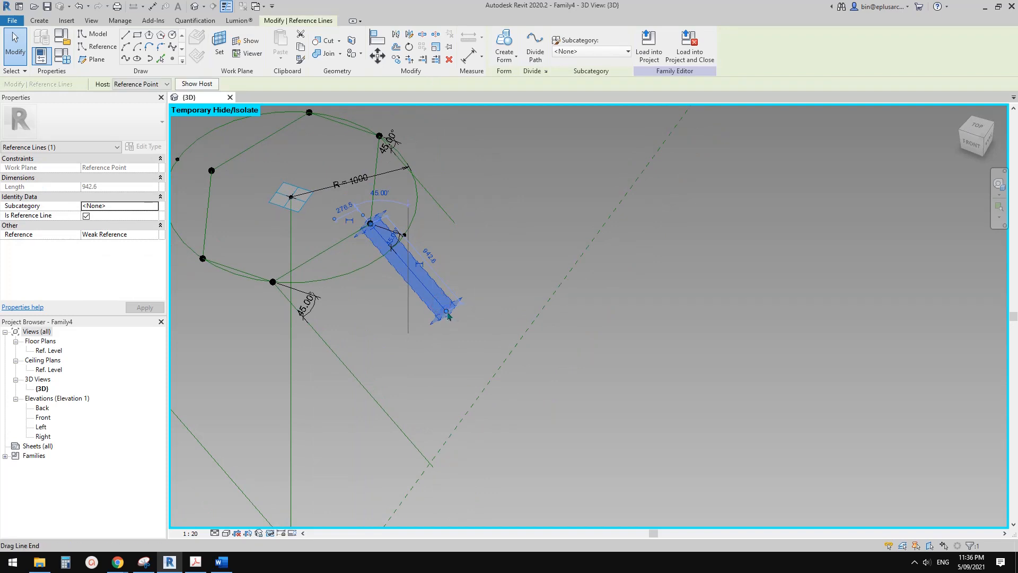
drag(448, 316, 462, 329)
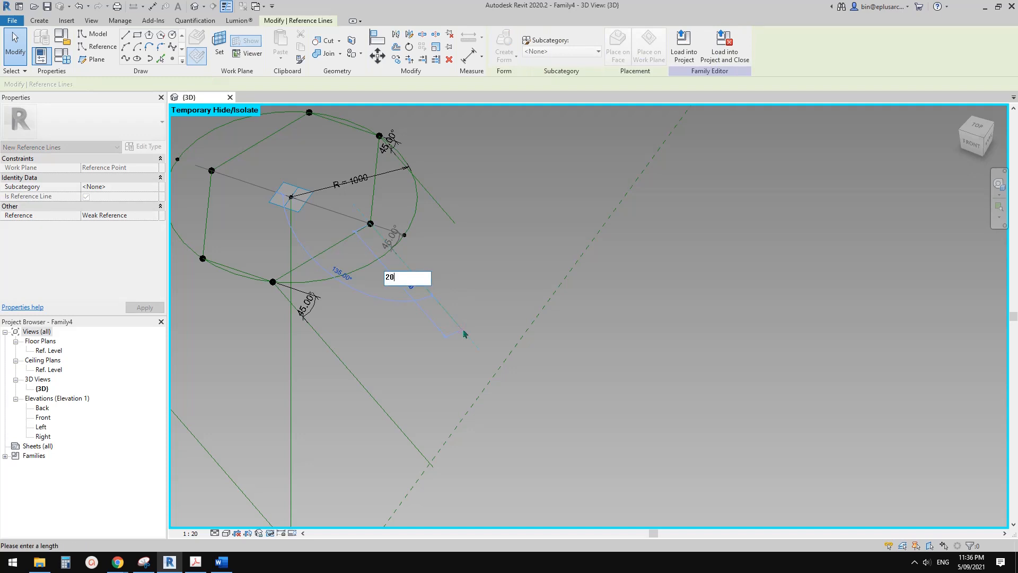
key(Return)
middle_drag(504, 289, 500, 329)
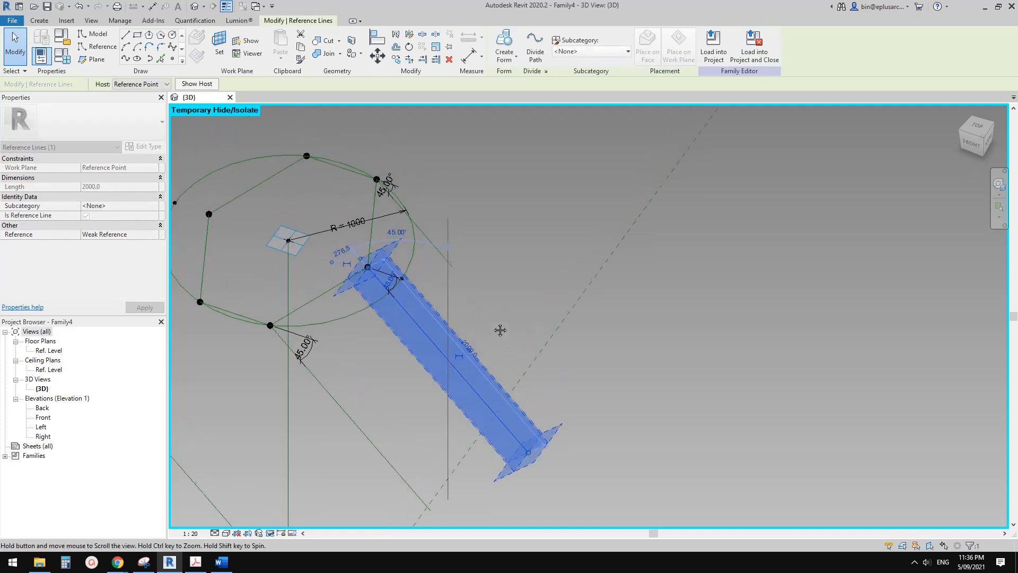
Lengthen the last short slanted reference line of the upper hexagon to 2000.
click(445, 253)
drag(452, 267, 461, 276)
key(Return)
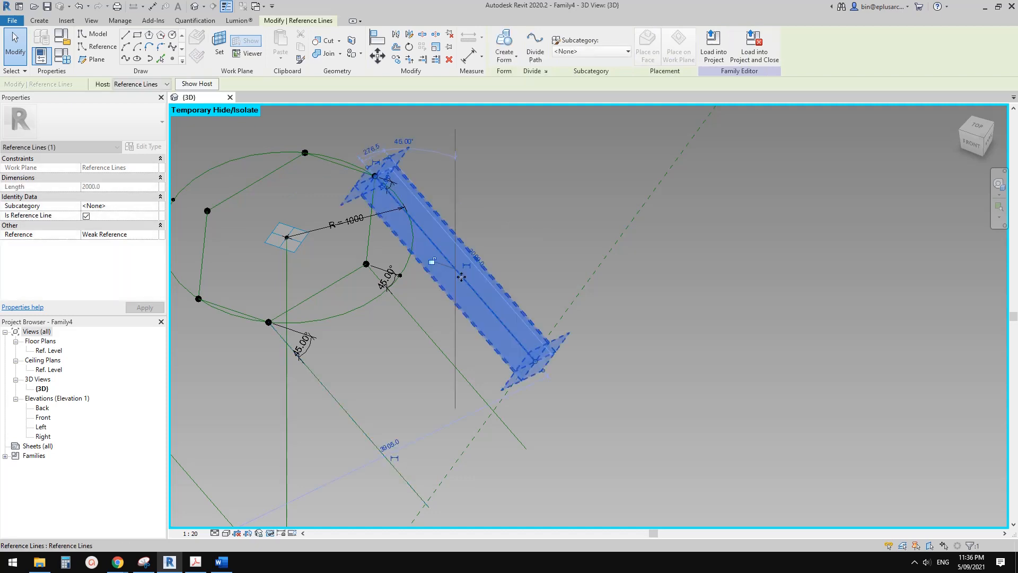
Place a reference point partway along each of the two lower slanted lines that have no hosted point.
scroll(471, 341, down, 3)
mouse_move(470, 340)
middle_down()
mouse_move(519, 291)
mouse_move(517, 313)
mouse_move(384, 371)
middle_up()
scroll(356, 371, up, 2)
click(266, 173)
click(172, 59)
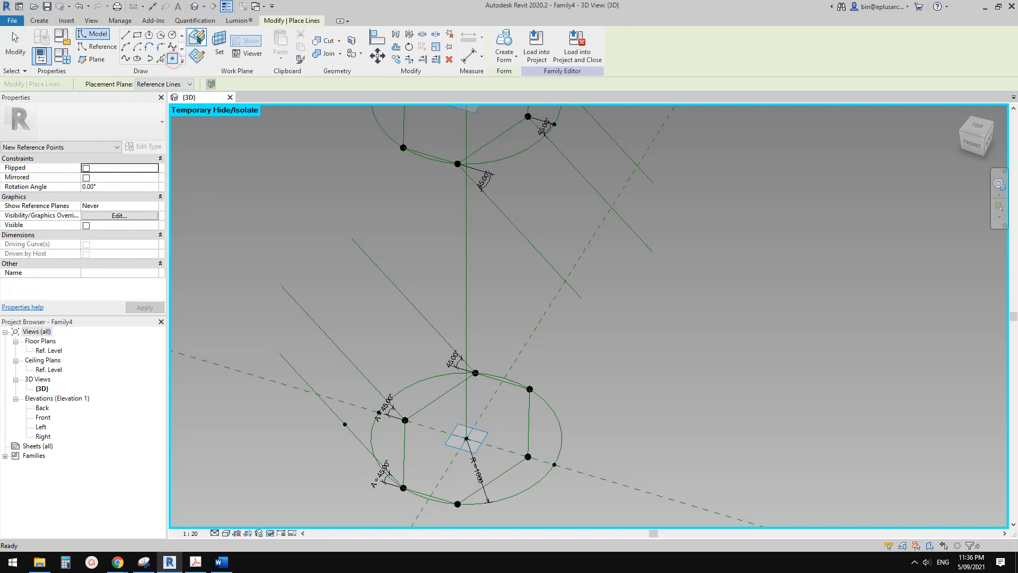
click(338, 335)
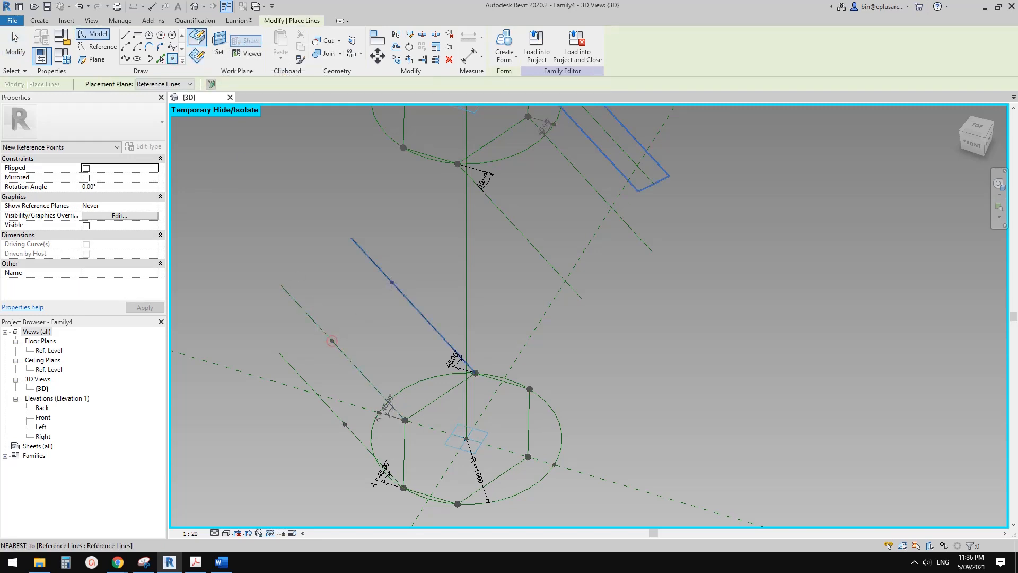
click(391, 282)
Place a reference point partway along each of the three upper slanted lines.
middle_drag(585, 261, 566, 330)
click(518, 310)
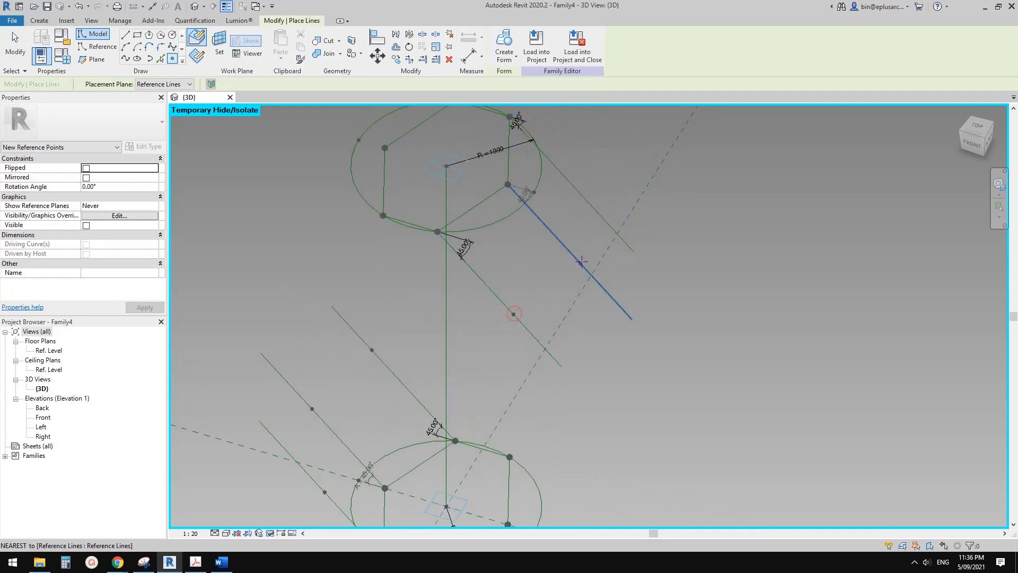
click(582, 263)
key(Escape)
Set the five new hosted points' measurement type to Segment Length and associate their segment length with parameter L.
ctrl+drag(570, 229, 596, 277)
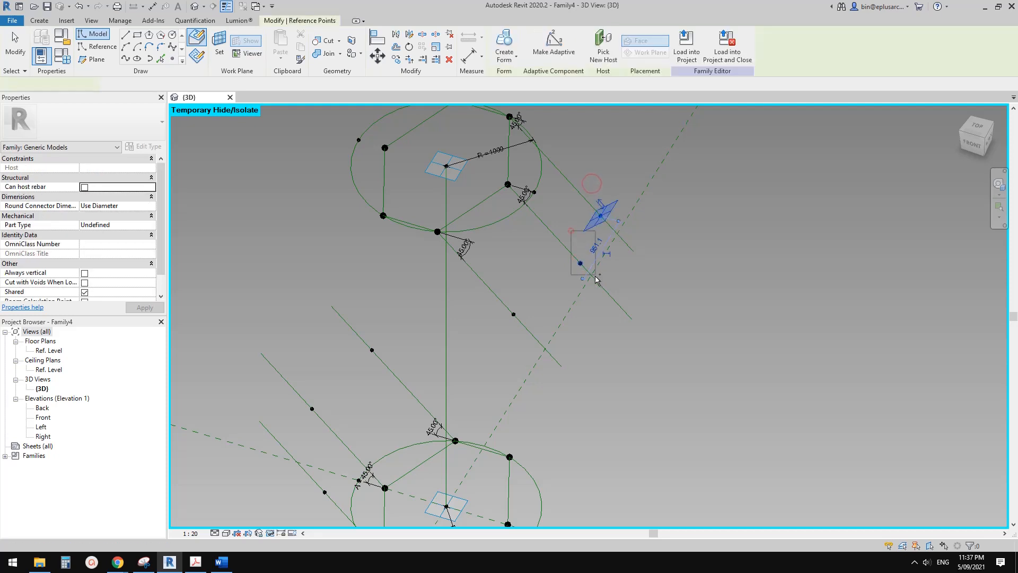
ctrl+drag(507, 282, 529, 330)
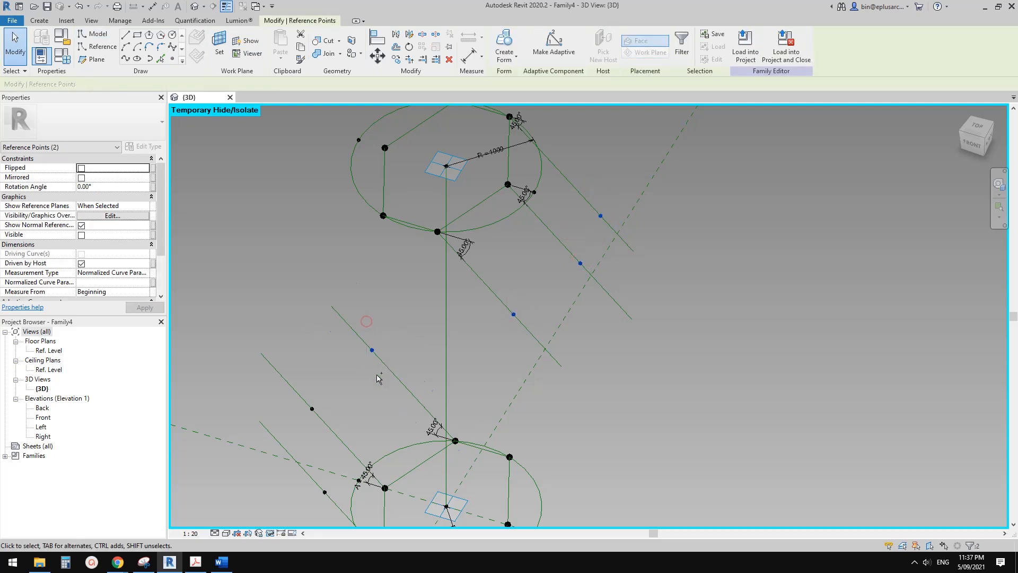
drag(367, 320, 381, 370)
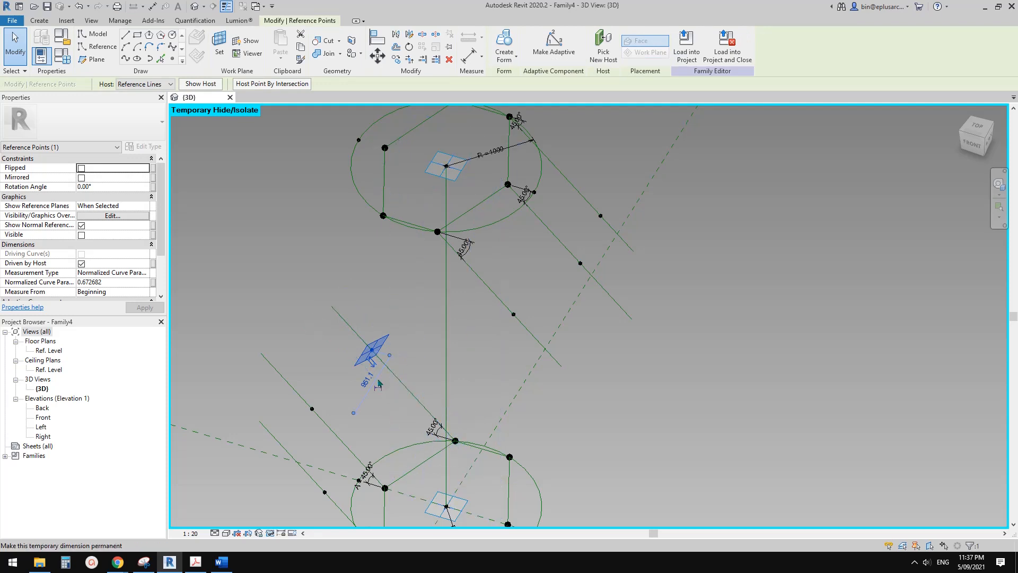
ctrl+drag(533, 345, 534, 347)
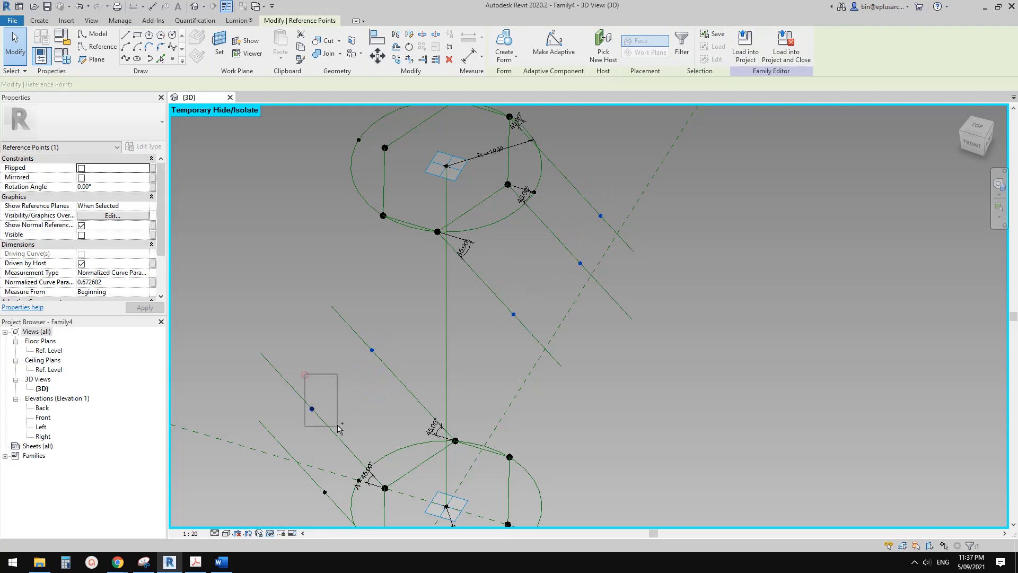
ctrl+drag(340, 428, 339, 429)
click(145, 272)
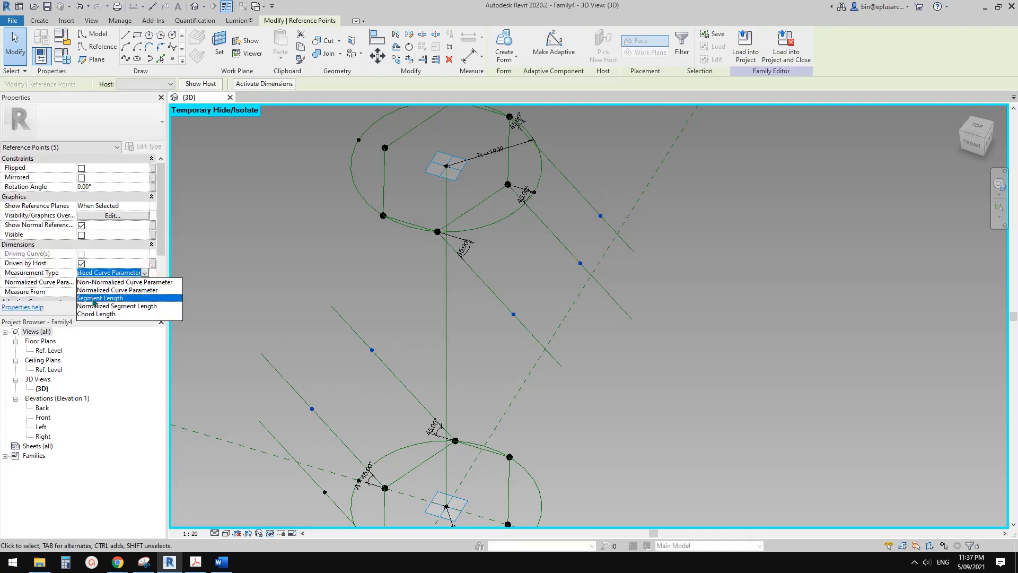
click(94, 298)
click(153, 283)
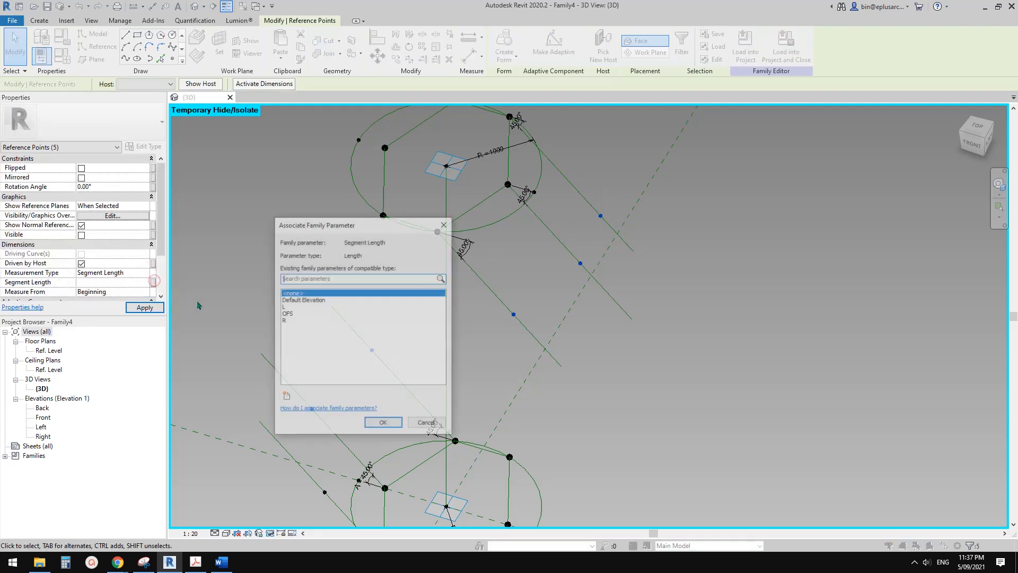
click(285, 306)
click(394, 423)
key(Escape)
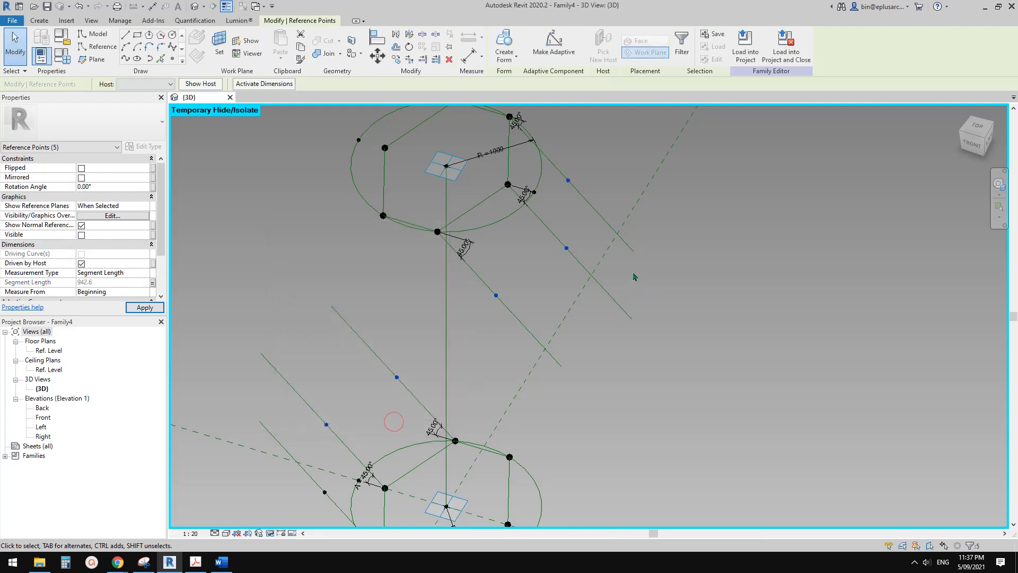
Join the three hosted points on the upper slanted lines in sequence with two Spline Through Points lines.
scroll(605, 318, down, 3)
middle_drag(604, 318, 557, 293)
scroll(568, 266, up, 1)
scroll(576, 259, up, 2)
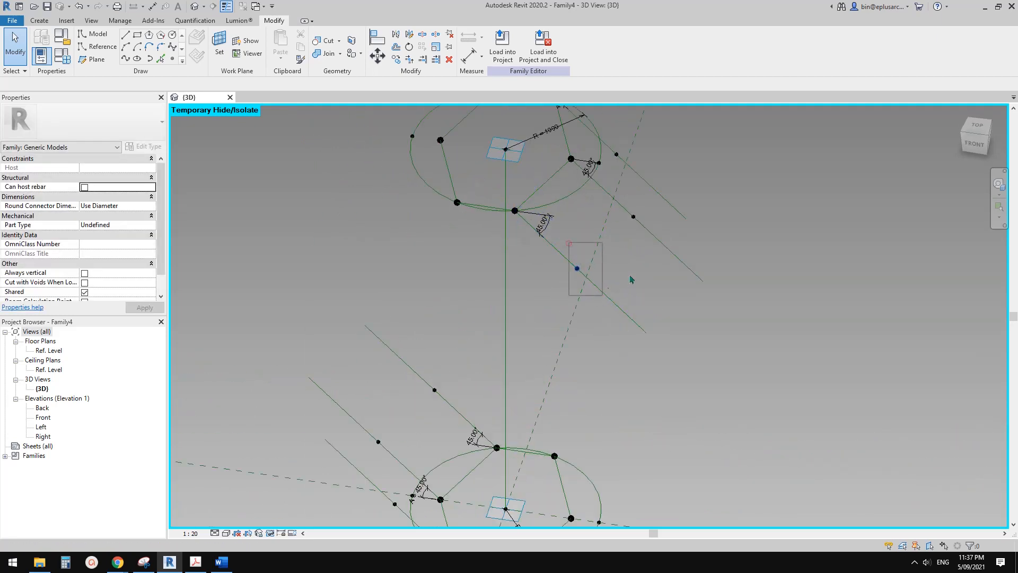
drag(569, 243, 602, 295)
shift+middle_drag(681, 223, 654, 228)
middle_drag(648, 276, 604, 304)
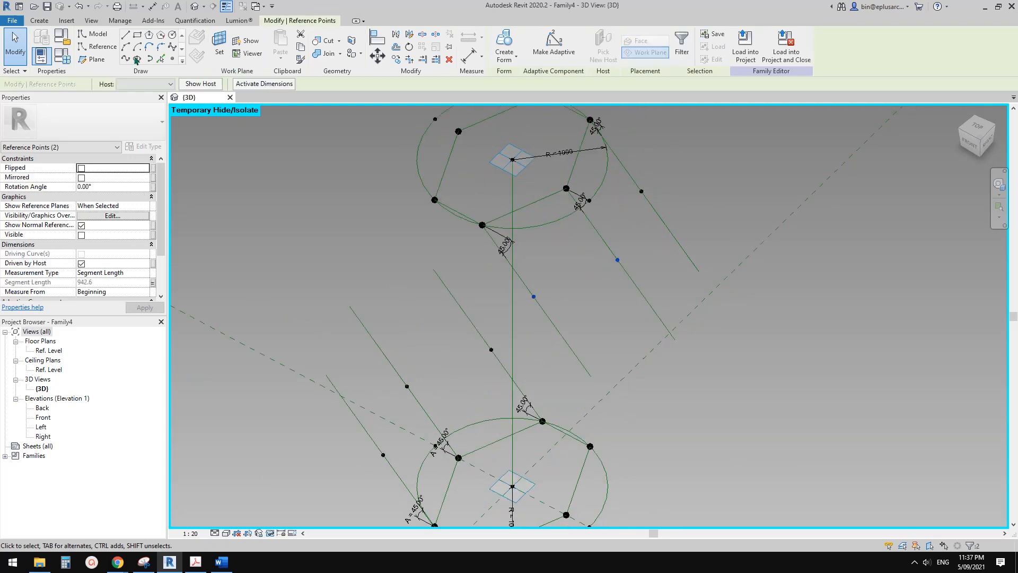
click(125, 59)
drag(620, 180, 657, 205)
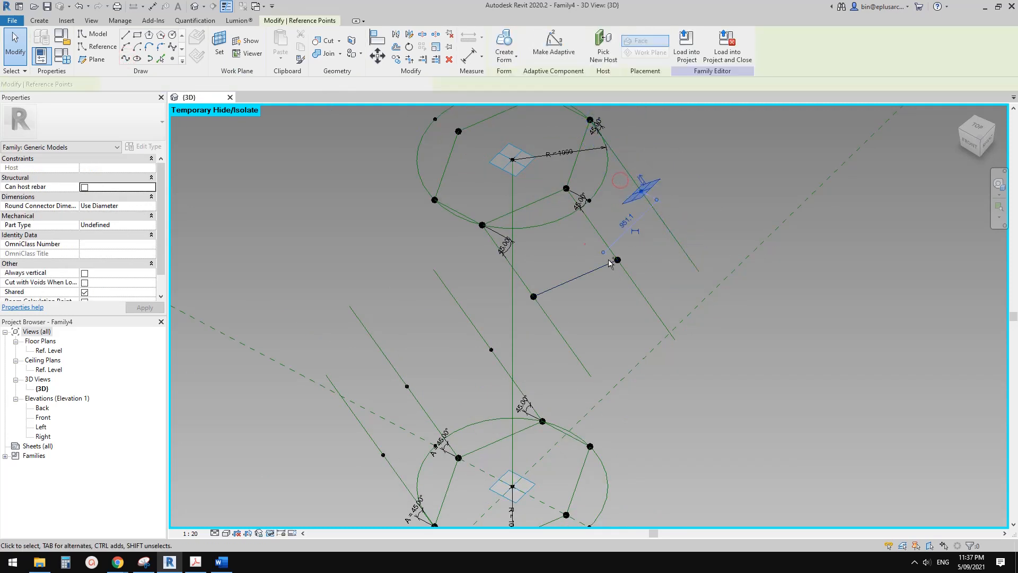
click(126, 58)
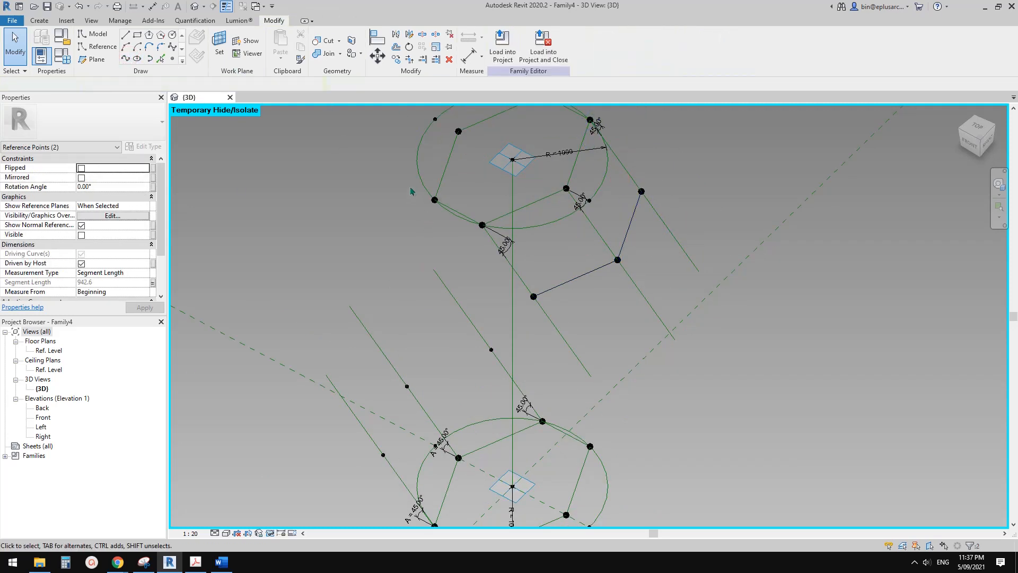
Connect the three upper hexagon corners without slanted lines to the three hosted points on the lower slanted lines, using Spline Through Points.
drag(411, 186, 447, 217)
scroll(428, 275, down, 1)
shift+middle_drag(431, 274, 479, 264)
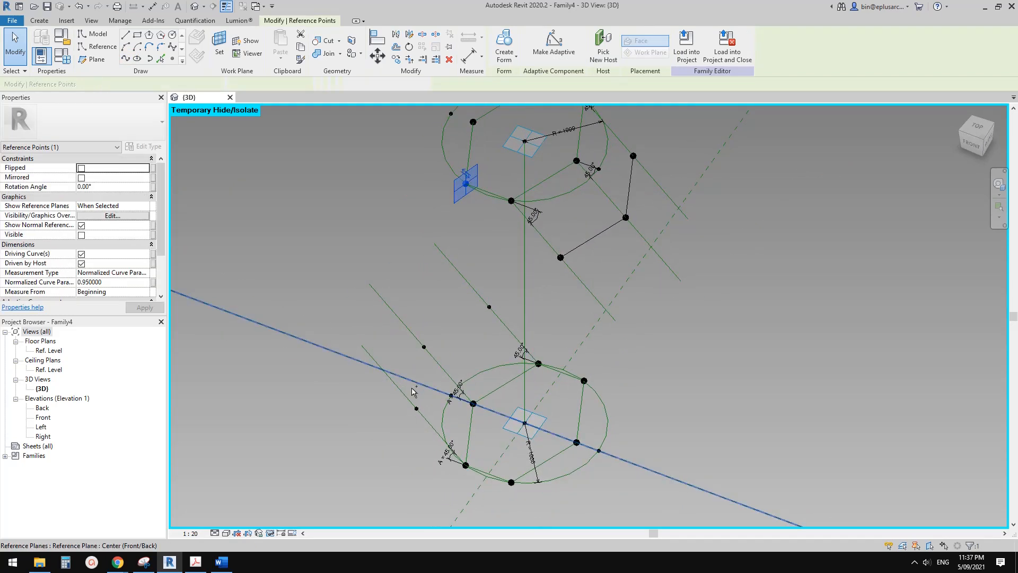
ctrl+drag(412, 391, 431, 414)
click(126, 58)
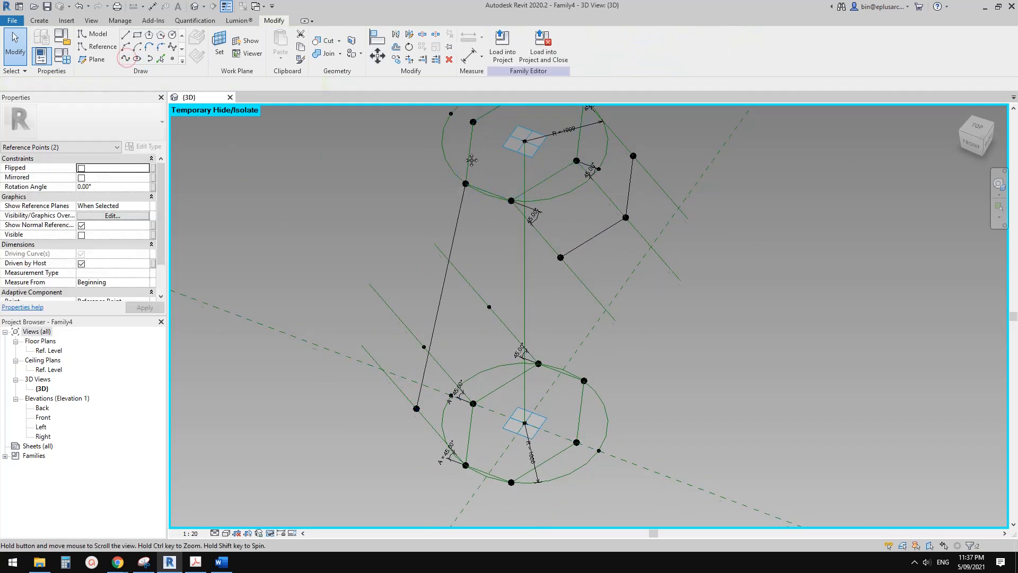
middle_drag(464, 110, 457, 161)
drag(488, 194, 490, 192)
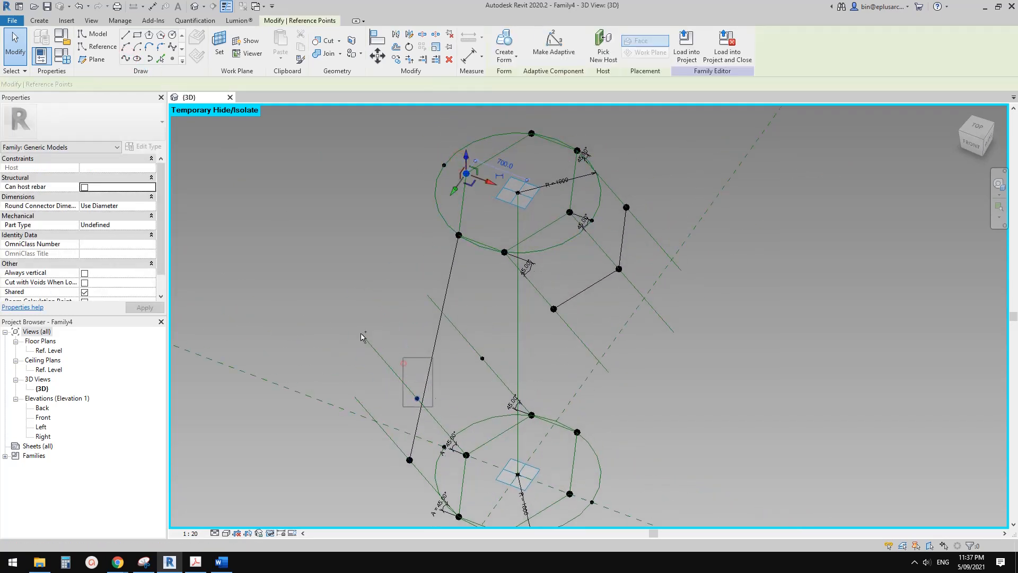
click(125, 58)
drag(520, 121, 543, 150)
click(125, 59)
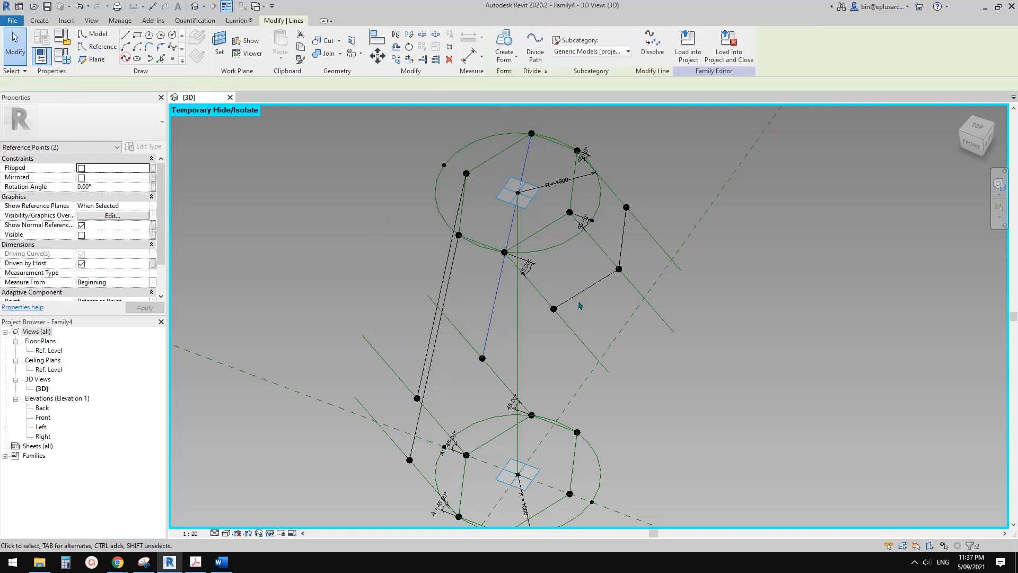
Connect the three hosted points on the upper slanted lines to the three lower hexagon corners without slanted lines, using Spline Through Points.
drag(549, 288, 565, 323)
middle_drag(581, 369, 554, 348)
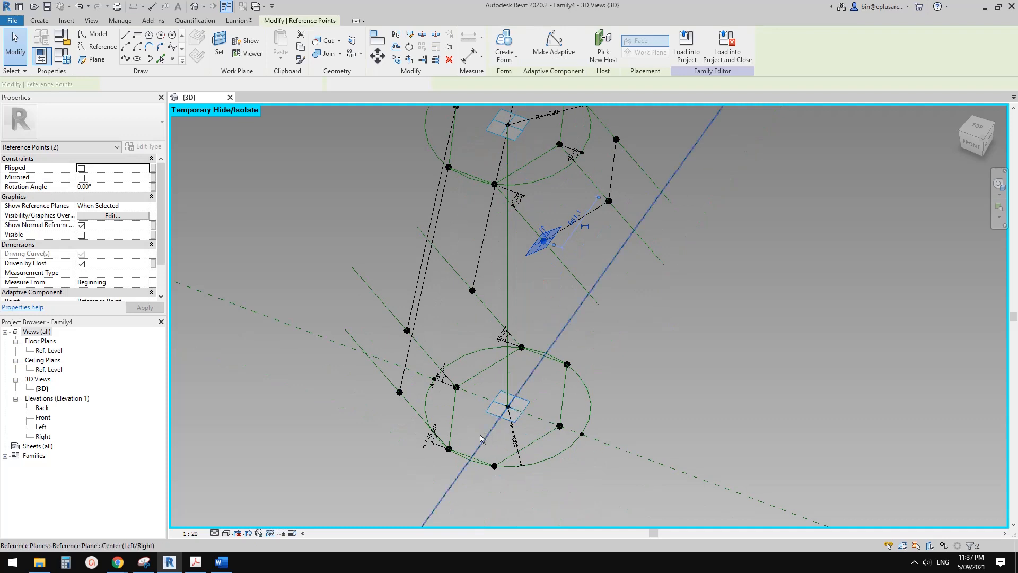
ctrl+drag(471, 433, 501, 473)
click(126, 59)
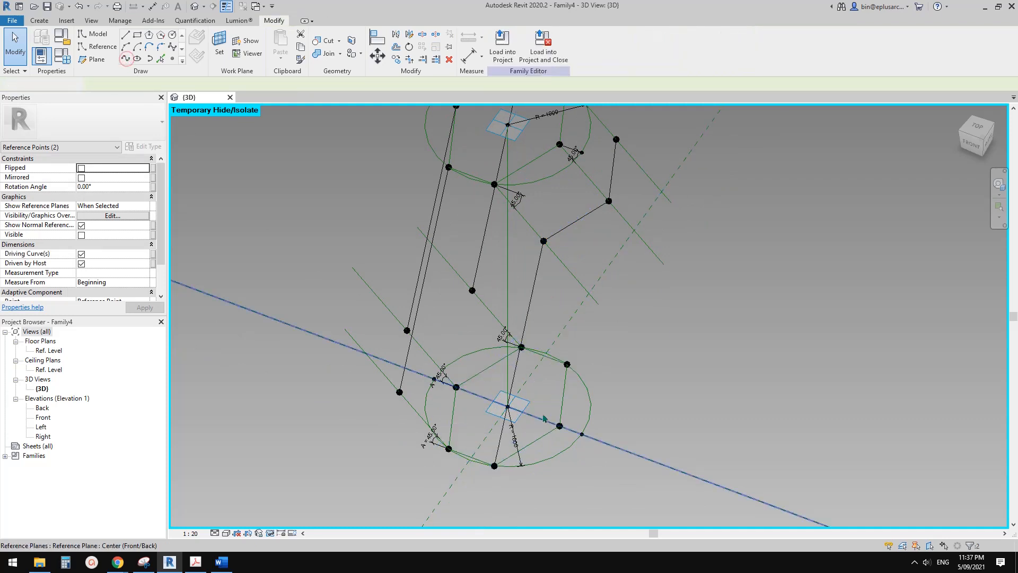
drag(543, 403, 574, 440)
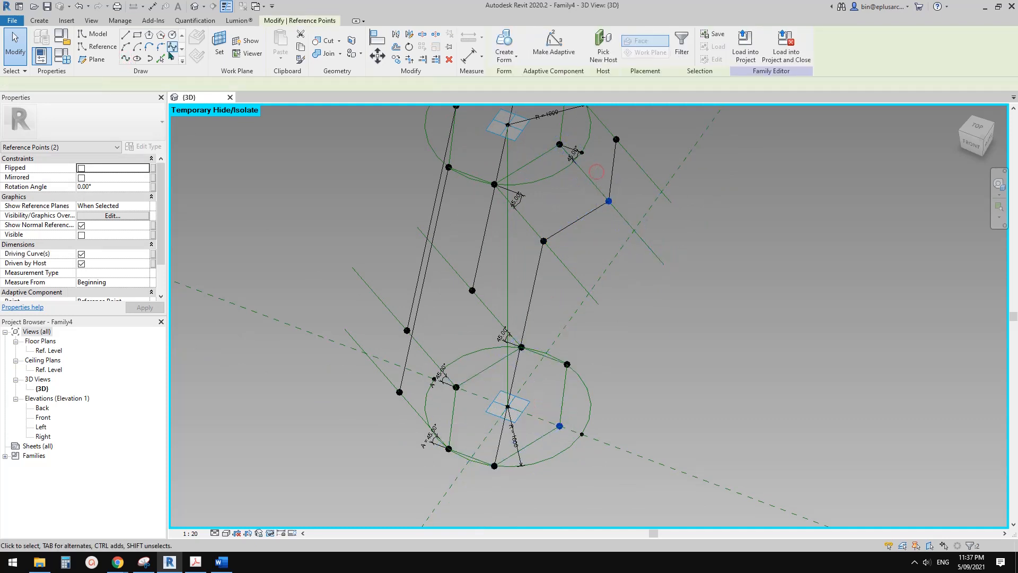
click(126, 58)
middle_drag(605, 175, 582, 369)
click(611, 169)
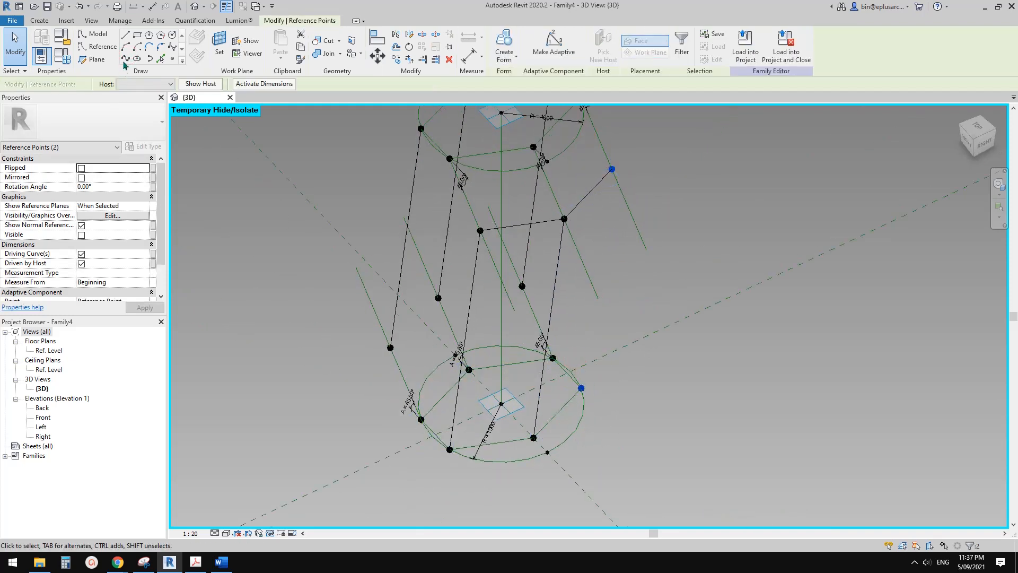
click(579, 306)
Filter a selection down to the six long connecting lines and convert them to reference lines.
shift+middle_drag(579, 306, 686, 288)
drag(717, 312, 447, 250)
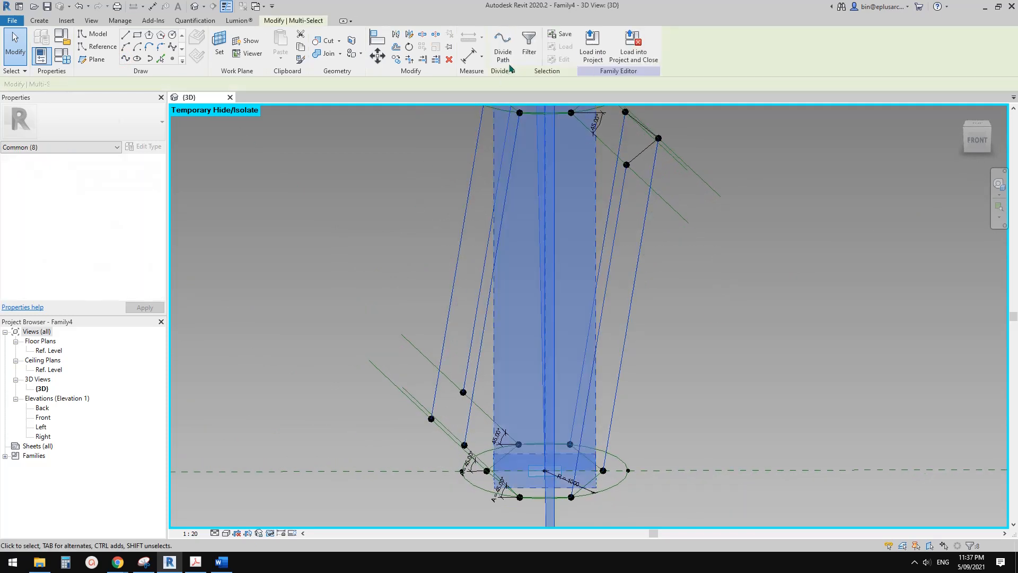
click(531, 54)
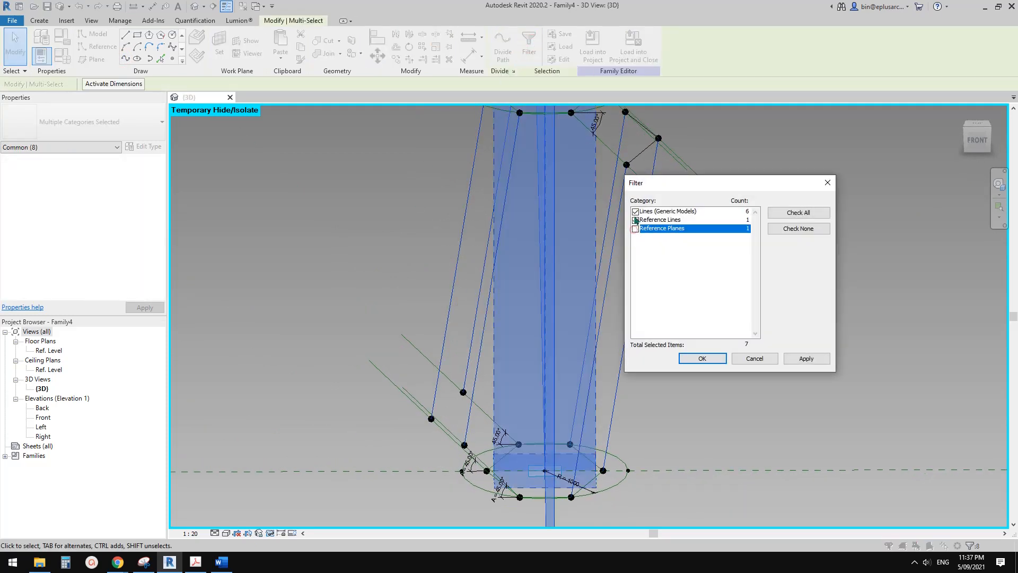
click(635, 220)
click(702, 358)
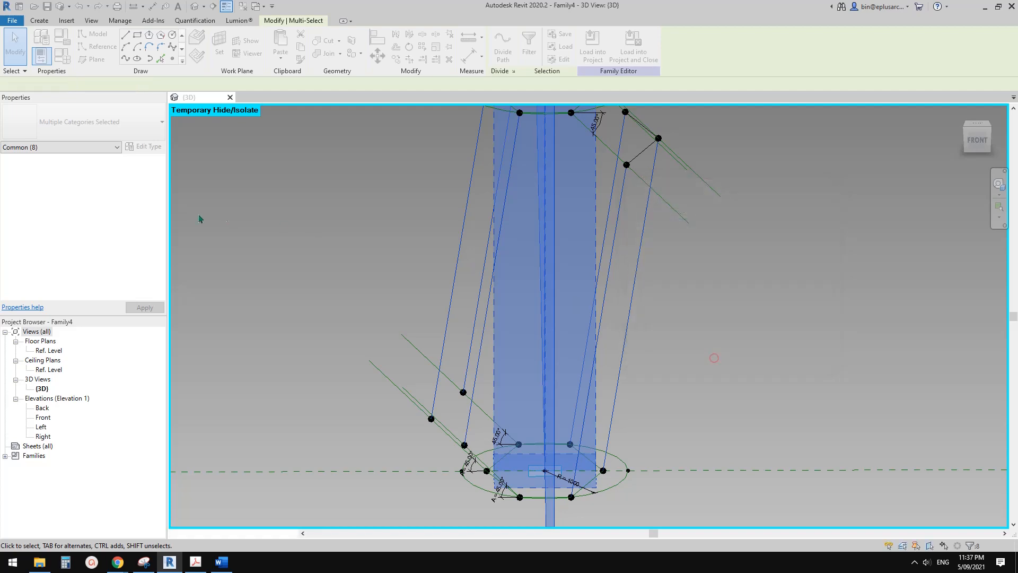
click(86, 244)
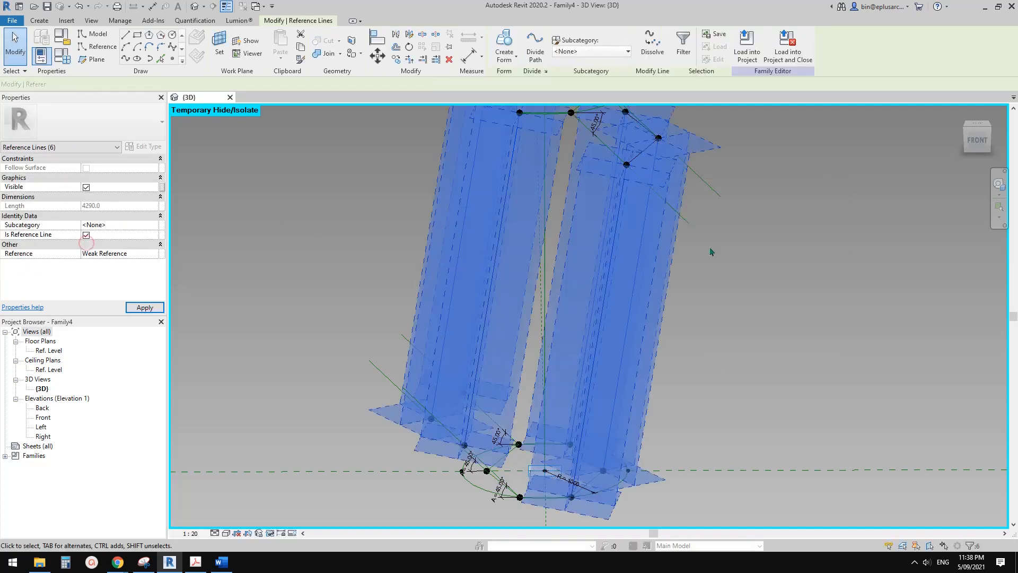
click(702, 250)
shift+middle_drag(702, 250, 612, 322)
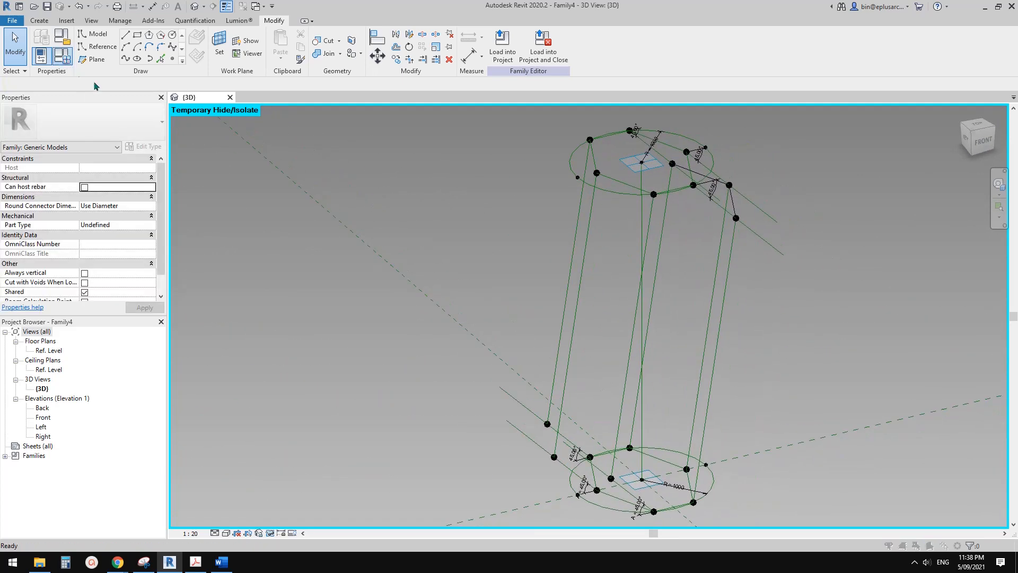
Set the angle parameter A to 30° in the family types and apply it.
click(41, 55)
click(206, 209)
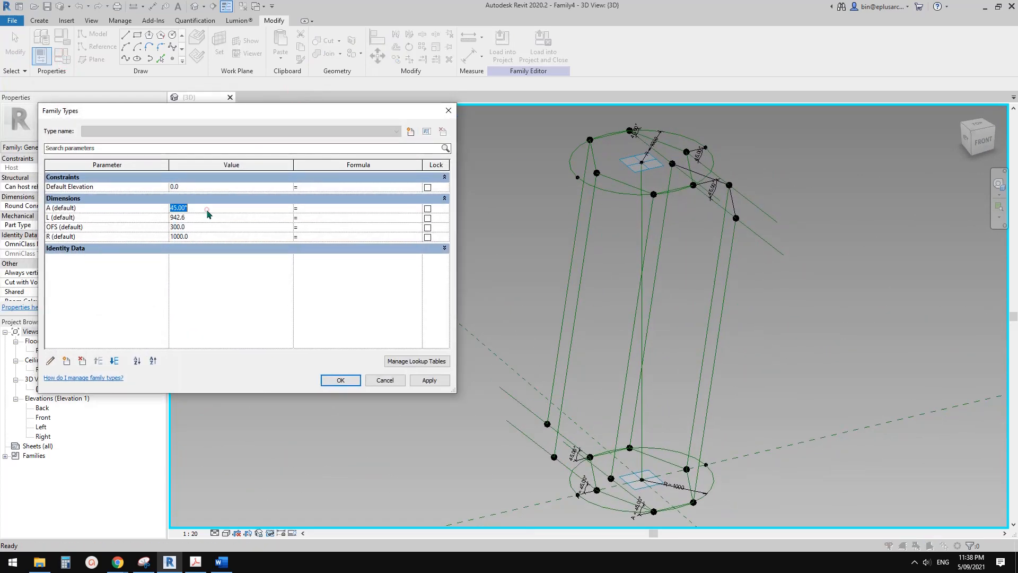
click(430, 381)
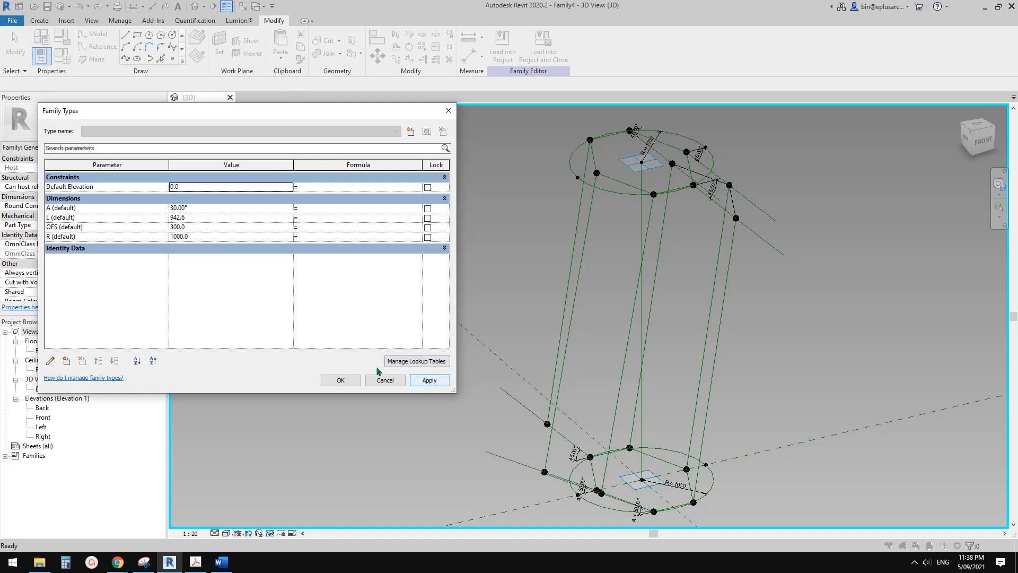
click(350, 381)
Label the remaining lower angular dimension and the three upper ones with parameter A.
scroll(601, 477, up, 4)
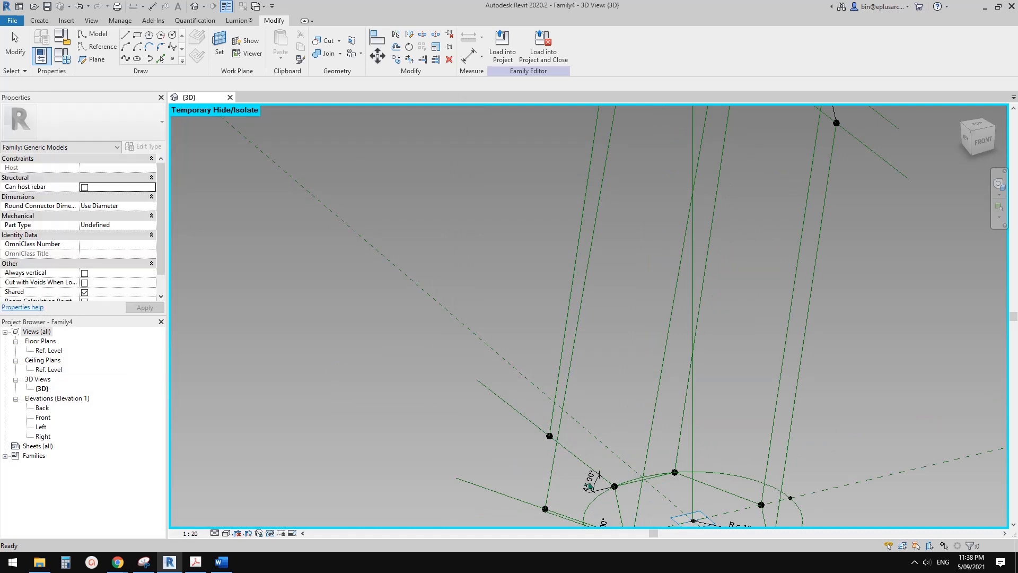
click(591, 481)
scroll(549, 375, down, 2)
middle_drag(549, 374, 523, 387)
scroll(562, 249, up, 2)
middle_drag(578, 164, 570, 230)
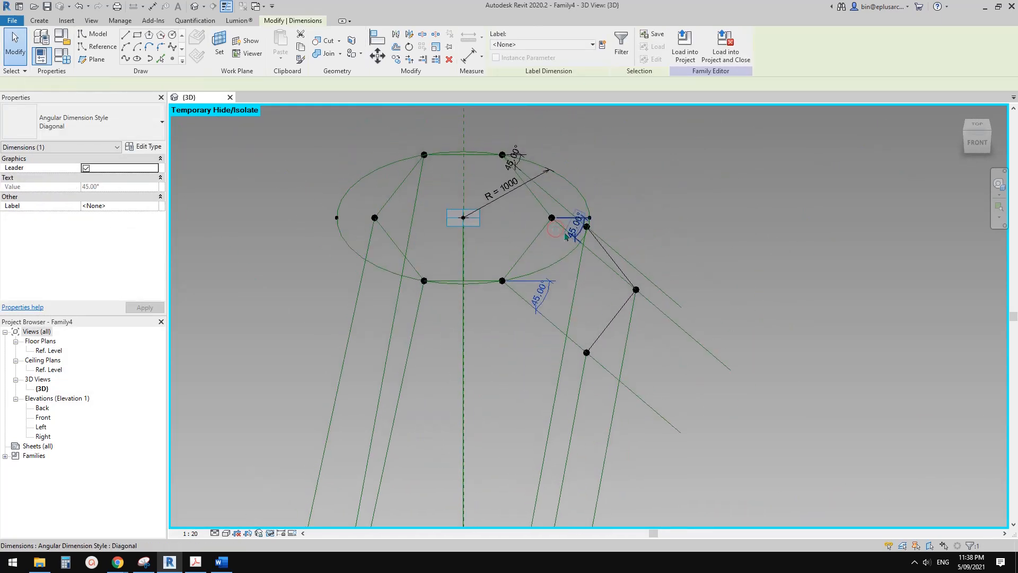
scroll(571, 228, up, 1)
ctrl+click(570, 226)
ctrl+click(531, 155)
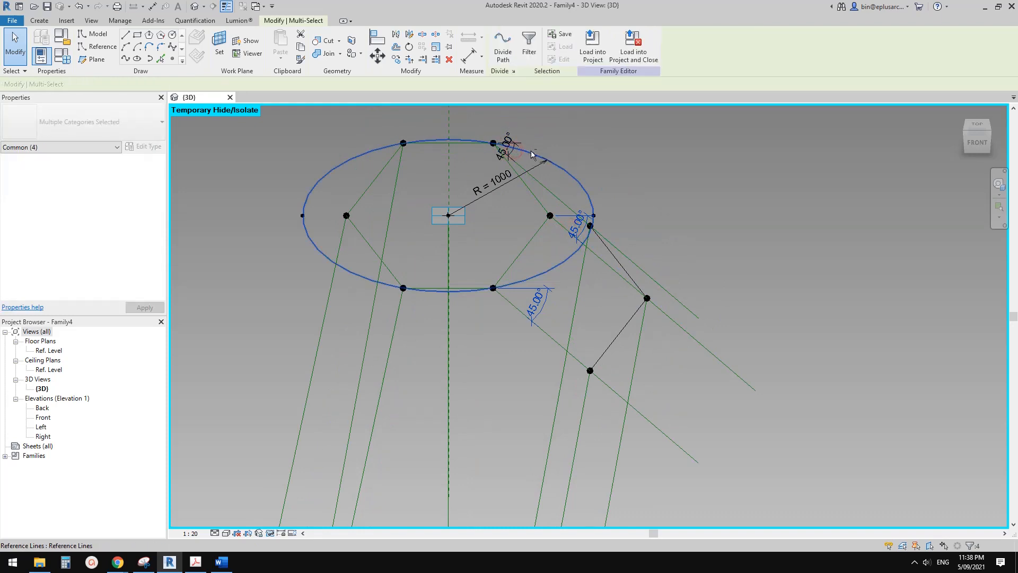
shift+click(520, 144)
click(541, 44)
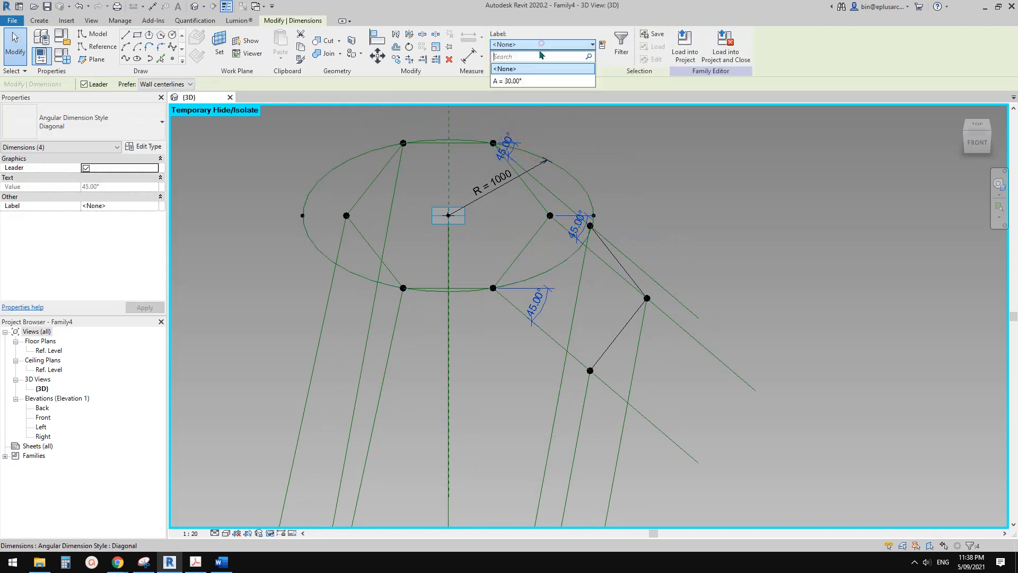
click(525, 68)
Test the angle parameter A at 45° and 40°, and set it back to 30°.
scroll(520, 231, down, 1)
middle_drag(521, 232, 647, 199)
click(446, 212)
click(65, 53)
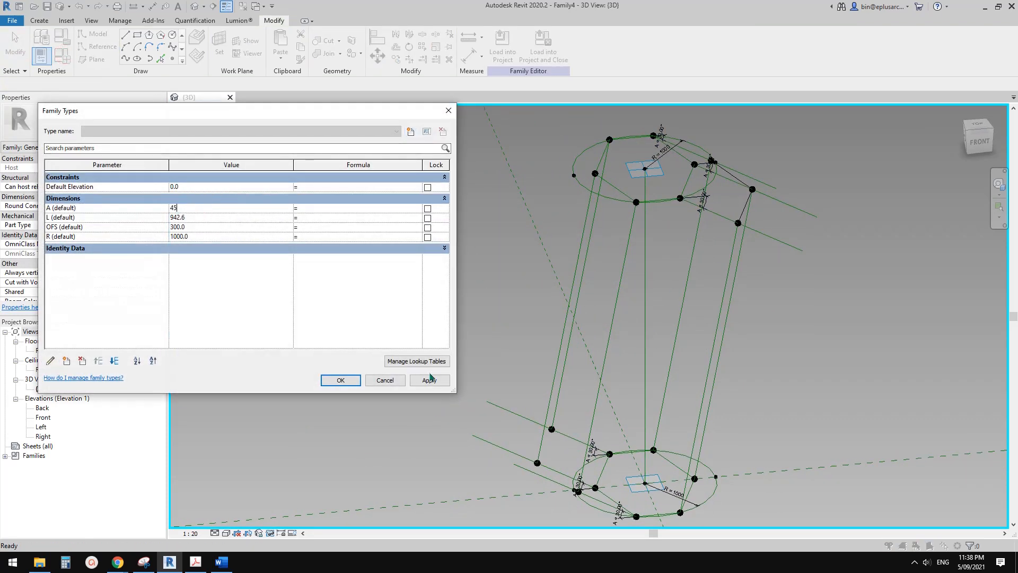
click(430, 380)
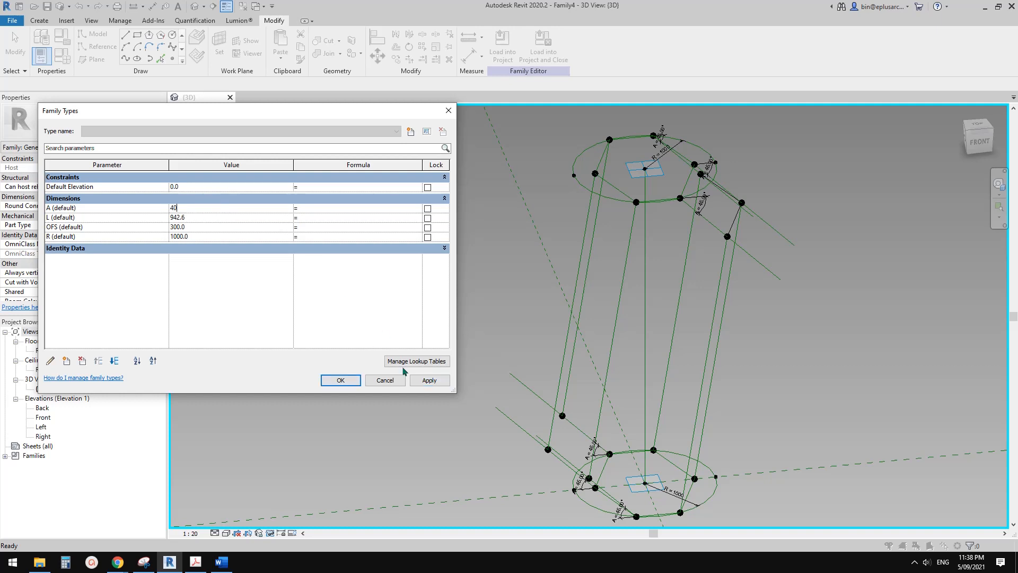
click(424, 381)
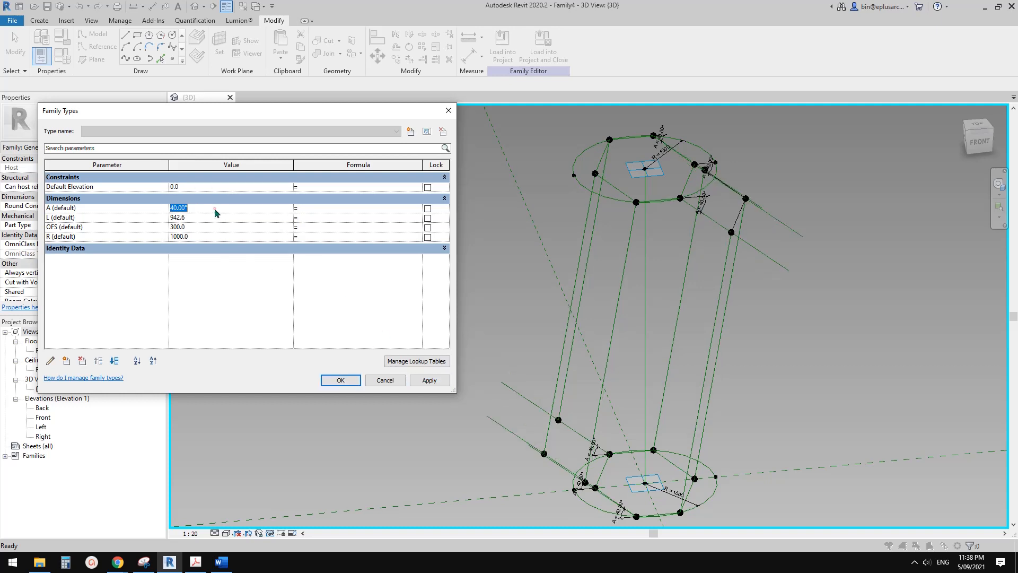
click(425, 383)
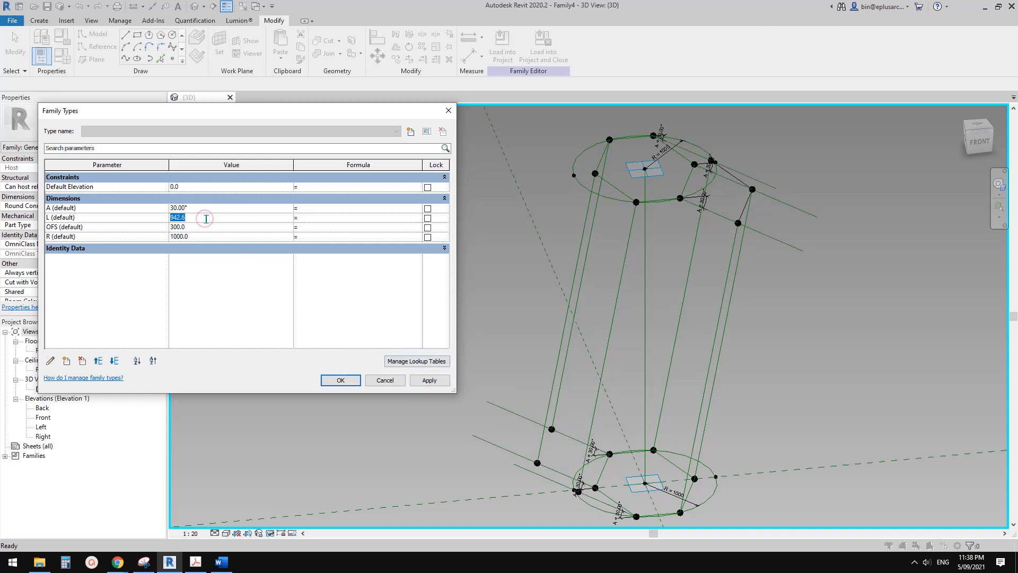
Flex the length parameter L and set it to 900.
click(425, 381)
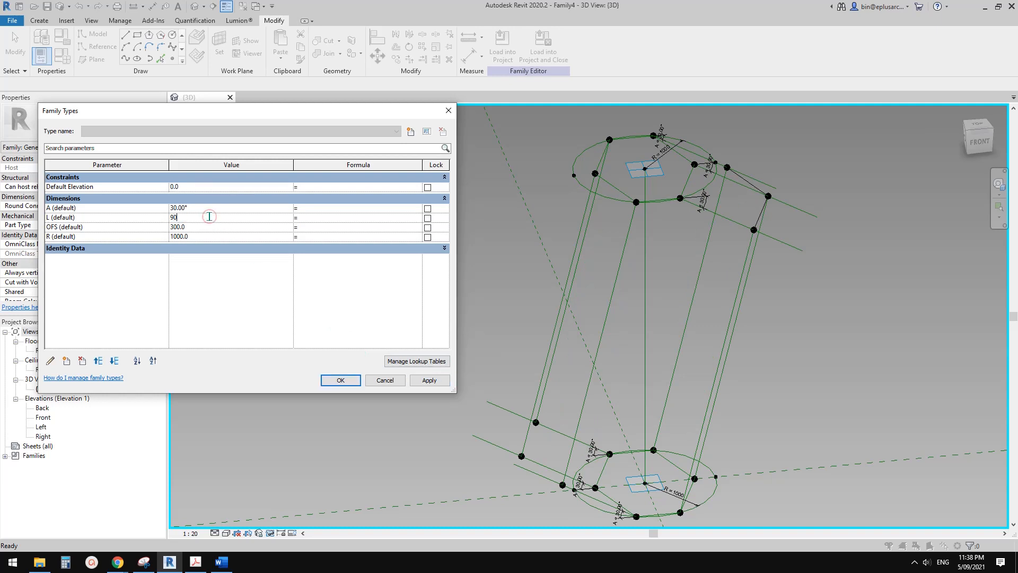
click(427, 379)
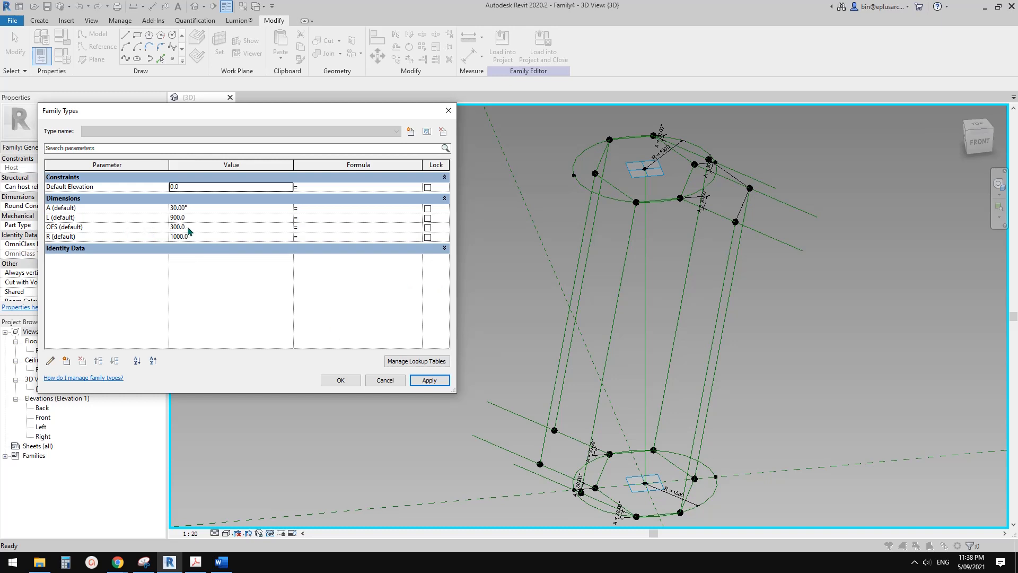
click(348, 378)
Connect the middle lower hosted point to its hexagon corner with Spline Through Points and make that line a reference line.
scroll(703, 365, down, 2)
middle_drag(682, 366, 592, 332)
scroll(592, 334, down, 1)
scroll(541, 411, up, 1)
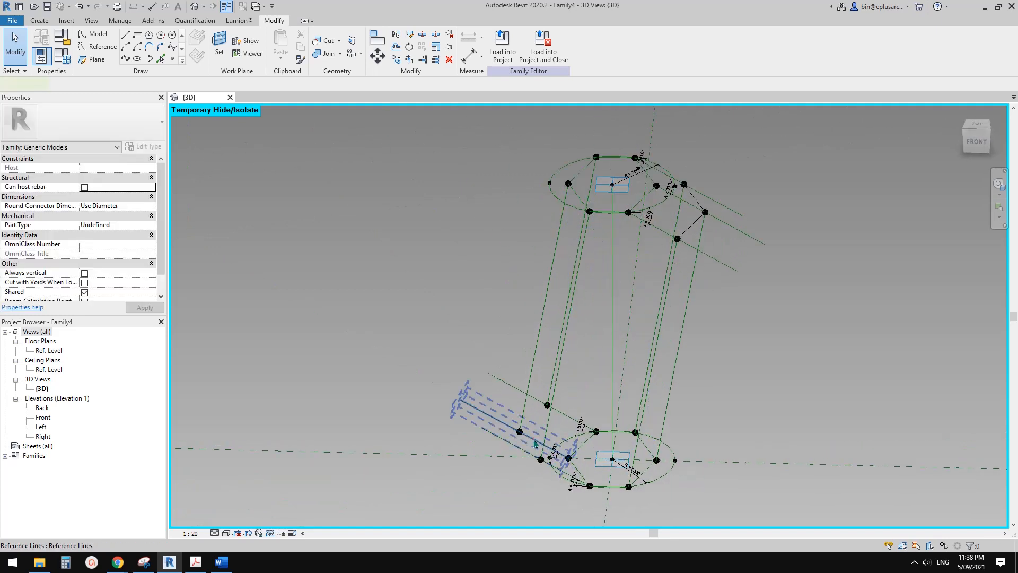
shift+middle_drag(583, 425, 525, 398)
scroll(487, 342, up, 4)
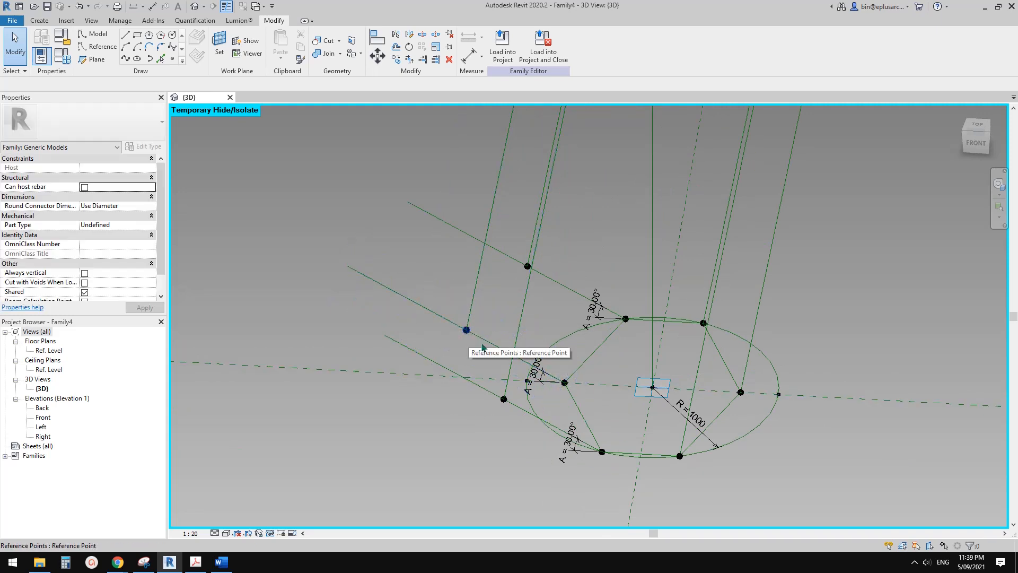
mouse_move(563, 382)
shift+middle_down()
mouse_move(551, 372)
mouse_move(557, 379)
shift+middle_up()
scroll(516, 368, up, 1)
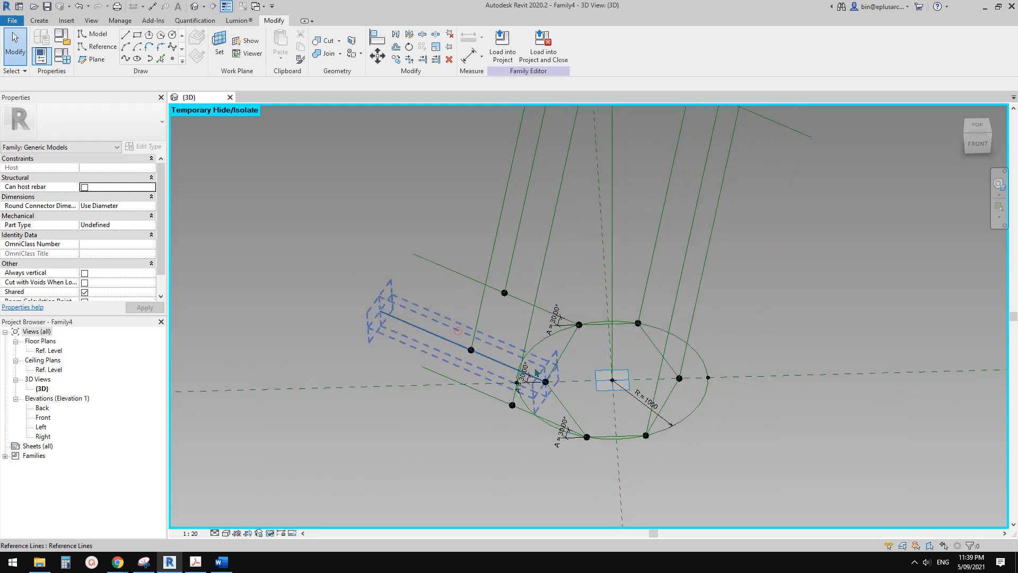
scroll(522, 368, up, 2)
scroll(458, 350, down, 2)
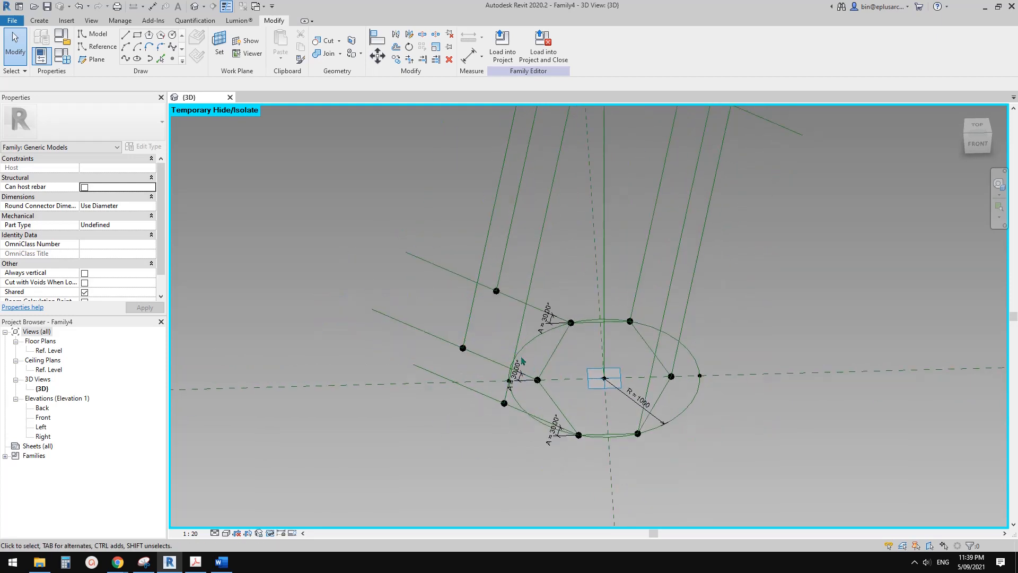
drag(496, 373, 552, 394)
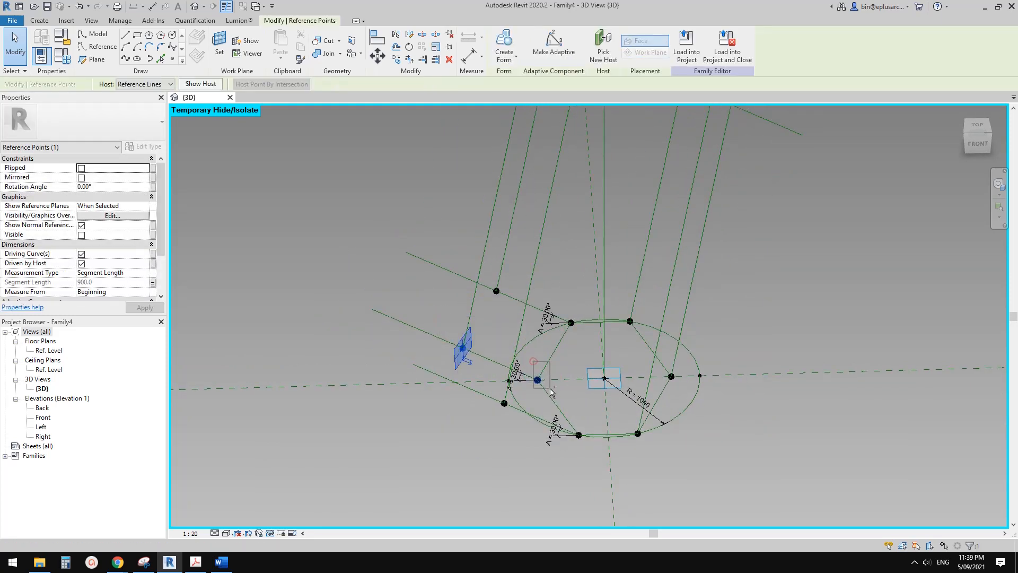
click(126, 59)
click(87, 243)
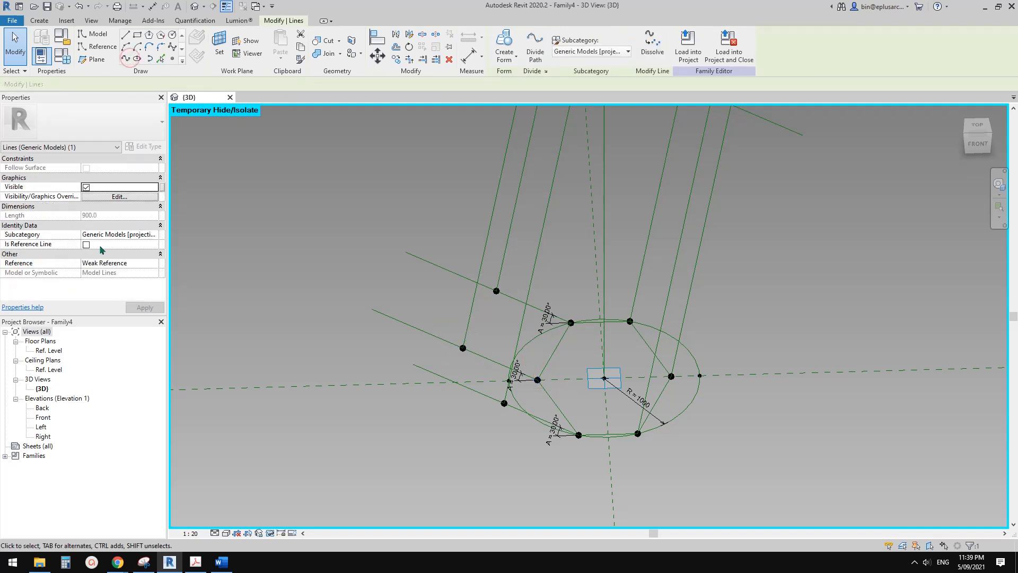
Connect the back lower hosted point to its hexagon corner with Spline Through Points and make that line a reference line.
key(Escape)
drag(461, 255, 518, 299)
ctrl+drag(558, 292, 580, 331)
click(127, 59)
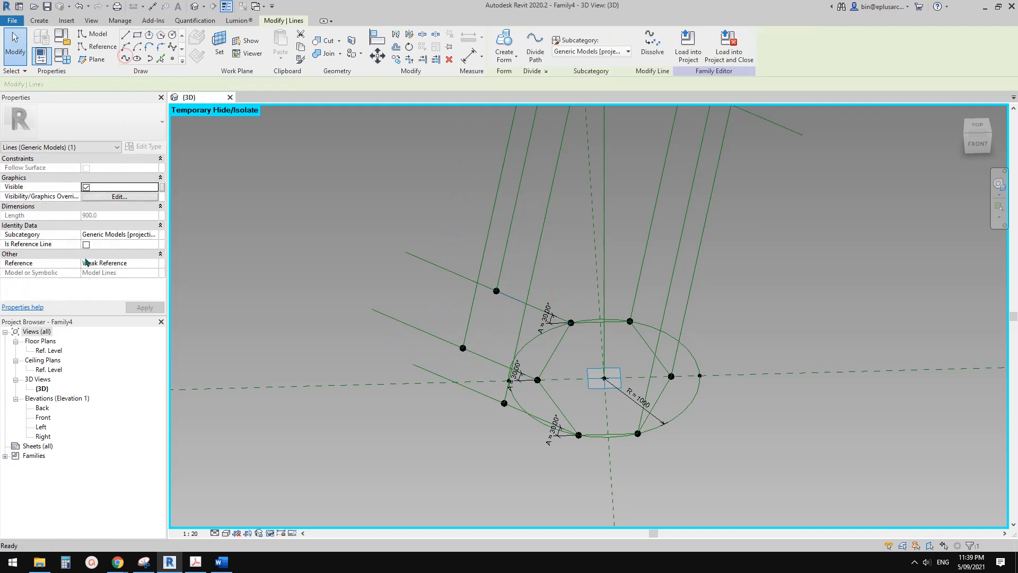
click(86, 244)
key(Escape)
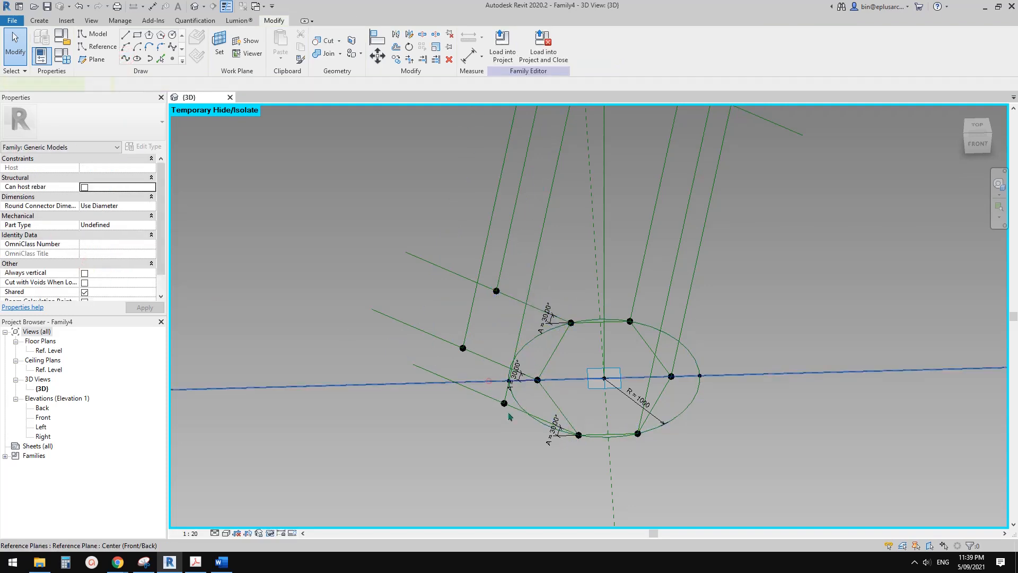
Connect the front lower hosted point to its hexagon corner with Spline Through Points and make that line a reference line.
click(485, 380)
key(Escape)
drag(509, 416, 509, 417)
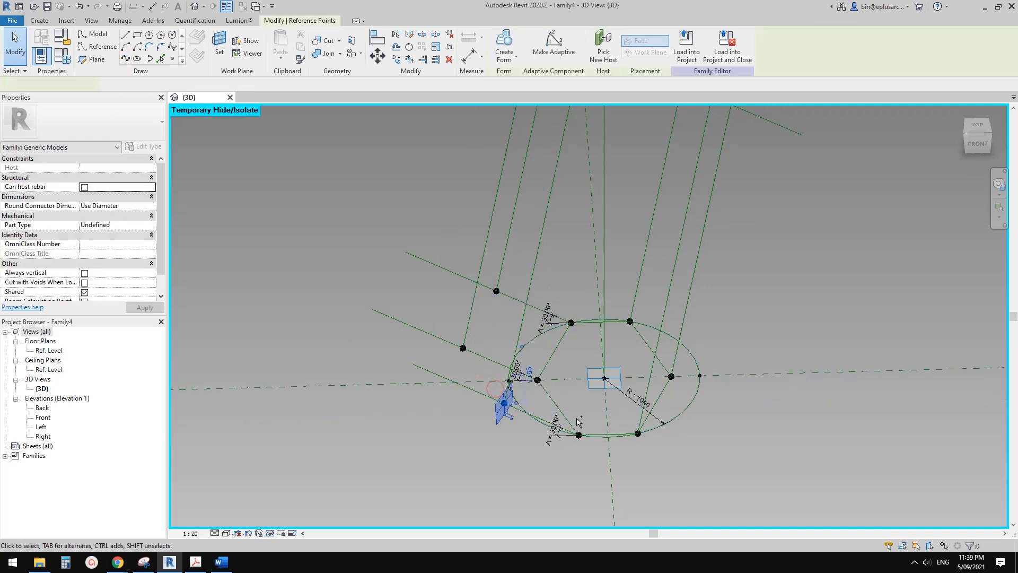
ctrl+drag(569, 405, 592, 452)
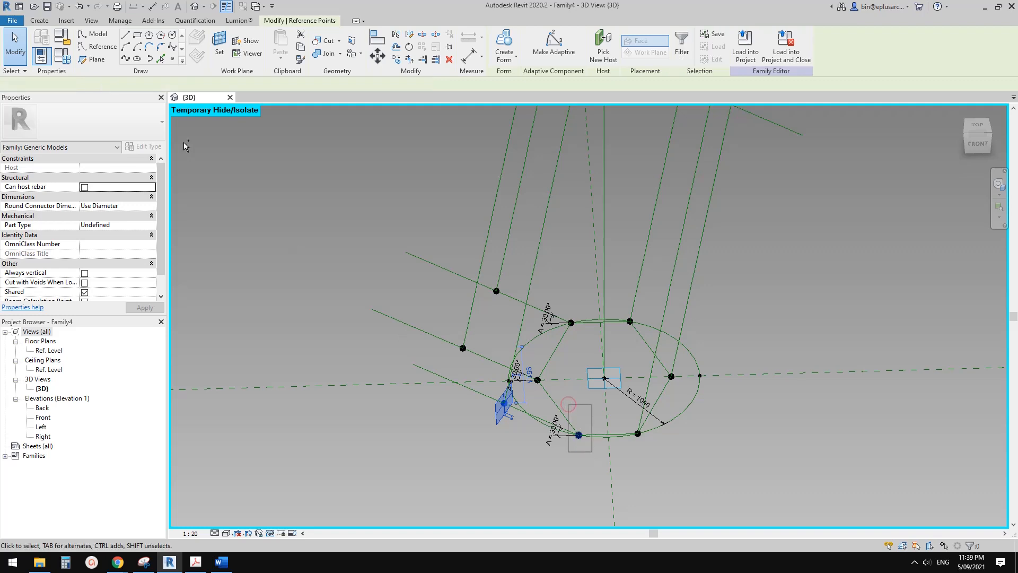
click(126, 59)
click(88, 245)
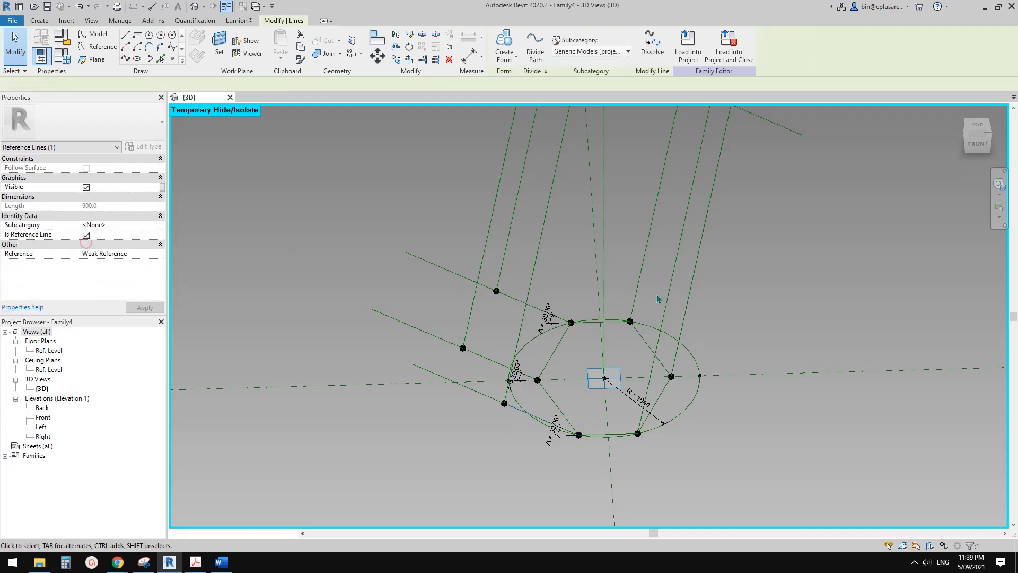
Connect the front upper hosted point to its hexagon corner with Spline Through Points and make that line a reference line.
shift+middle_drag(658, 299, 392, 359)
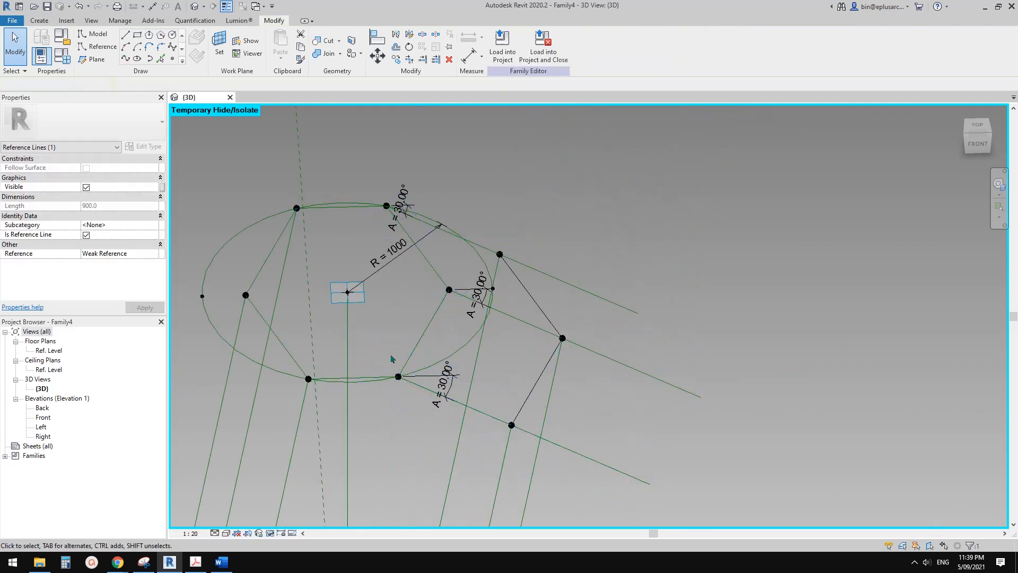
drag(389, 350, 416, 394)
ctrl+drag(497, 404, 524, 447)
click(125, 59)
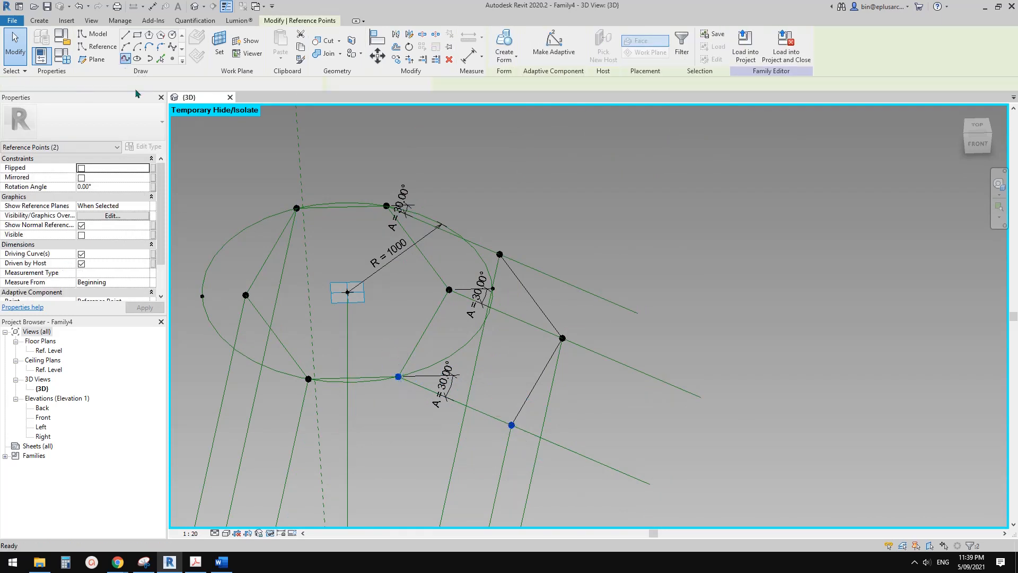
click(86, 244)
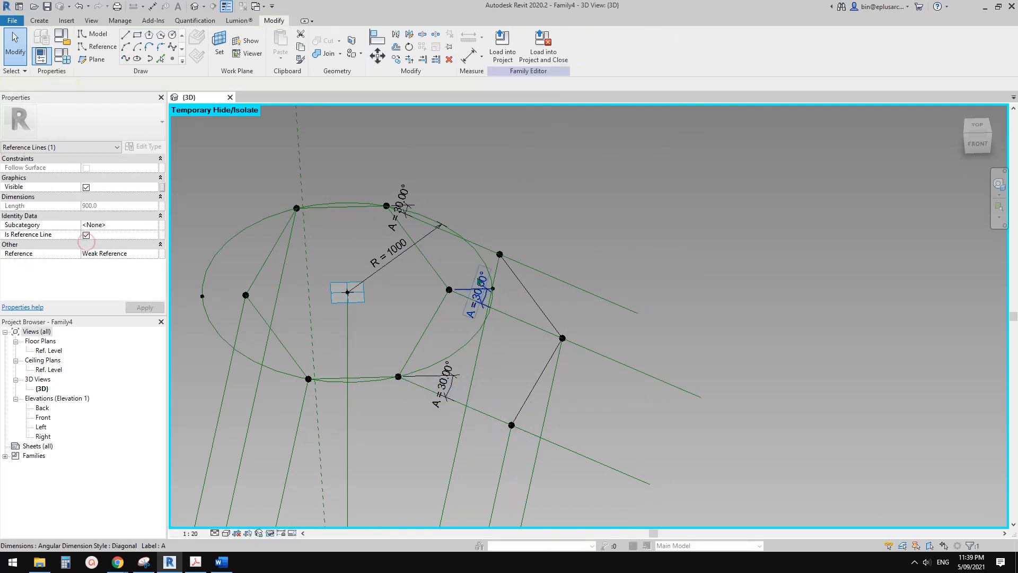
Connect the middle upper hosted point to its hexagon corner with Spline Through Points and make that line a reference line.
click(533, 327)
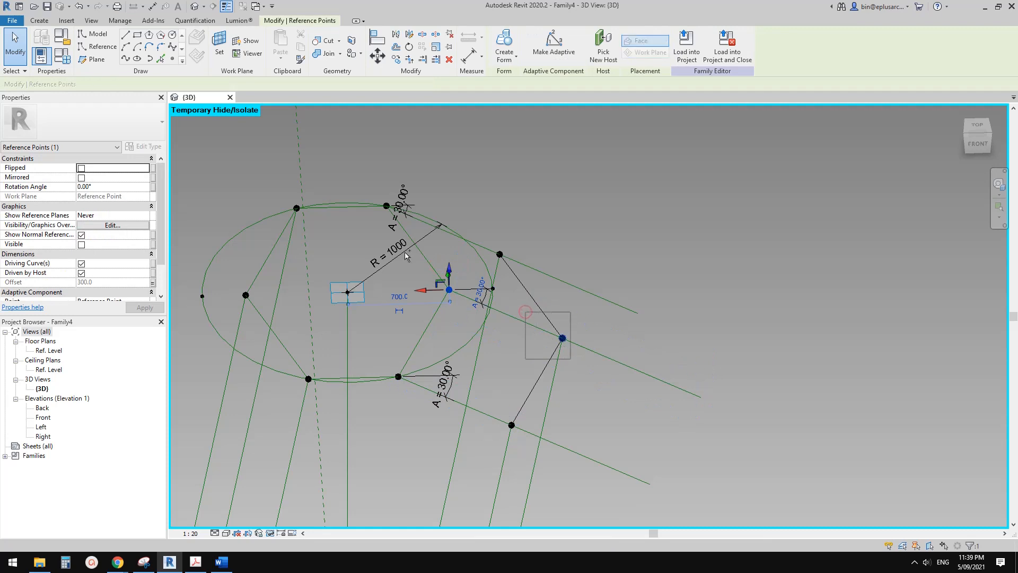
ctrl+click(562, 338)
click(125, 57)
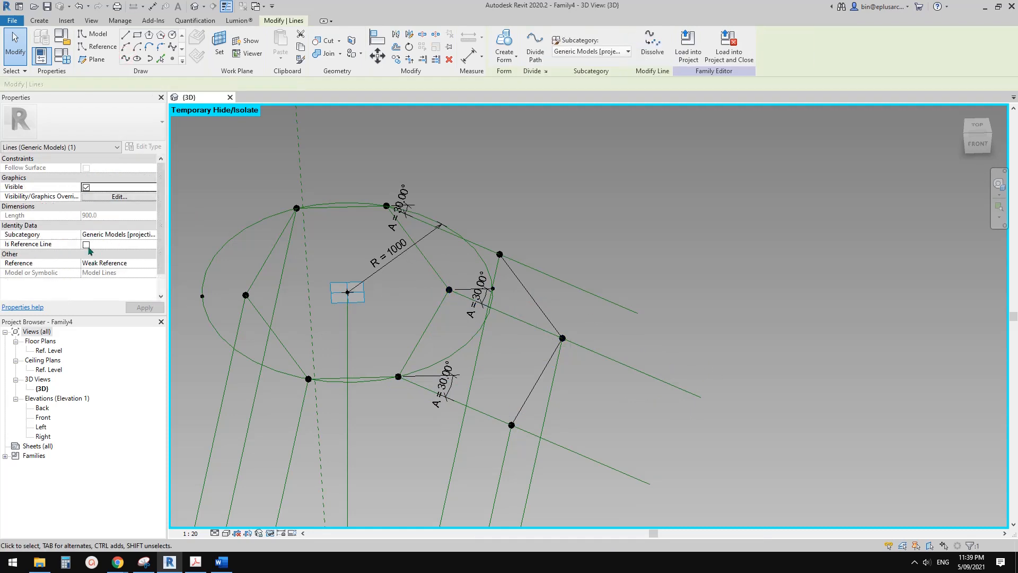
click(85, 245)
key(Escape)
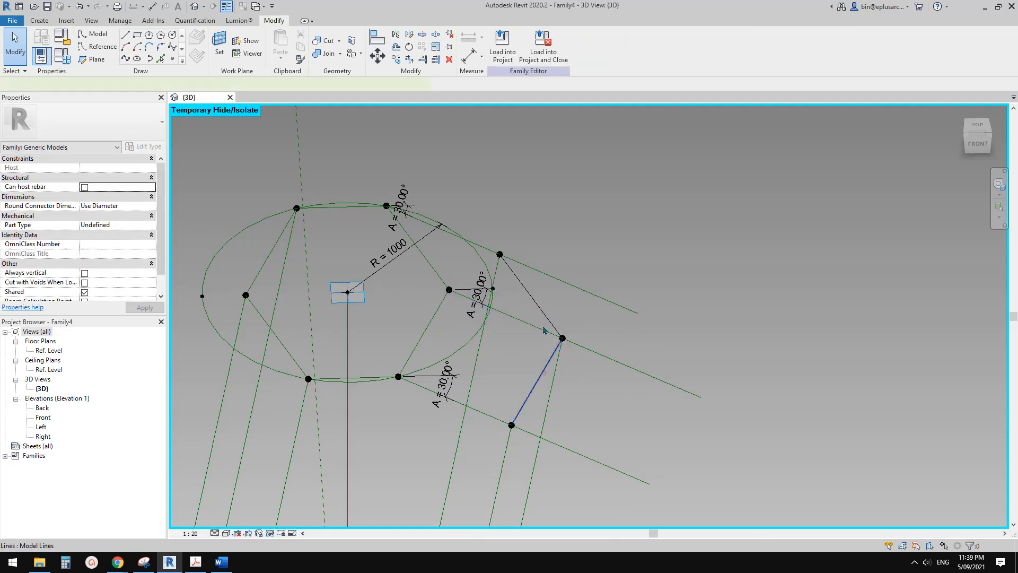
Turn the model lines joining the three upper hosted points into reference lines.
ctrl+click(533, 301)
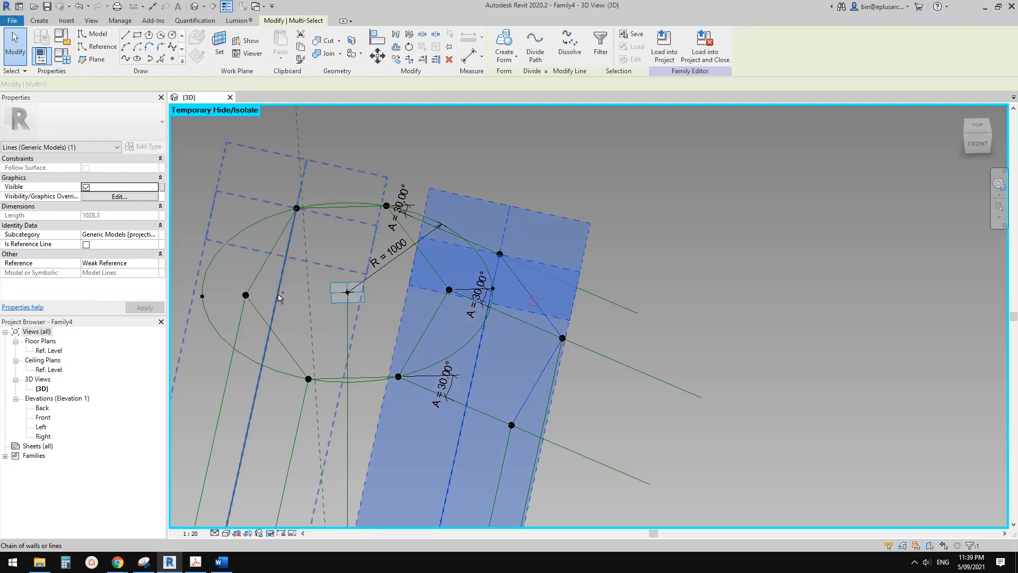
click(86, 225)
key(Escape)
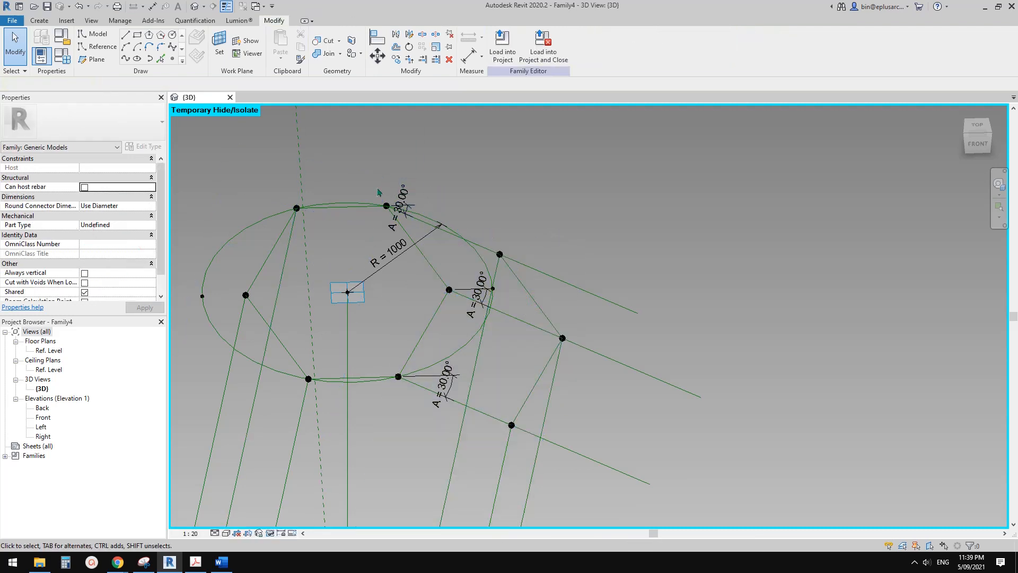
Connect the back upper hosted point to its hexagon corner with Spline Through Points and make that line a reference line.
click(386, 205)
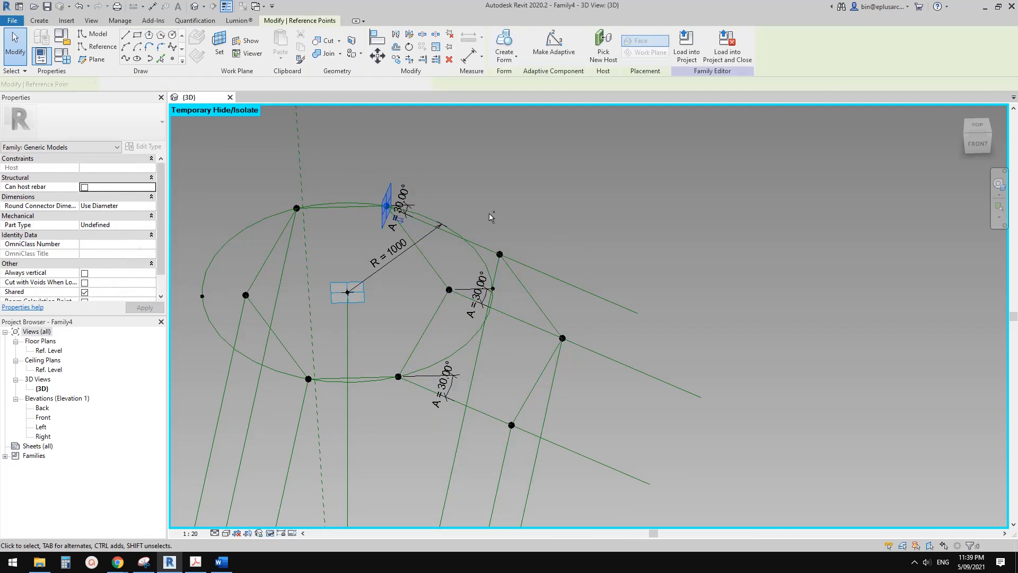
ctrl+click(499, 254)
click(125, 59)
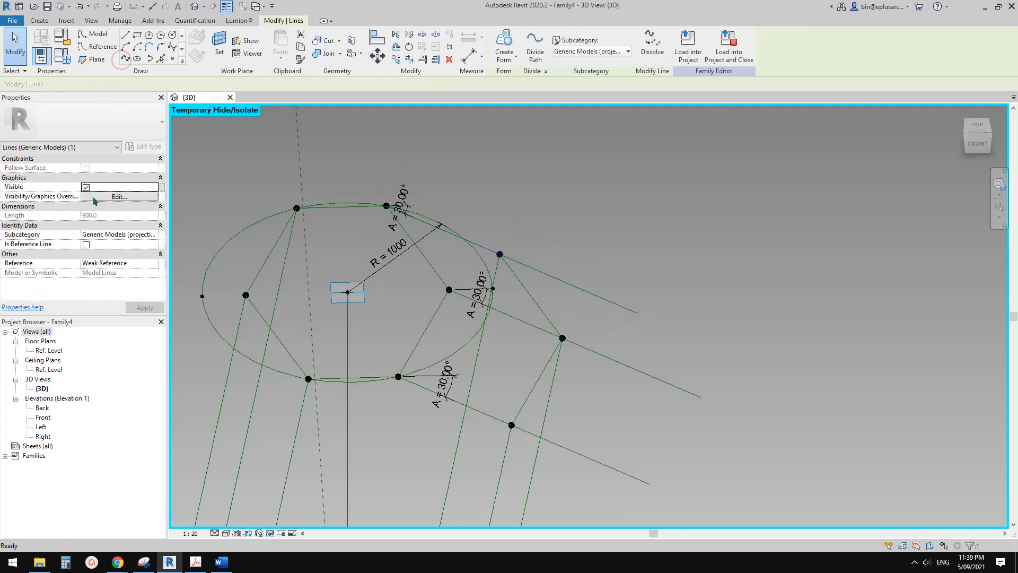
click(86, 245)
key(Escape)
Join the front and middle lower hosted points with Spline Through Points and make that line a reference line.
scroll(496, 395, down, 3)
middle_drag(496, 395, 552, 202)
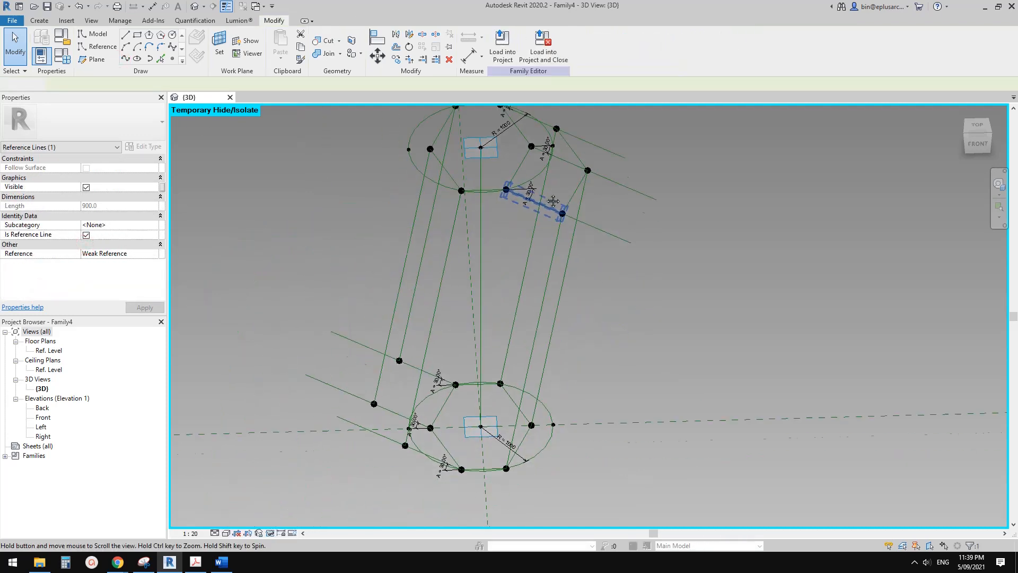
scroll(421, 421, up, 3)
key(Escape)
scroll(476, 386, down, 1)
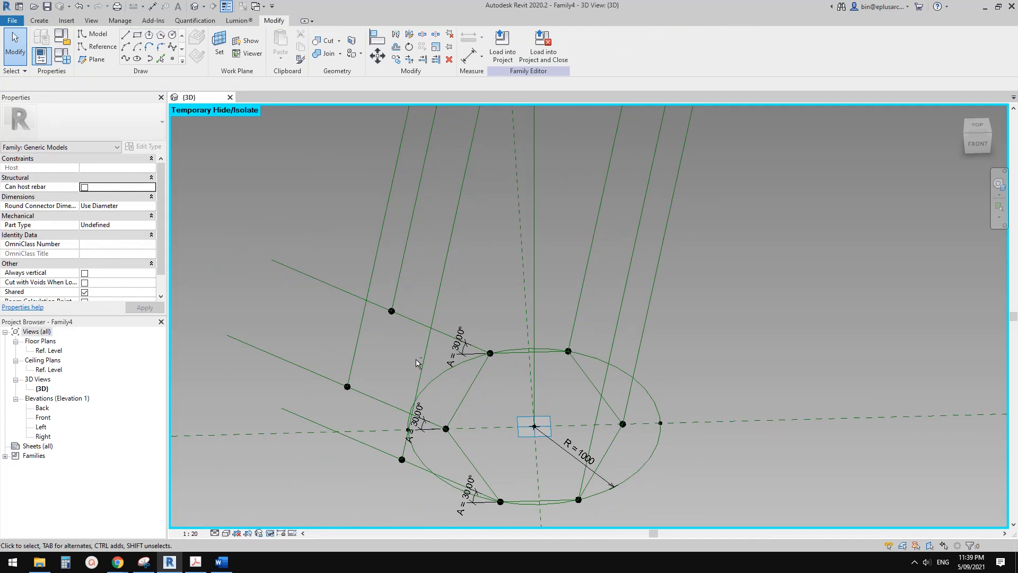
scroll(417, 363, down, 2)
shift+middle_drag(417, 363, 400, 350)
scroll(402, 353, up, 2)
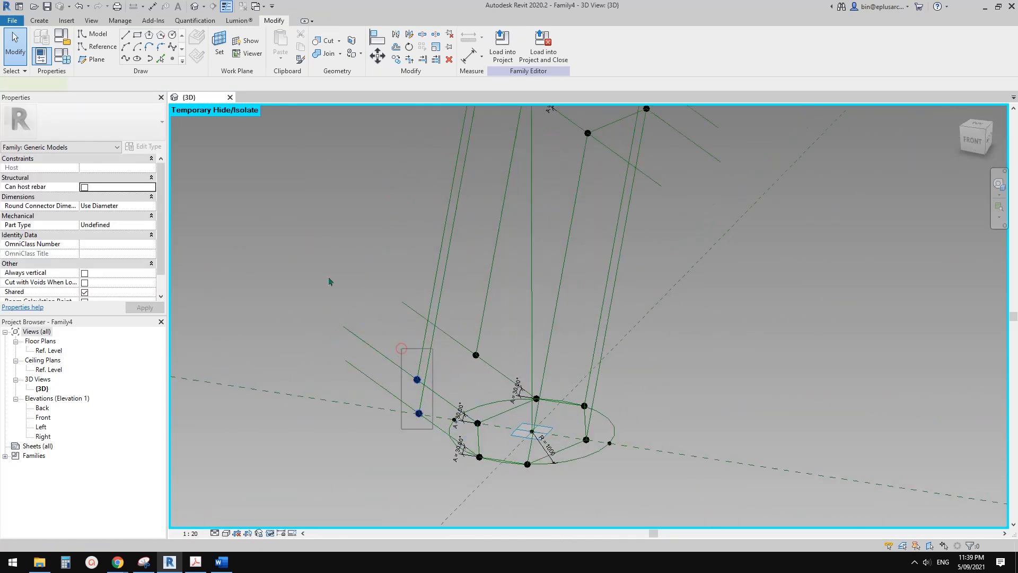
click(126, 58)
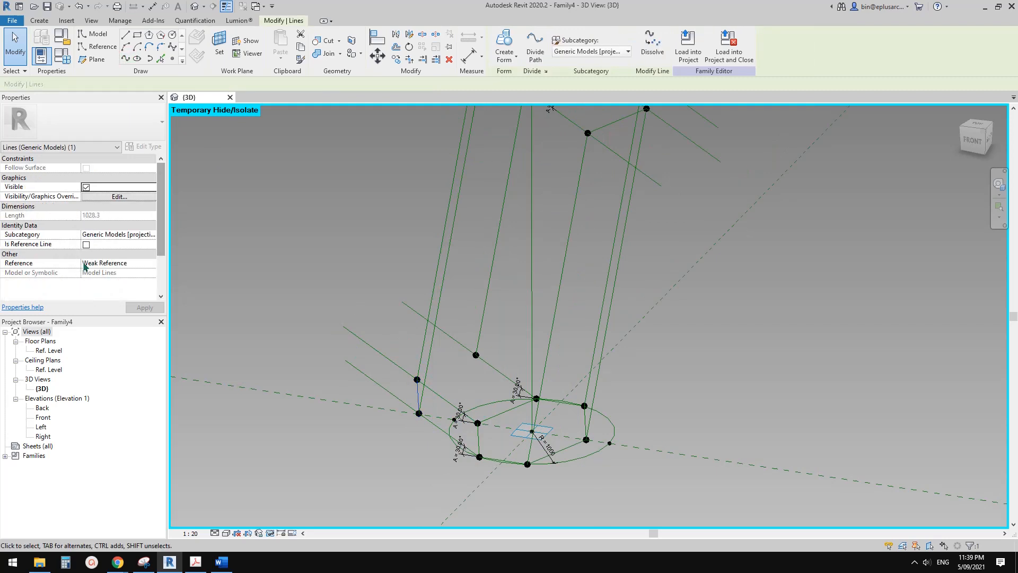
click(86, 244)
Join the middle and back lower hosted points with Spline Through Points and make that line a reference line.
shift+middle_drag(472, 366, 478, 371)
drag(493, 280, 527, 350)
ctrl+drag(393, 331, 433, 388)
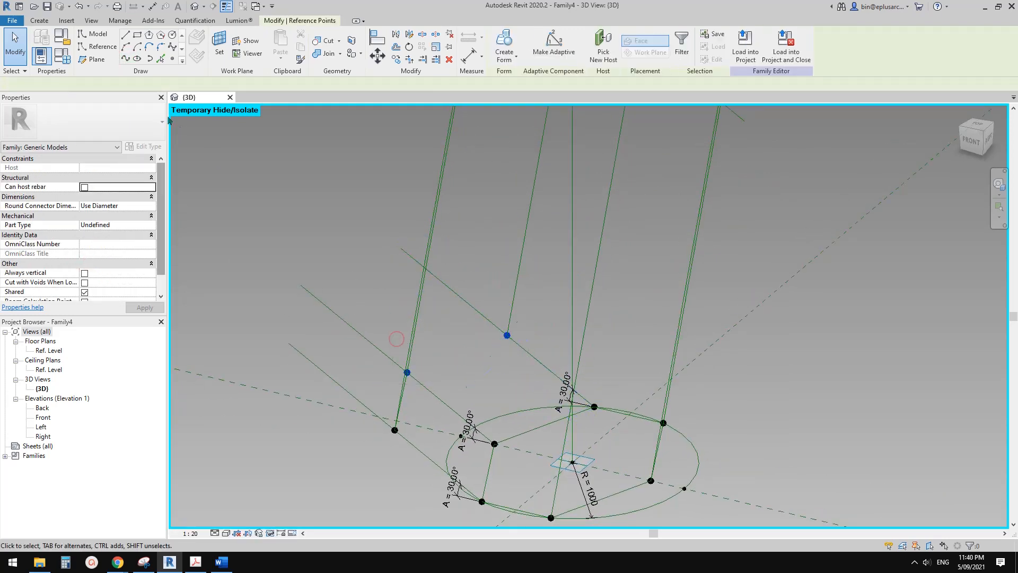
click(127, 57)
click(86, 243)
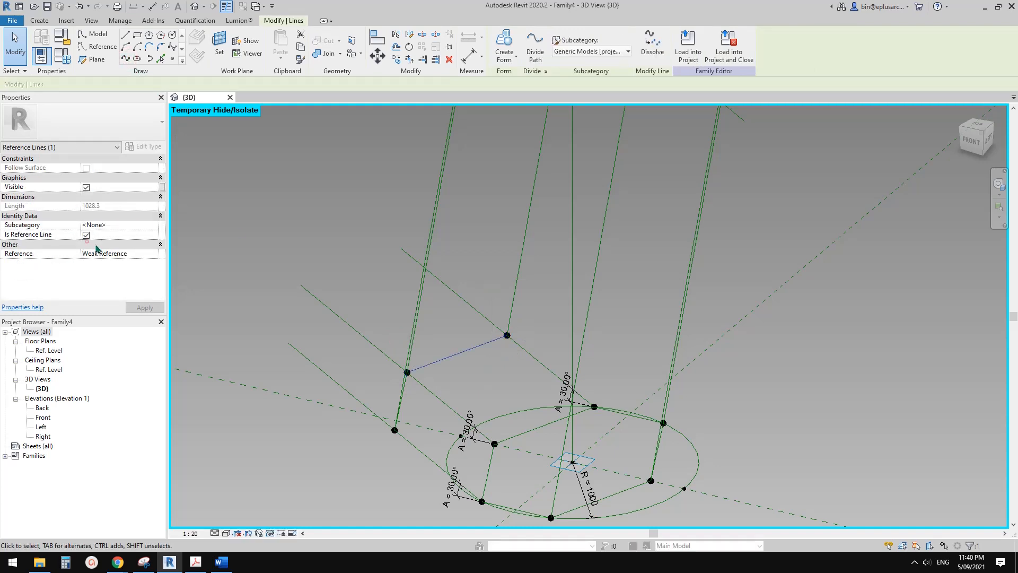
key(Escape)
Review the finished frame from several angles and compare it with the Harpa facade brick images in Chrome, returning to Revit.
scroll(572, 204, down, 3)
shift+middle_drag(583, 262, 686, 245)
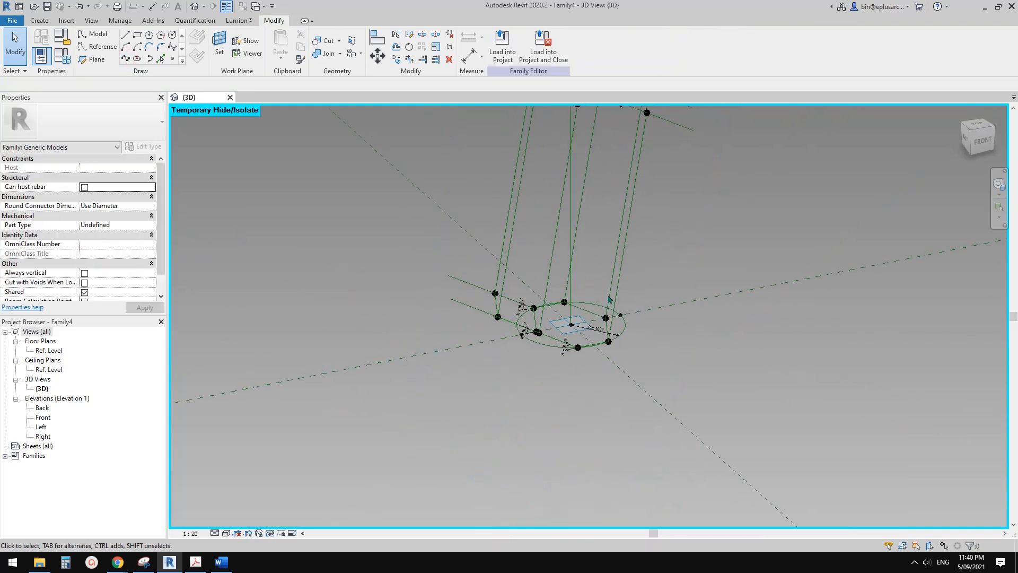
shift+middle_drag(609, 299, 498, 320)
scroll(531, 323, up, 1)
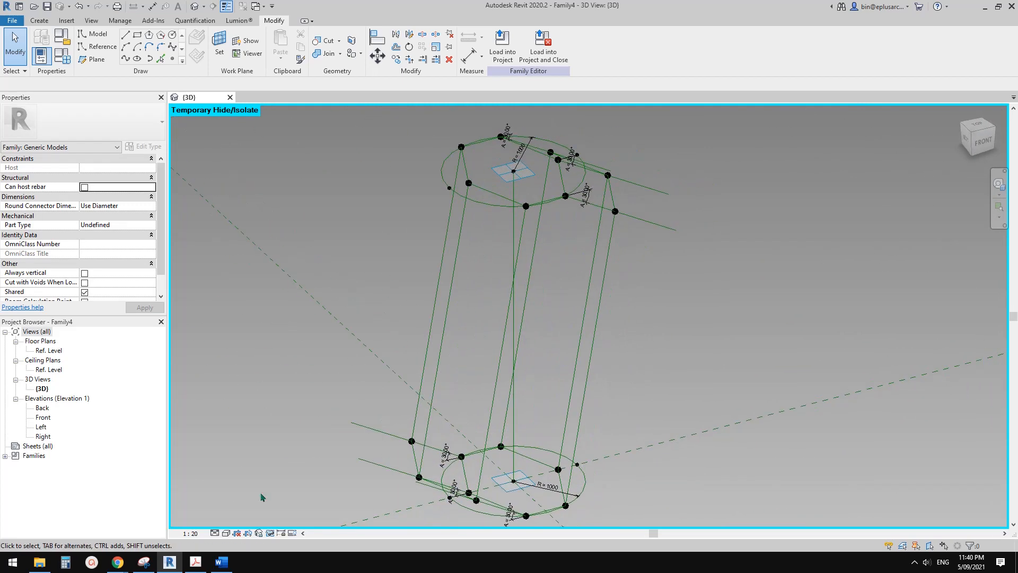
mouse_move(119, 563)
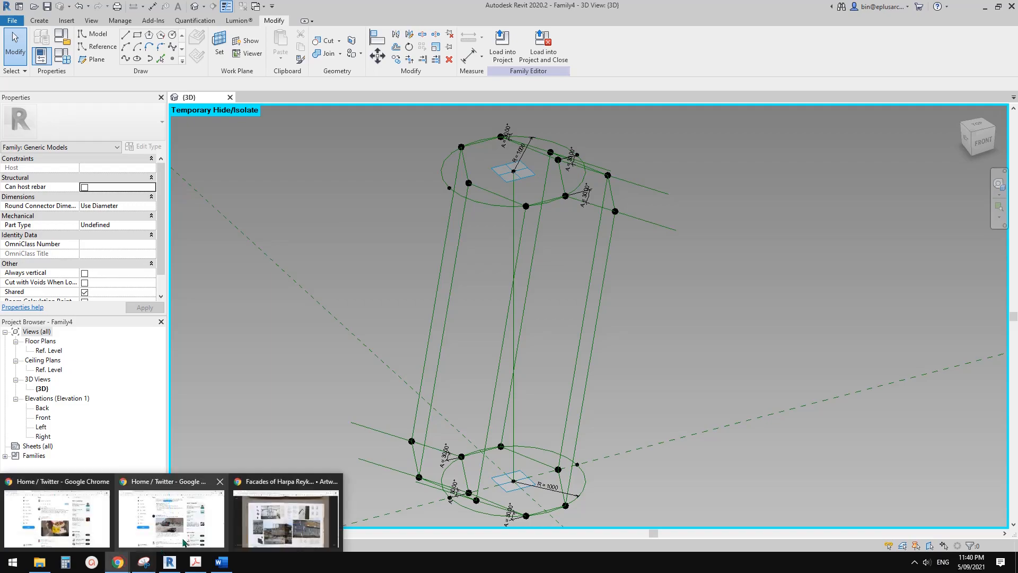
click(287, 517)
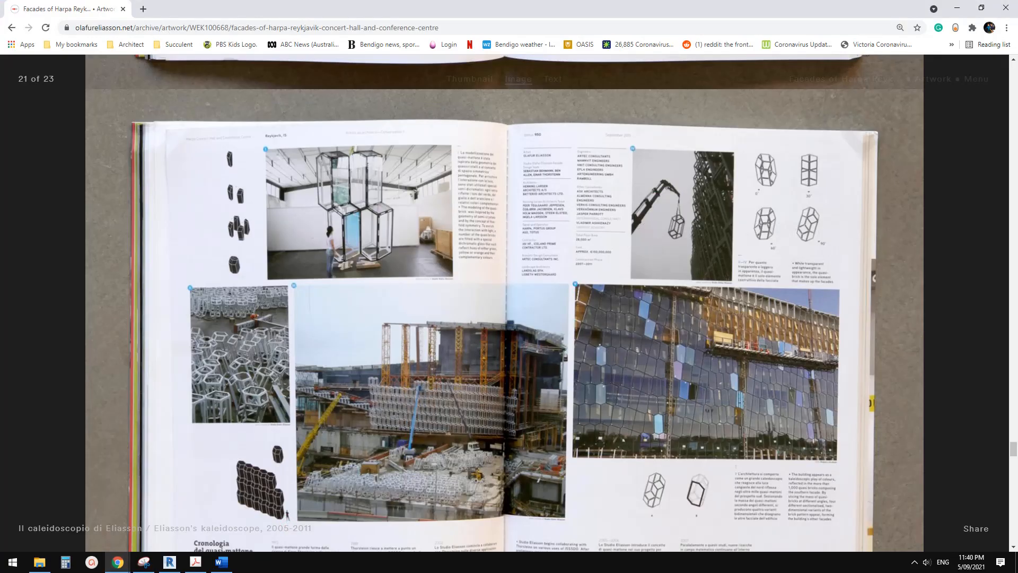
click(170, 563)
shift+middle_drag(530, 400, 469, 393)
middle_drag(487, 464, 499, 422)
shift+middle_drag(499, 422, 545, 416)
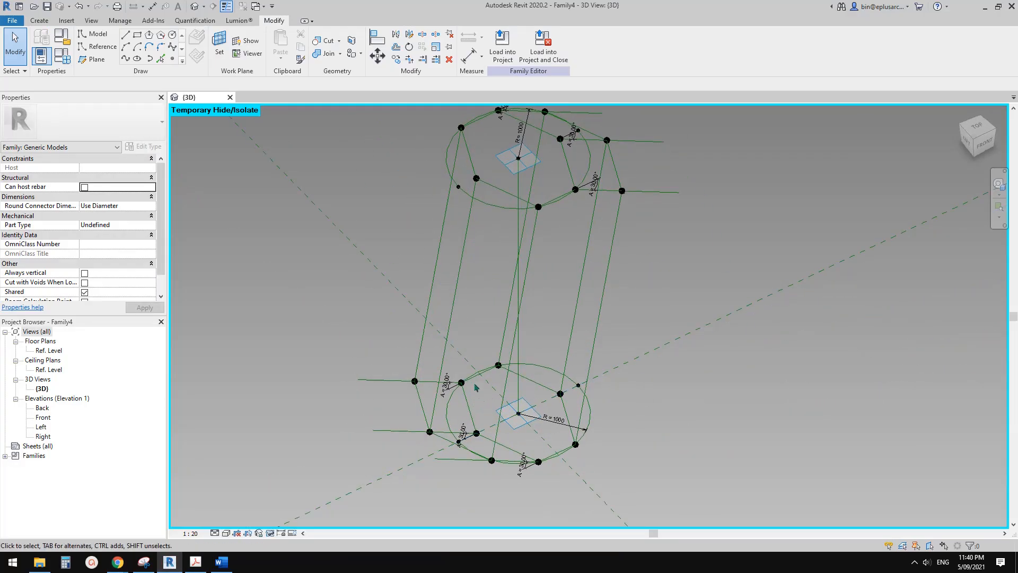
Create a flat surface form from the four reference lines bounding the side face between the back and middle lower hosted points.
shift+middle_drag(476, 370, 563, 352)
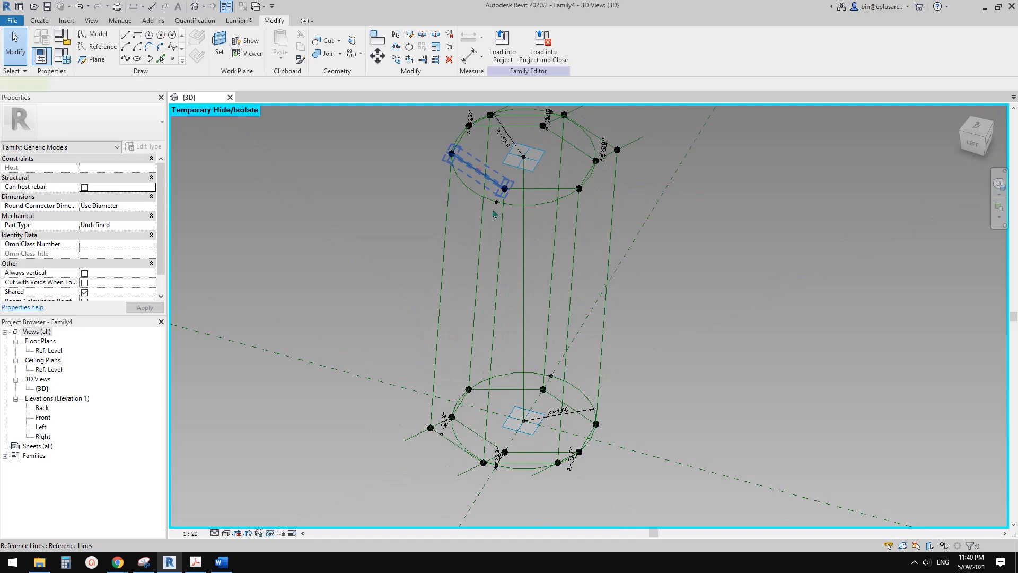
click(501, 238)
ctrl+click(501, 236)
ctrl+click(446, 243)
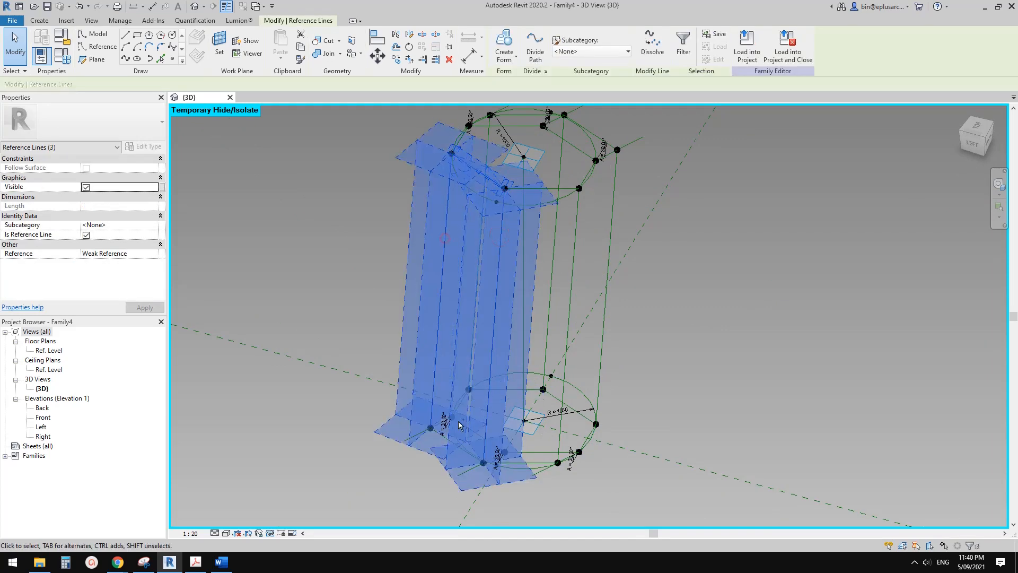
ctrl+click(446, 440)
shift+middle_drag(543, 448, 524, 231)
click(504, 41)
click(497, 512)
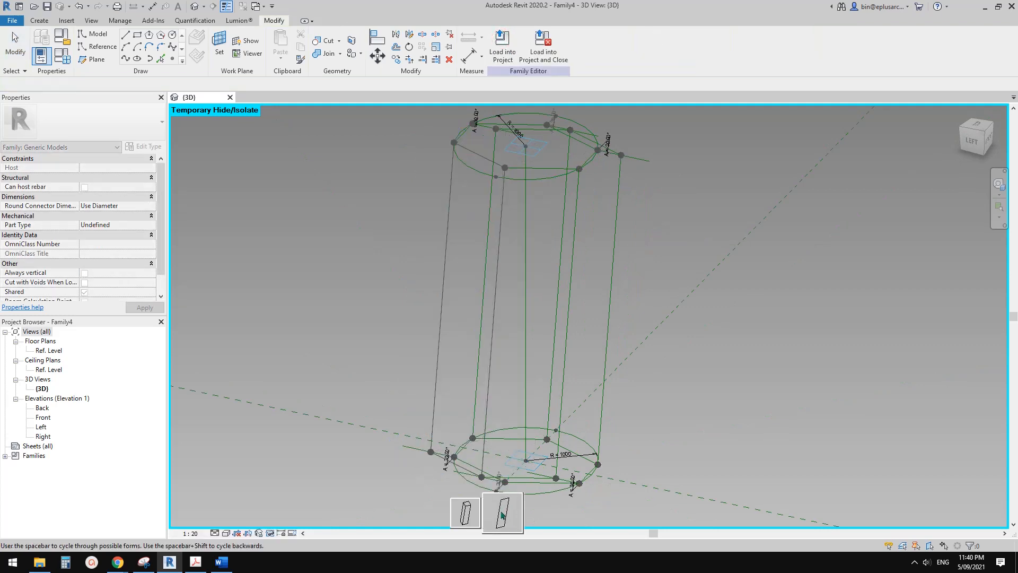
Create a flat surface form from the four reference lines bounding the side face between the middle and front lower hosted points.
shift+middle_drag(500, 510, 513, 214)
click(521, 238)
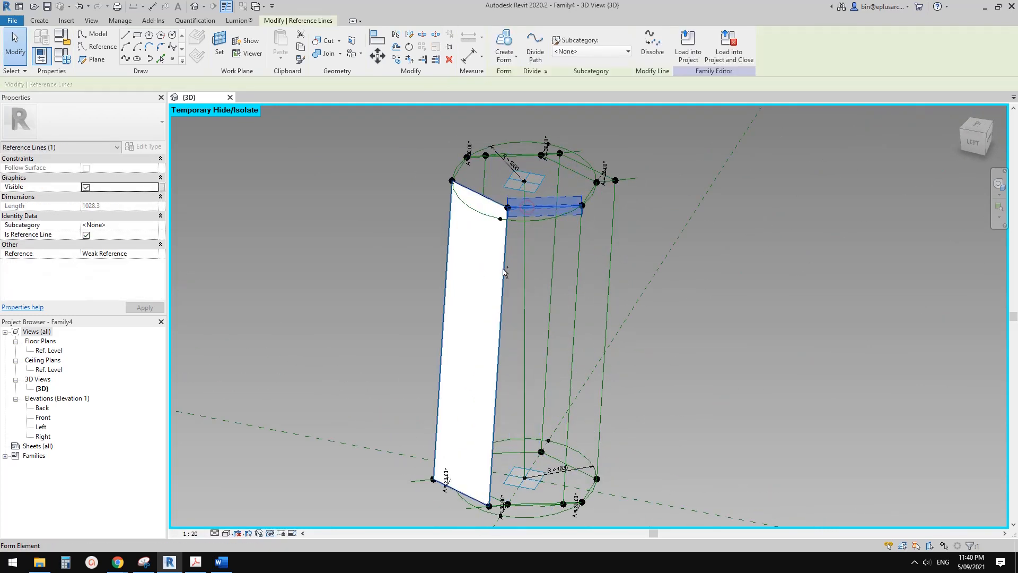
ctrl+click(577, 280)
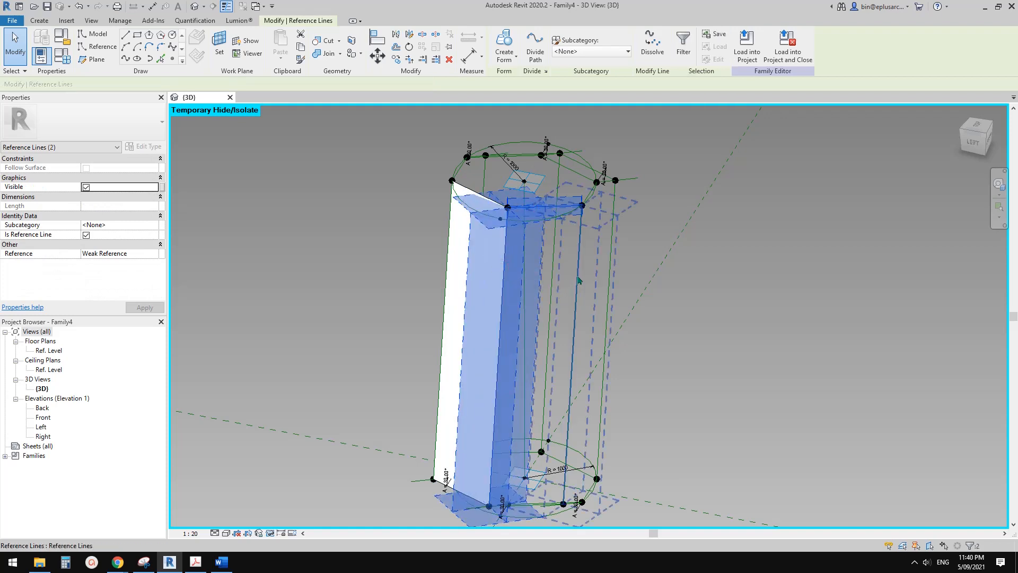
ctrl+click(579, 275)
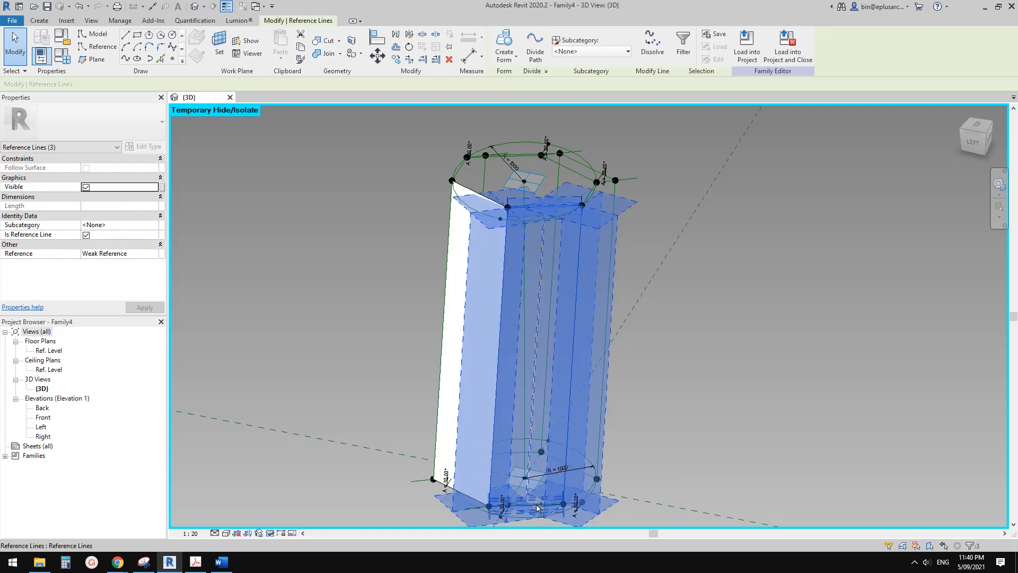
click(502, 37)
click(541, 526)
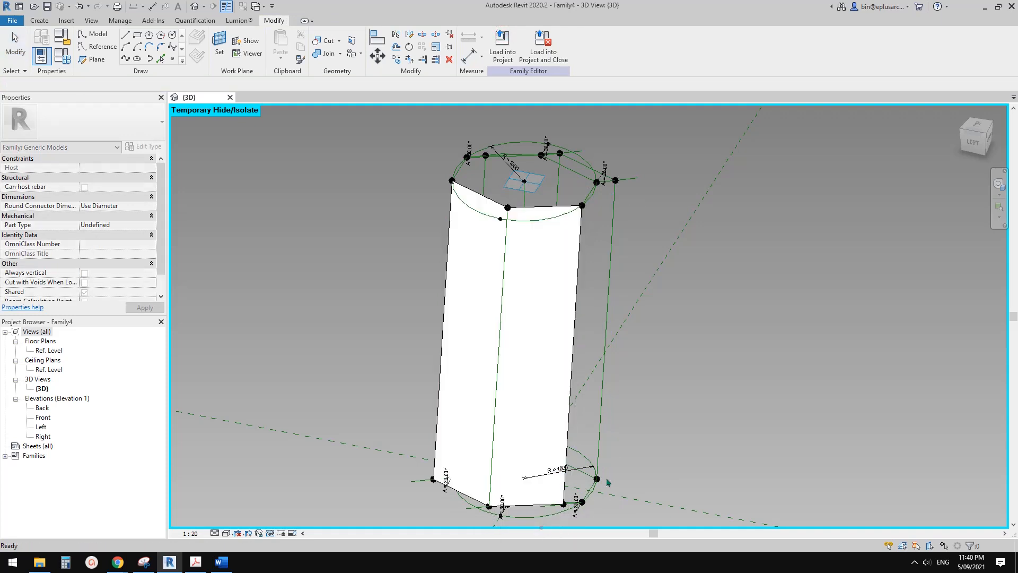
Create a flat surface form from the six reference lines bounding the front side face between the upper and lower front hosted points.
shift+middle_drag(618, 391, 489, 262)
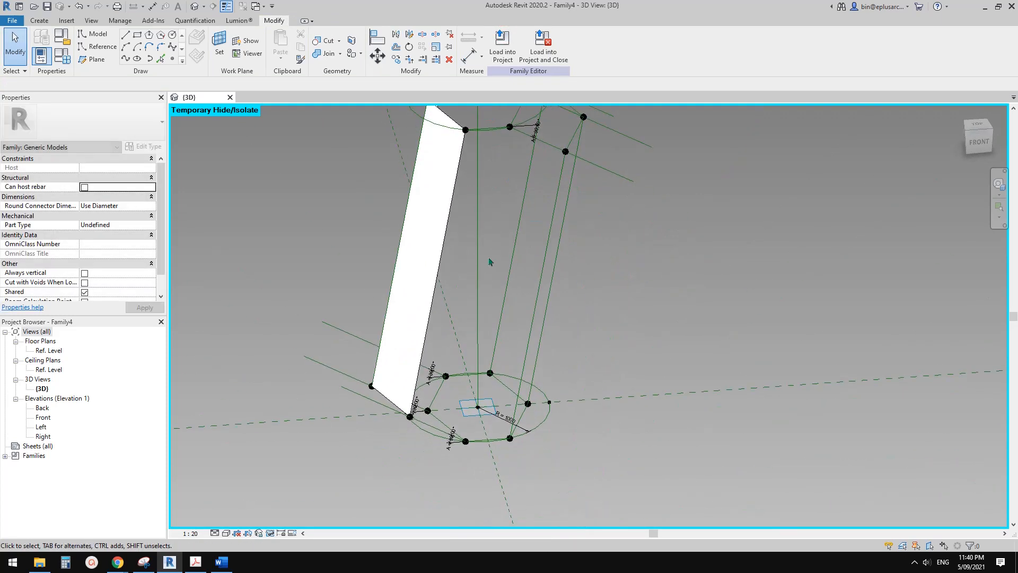
click(550, 153)
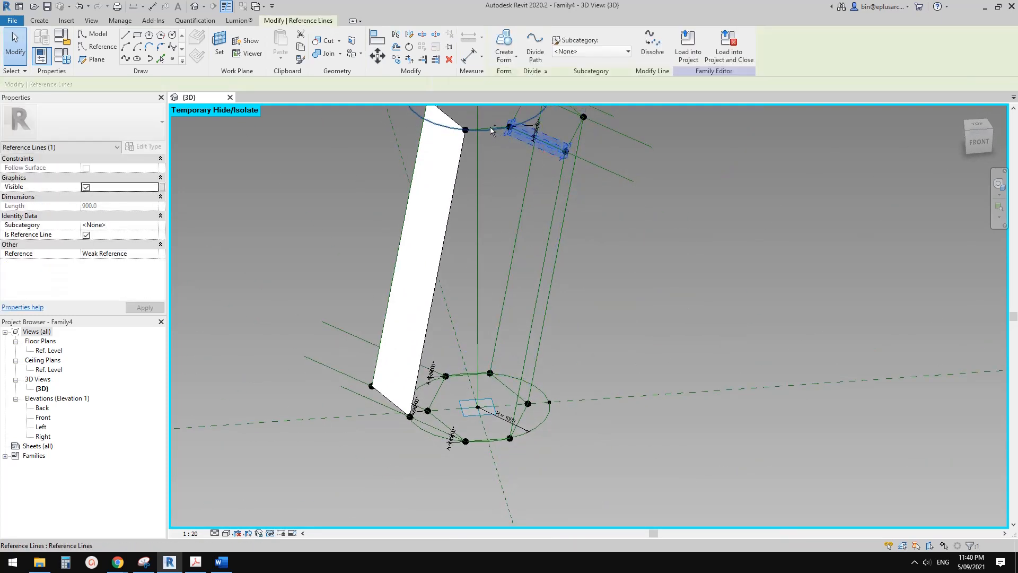
ctrl+click(491, 131)
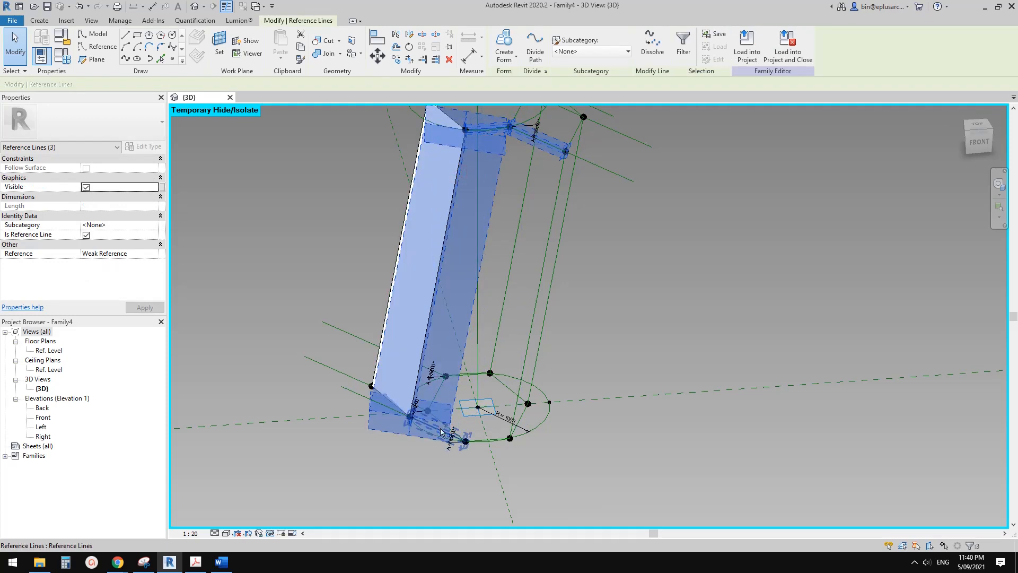
ctrl+click(522, 377)
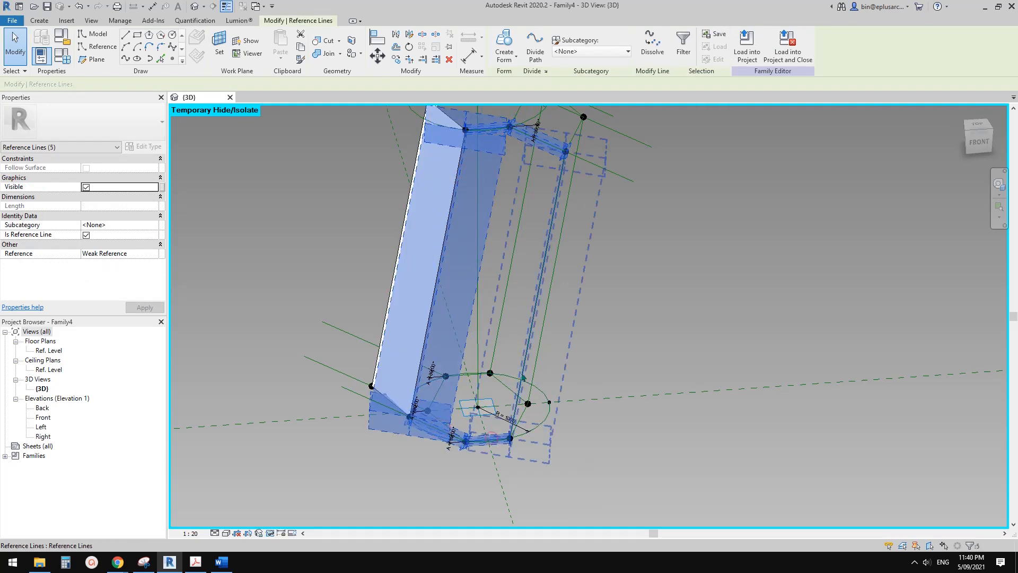
click(504, 45)
click(494, 530)
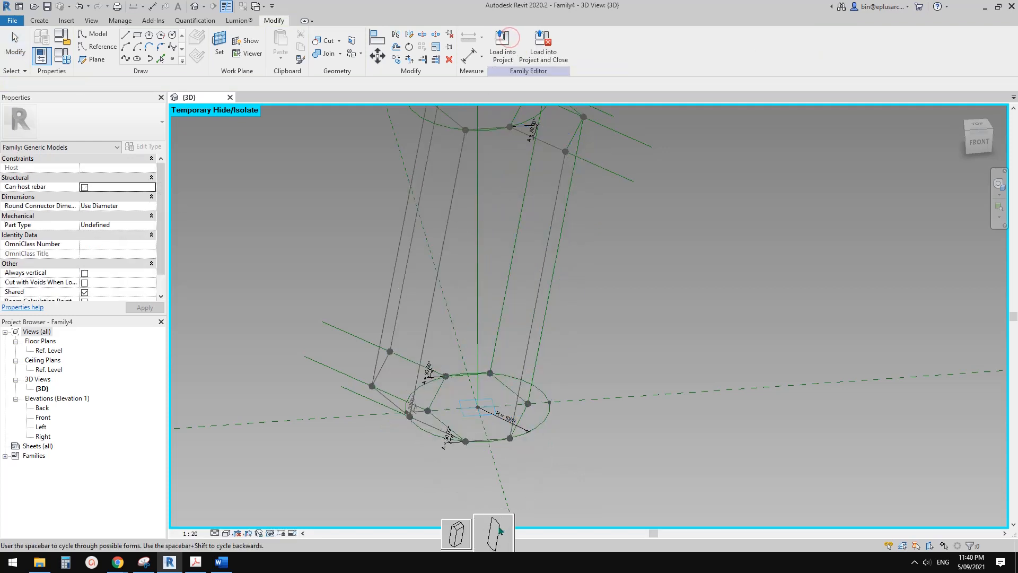
Create a flat surface form from the four reference lines bounding the side face between the front and middle upper hosted points.
scroll(612, 448, down, 1)
shift+middle_drag(613, 448, 530, 435)
click(479, 212)
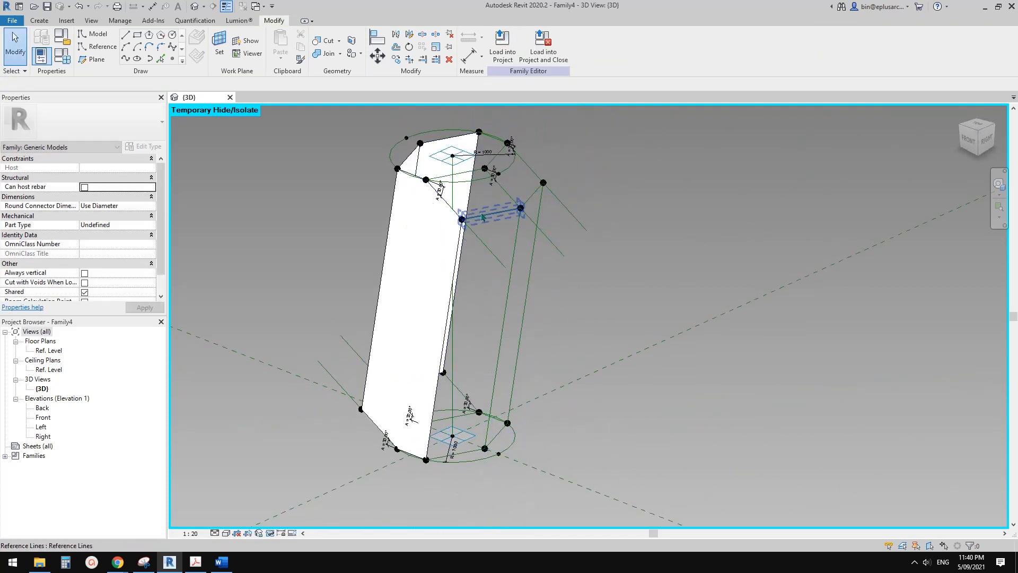
ctrl+click(518, 252)
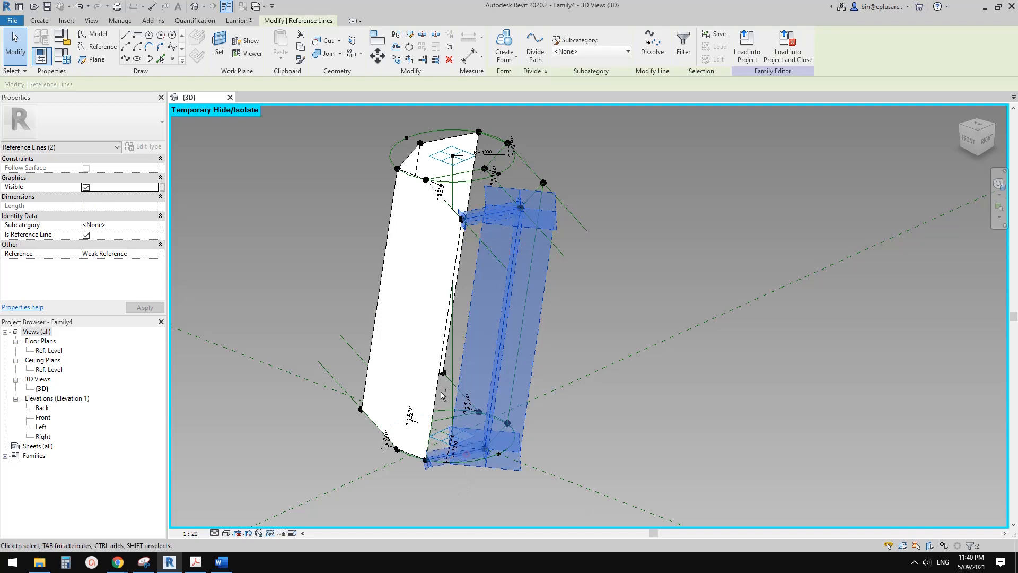
ctrl+click(439, 387)
ctrl+click(439, 387)
scroll(509, 120, down, 1)
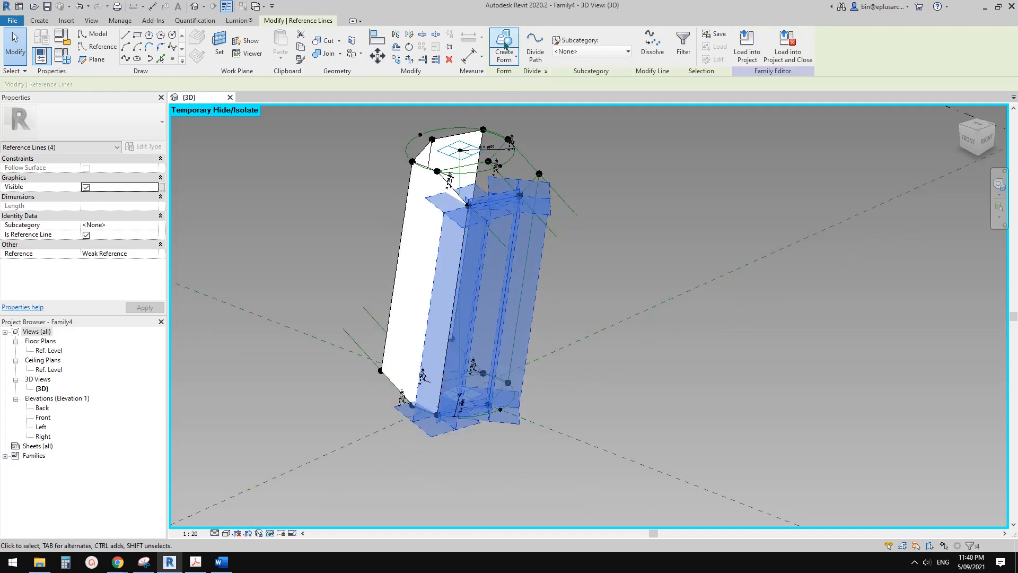
click(503, 41)
click(478, 453)
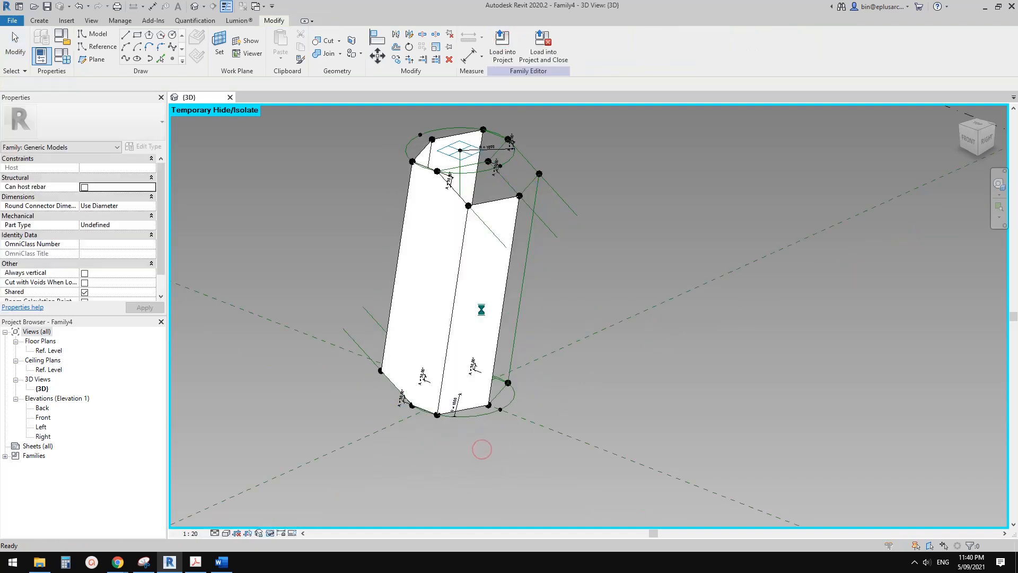
Create a flat surface form from the four reference lines bounding the side face between the middle and back upper hosted points.
click(577, 321)
shift+middle_drag(585, 305, 451, 265)
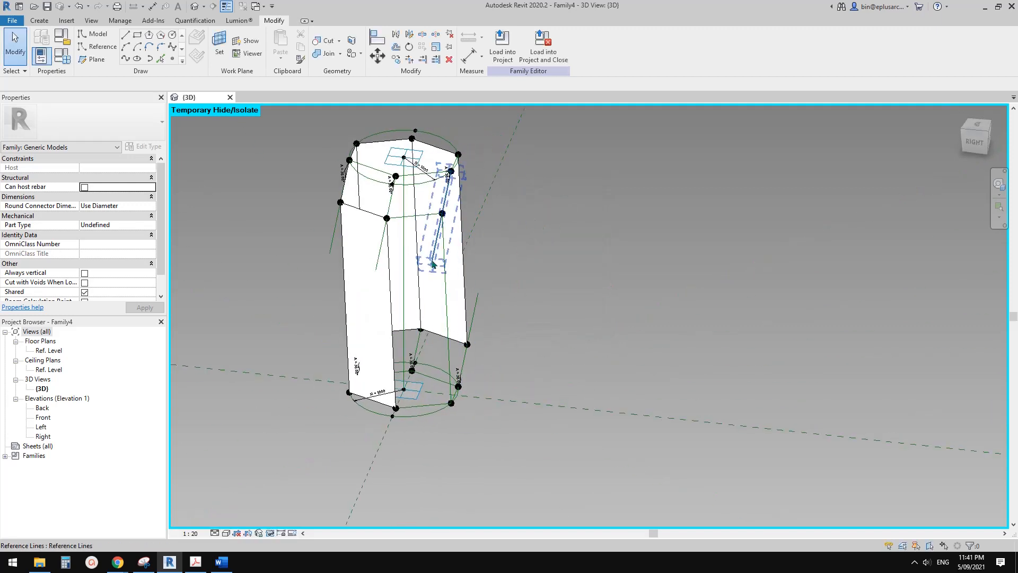
scroll(414, 221, up, 1)
click(428, 215)
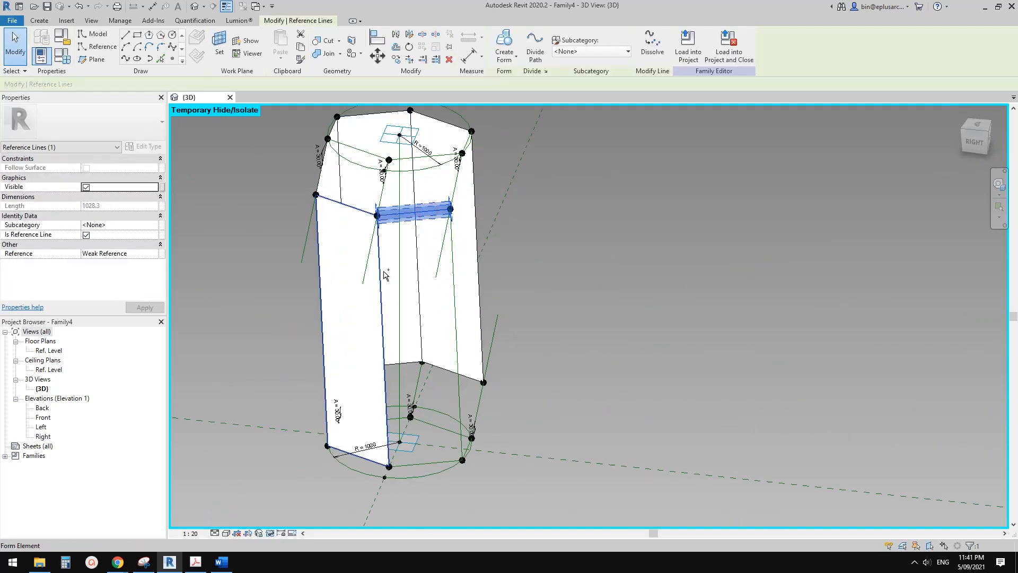
ctrl+click(381, 272)
ctrl+click(453, 290)
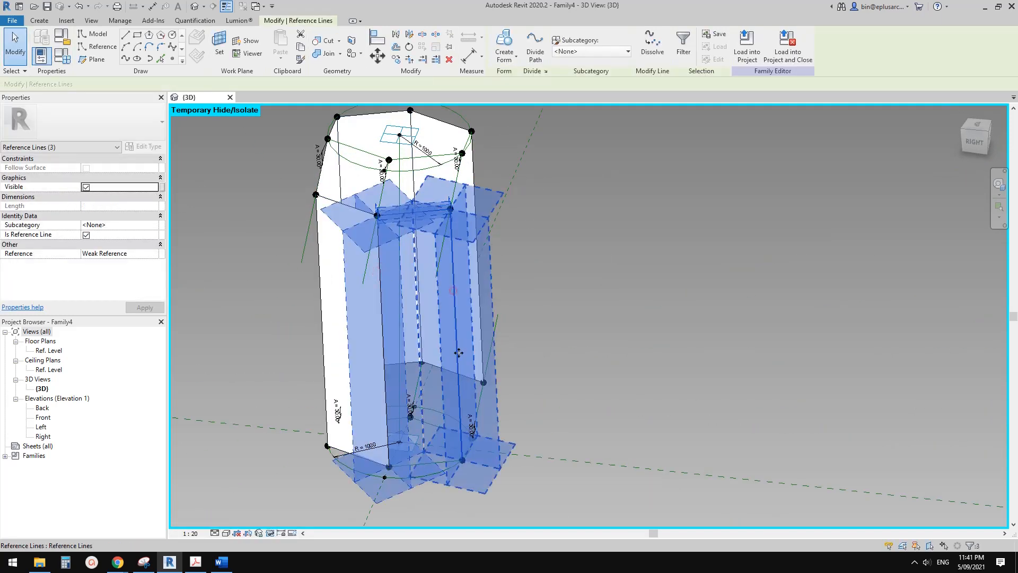
click(505, 45)
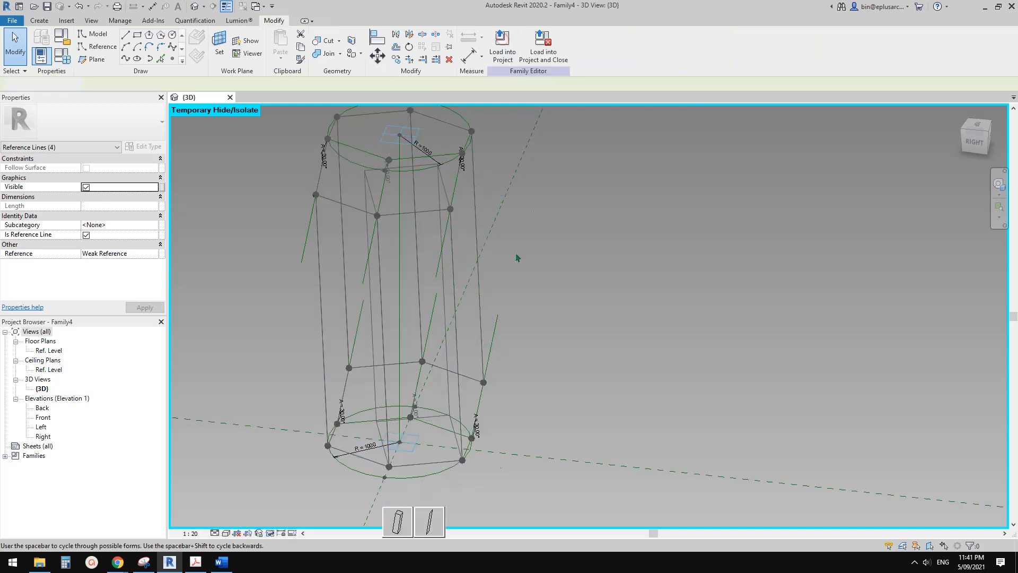
click(432, 518)
Create a flat surface form from the six reference lines bounding the back side face between the upper and lower back hosted points.
shift+middle_drag(496, 366, 440, 371)
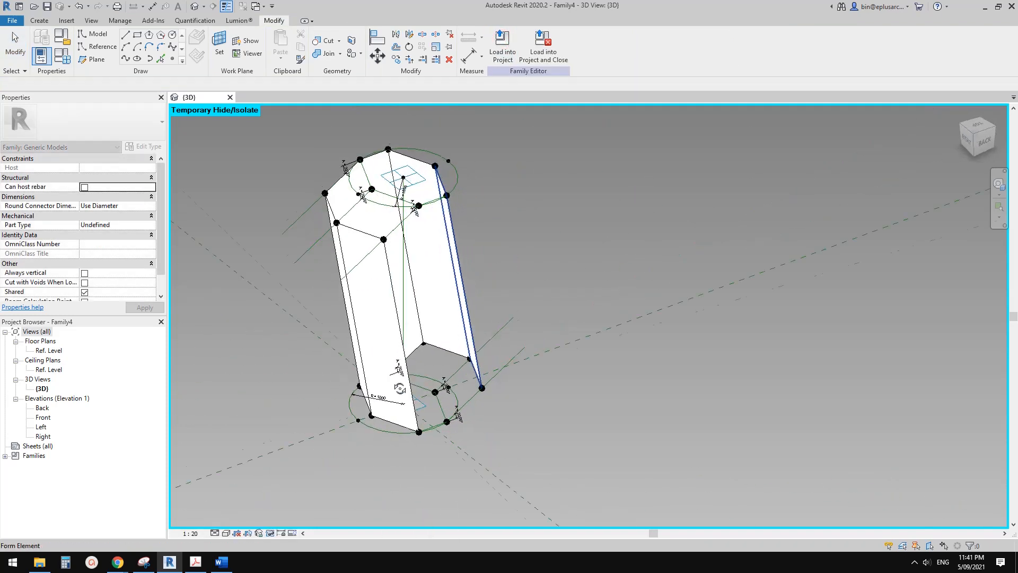
scroll(436, 371, up, 2)
click(483, 405)
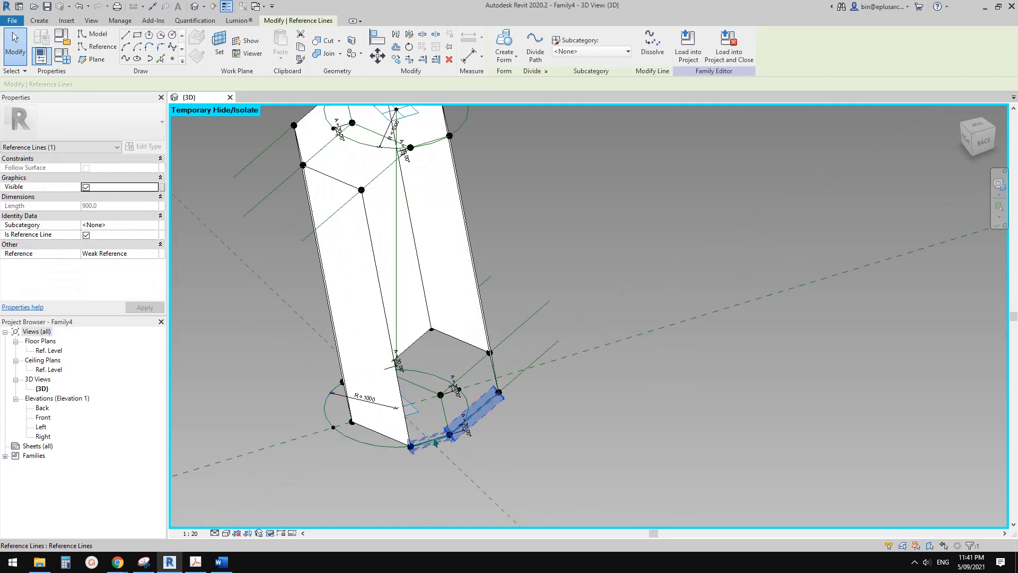
ctrl+click(405, 400)
key(Tab)
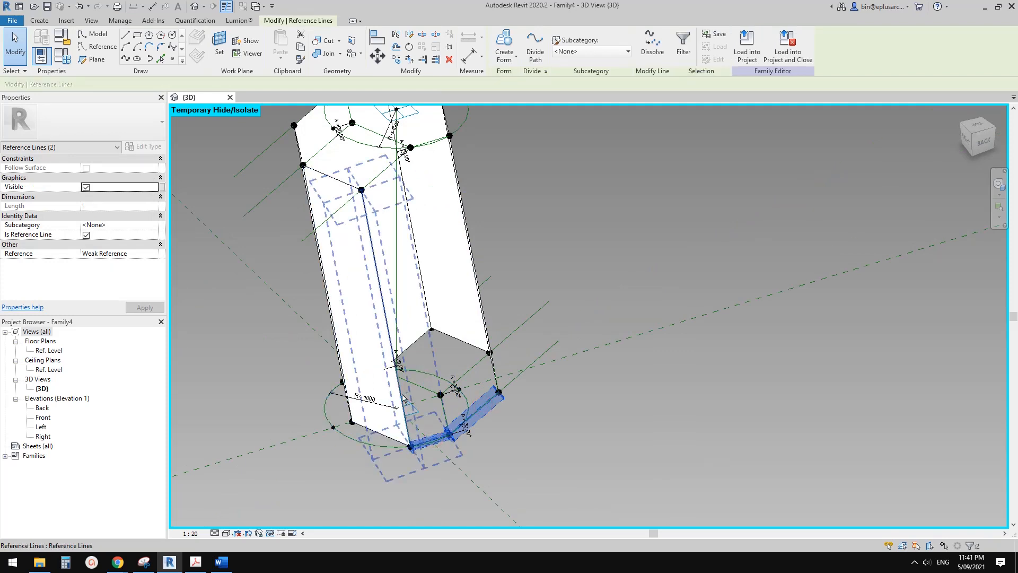
ctrl+click(402, 396)
middle_drag(404, 265, 402, 313)
key(Tab)
ctrl+click(385, 218)
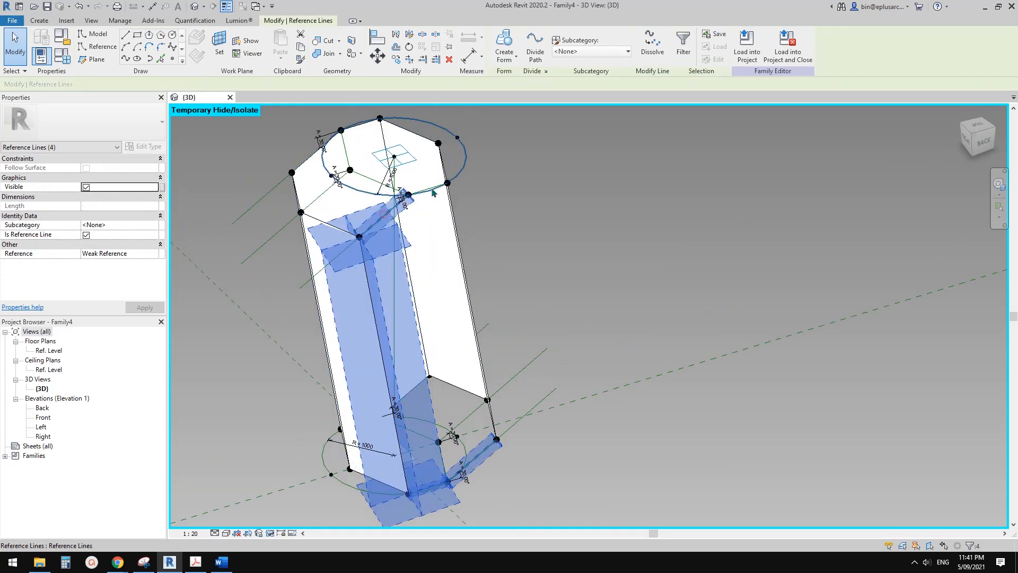
ctrl+click(431, 192)
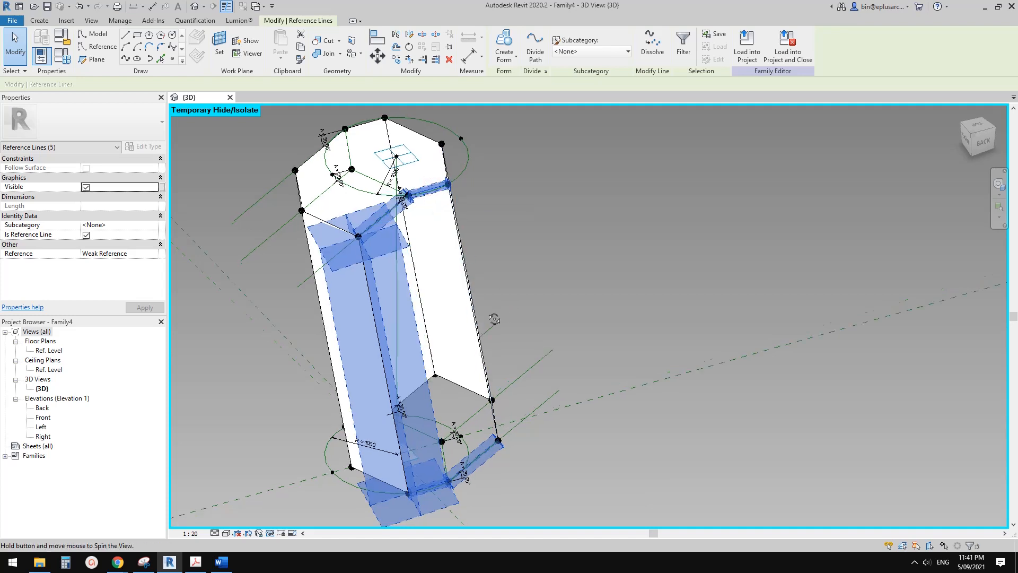
shift+middle_drag(469, 300, 473, 283)
ctrl+click(472, 281)
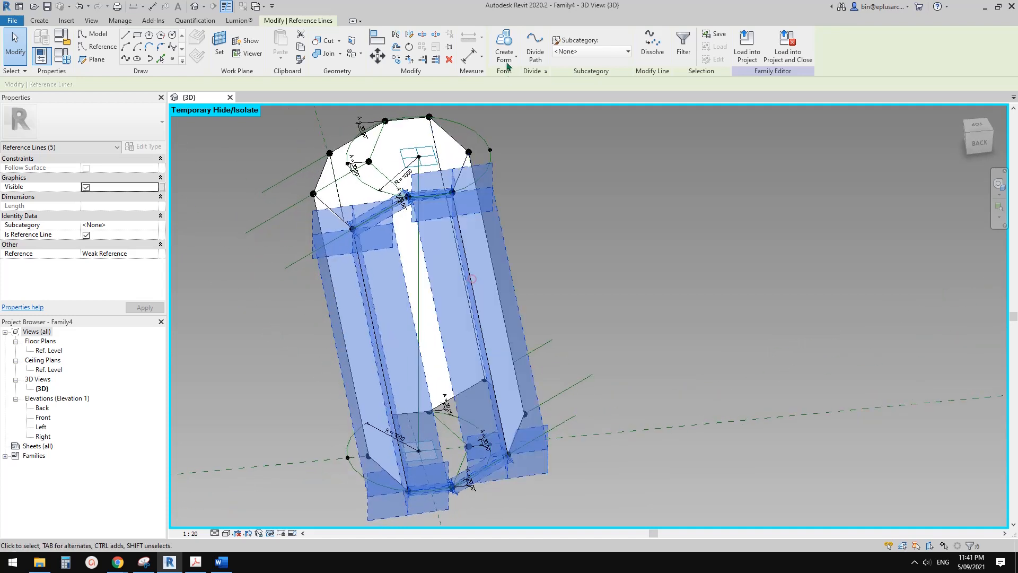
click(506, 48)
click(409, 513)
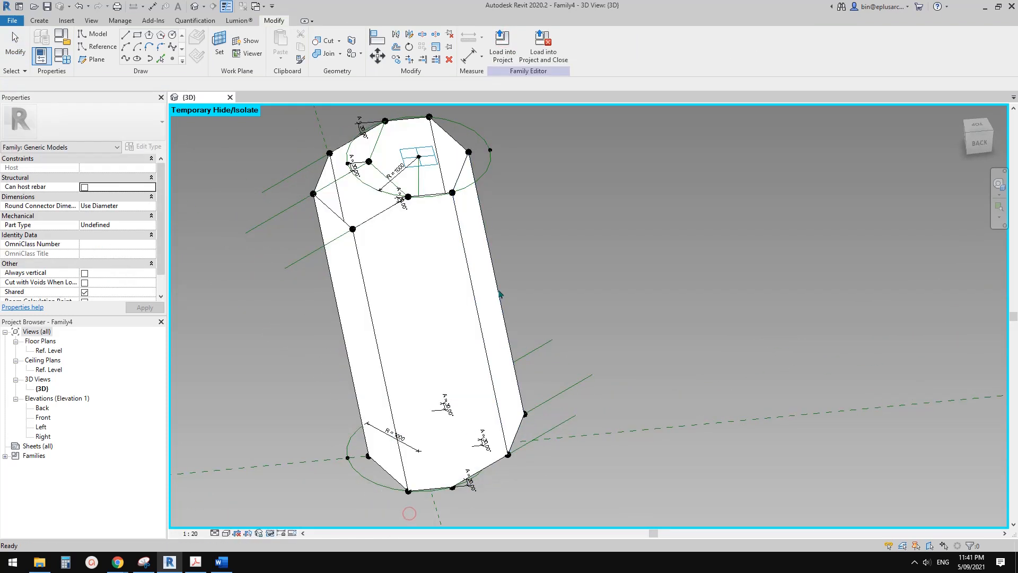
Create a flat surface form from the four reference lines bounding the upper sloped face between the back and middle upper hosted points.
scroll(499, 293, down, 1)
shift+middle_drag(425, 293, 450, 300)
scroll(385, 226, up, 4)
middle_drag(377, 220, 442, 256)
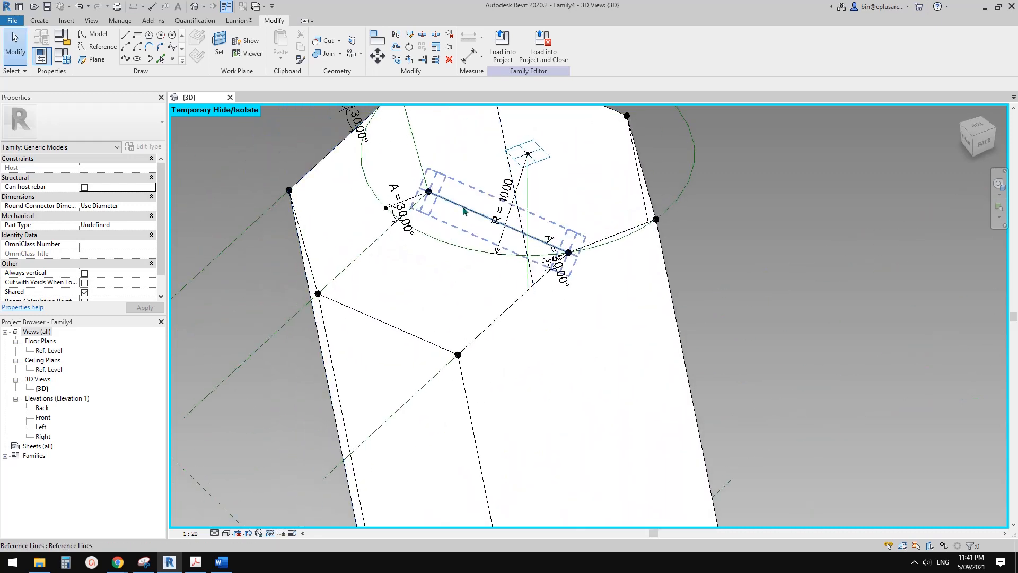
click(442, 224)
ctrl+click(372, 245)
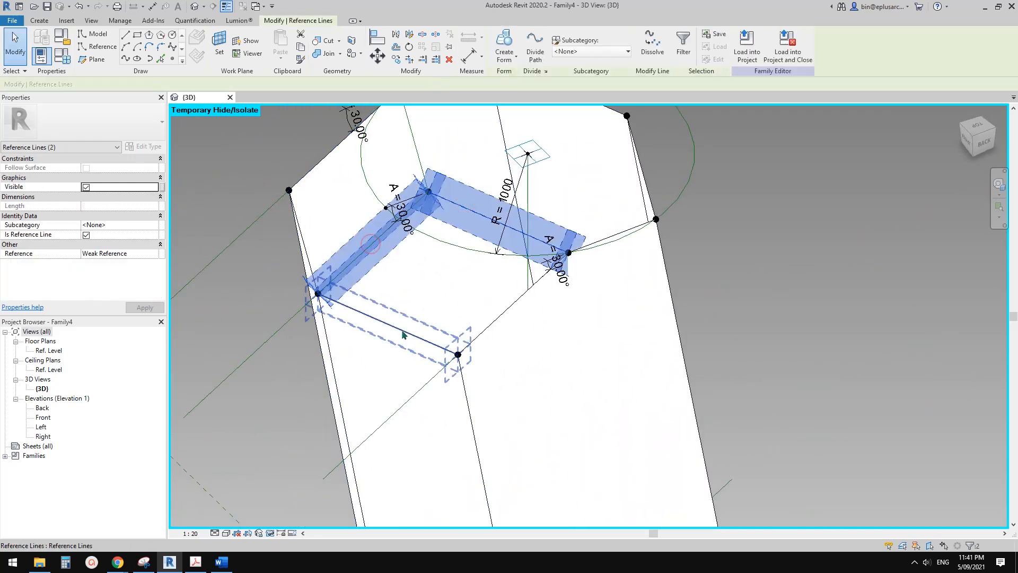
ctrl+click(400, 330)
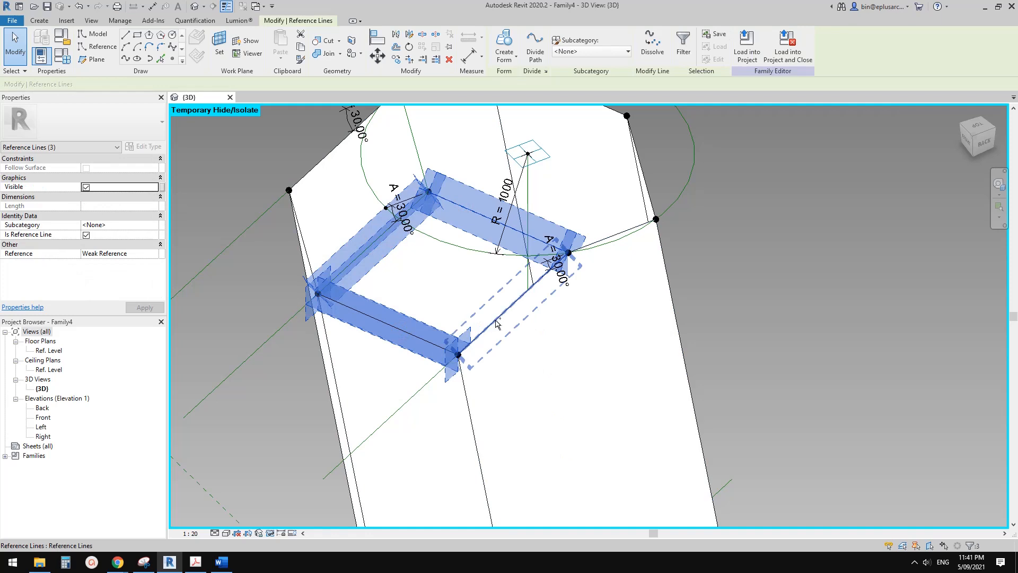
ctrl+click(492, 323)
click(504, 47)
click(371, 417)
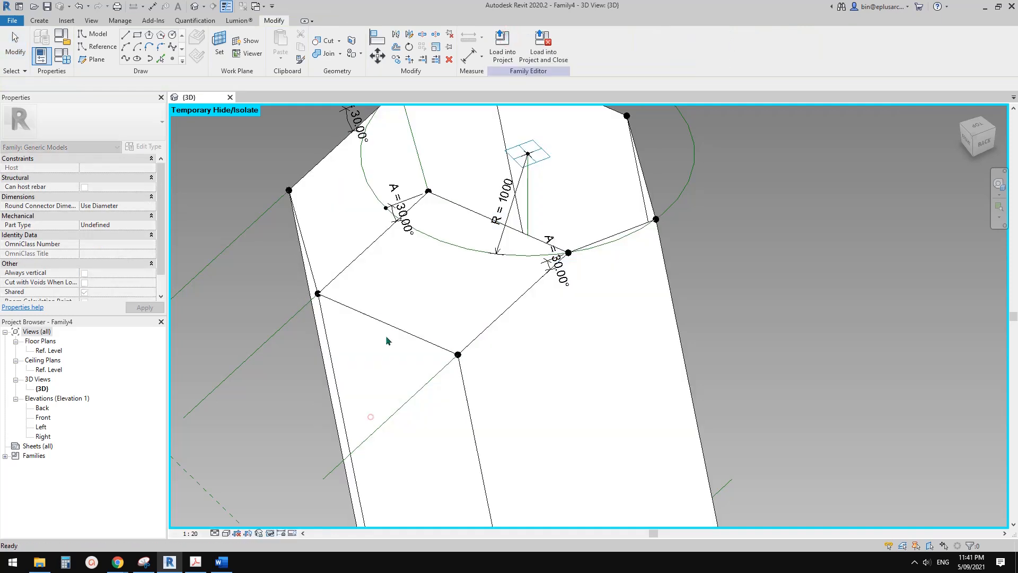
Create a flat surface form from the four reference lines bounding the upper sloped face between the middle and front upper hosted points.
click(326, 162)
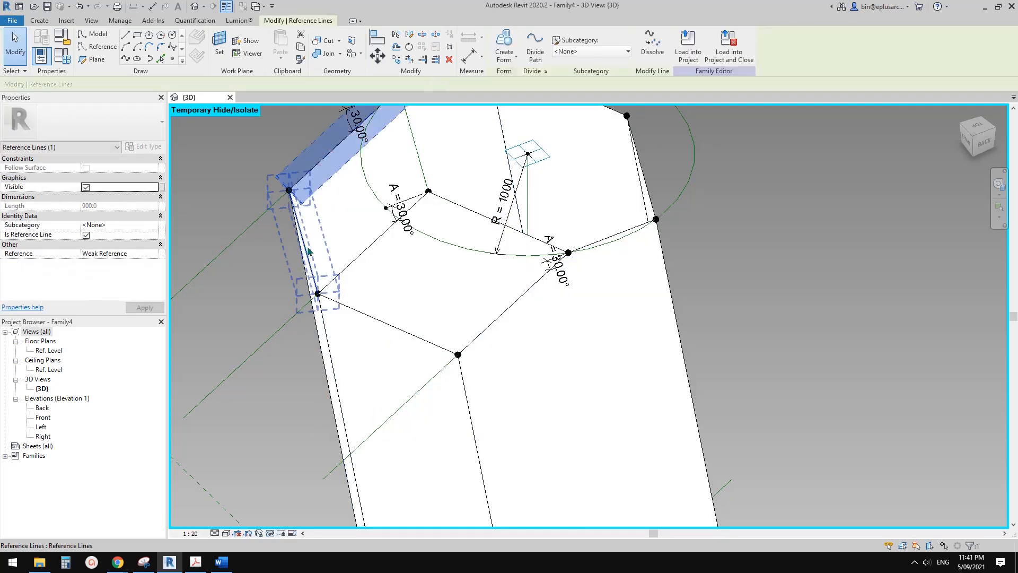
ctrl+click(306, 245)
ctrl+click(374, 242)
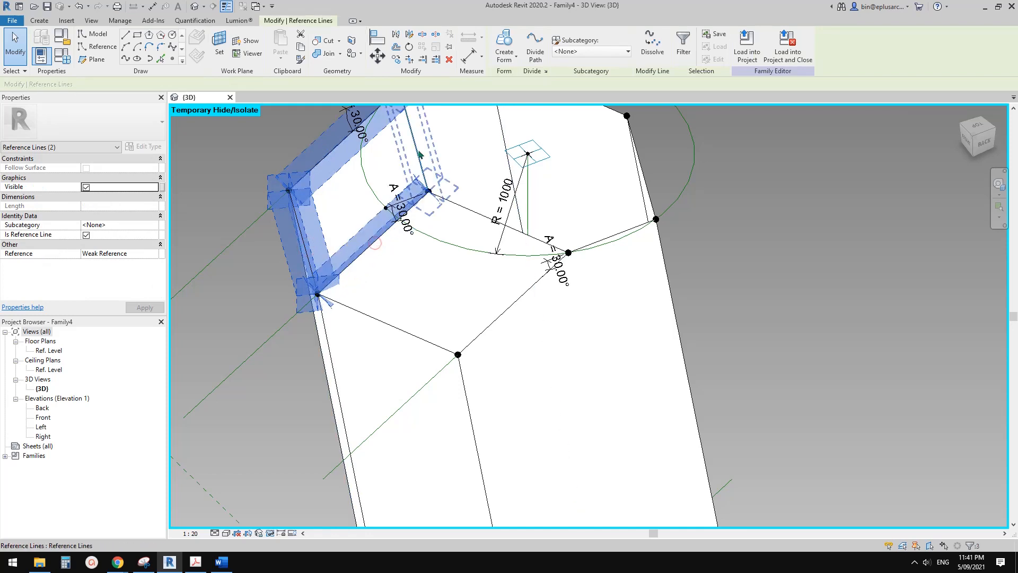
ctrl+click(418, 150)
click(505, 40)
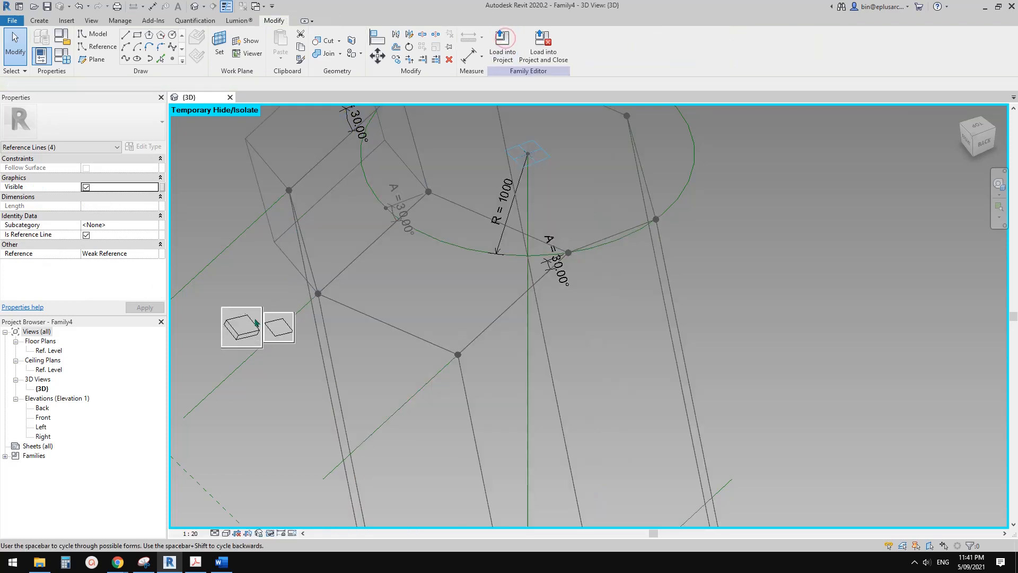
click(268, 328)
Create a flat surface form from the six reference lines of the top hexagon to cap the brick.
scroll(291, 328, down, 1)
shift+middle_drag(366, 337, 437, 193)
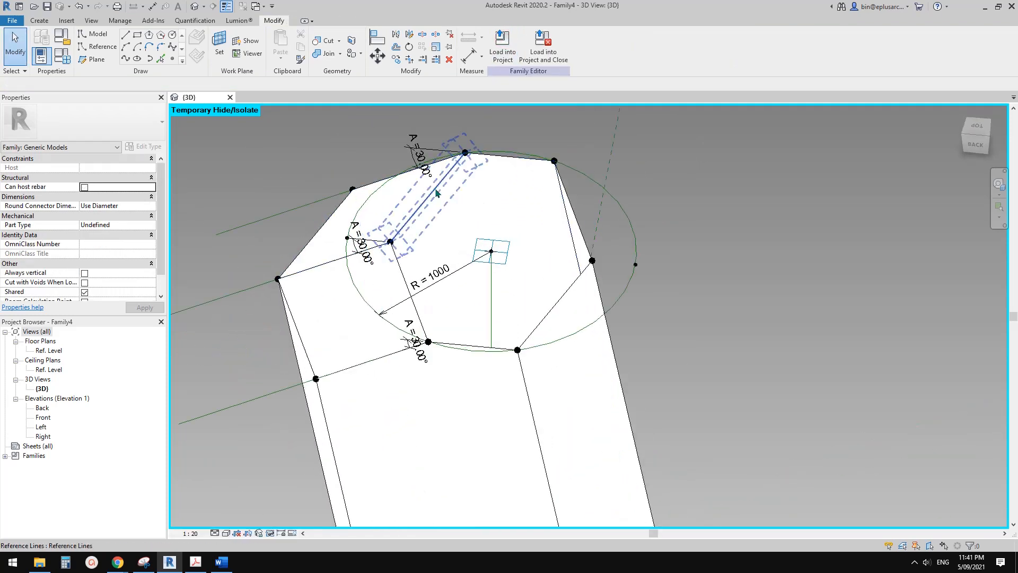
click(492, 160)
ctrl+click(502, 162)
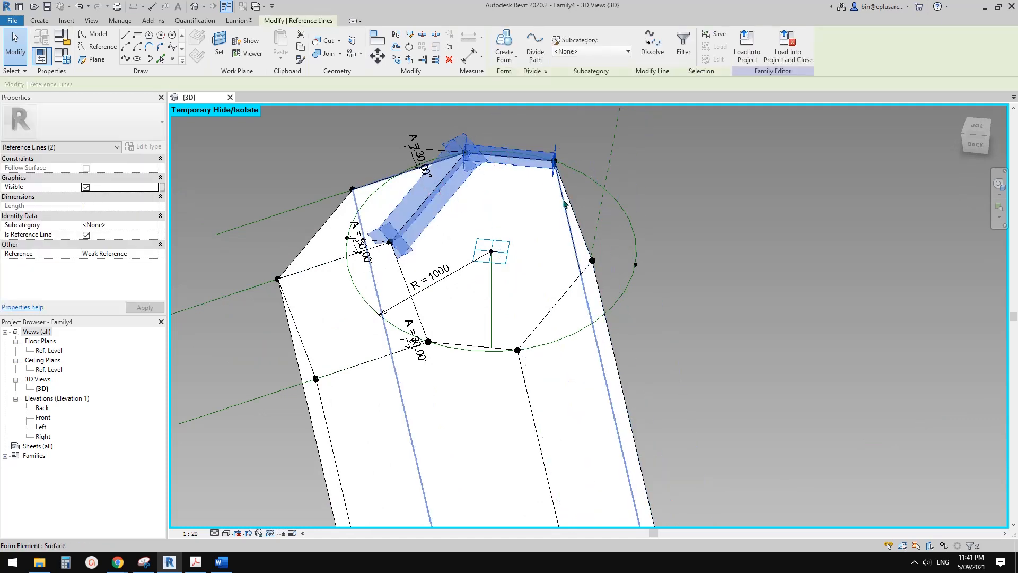
ctrl+click(572, 207)
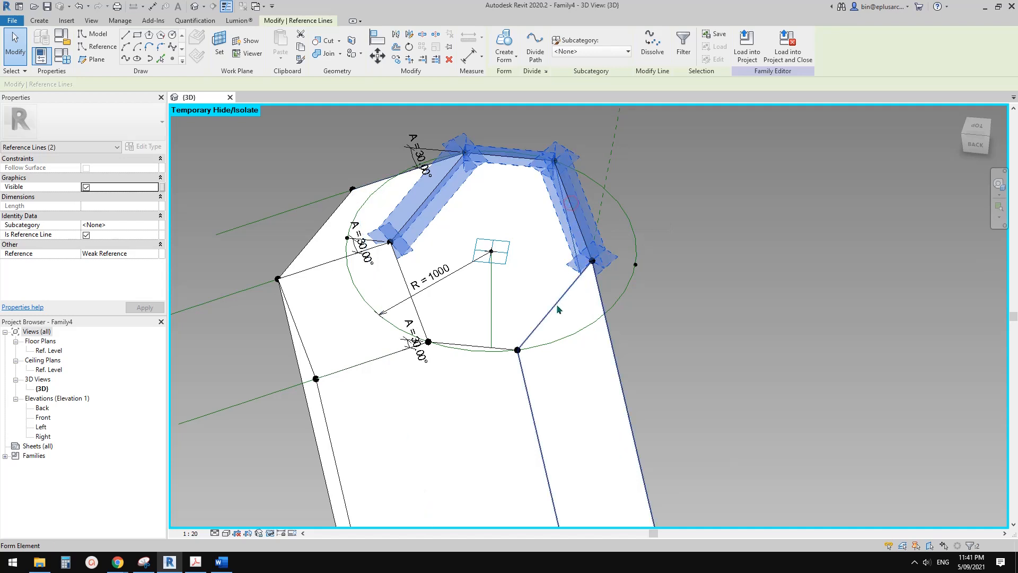
ctrl+click(536, 307)
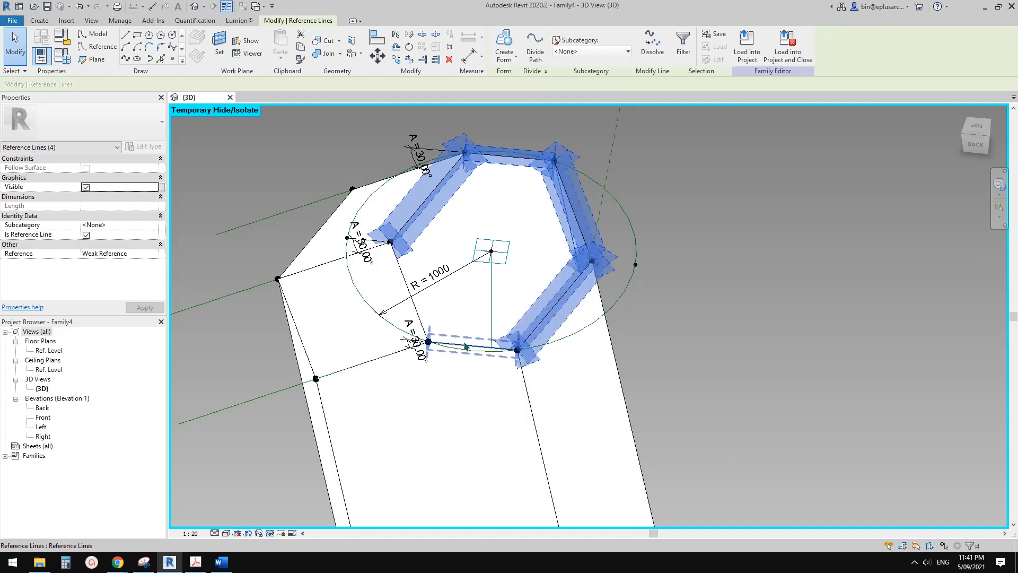
ctrl+click(465, 346)
ctrl+click(406, 279)
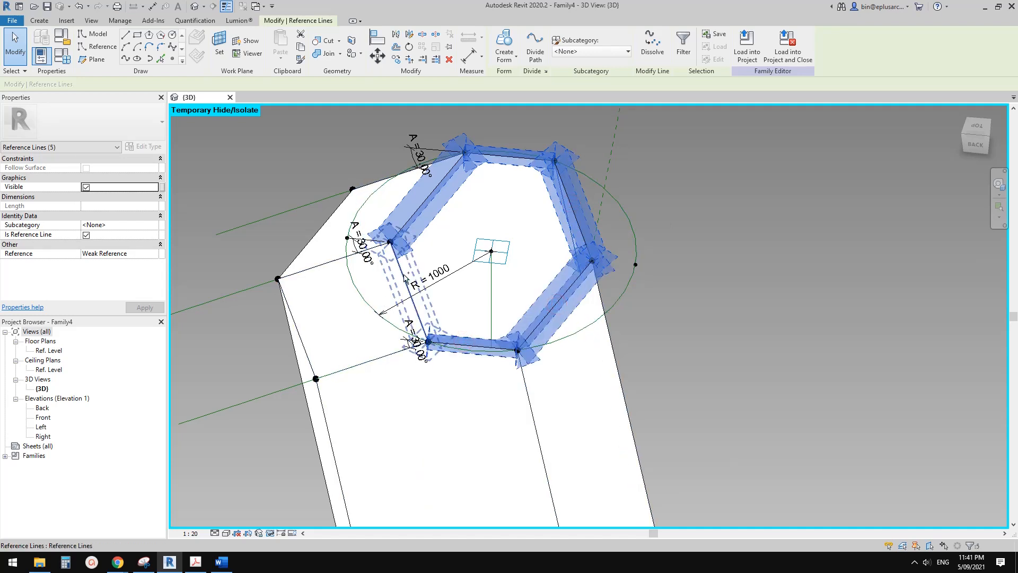
click(504, 42)
click(450, 381)
Create a flat surface form from the four reference lines bounding the lower sloped face between the back and middle lower hosted points.
scroll(451, 342, down, 4)
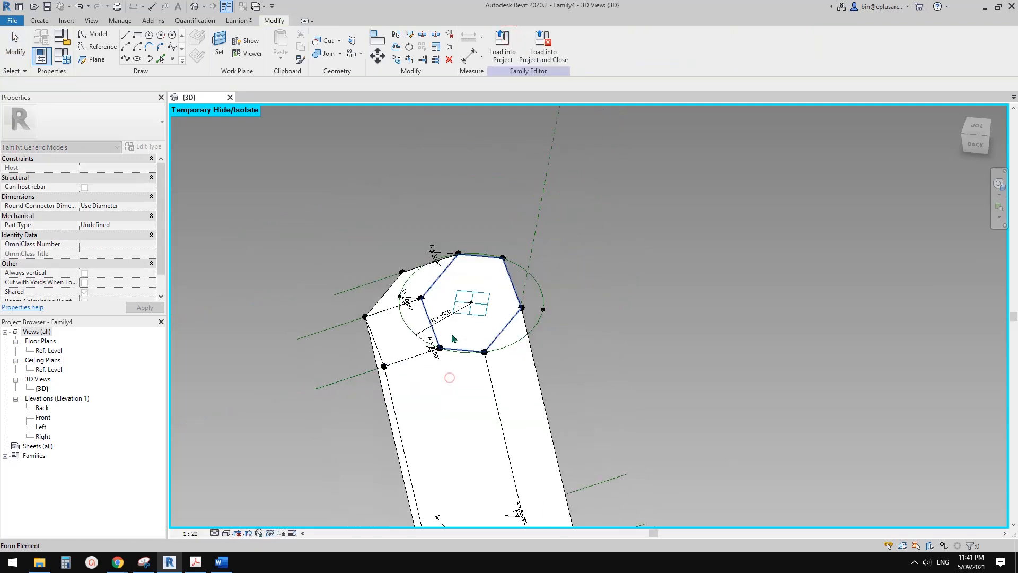
middle_drag(448, 377, 510, 325)
scroll(460, 373, up, 4)
click(530, 306)
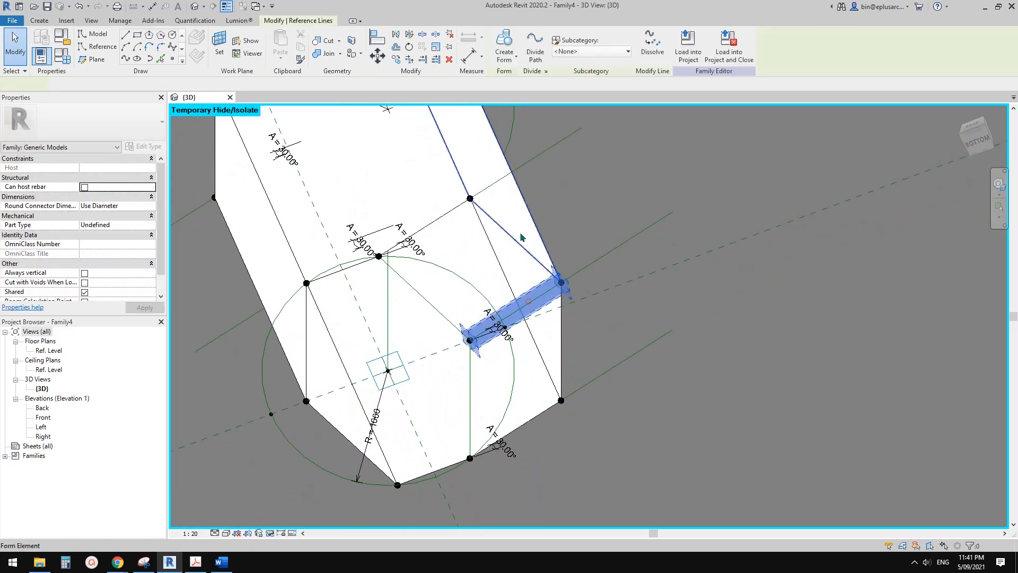
ctrl+click(464, 230)
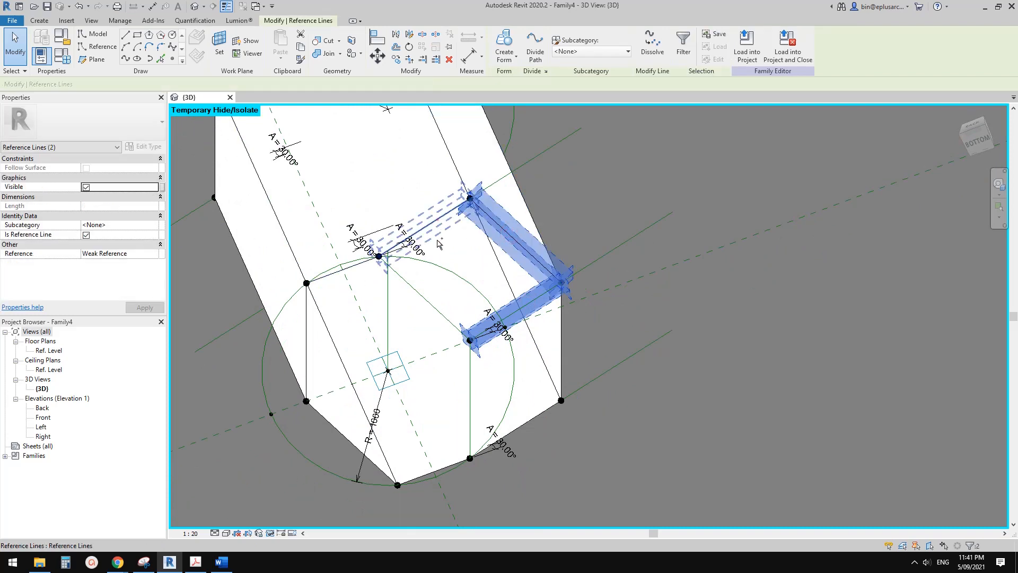
ctrl+click(437, 219)
ctrl+click(423, 298)
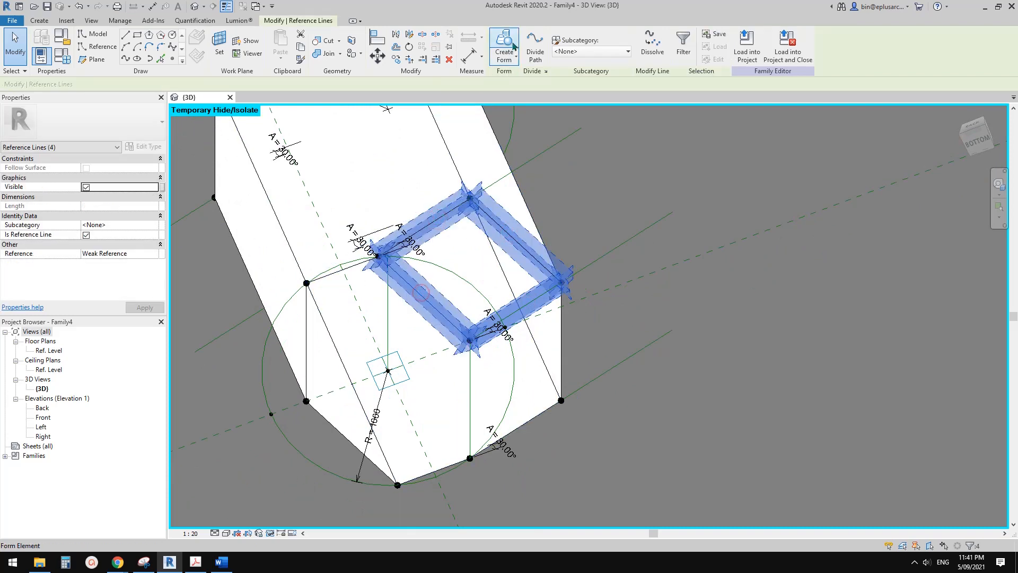
click(513, 47)
click(433, 404)
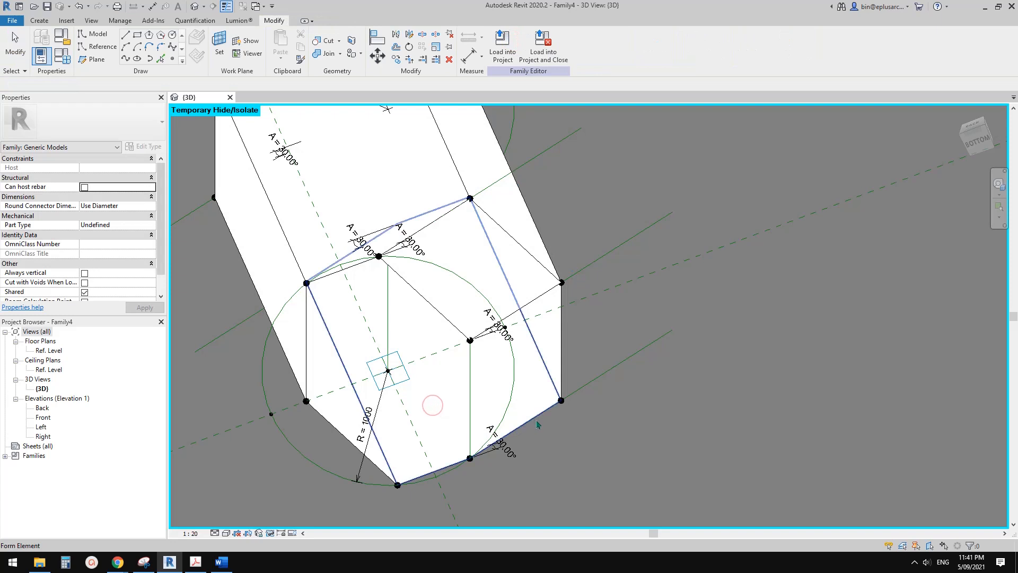
Create a flat surface form from the four reference lines bounding the lower sloped face between the middle and front lower hosted points.
click(494, 443)
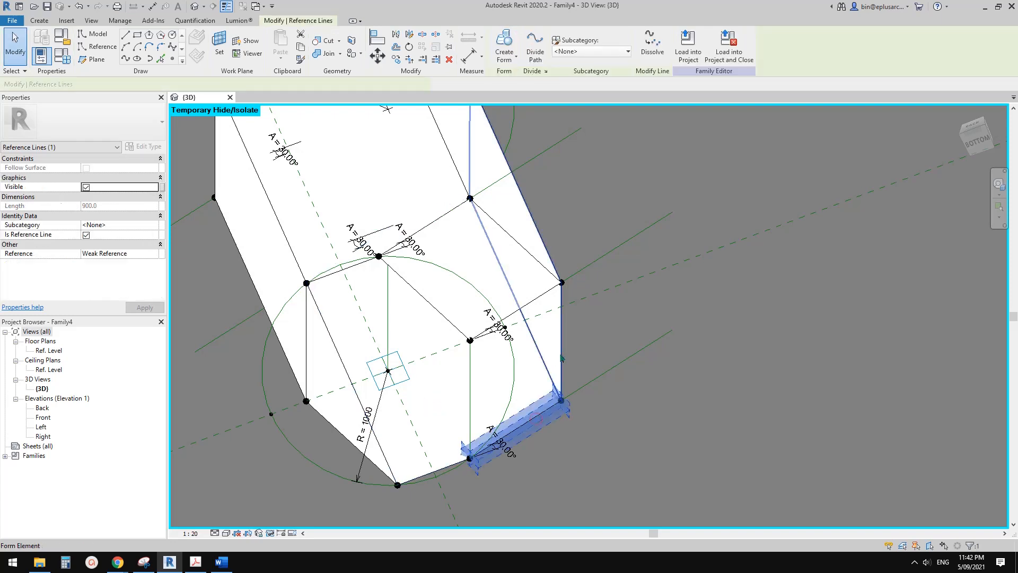
ctrl+click(533, 298)
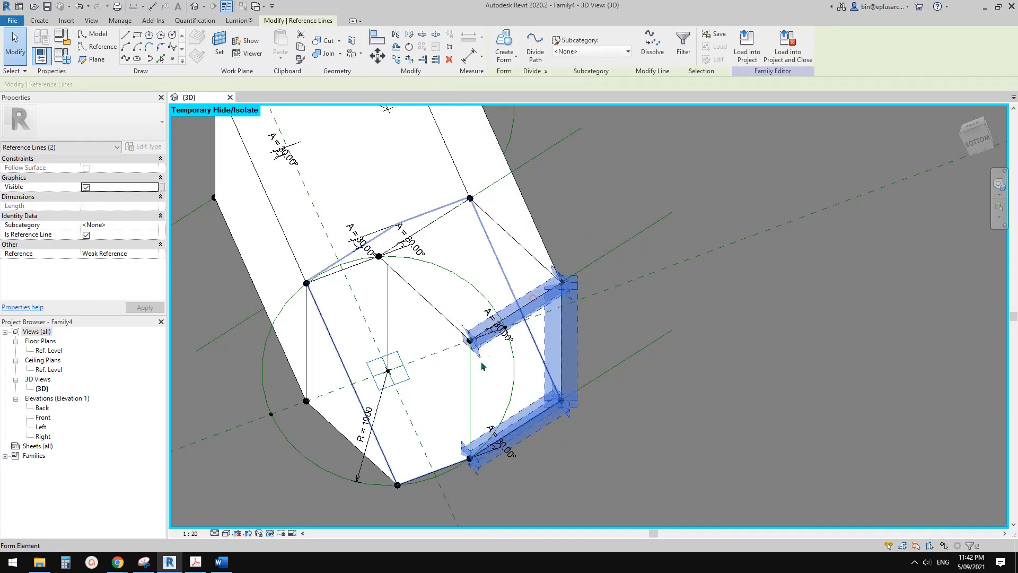
ctrl+click(471, 379)
click(505, 45)
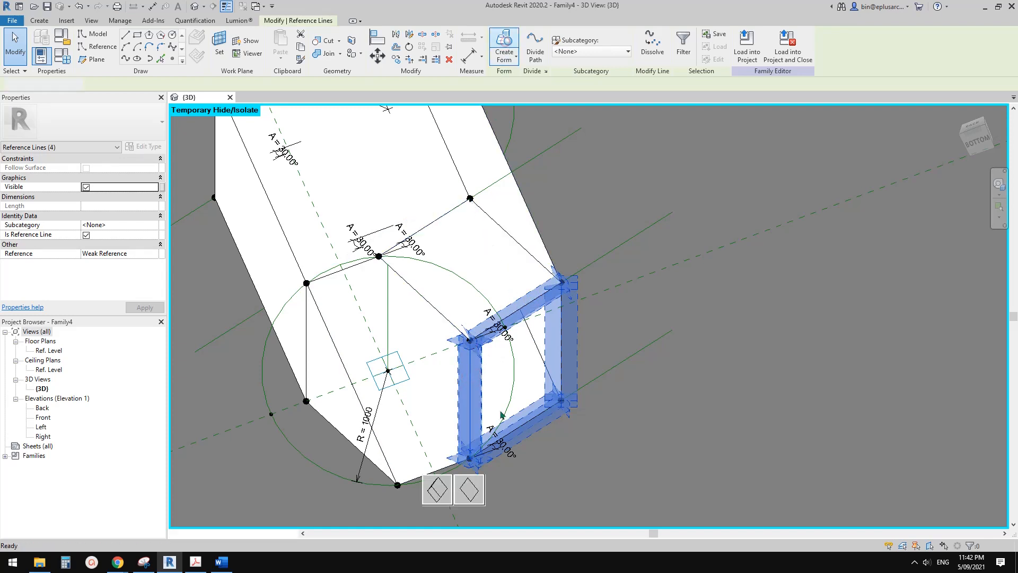
click(469, 488)
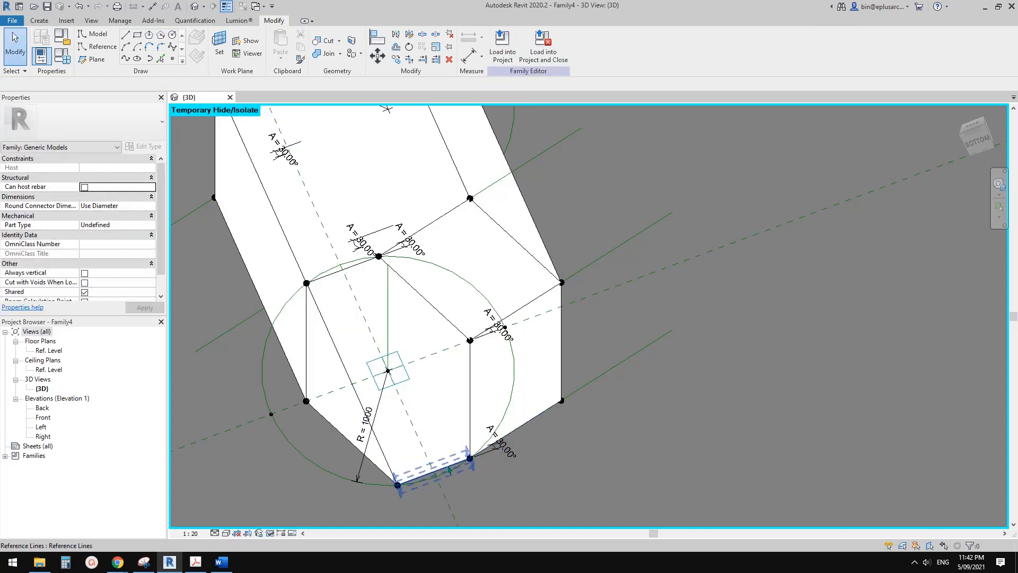
Create a flat surface form from the six reference lines of the bottom hexagon to cap the brick.
click(448, 470)
ctrl+click(471, 402)
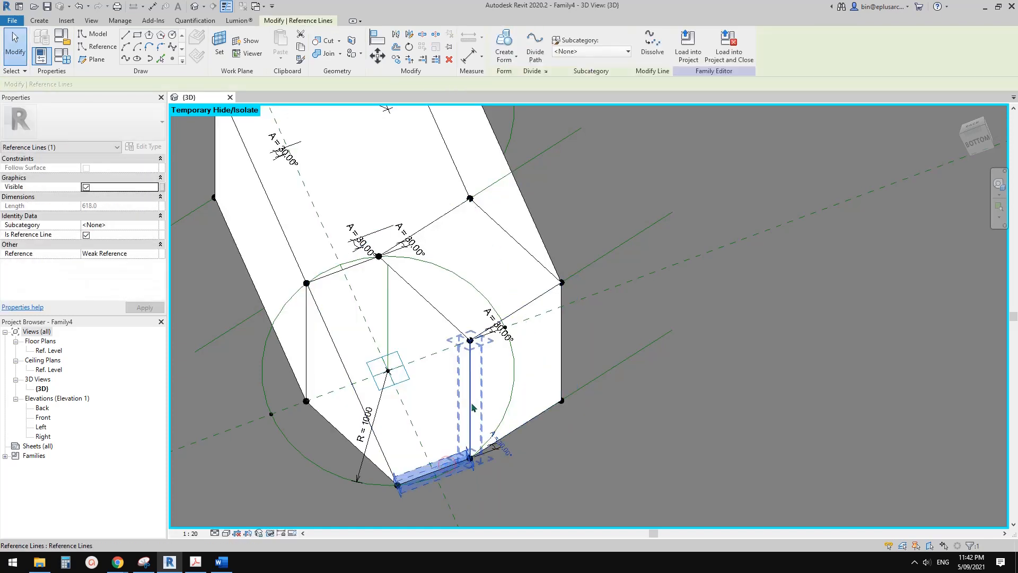
ctrl+click(435, 312)
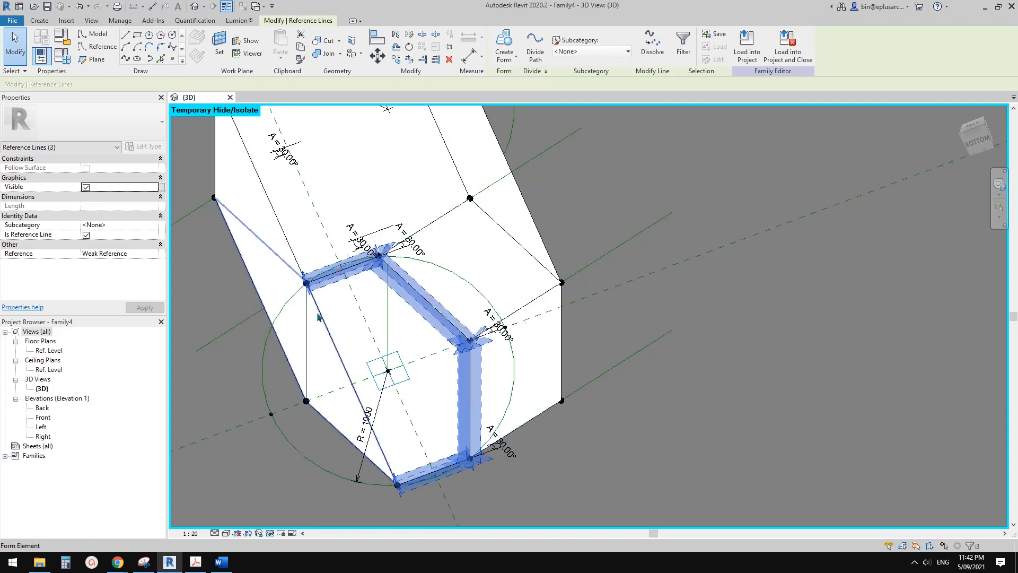
ctrl+click(307, 334)
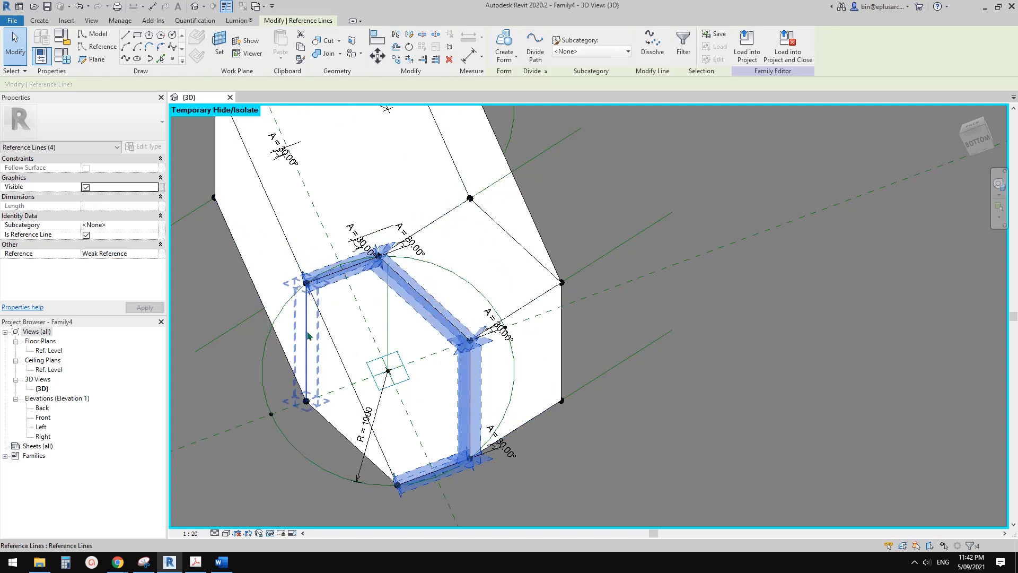
ctrl+click(338, 431)
click(505, 45)
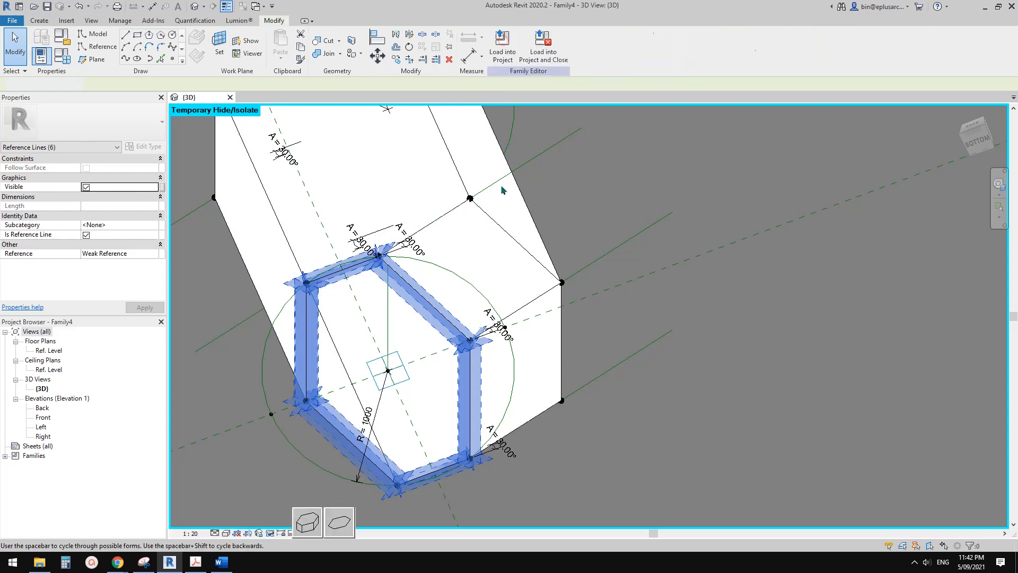
click(343, 520)
Inspect the closed brick from the front and reset the temporary hide/isolate mode.
shift+middle_drag(433, 306, 590, 387)
scroll(444, 338, up, 2)
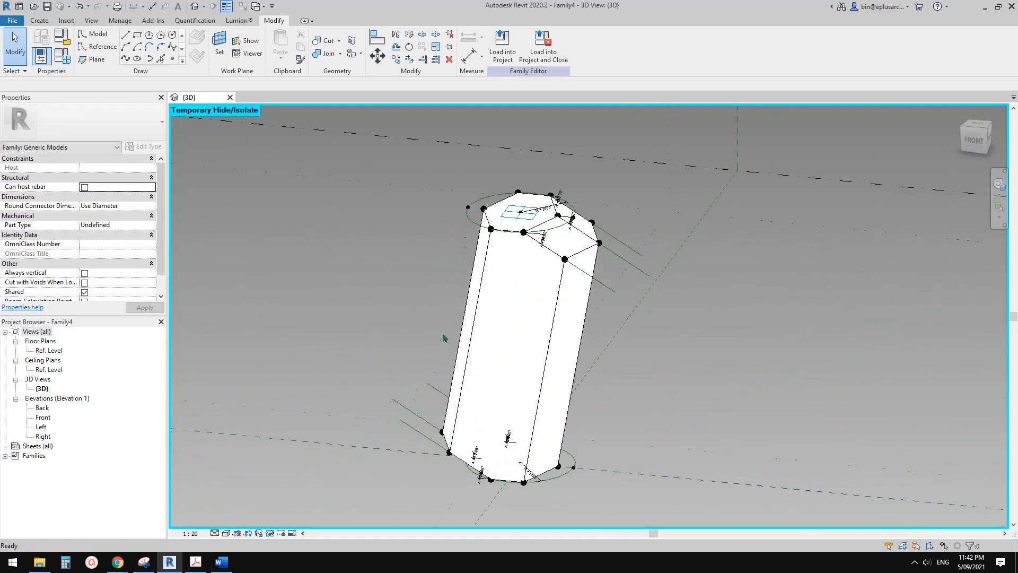
key(r)
shift+middle_drag(493, 318, 463, 342)
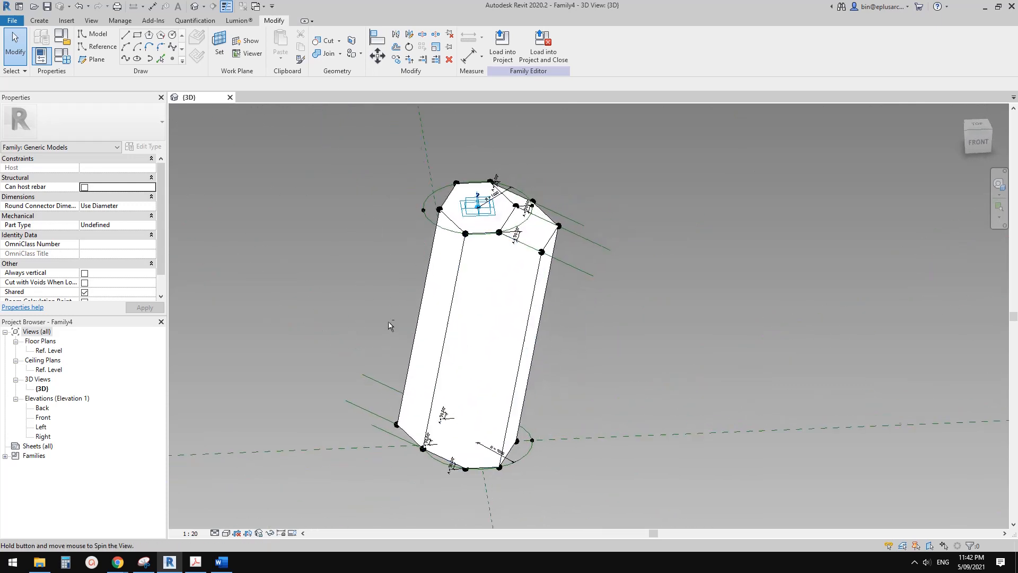
Create a new conceptual mass family from the Metric Mass.rft template.
click(13, 20)
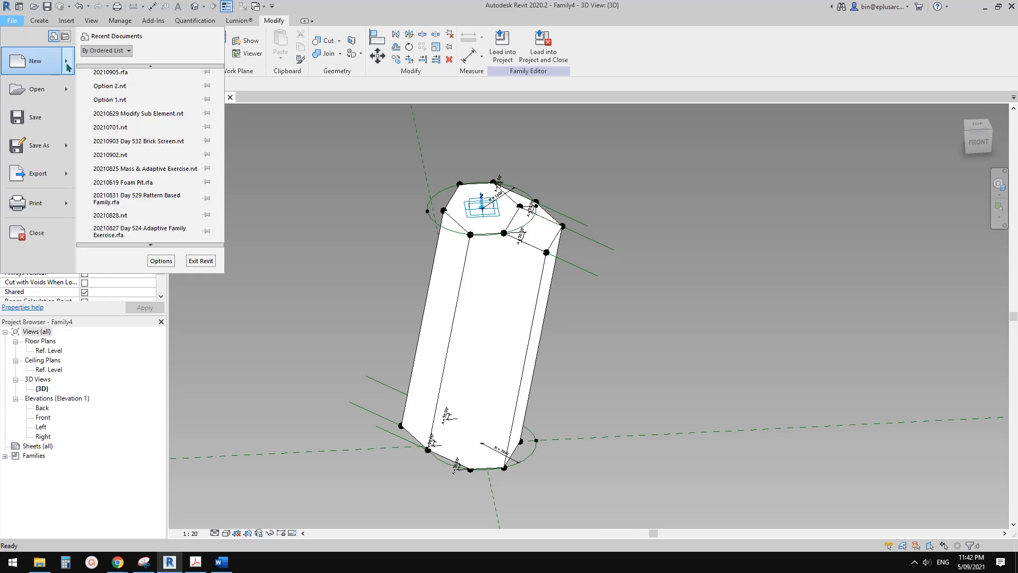
mouse_move(67, 67)
click(139, 129)
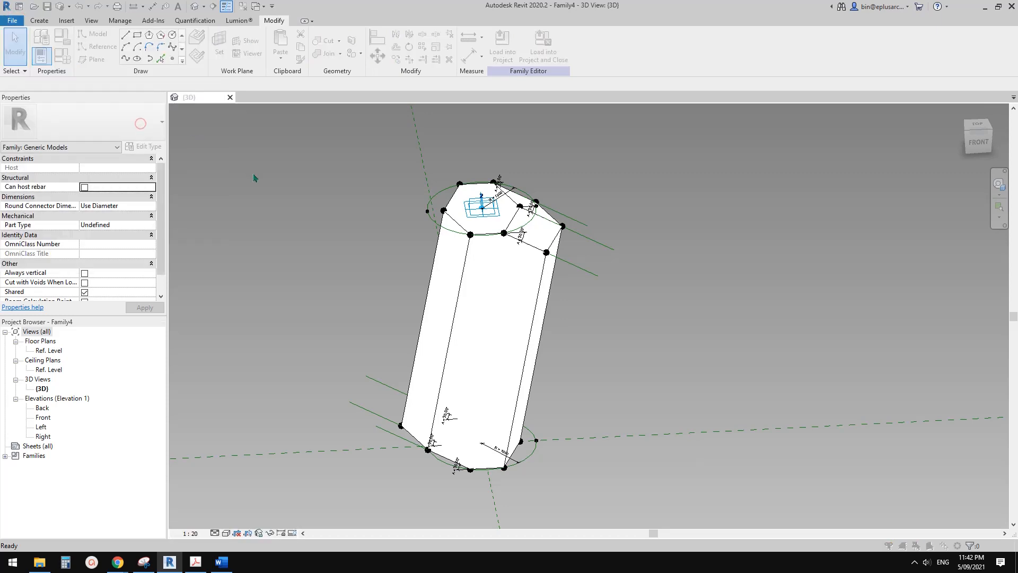
drag(356, 90, 525, 100)
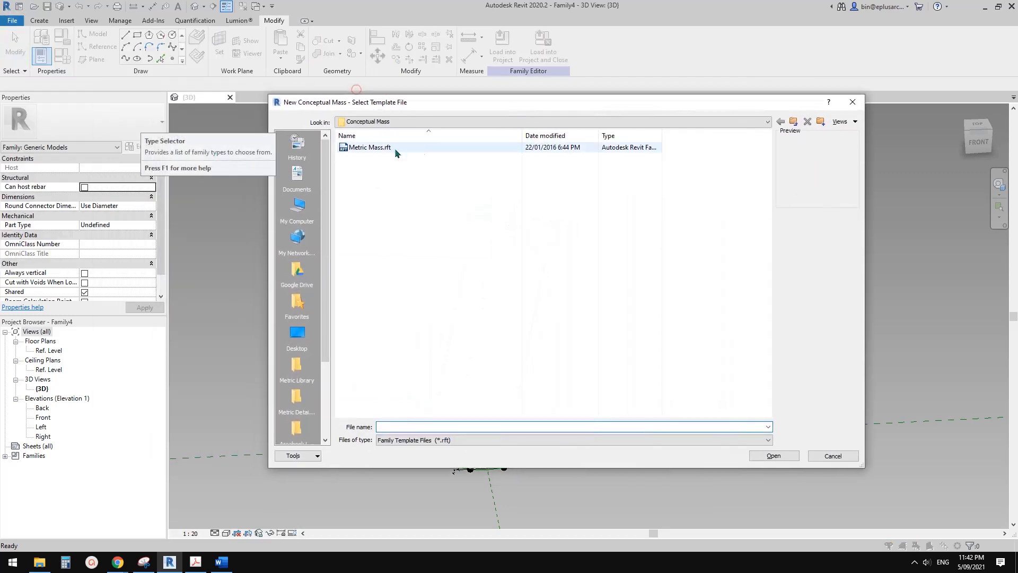
double_click(377, 145)
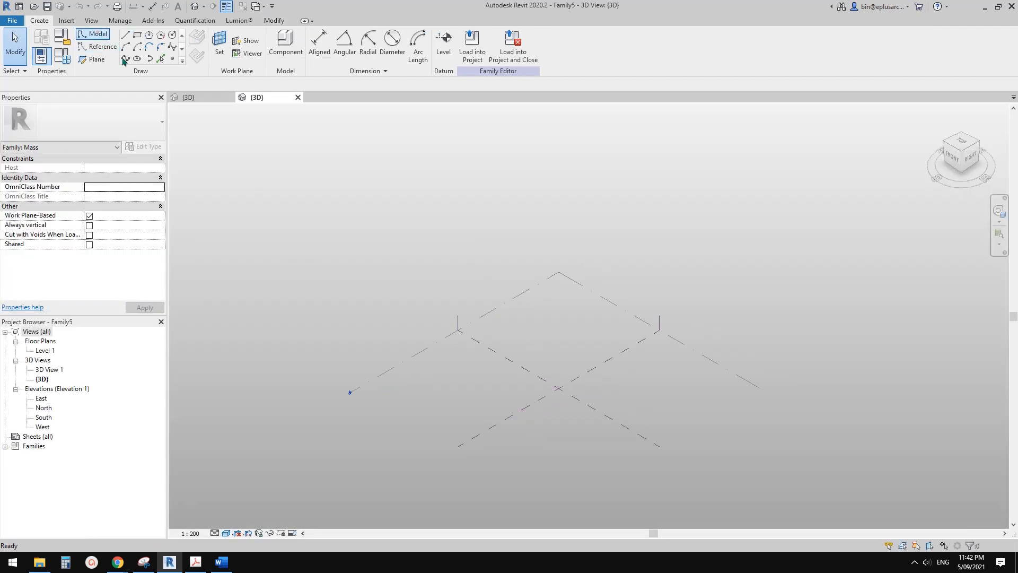
Draw one straight reference line on Level 1, parallel to a reference plane and crossing the other one.
scroll(539, 400, up, 1)
middle_drag(539, 400, 530, 391)
click(97, 45)
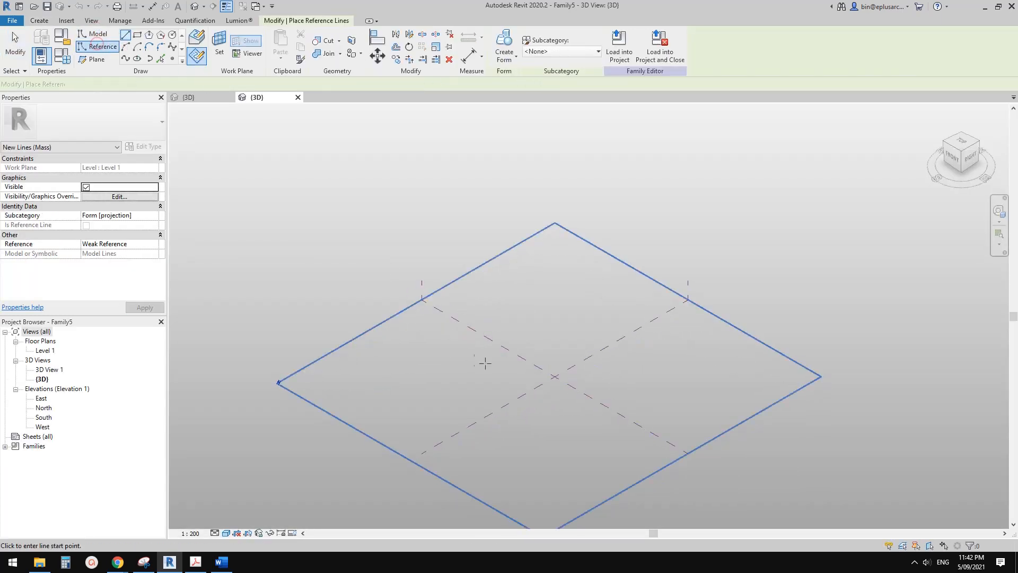
click(426, 381)
key(Escape)
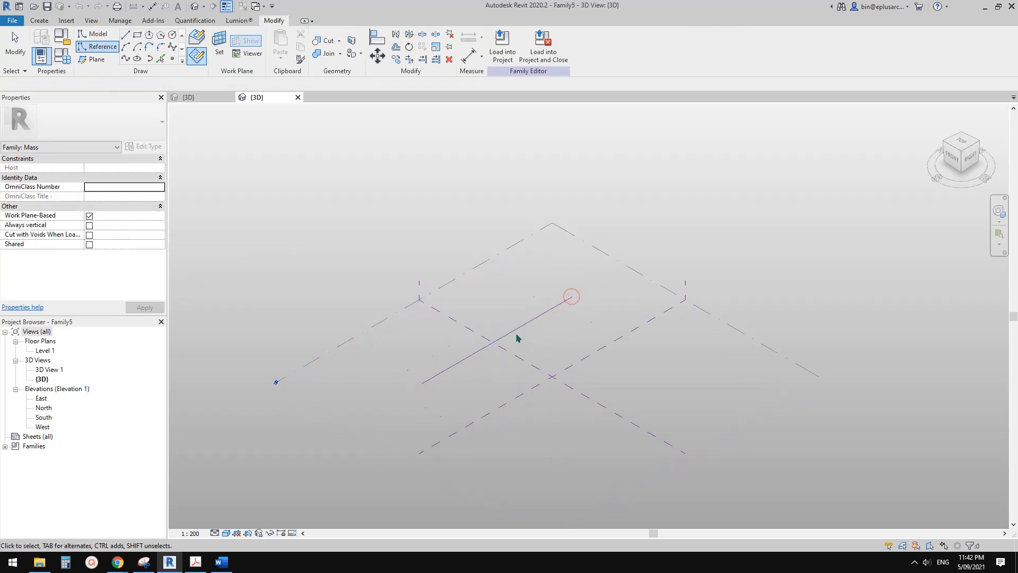
Create a vertical planar surface form from the new reference line.
click(515, 332)
click(507, 34)
click(472, 266)
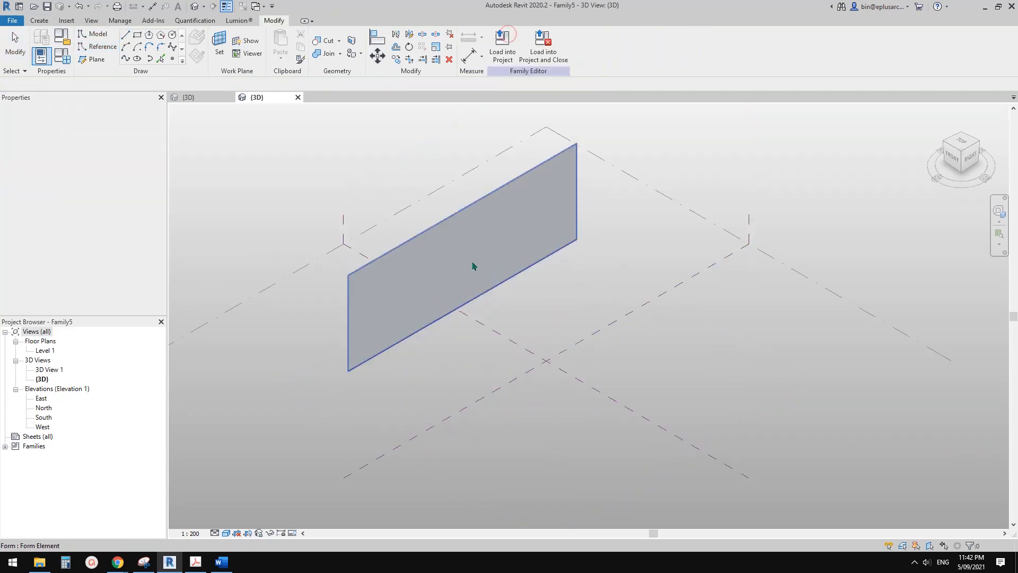
Divide the vertical planar form with the Divide Surface tool.
shift+middle_drag(454, 241, 475, 247)
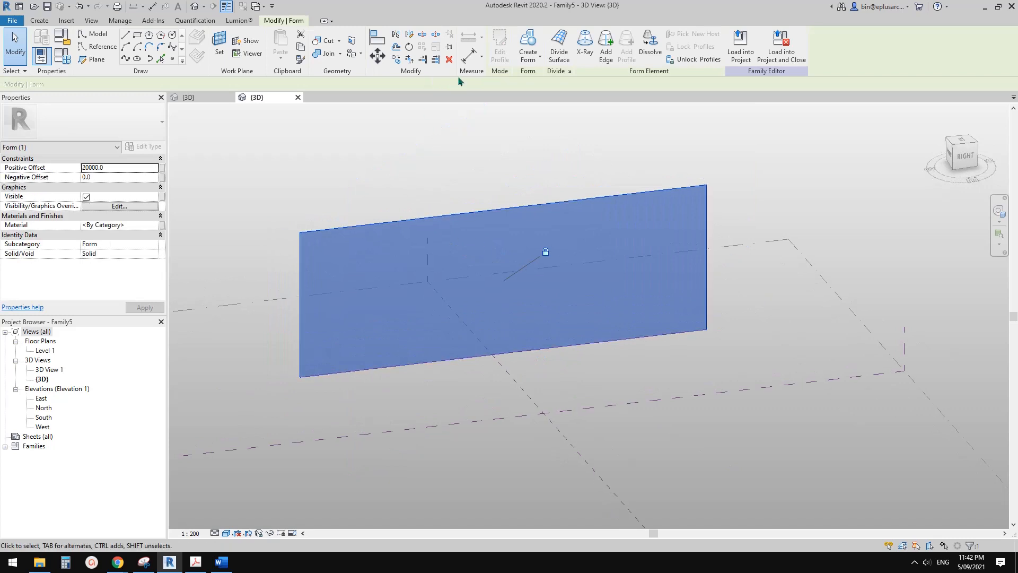
click(559, 42)
scroll(467, 289, up, 2)
shift+middle_drag(460, 299, 443, 249)
Set the divided surface's U grid layout to Maximum Spacing.
click(142, 197)
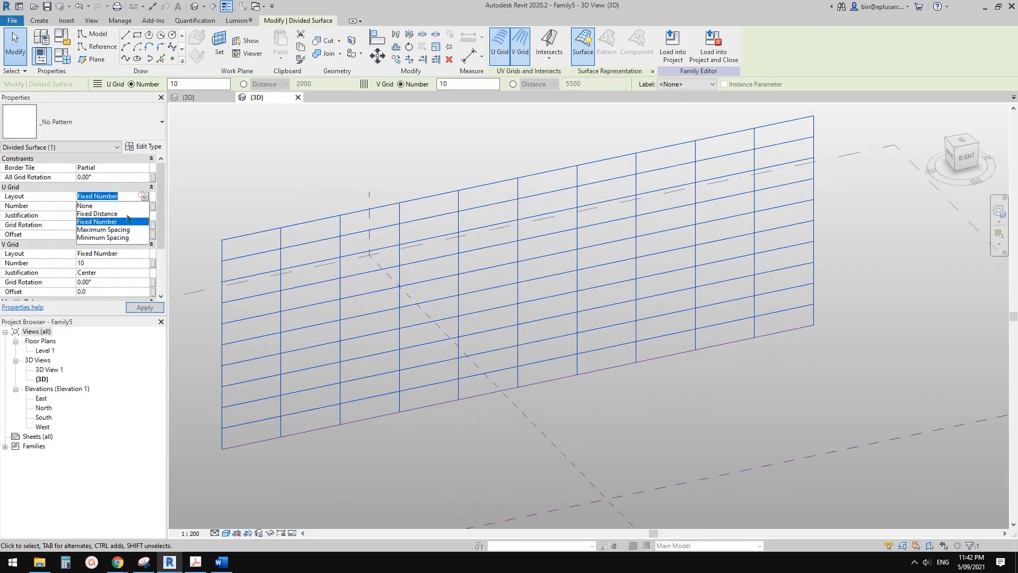
click(107, 230)
click(144, 254)
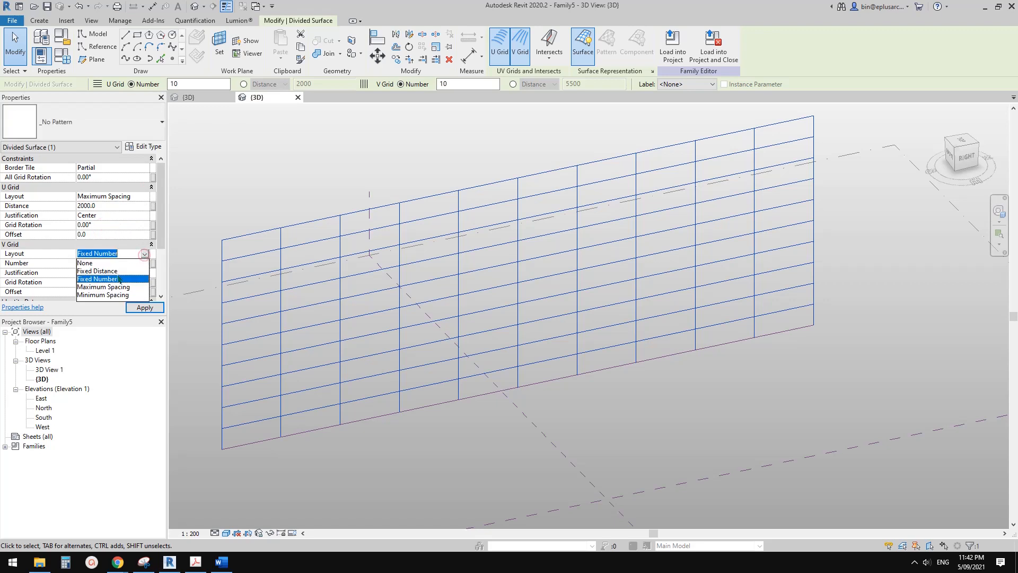
click(143, 196)
Set both grid layouts of the divided surface to Fixed Distance, with a U distance of 4000 and a V distance of 2000.
click(142, 196)
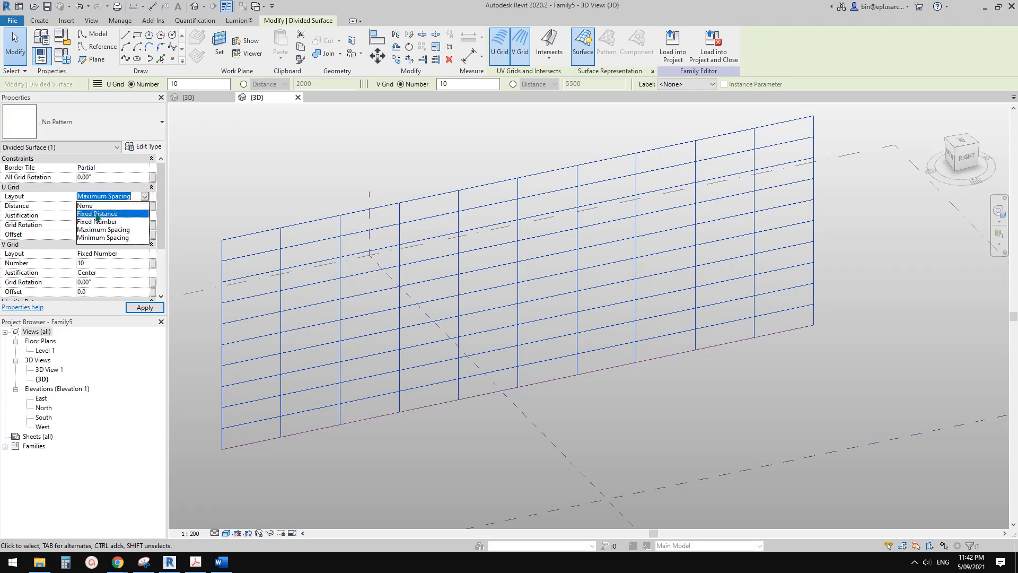
click(97, 214)
click(146, 255)
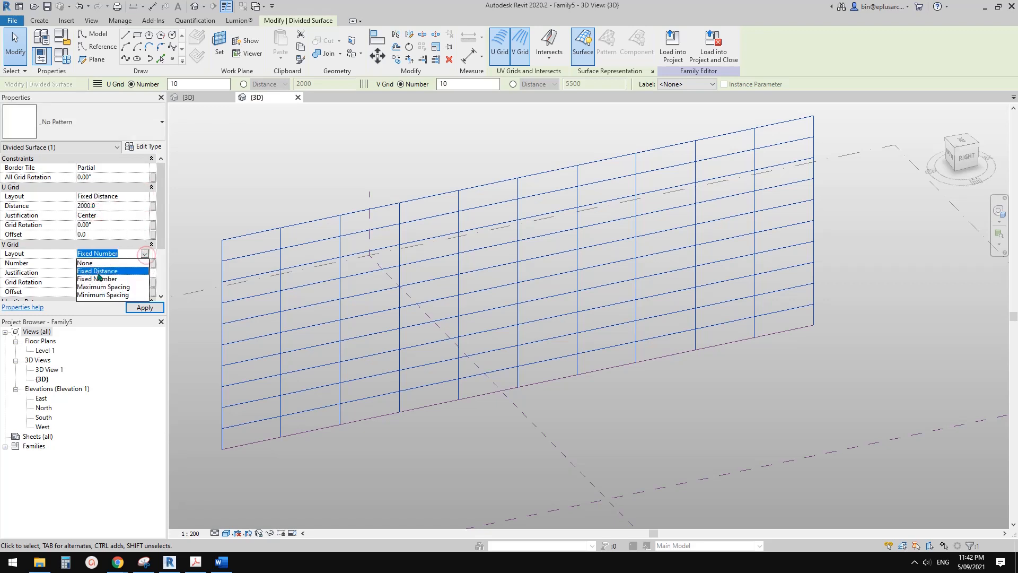
click(99, 271)
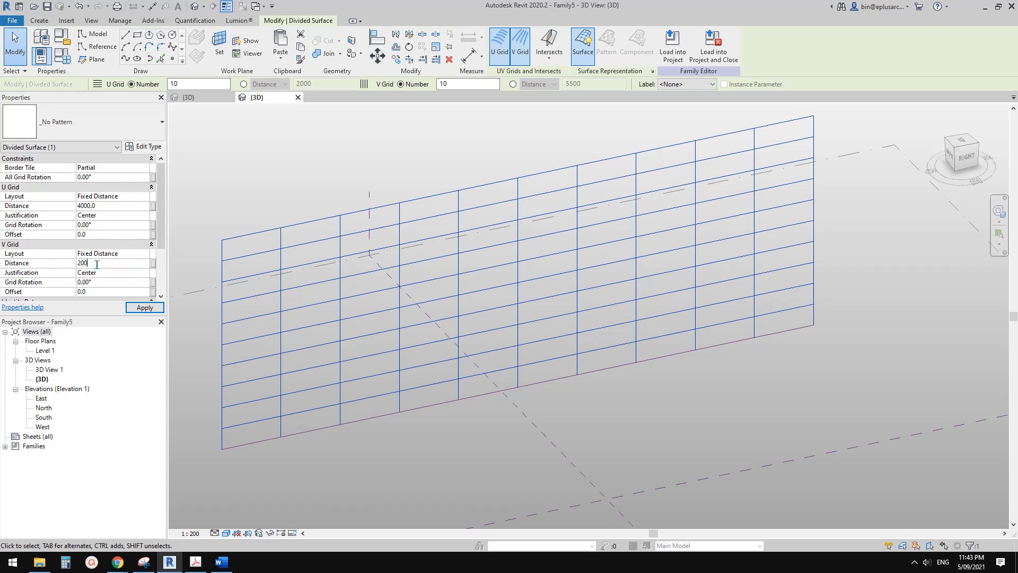
shift+middle_drag(426, 294, 525, 348)
key(Escape)
Set the divided surface's representation to show nodes and hide the UV grids and intersect lines.
scroll(524, 347, up, 1)
click(519, 292)
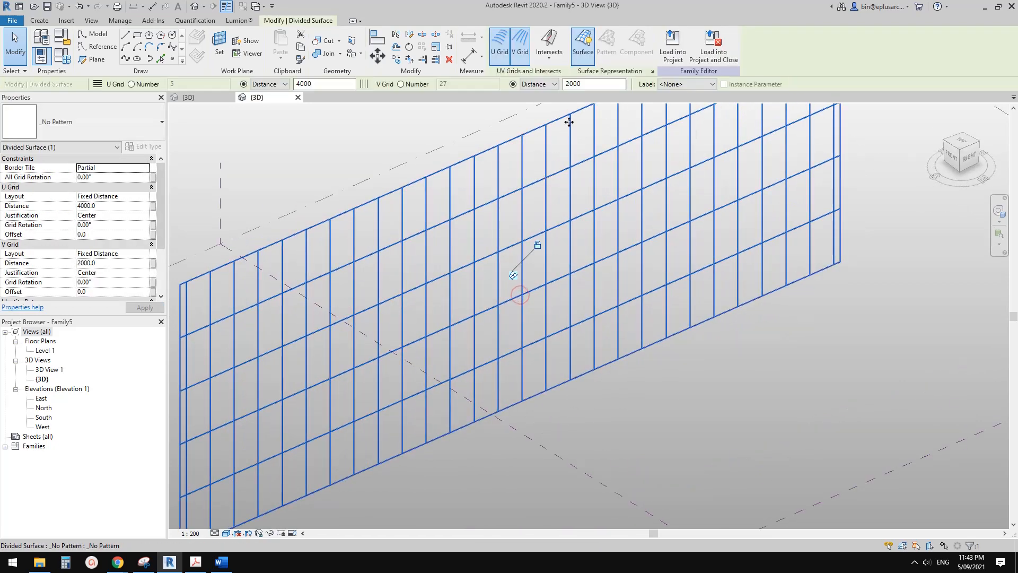
middle_drag(599, 154, 546, 192)
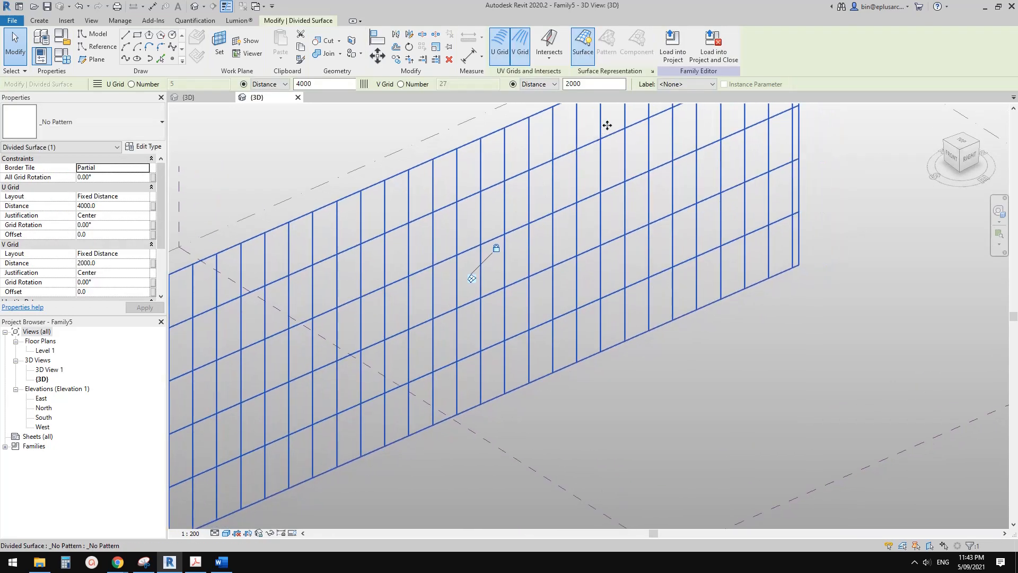
click(651, 71)
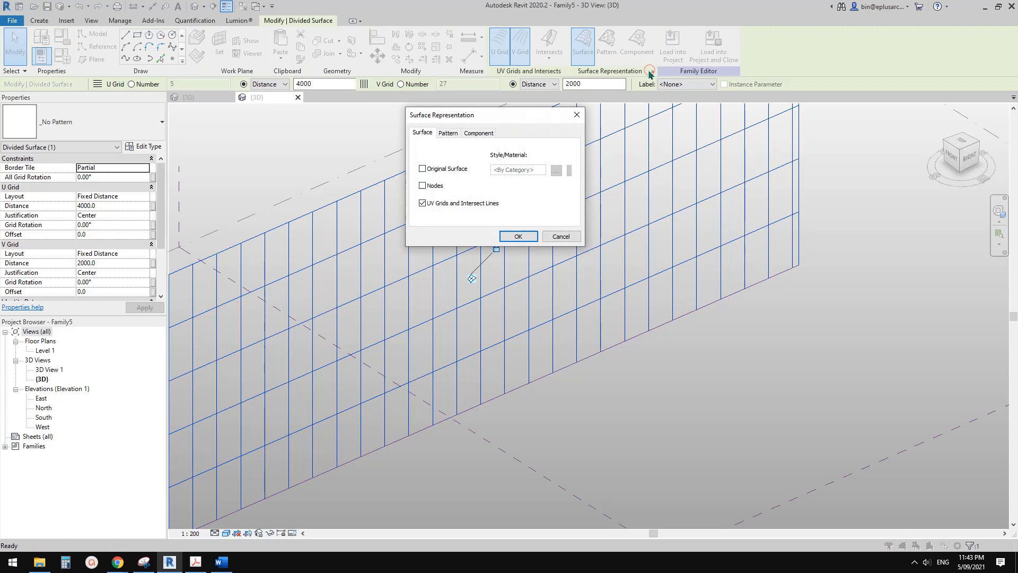
click(422, 203)
click(518, 237)
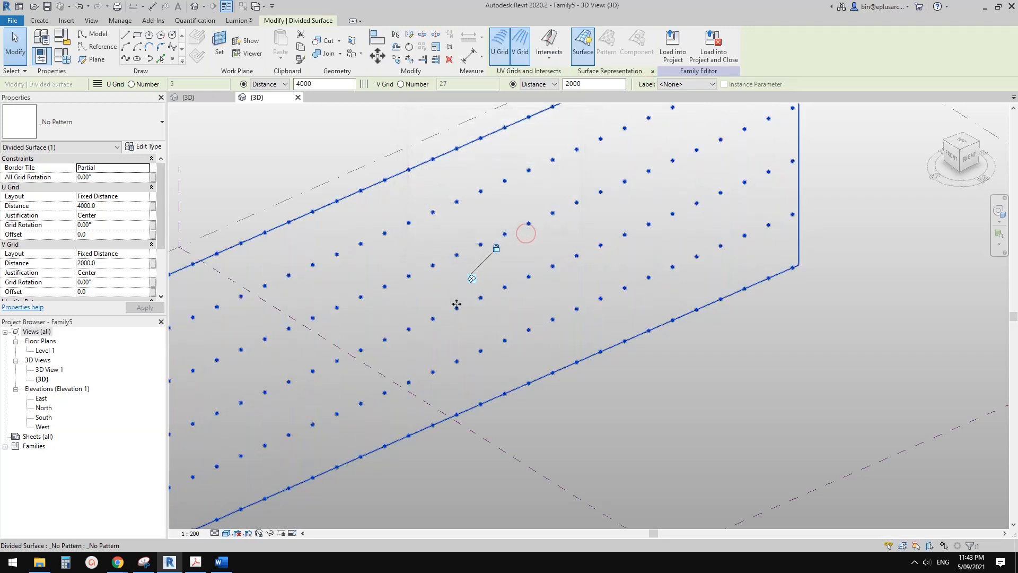
Load the hexagonal brick family Family4 into the conceptual mass that contains the divided surface.
click(212, 97)
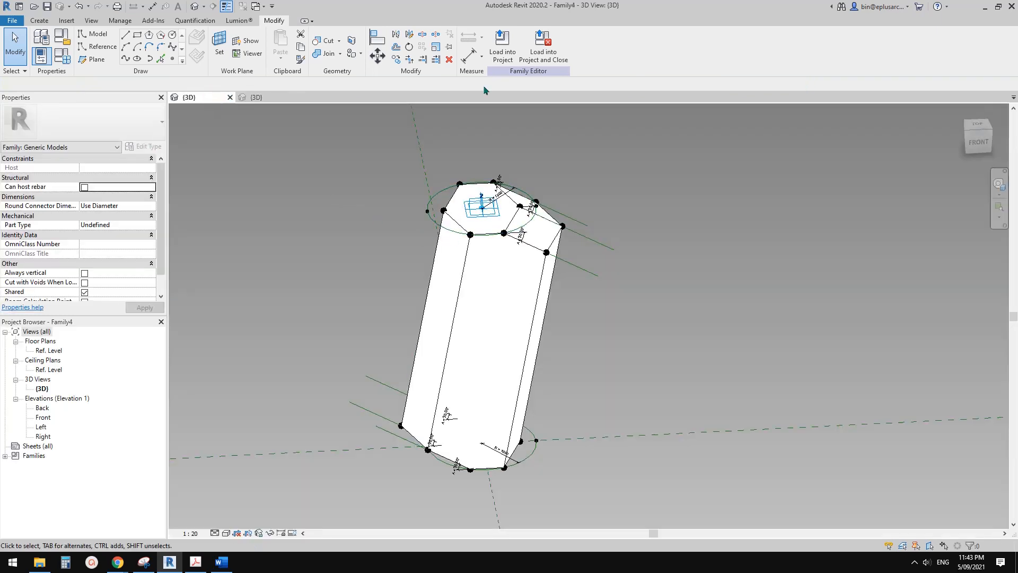
click(499, 34)
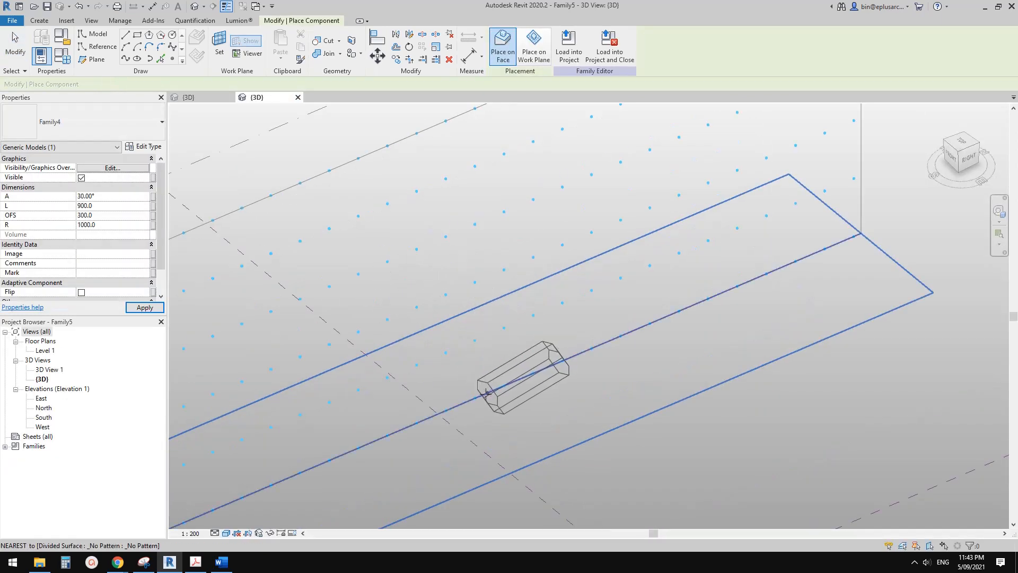
mouse_move(555, 428)
shift+middle_down()
mouse_move(568, 385)
mouse_move(552, 431)
shift+middle_up()
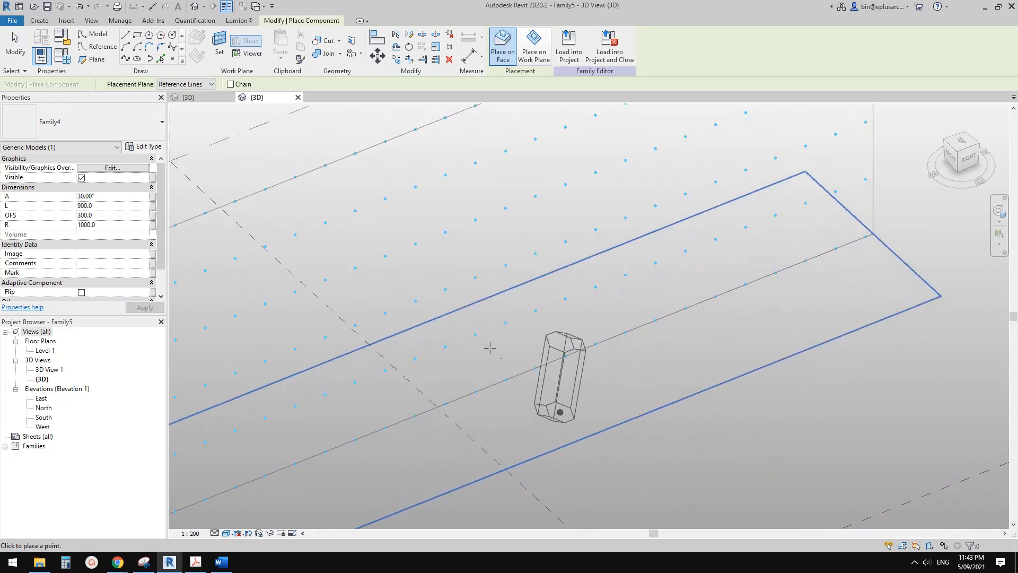
Place a Family4 brick between two vertically adjacent nodes of the divided surface and end the placement.
click(476, 336)
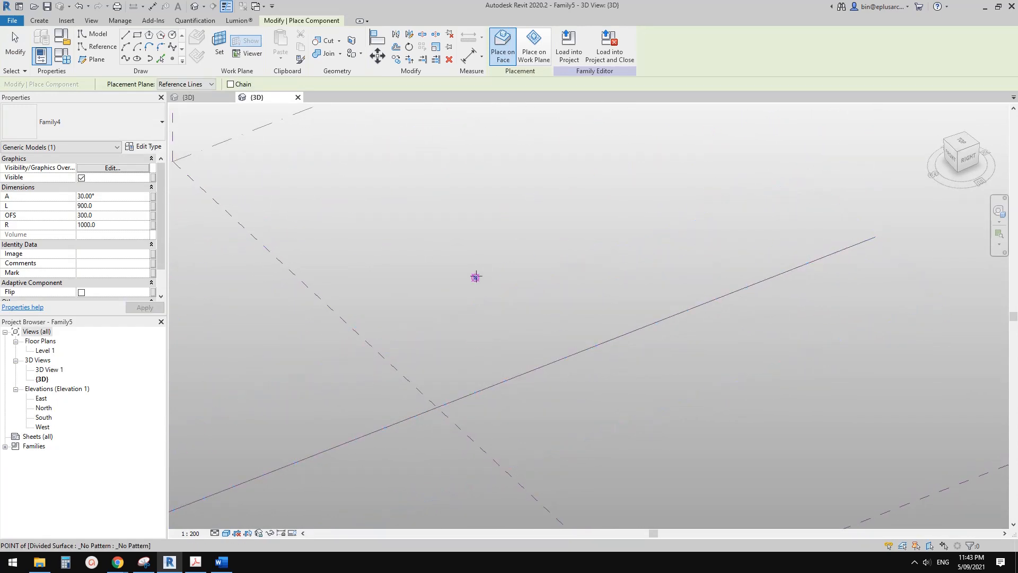
key(Escape)
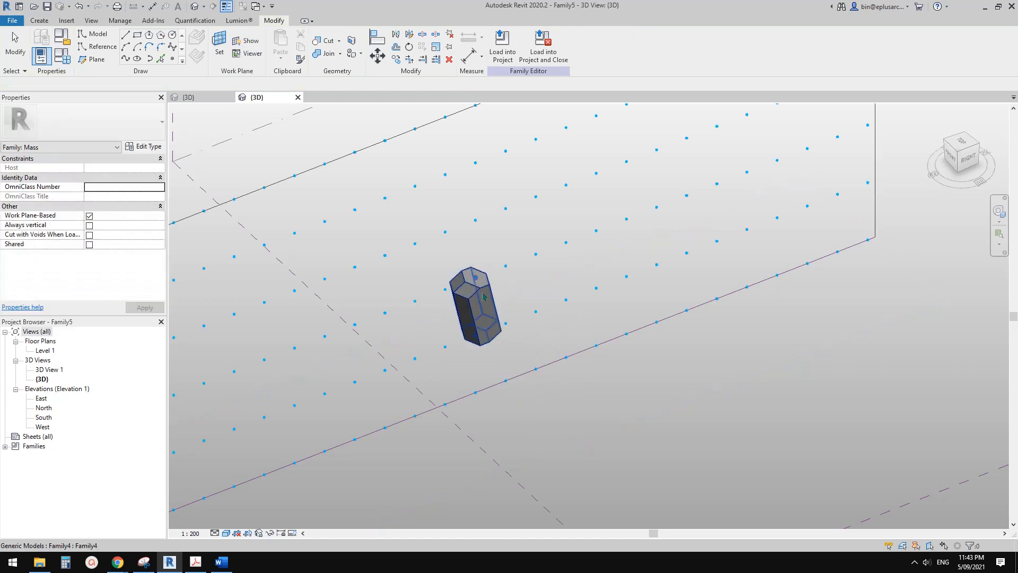
Open the family of the placed brick for editing.
click(480, 325)
shift+middle_drag(482, 386, 488, 346)
middle_drag(488, 346, 470, 350)
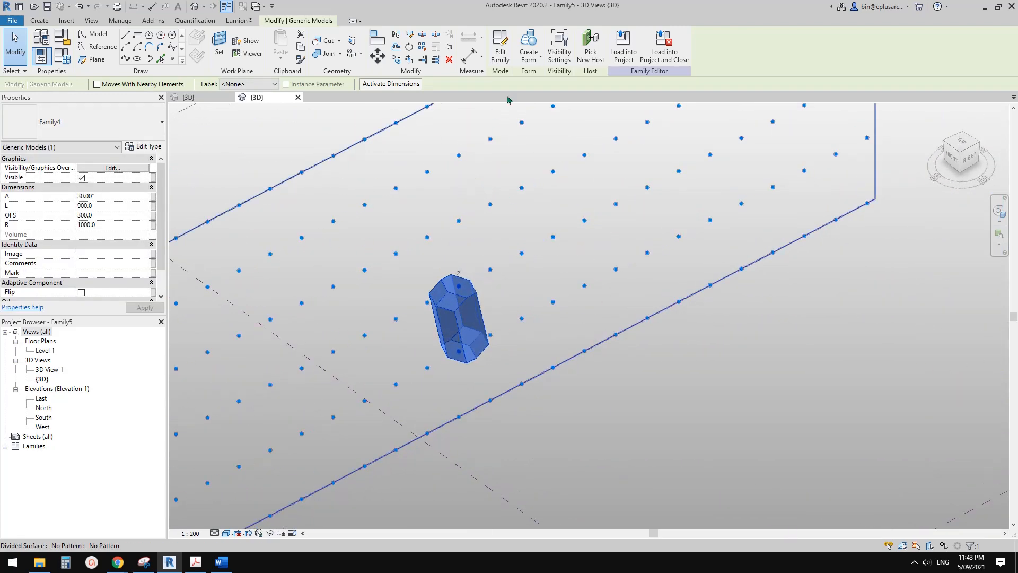
click(501, 54)
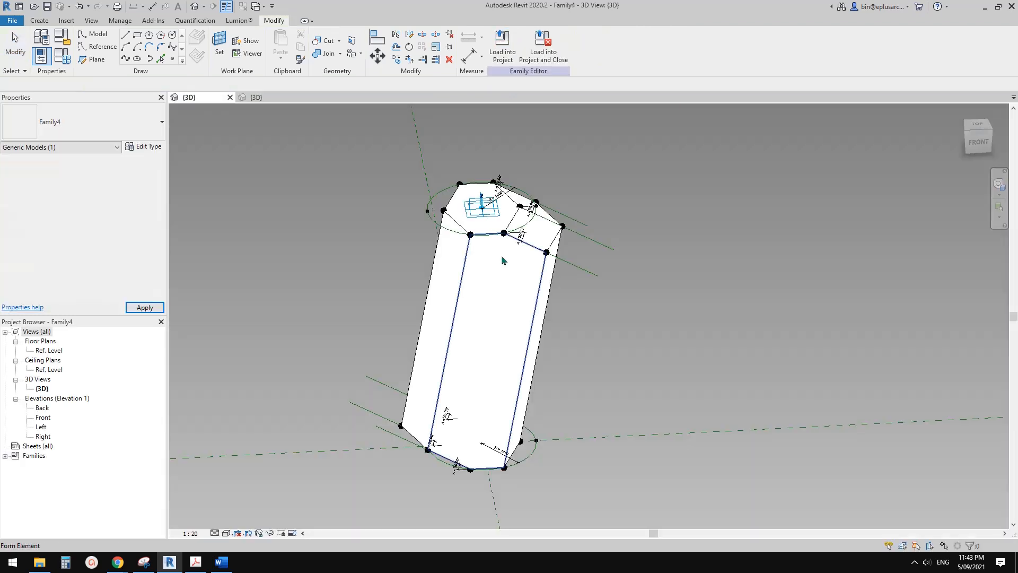
shift+middle_drag(501, 256, 505, 282)
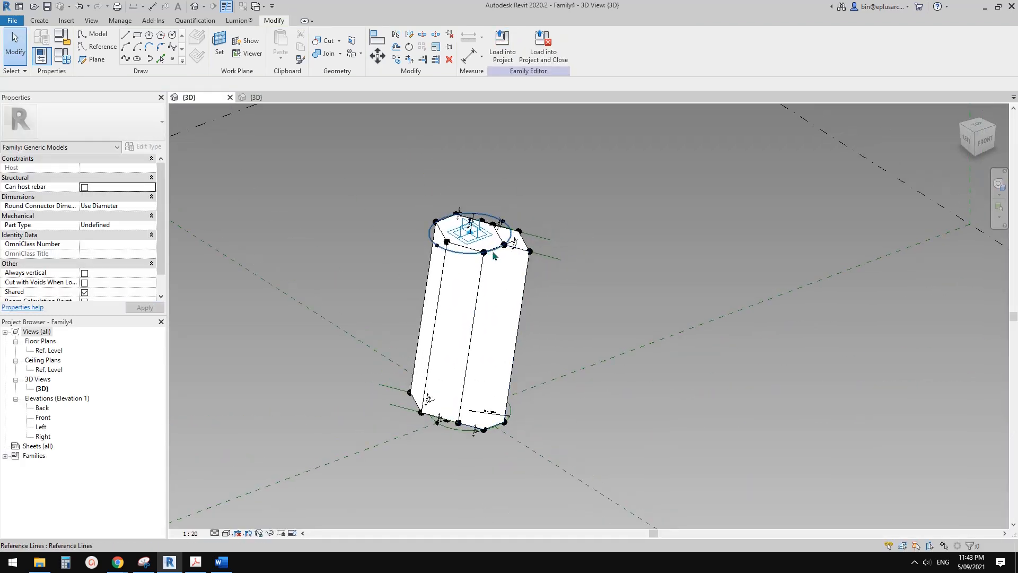
Temporarily hide the adaptive point at the centre of the brick's upper end.
scroll(493, 255, up, 4)
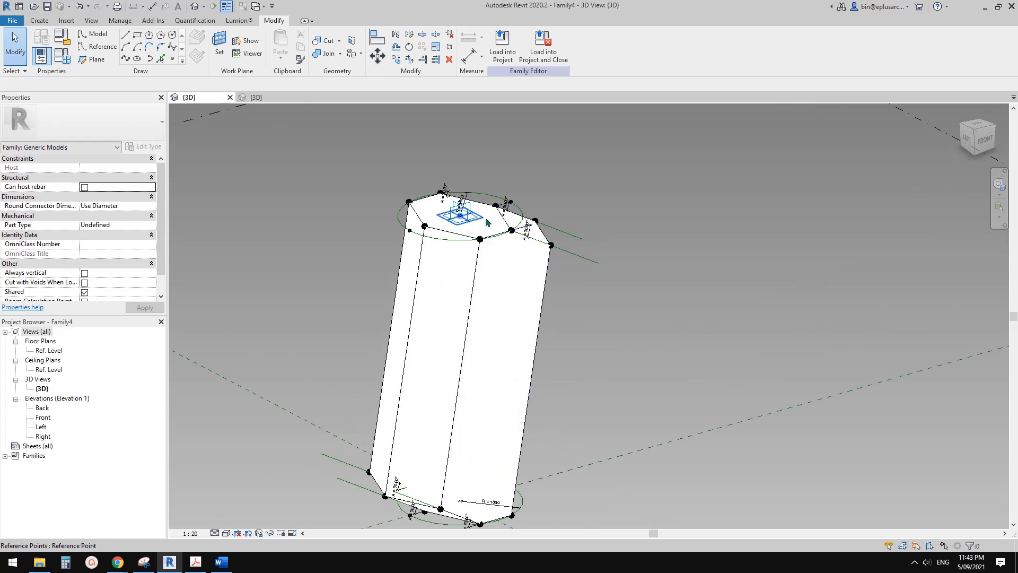
scroll(484, 289, down, 1)
middle_drag(487, 291, 469, 246)
scroll(452, 200, up, 1)
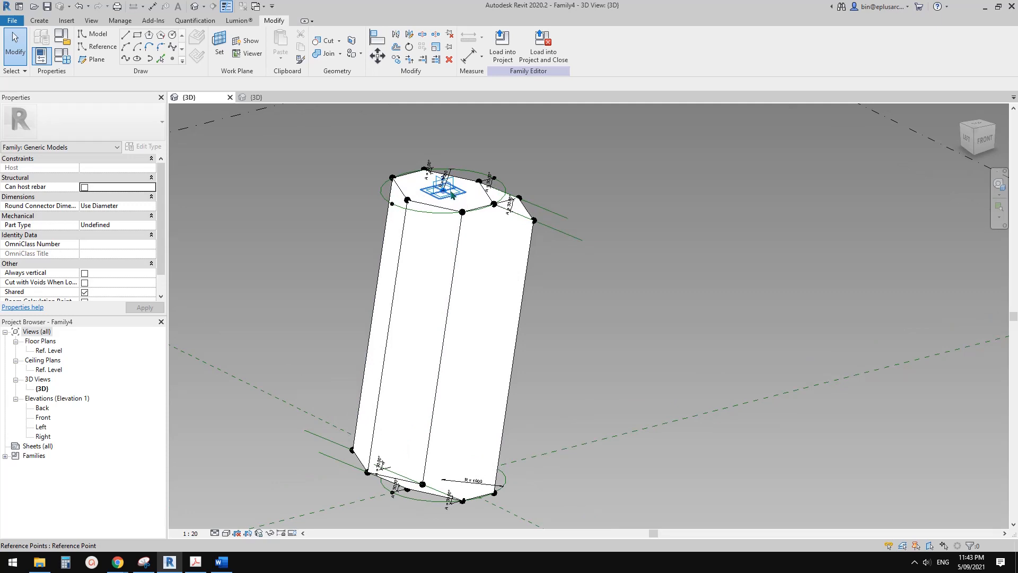
scroll(450, 217, up, 3)
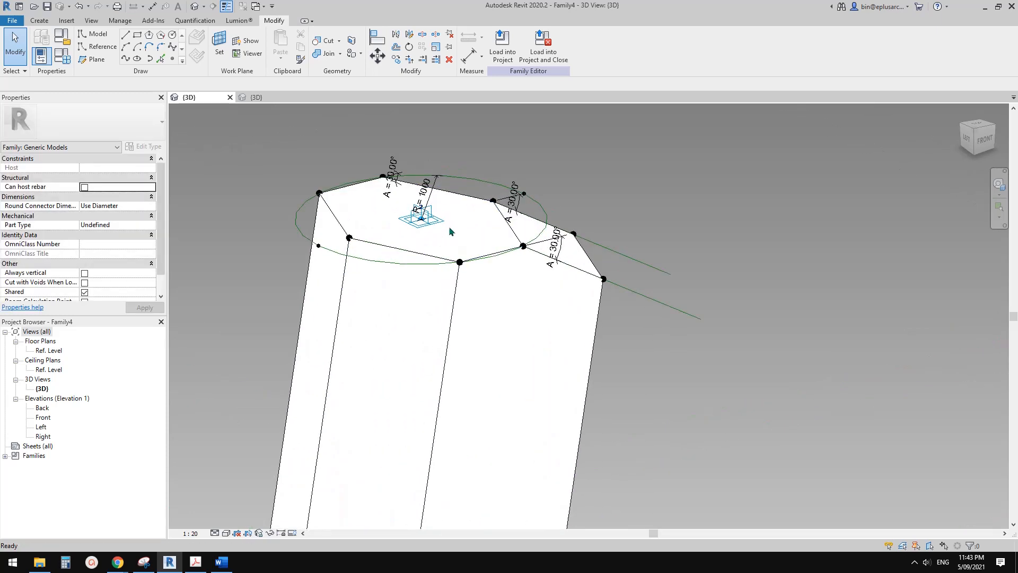
click(432, 210)
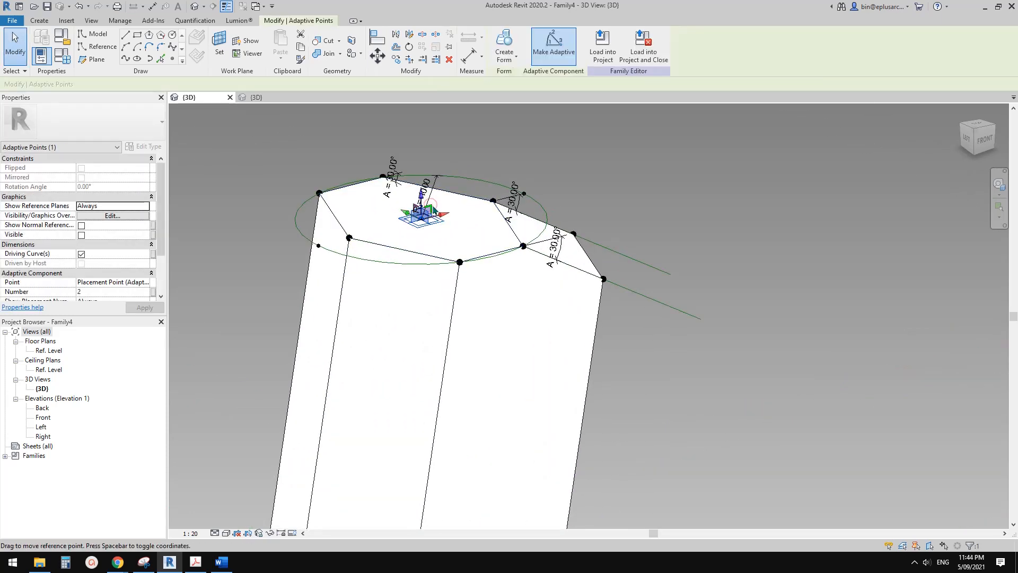
key(h)
key(h)
Temporarily hide the adaptive point at the centre of the brick's lower end.
scroll(436, 268, down, 2)
shift+middle_drag(453, 333, 422, 302)
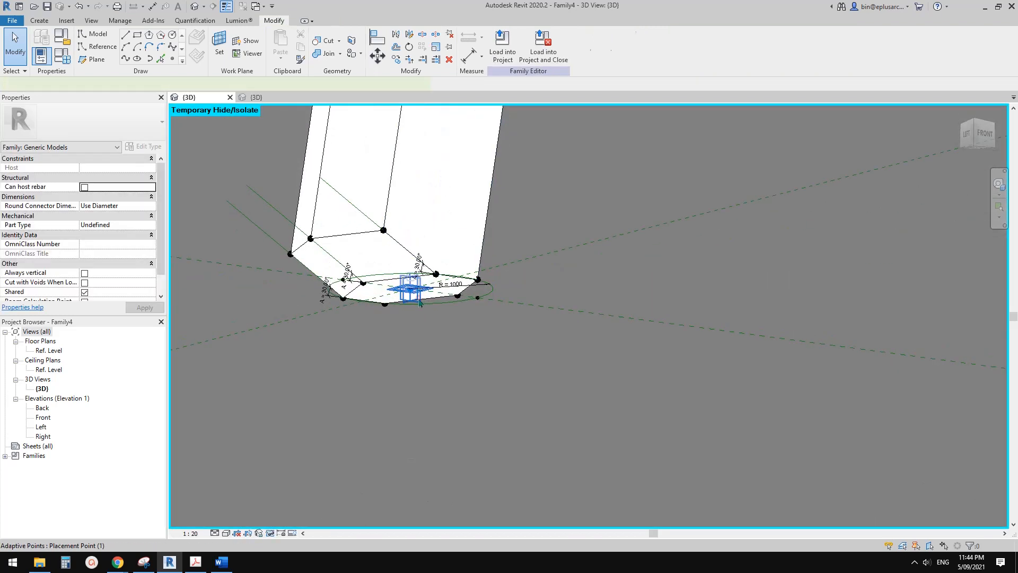
click(420, 302)
click(422, 314)
scroll(427, 323, up, 2)
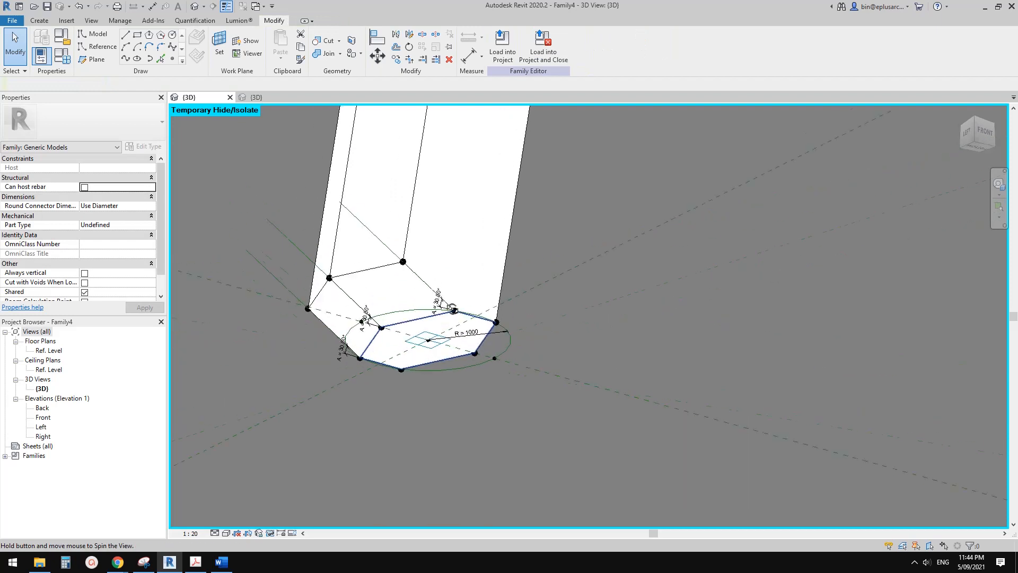
Associate the rotation angle of the two hosted centre reference points with a new instance parameter A1, grouped under Dimensions.
click(429, 330)
scroll(430, 331, down, 3)
shift+middle_drag(433, 340, 442, 491)
scroll(441, 216, up, 3)
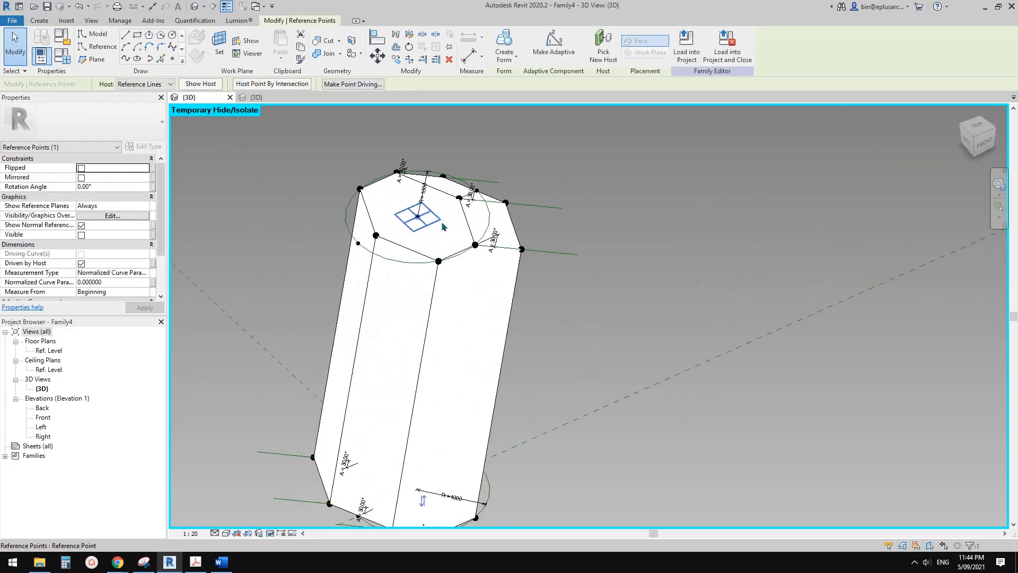
ctrl+click(438, 260)
scroll(439, 257, down, 2)
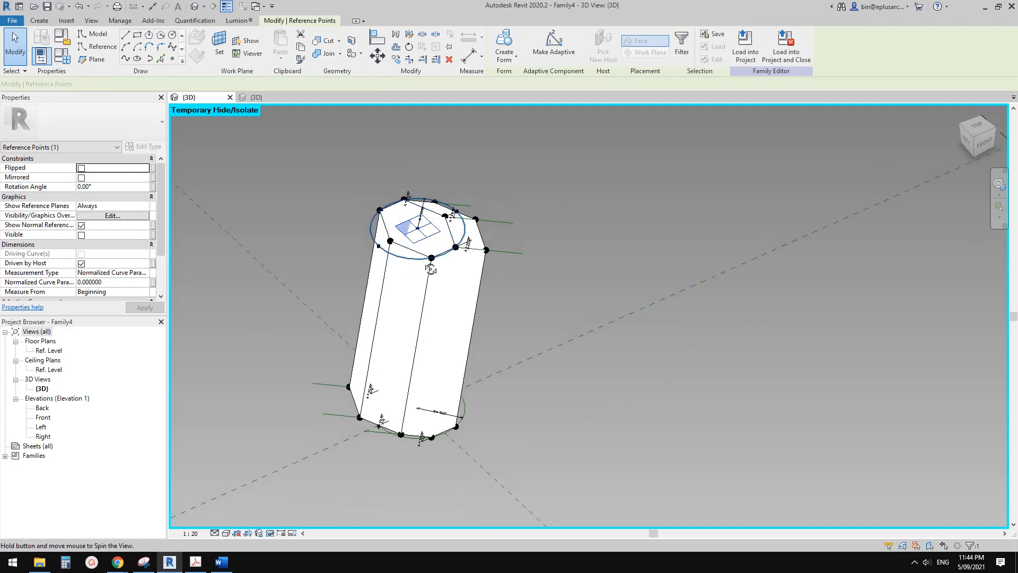
middle_drag(432, 236, 432, 266)
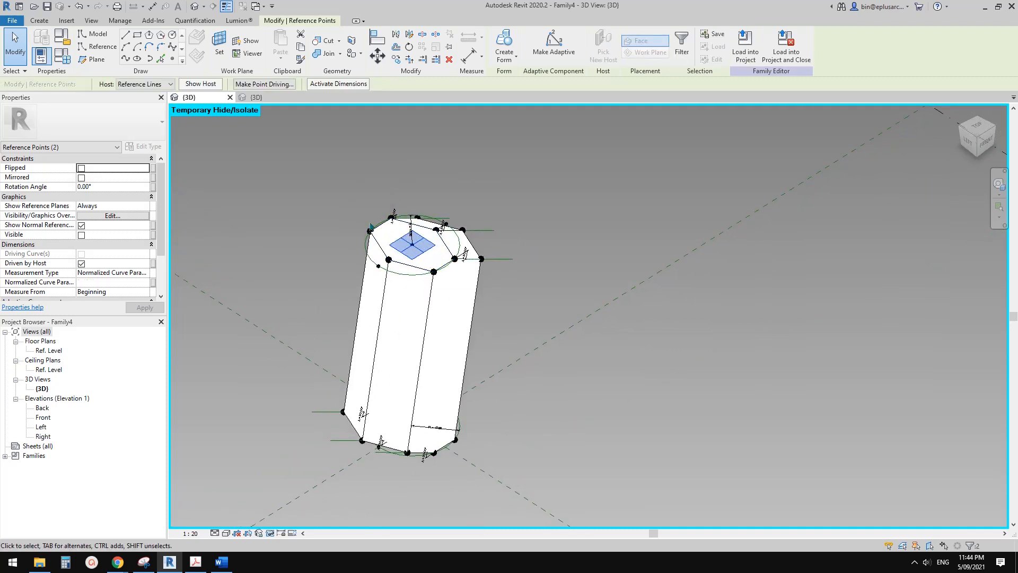
shift+middle_drag(425, 275, 241, 217)
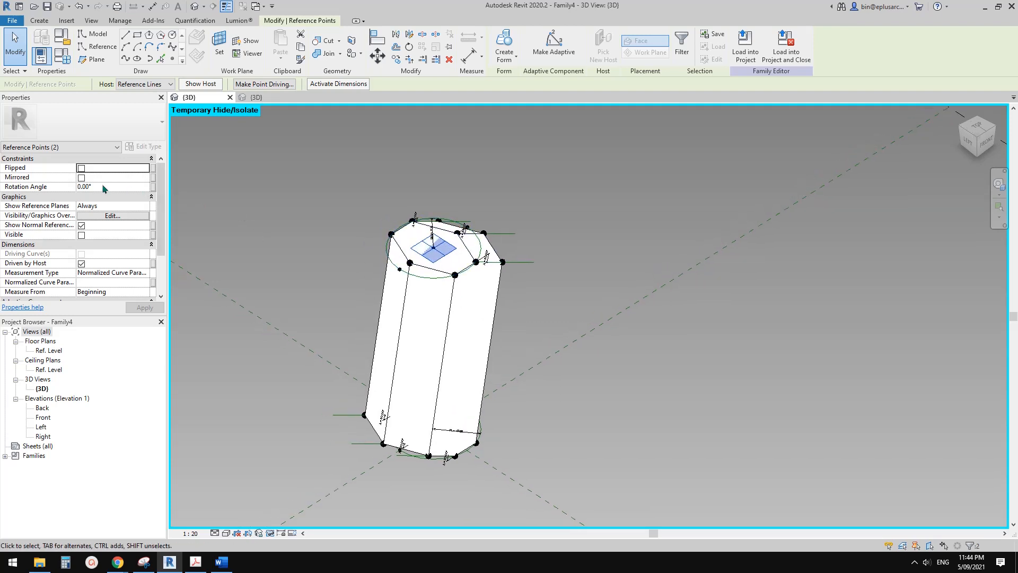
click(153, 187)
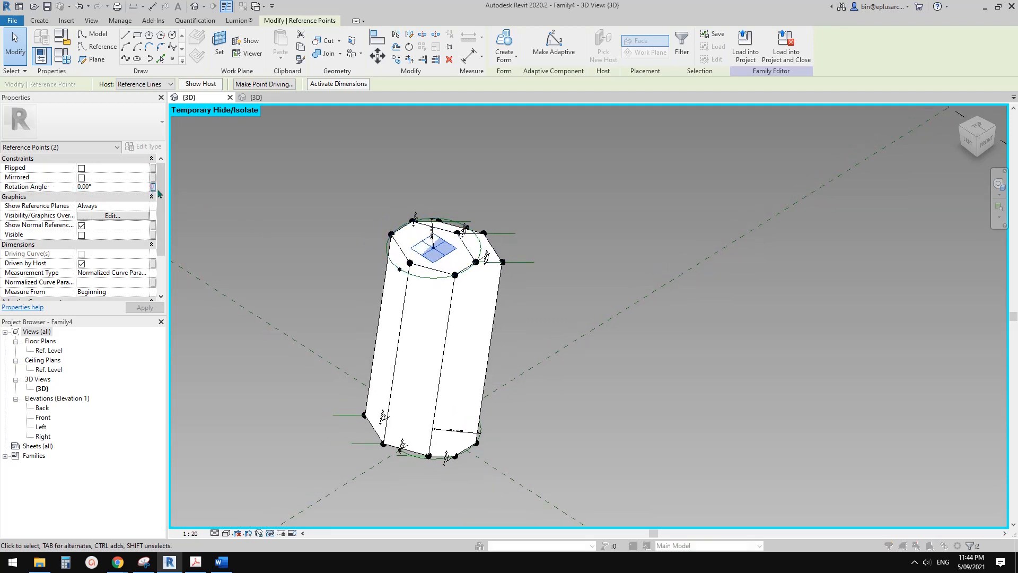
click(285, 397)
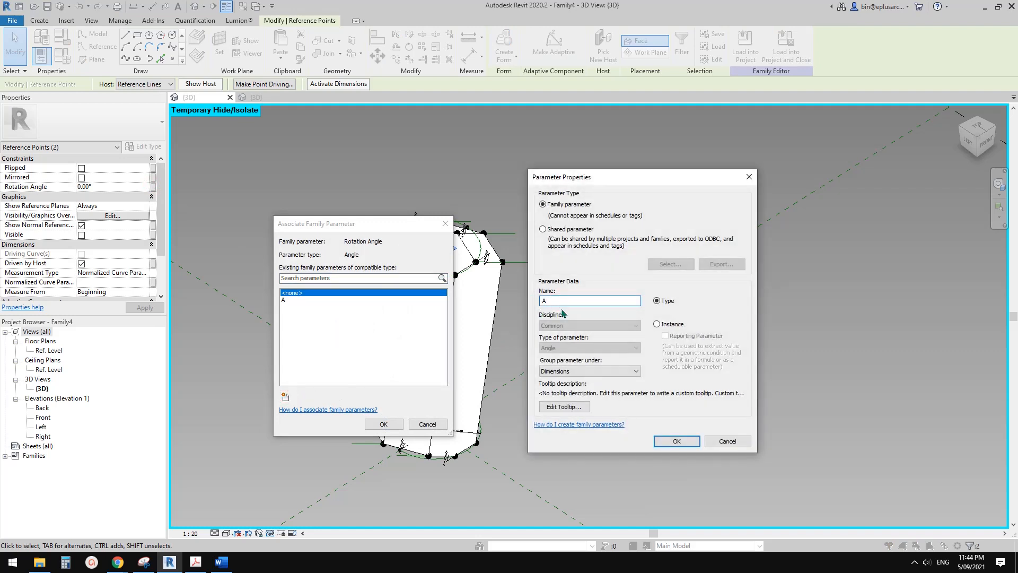
click(677, 441)
click(383, 424)
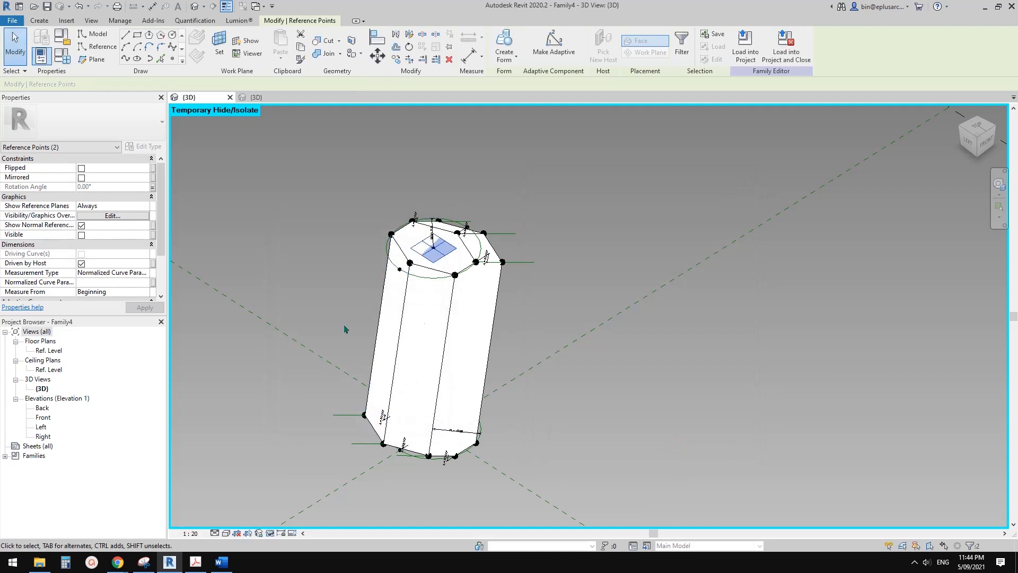
Set the family's A1 parameter to 90°.
middle_drag(249, 294, 394, 275)
click(64, 55)
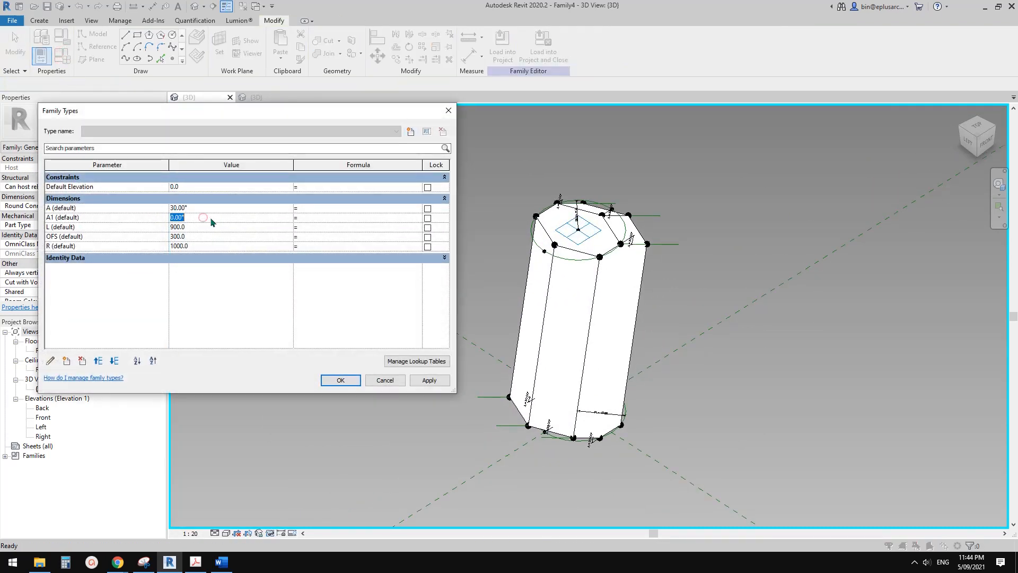
click(433, 381)
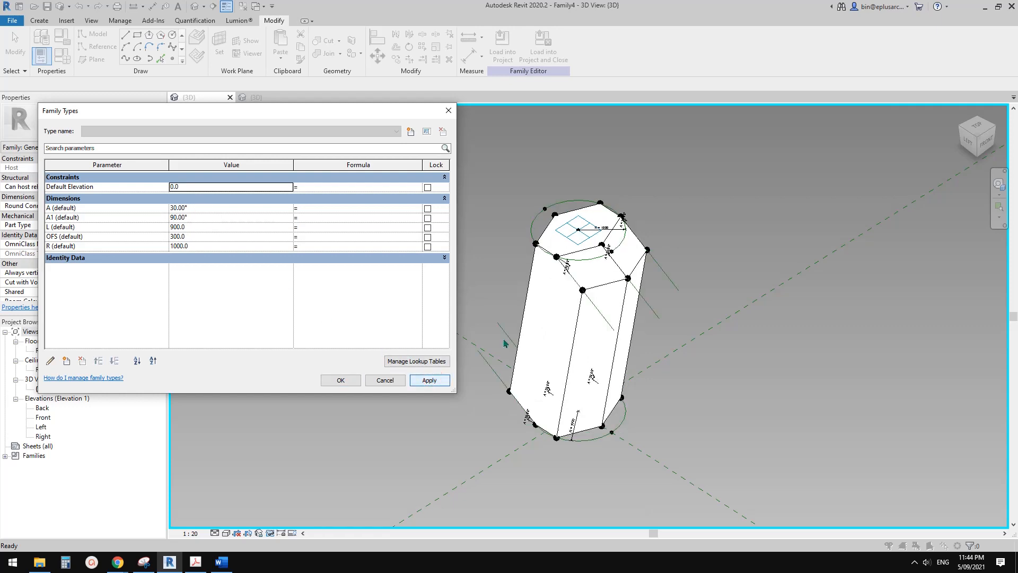
click(354, 383)
Reload Family4 into the conceptual mass, overwriting the existing version.
shift+middle_drag(573, 389, 519, 376)
shift+middle_drag(503, 325, 511, 373)
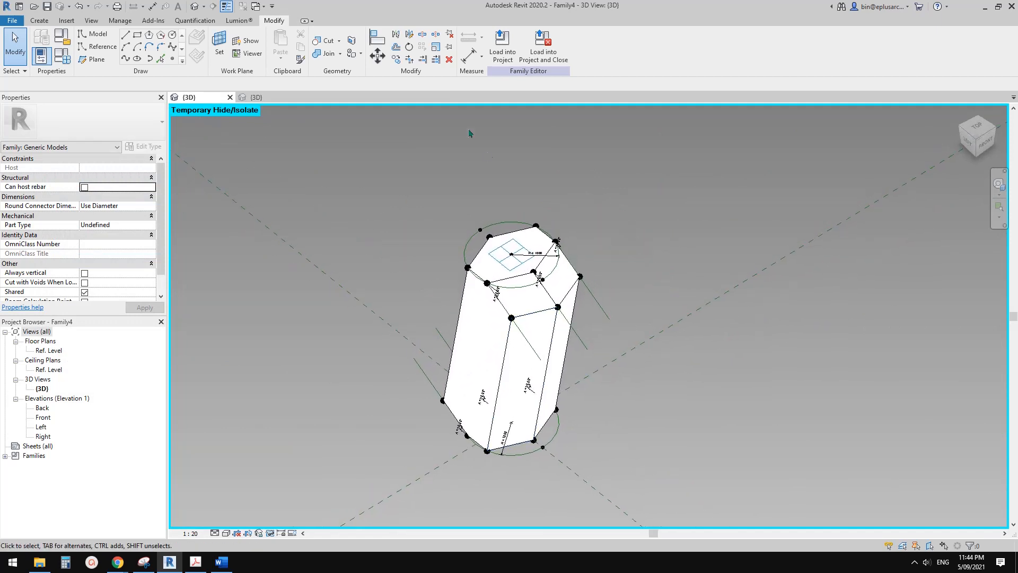
click(504, 41)
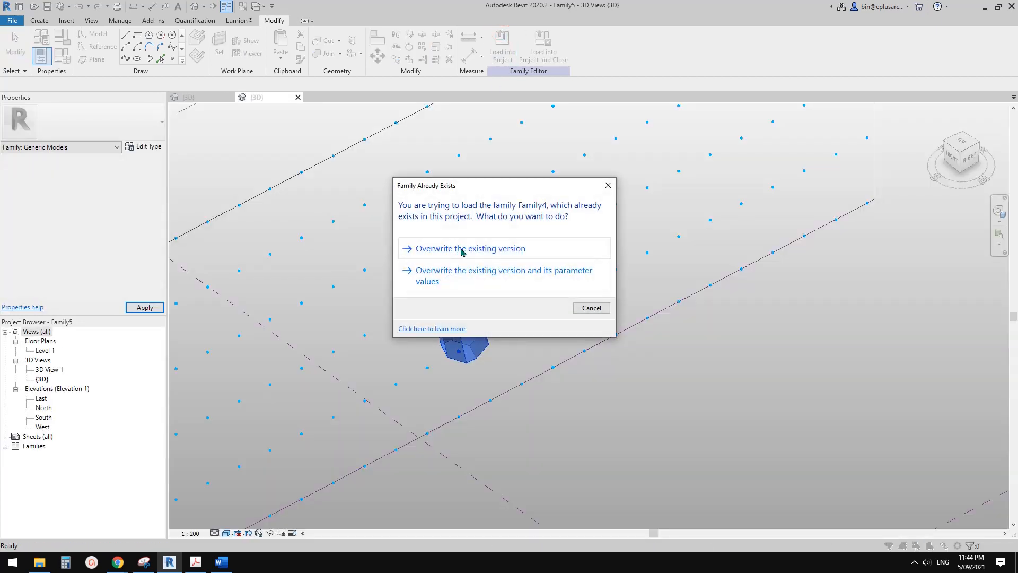
click(465, 247)
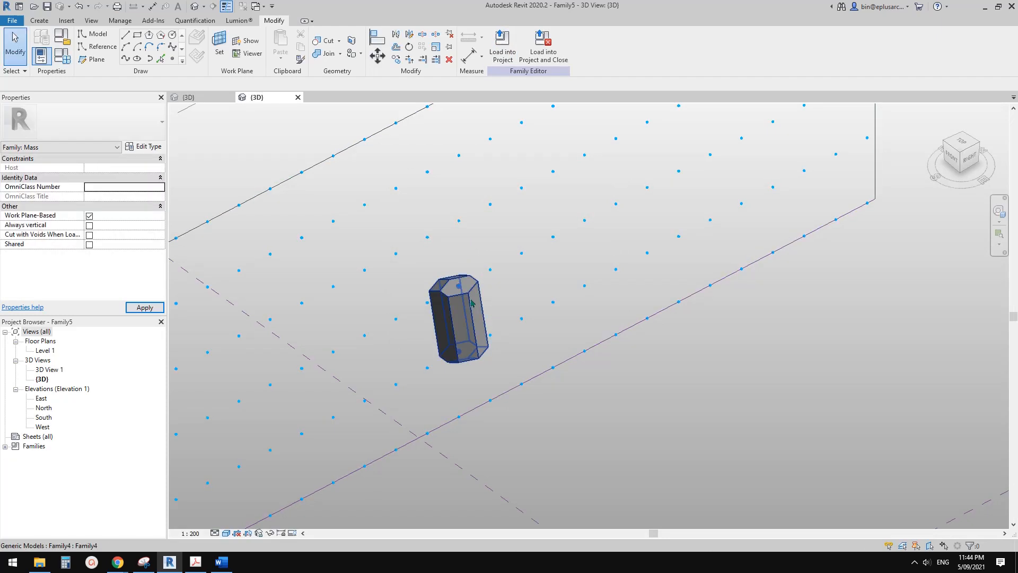
Repeat the placed brick across all nodes of the divided surface.
click(485, 321)
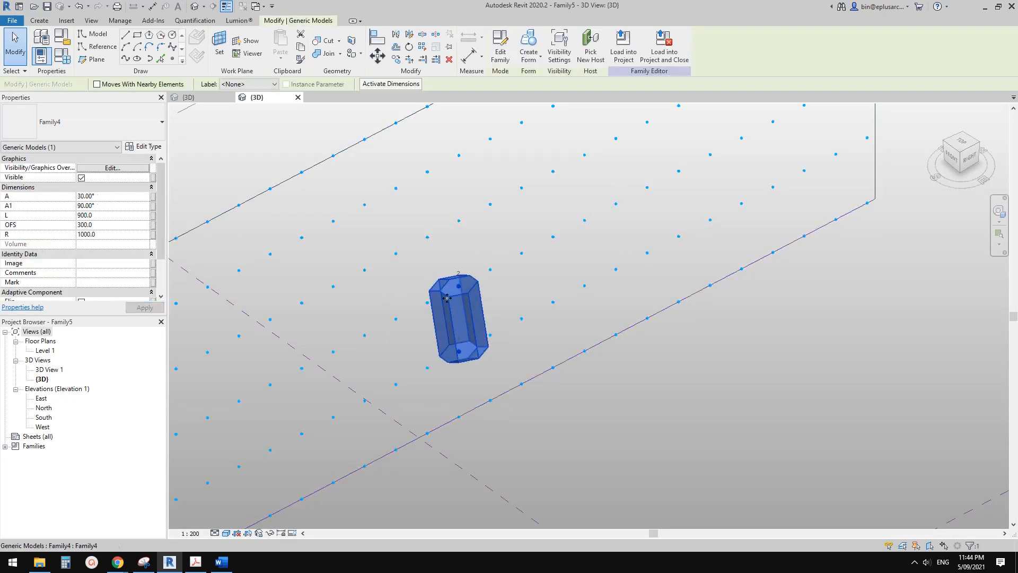
shift+middle_drag(447, 298, 416, 229)
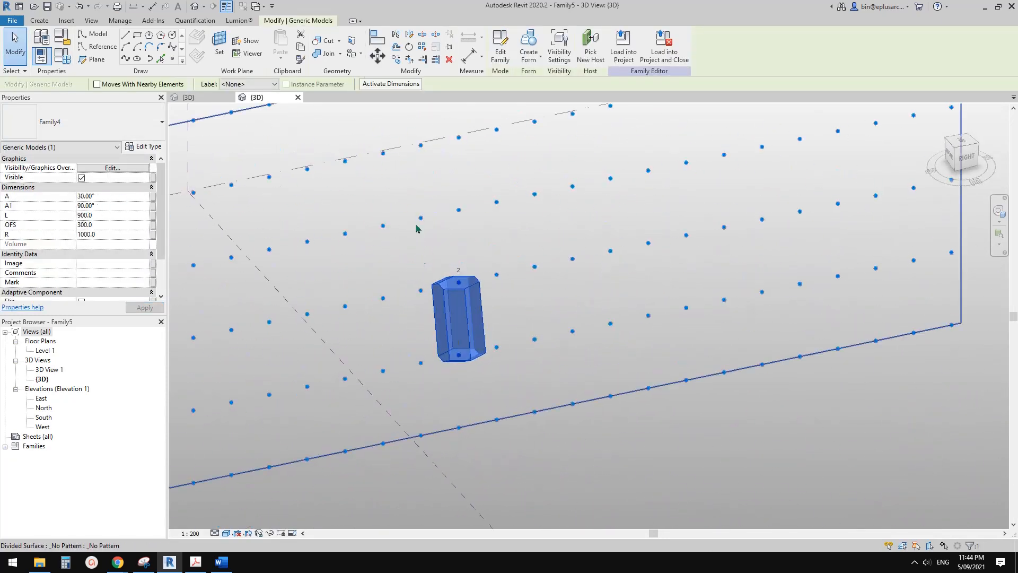
click(423, 57)
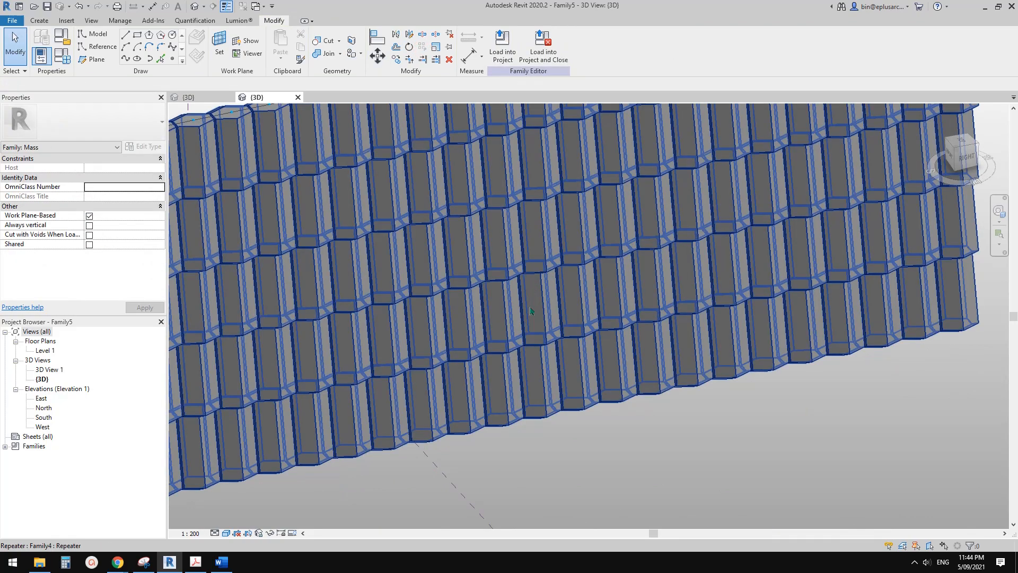
Select one repeated brick near the facade's lower edge and examine the joints between neighbouring bricks.
shift+middle_drag(509, 265, 524, 399)
scroll(525, 399, up, 3)
click(477, 395)
scroll(467, 408, up, 4)
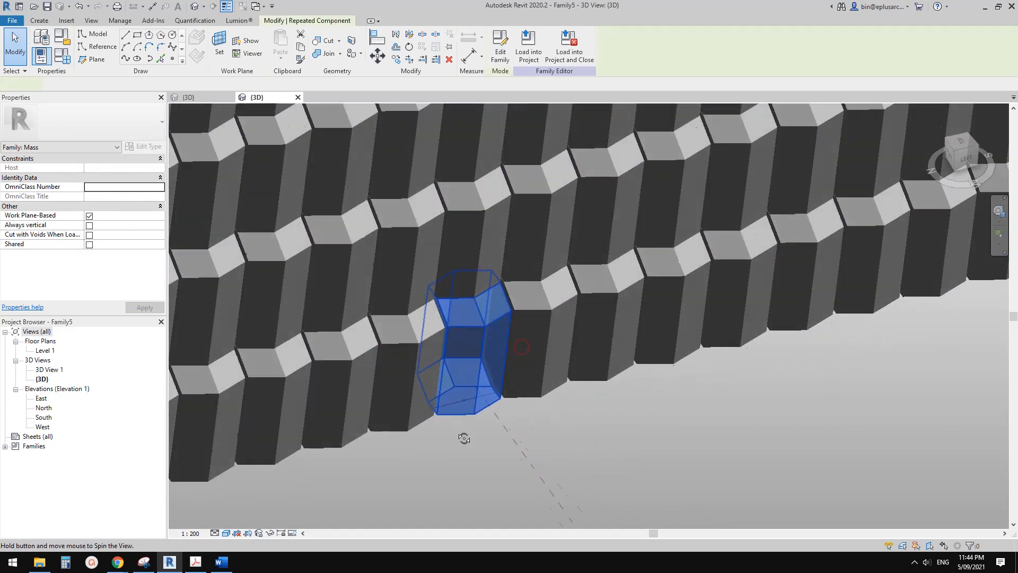
scroll(464, 411, up, 2)
shift+middle_drag(464, 411, 426, 384)
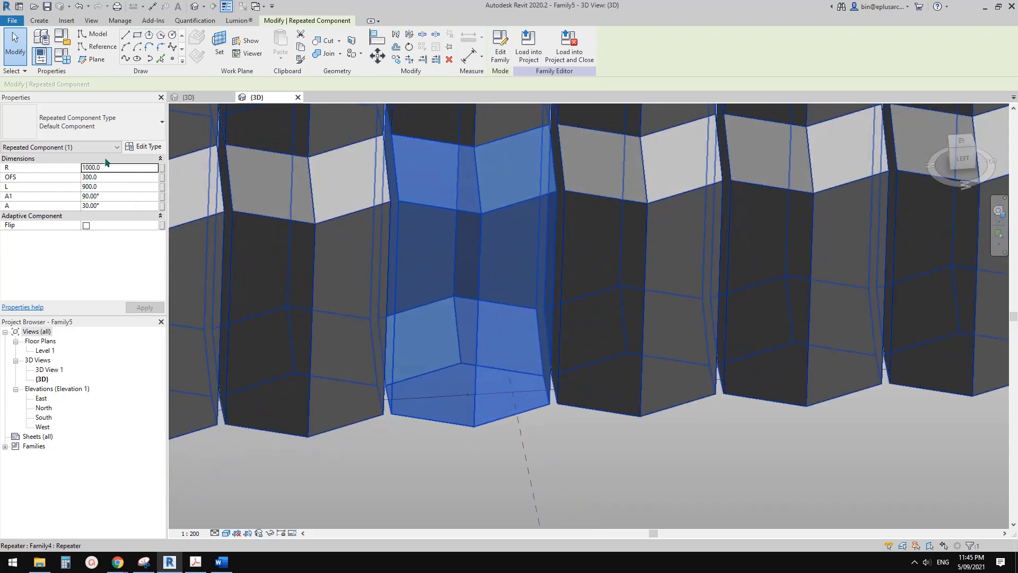
shift+middle_drag(452, 291, 415, 272)
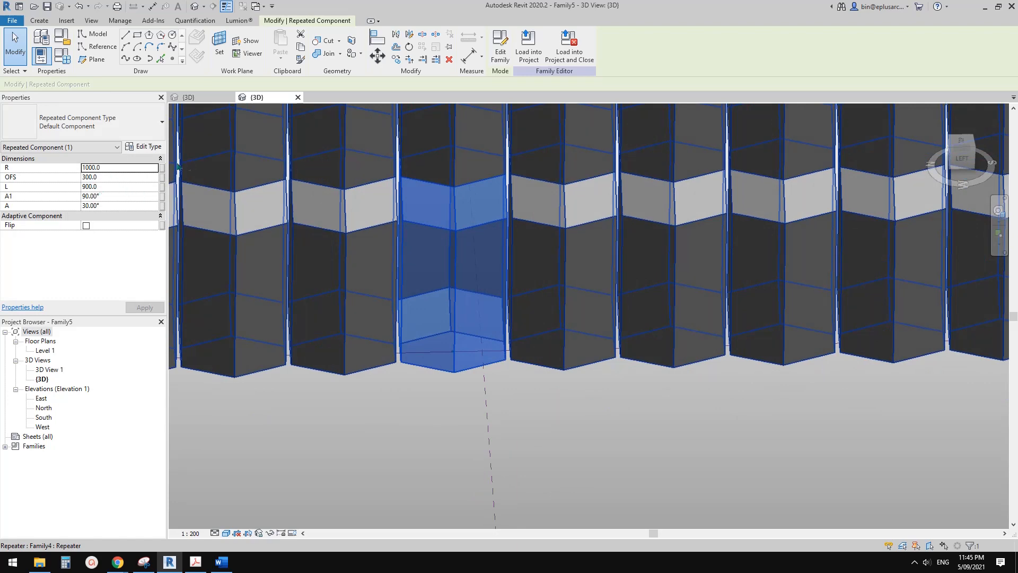
shift+middle_drag(179, 168, 583, 299)
scroll(589, 289, down, 2)
scroll(519, 254, down, 1)
scroll(518, 256, up, 1)
shift+middle_drag(518, 257, 375, 287)
scroll(510, 272, up, 3)
scroll(503, 298, up, 2)
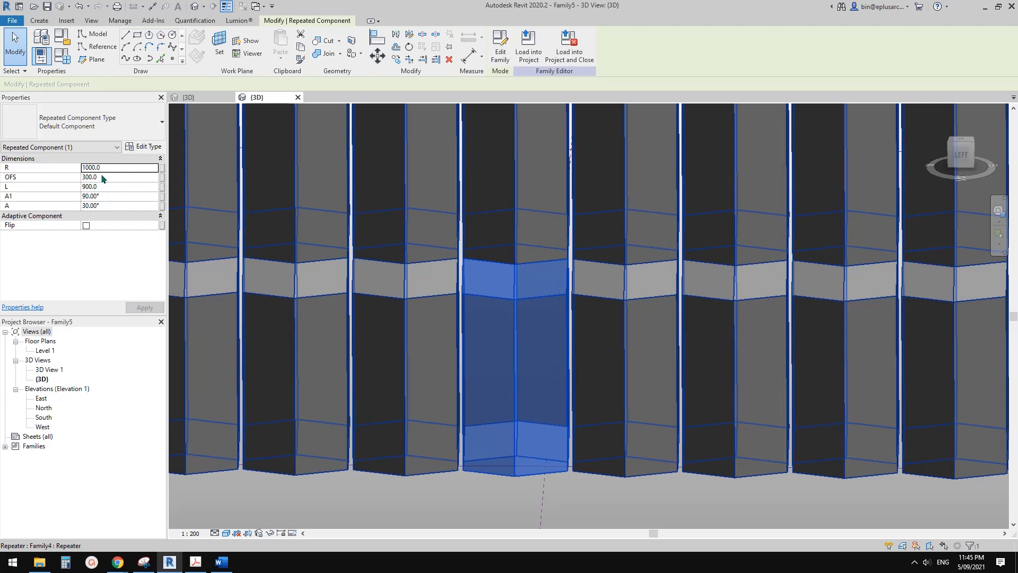
Set the R dimension of the selected repeated brick to 1100.
click(114, 168)
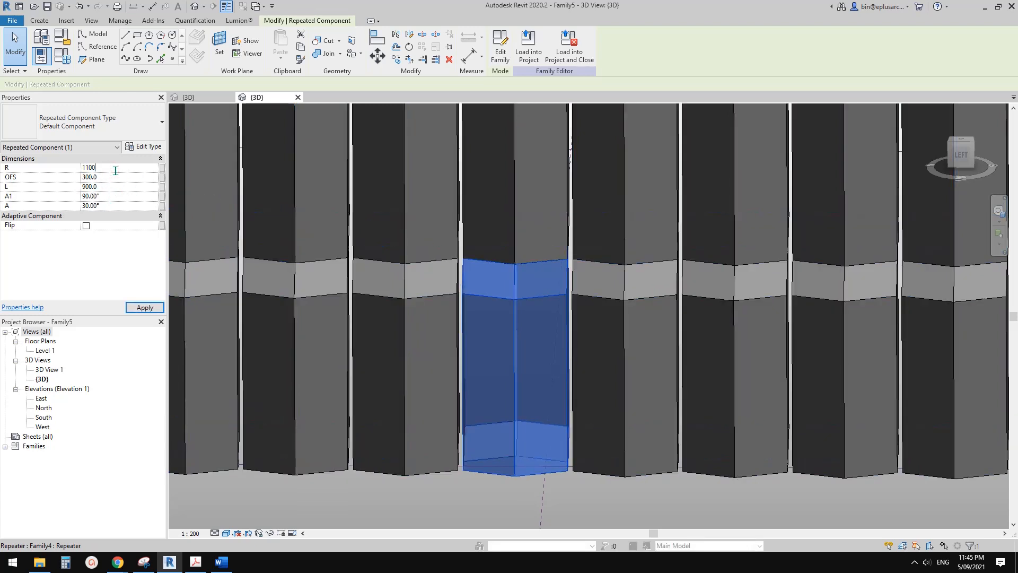
text(1100)
key(Return)
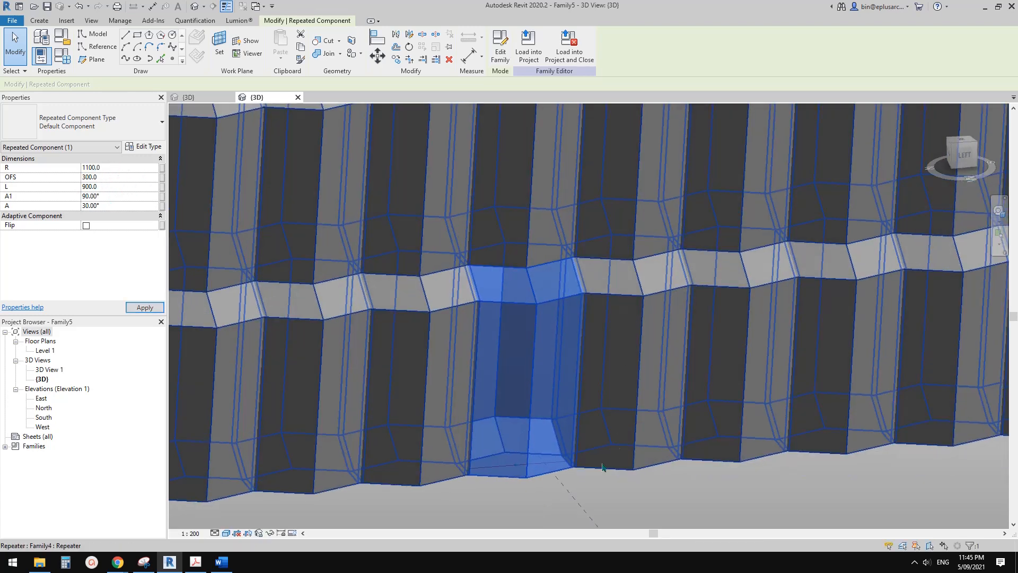
Try an R of 1020 for the repeated brick, checking the joint up close, and raise it to 1030.
scroll(603, 466, up, 8)
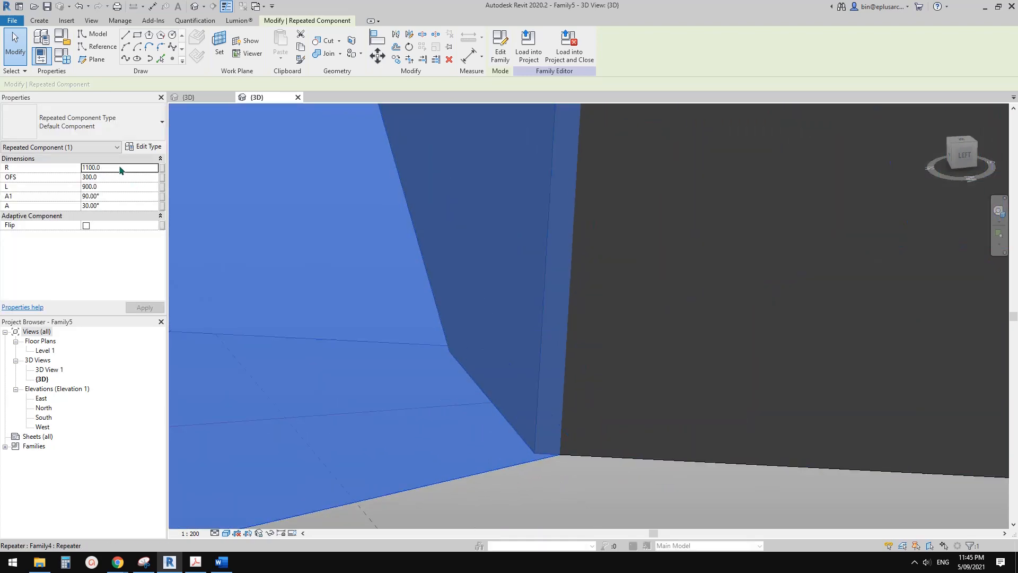
key(Return)
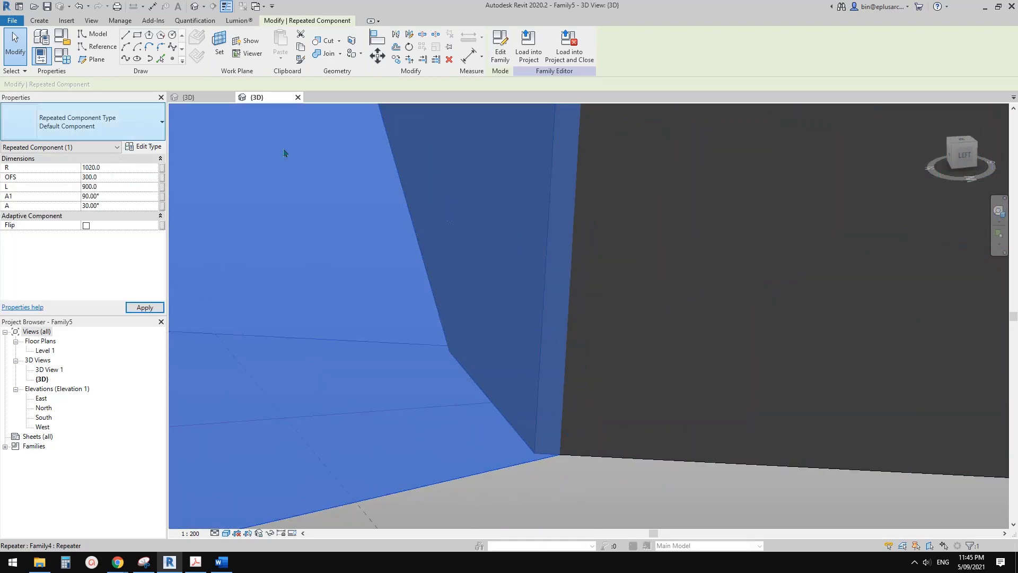
click(119, 168)
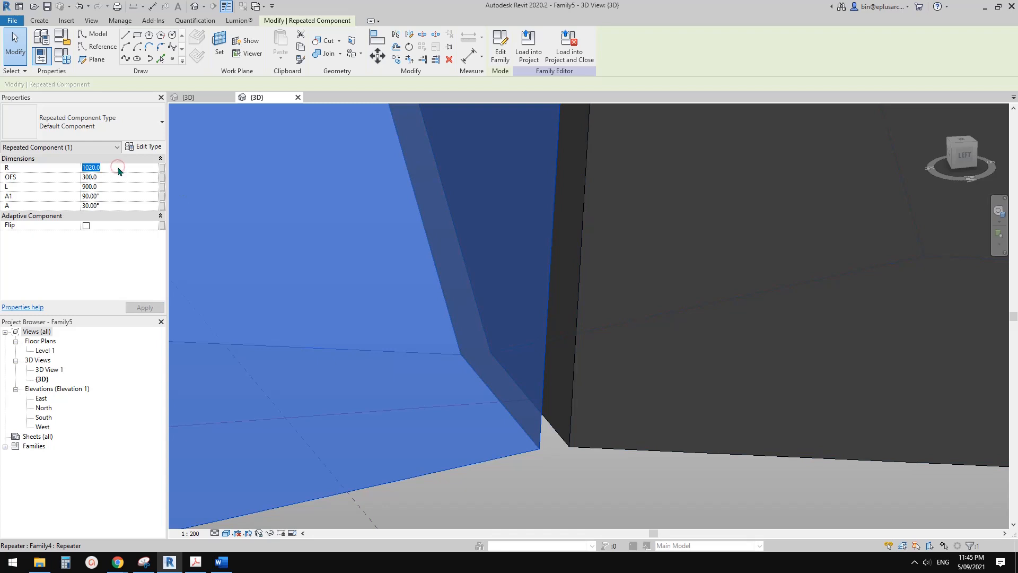
key(Return)
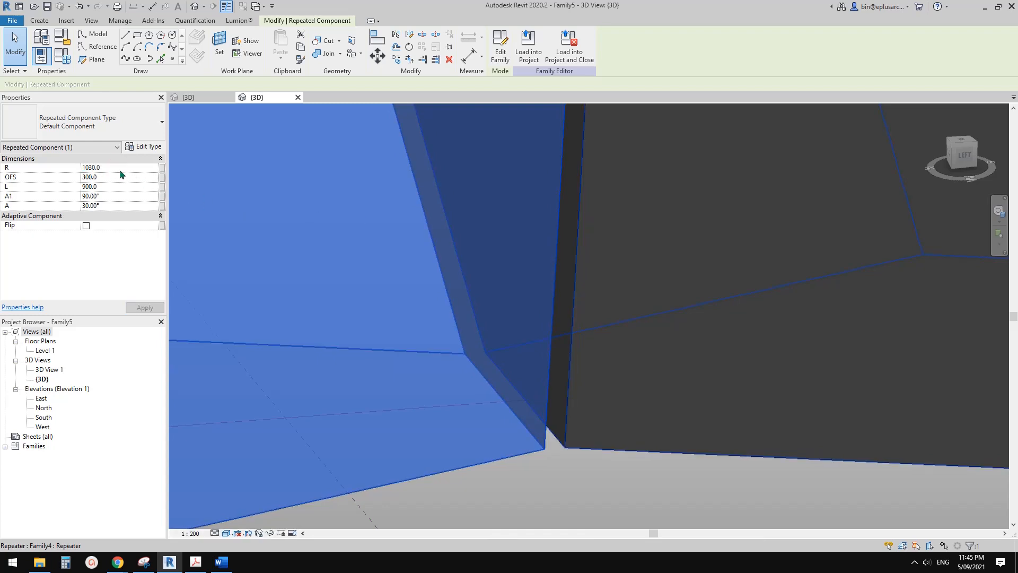
Set the R dimension of the selected repeated brick to 1050 and check its joint with the neighbouring brick up close.
click(118, 167)
text(1050)
key(Return)
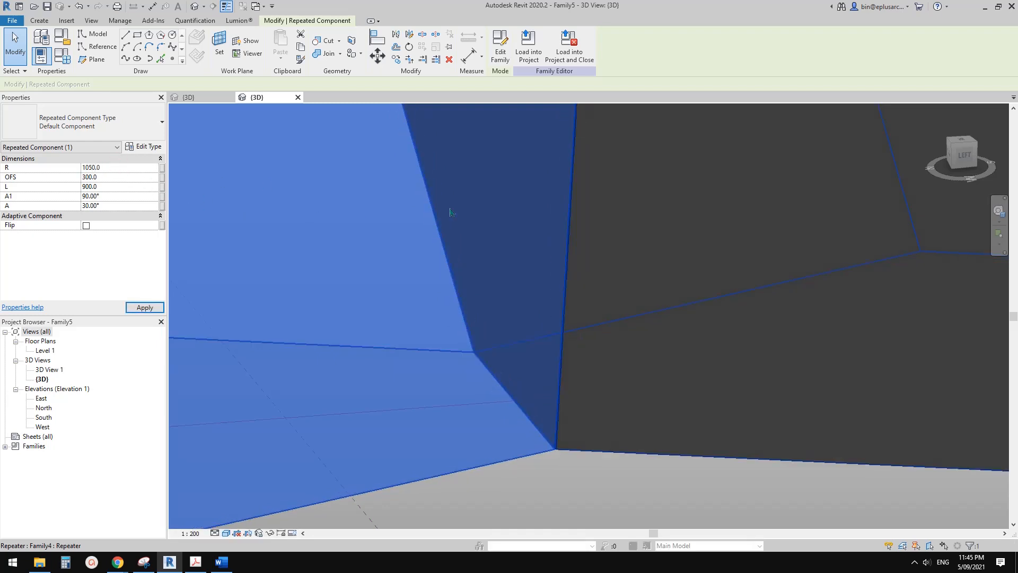
scroll(566, 473, up, 1)
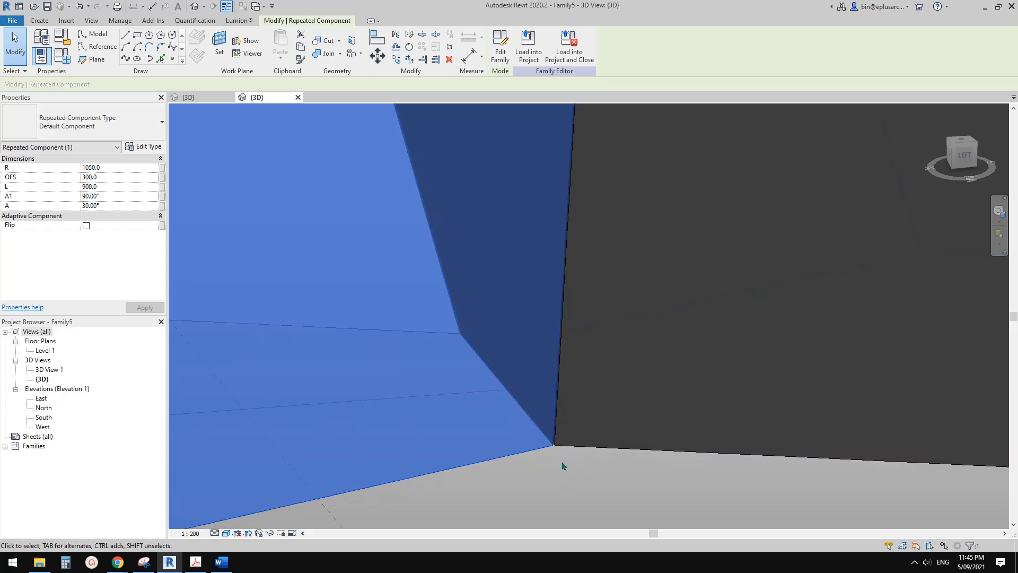
scroll(554, 457, down, 5)
key(Escape)
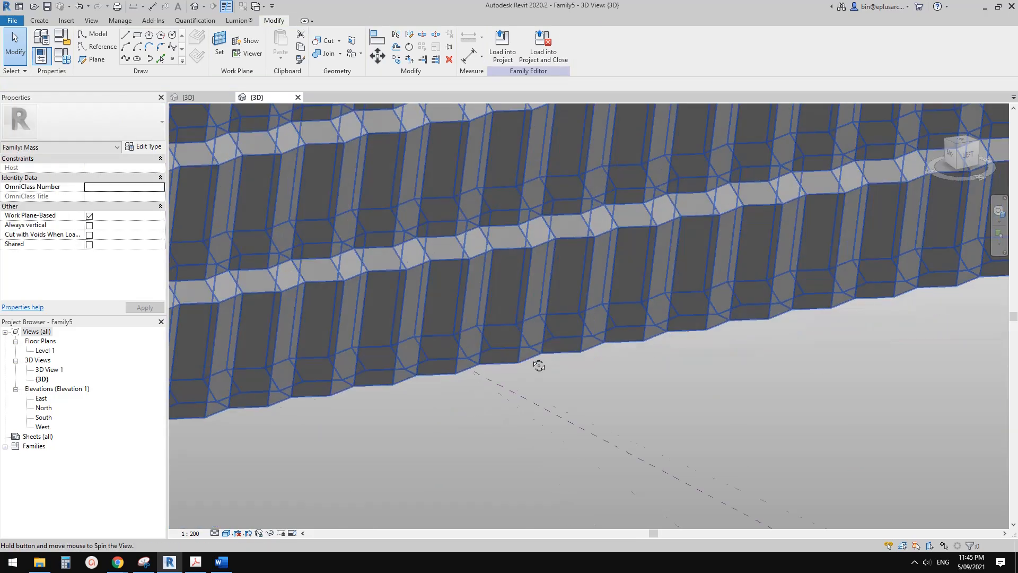
Select the repeated brick at the facade's lower corner, try an OFS of 500, and set it to 200.
shift+middle_drag(532, 335, 464, 384)
click(456, 391)
click(454, 394)
scroll(472, 387, up, 1)
scroll(465, 380, up, 1)
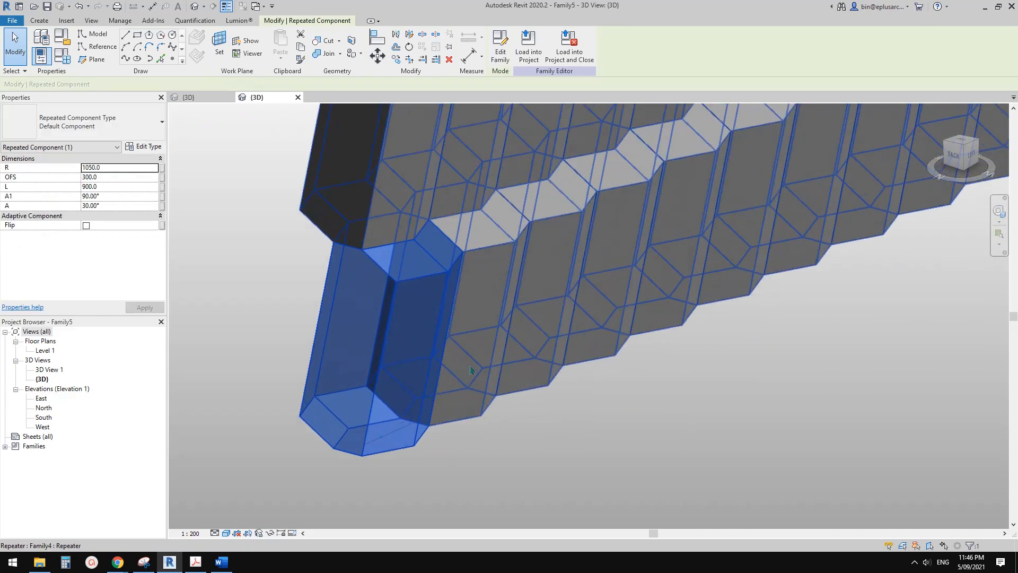
shift+middle_drag(357, 257, 390, 255)
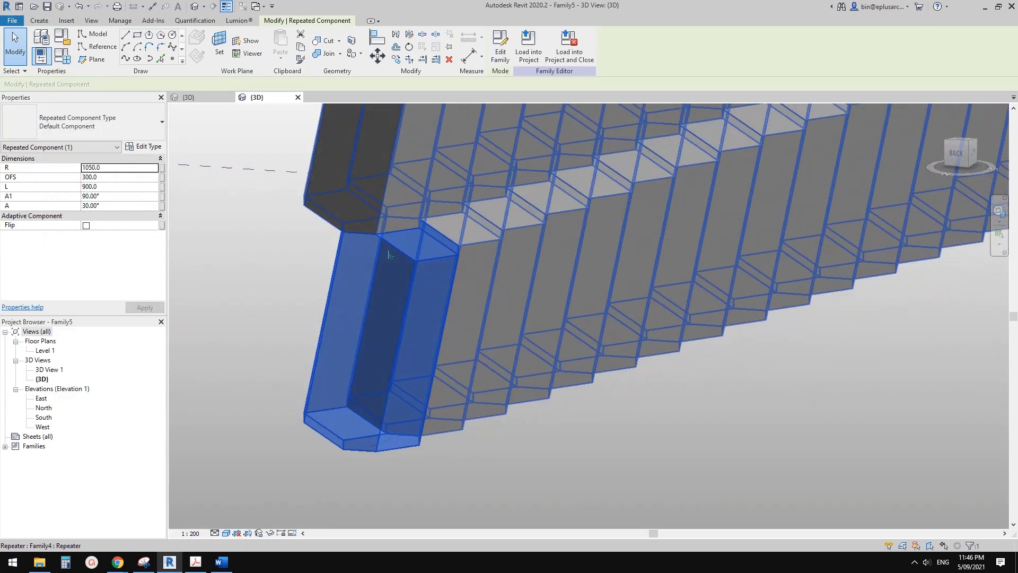
click(112, 177)
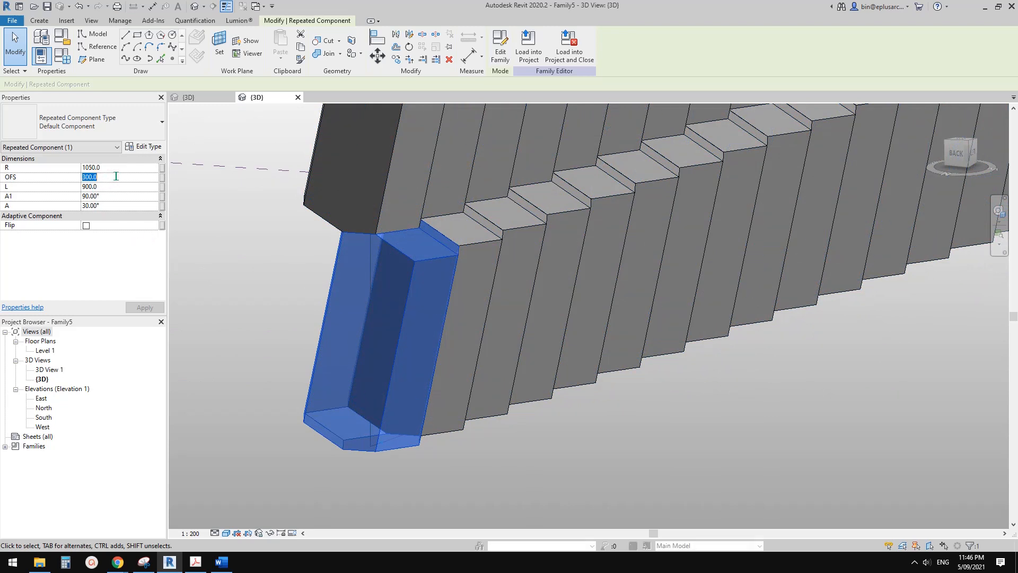
click(152, 312)
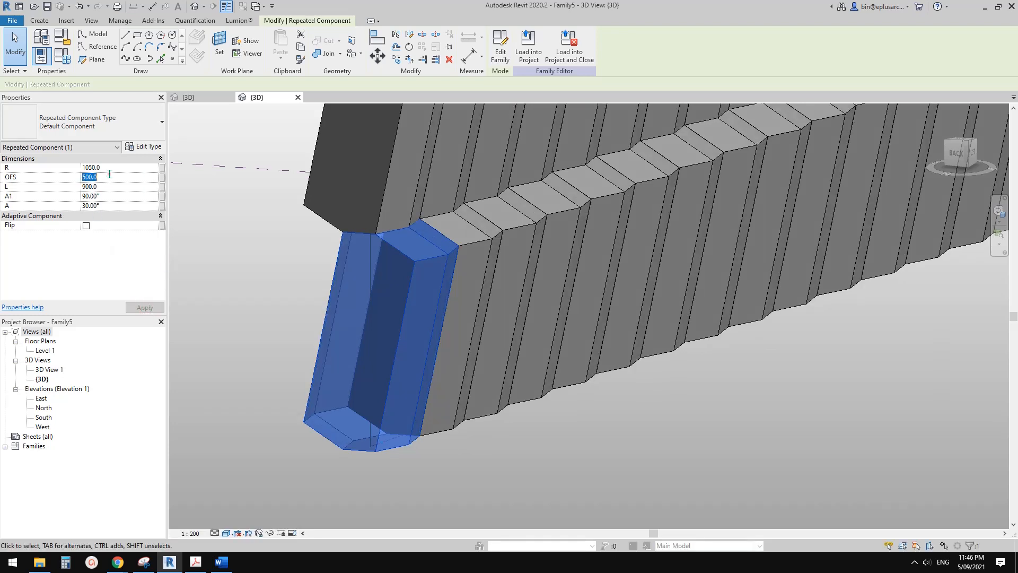
text(200)
click(144, 307)
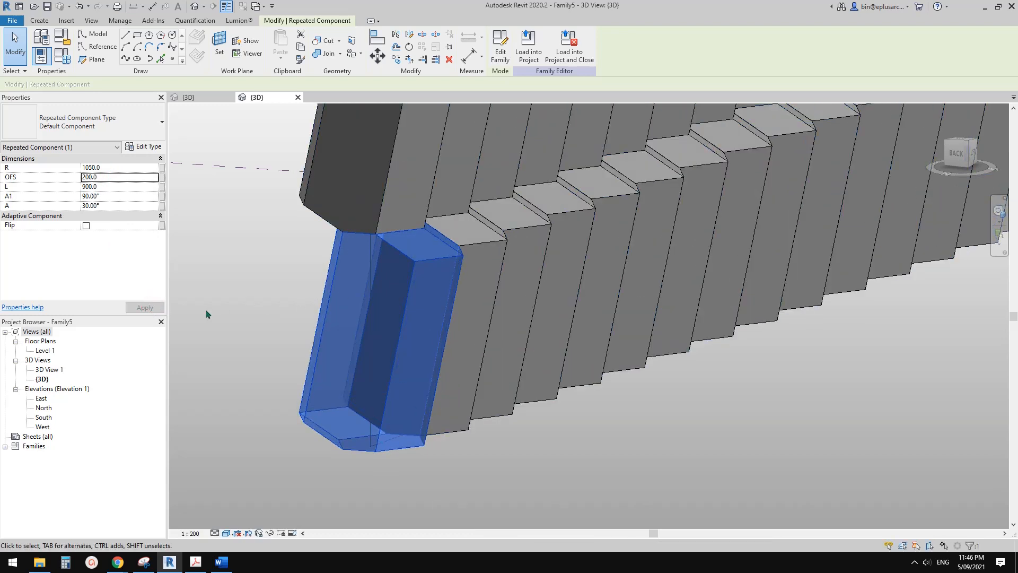
Try an L of 1200 for the selected corner brick and return it to 900.
click(115, 188)
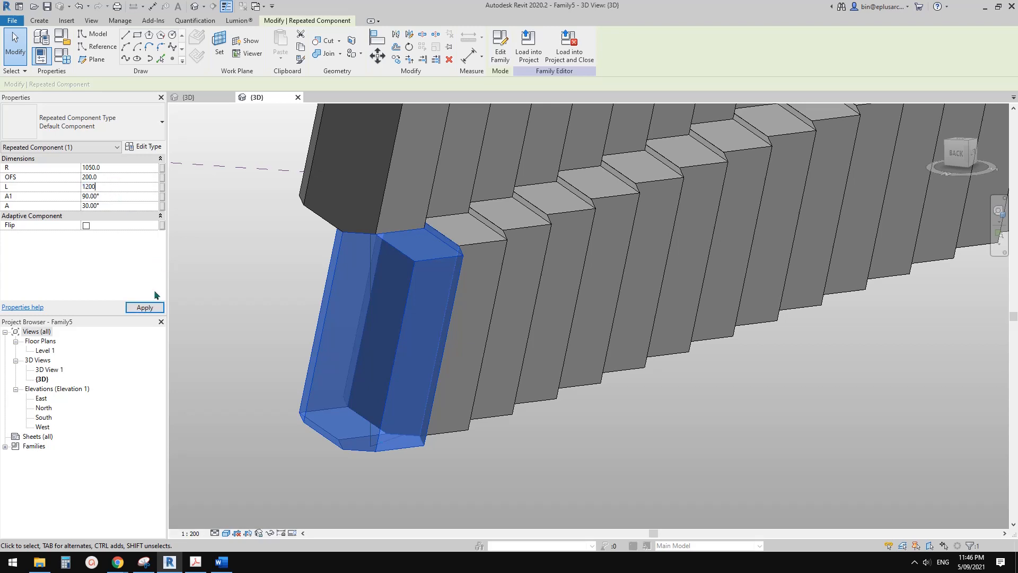
click(149, 307)
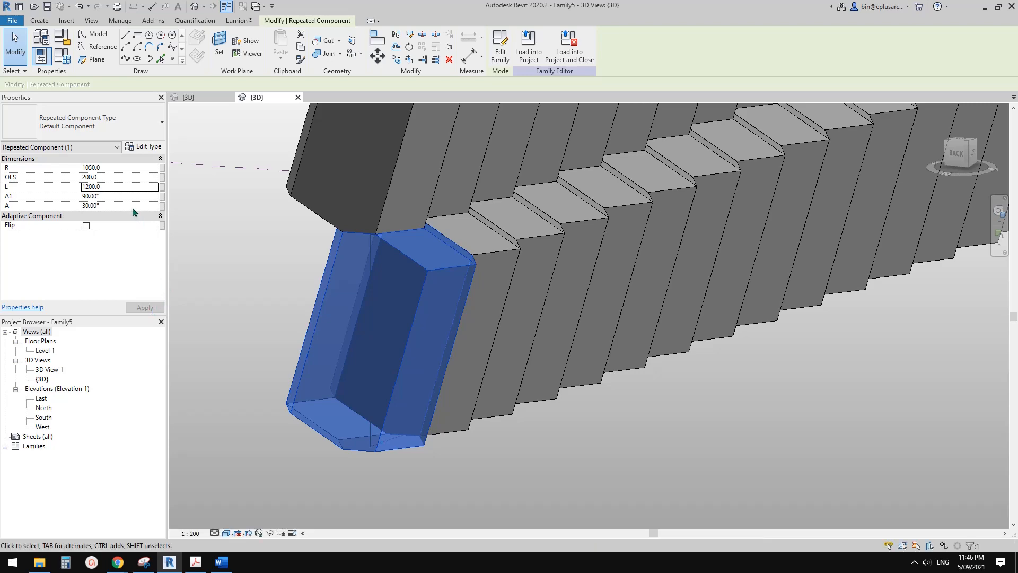
shift+middle_drag(471, 313, 464, 335)
click(110, 186)
text(9)
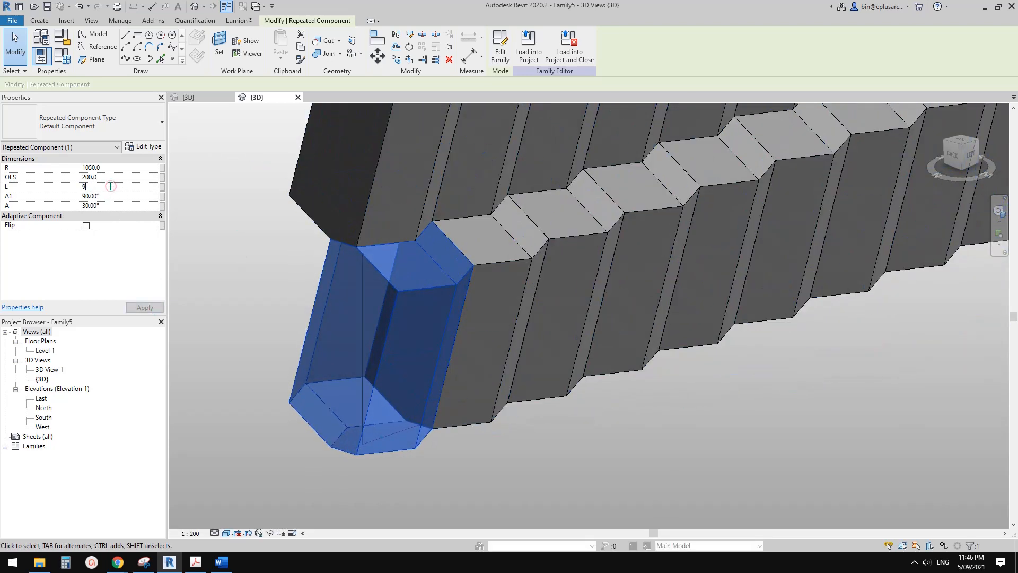
text(00)
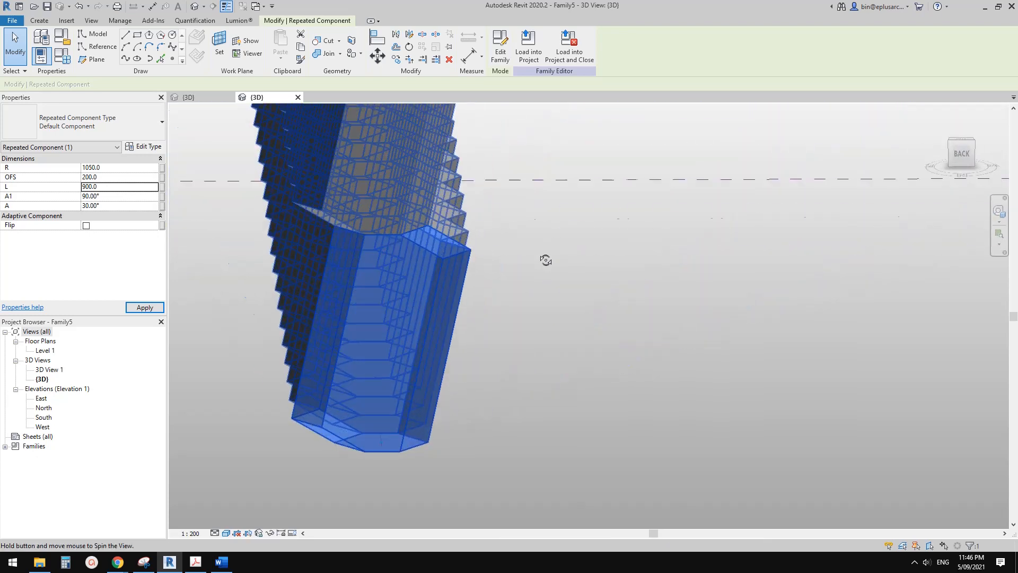
Set the L dimension of the selected corner brick to 750 and check the brick's depth.
click(111, 187)
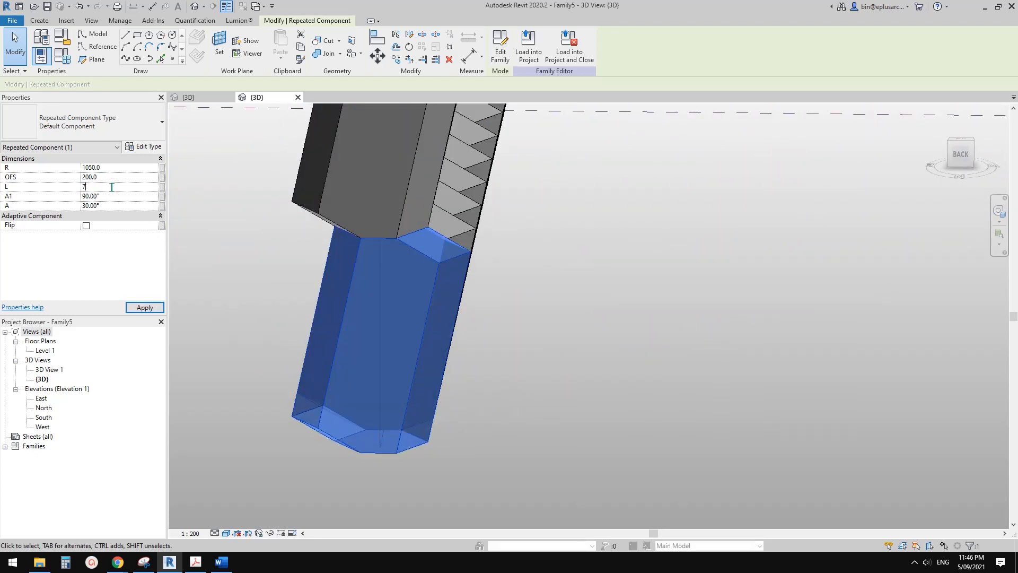
text(750)
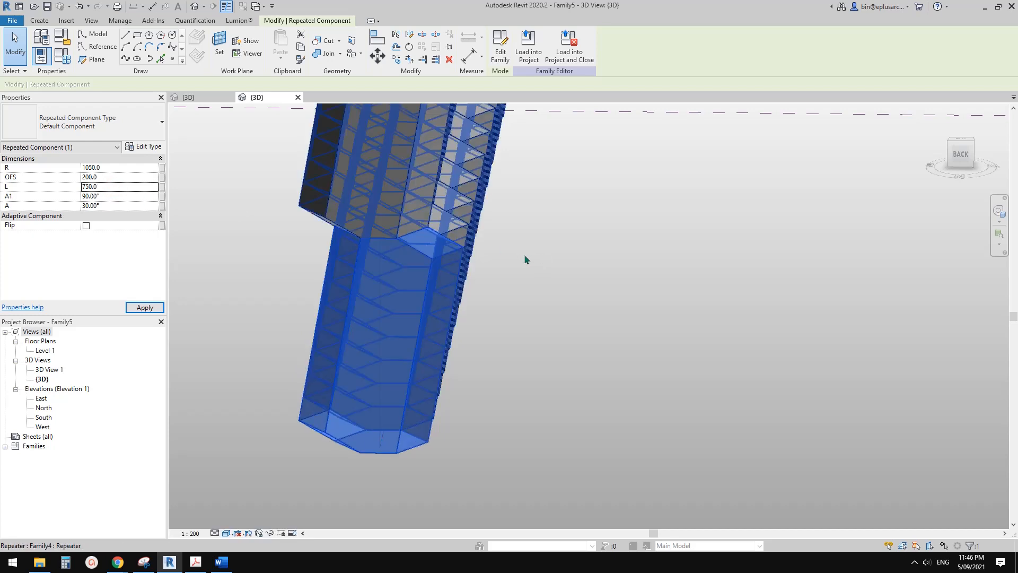
shift+middle_drag(527, 254, 509, 297)
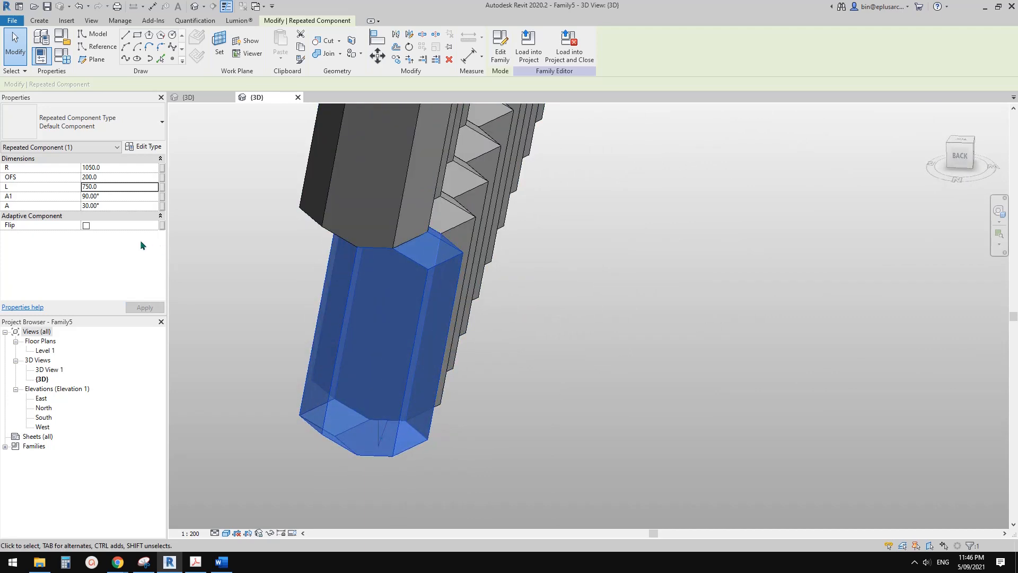
Try an A angle of 45° for the selected corner brick and return it to 30°.
click(120, 205)
text(45)
click(152, 309)
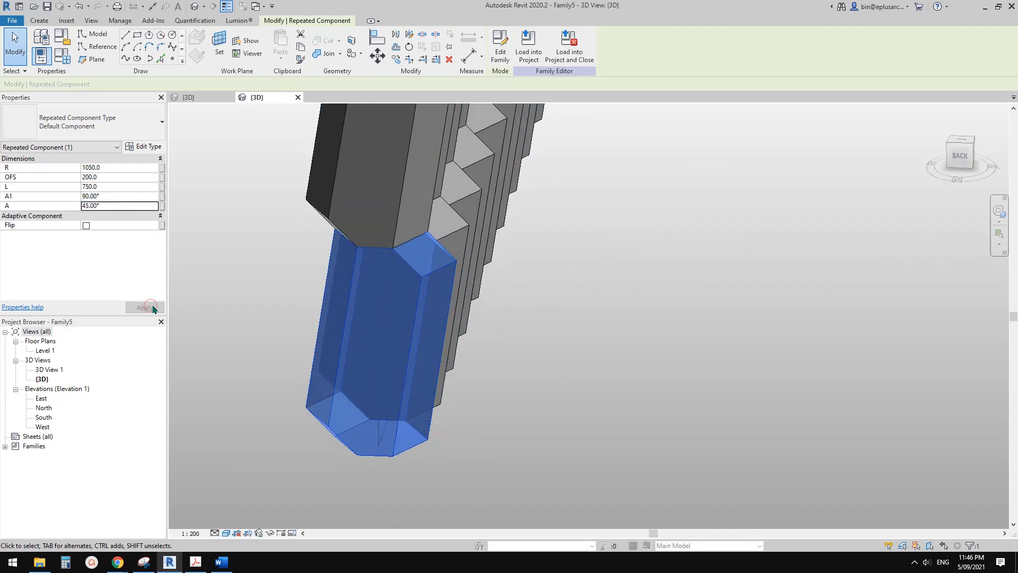
shift+middle_drag(523, 257, 481, 199)
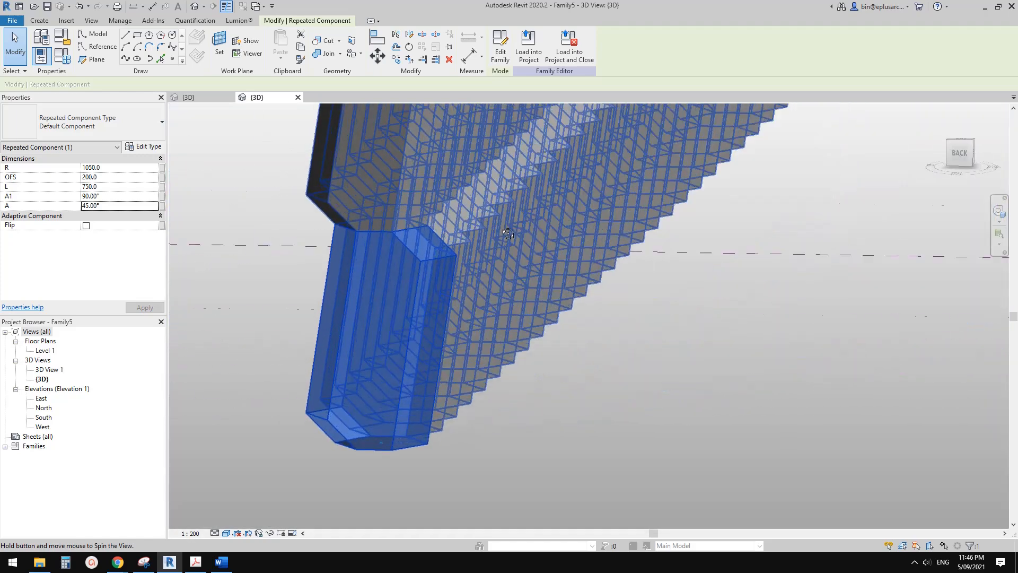
click(122, 206)
text(30)
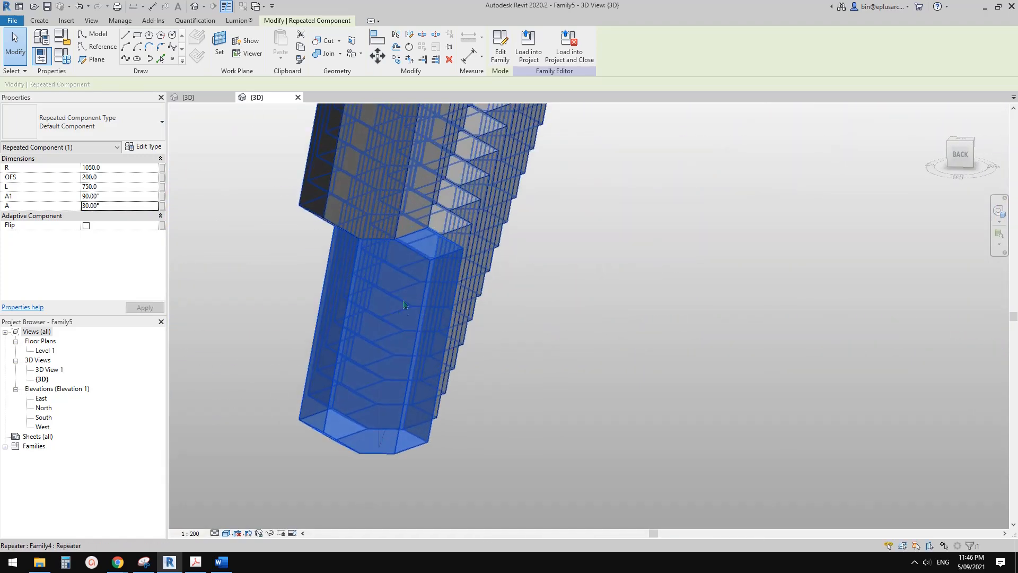
Deselect the brick and set the 3D view's model transparency to 40 in the Graphic Display Options.
scroll(404, 305, down, 2)
key(Escape)
shift+middle_drag(406, 305, 410, 254)
shift+middle_drag(477, 249, 404, 212)
scroll(424, 228, down, 3)
middle_drag(504, 237, 450, 302)
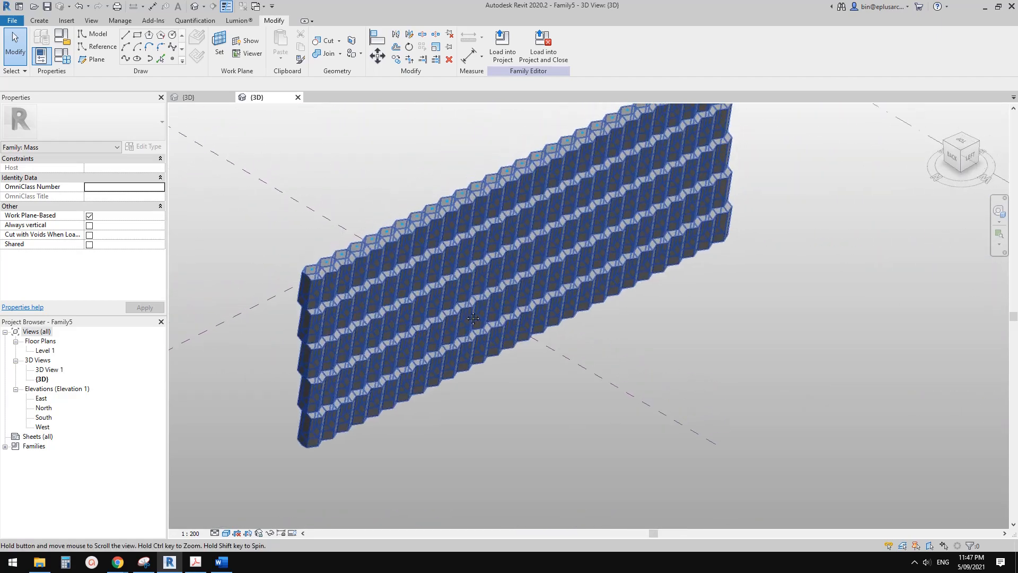
click(225, 534)
click(246, 452)
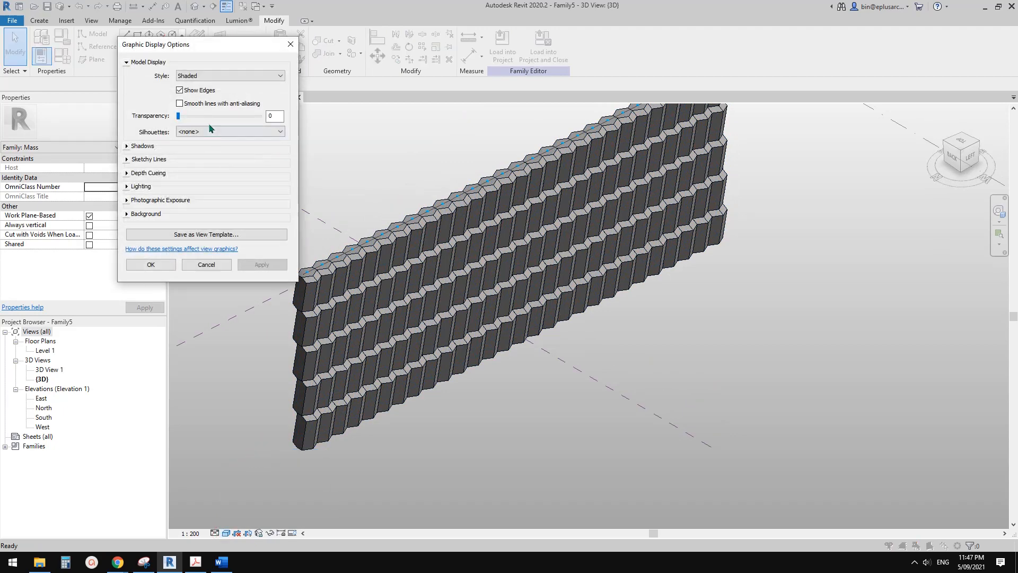
click(265, 263)
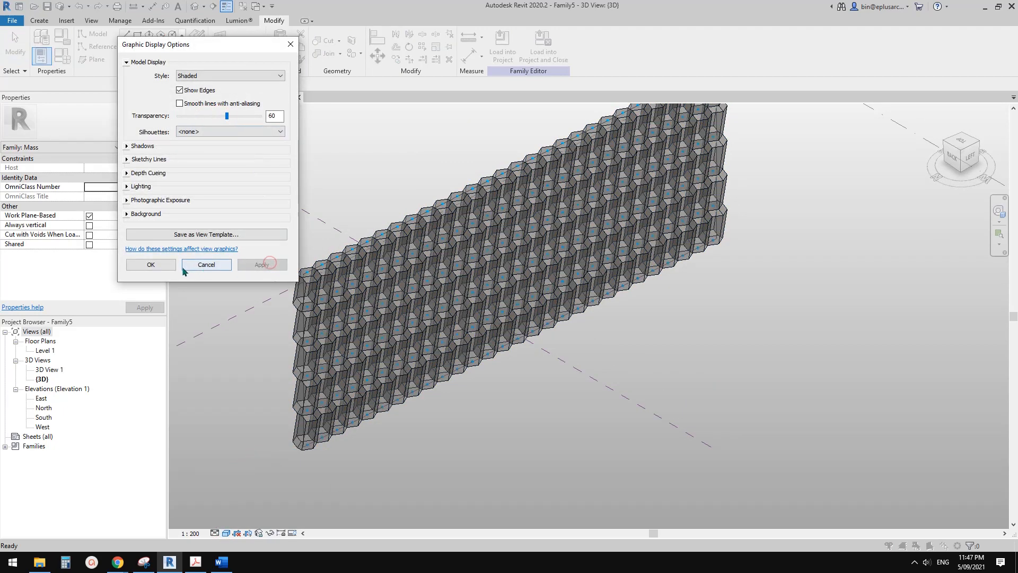
click(151, 264)
Select a single repeated brick in the middle of the facade, examine the semi-transparent brick wall from several angles, and clear the selection.
shift+middle_drag(666, 337, 510, 291)
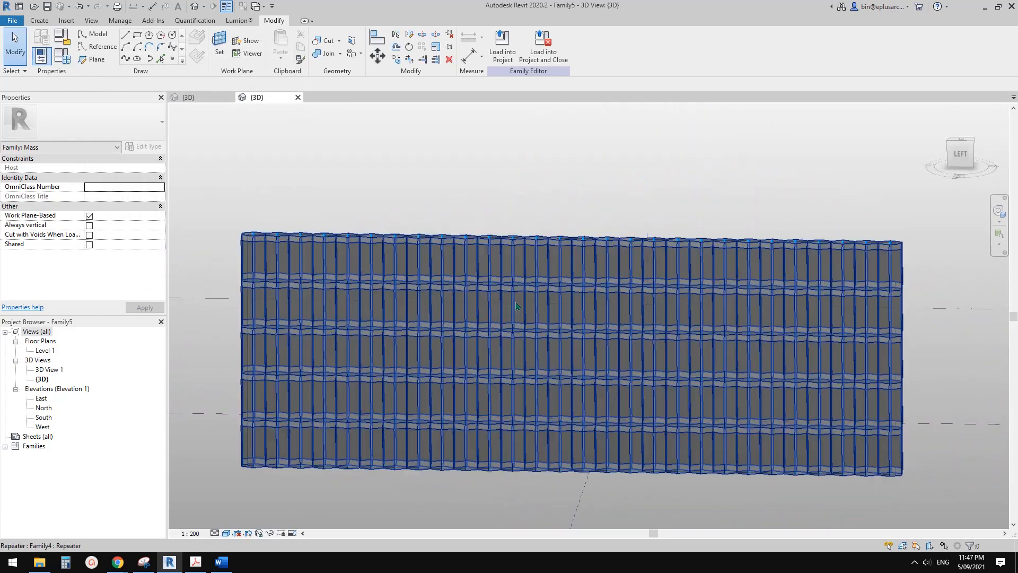
key(Tab)
click(514, 299)
shift+middle_drag(537, 340, 642, 350)
scroll(547, 300, up, 2)
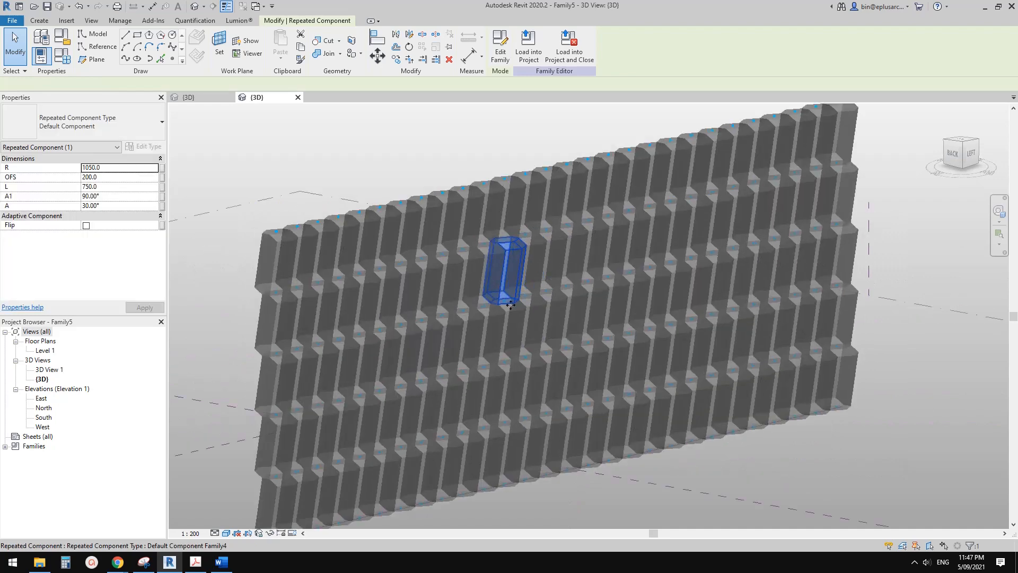
scroll(522, 286, down, 1)
shift+middle_drag(506, 363, 416, 417)
shift+middle_drag(551, 313, 379, 361)
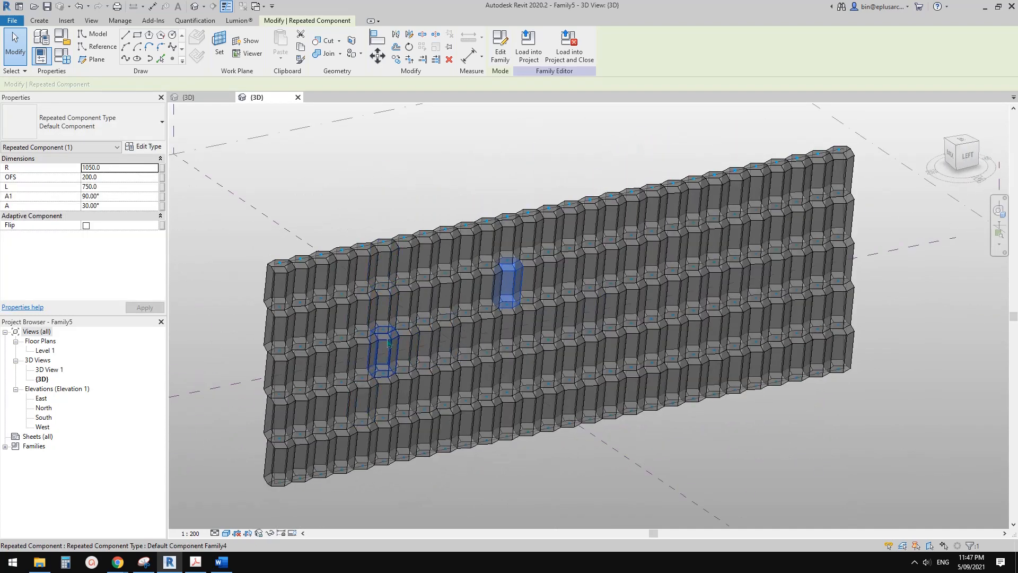
shift+middle_drag(758, 363, 818, 323)
click(640, 368)
shift+middle_drag(640, 368, 615, 403)
click(614, 382)
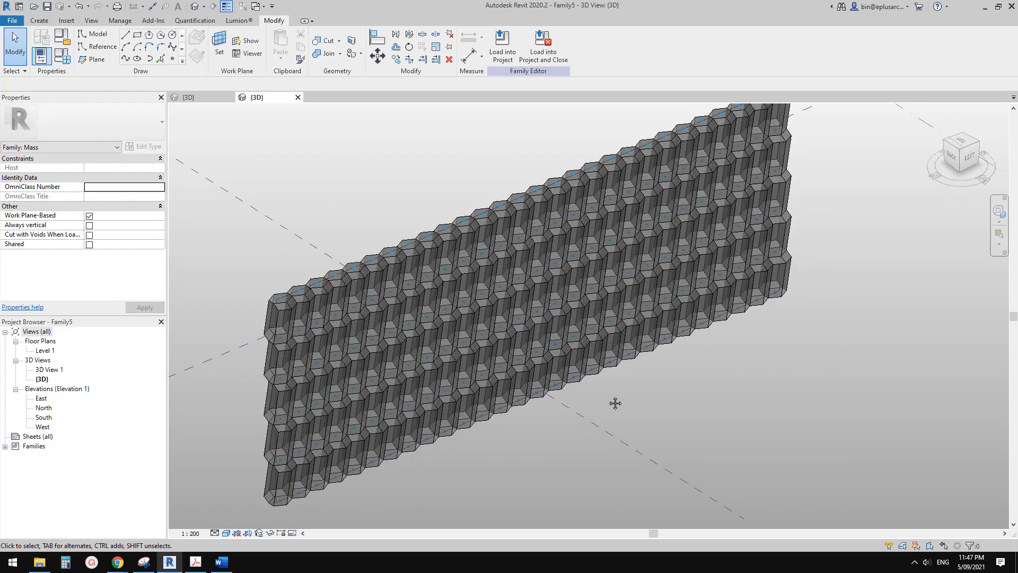